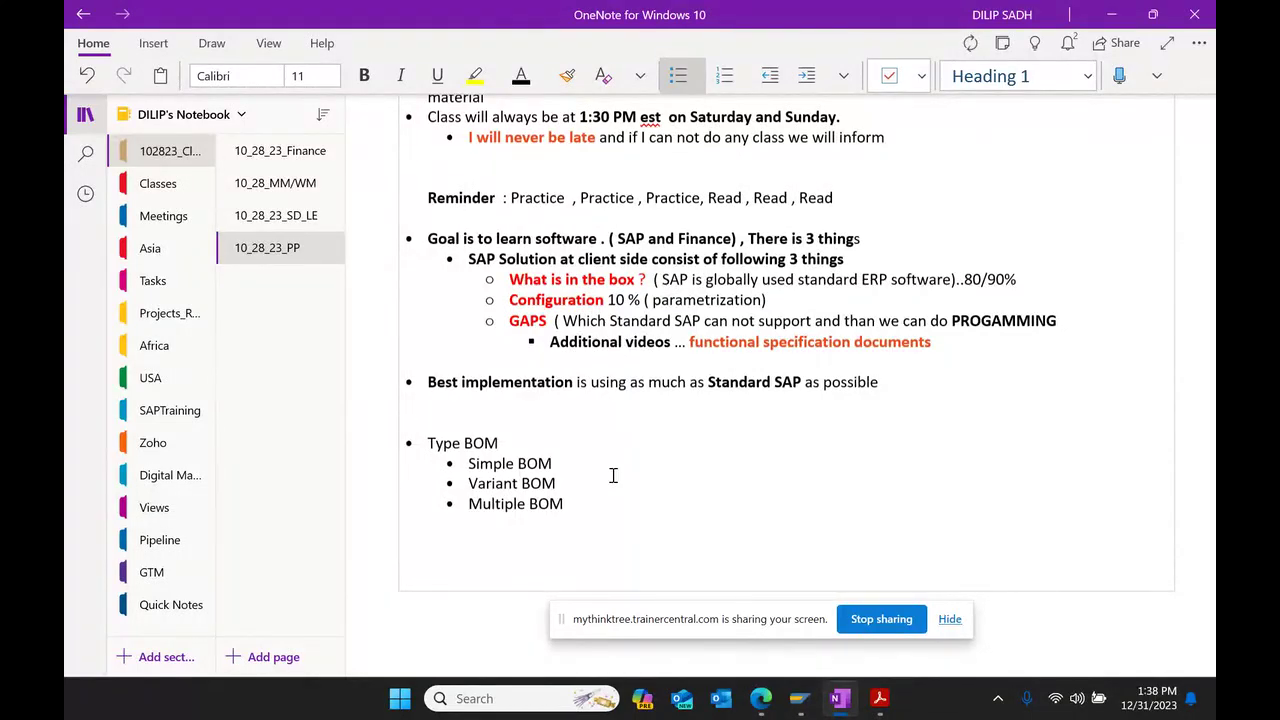
Step: Switch to the TAPP40_2_First.pdf document in Acrobat and read the definitions of the simple, variant and multiple BOM types
mouse_move(880, 698)
click(858, 573)
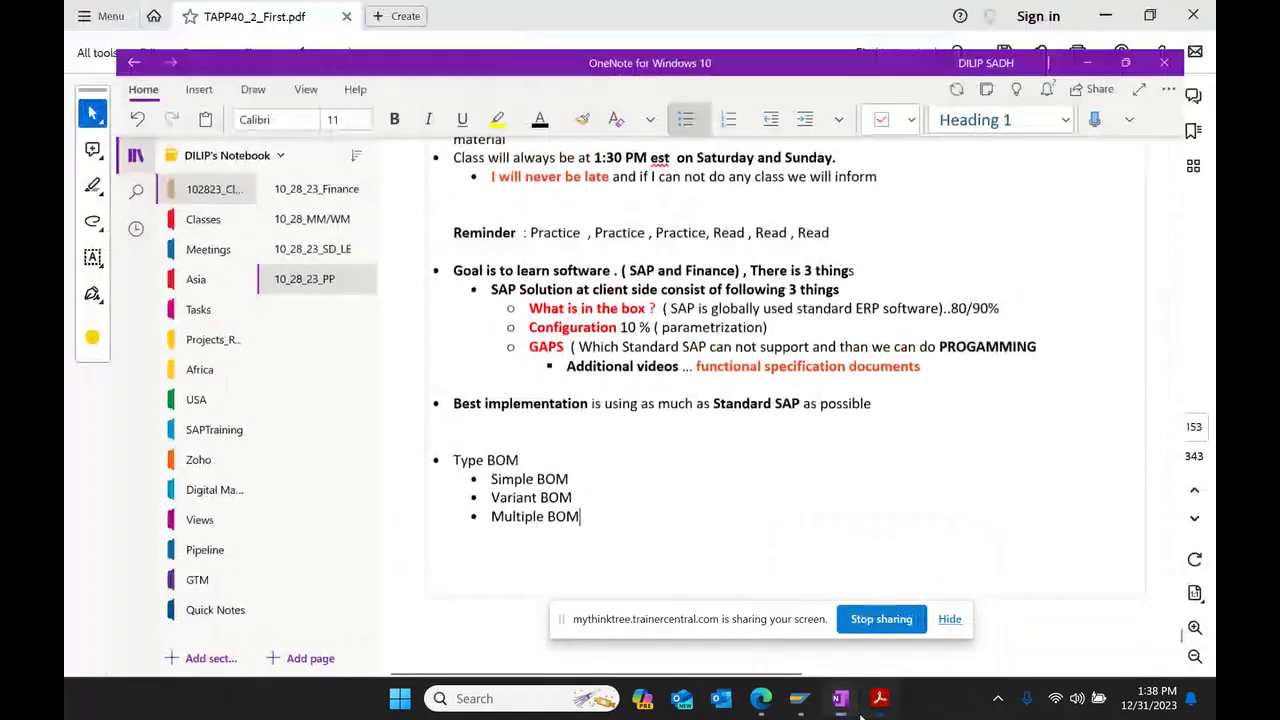
scroll(533, 439, down, 4)
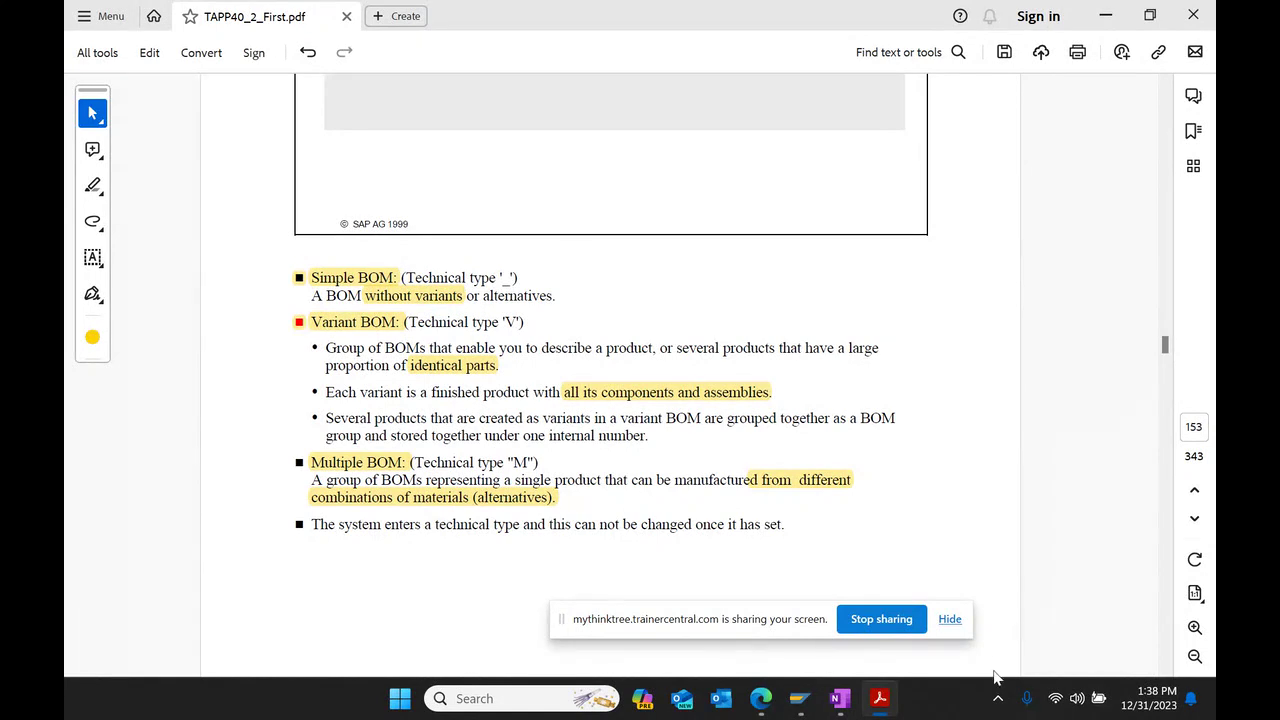
Step: Switch to SAP Easy Access and expand the Logistics production master data down to the Bill of Material folder
mouse_move(800, 698)
click(896, 636)
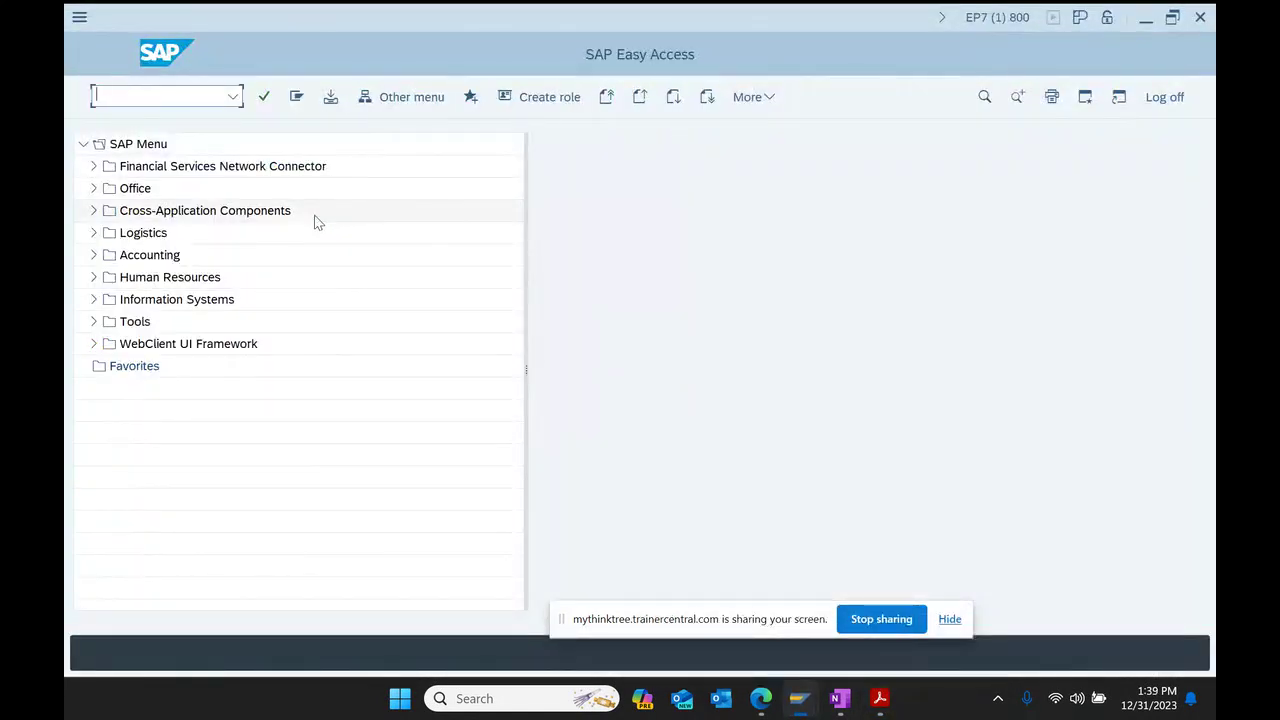
click(109, 234)
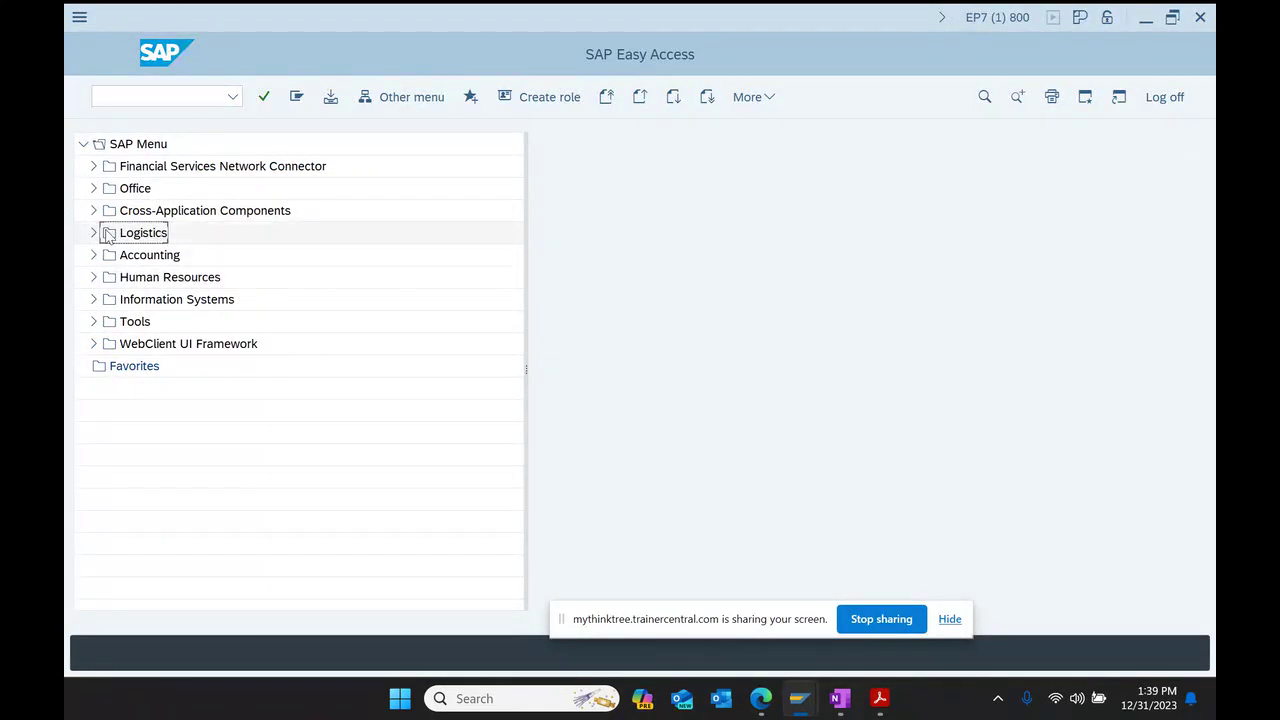
click(94, 236)
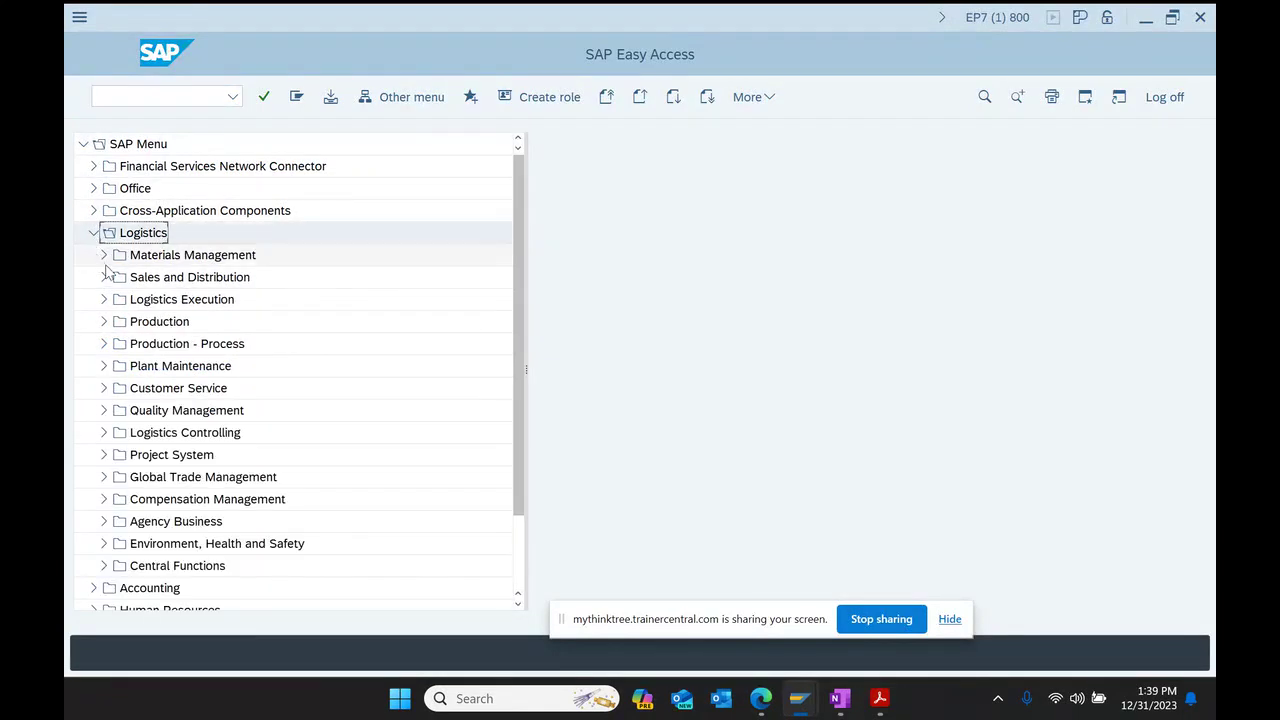
click(103, 323)
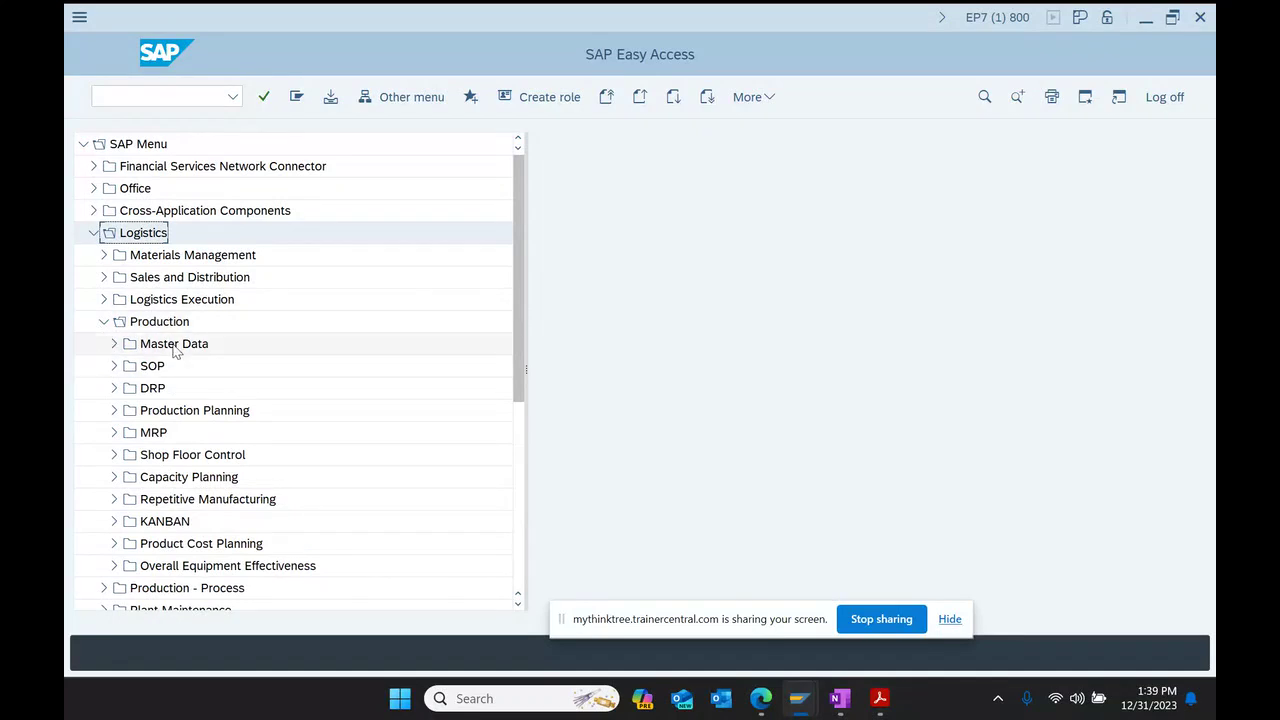
click(113, 348)
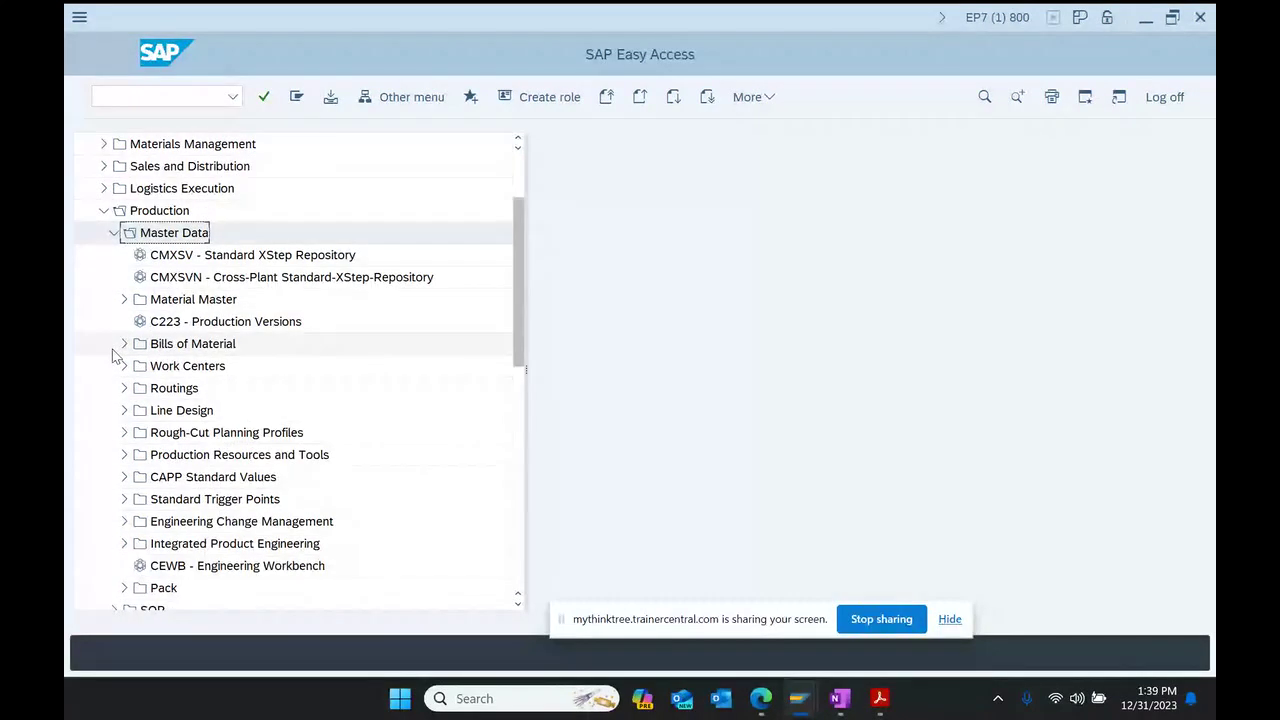
click(123, 345)
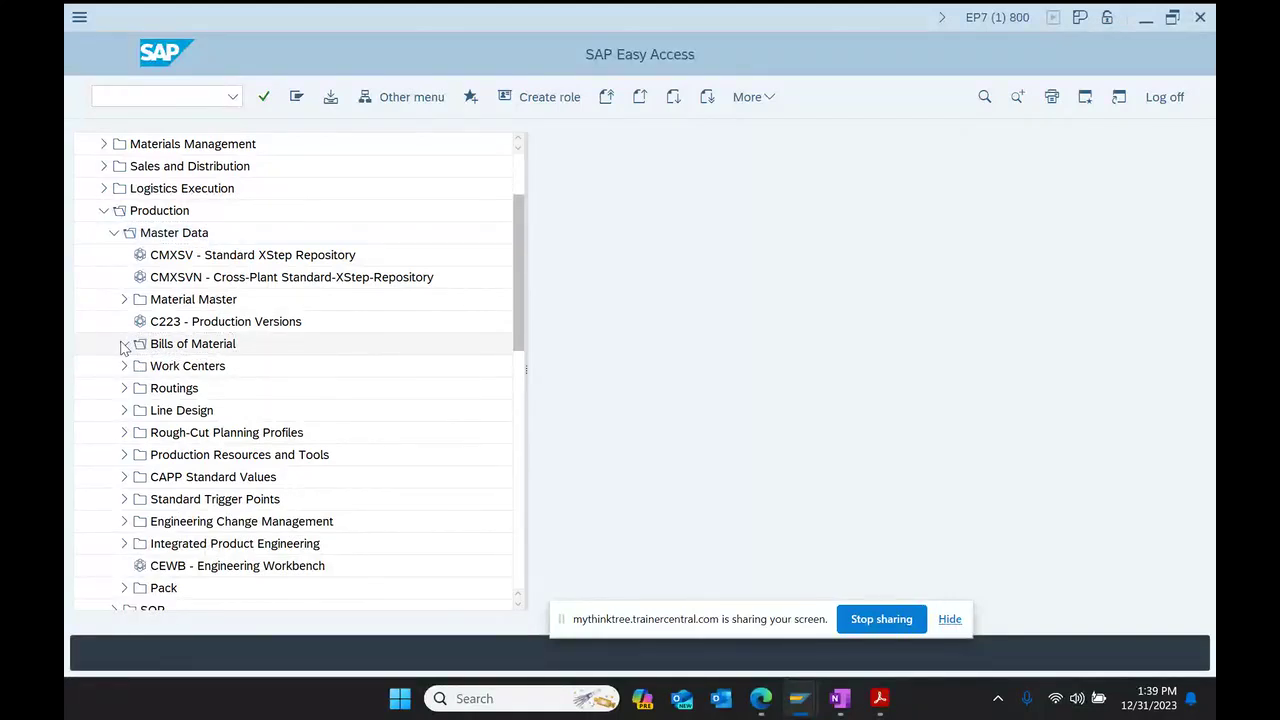
click(135, 367)
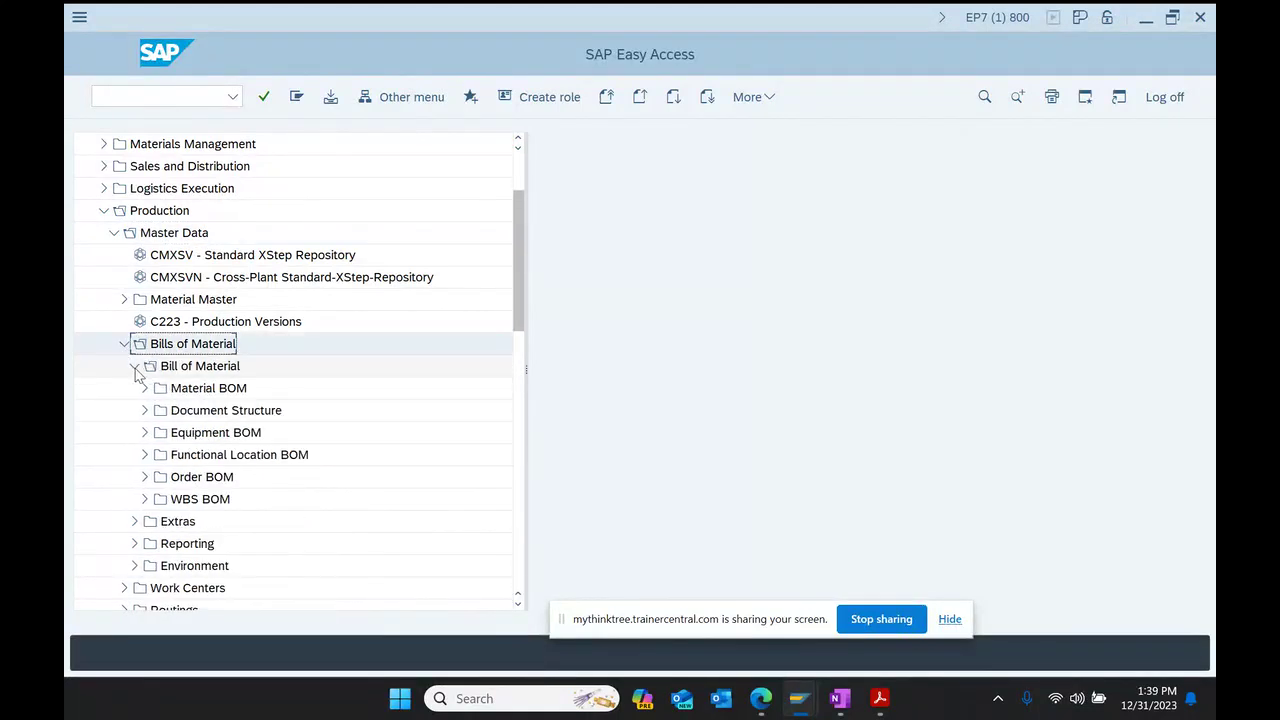
Step: Expand the Material BOM folder and open transaction CS03 - Display
click(145, 388)
click(222, 418)
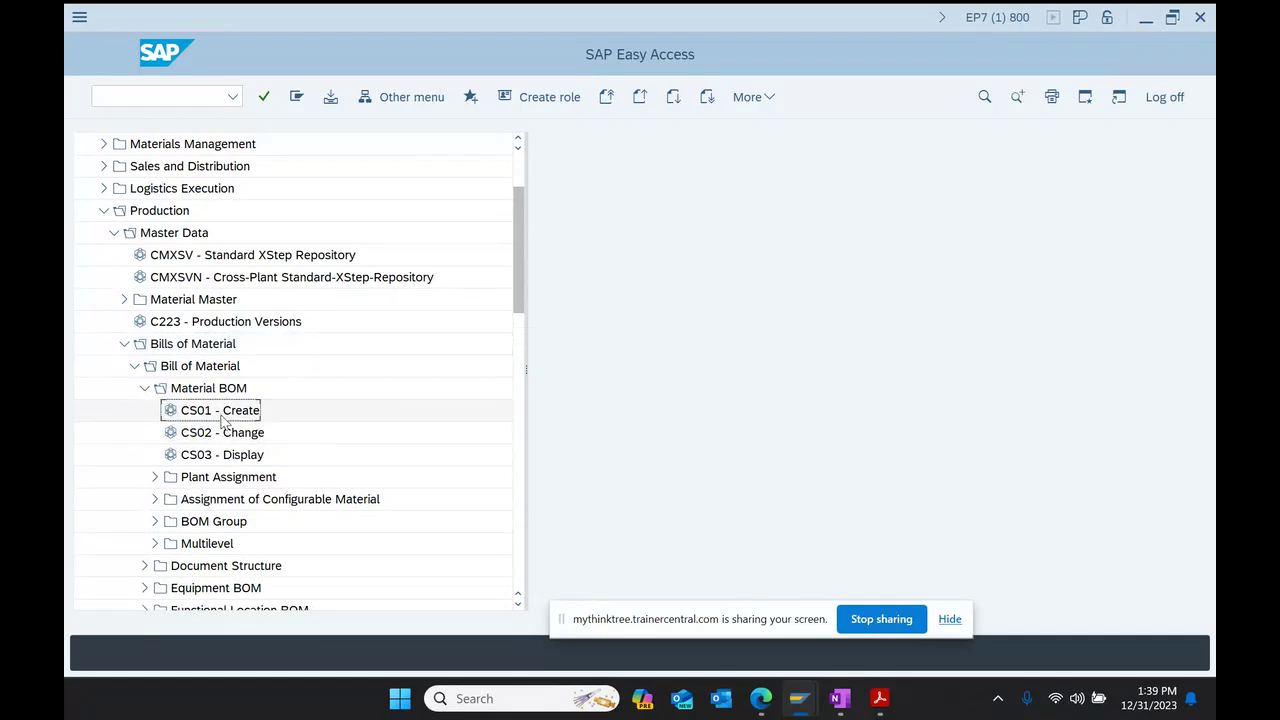
click(236, 438)
click(232, 458)
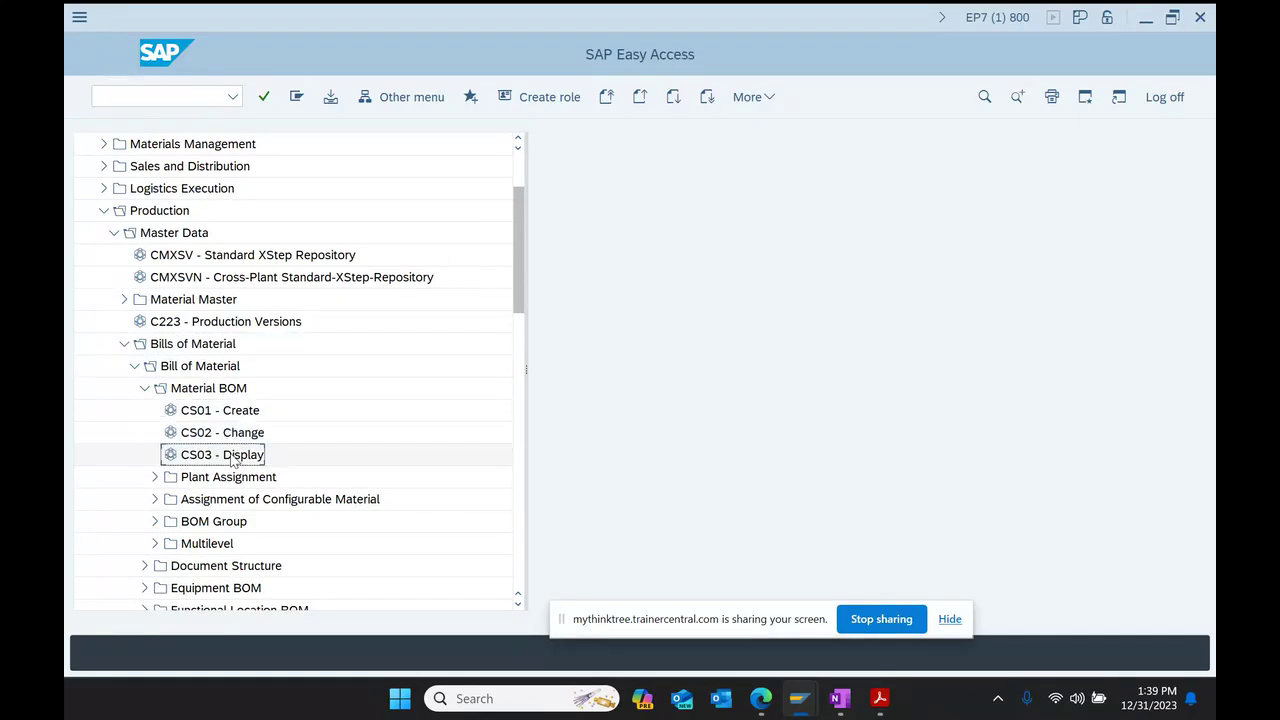
double_click(230, 456)
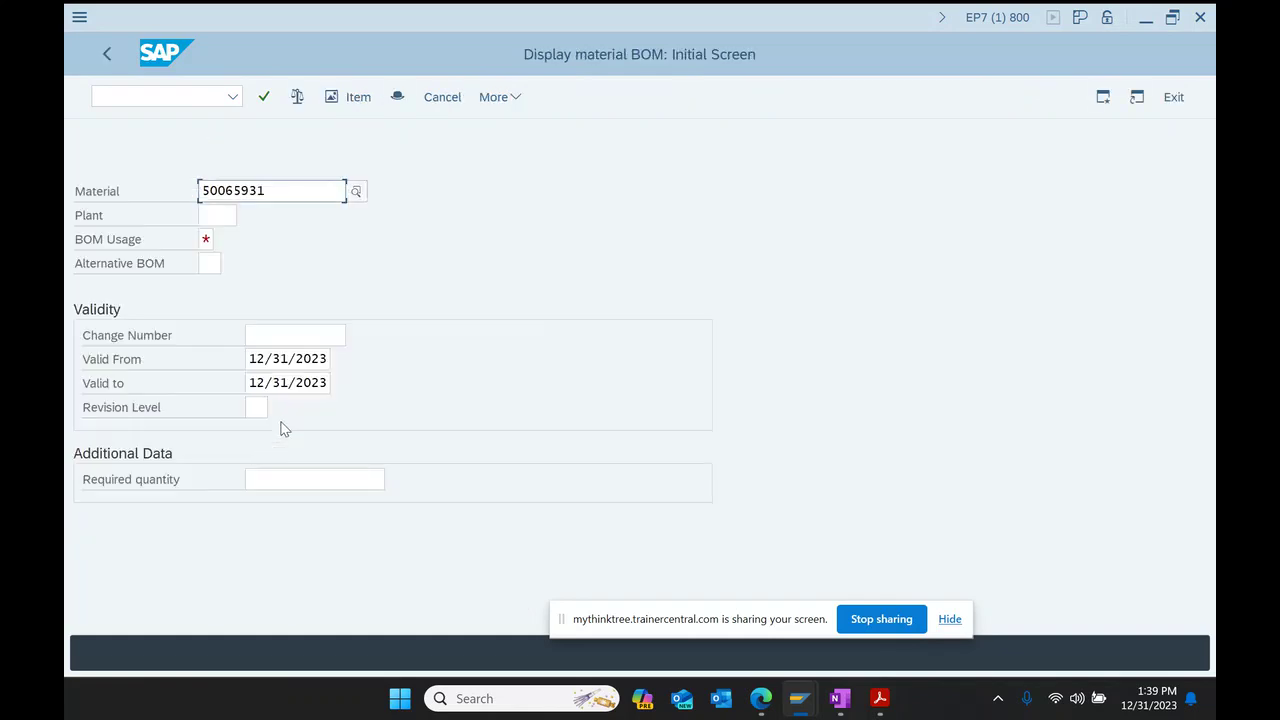
Step: Display the BOM alternatives of material 50065743 in plant 1000
drag(294, 191, 69, 203)
key(BackSpace)
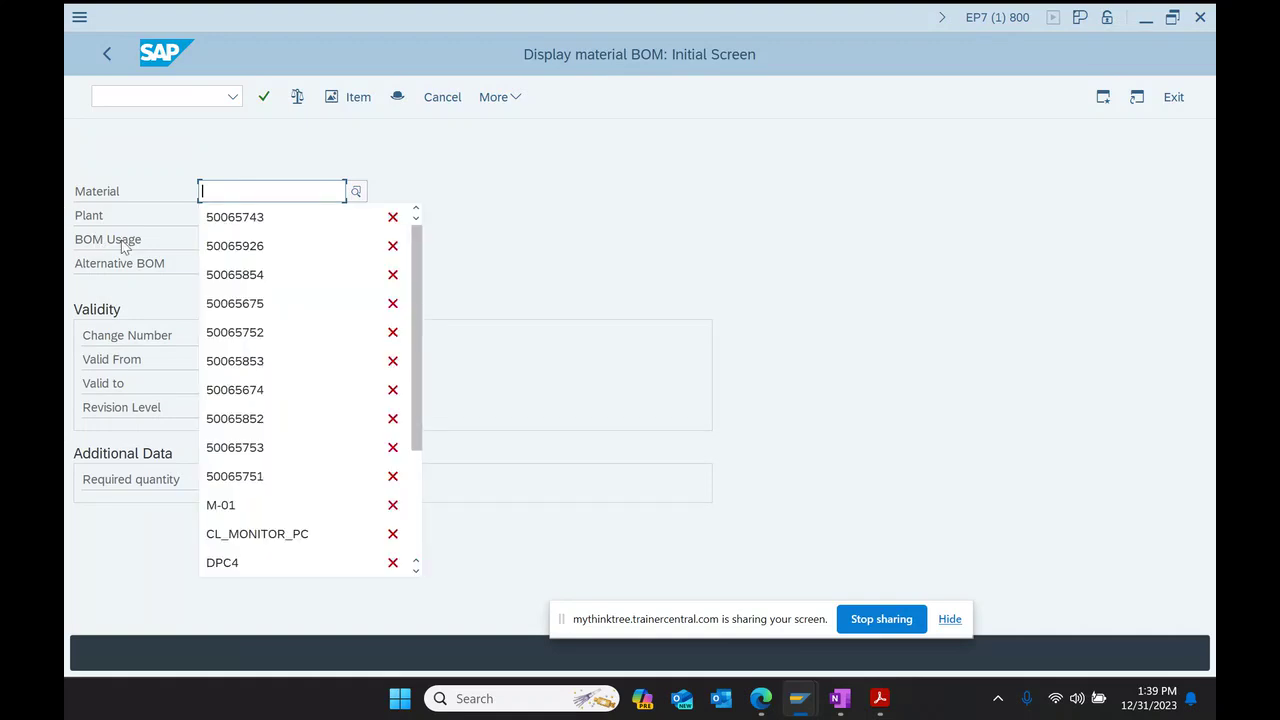
click(226, 217)
click(212, 217)
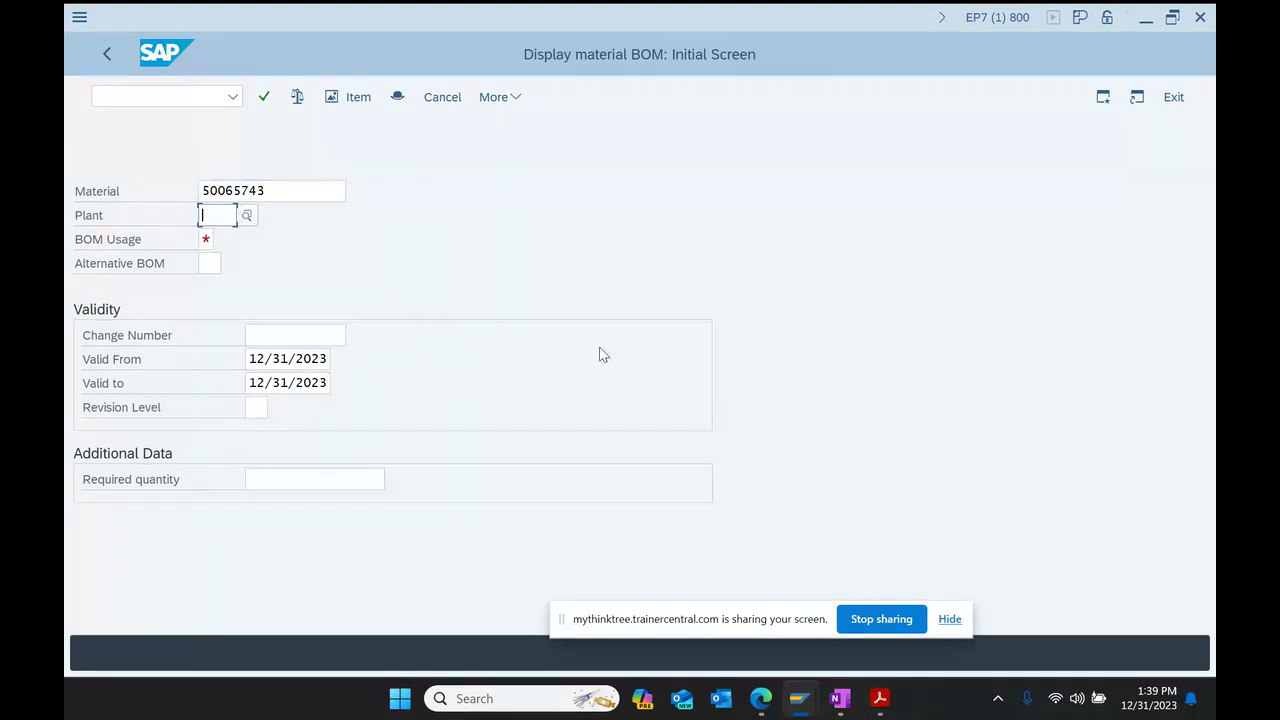
text(1000)
key(Tab)
key(Return)
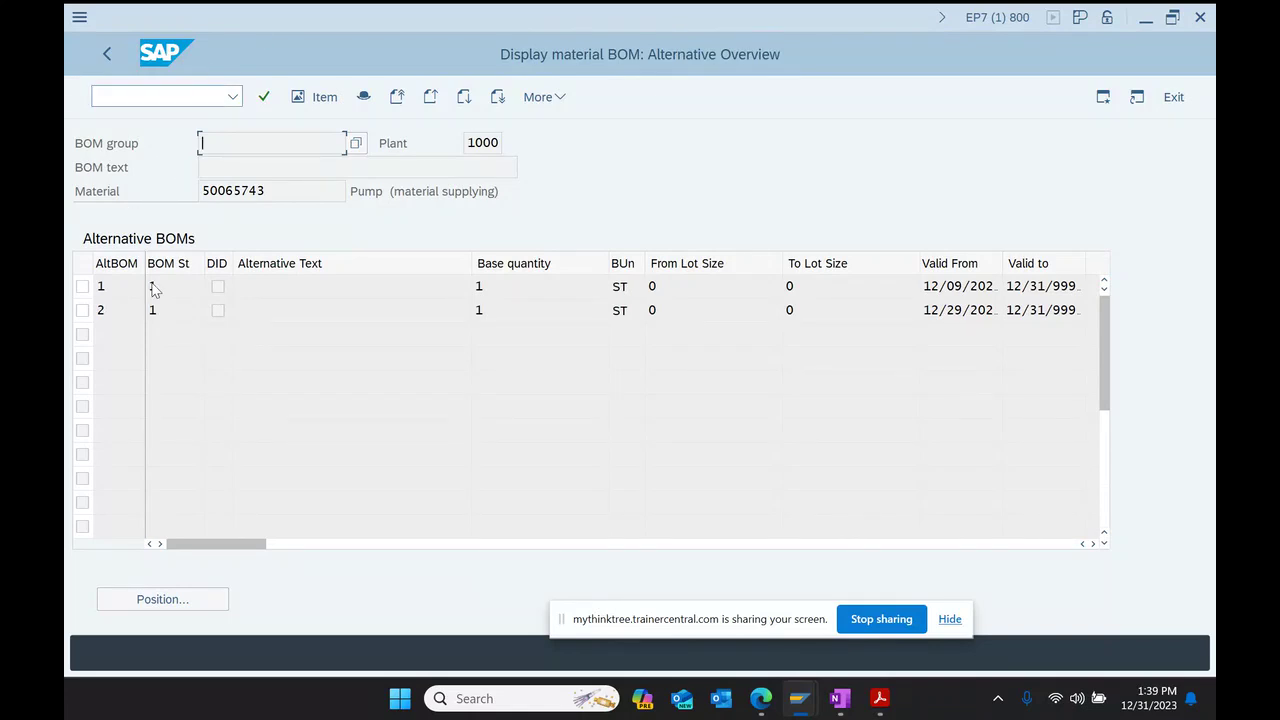
Step: View the components and header data of alternative BOM 1, and return to the alternative overview
click(105, 286)
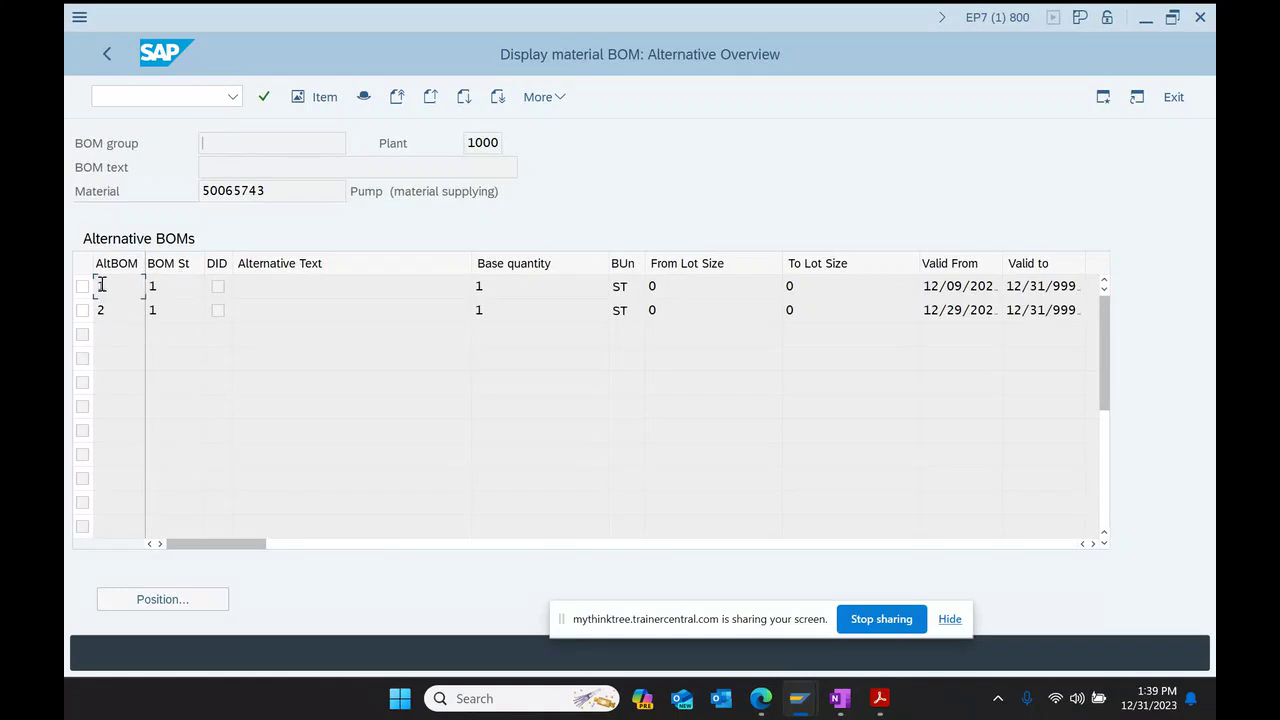
double_click(106, 280)
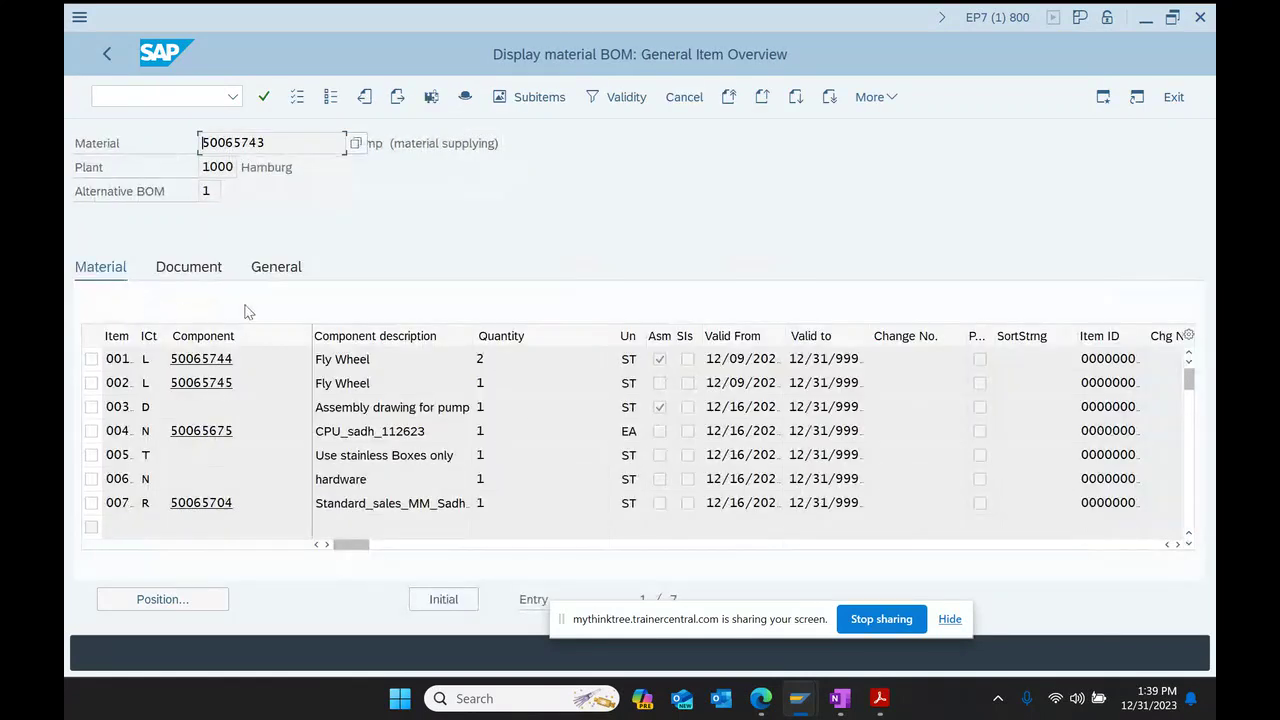
click(464, 100)
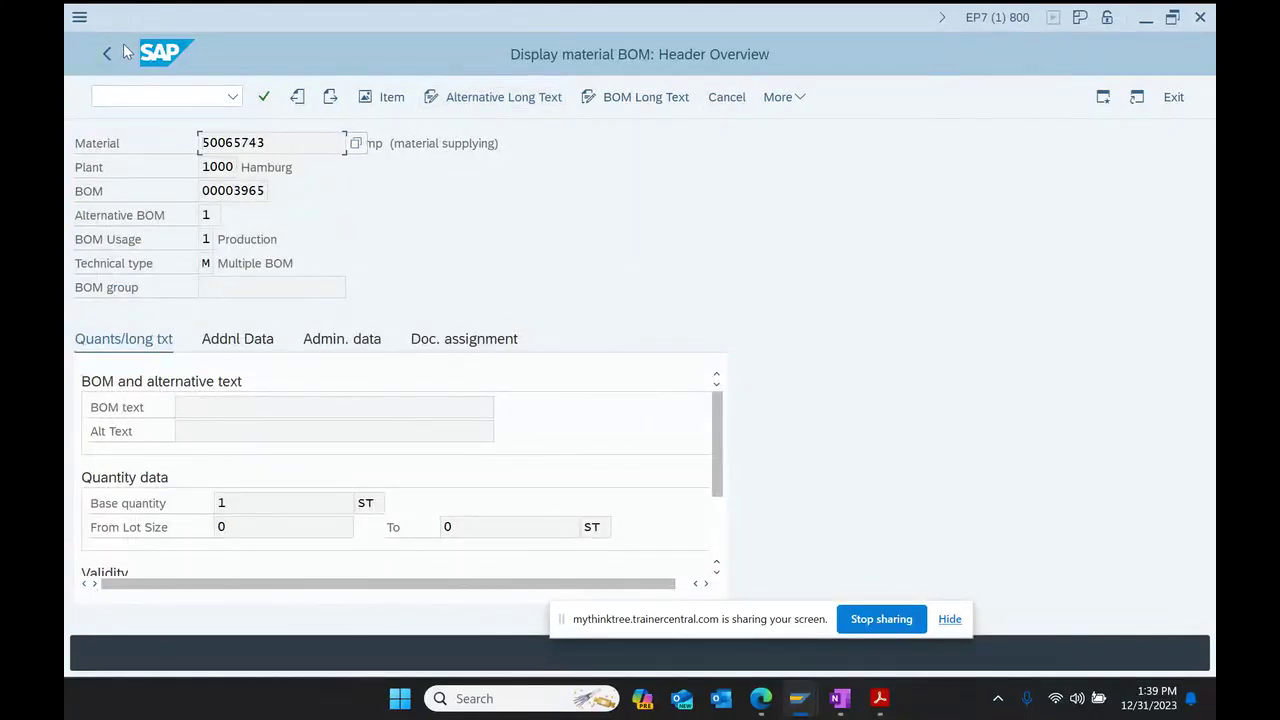
click(264, 96)
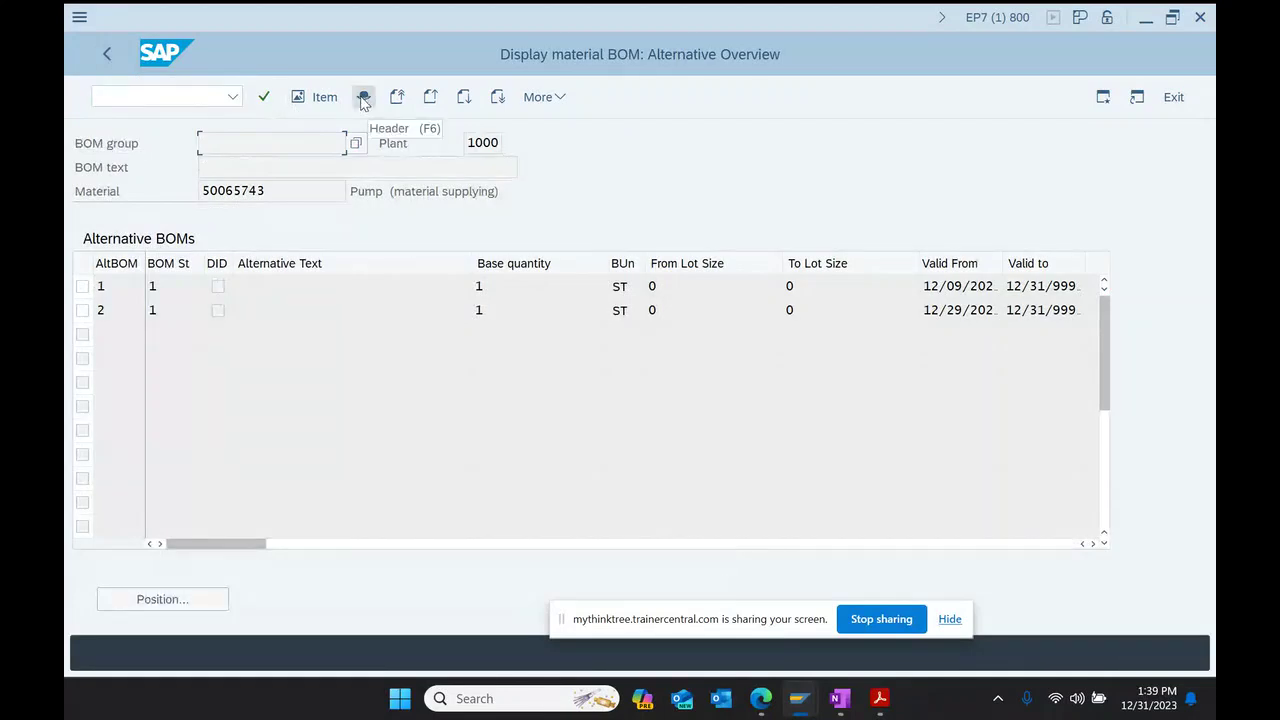
Step: Highlight the pump's material number, select alternative BOM 1 and open its header overview
double_click(252, 191)
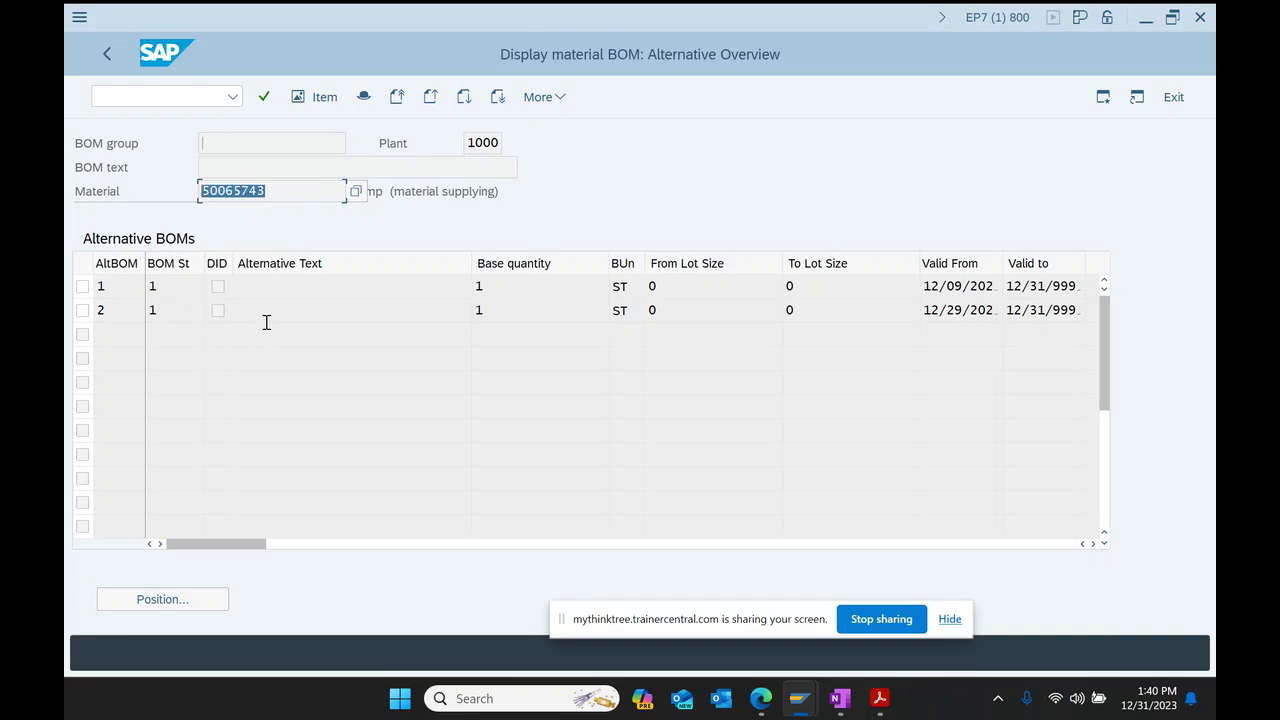
click(424, 189)
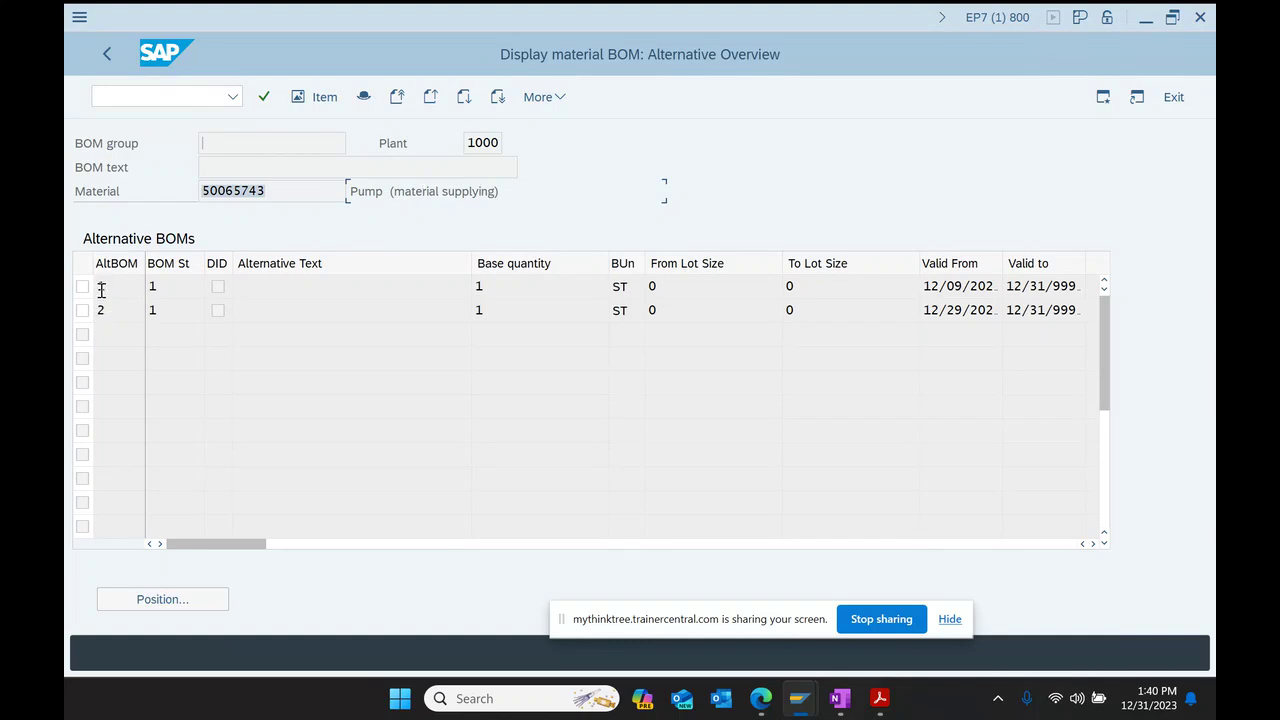
click(363, 97)
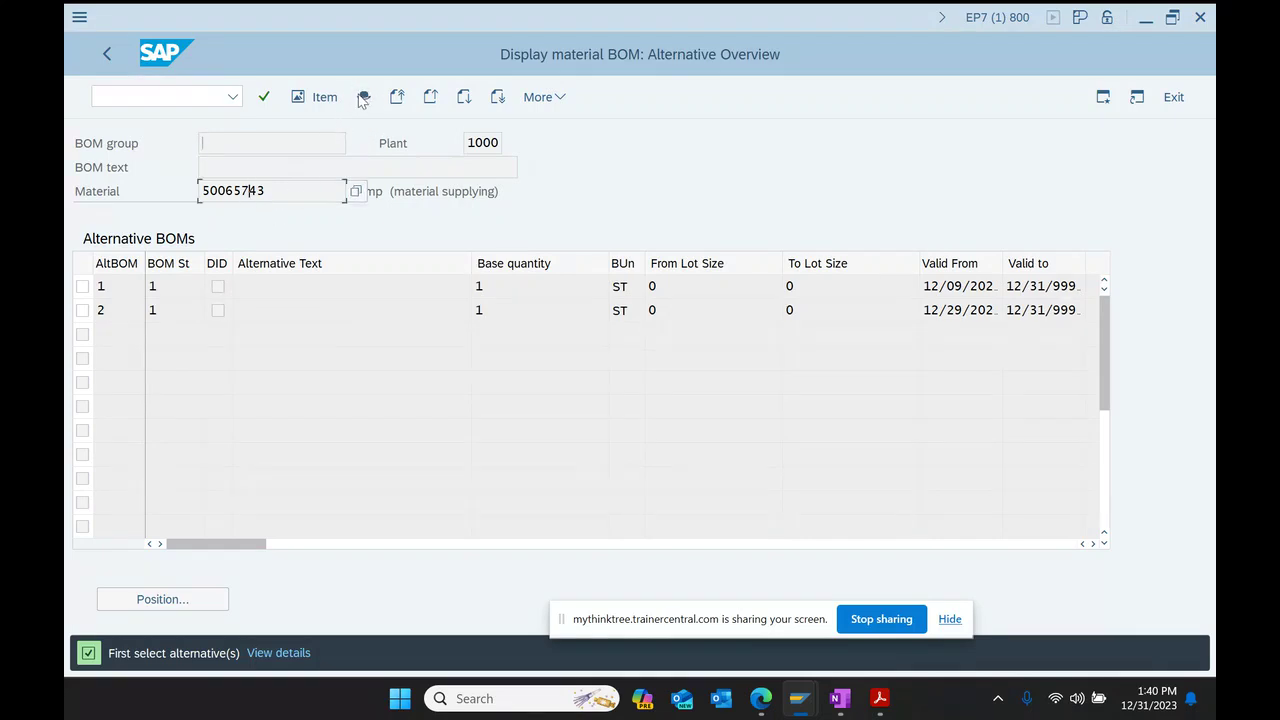
click(82, 286)
click(363, 96)
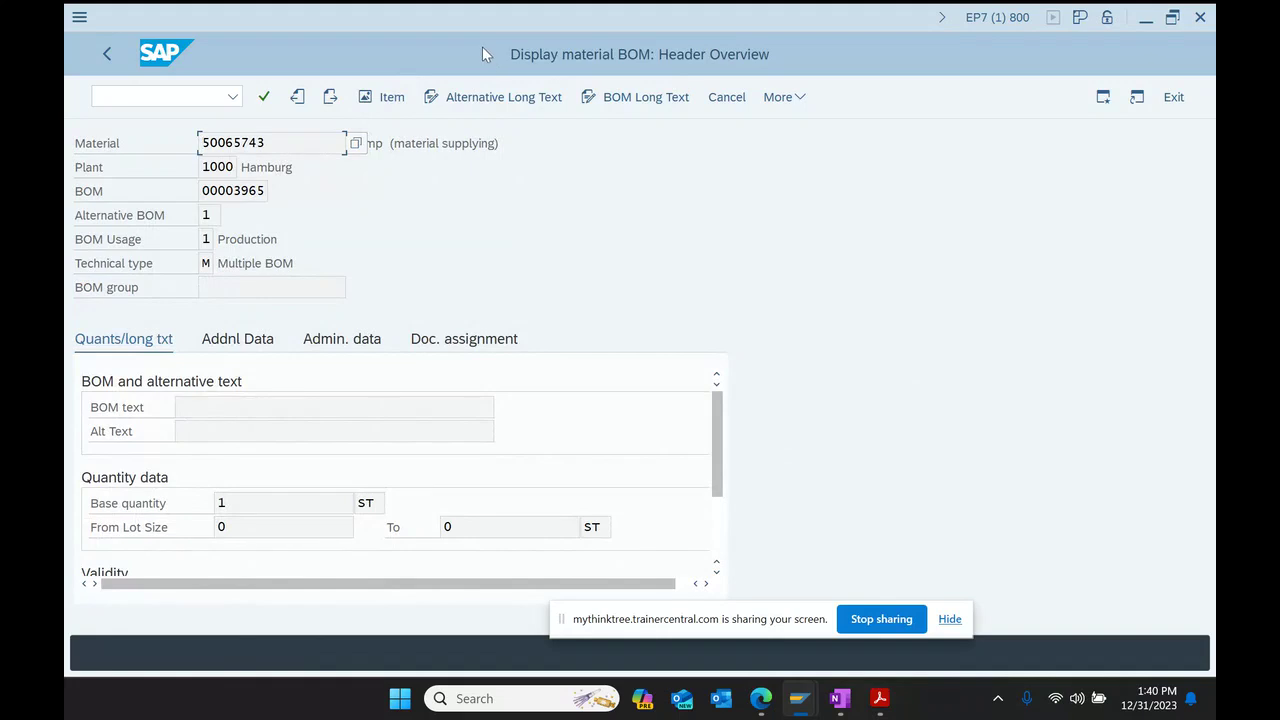
Step: List the possible technical types of the BOM header and examine the simple, variant and multiple BOM entries
click(134, 266)
click(230, 265)
key(F4)
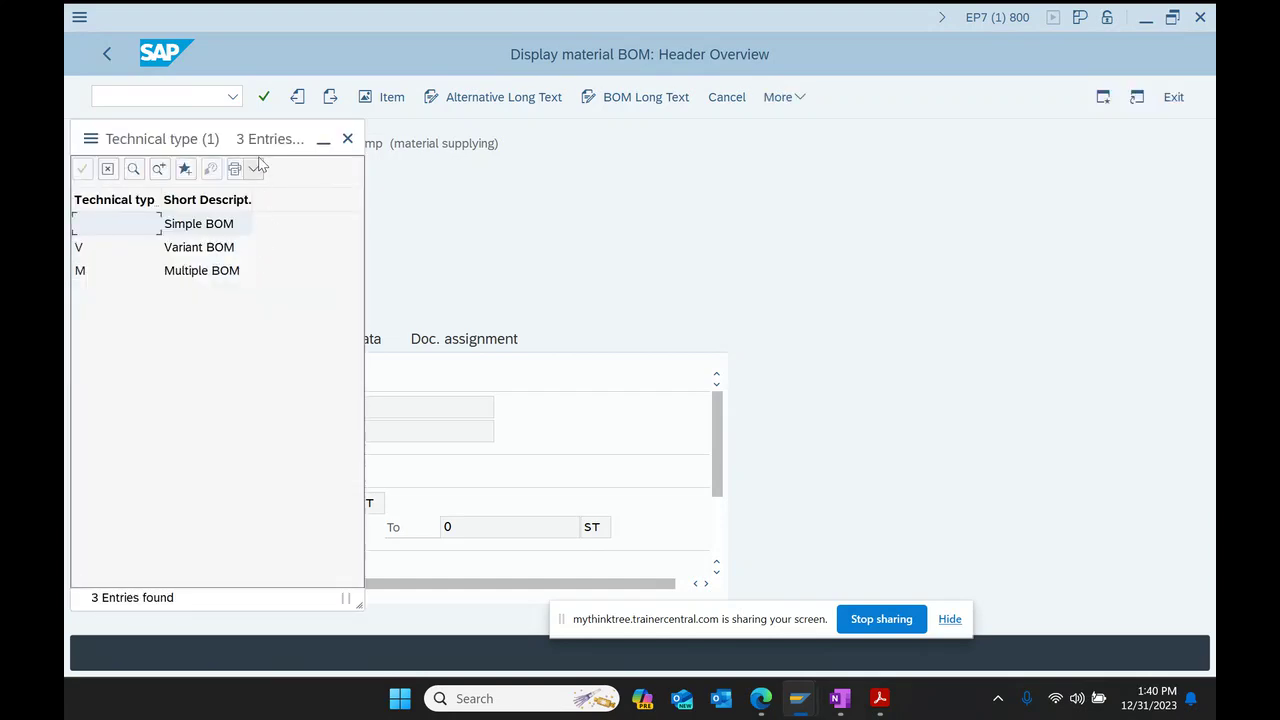
drag(230, 148, 497, 93)
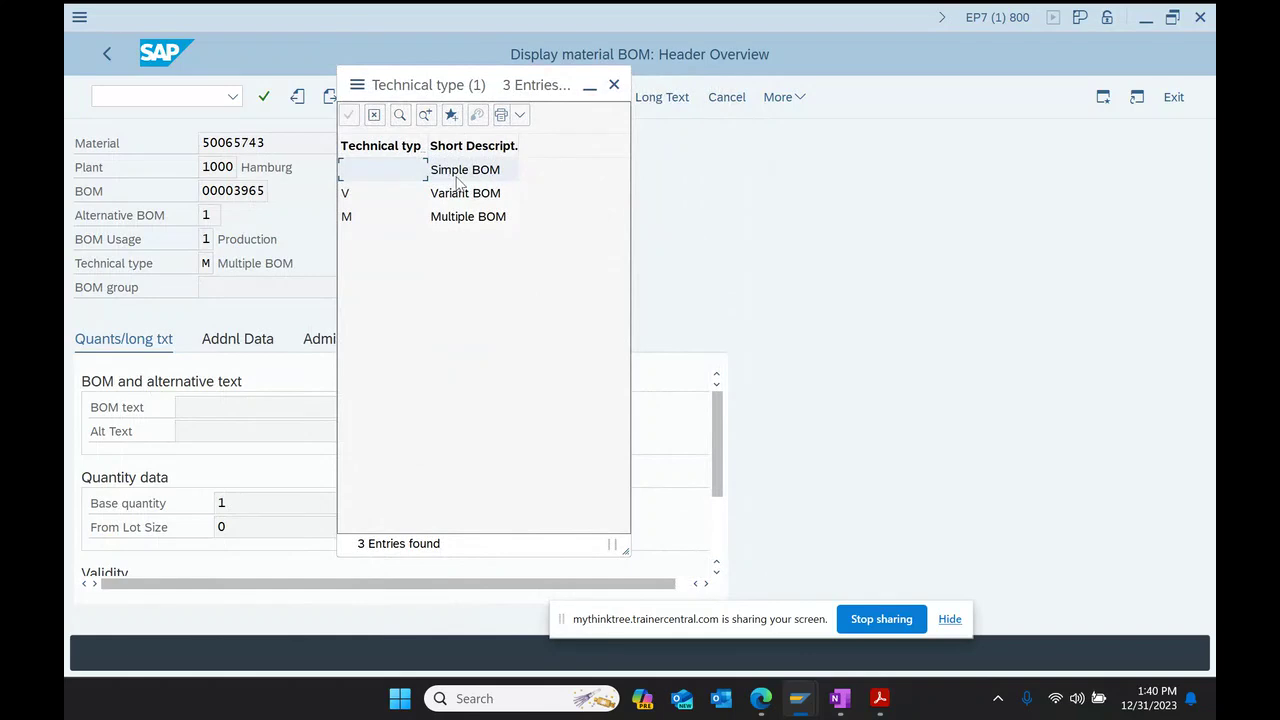
click(350, 198)
click(352, 222)
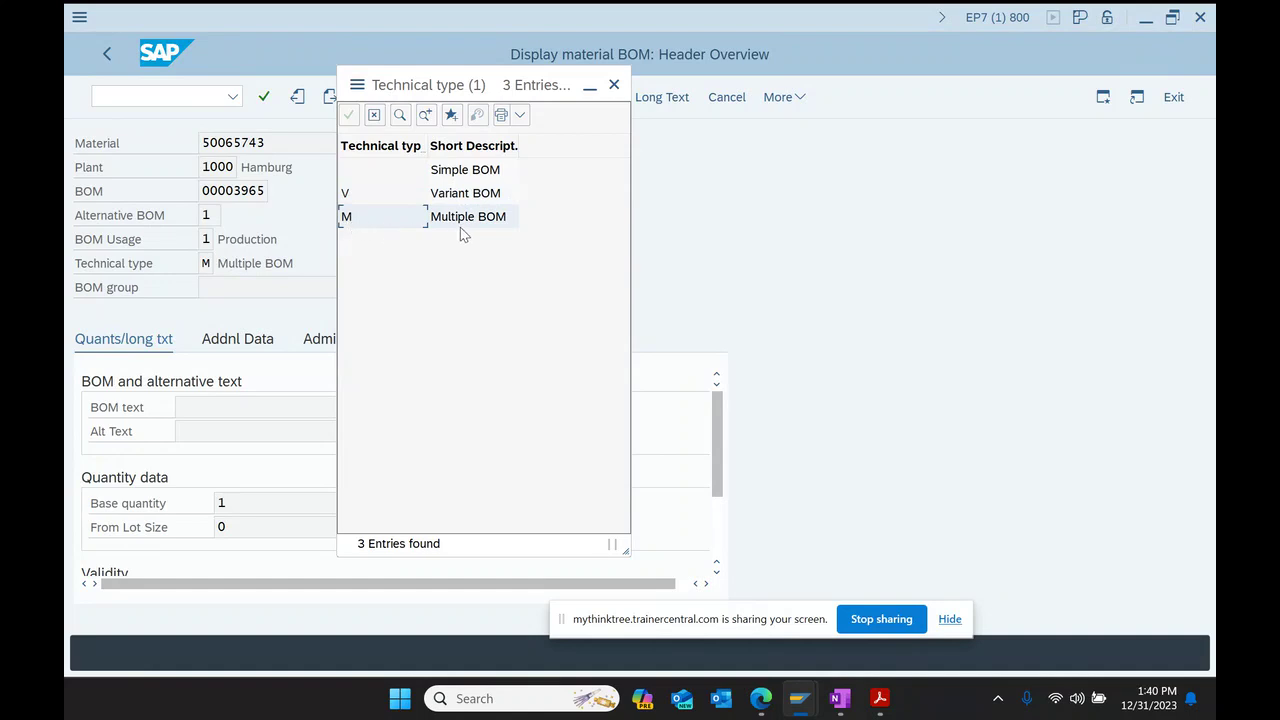
Step: Compare the technical types with the definitions in the Acrobat PDF, return to SAP and close the value list
click(880, 700)
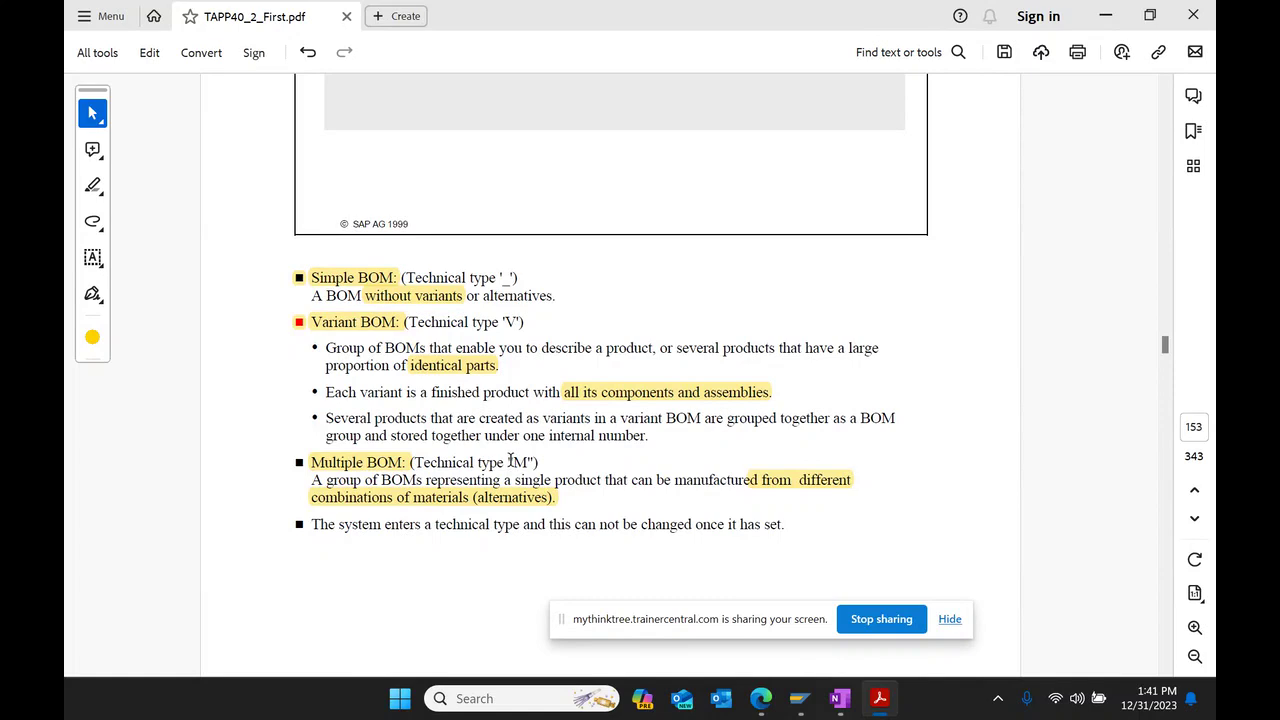
mouse_move(803, 705)
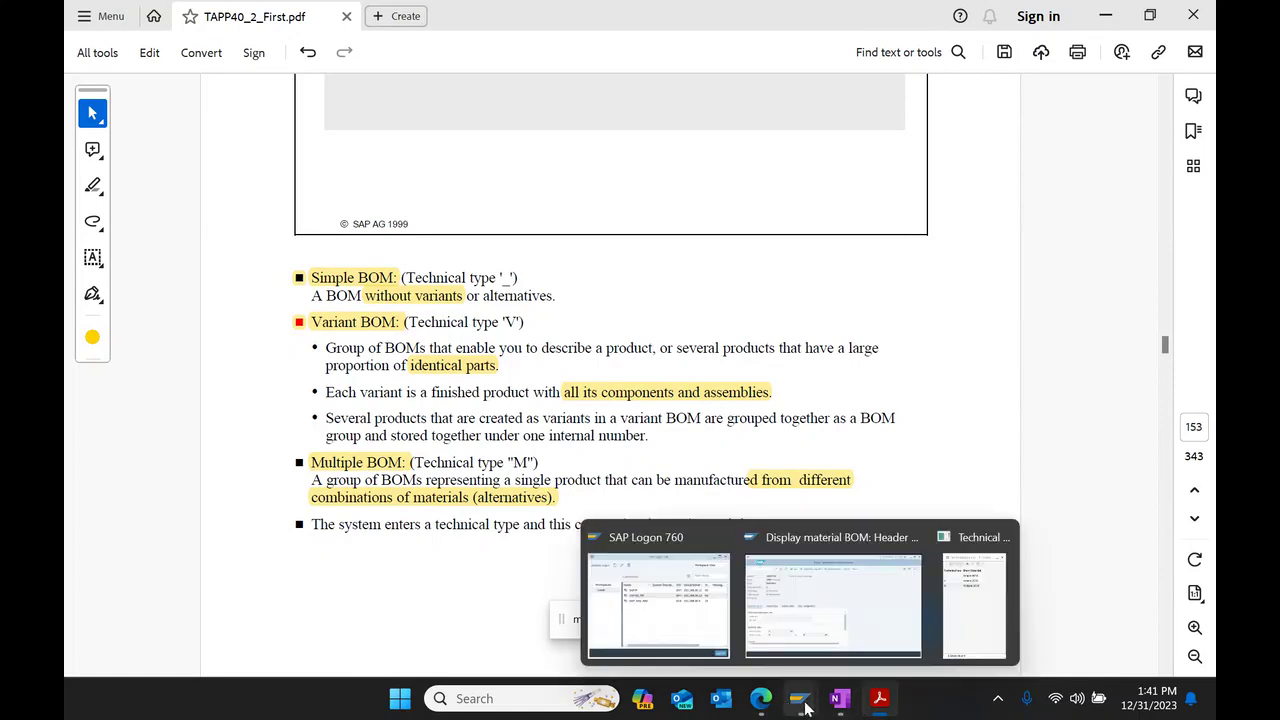
click(833, 600)
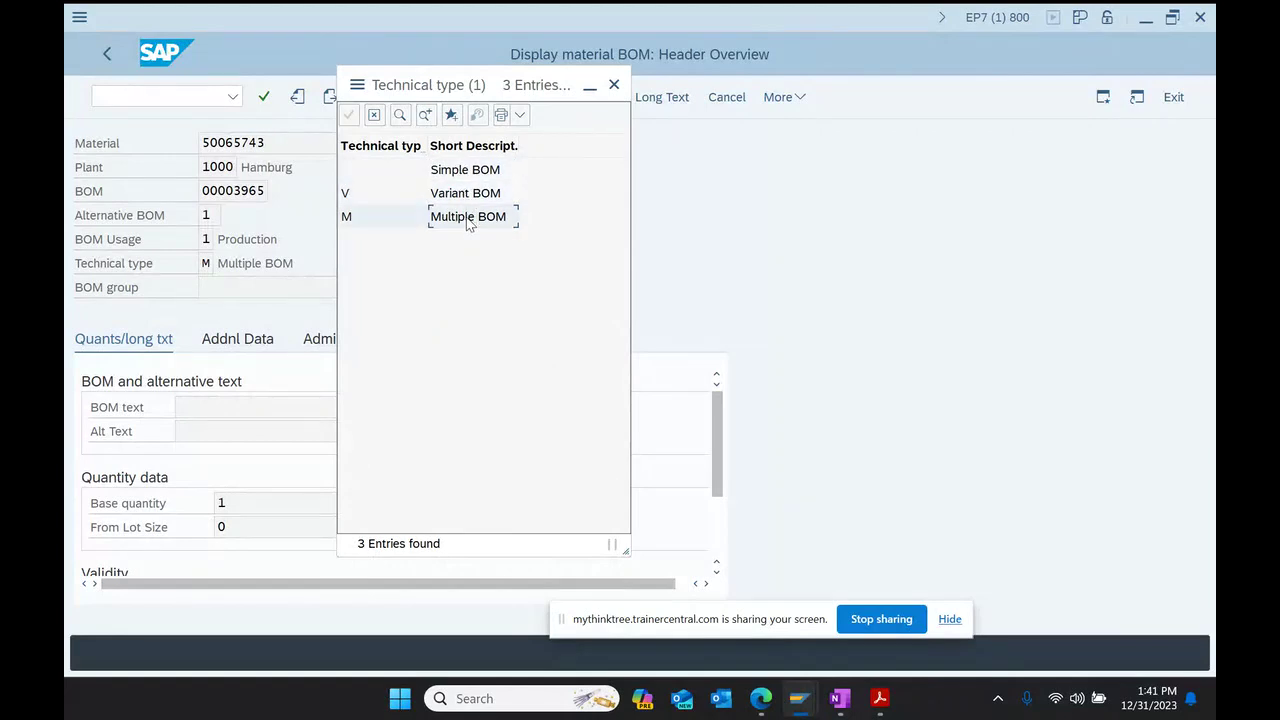
click(614, 86)
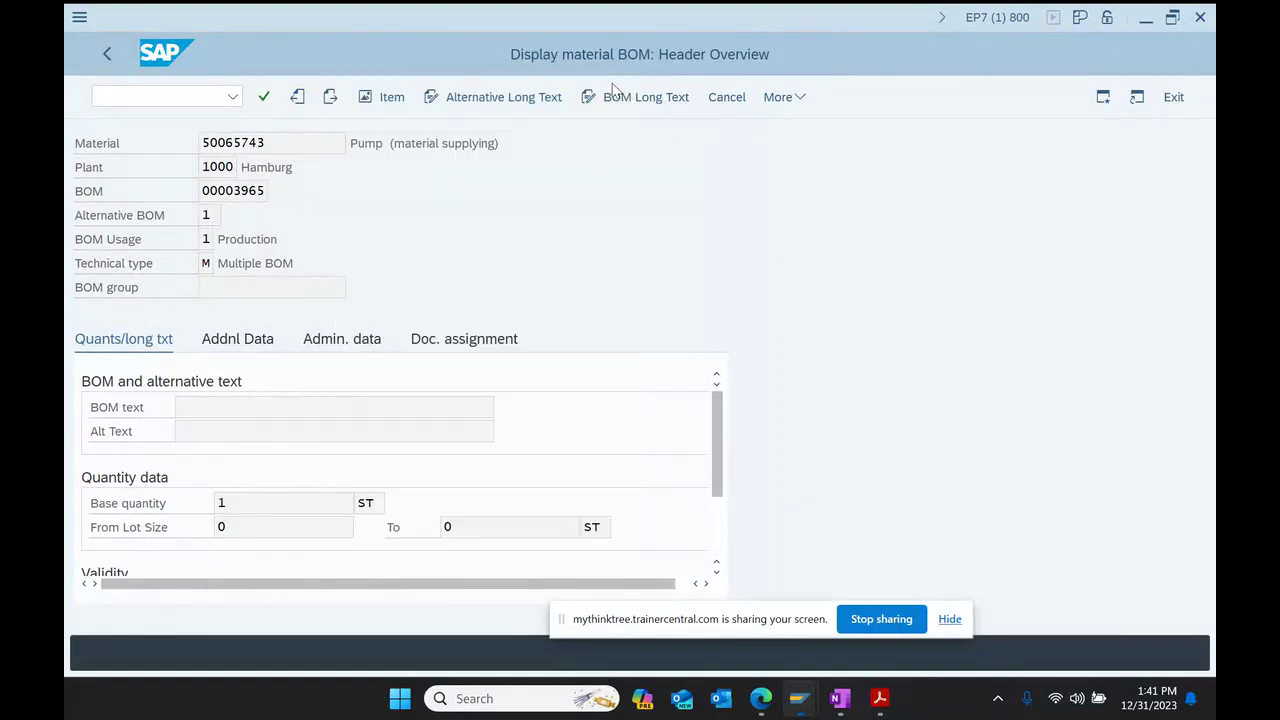
Step: Highlight the material number and the technical type description in the BOM header
click(259, 145)
double_click(259, 145)
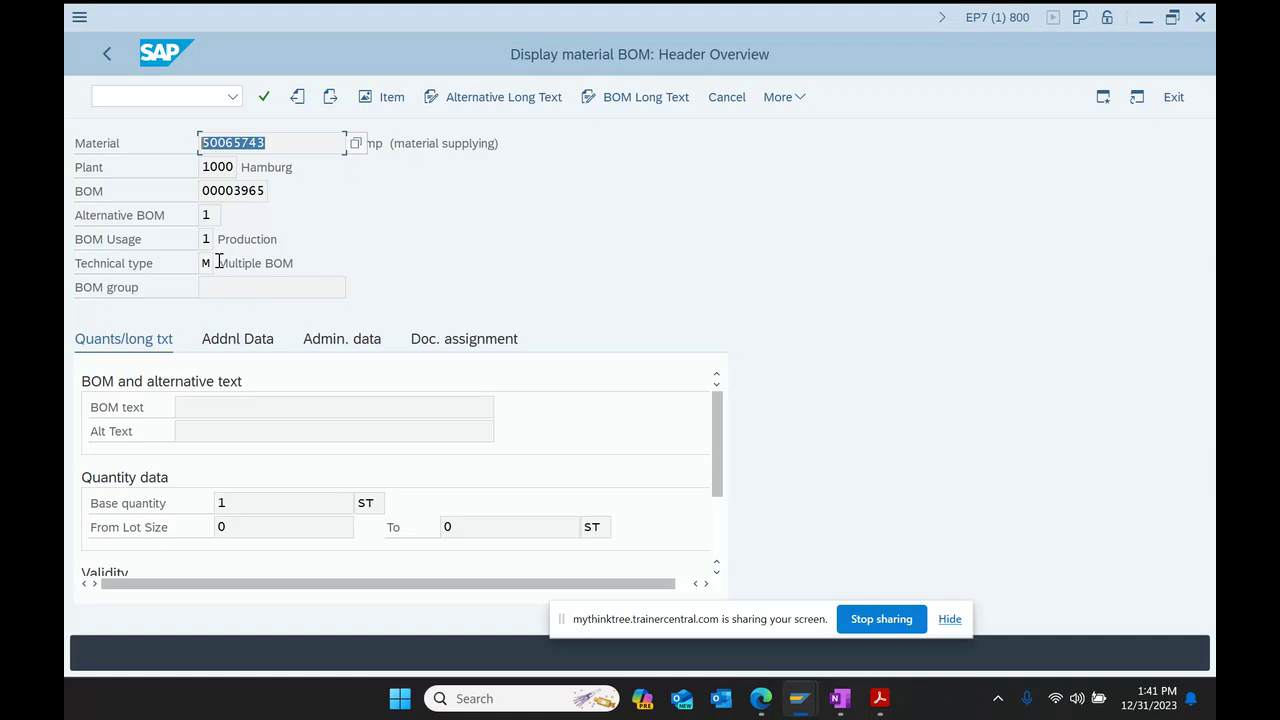
drag(216, 262, 408, 262)
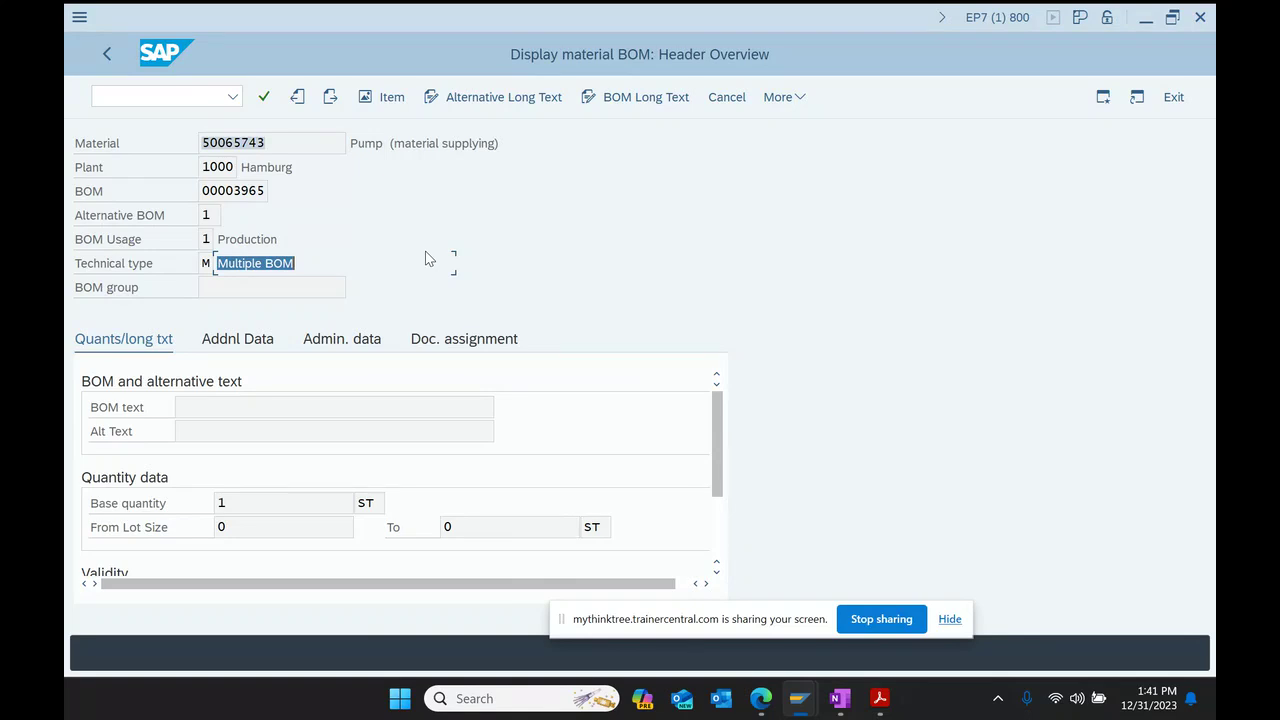
Step: Switch back to the Acrobat PDF and point out the Simple BOM and Variant BOM headings
click(880, 698)
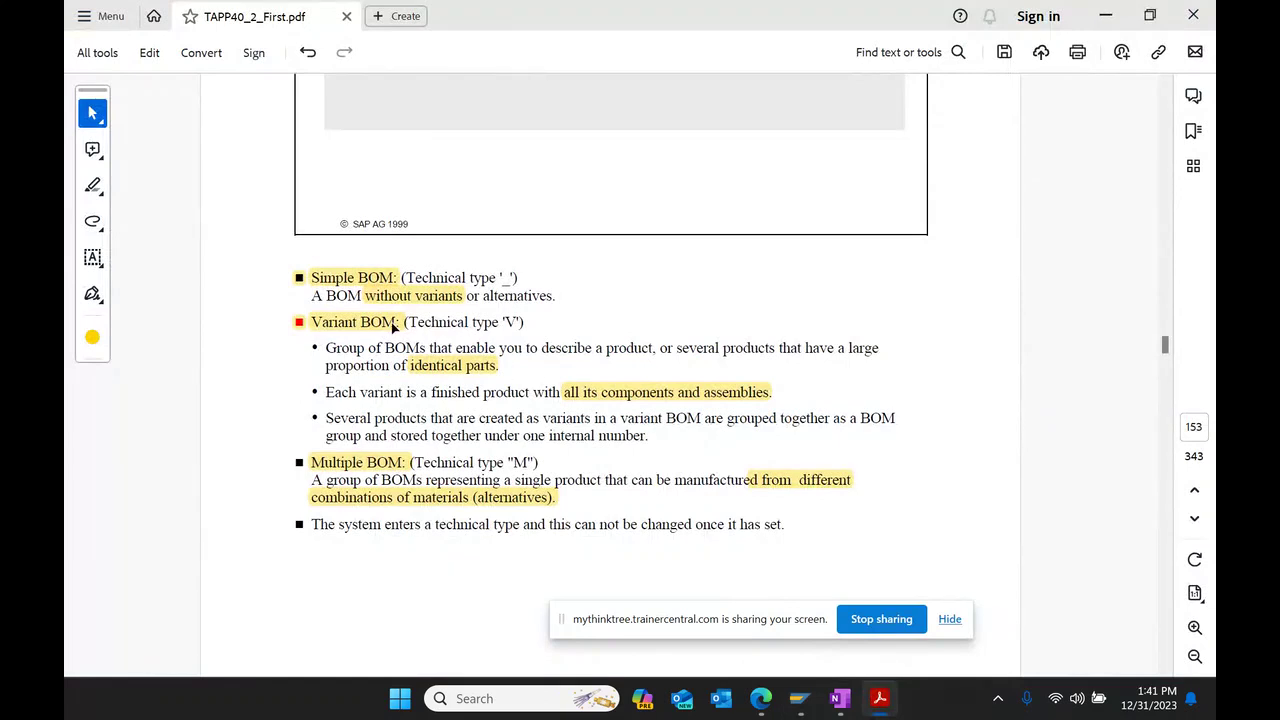
click(345, 281)
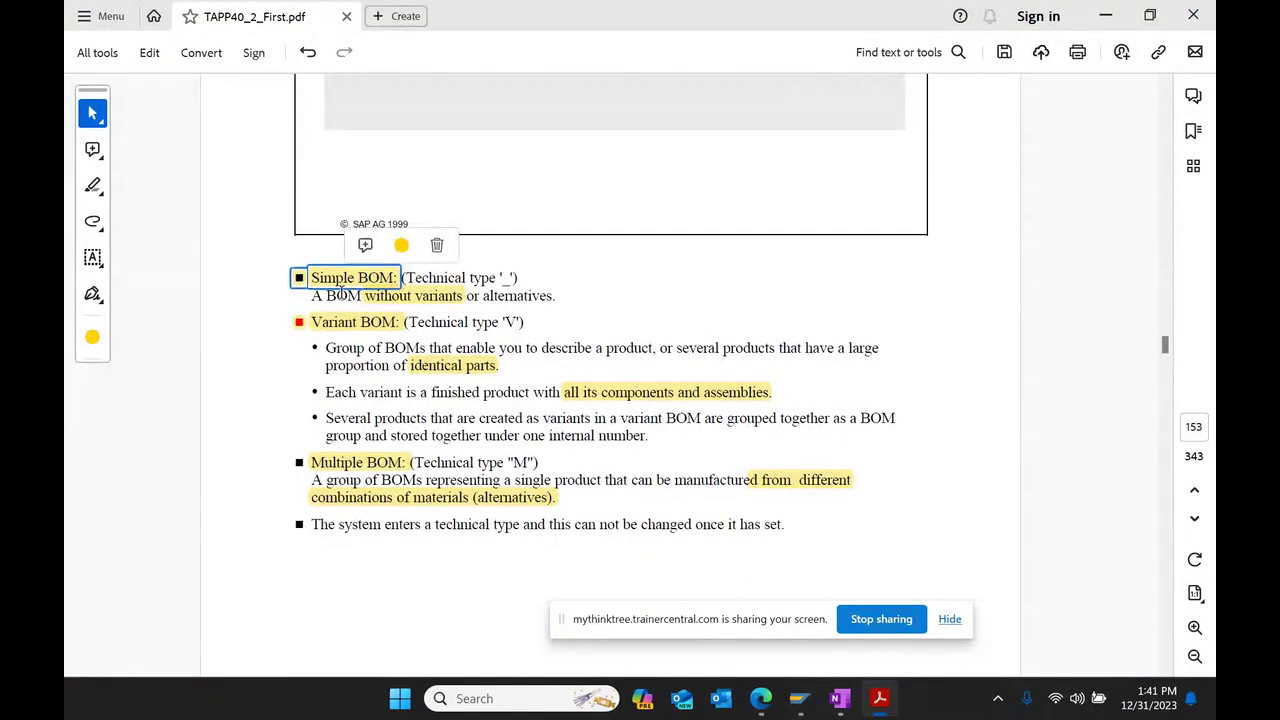
click(343, 324)
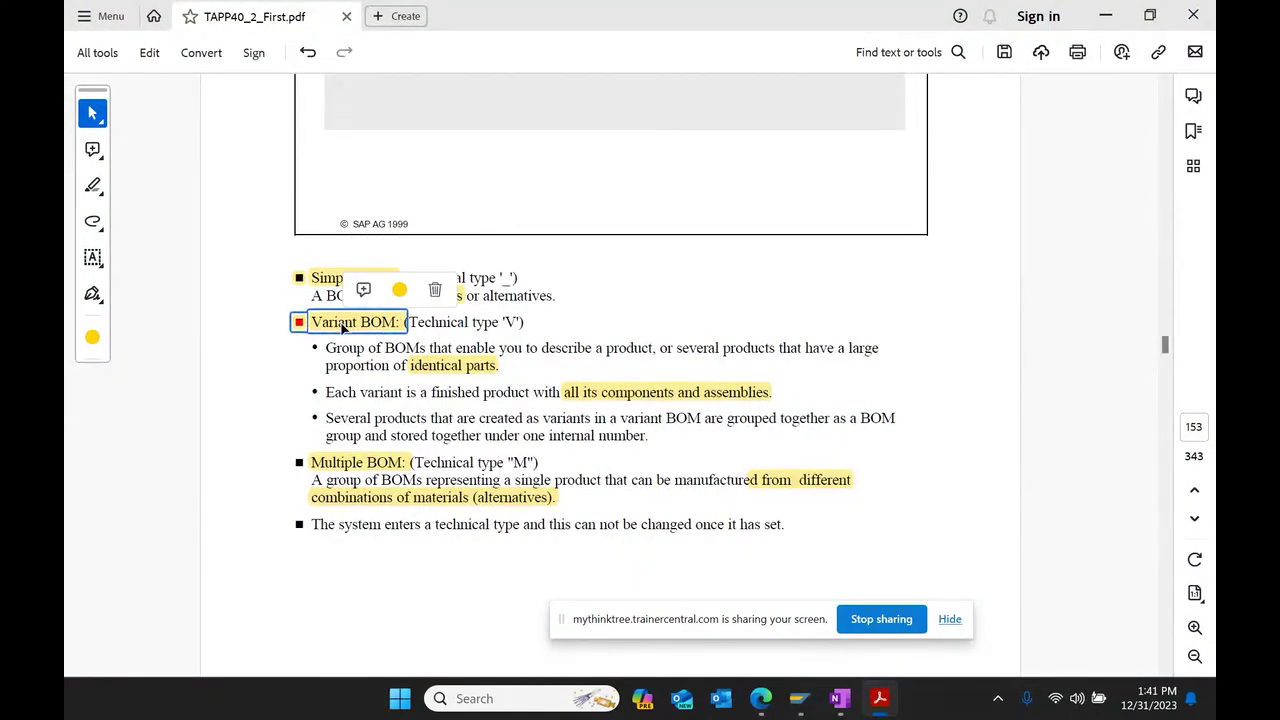
Step: Point out the Multiple BOM heading and view the "Variant BOM: Several Products" slide on the following page
click(343, 466)
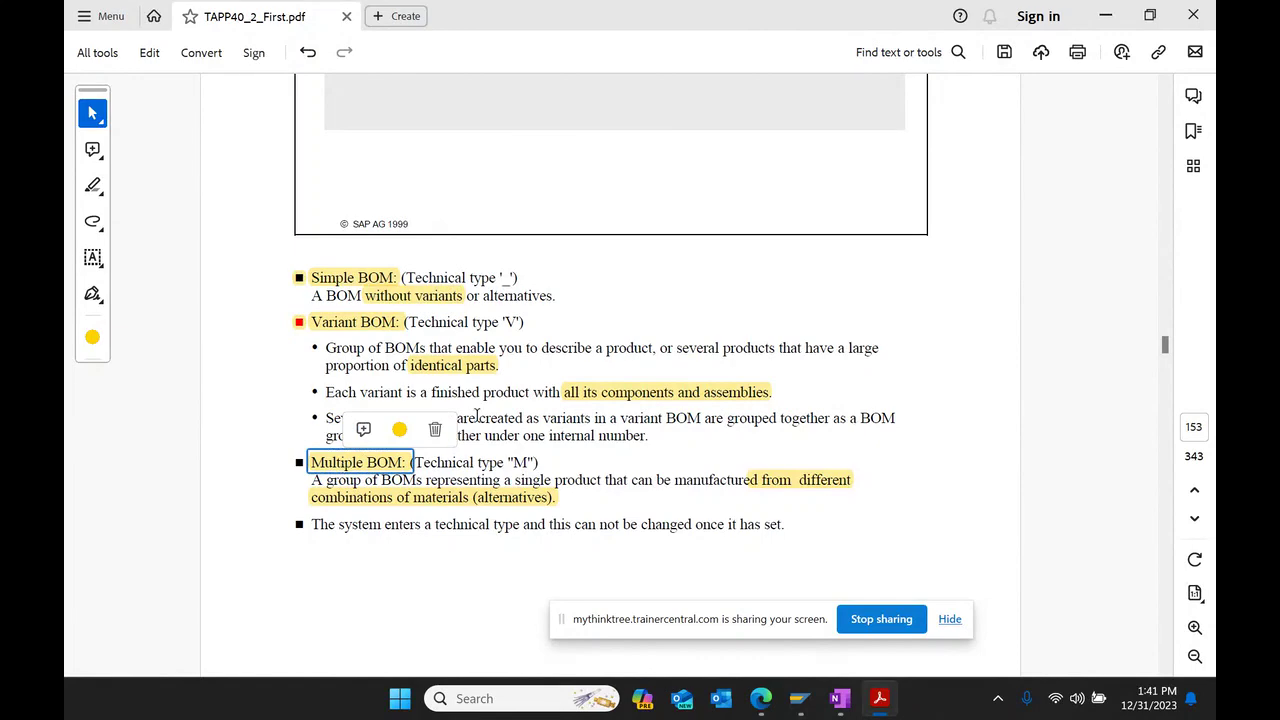
scroll(487, 405, down, 10)
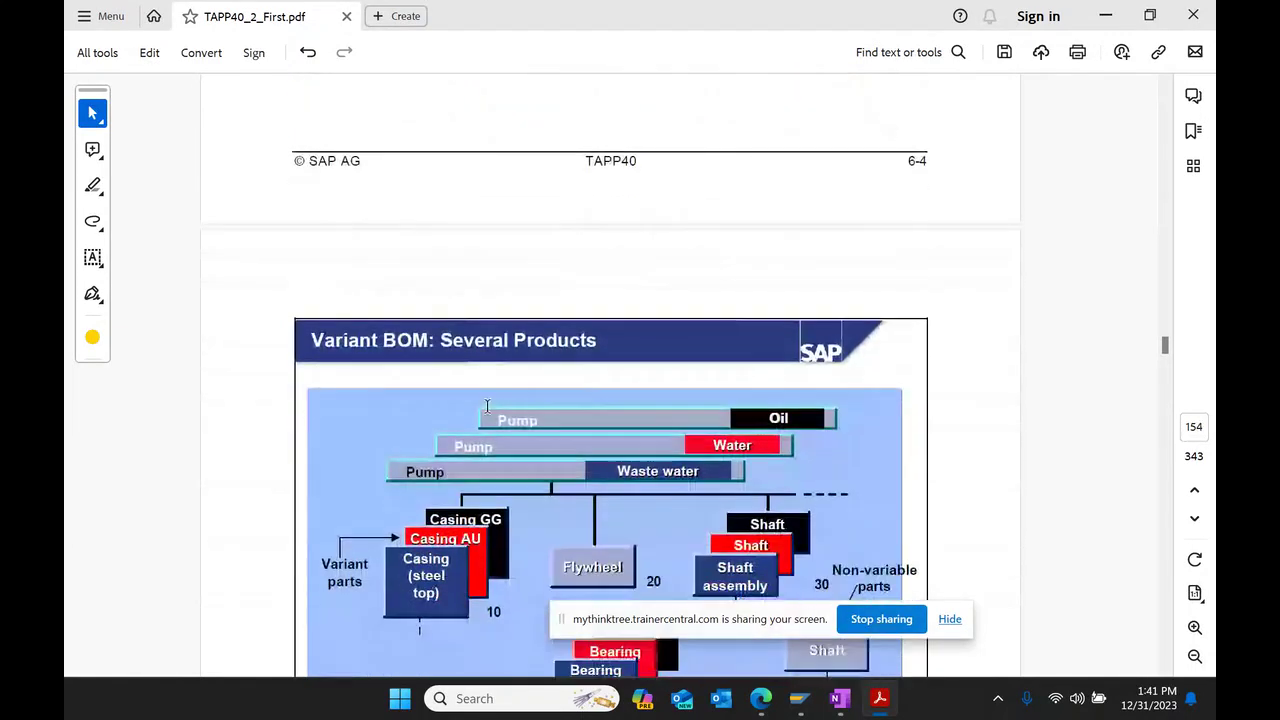
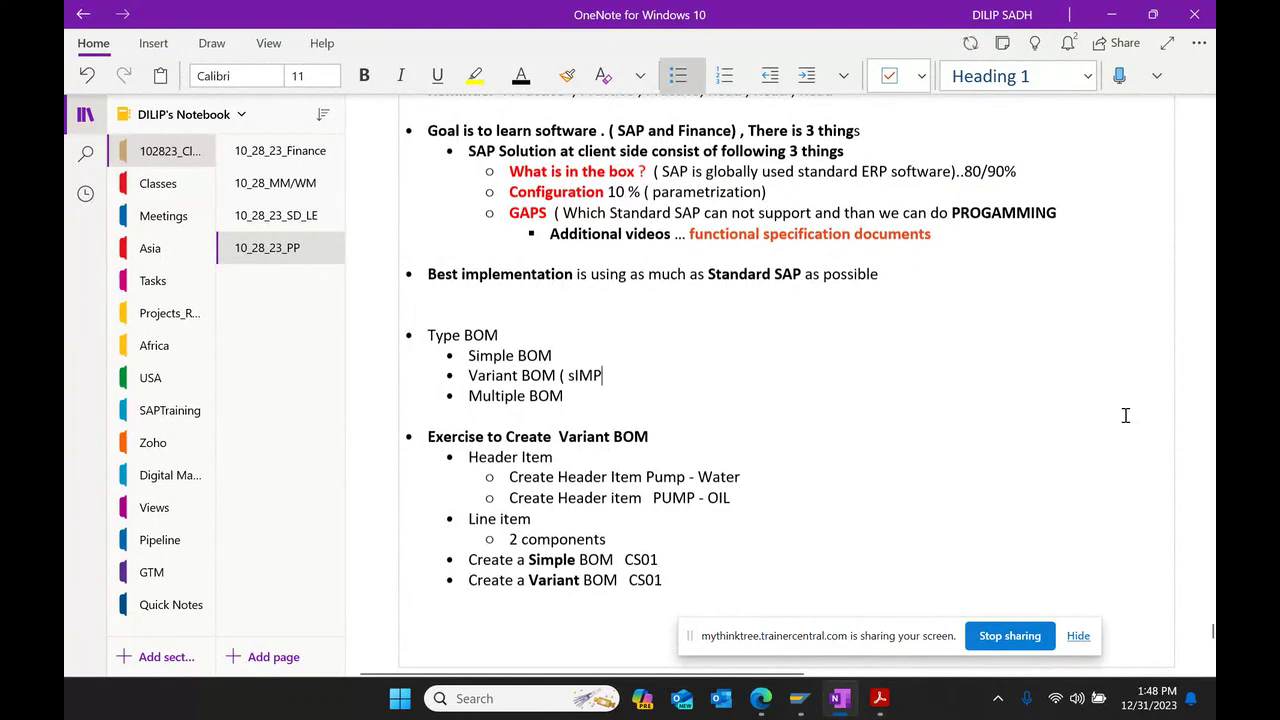
Step: Correct and complete the Variant BOM bullet's parenthetical note to read "Simple BOM can be extended into Variant BOM", with an extra space before it
key(BackSpace)
key(BackSpace)
key(BackSpace)
key(BackSpace)
text(Si)
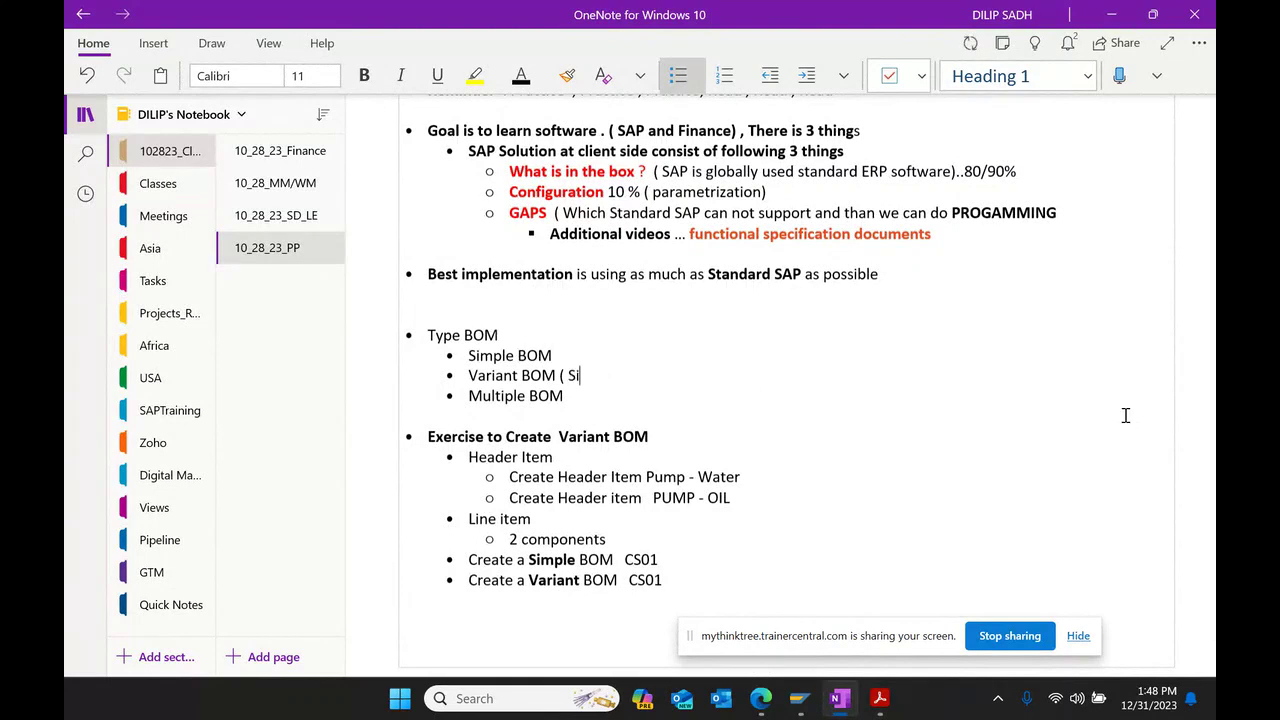
text(mple B)
text(OM ca)
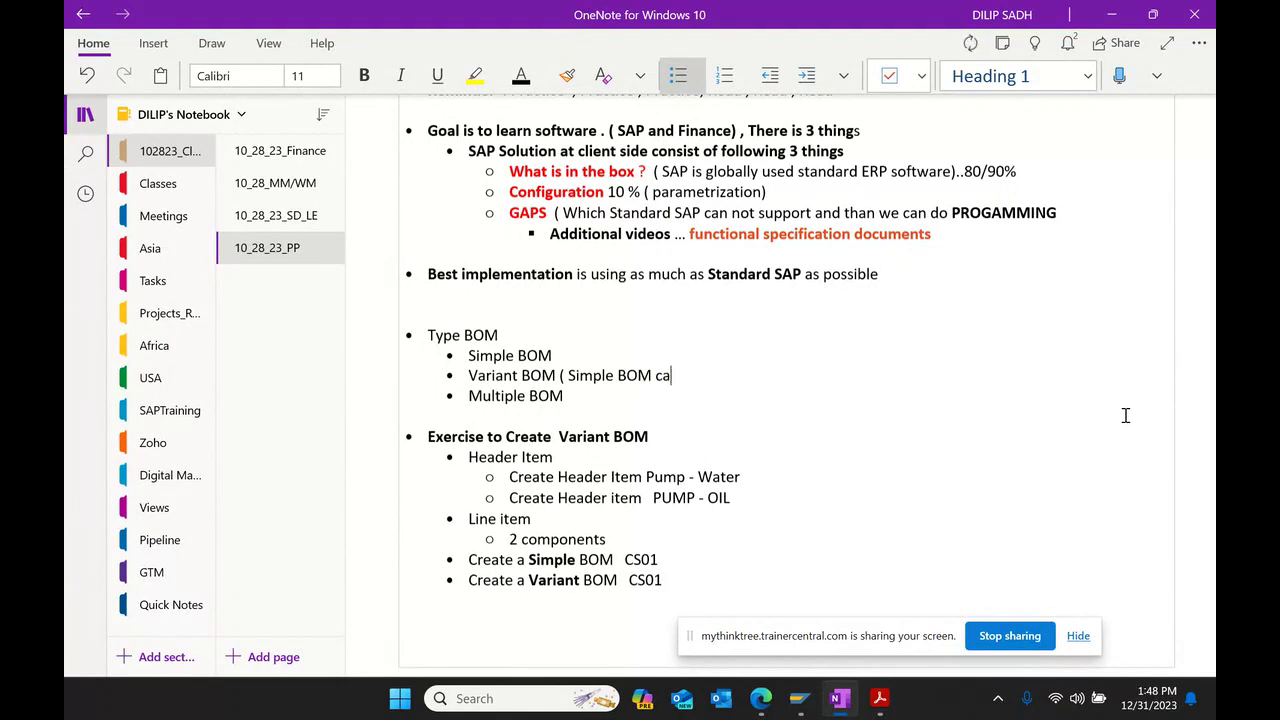
text(n be extended in)
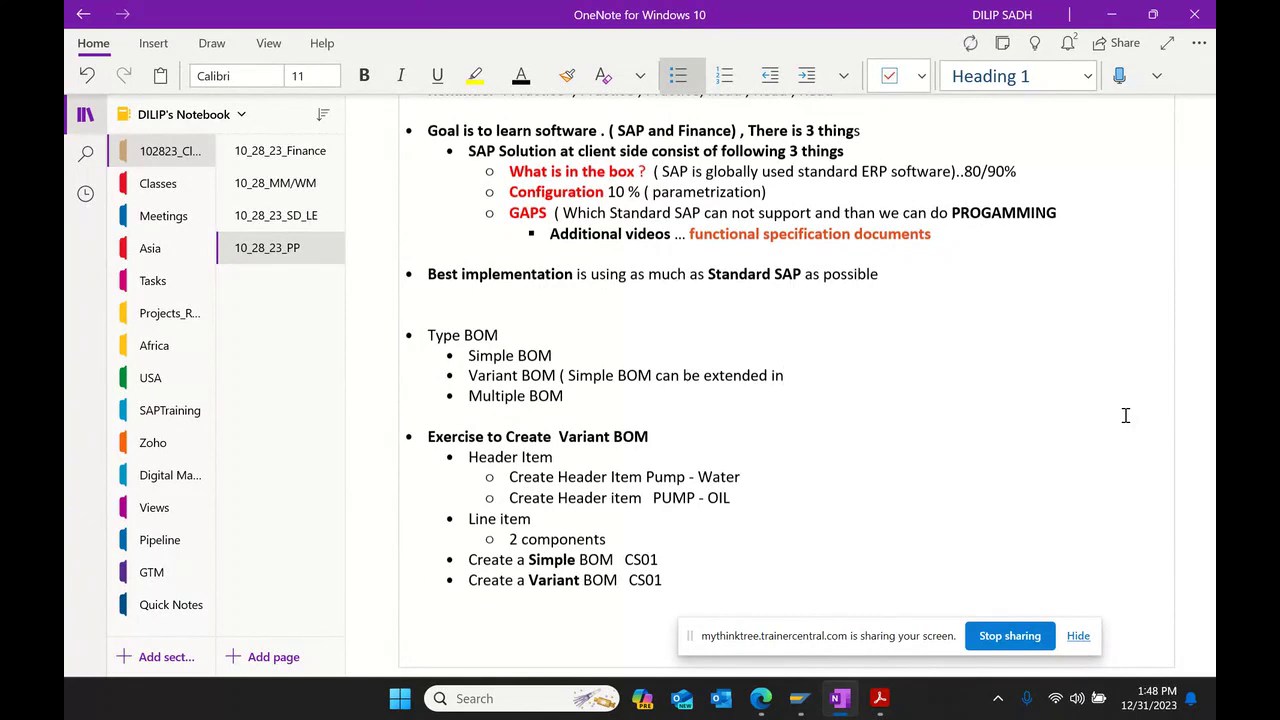
text(to Var iant BOM))
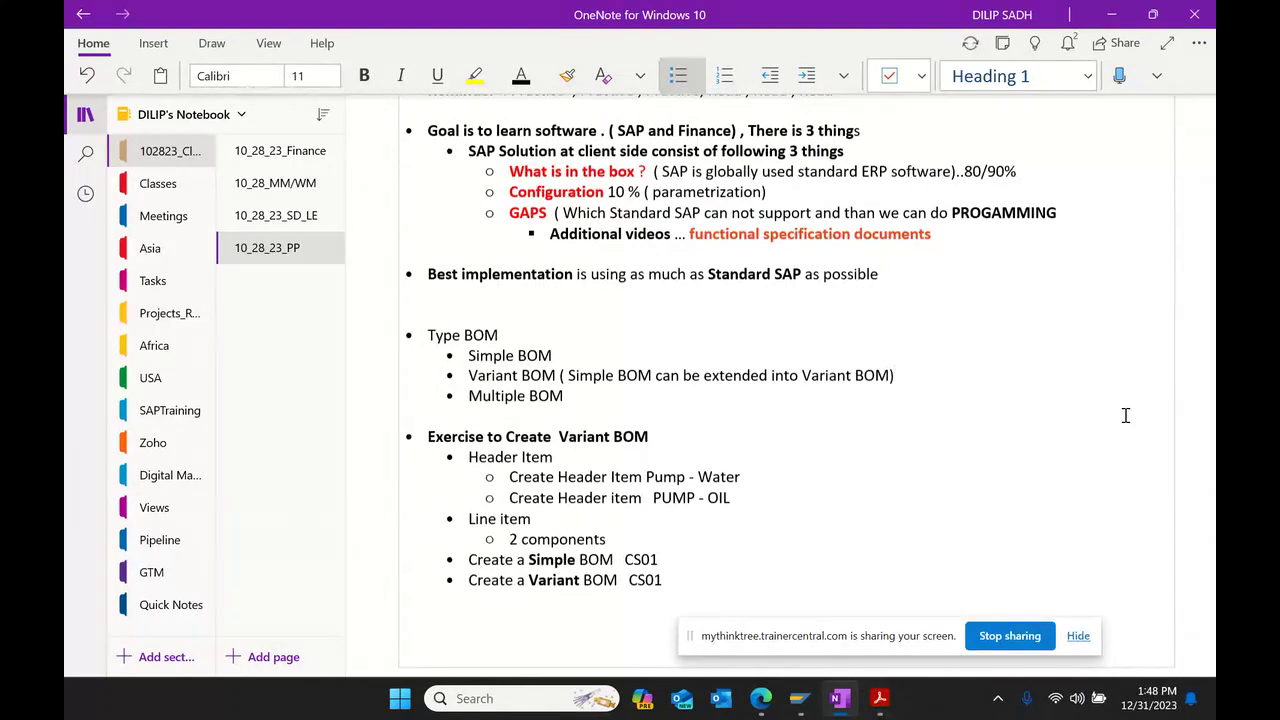
click(559, 377)
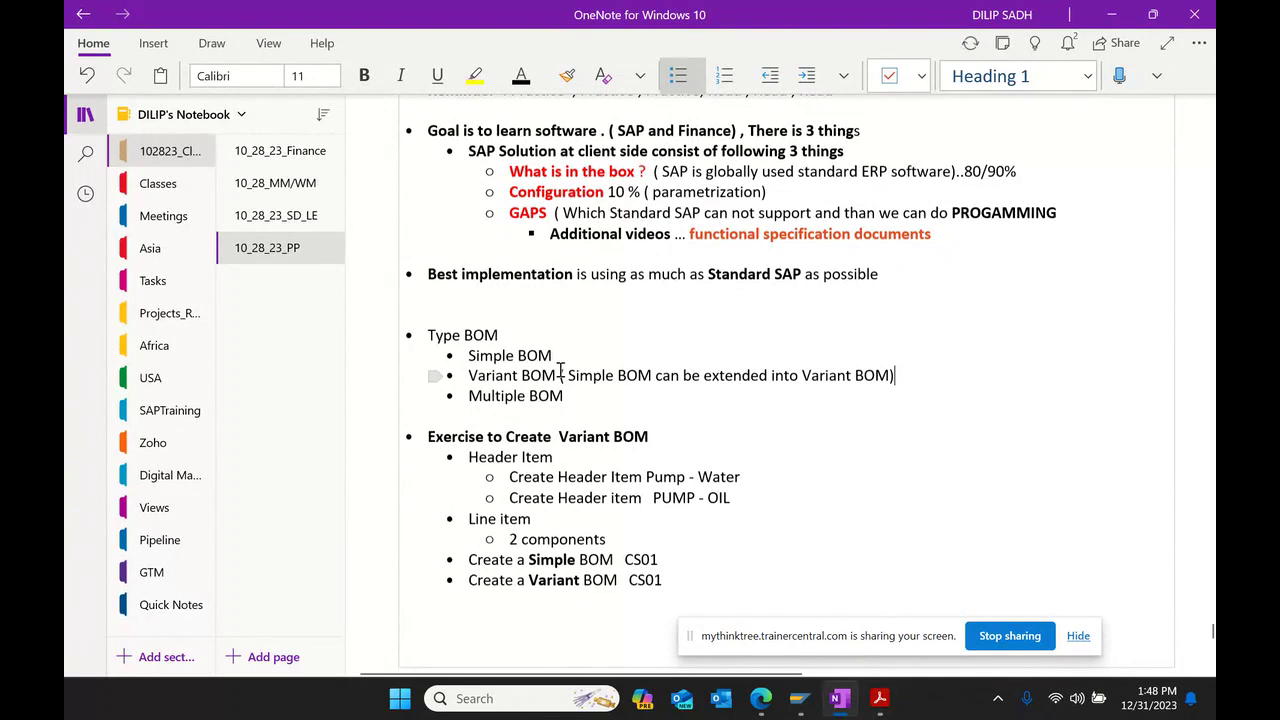
Step: Extend the Variant BOM note with "Multiple BOM can not converted into Variant BOM" and append "/ Alternative BOM" to the Multiple BOM bullet
click(977, 382)
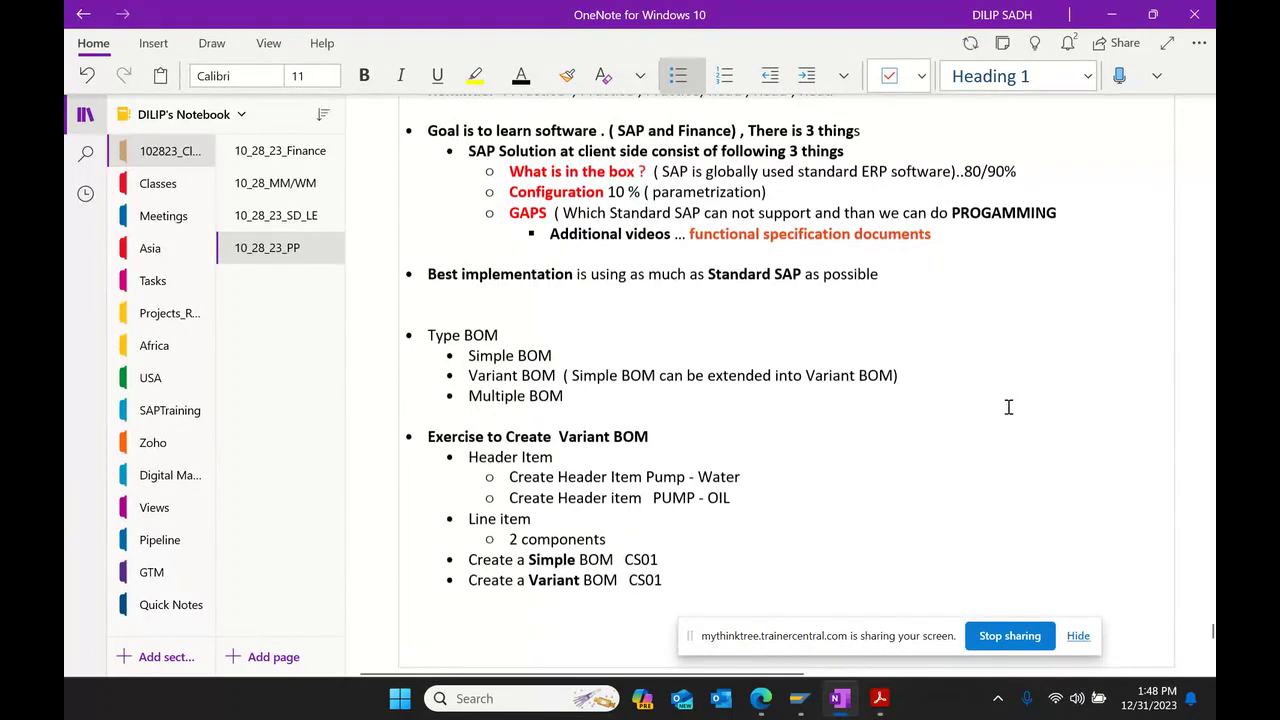
key(BackSpace)
text(. mULT)
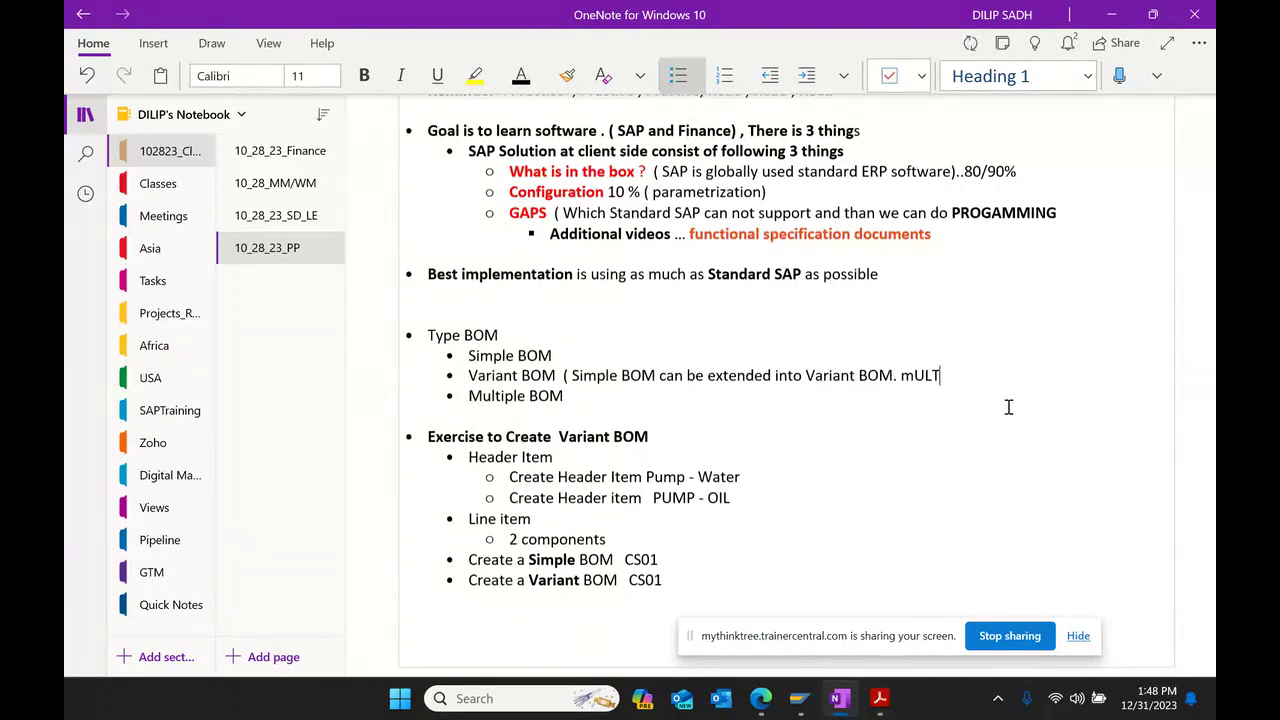
key(BackSpace)
key(BackSpace)
key(BackSpace)
key(BackSpace)
text(M)
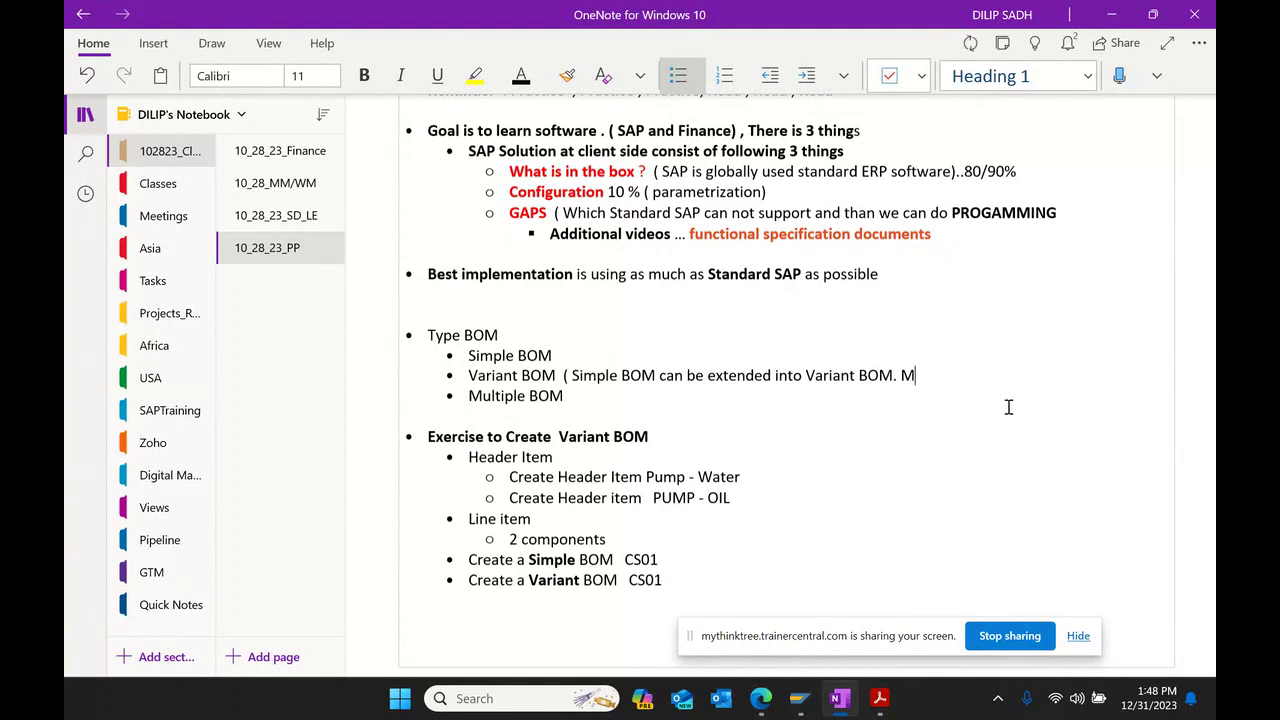
text(ultiple BOM ca)
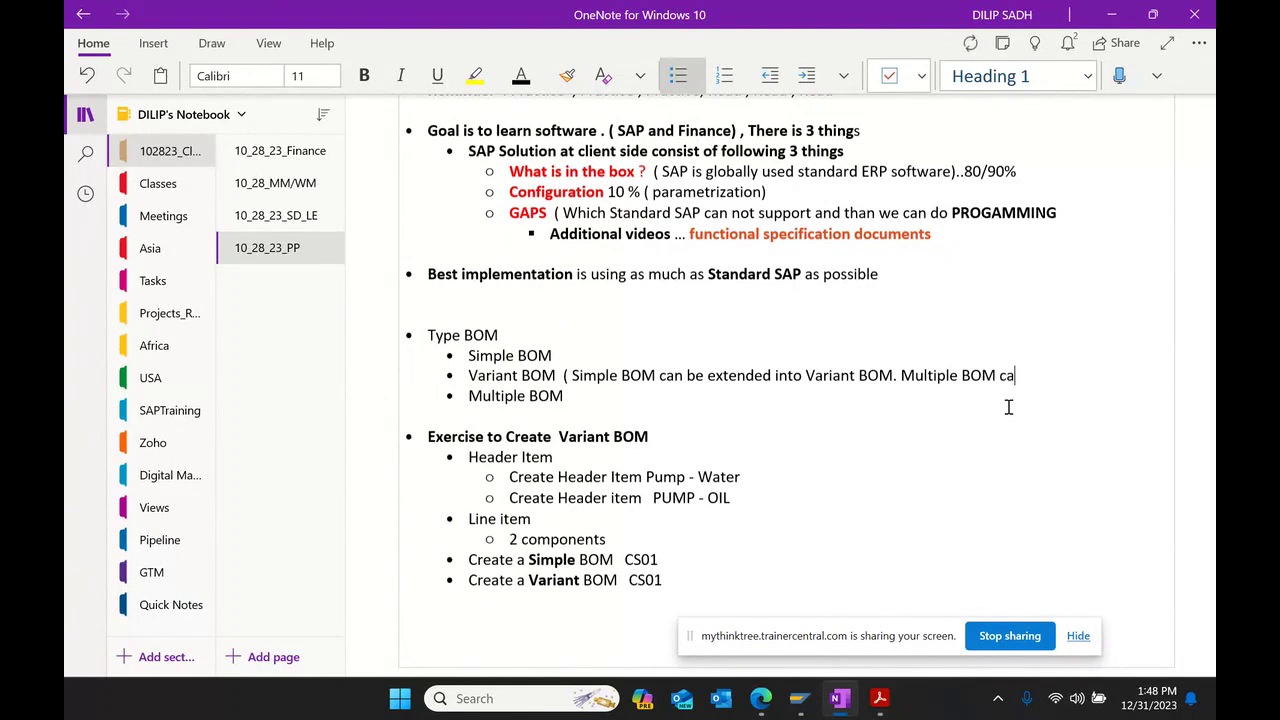
text(n not converted into)
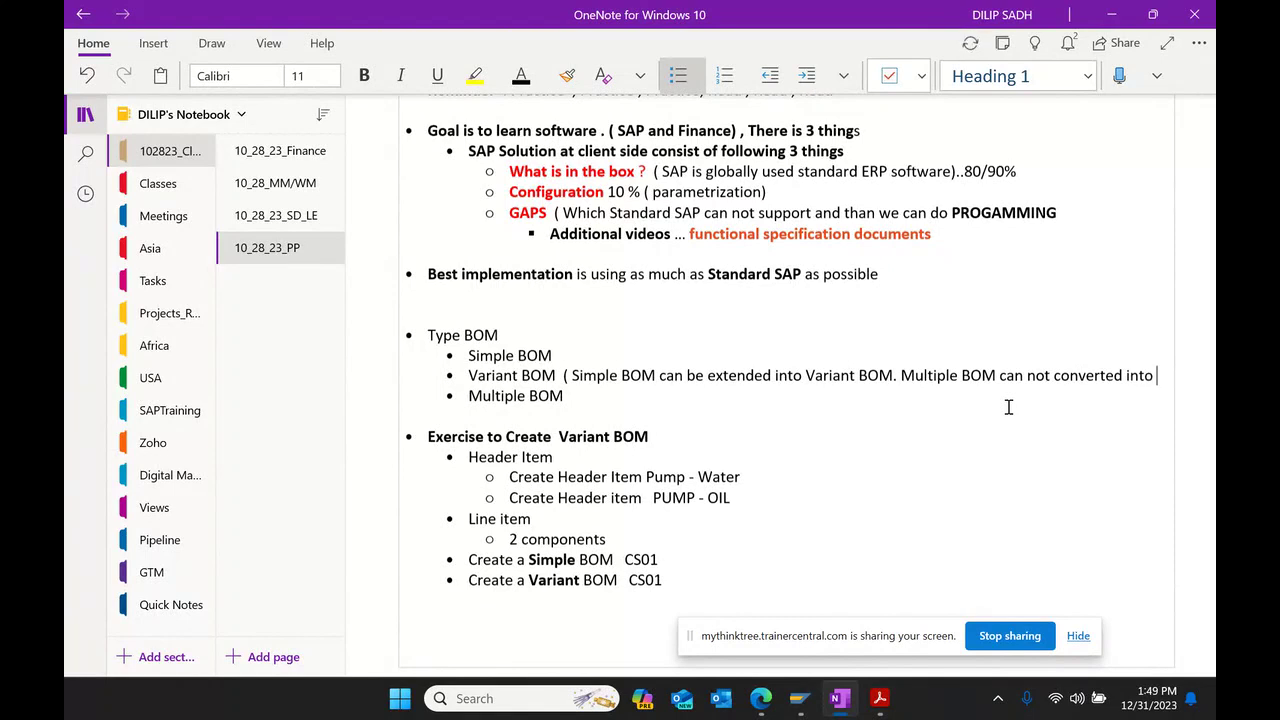
text( Variant )
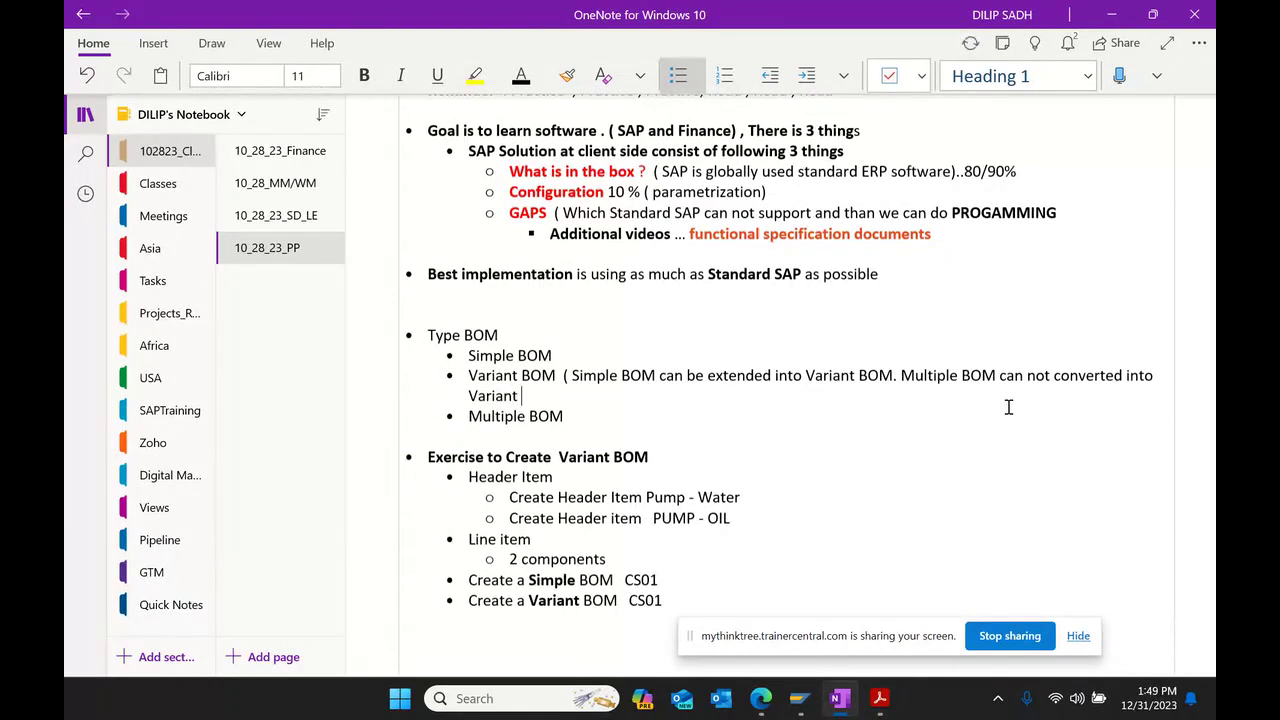
text(BOM)
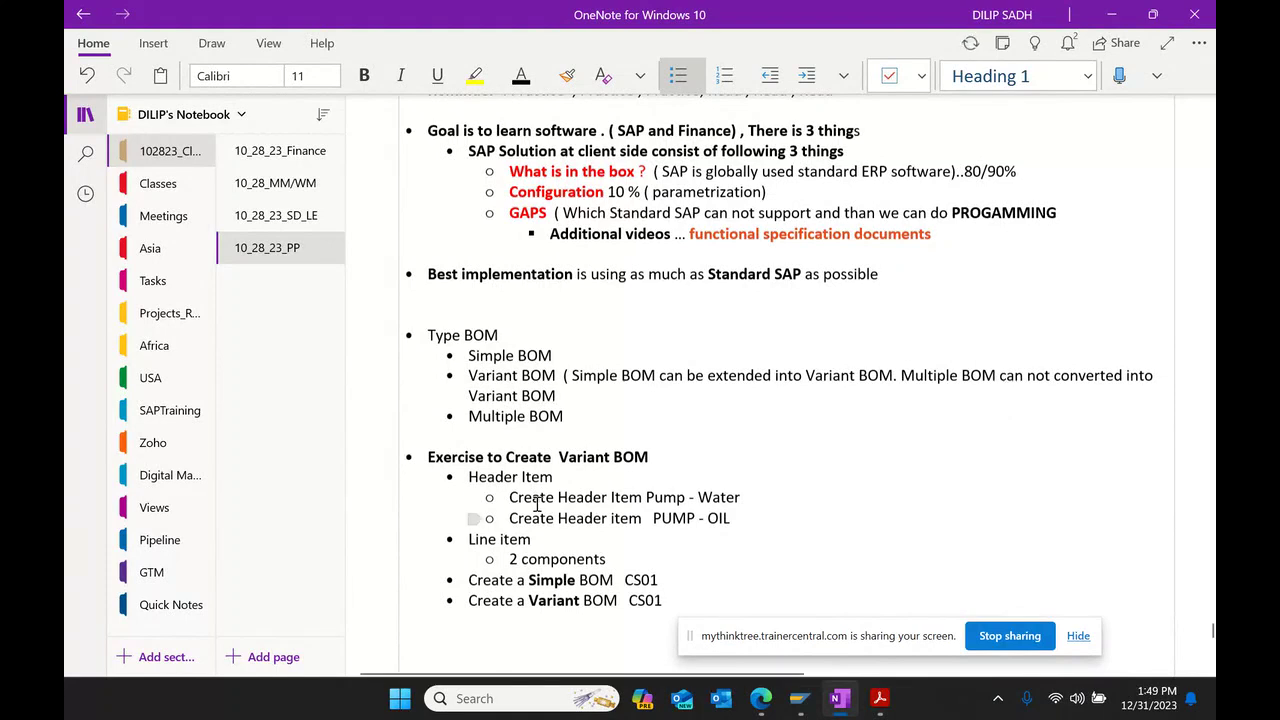
text( / Alternative BOM)
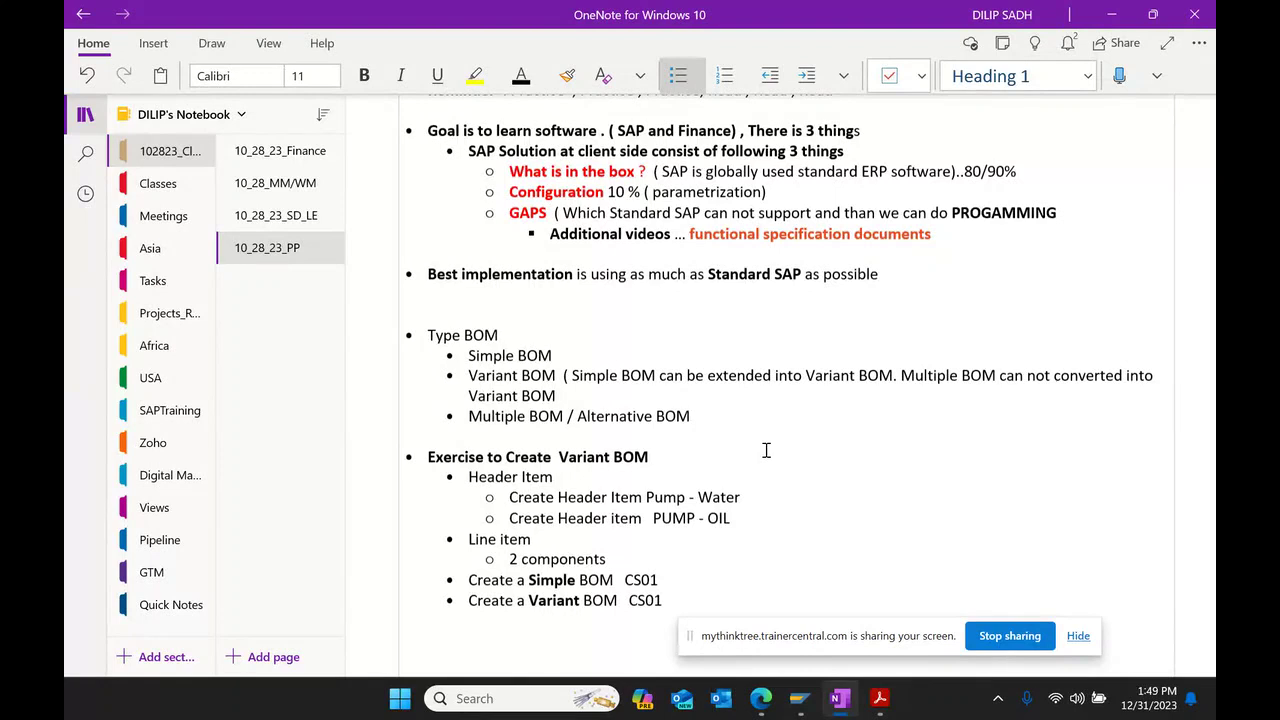
Step: Change the "Type BOM" heading to "Types BOM" and make it bold
click(459, 338)
text(s)
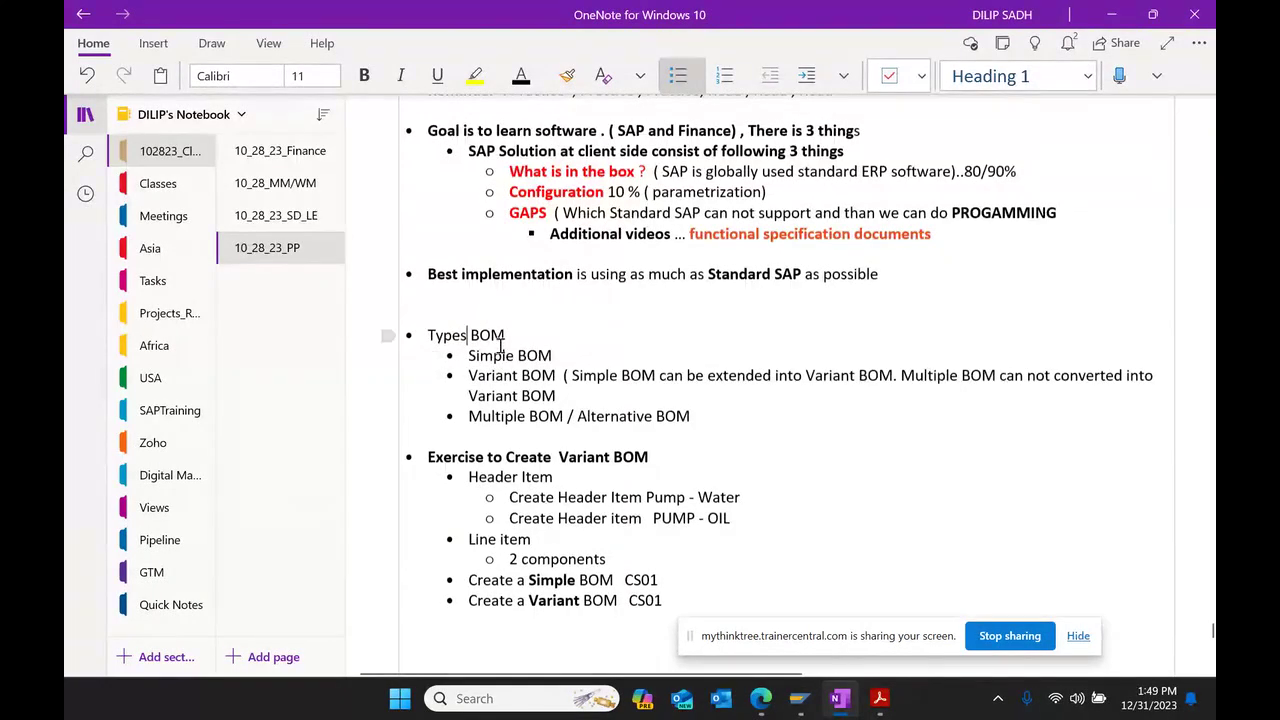
drag(505, 336, 425, 337)
click(483, 313)
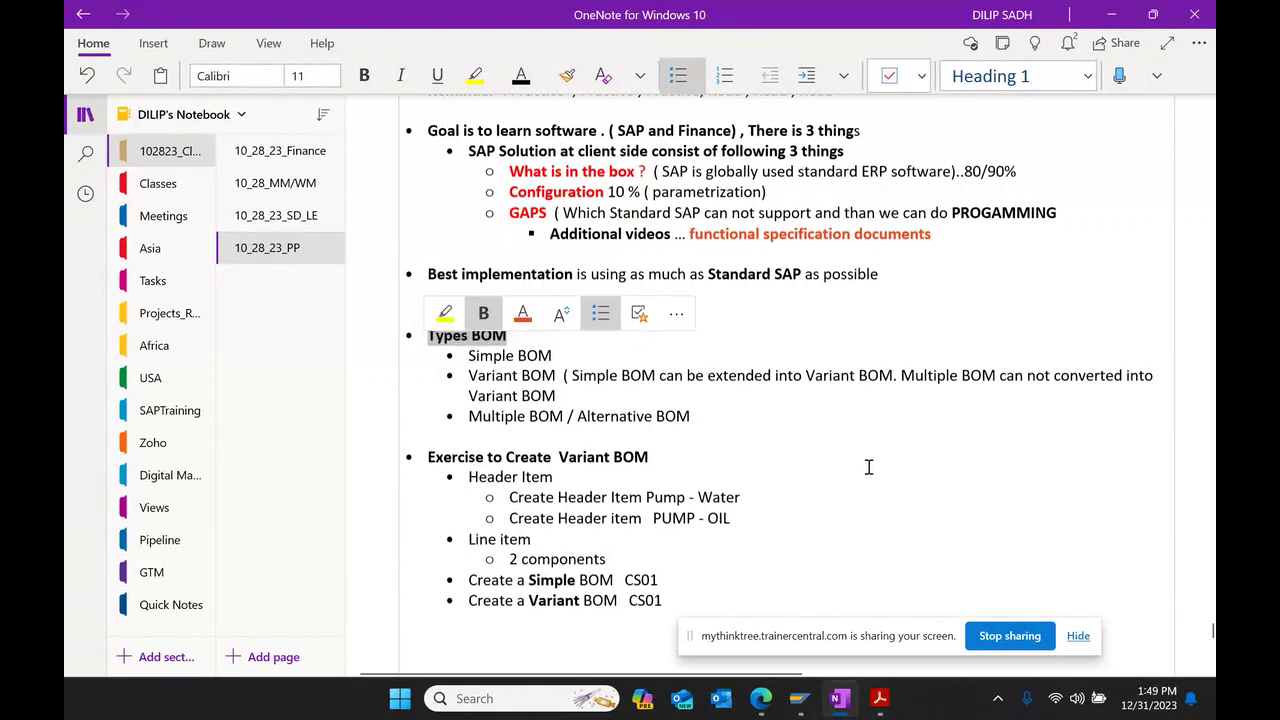
click(869, 467)
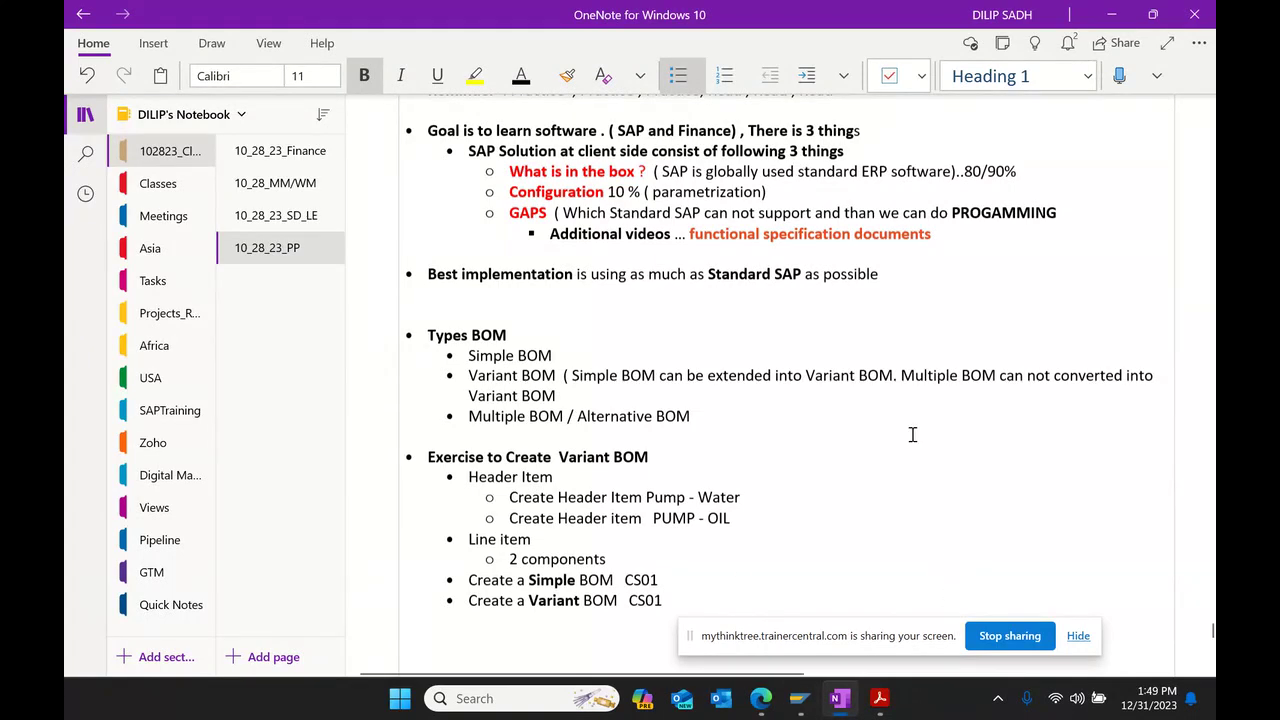
Step: Add the transaction code MM01 to the Header Item bullet of the Variant BOM exercise
scroll(900, 425, down, 3)
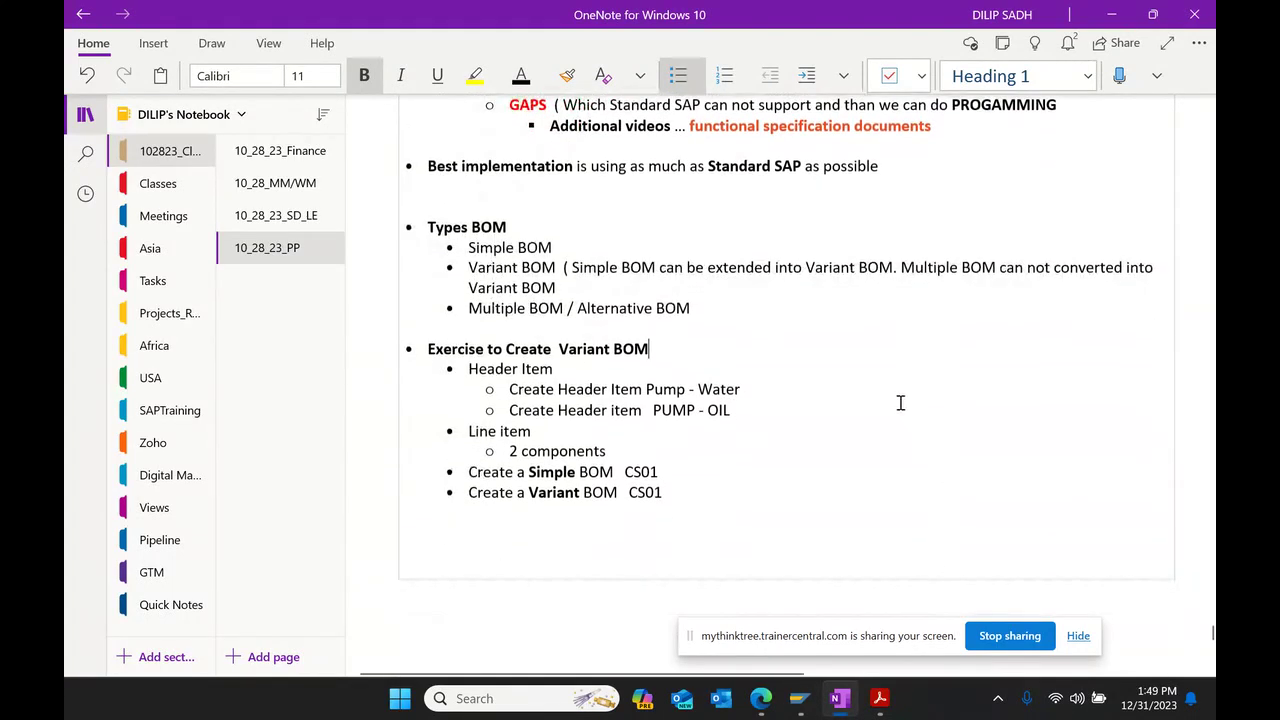
click(617, 372)
text(MM01)
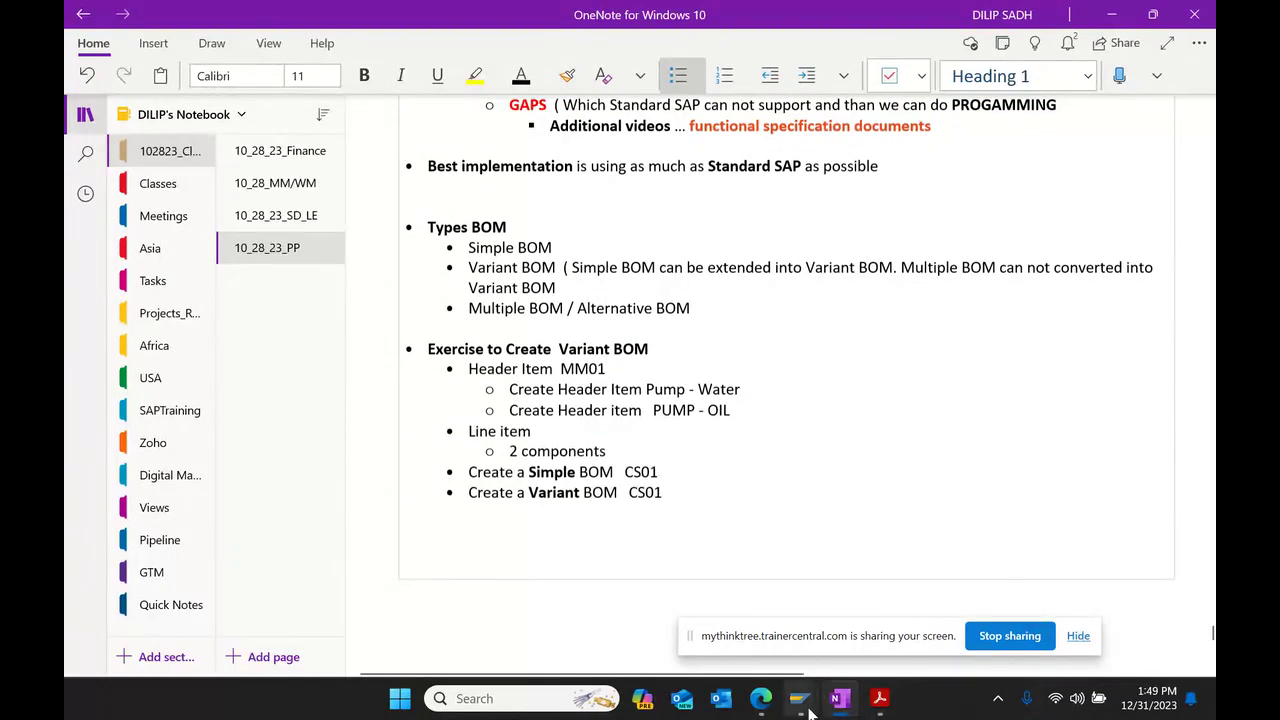
Step: Switch to SAP and start the Create Material transaction MM01 in place of the BOM display
mouse_move(800, 698)
click(868, 611)
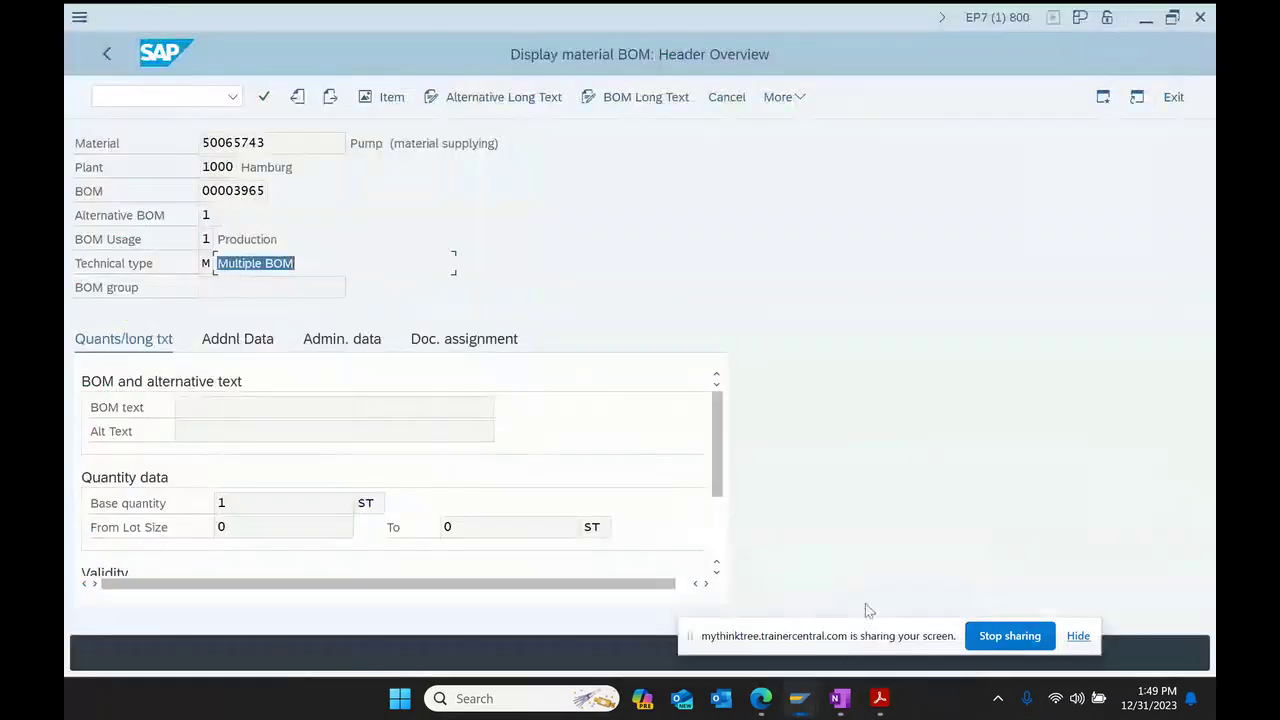
click(124, 96)
text(/nmm01)
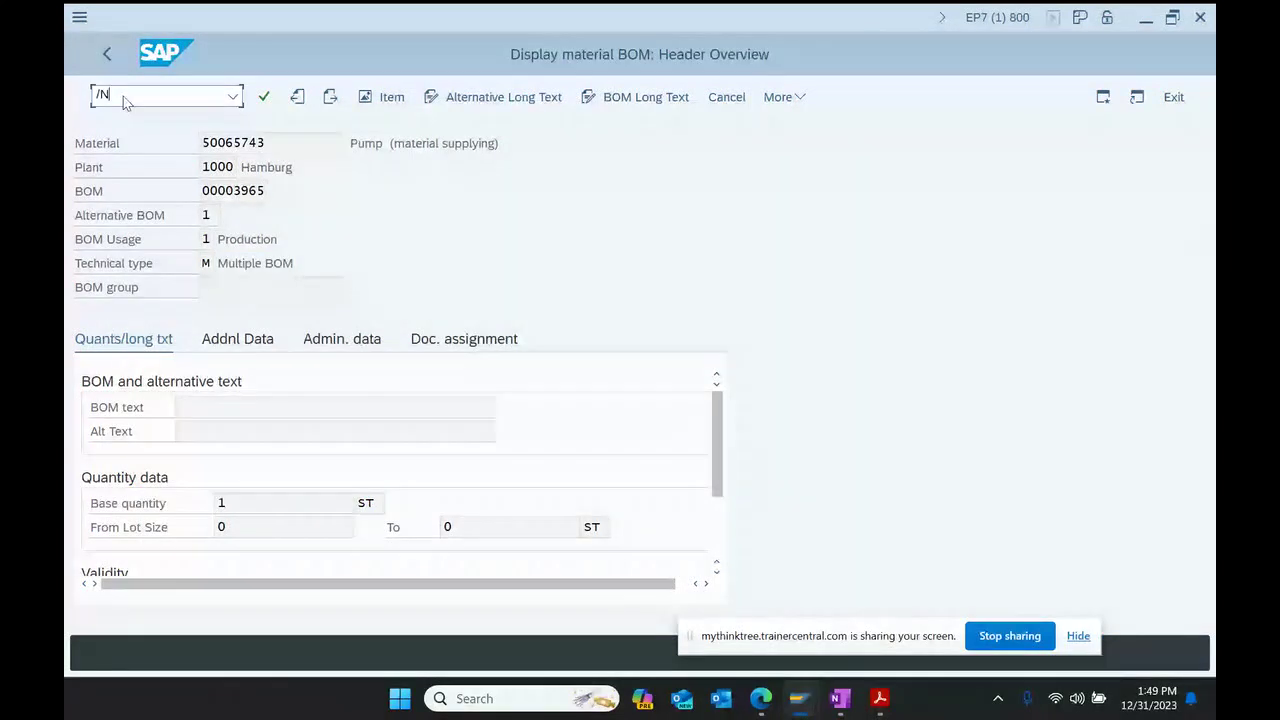
key(Return)
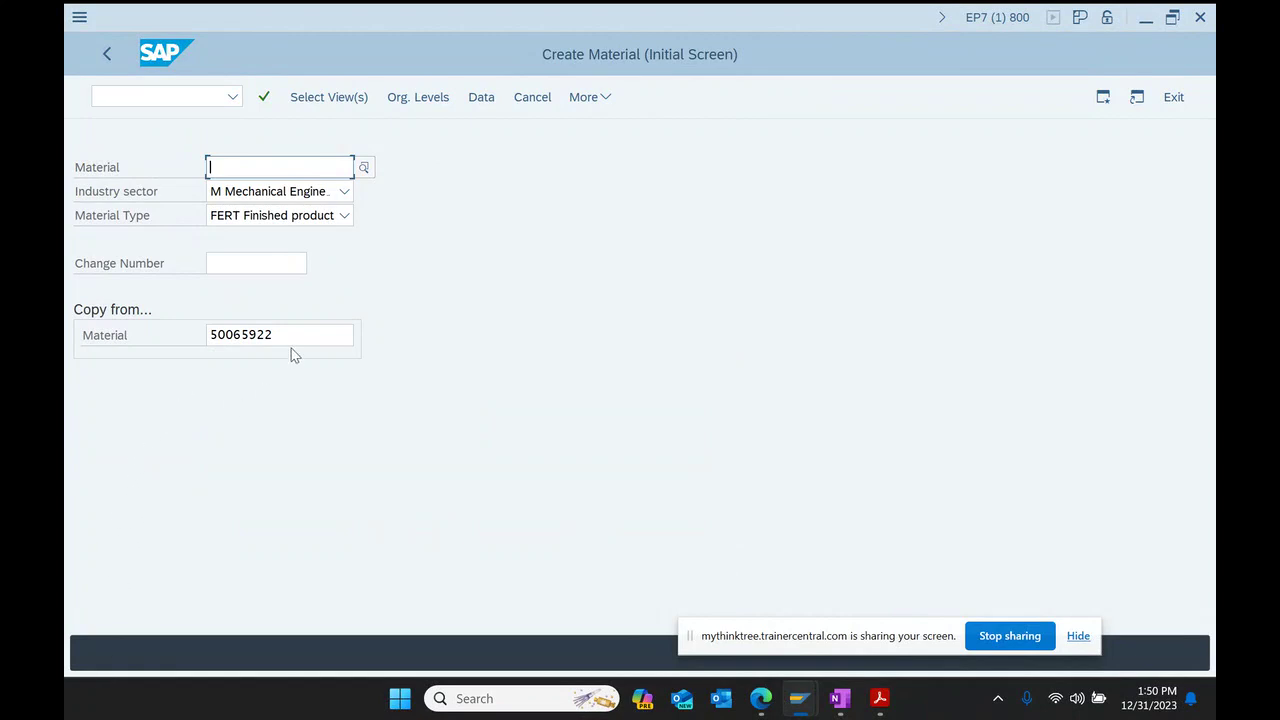
Step: Replace the copy-from material with T-MS-10 and proceed to the view selection
drag(286, 338, 66, 343)
key(Delete)
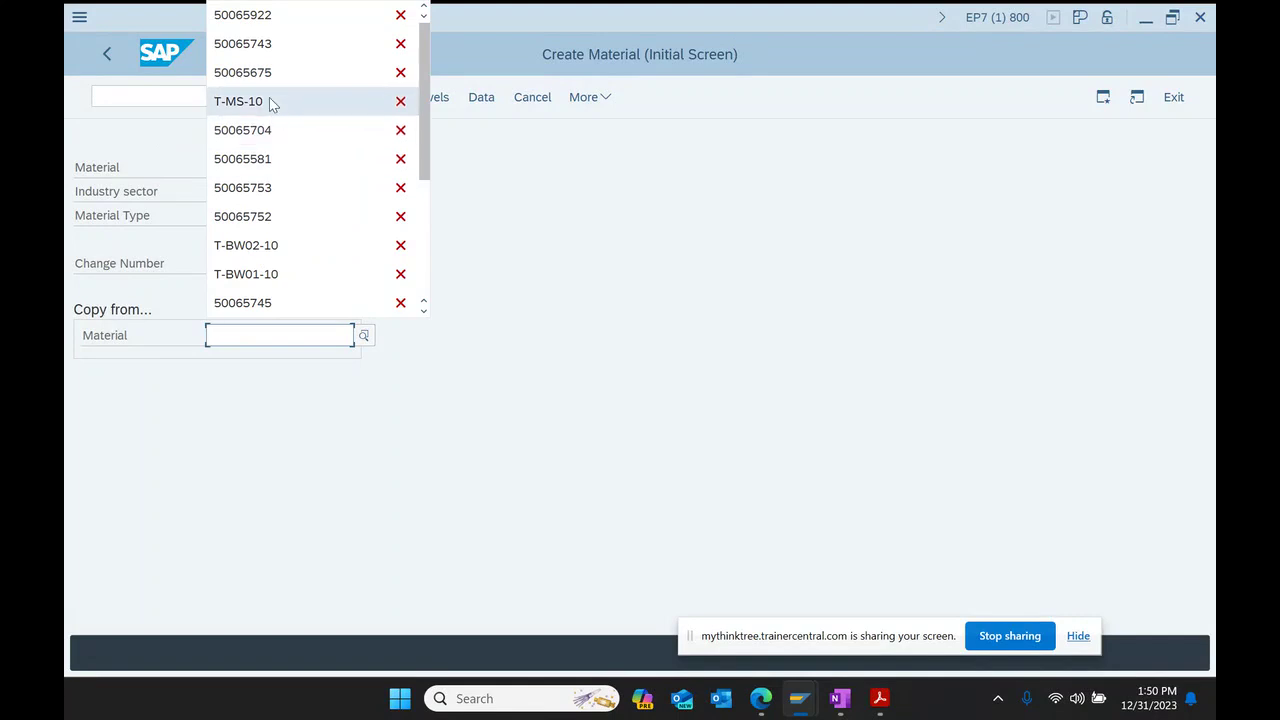
click(268, 101)
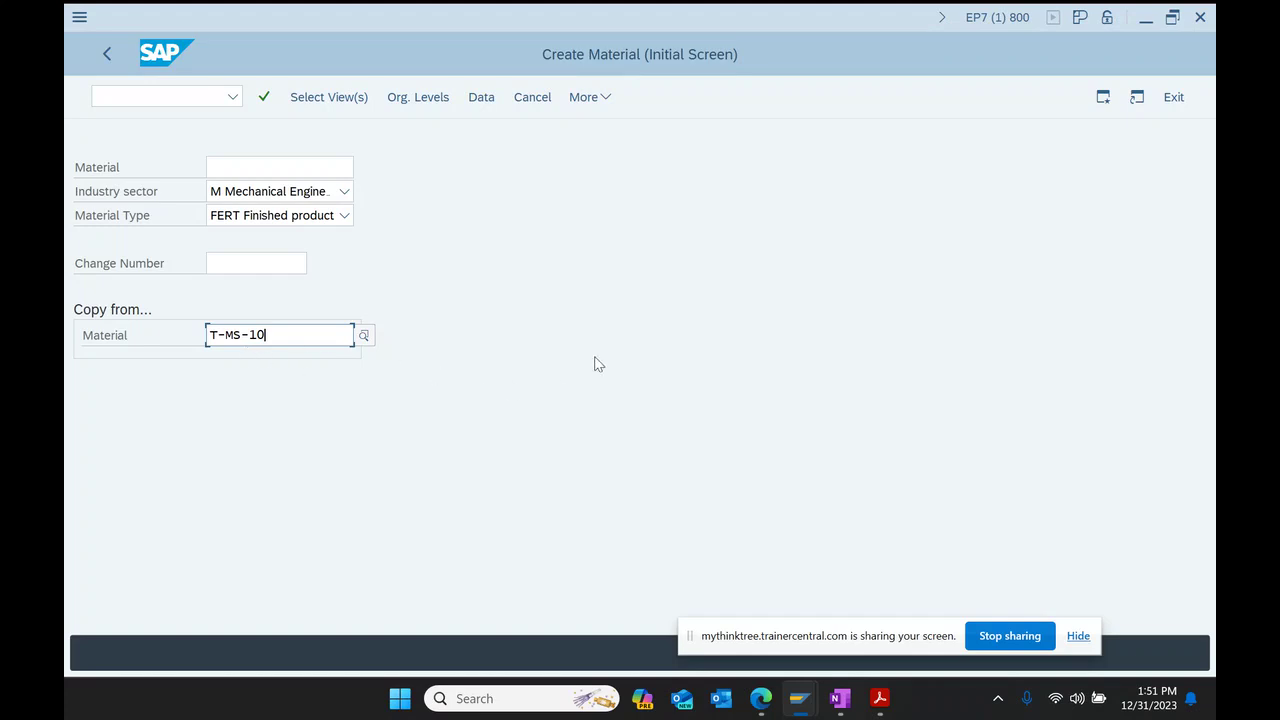
key(Return)
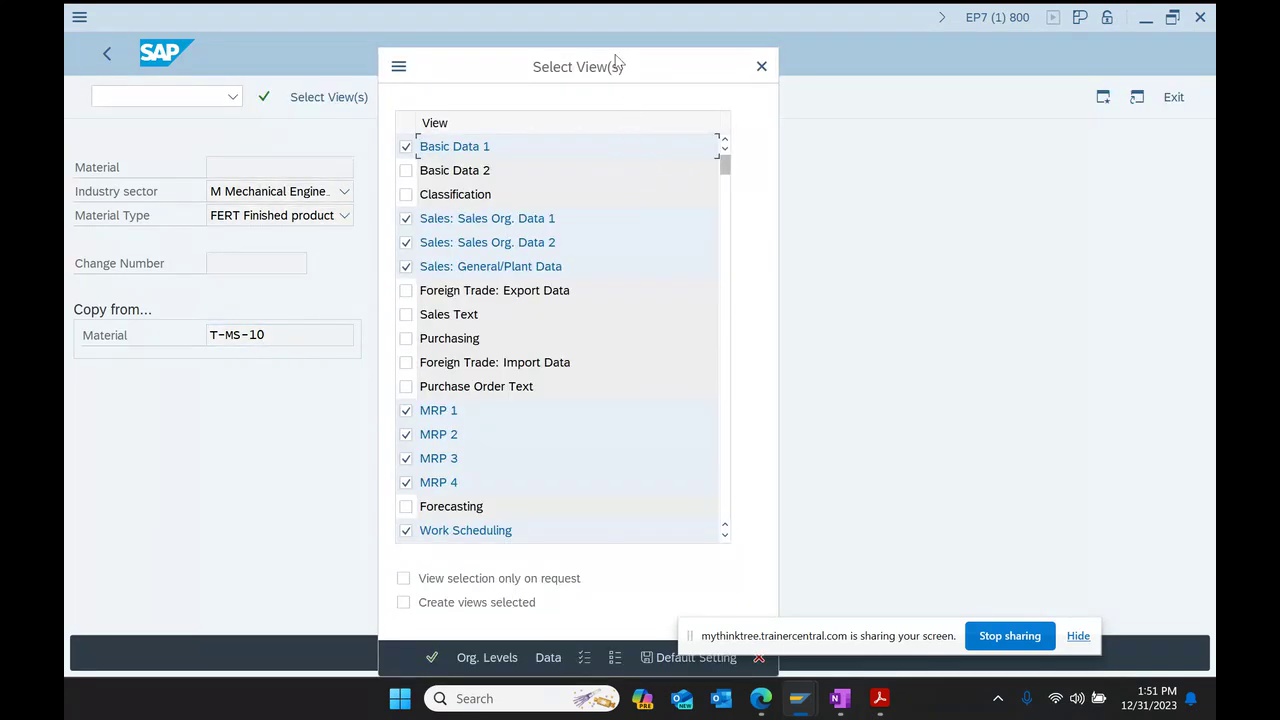
Step: Review the preselected material views from Basic Data 1 through Accounting 1 and accept the selection
drag(615, 64, 508, 35)
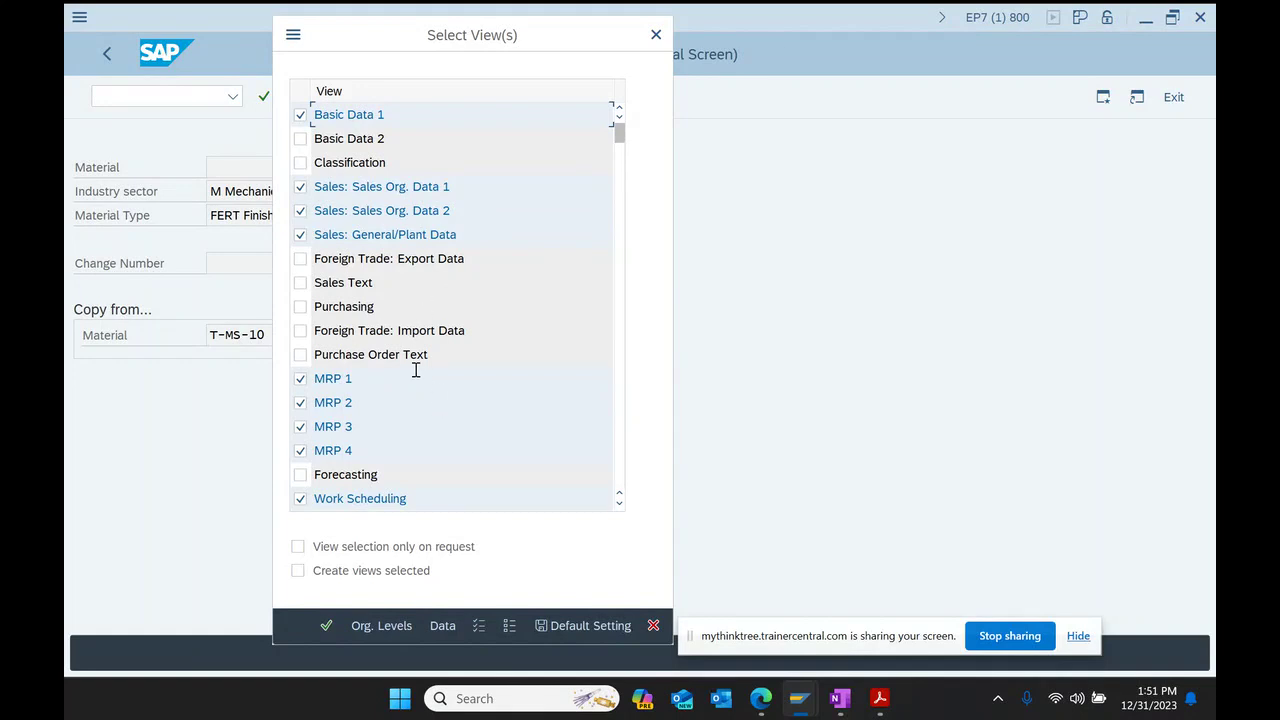
scroll(416, 370, down, 1)
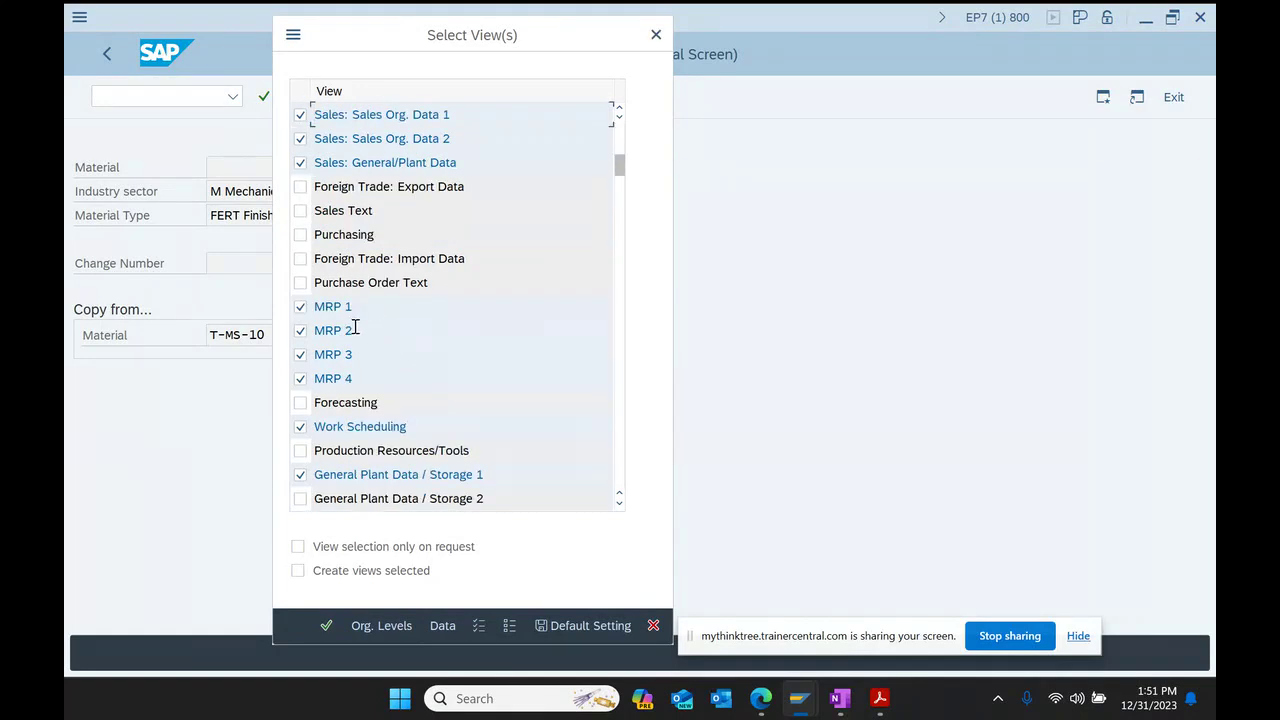
scroll(451, 420, down, 1)
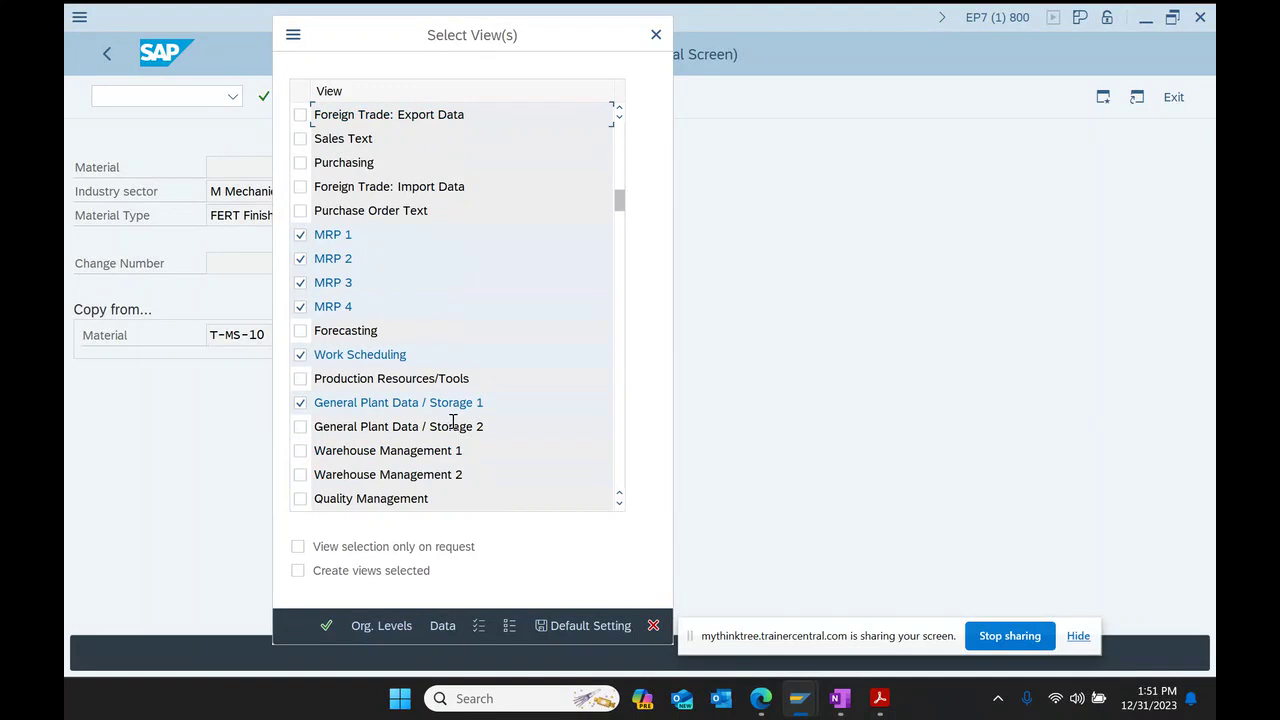
scroll(493, 404, down, 2)
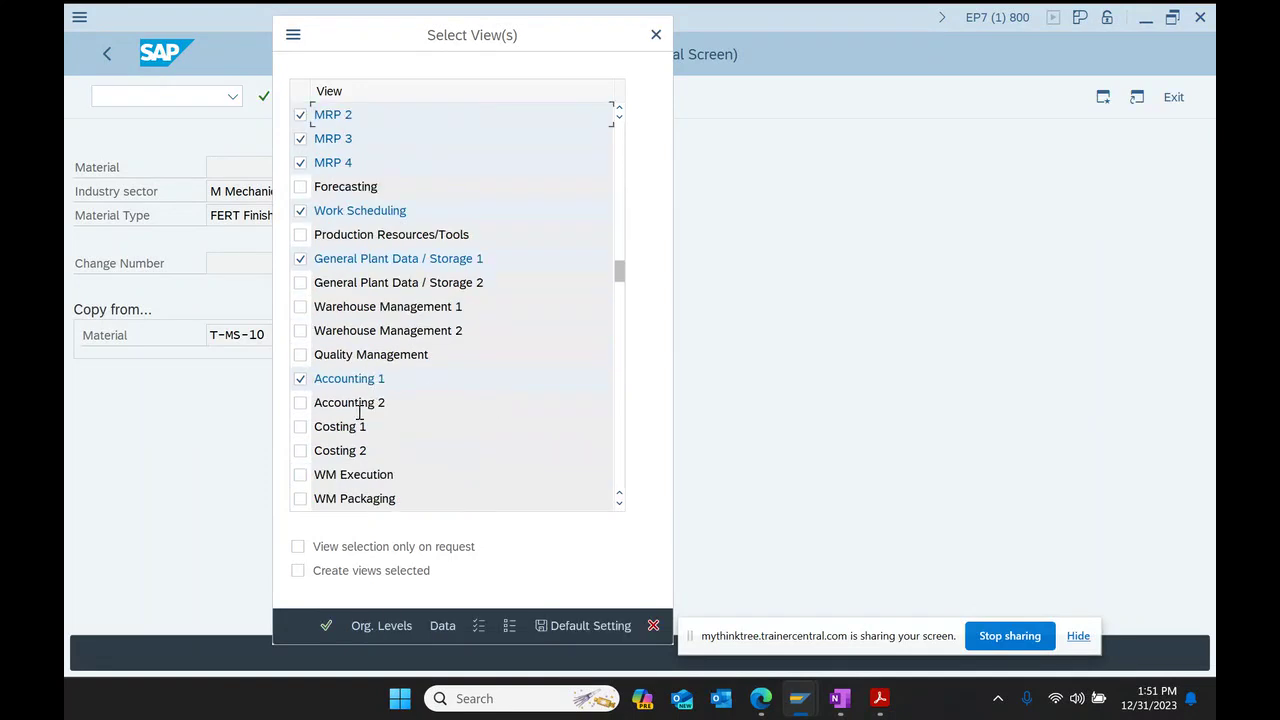
click(327, 625)
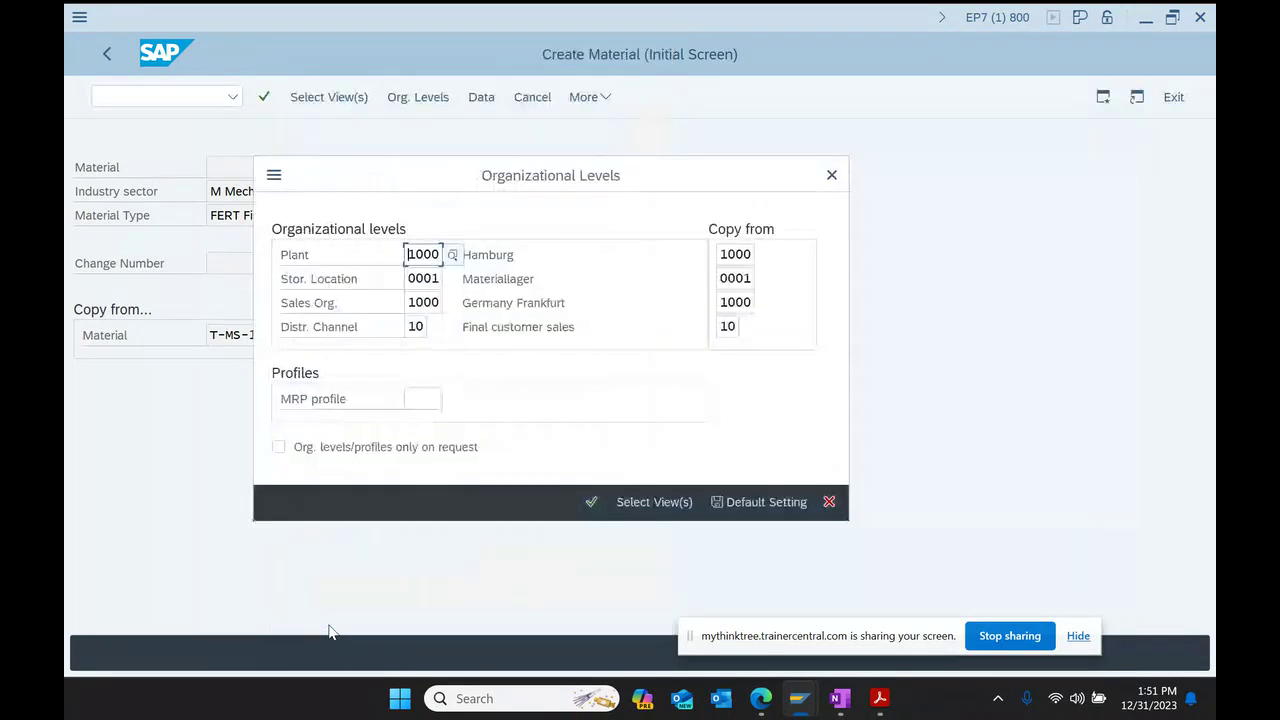
Step: Set the copy-from storage location to 0110 in the organizational levels
drag(607, 187, 570, 155)
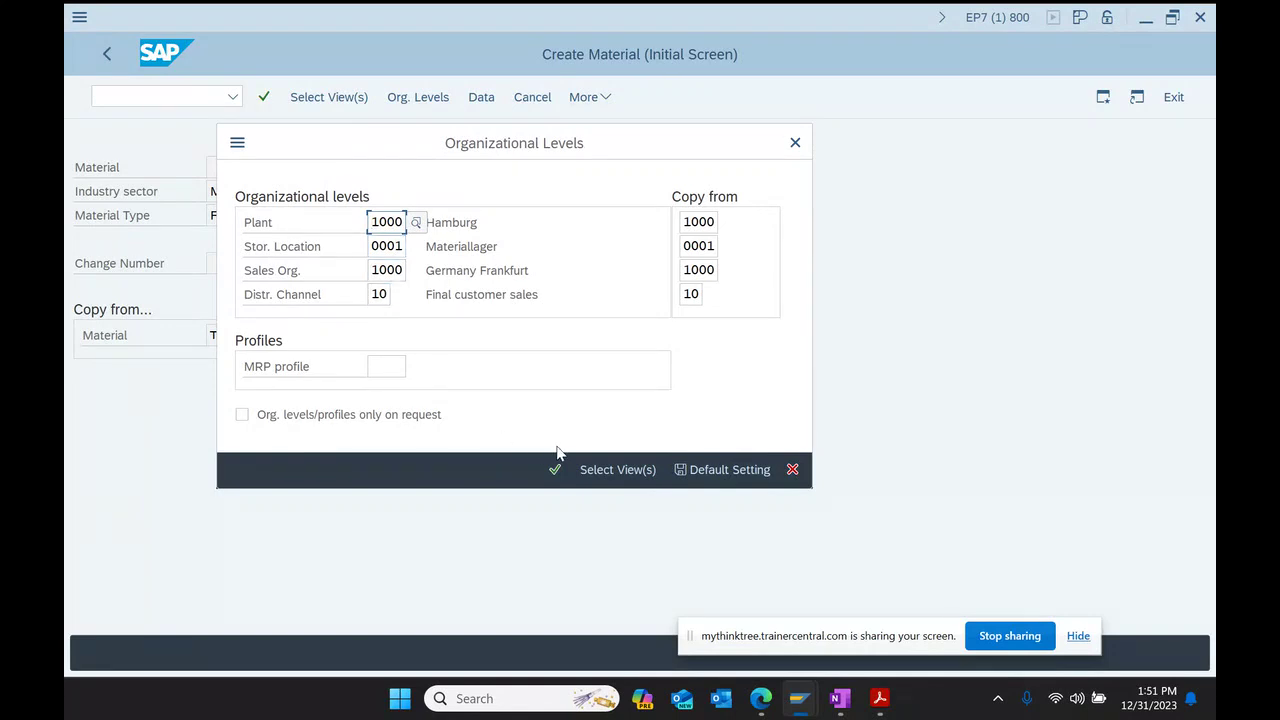
click(702, 250)
click(721, 248)
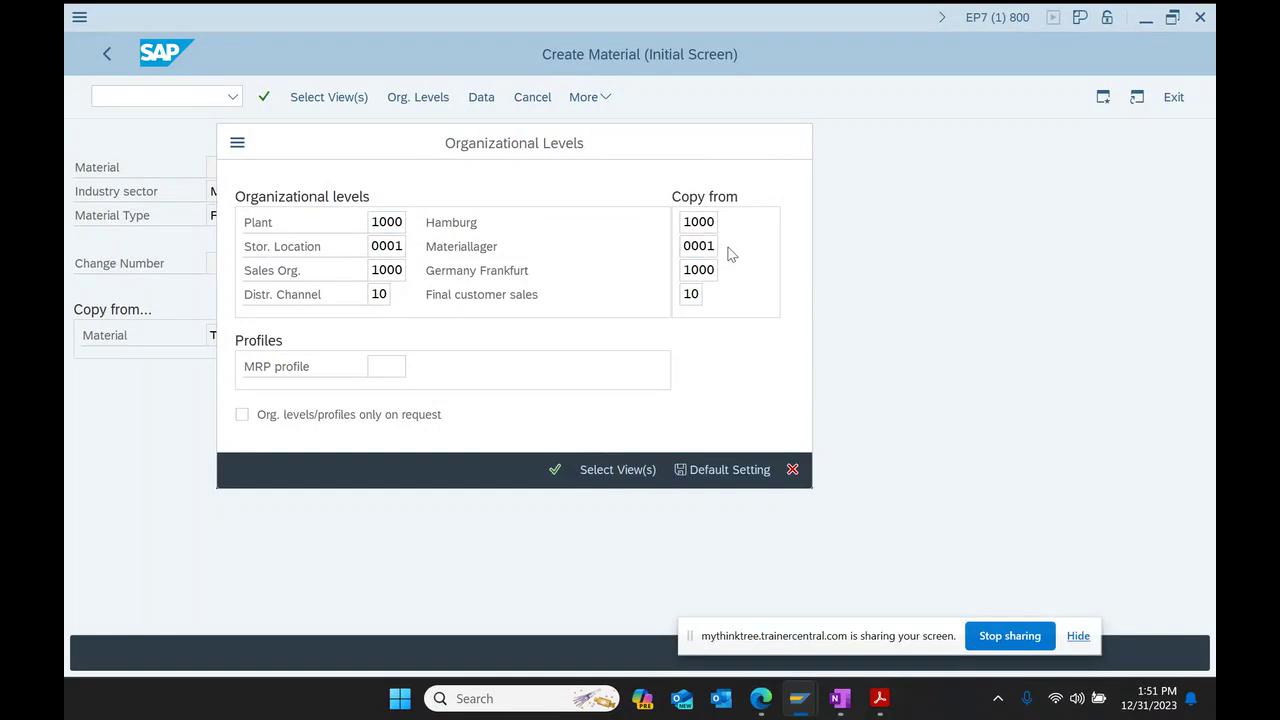
click(287, 392)
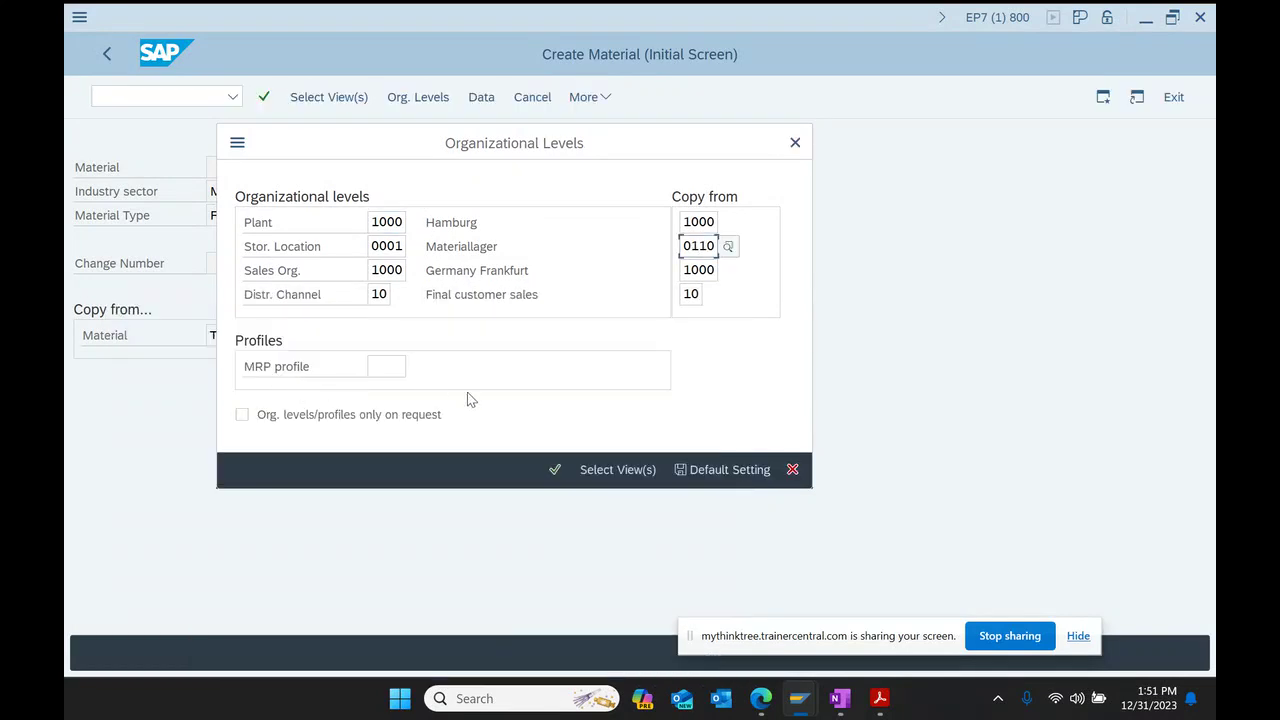
Step: Accept the organizational levels, consult the pump variants in the PDF diagram and the OneNote exercise list, and return to the new material in SAP
click(556, 470)
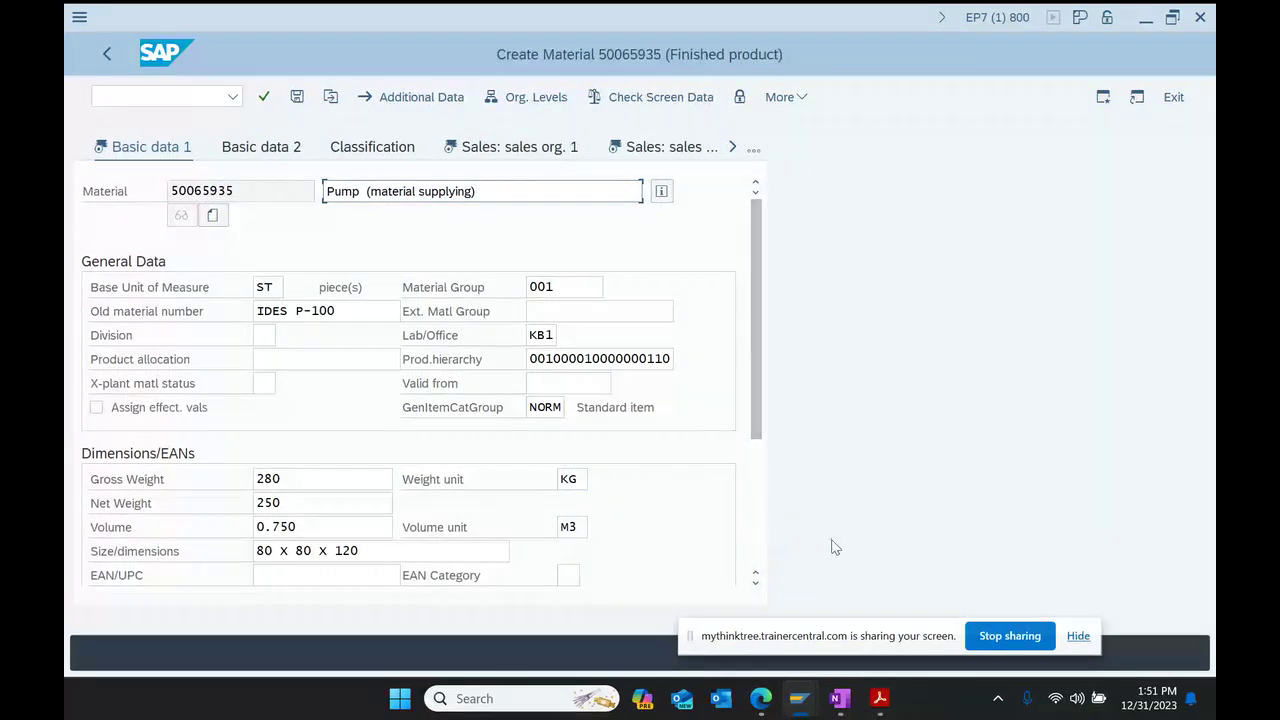
click(879, 698)
scroll(725, 361, up, 2)
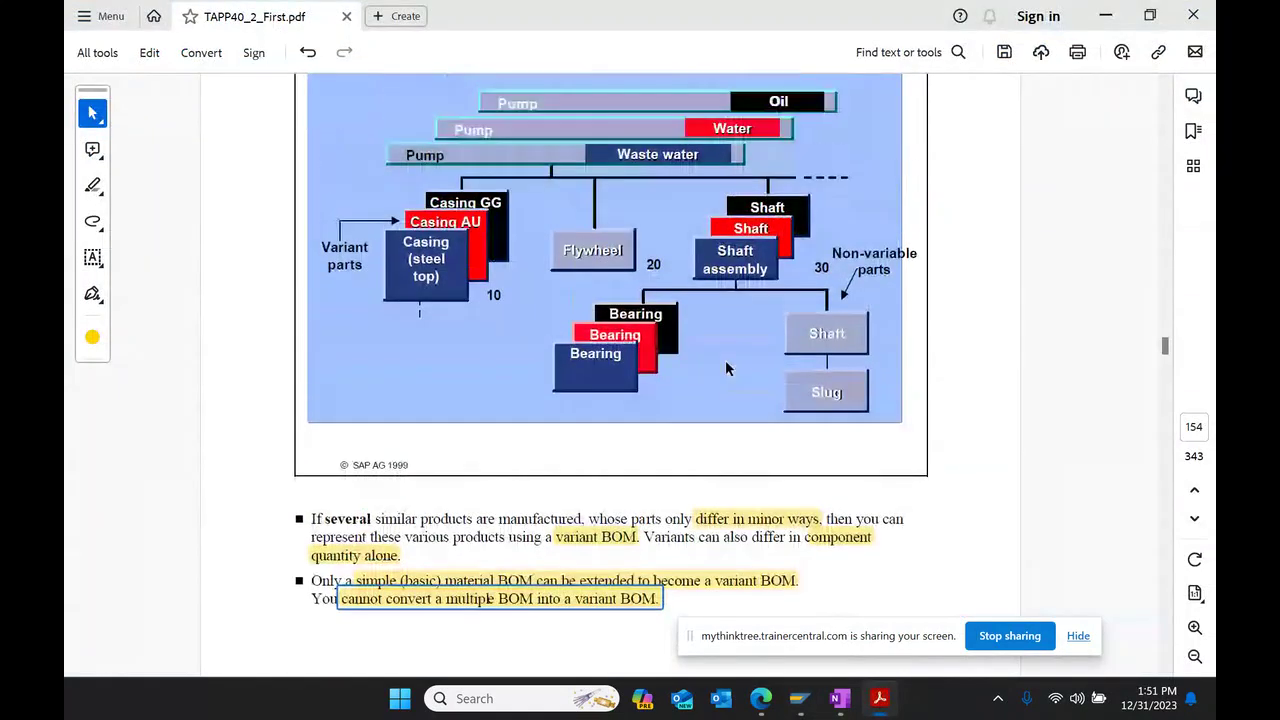
scroll(725, 368, up, 1)
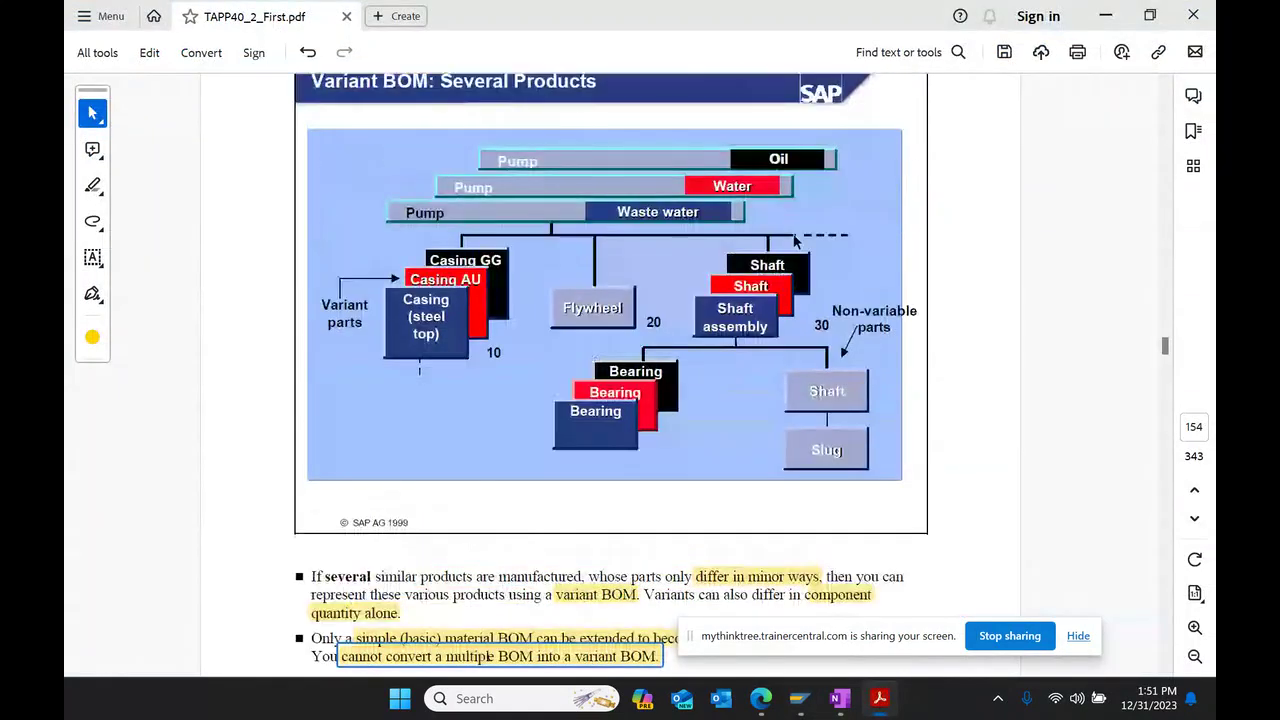
click(842, 698)
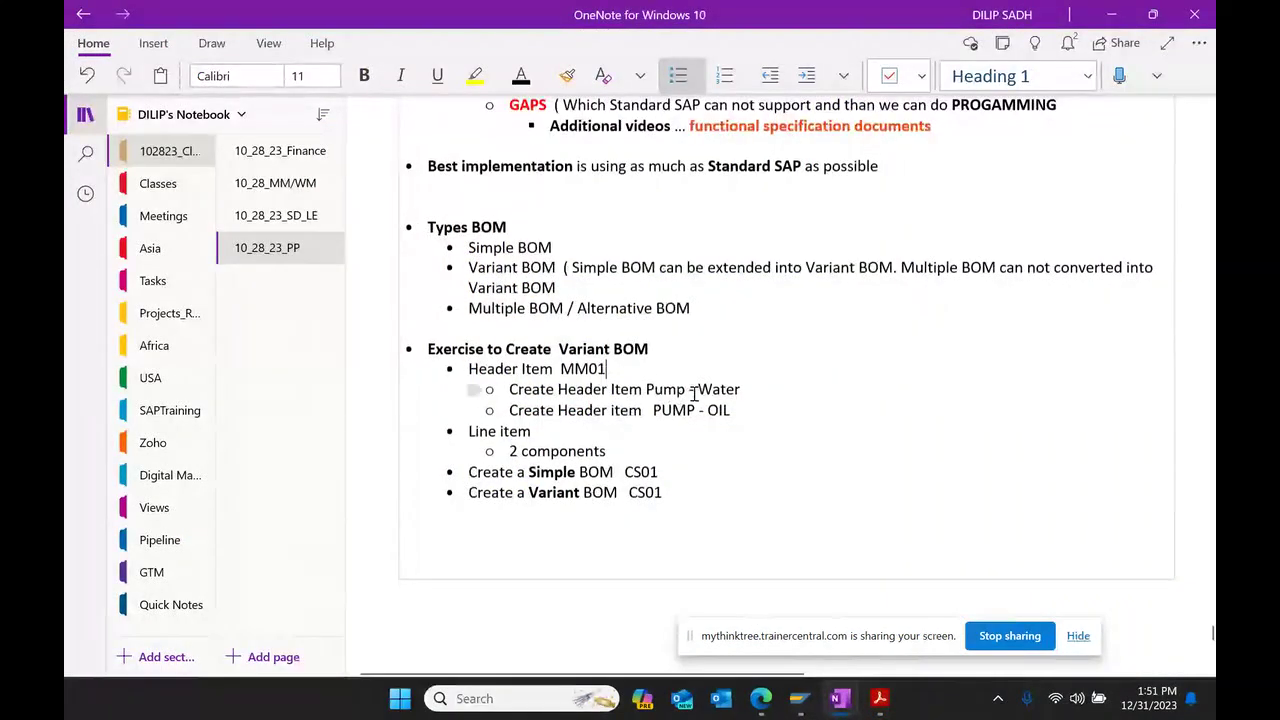
mouse_move(838, 712)
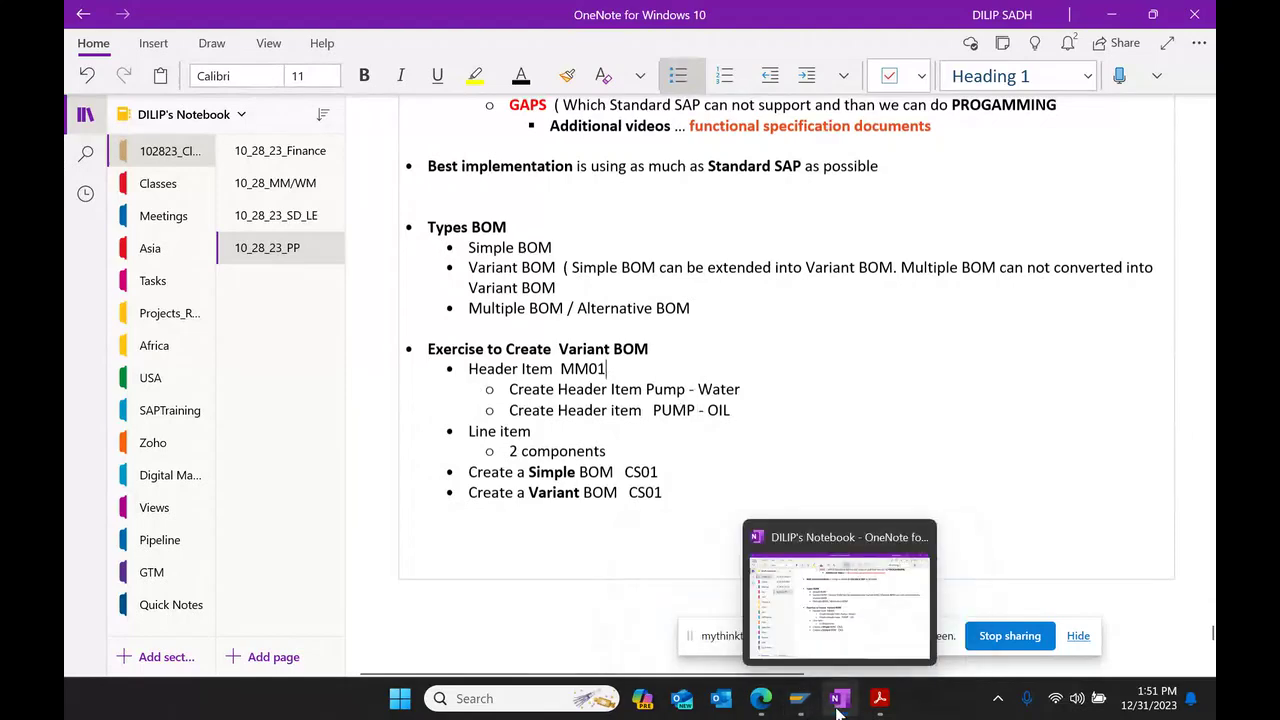
mouse_move(799, 700)
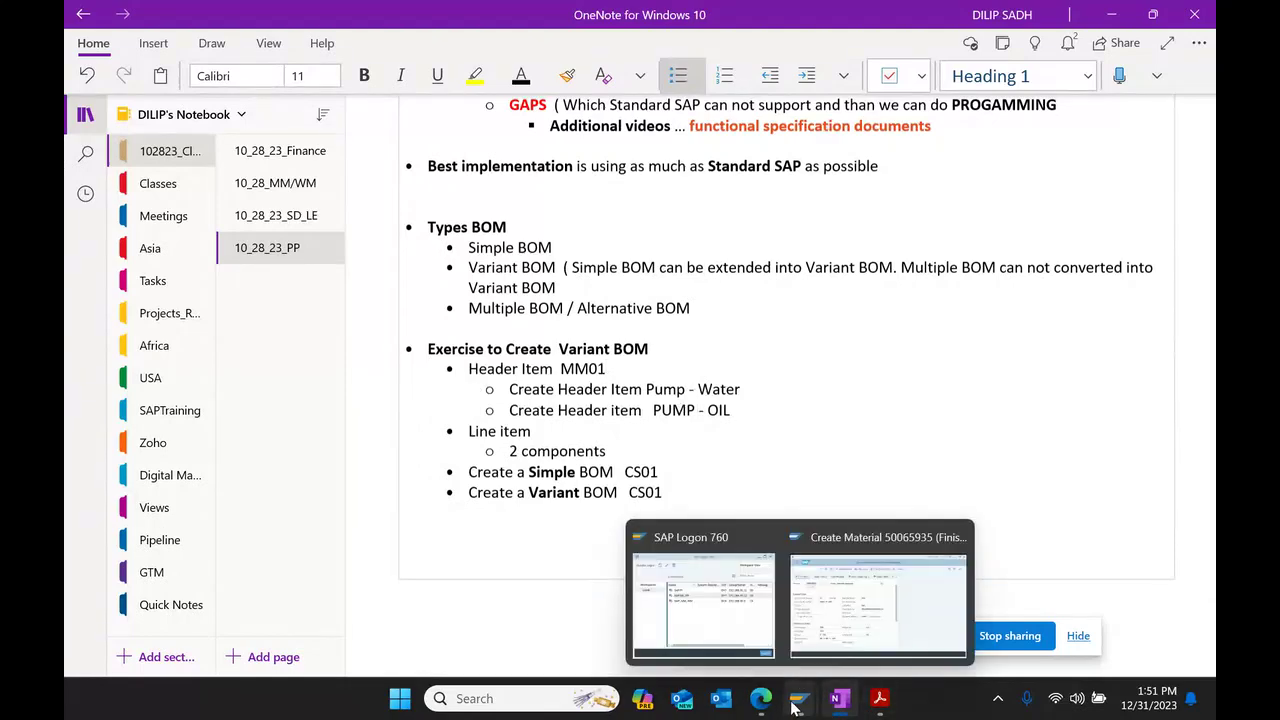
click(835, 643)
Step: Change the material description to "Pump -Water Supply" in Basic data 1
click(418, 191)
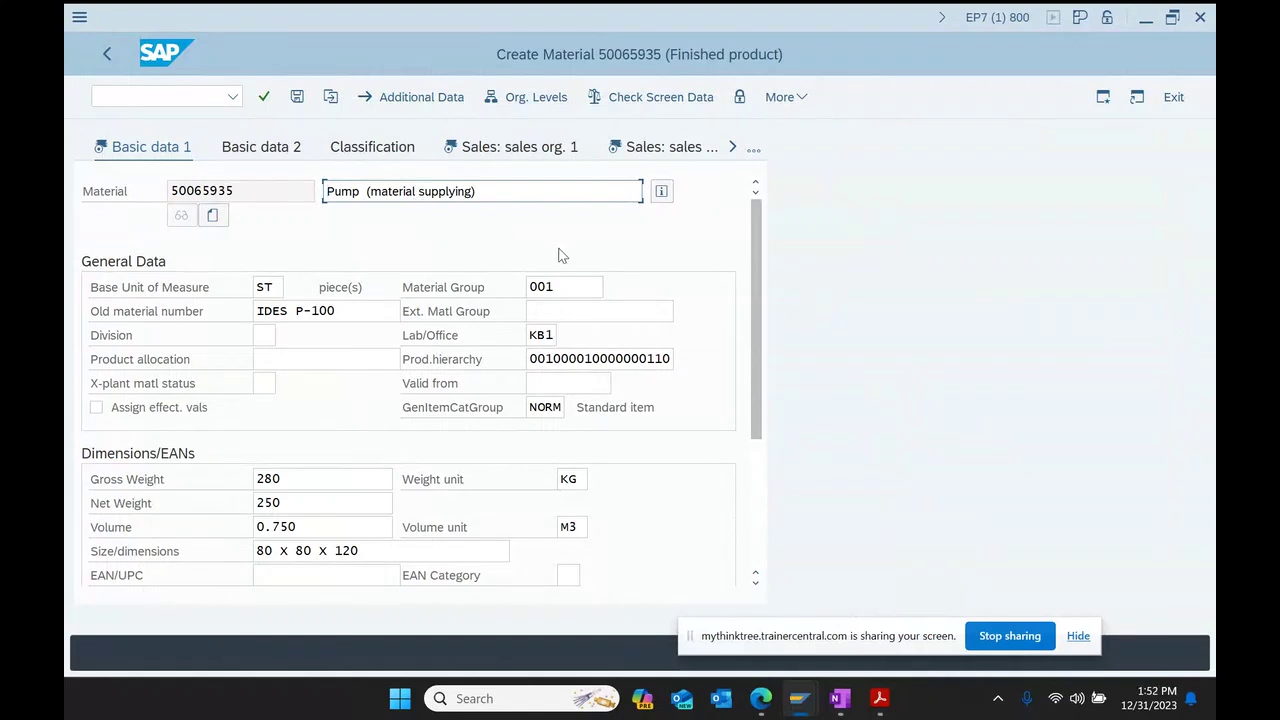
text(wa)
drag(416, 191, 366, 191)
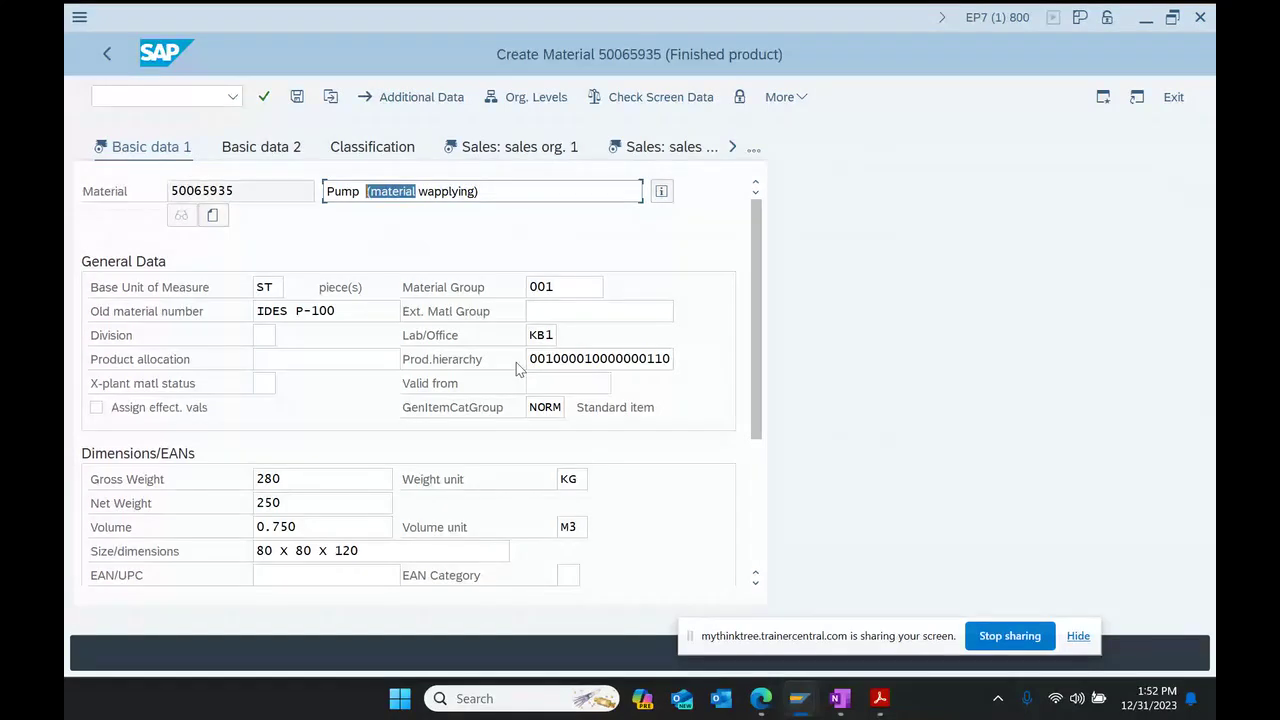
text(Water)
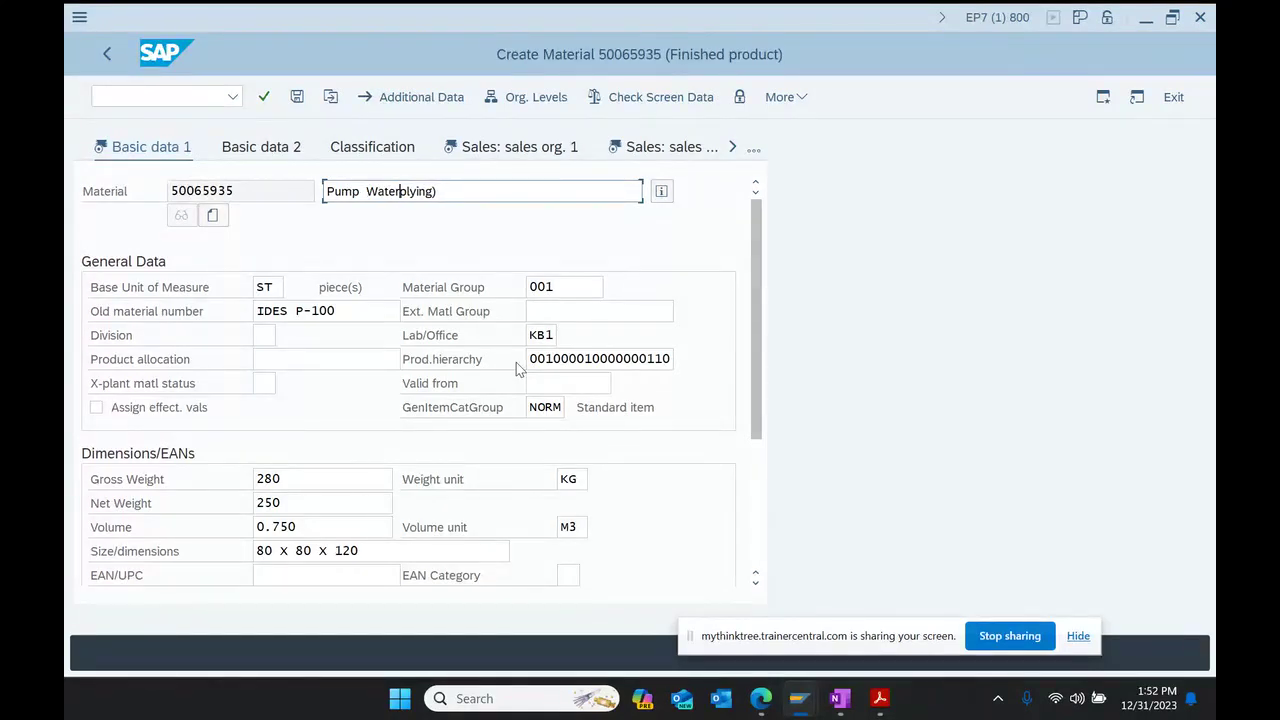
key(Delete)
key(Delete)
key(Delete)
key(Delete)
key(Delete)
key(Delete)
key(Delete)
key(Delete)
key(Delete)
key(Delete)
text(Supply)
click(363, 191)
text(-)
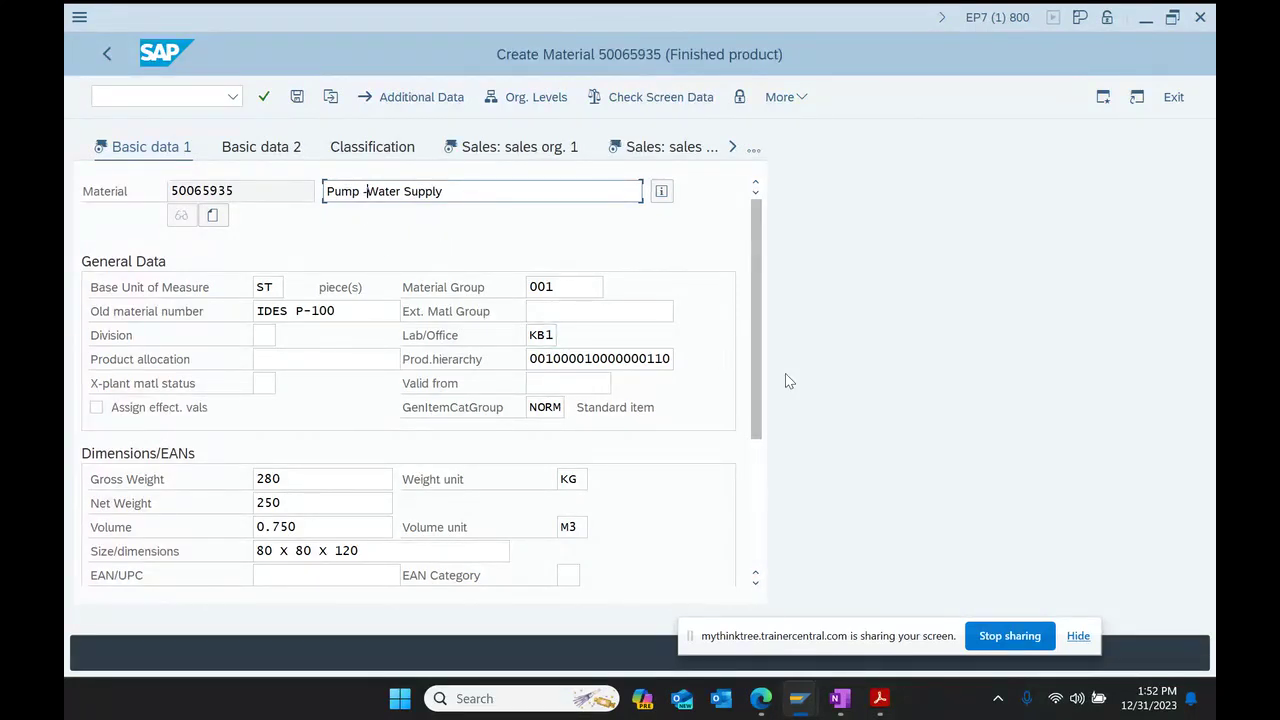
Step: Proceed through the water pump's sales, MRP and plant data views to Accounting 1, accepting the copied values
key(Return)
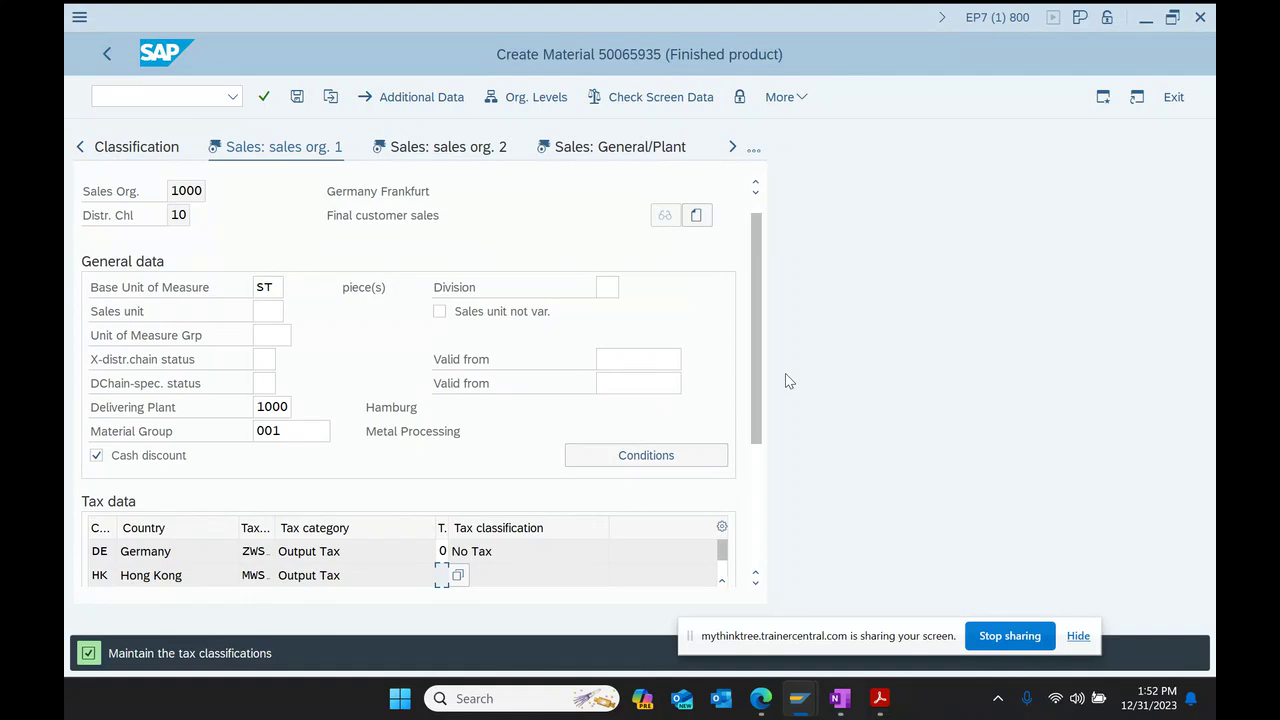
key(Return)
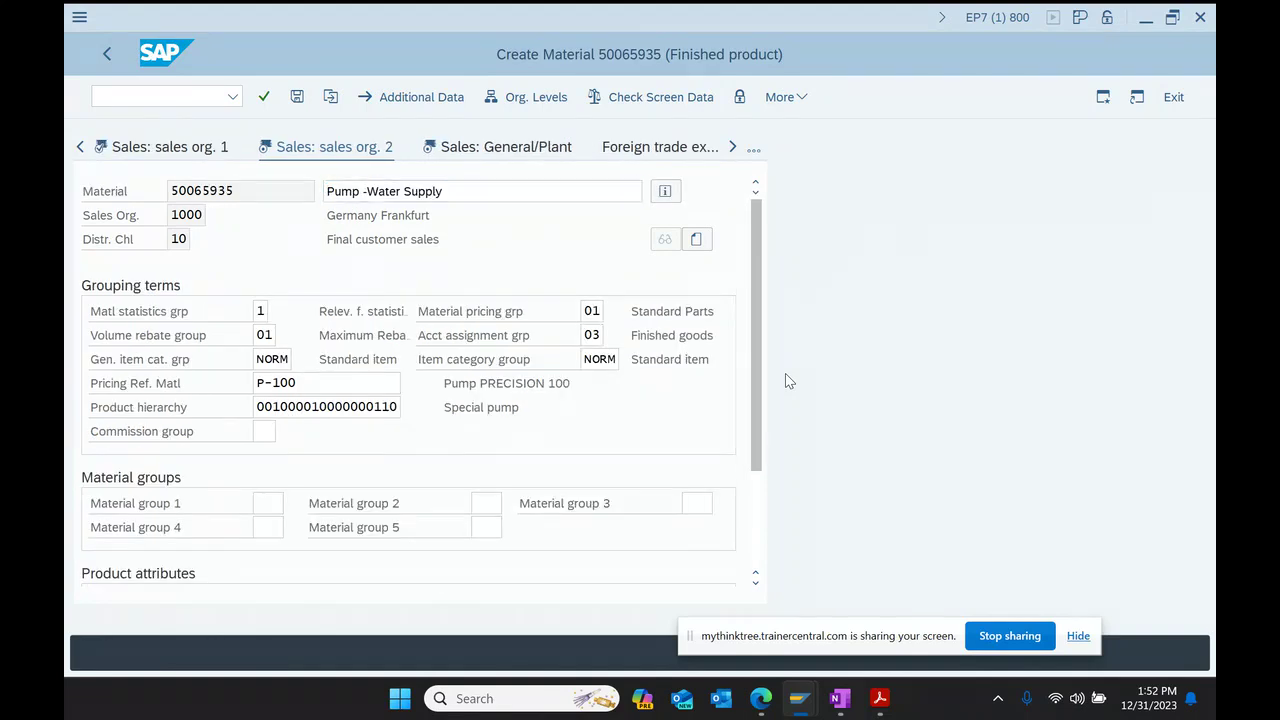
key(Return)
key(Return)
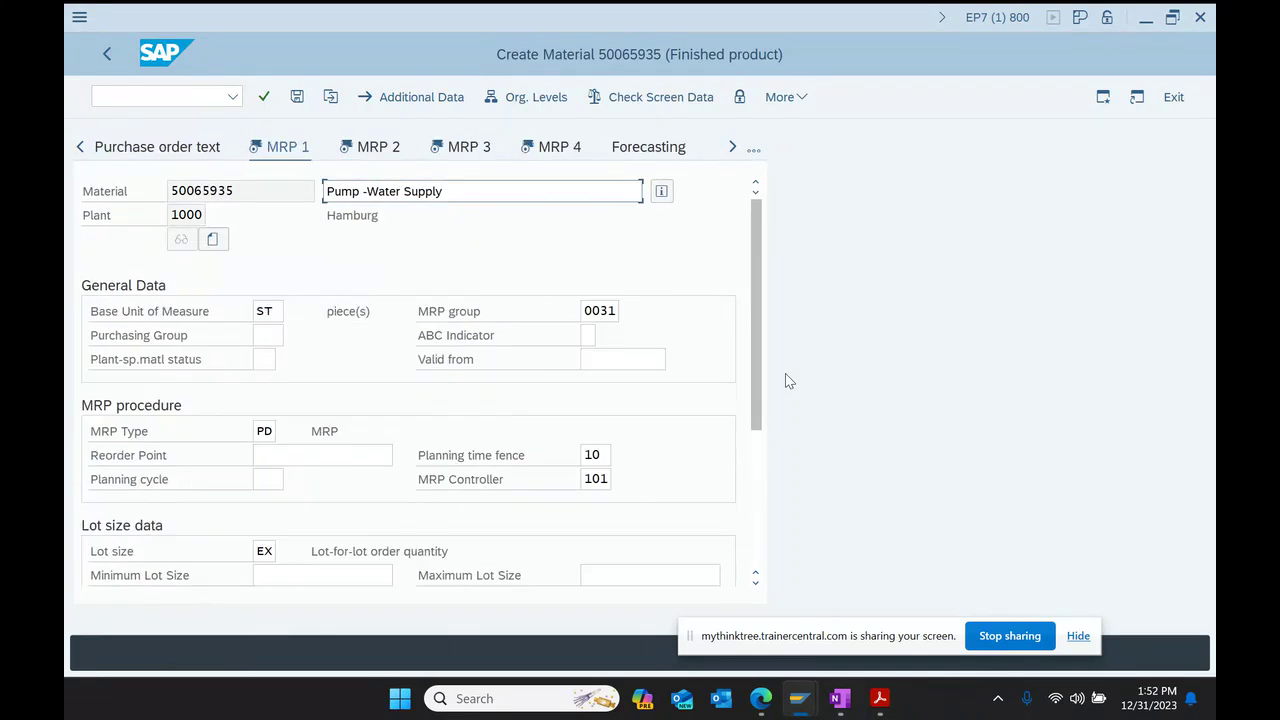
key(Return)
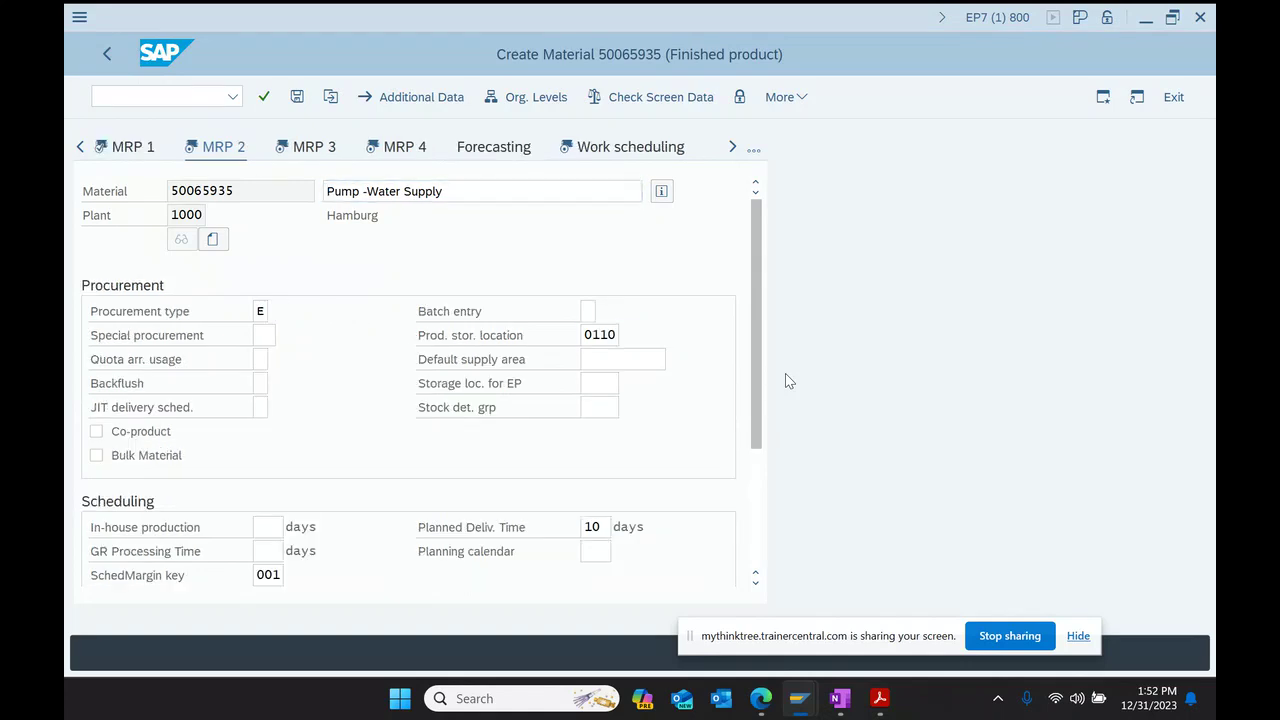
key(Return)
key(Return)
key(Return)
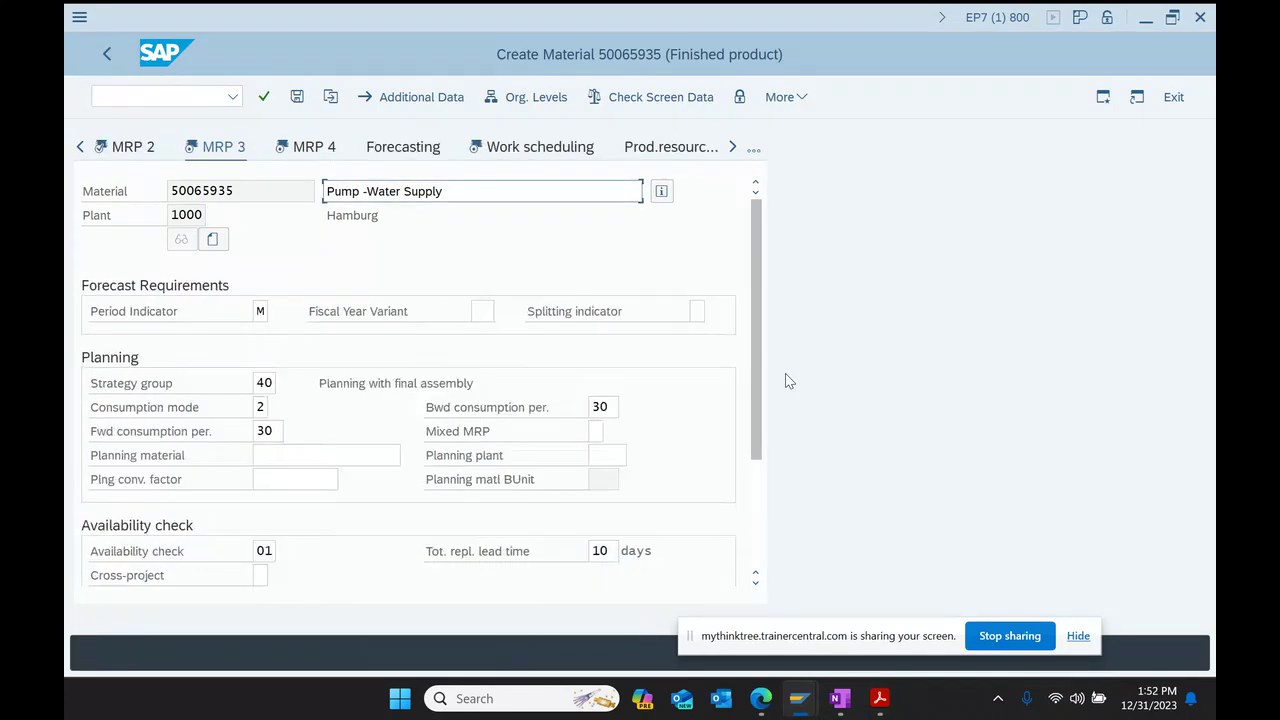
key(Return)
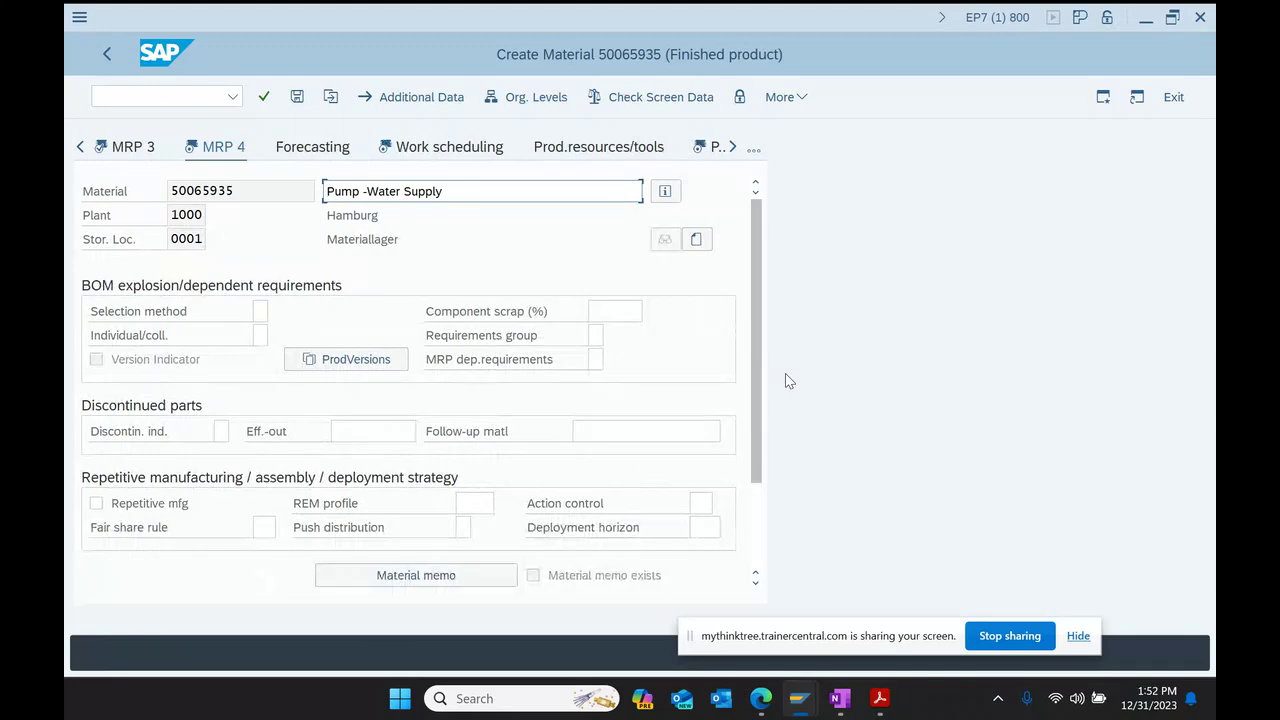
key(Return)
key(Return)
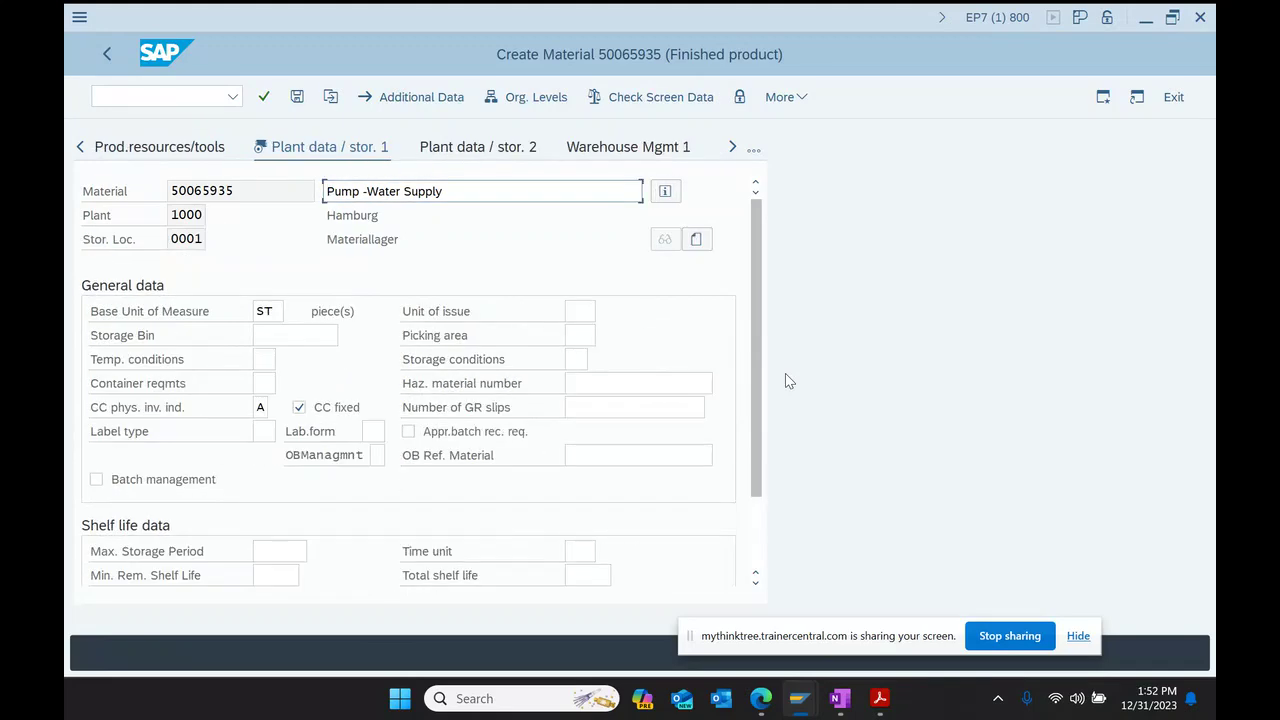
key(Return)
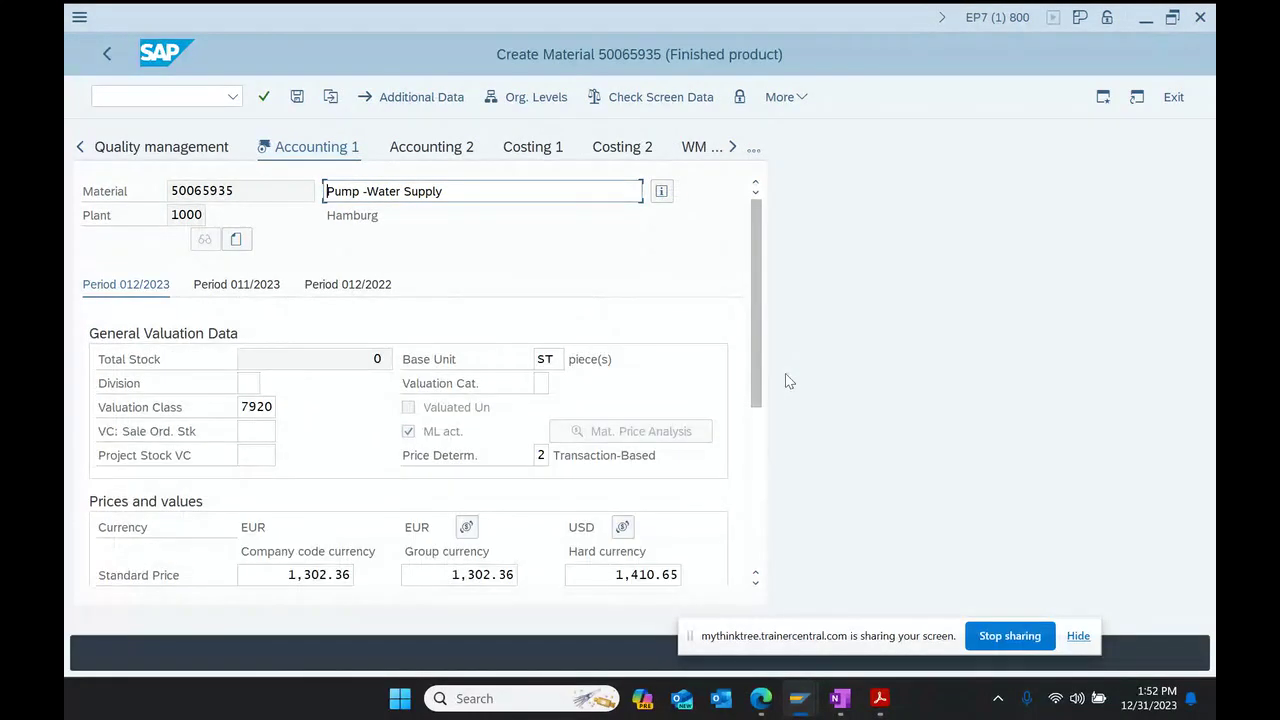
Step: Copy the water pump's material number and save the new material
drag(239, 191, 112, 207)
key(ctrl+c)
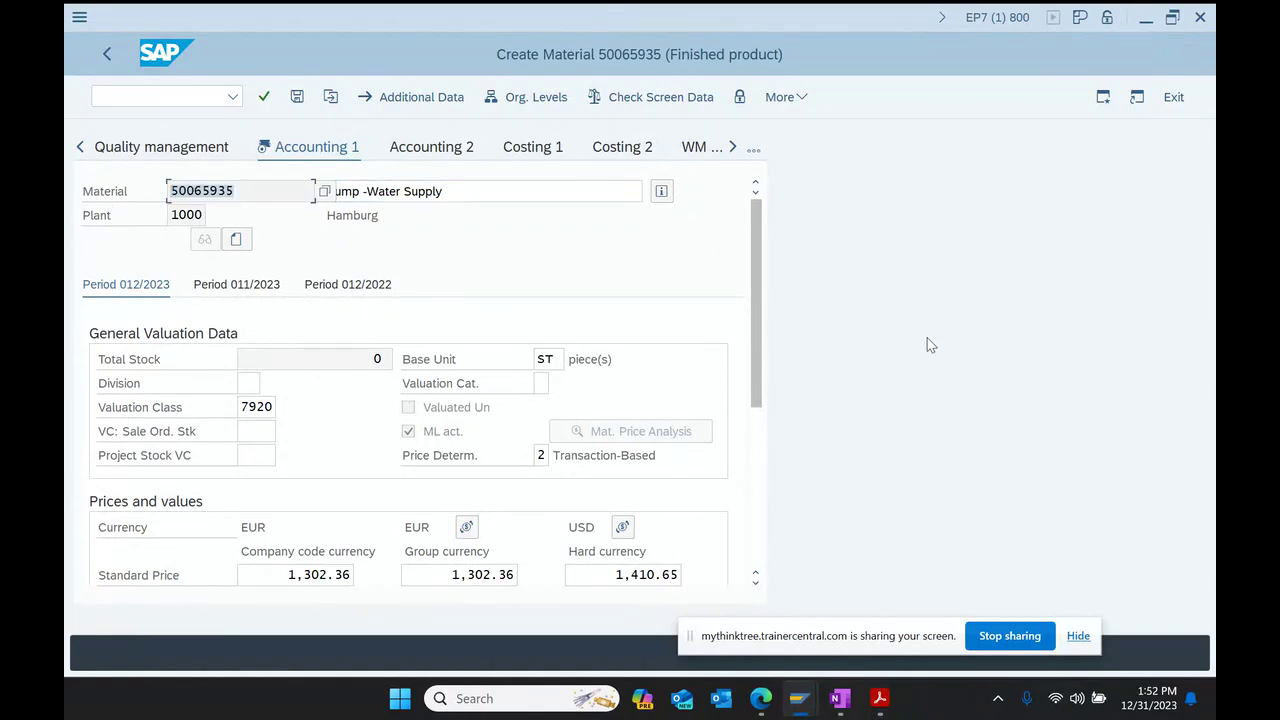
key(Return)
key(Return)
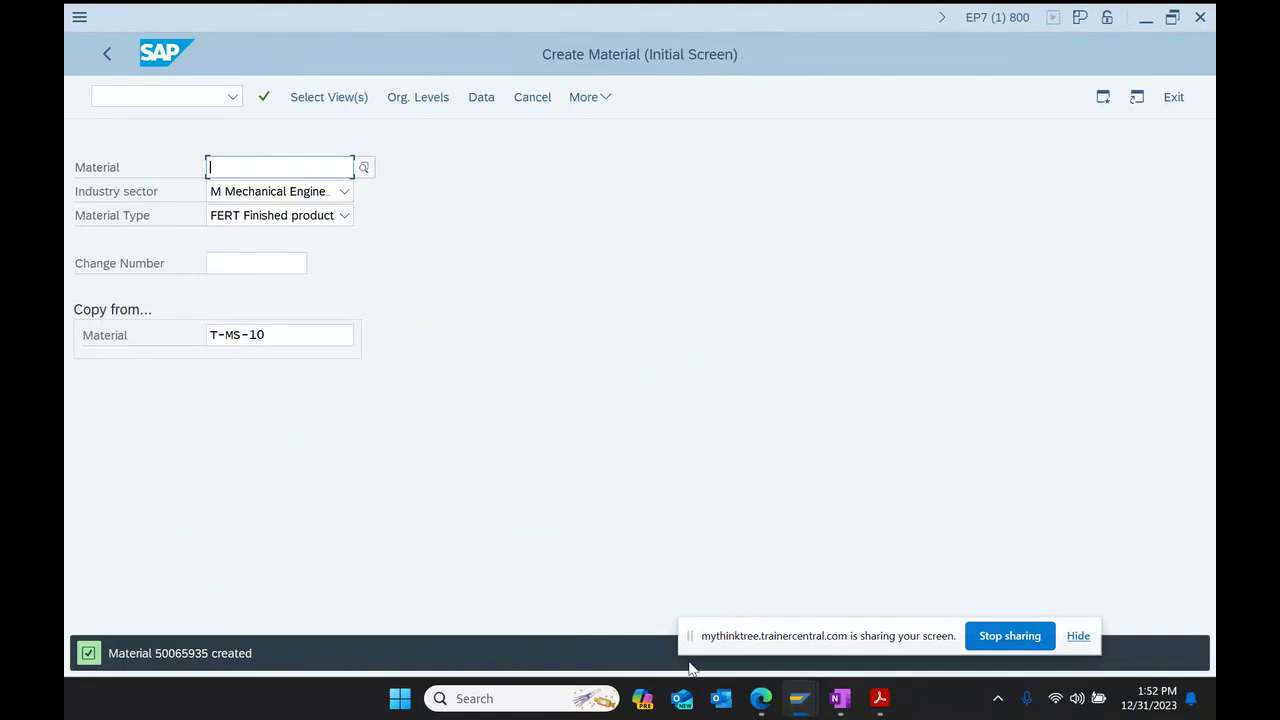
Step: Switch to OneNote and paste the copied material number 50065935 after the "Create Header Item Pump - Water" line
click(839, 703)
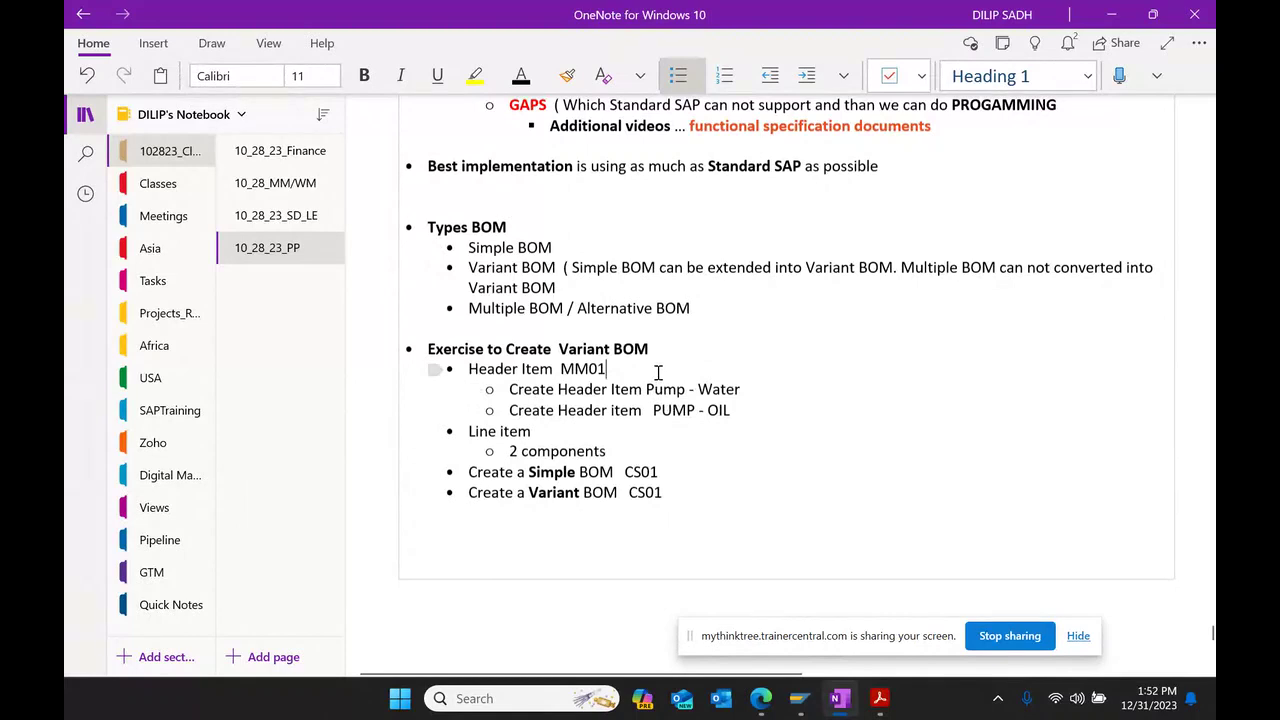
click(796, 392)
key(ctrl+v)
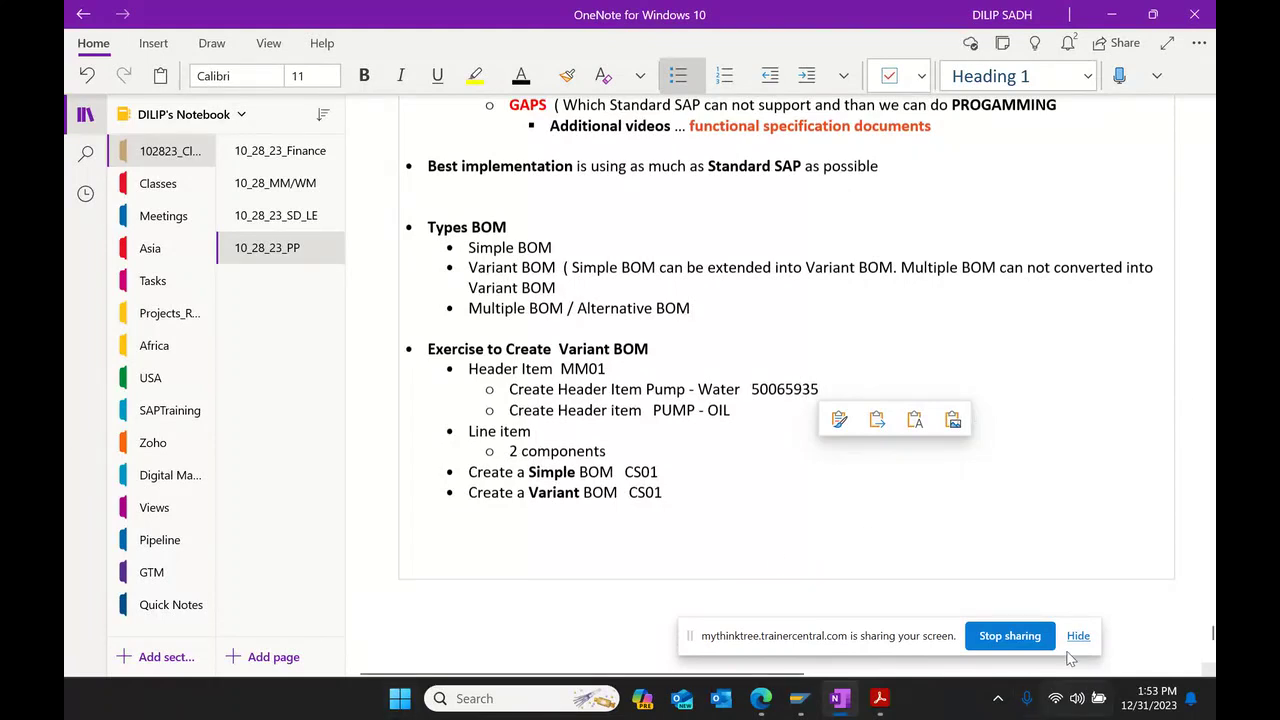
click(685, 509)
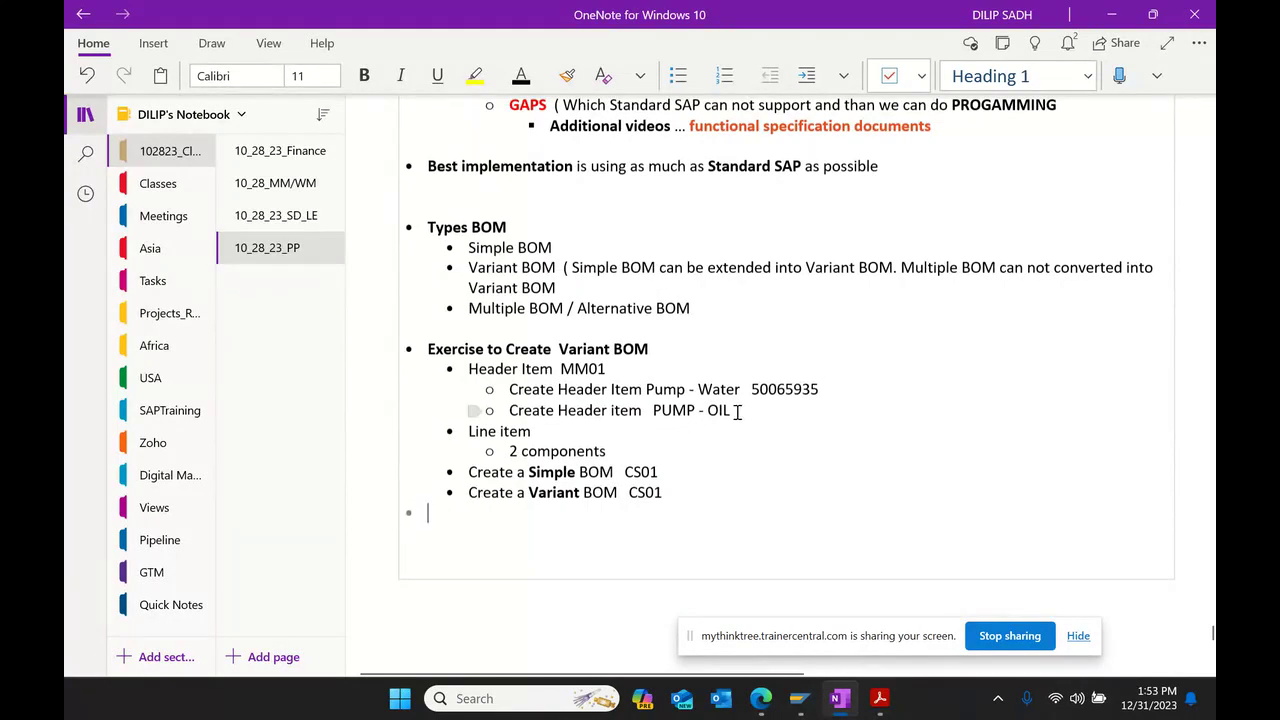
Step: Return to SAP, start a second material with T-MS-10 as the copy reference, and accept the preselected views
mouse_move(799, 698)
click(853, 603)
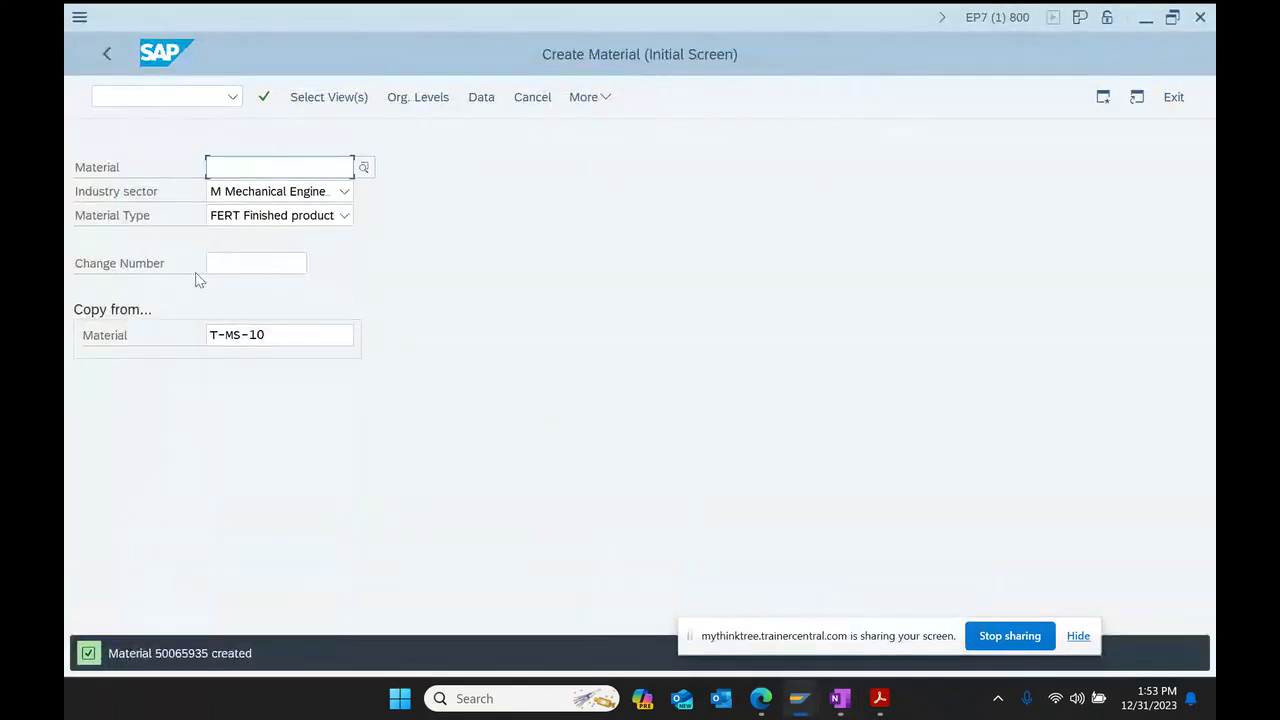
key(Return)
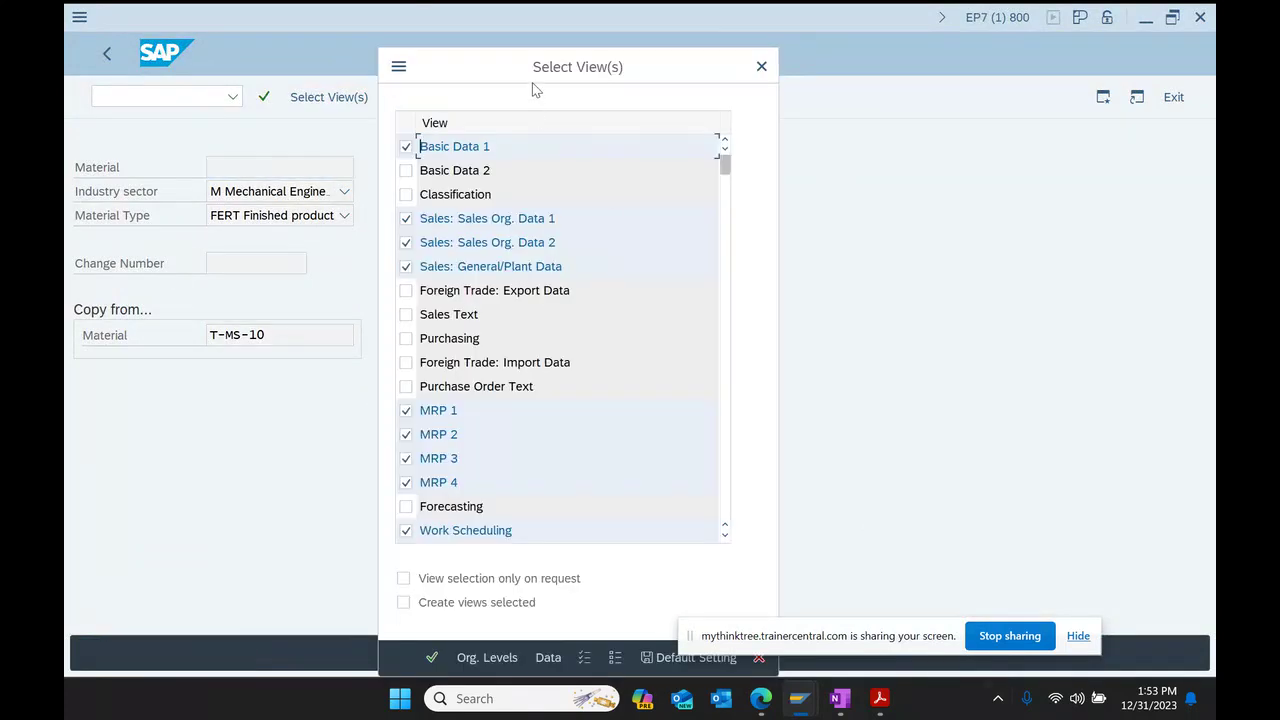
drag(536, 68, 451, 46)
click(351, 640)
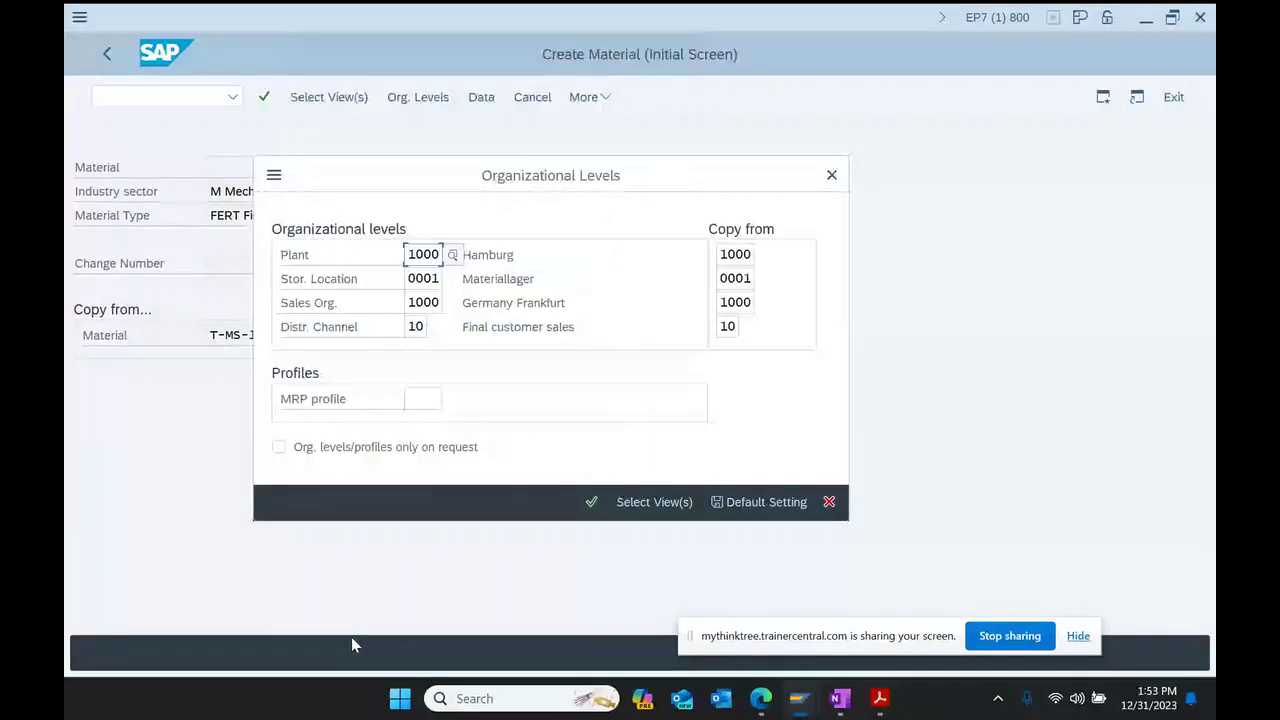
Step: Pick the copy-from storage location from the possible entries for the second material and accept the organizational levels
click(743, 281)
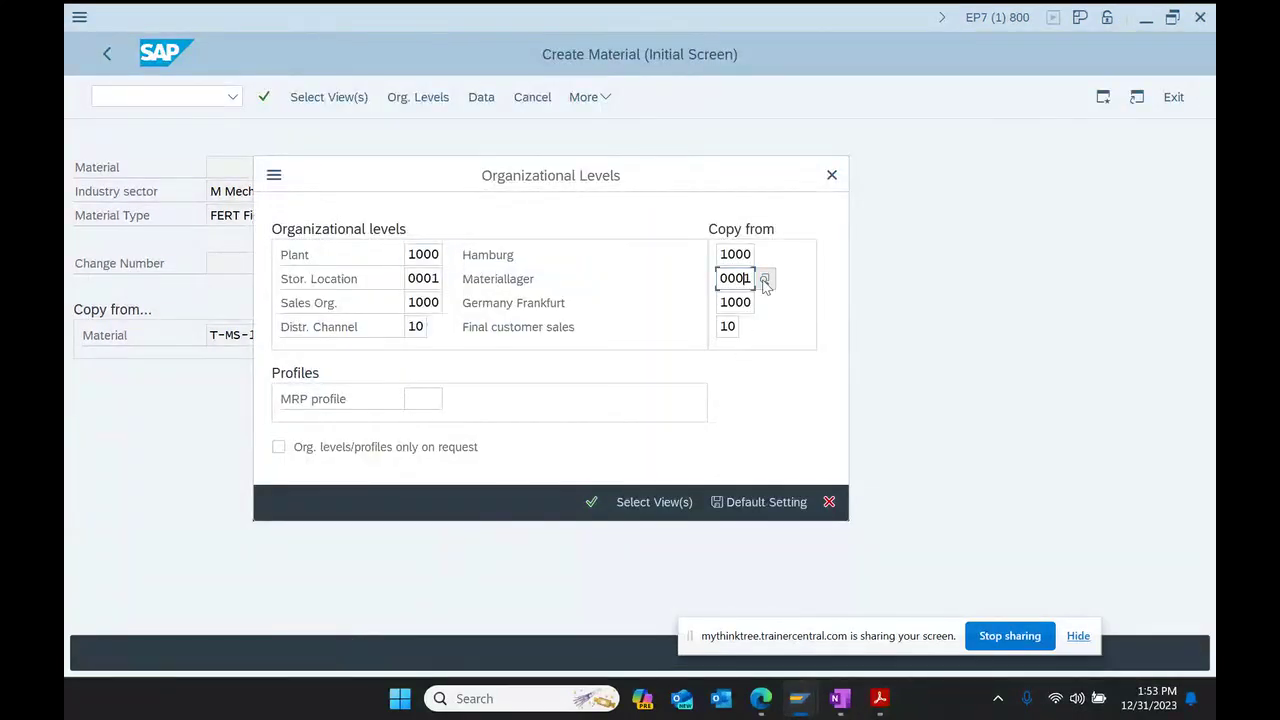
click(766, 279)
click(295, 388)
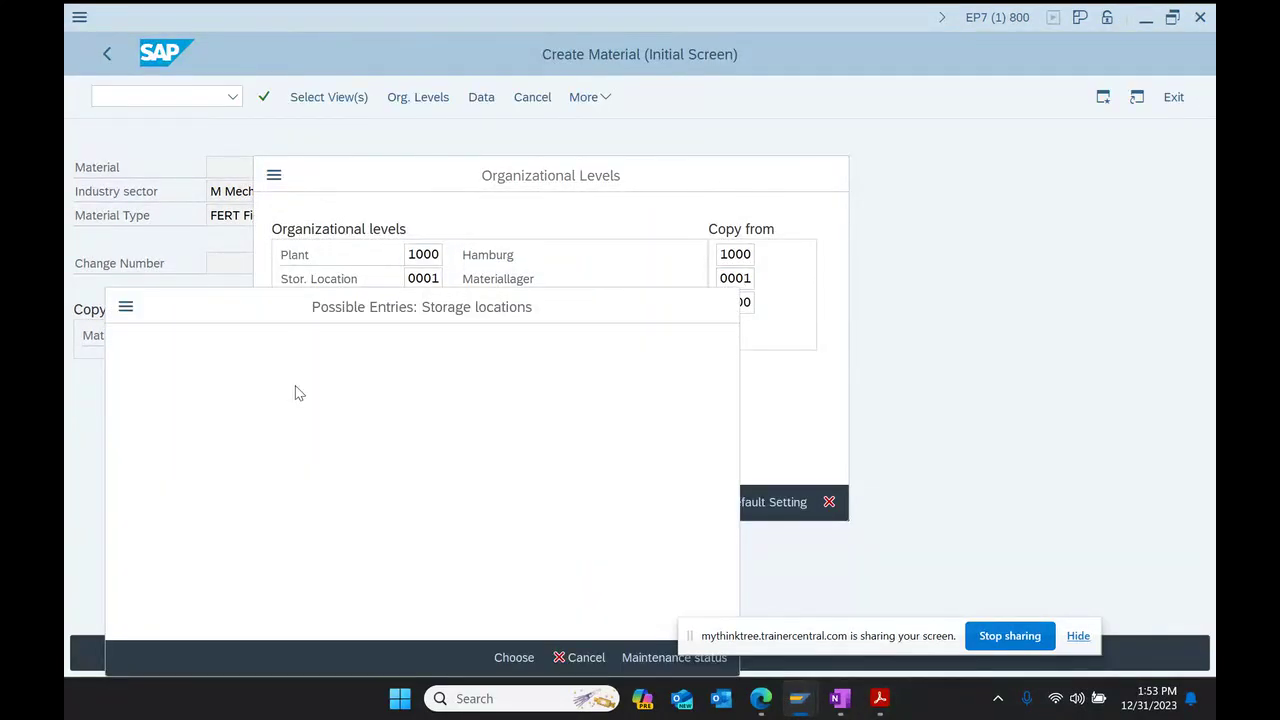
click(591, 507)
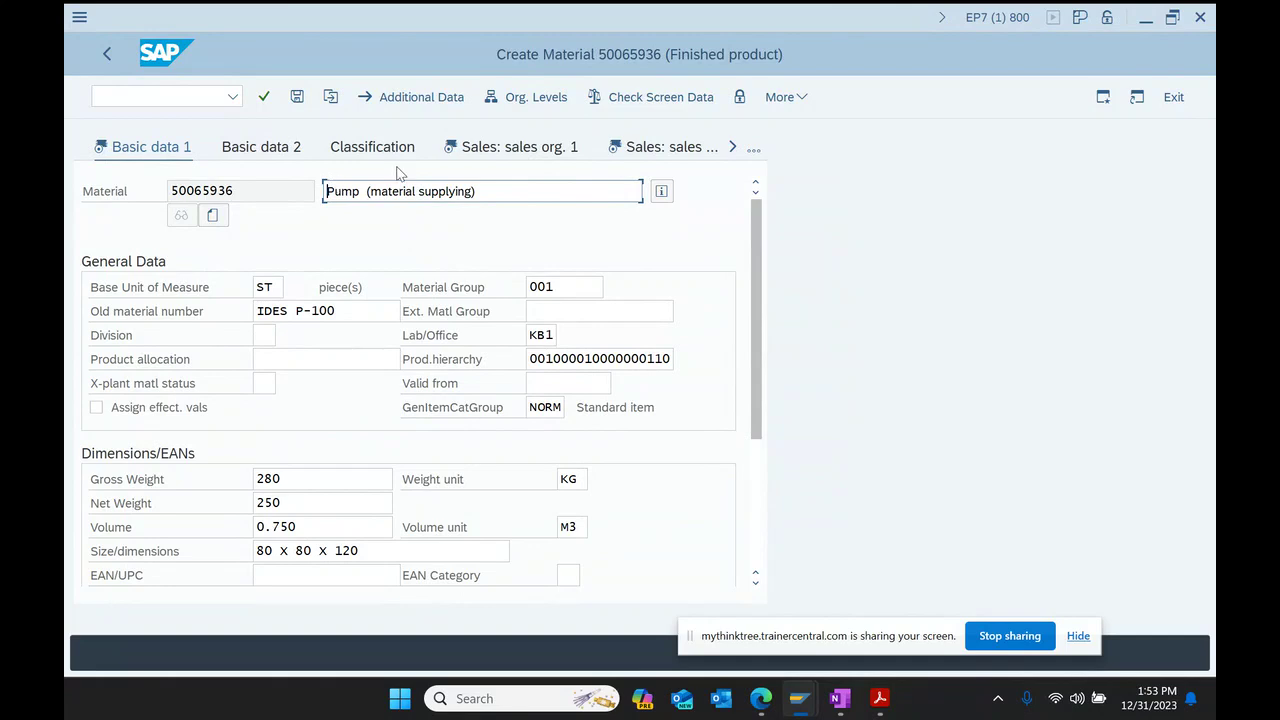
Step: Change the second material's description to "Pump (Oil - Supplying)" in Basic data 1
drag(416, 191, 373, 189)
text(OIL)
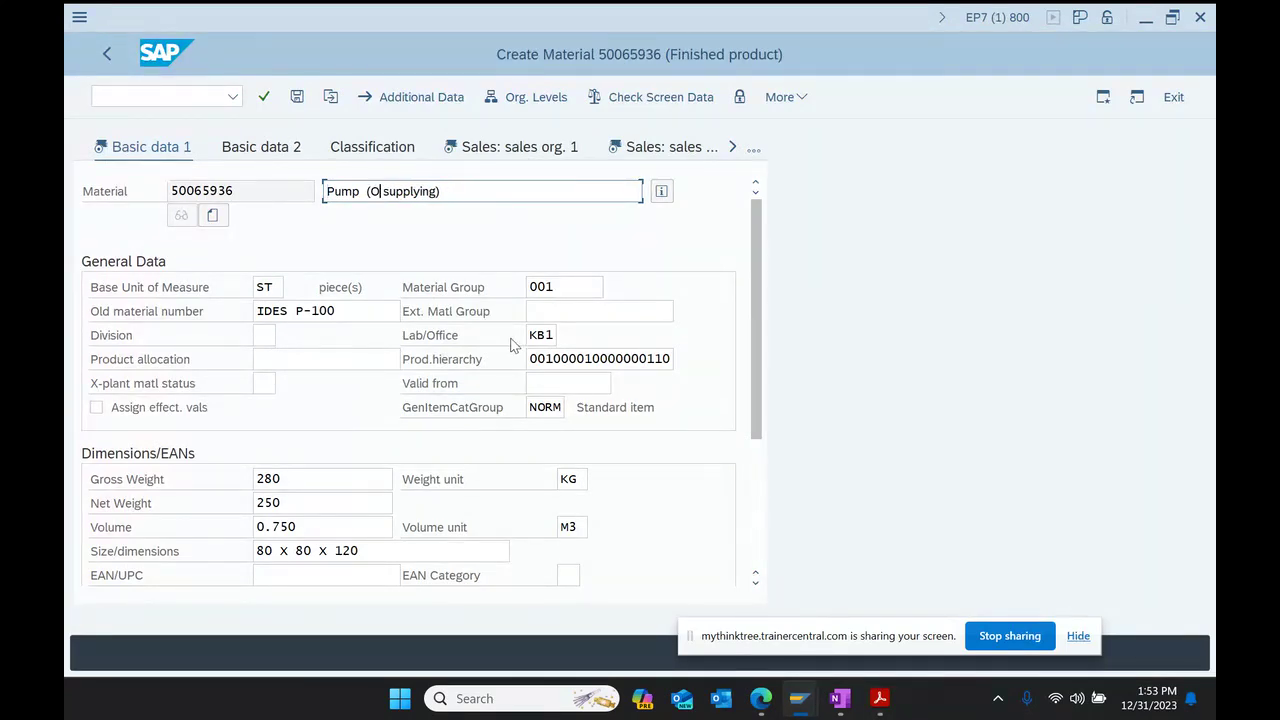
key(BackSpace)
key(BackSpace)
key(Delete)
key(Delete)
key(Delete)
key(Delete)
text(il)
key(Delete)
key(Delete)
text(- S)
key(Delete)
key(Delete)
text(upplying)
Step: Accept Basic data 1 for the oil pump and set the missing Hong Kong output tax classification to 0
click(268, 551)
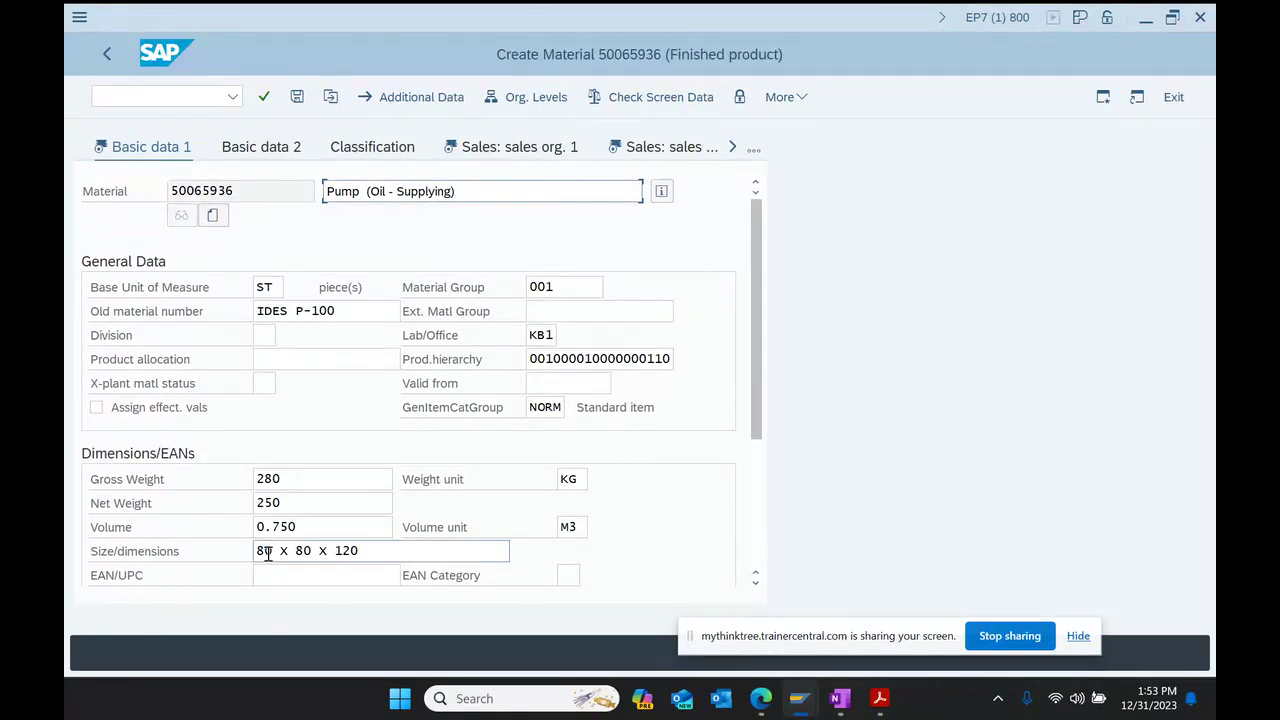
key(Return)
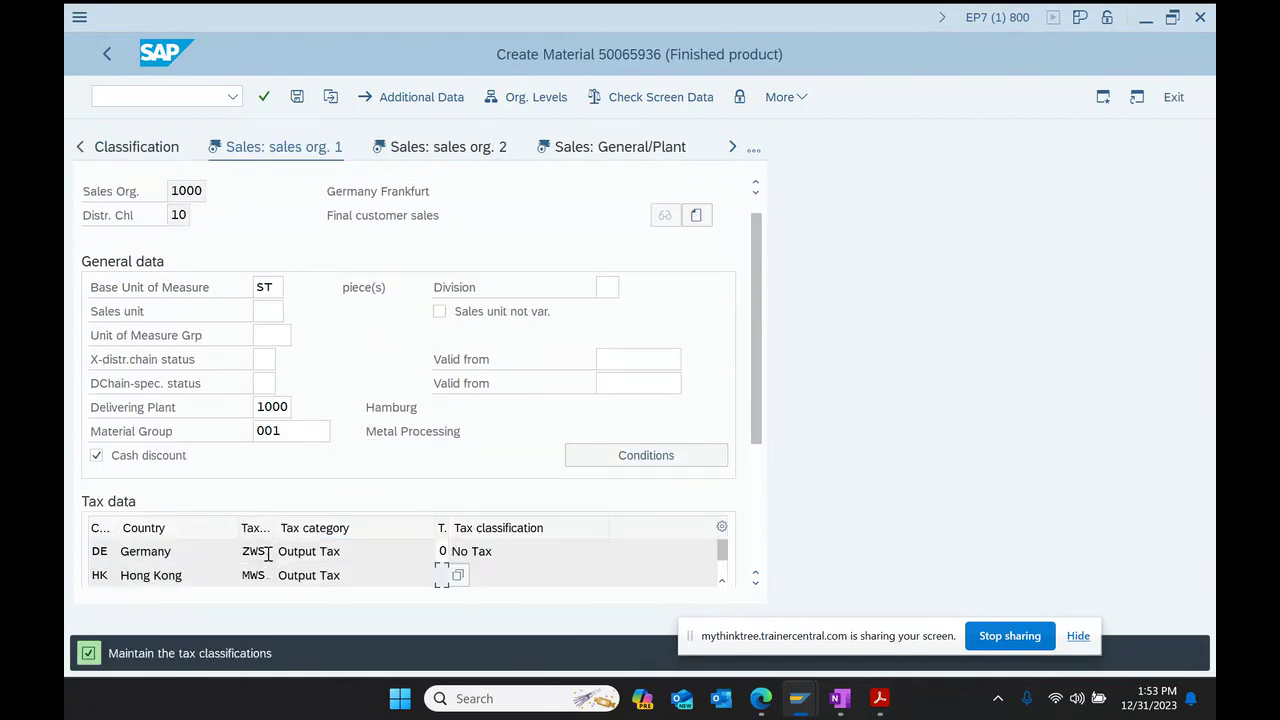
text(0)
key(Return)
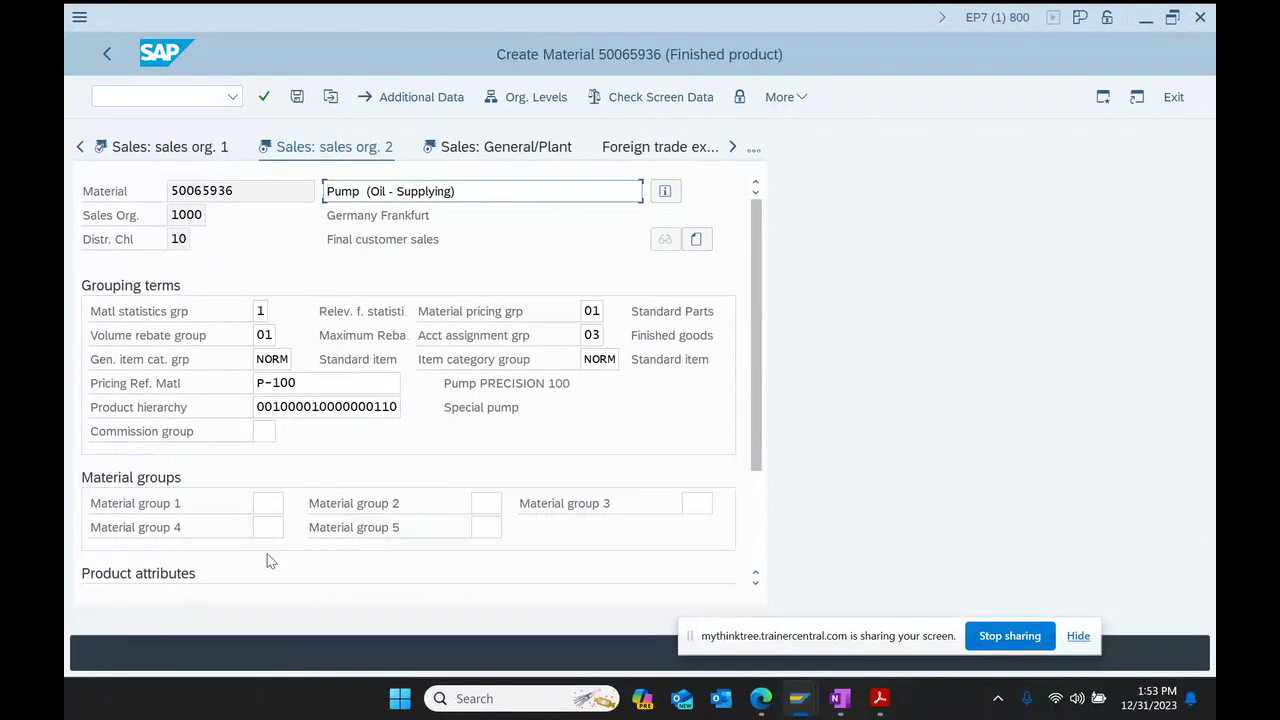
Step: Accept the copied data in the remaining views from Sales org. 2 through Accounting 1 and save the oil pump material
key(Return)
key(Return)
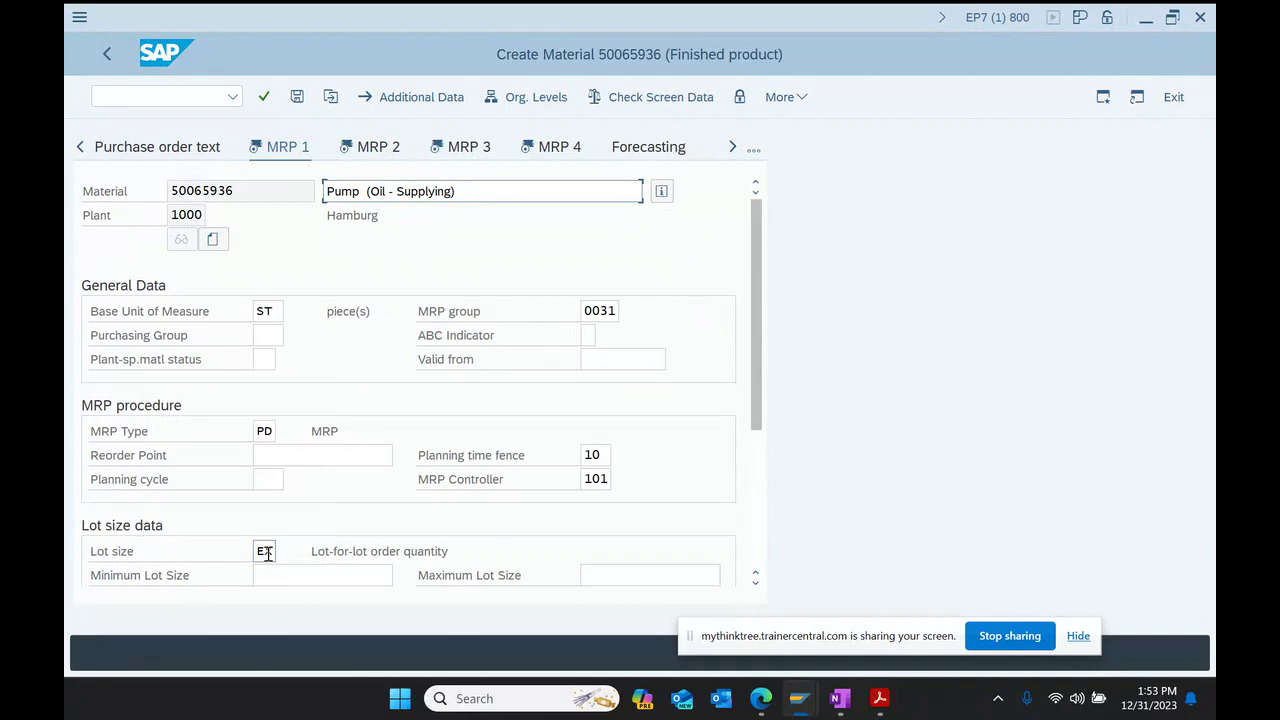
key(Return)
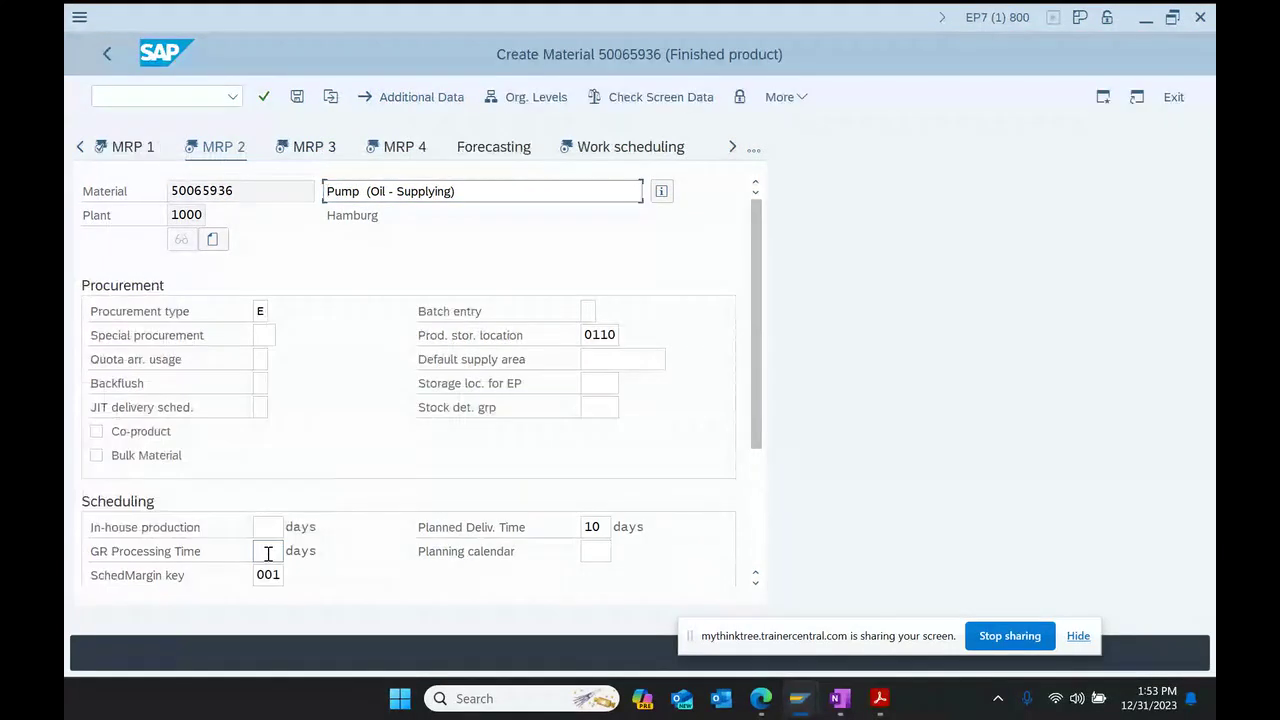
key(Return)
key(Return)
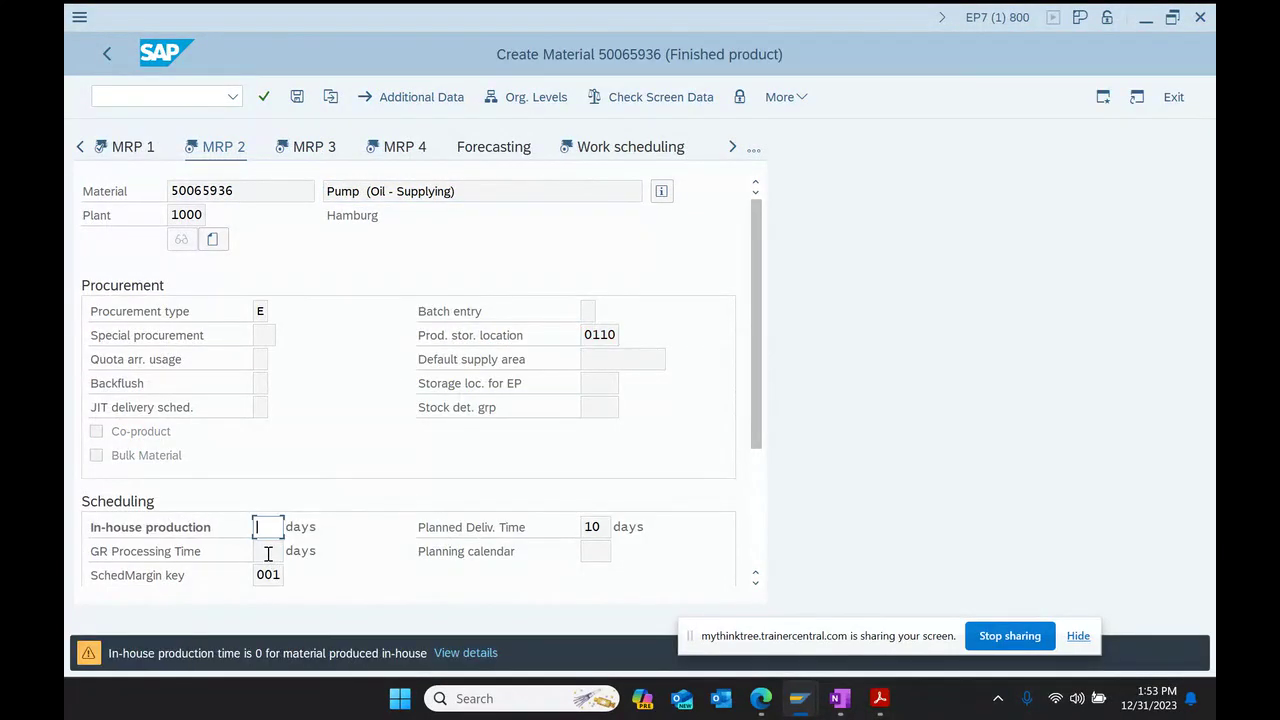
key(Return)
key(Return)
key(Return)
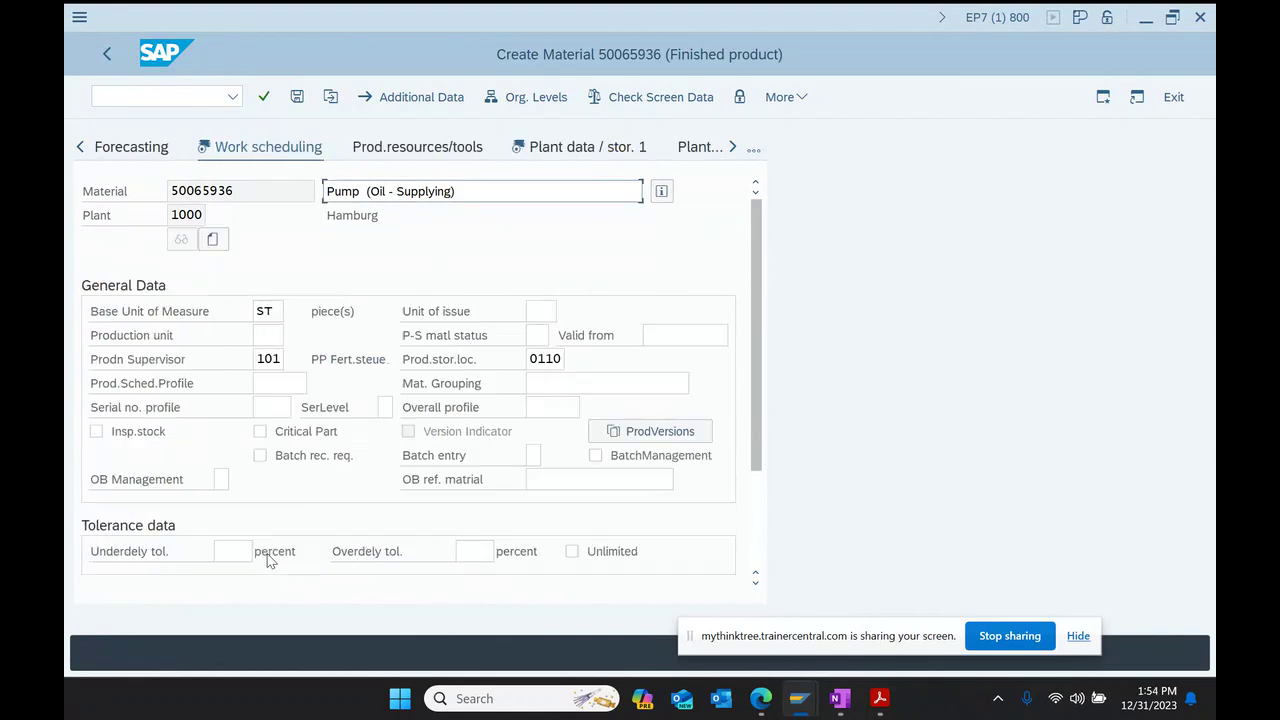
key(Return)
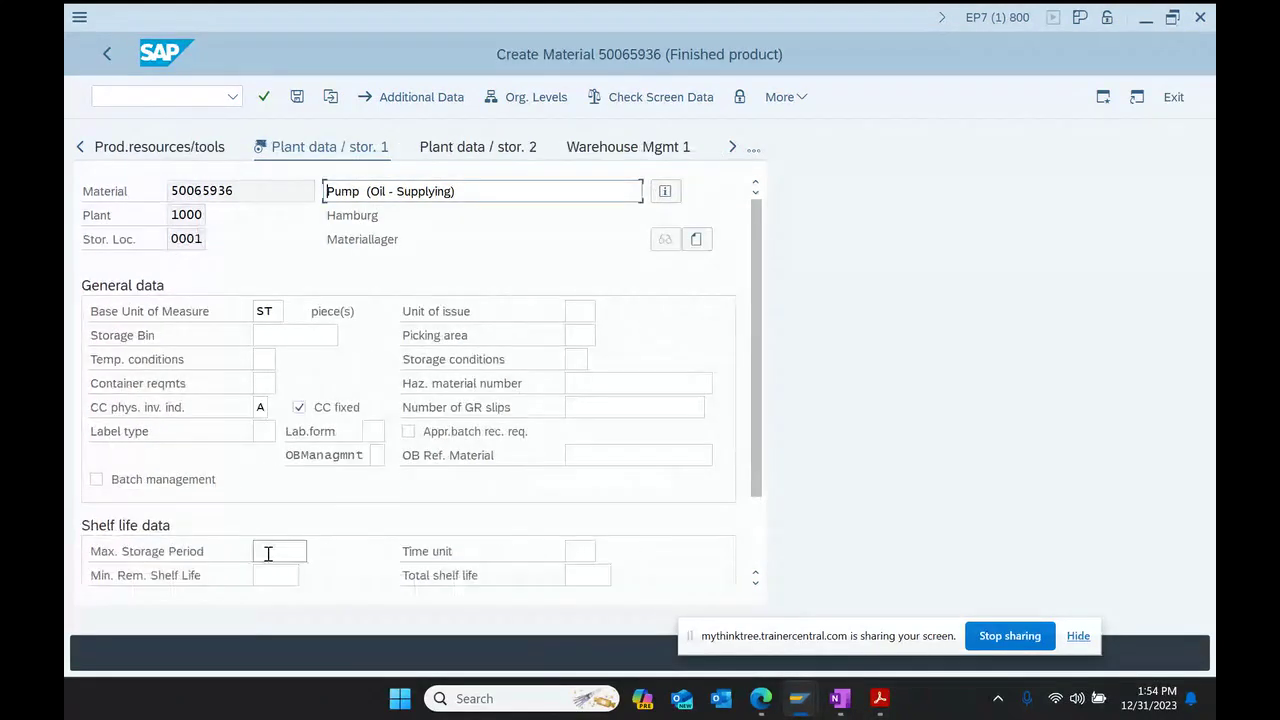
key(Return)
key(Return)
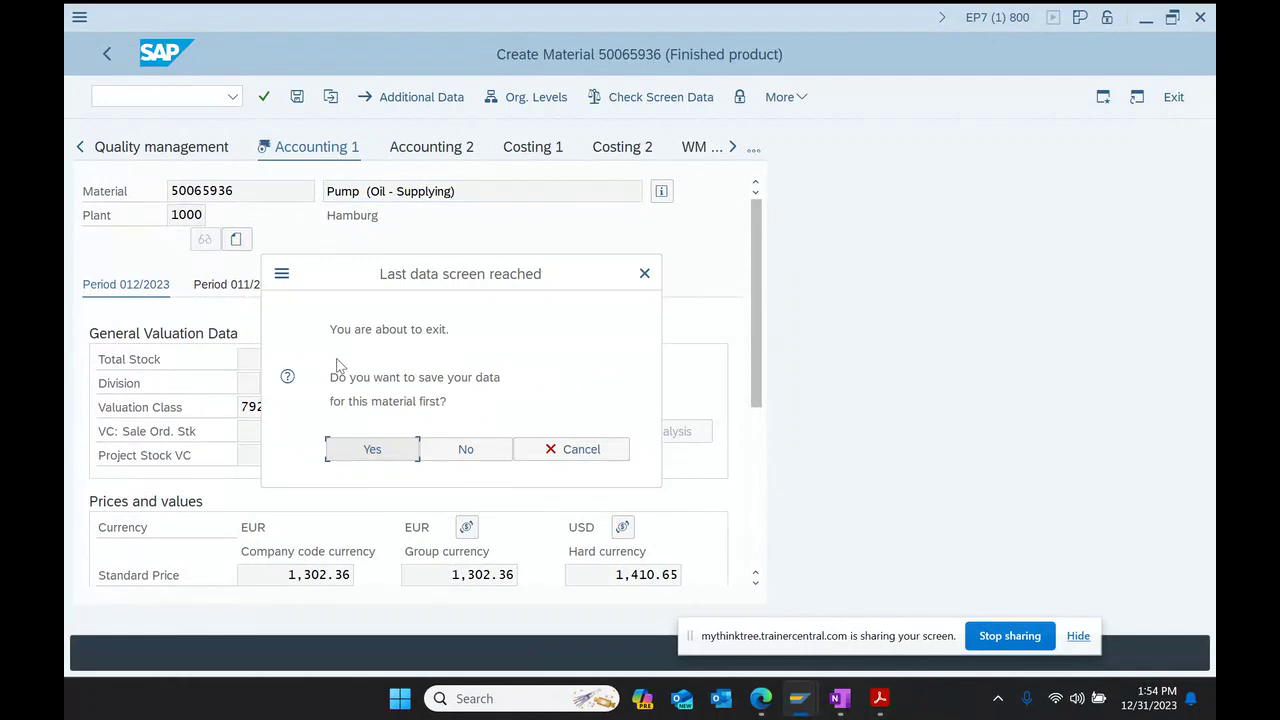
click(383, 452)
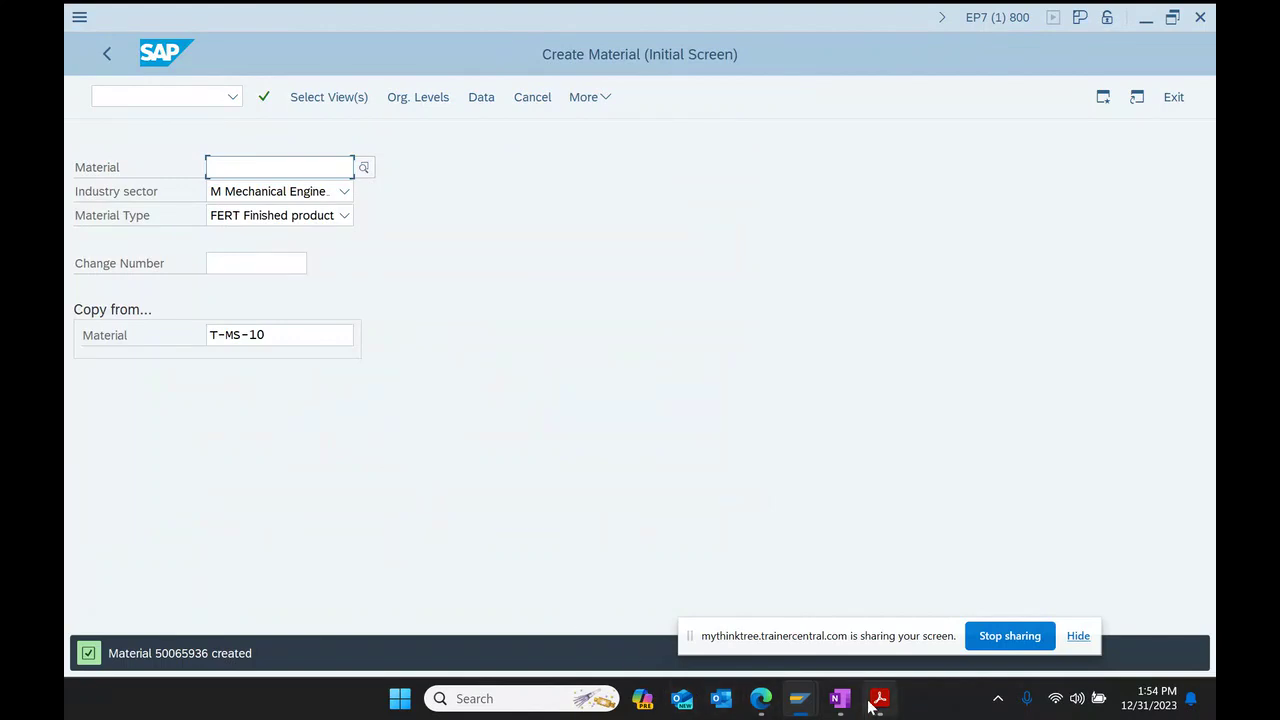
Step: Switch to OneNote and record material number 50065936 after the "Create Header item PUMP - OIL" line, correcting the pasted number's final digit
click(822, 700)
click(786, 417)
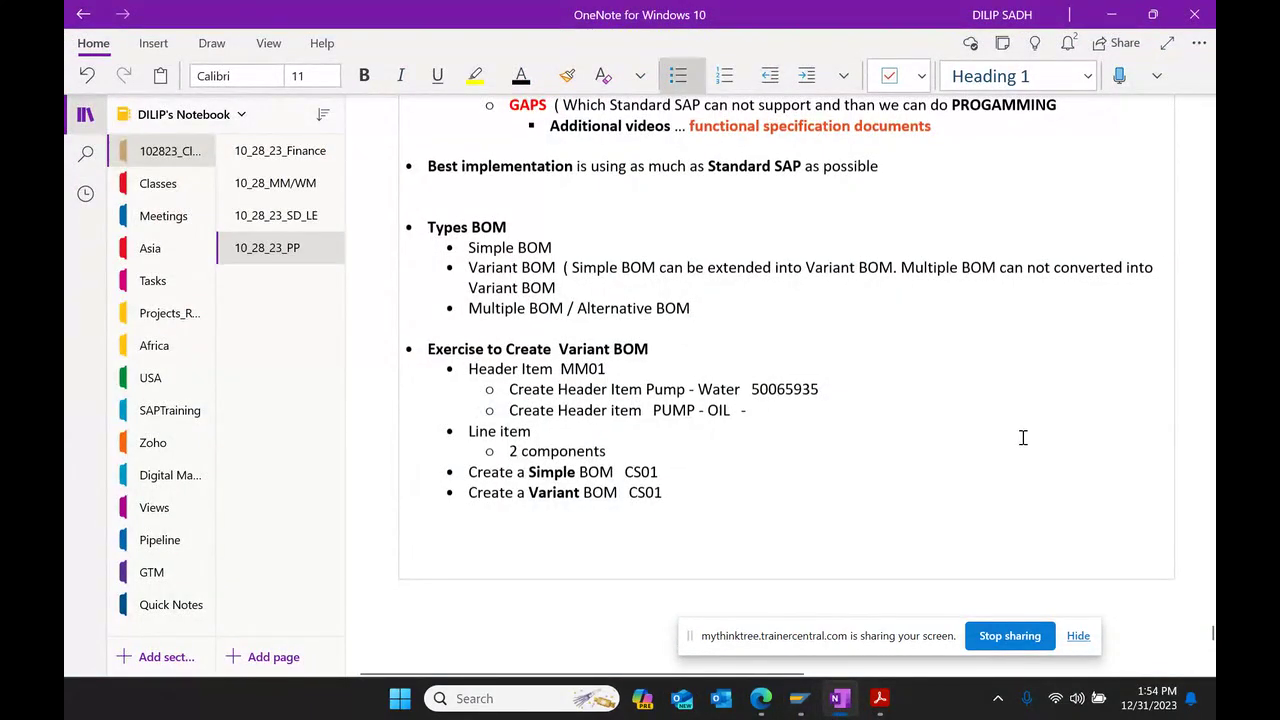
key(ctrl+v)
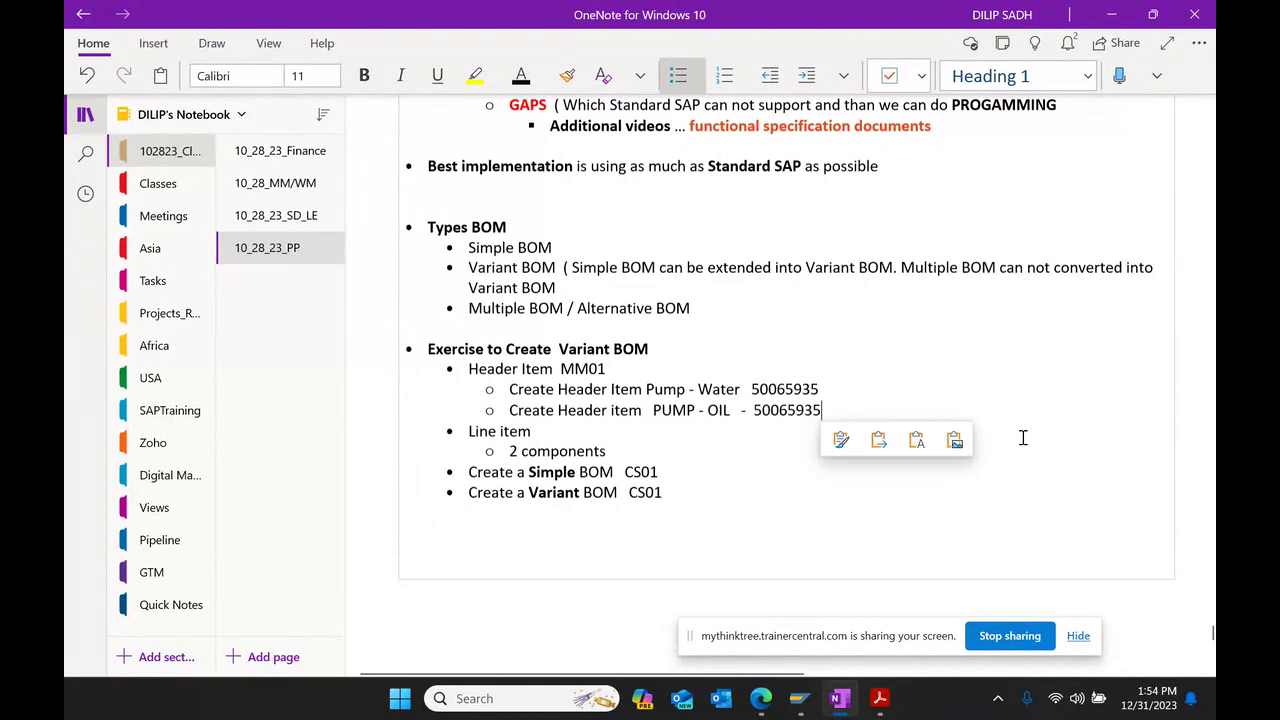
key(BackSpace)
text(6)
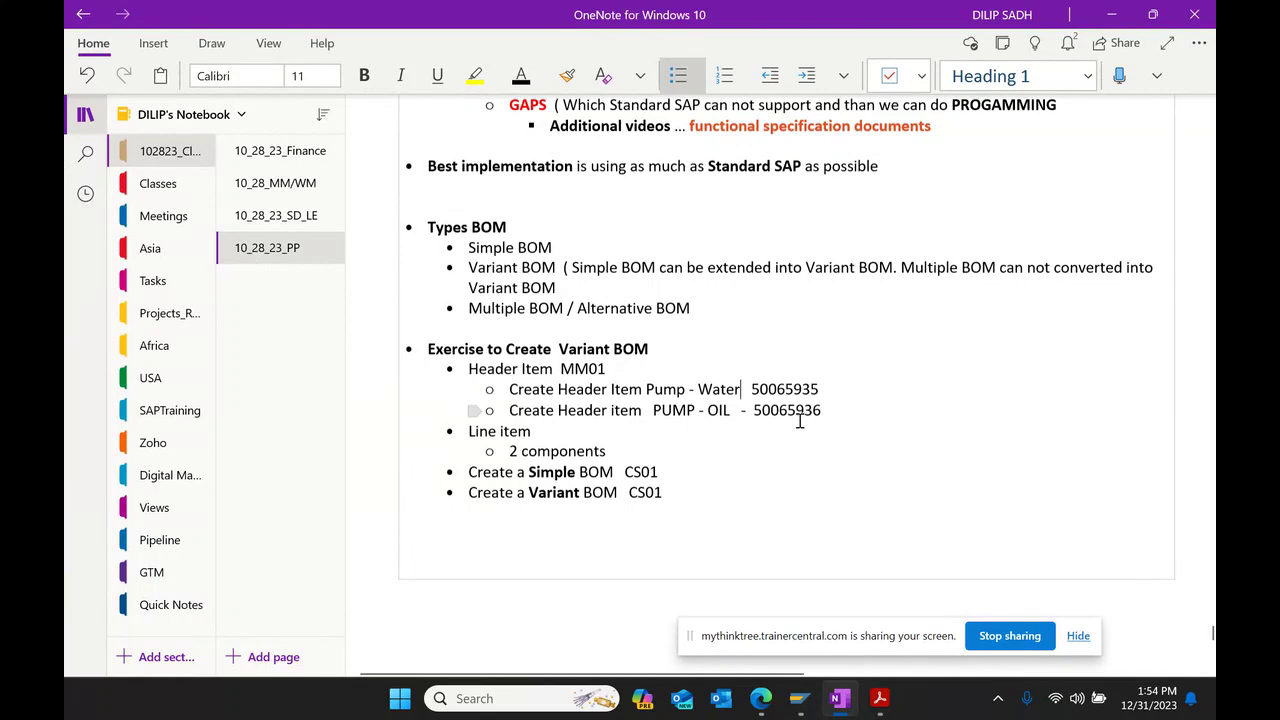
Step: Insert a hyphen before the water pump's material number and make the "Header Item MM01" line bold
click(744, 390)
text(-)
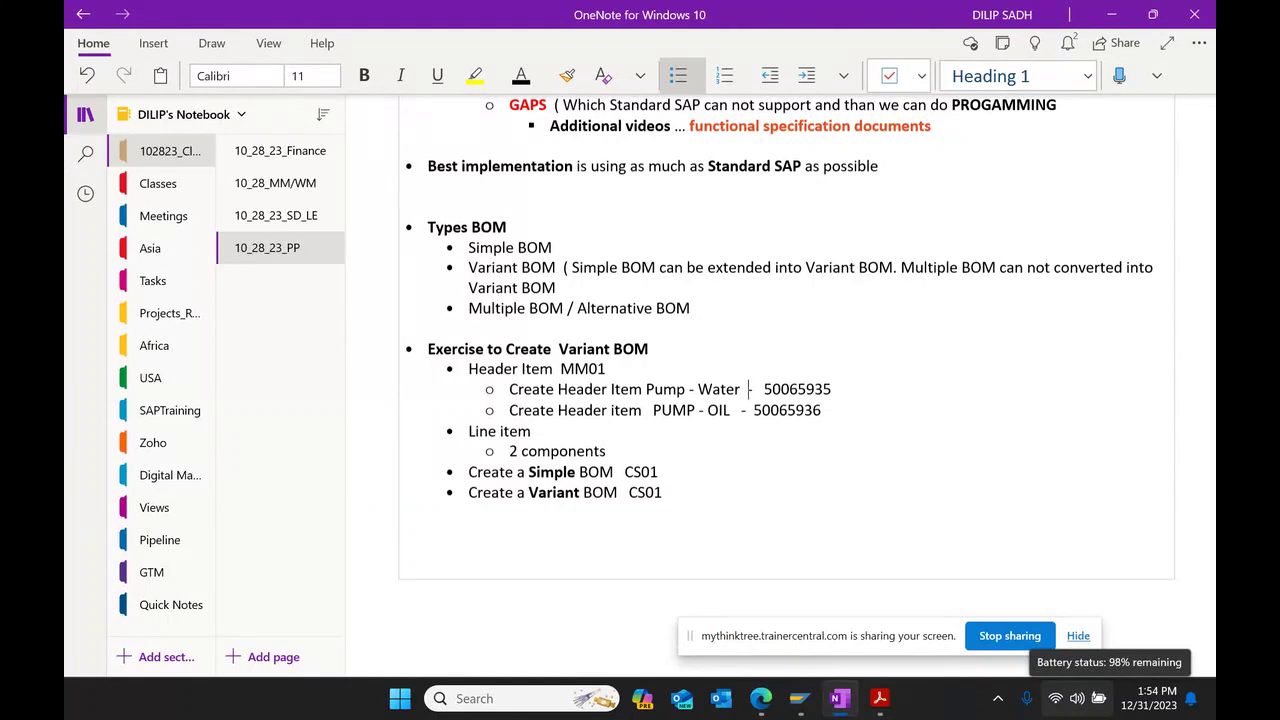
drag(620, 368, 468, 368)
click(517, 337)
click(809, 466)
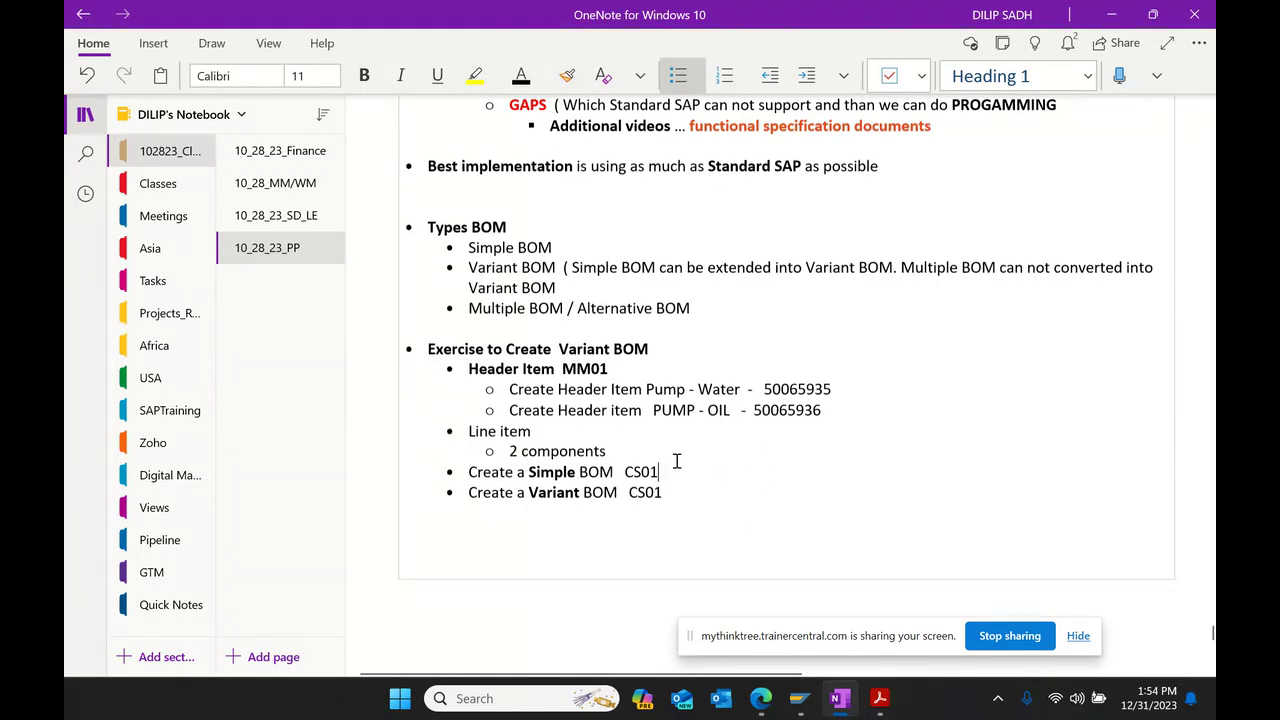
Step: Return to SAP's Create Material screen and replace the copy-from material with T-BW01-10 from the entry history
mouse_move(840, 706)
mouse_move(800, 698)
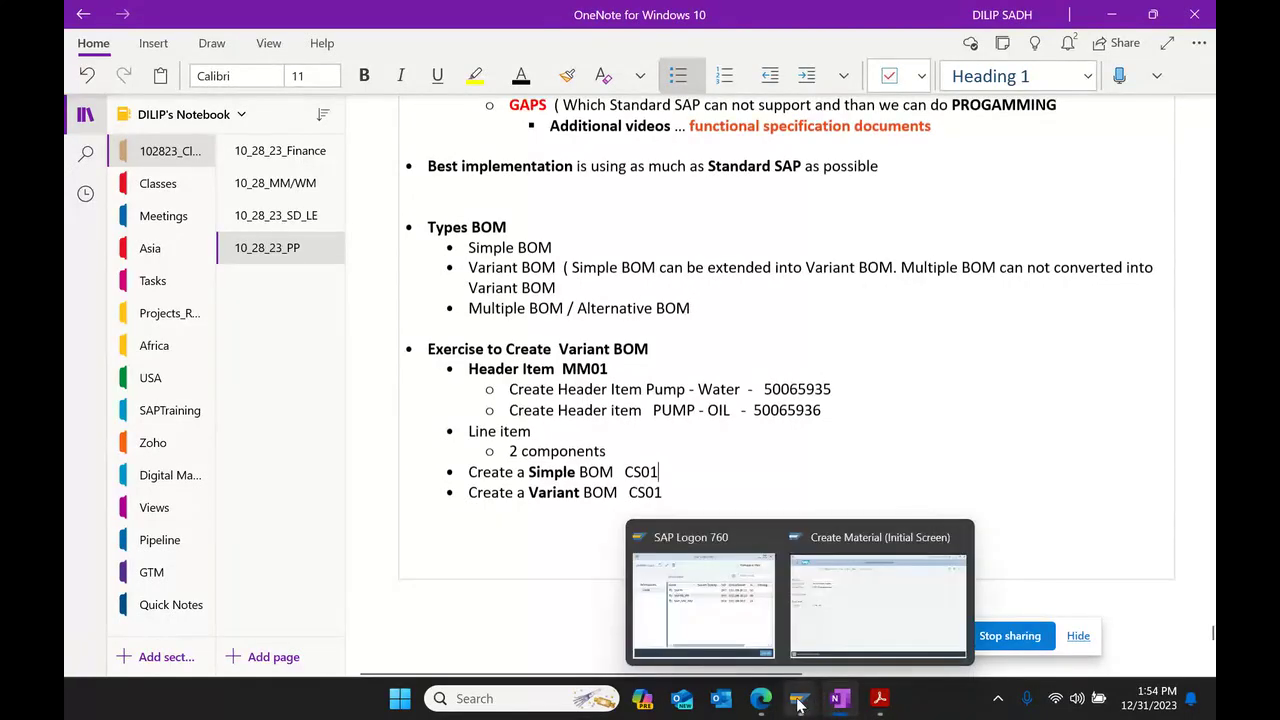
click(863, 630)
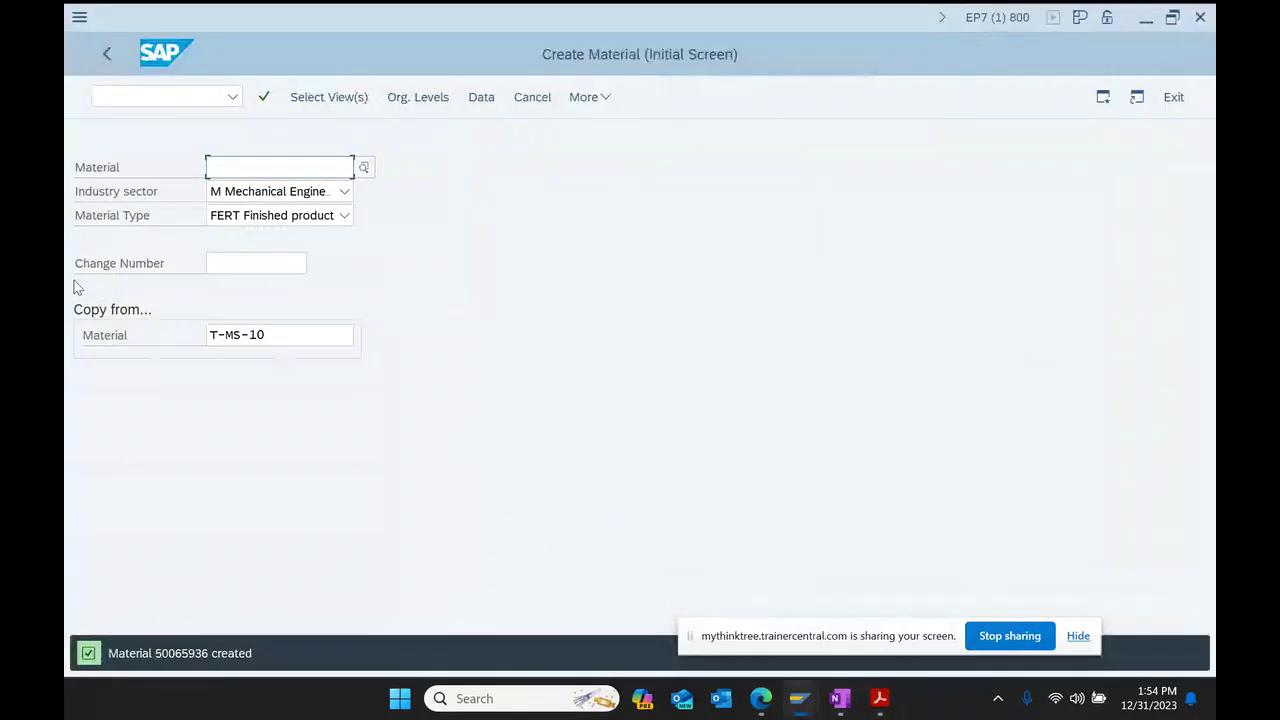
double_click(314, 338)
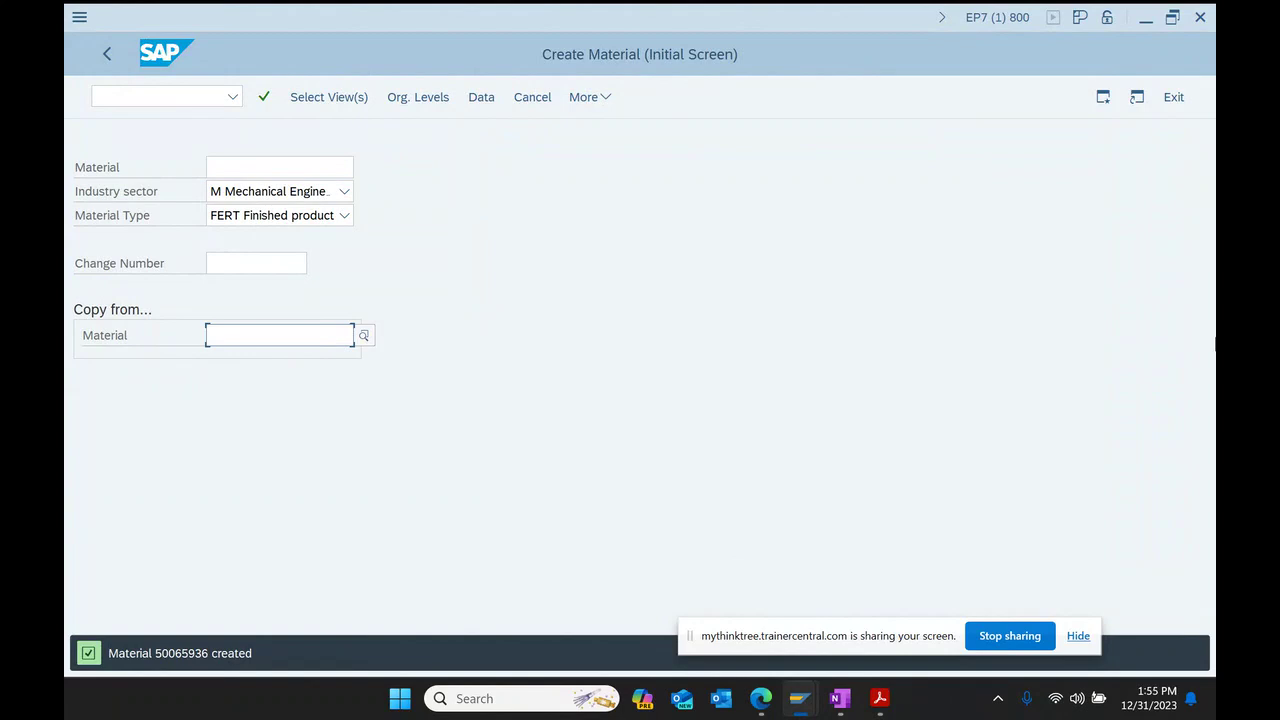
key(BackSpace)
key(Down)
key(Down)
key(Down)
key(Down)
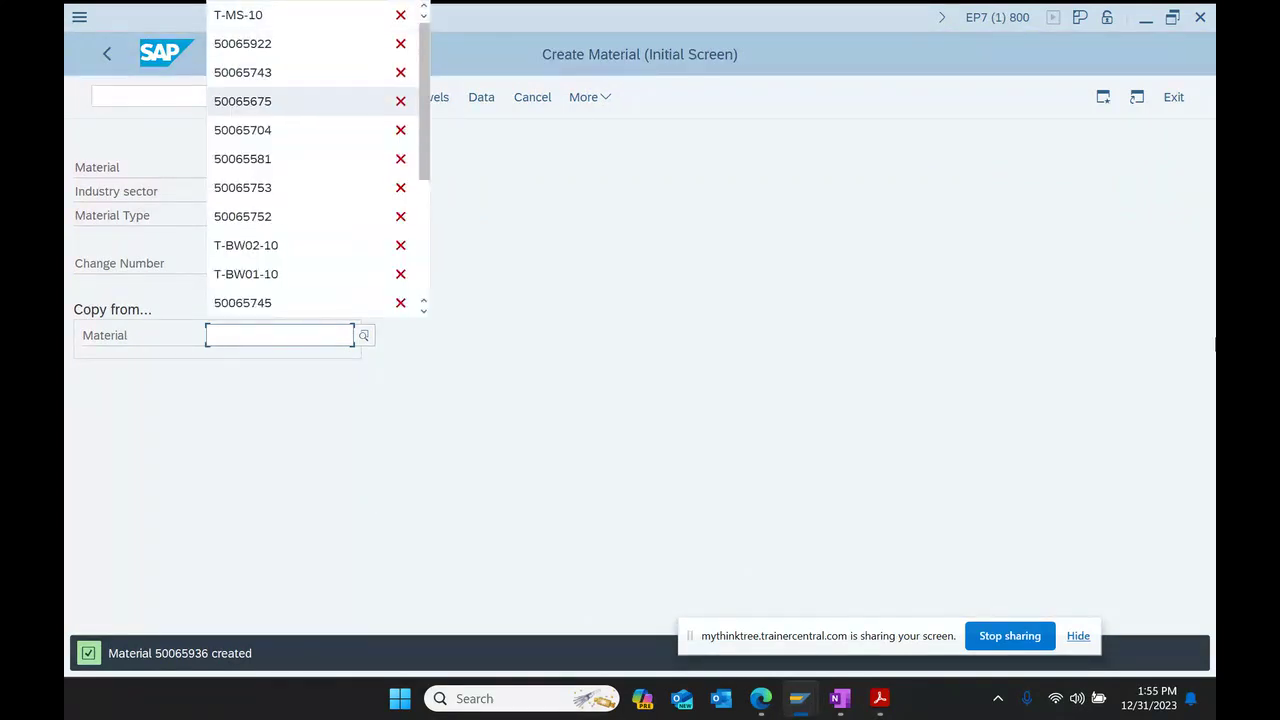
key(Down)
key(Down)
key(Down)
key(Down)
key(Down)
key(Down)
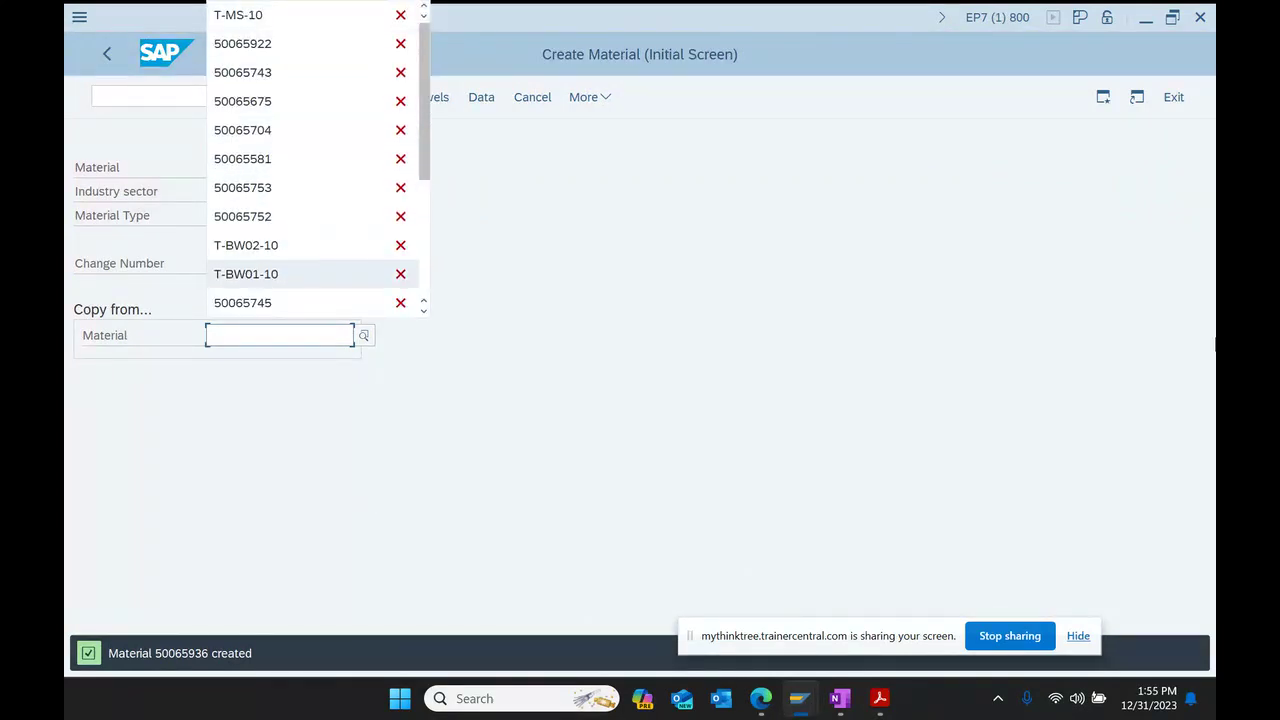
key(Return)
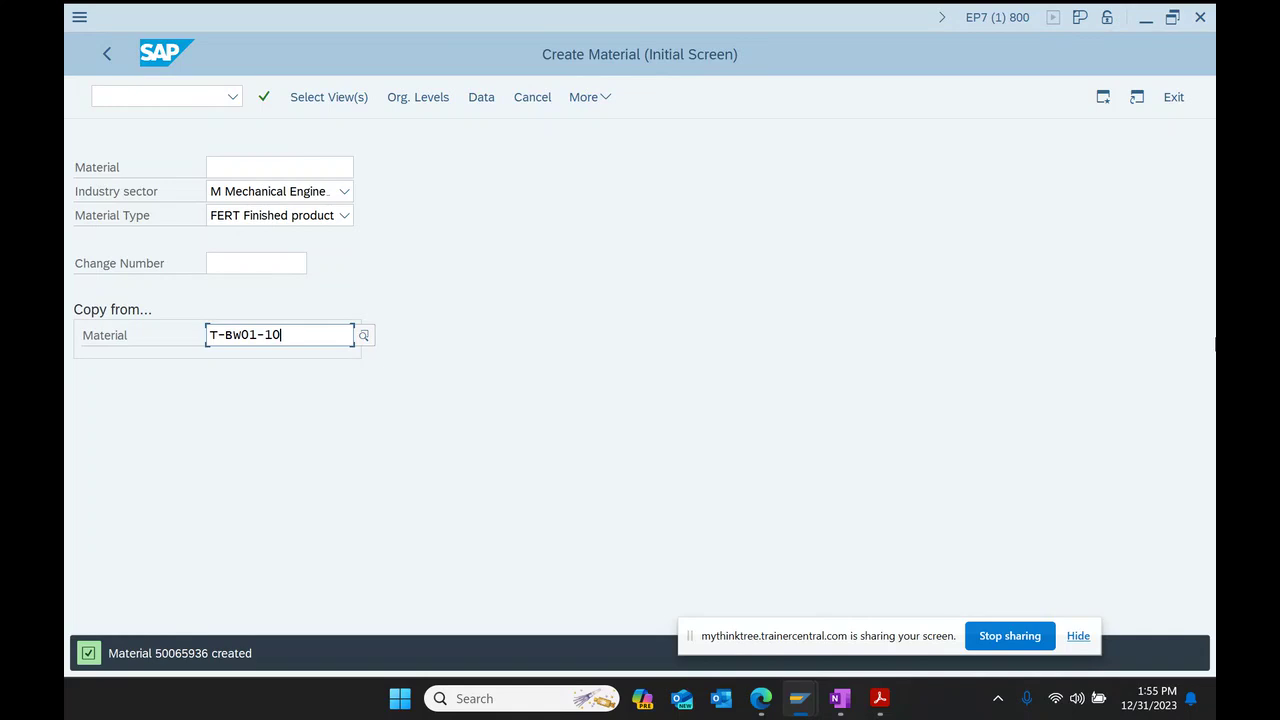
Step: Start the new material from T-BW01-10, accepting the preselected views and the organizational levels
key(Return)
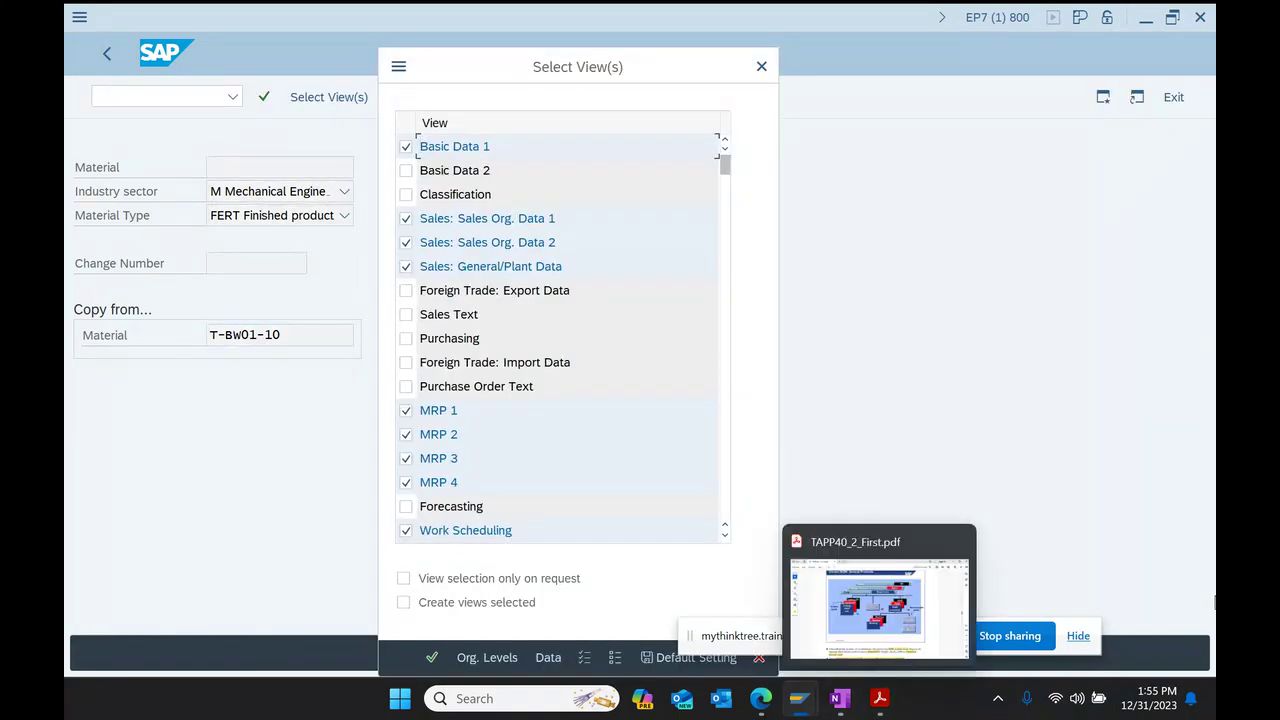
click(432, 659)
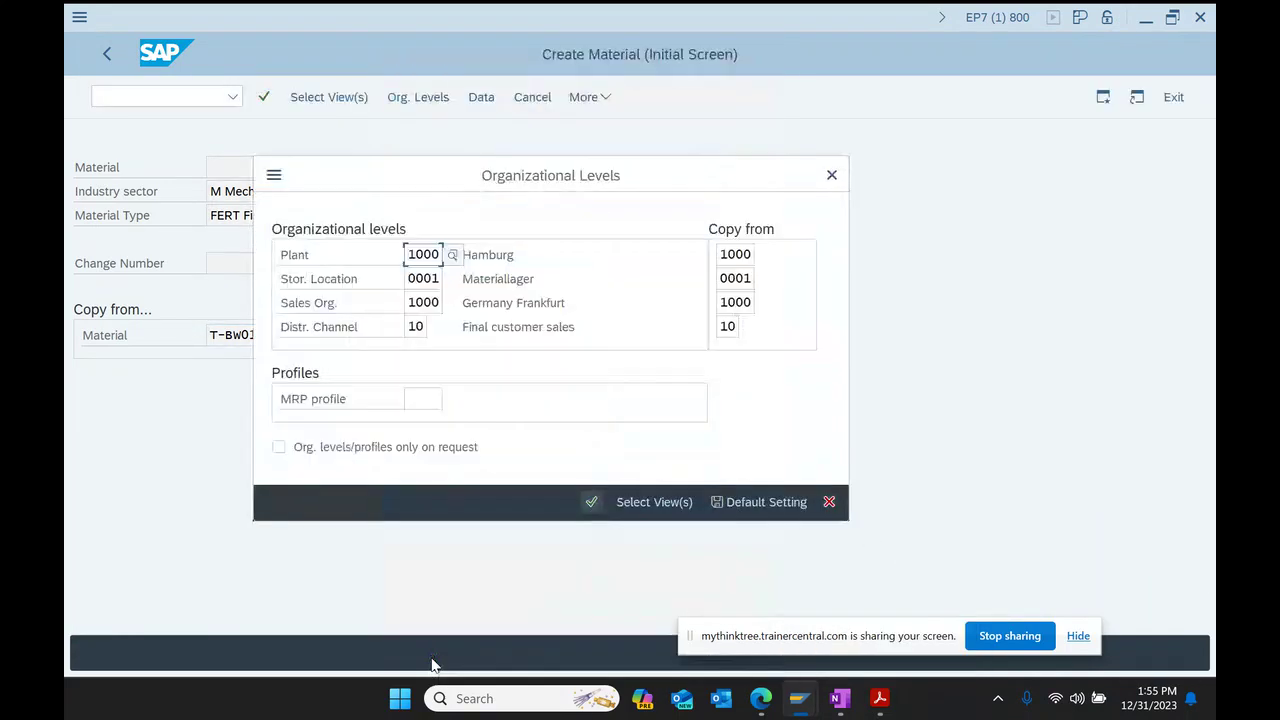
click(592, 503)
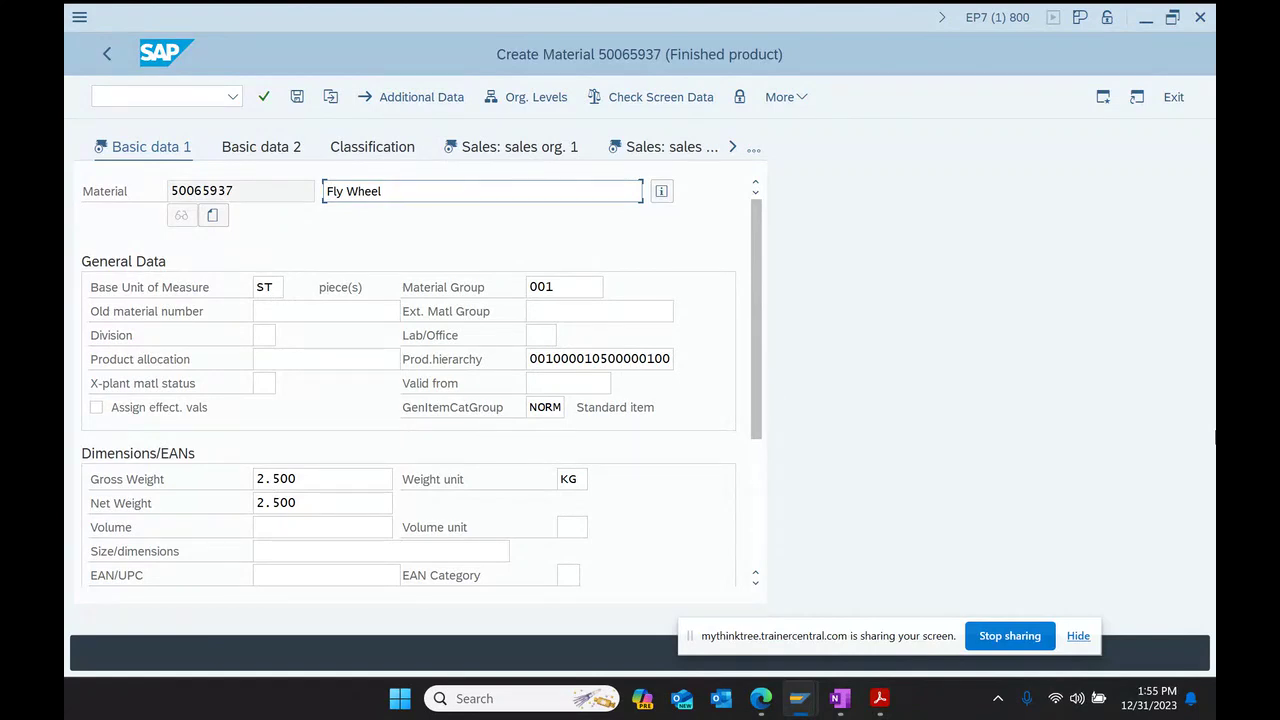
Step: Accept the Fly Wheel material's copied data view by view from Basic data 1 until MRP 4
key(Return)
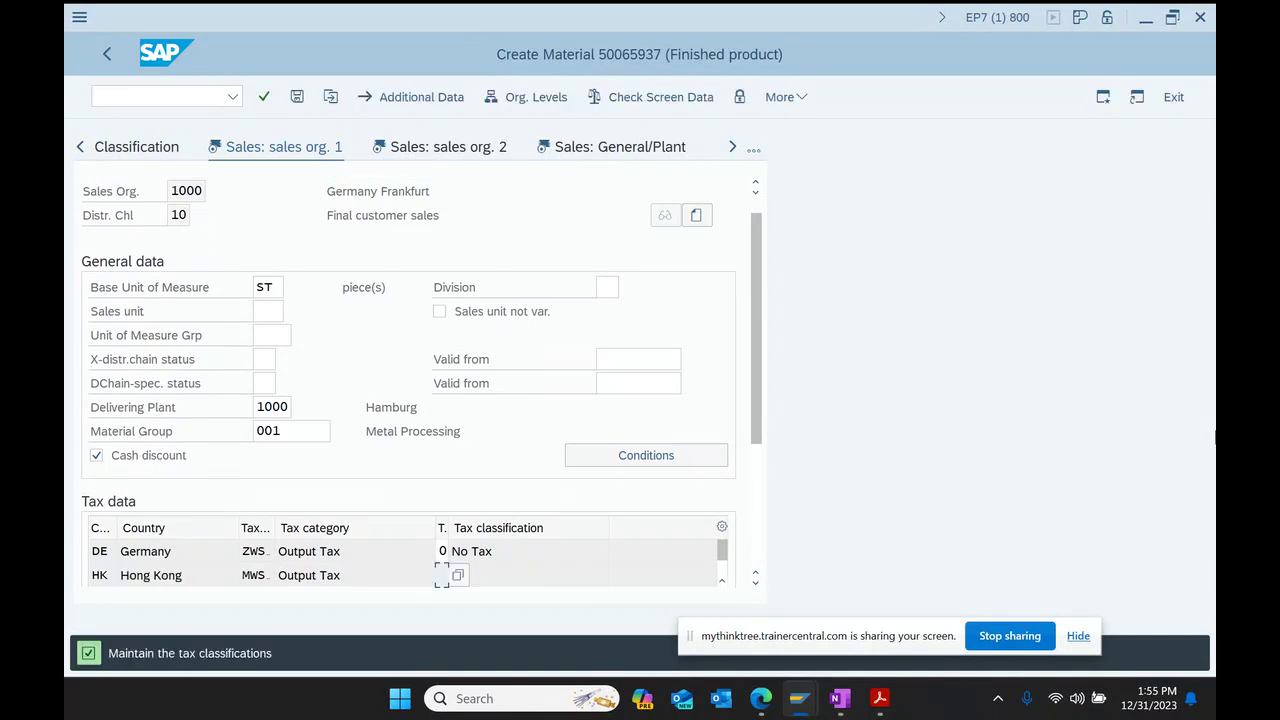
key(Return)
key(Return)
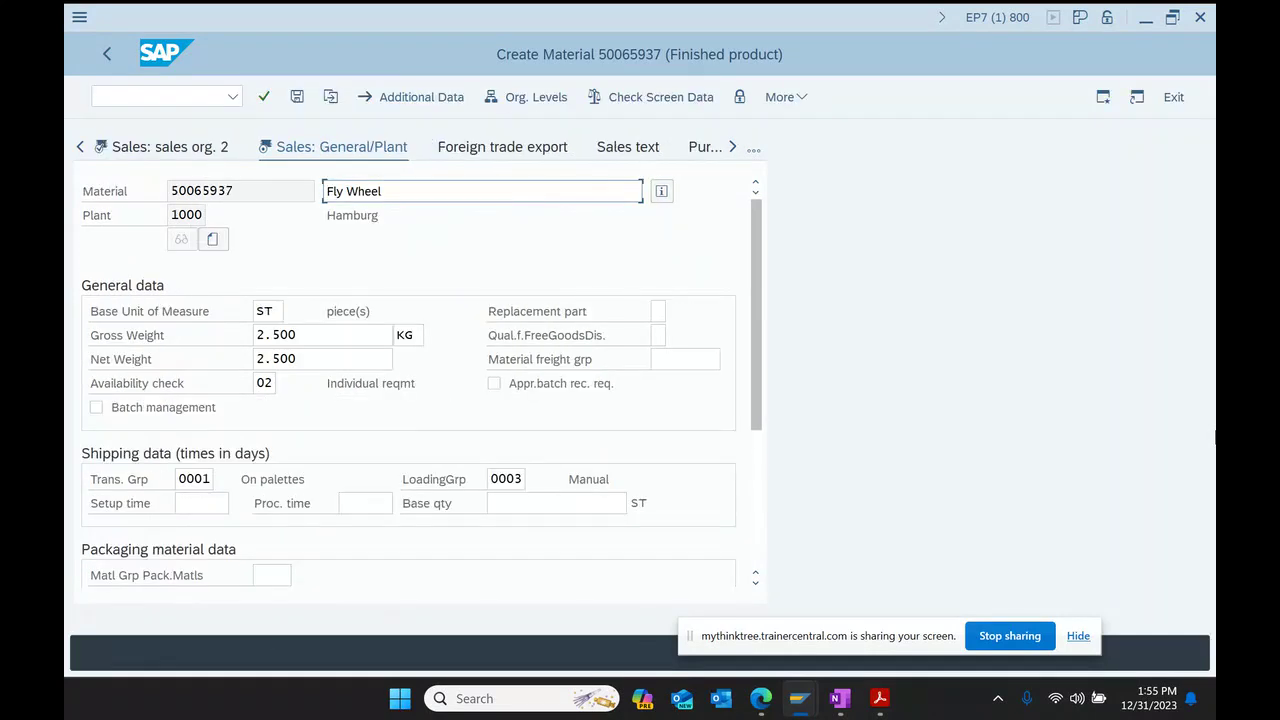
key(Return)
key(Return)
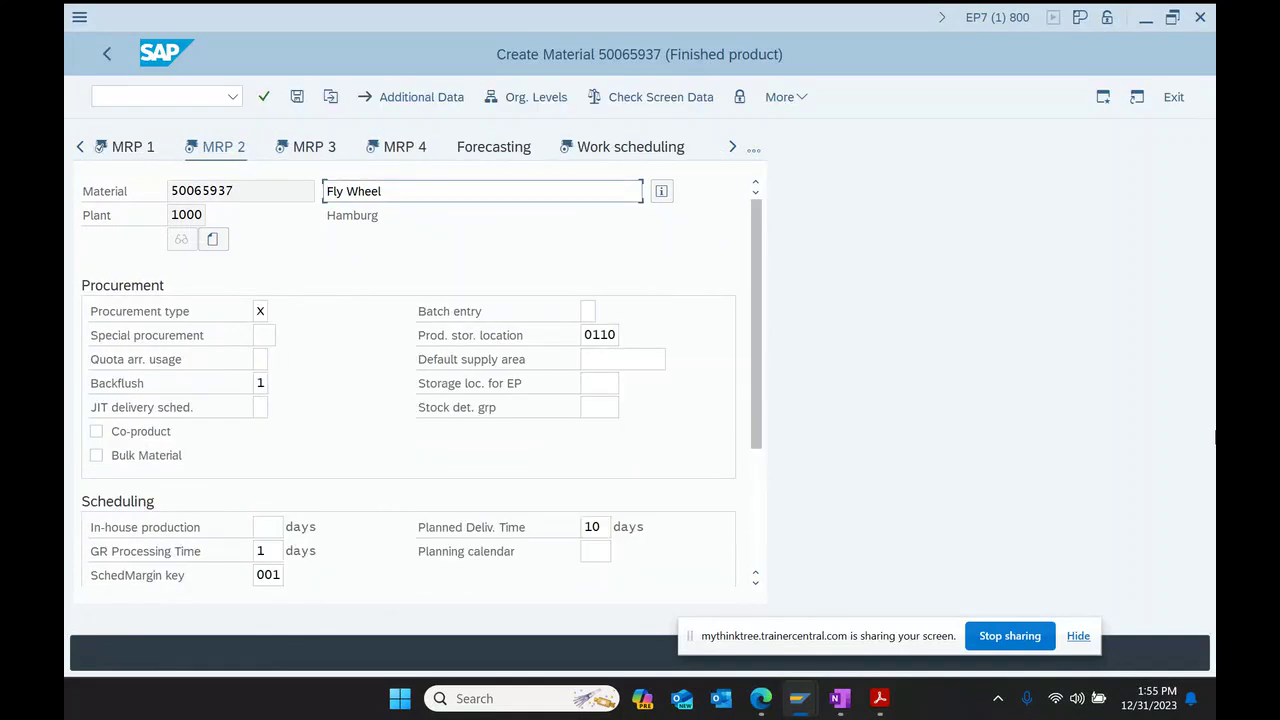
key(Return)
key(Return)
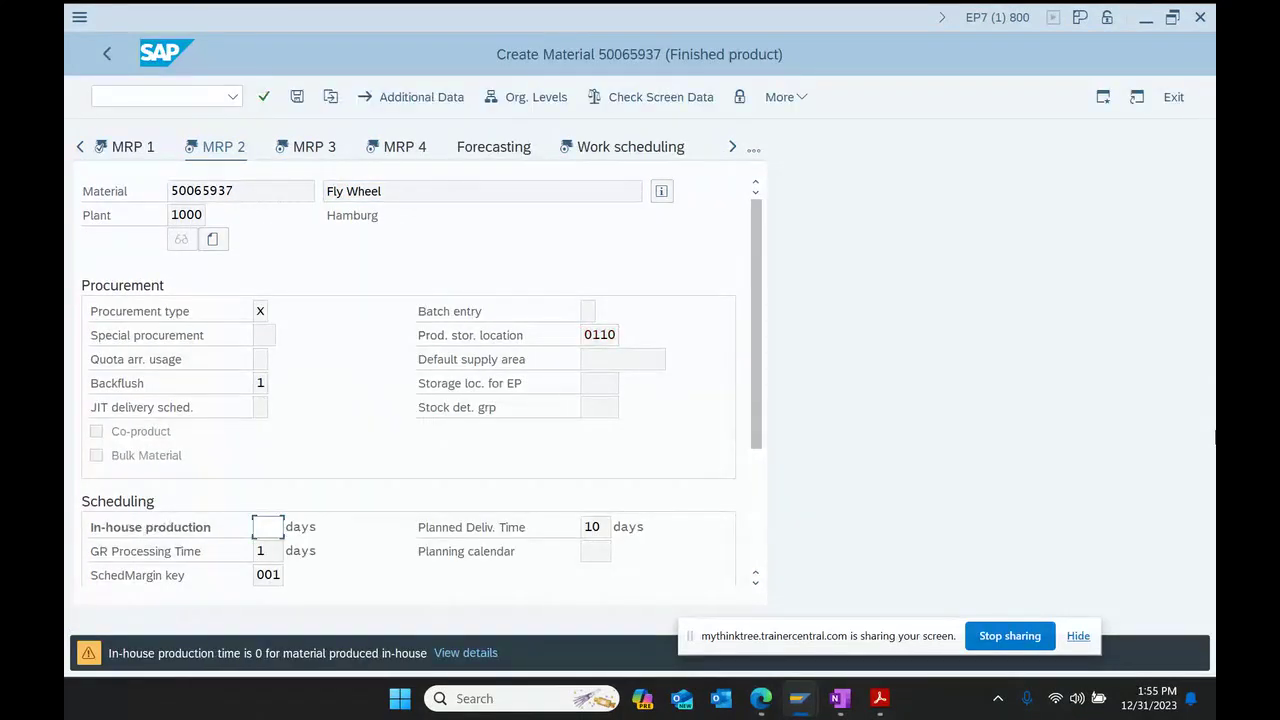
key(Return)
key(Return)
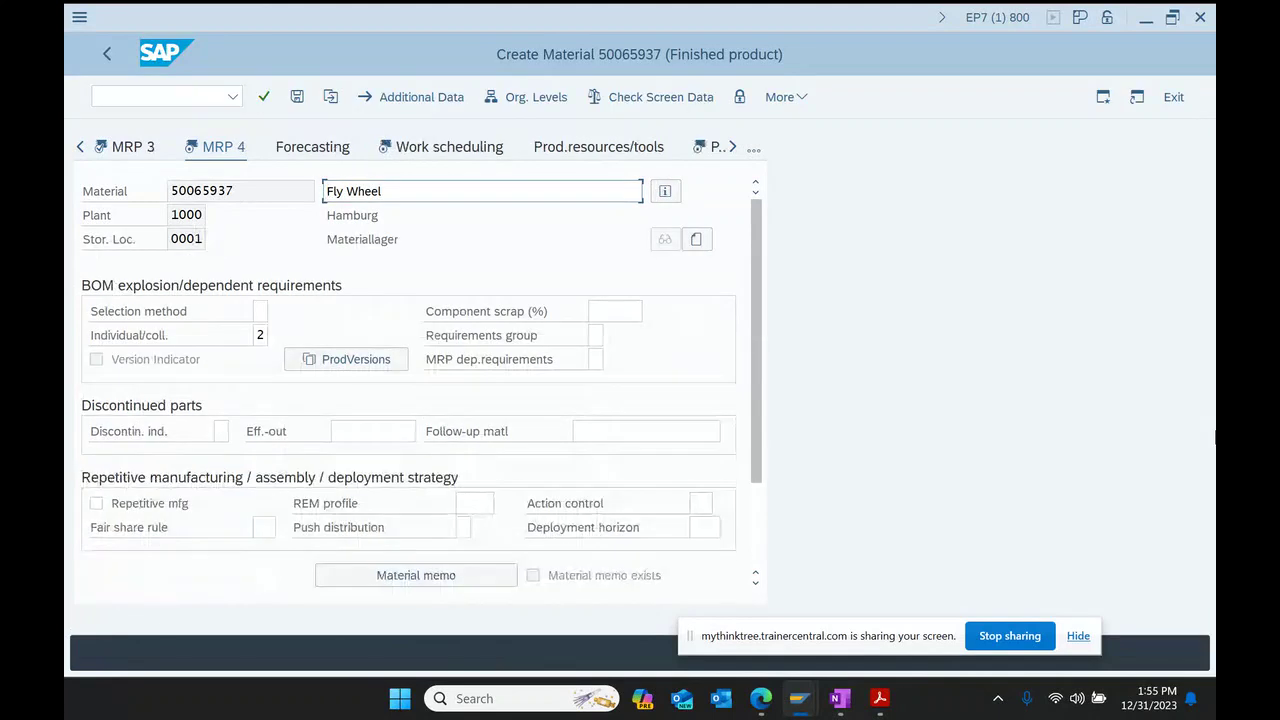
Step: Copy the Fly Wheel's material number 50065937 and continue through the remaining views to Accounting 1
double_click(234, 192)
key(ctrl+c)
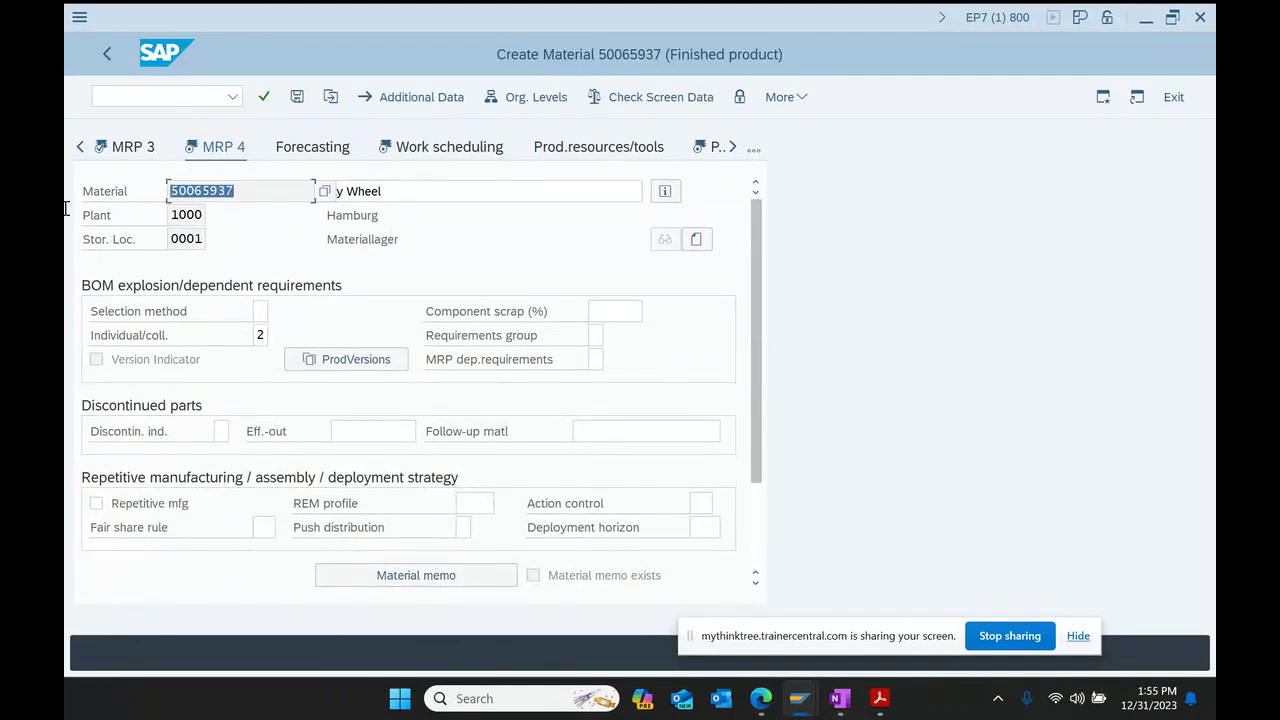
key(Home)
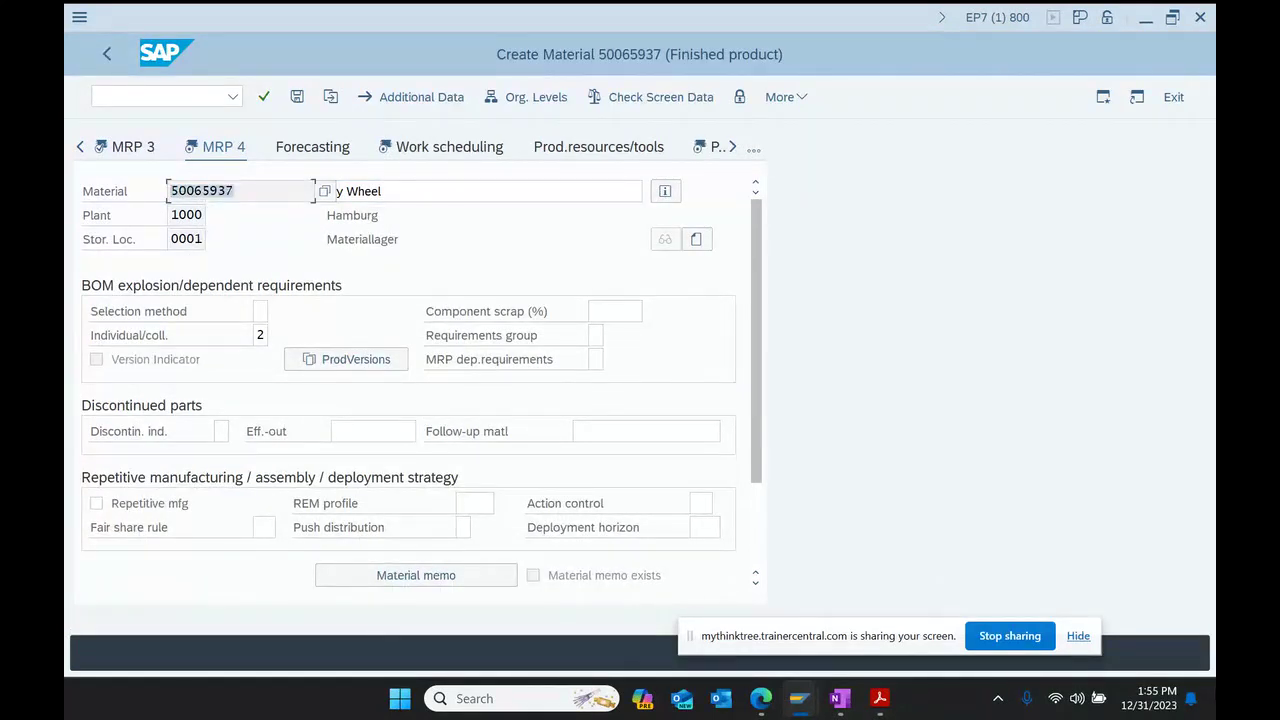
key(Return)
key(Return)
key(Return)
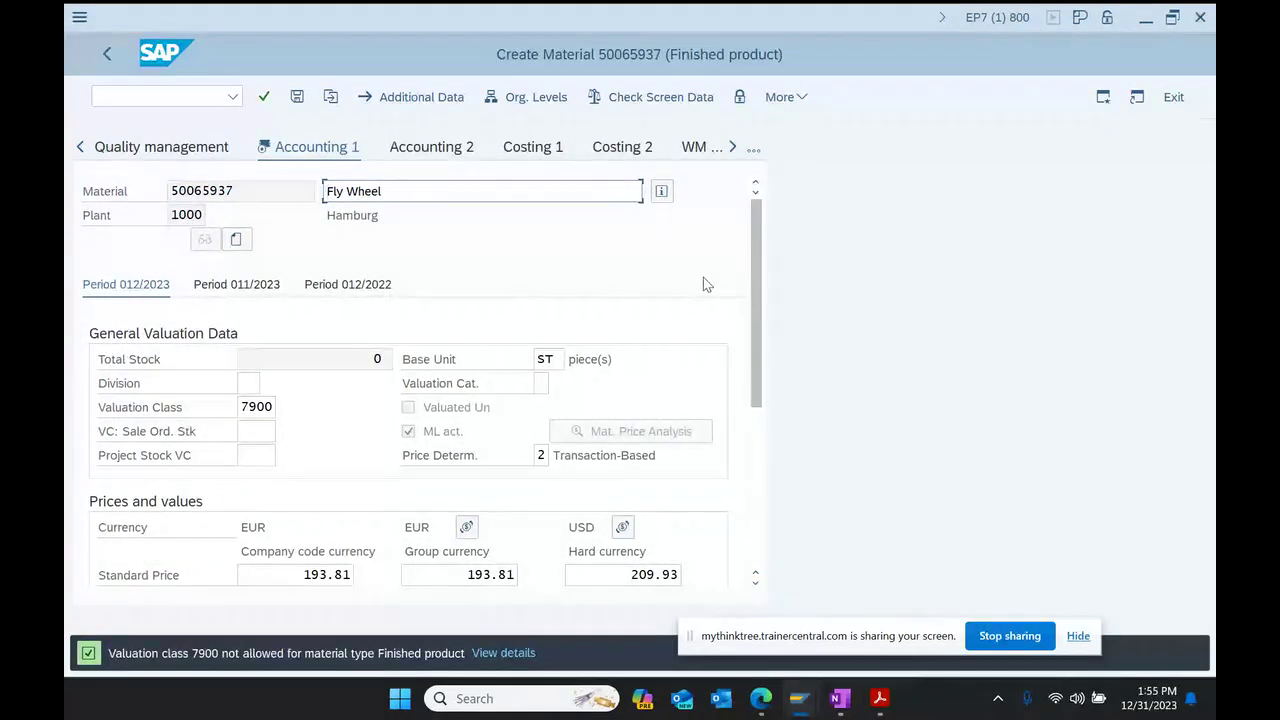
Step: Set the Fly Wheel's valuation class to 7920 (Finished products) from the possible entries
click(257, 406)
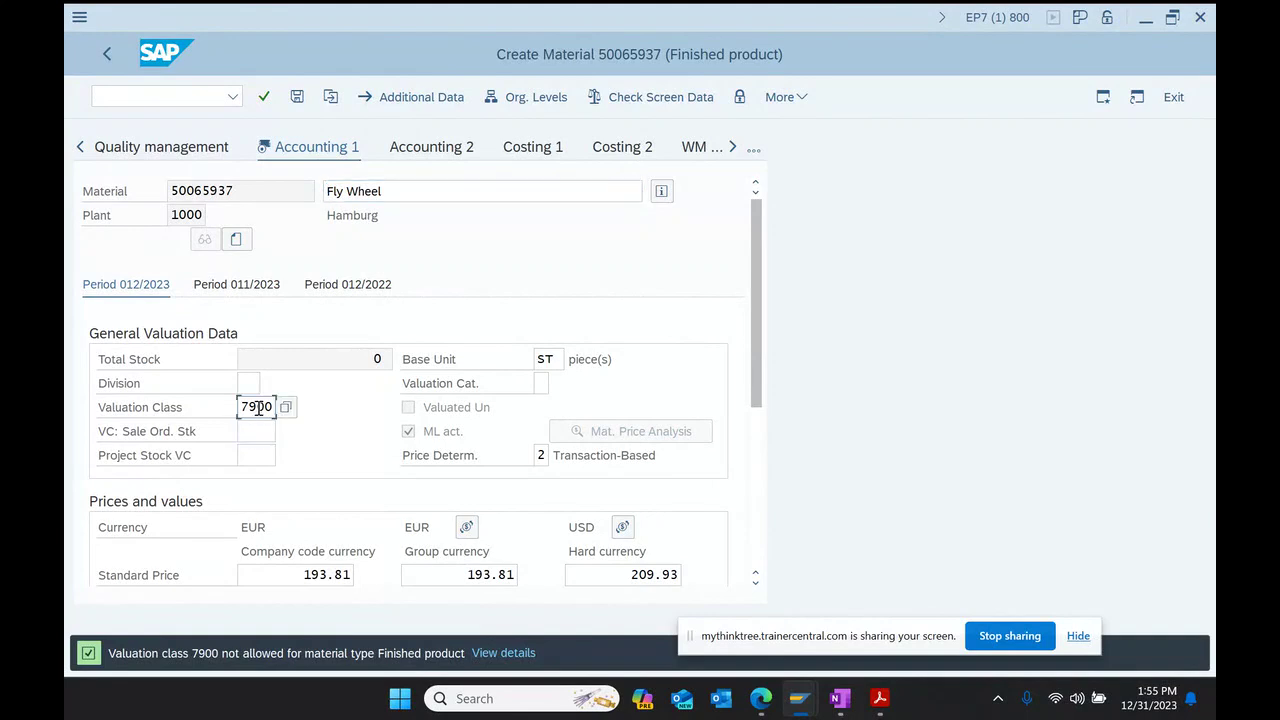
click(285, 410)
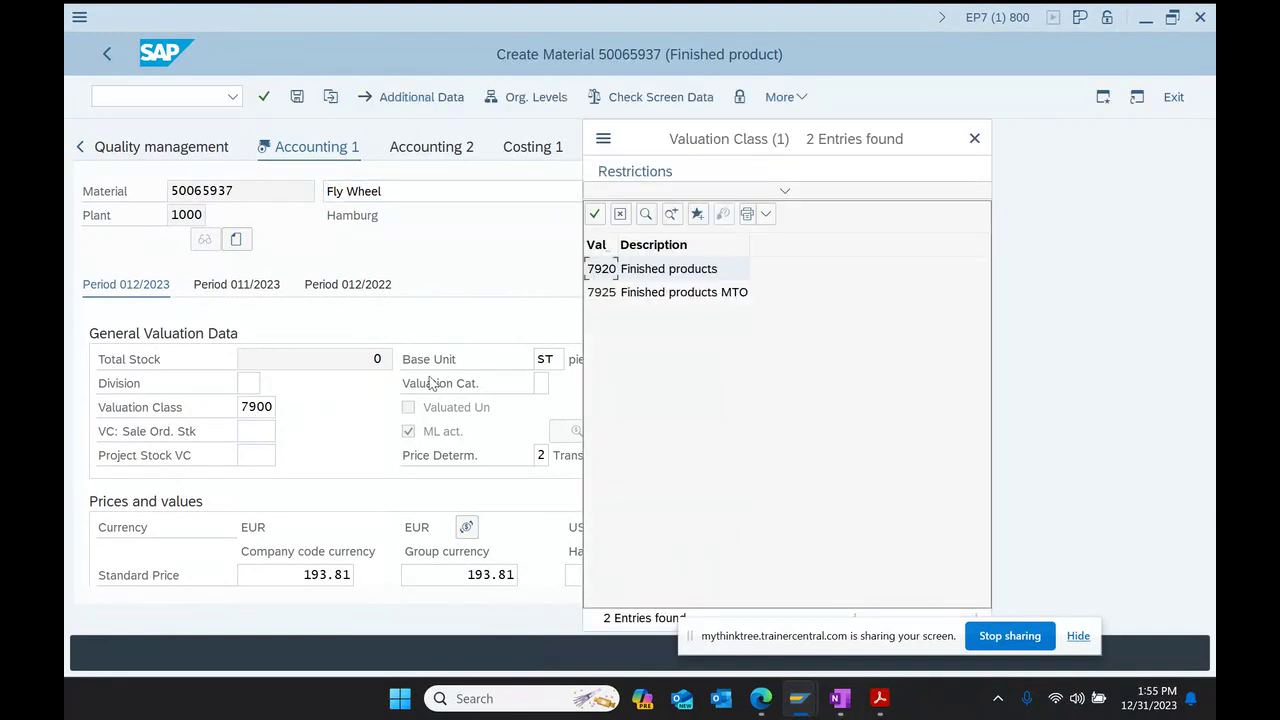
click(655, 270)
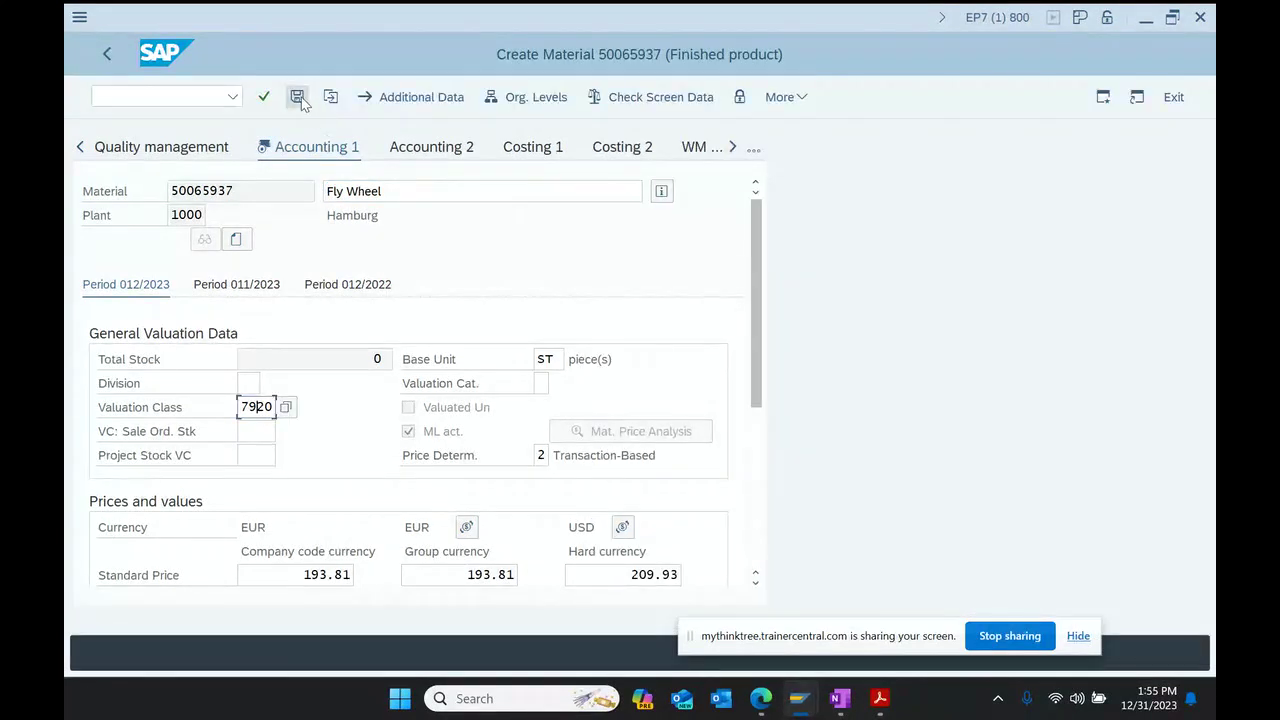
Step: Save the Fly Wheel material and record it in OneNote as "Flywheel - 50065937" below "2 components", followed by a new empty bullet
click(298, 97)
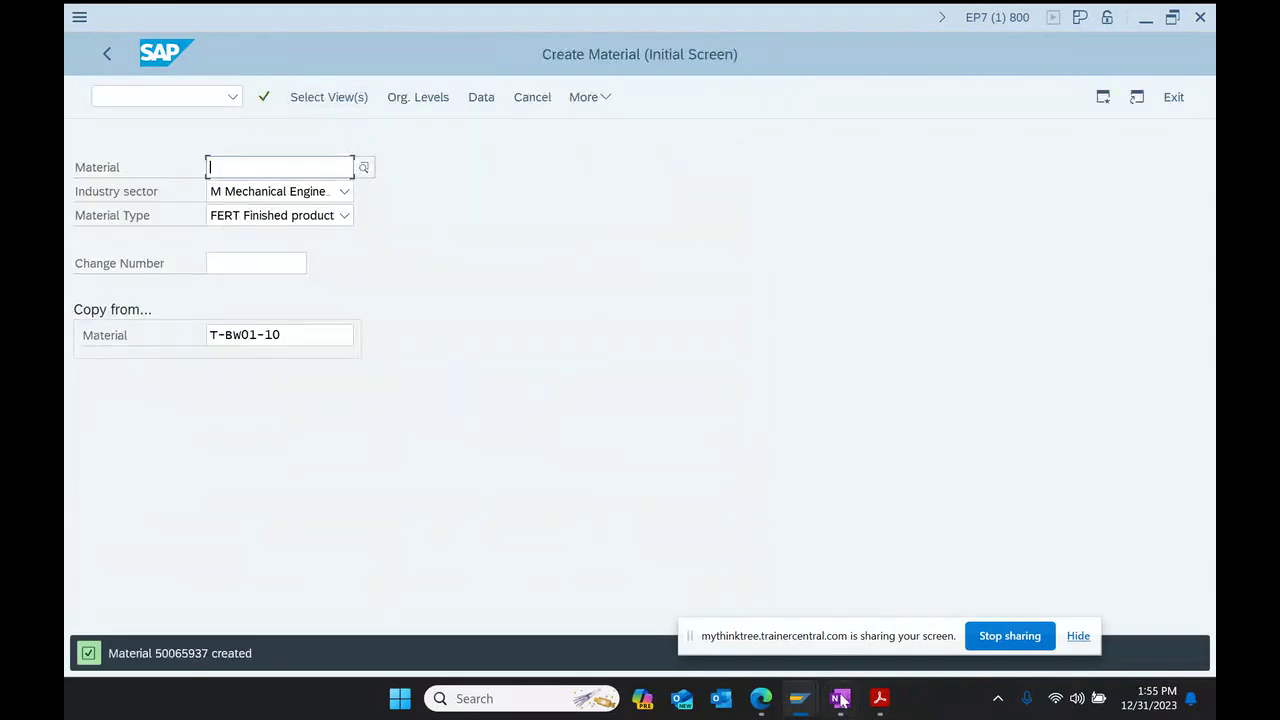
click(840, 698)
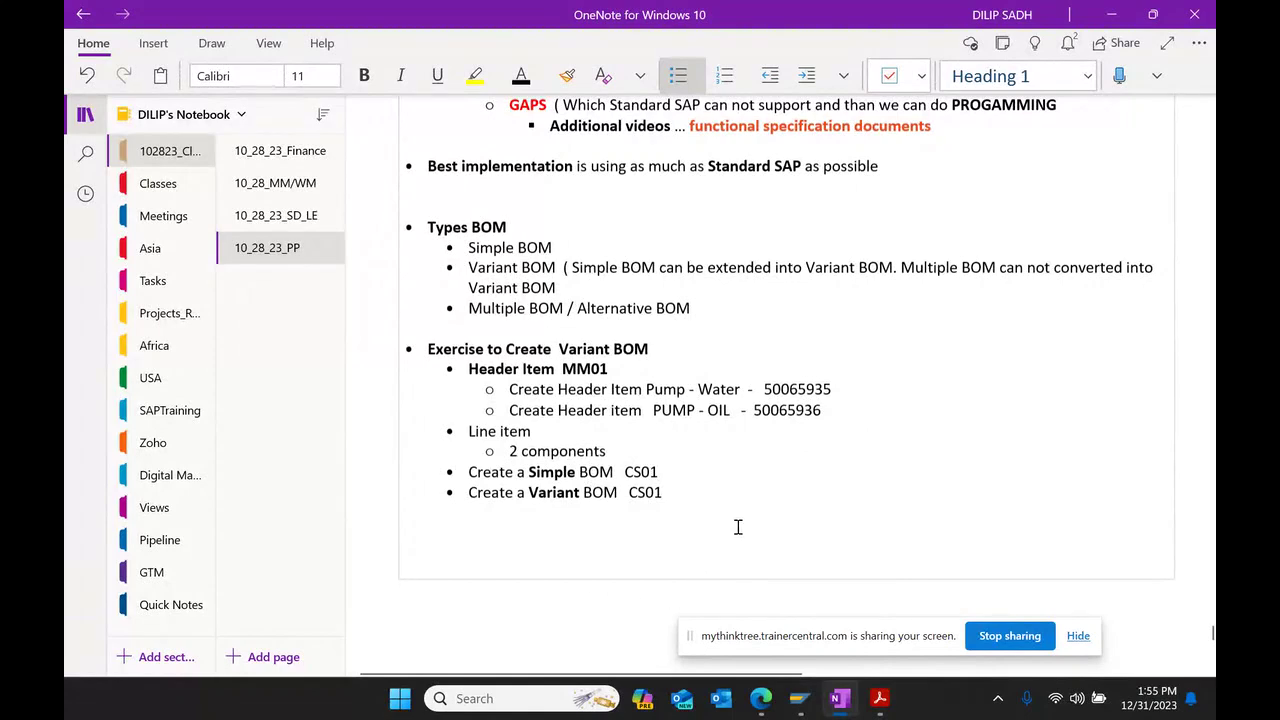
click(879, 698)
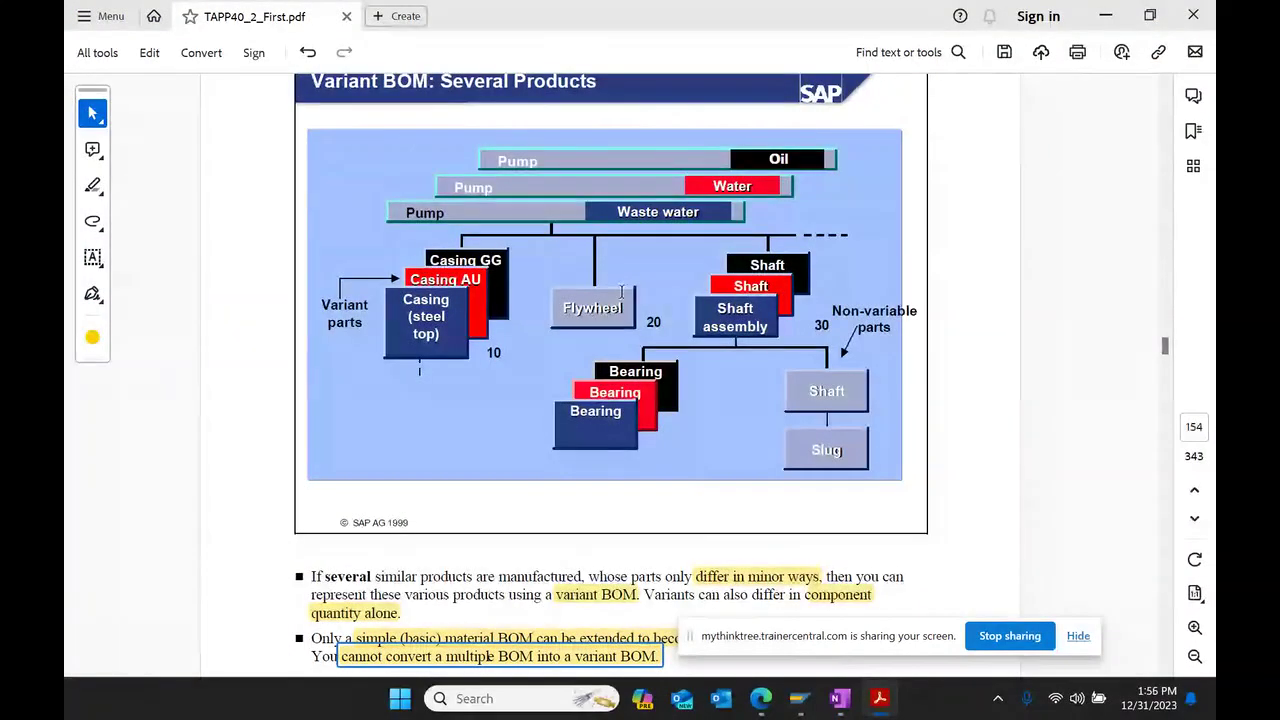
click(840, 698)
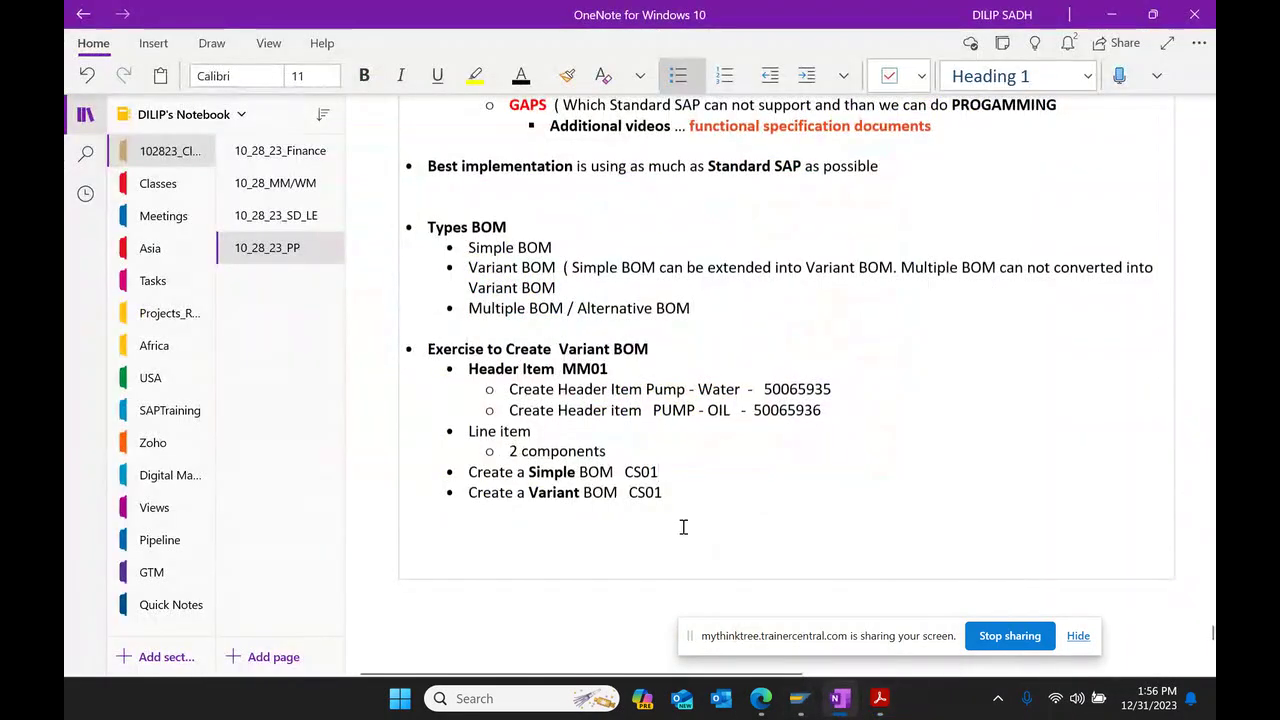
key(Return)
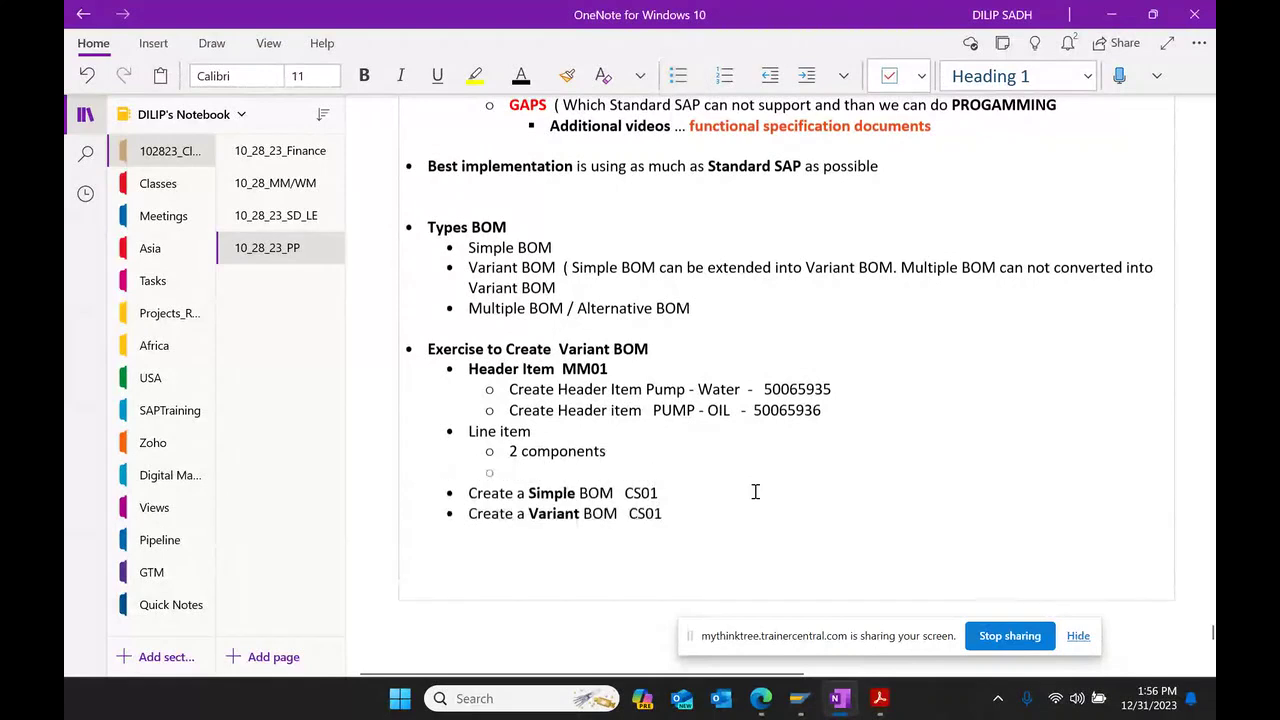
text(fly)
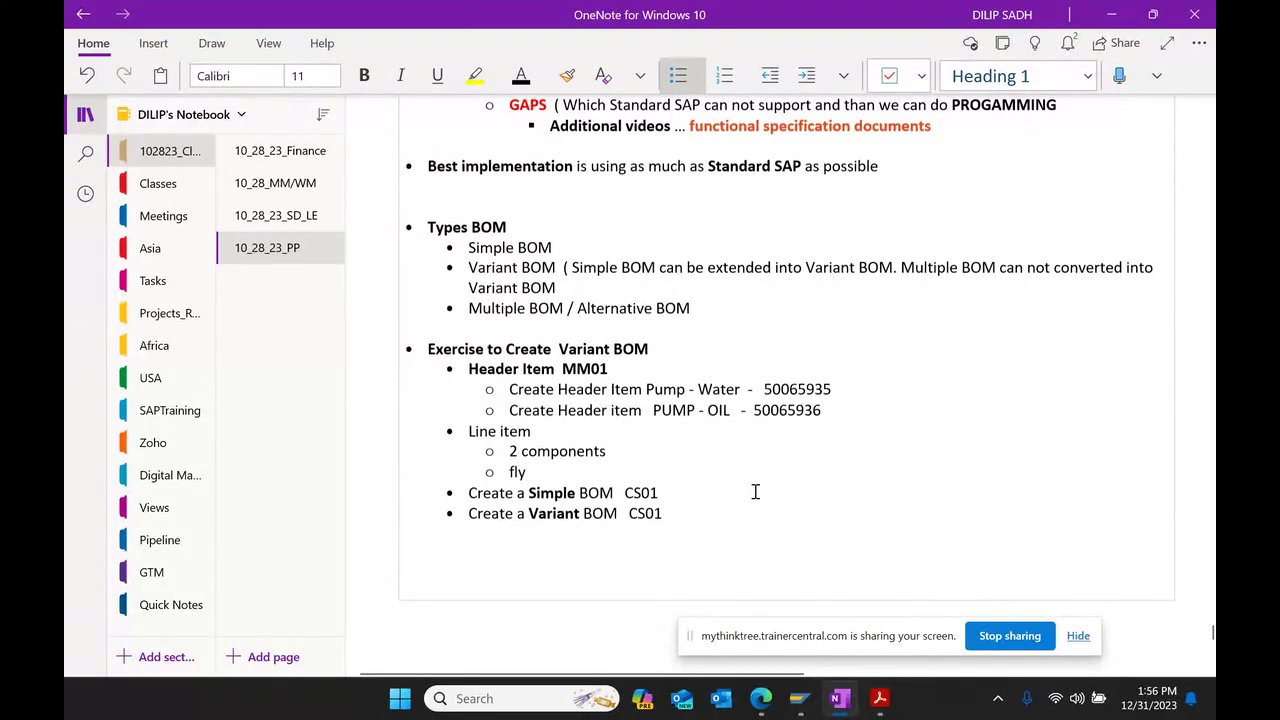
text(wheel )
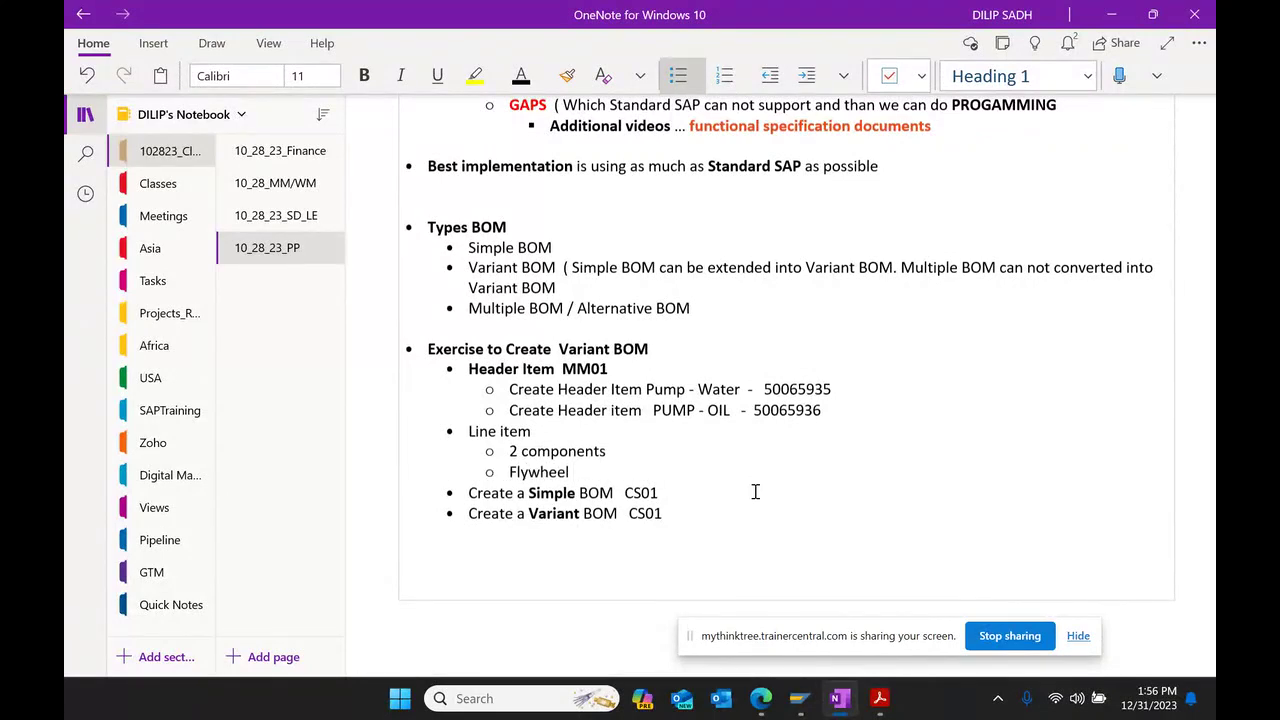
text(-)
key(ctrl+v)
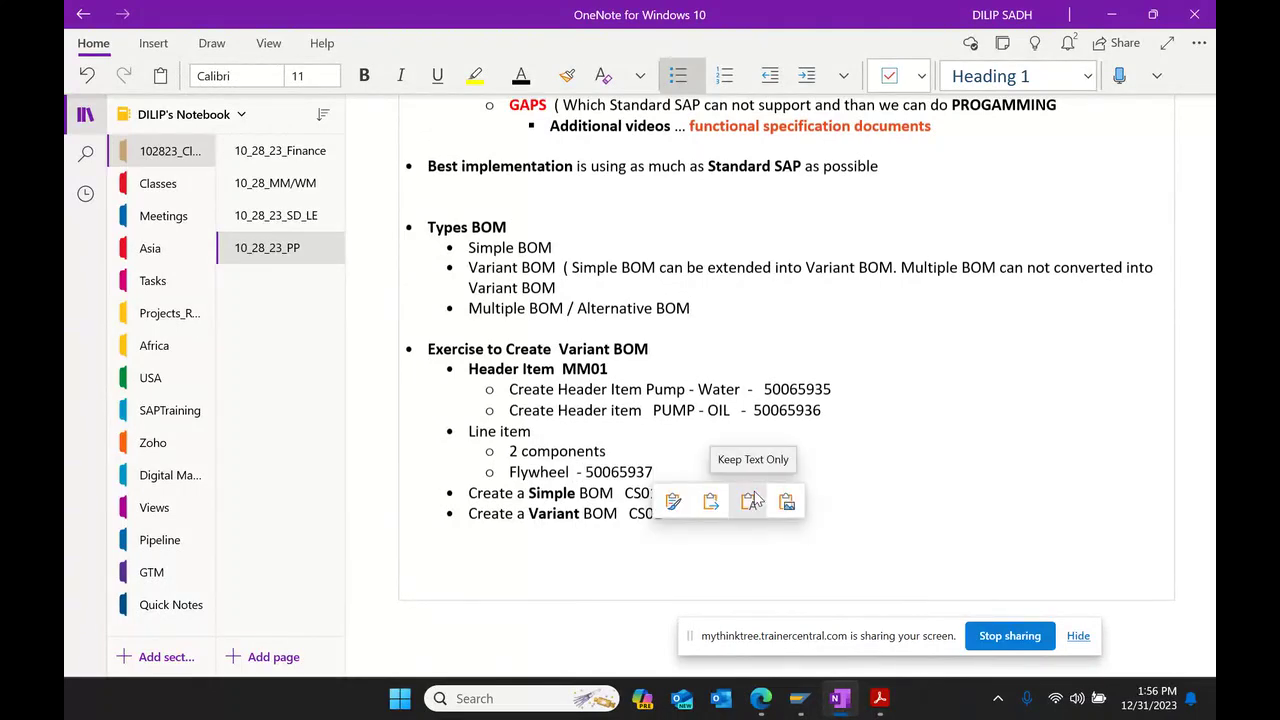
key(Return)
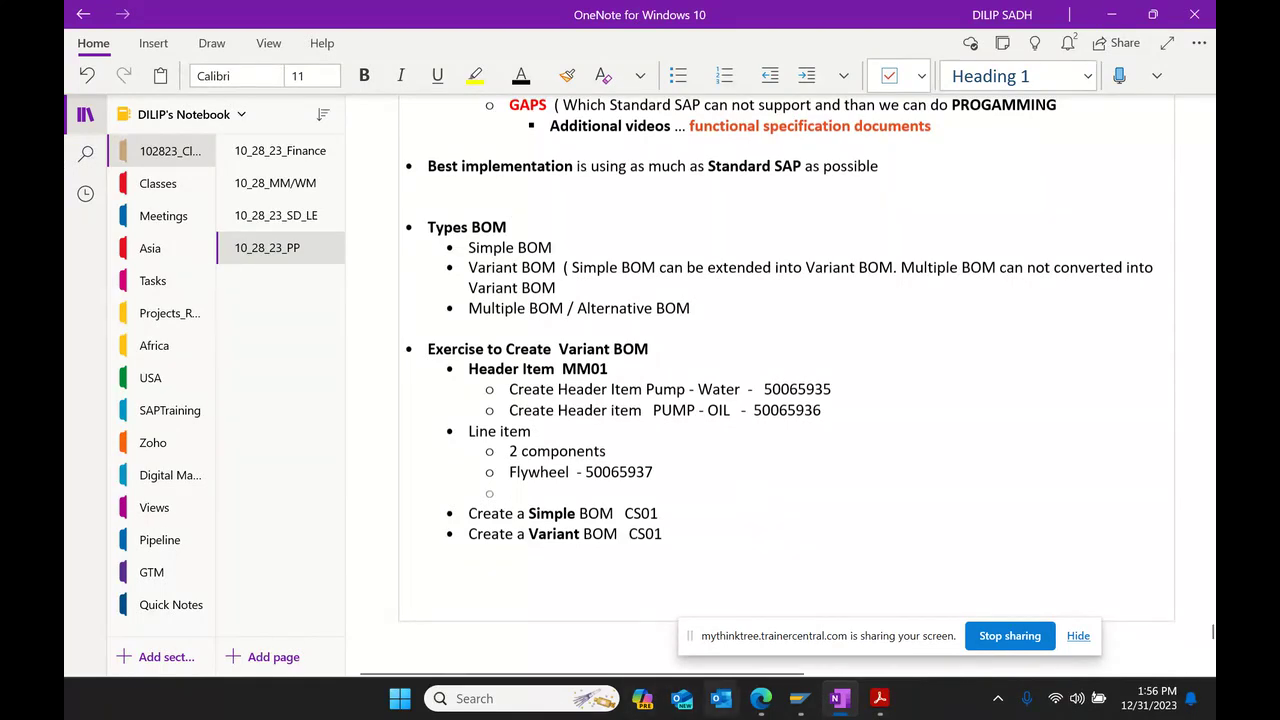
Step: Back in SAP, replace the copy-from material with T-BW02-10 from the earlier entries
mouse_move(800, 700)
click(830, 630)
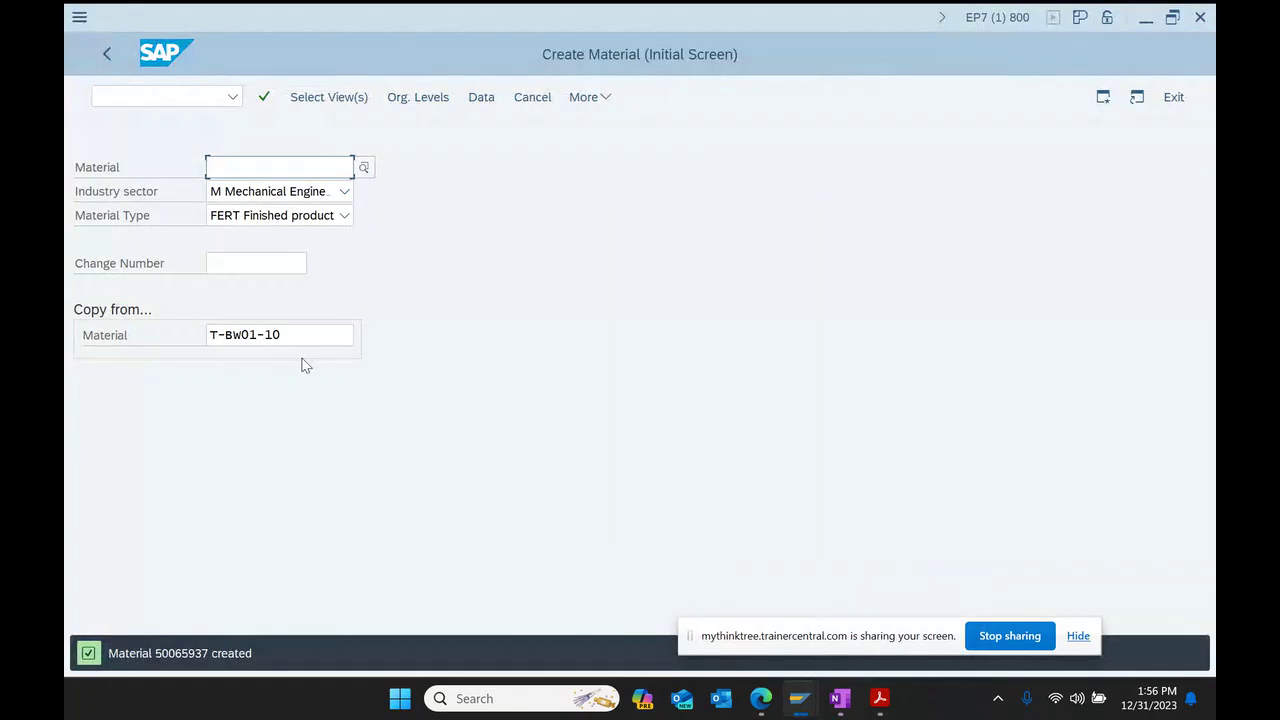
triple_click(294, 337)
key(BackSpace)
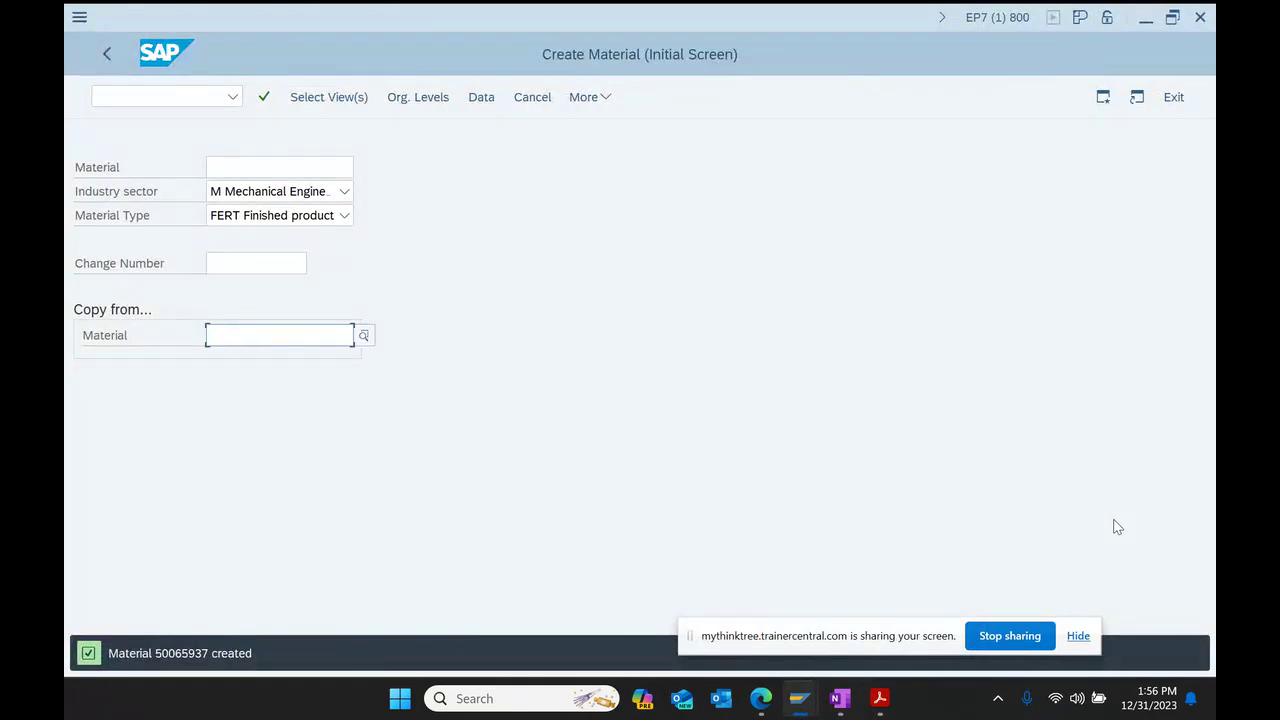
key(Down)
key(Down)
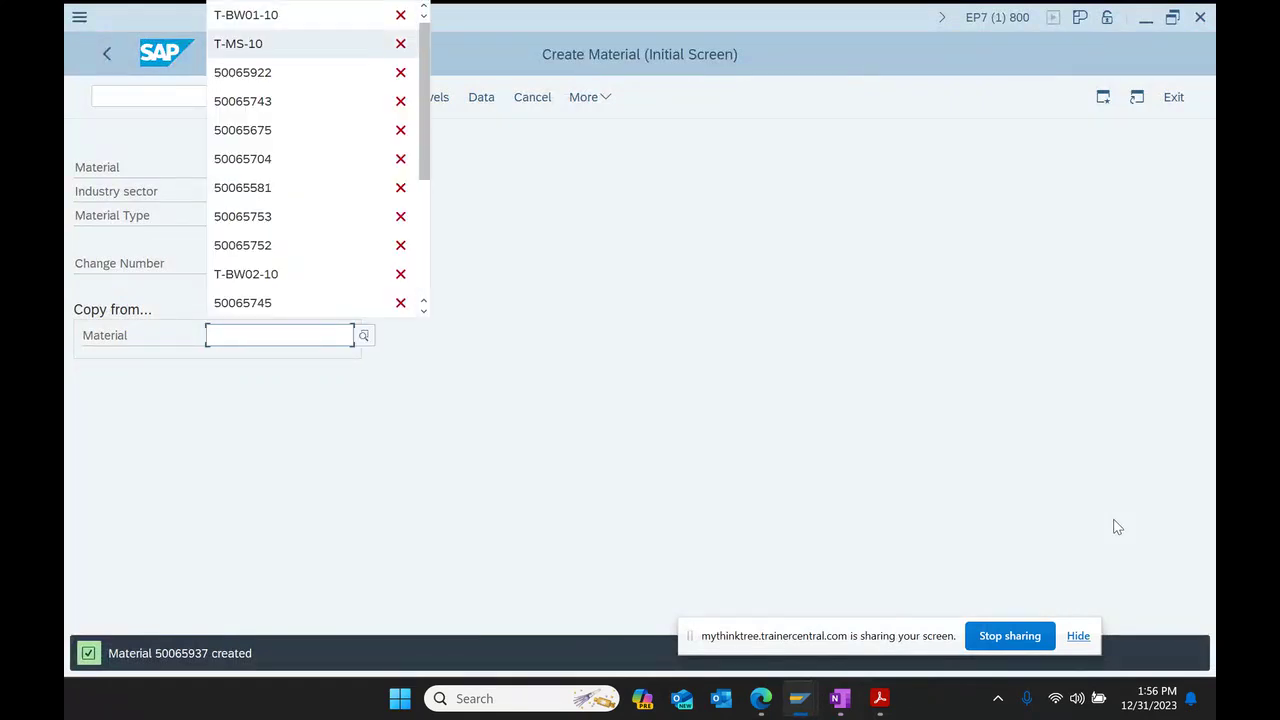
key(Down)
key(Down)
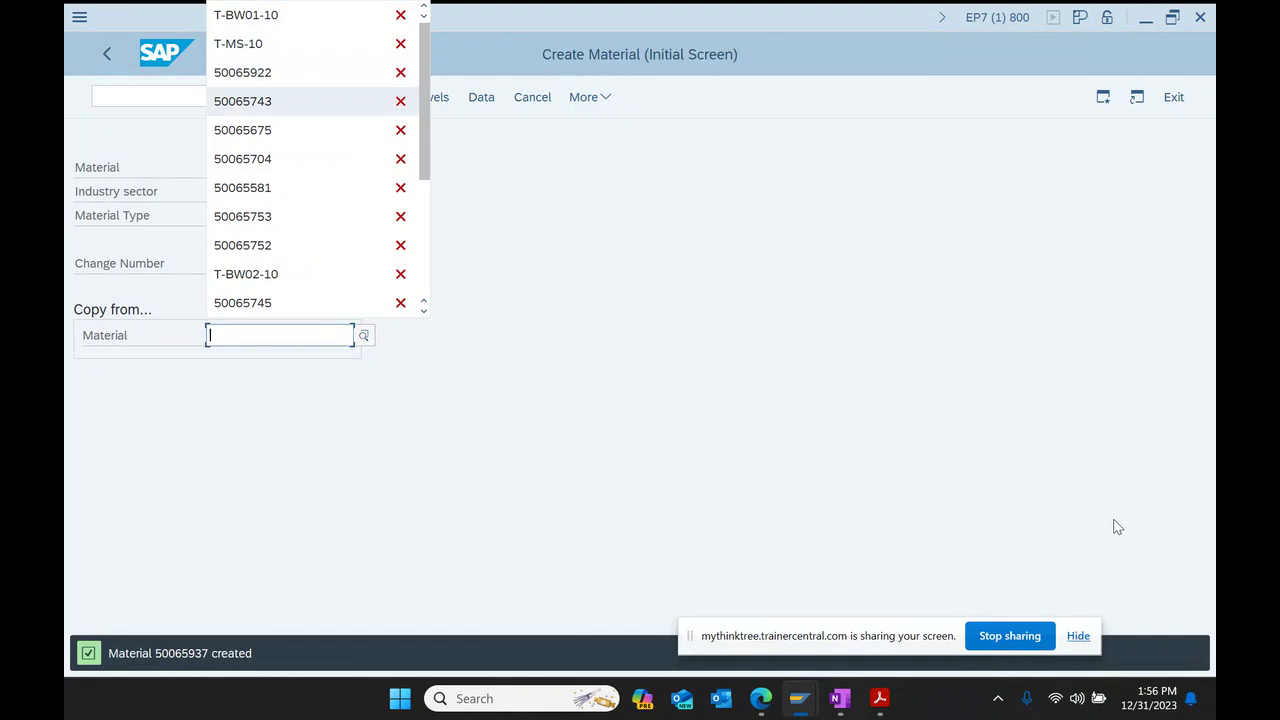
key(Down)
key(Down)
key(Down)
key(Down)
key(Down)
key(Down)
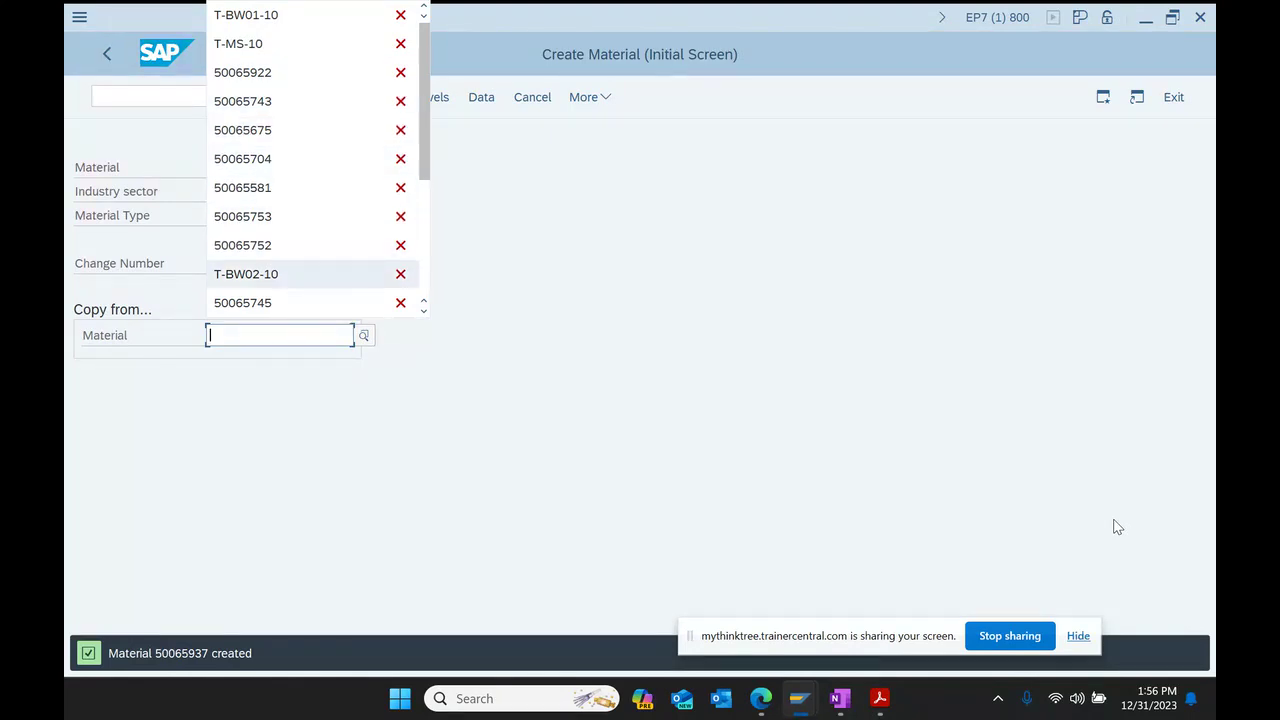
key(Return)
Step: Start the new material from T-BW02-10, accepting the preselected views and the organizational levels
key(Return)
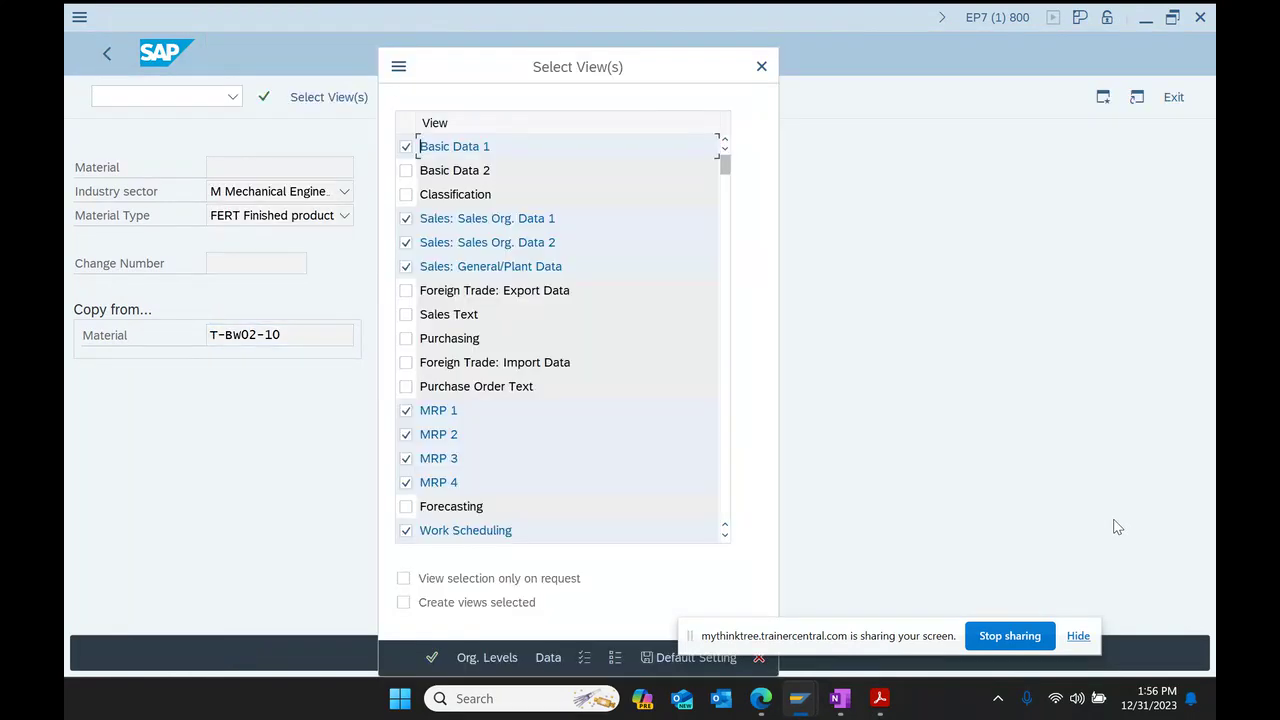
key(Return)
key(Return)
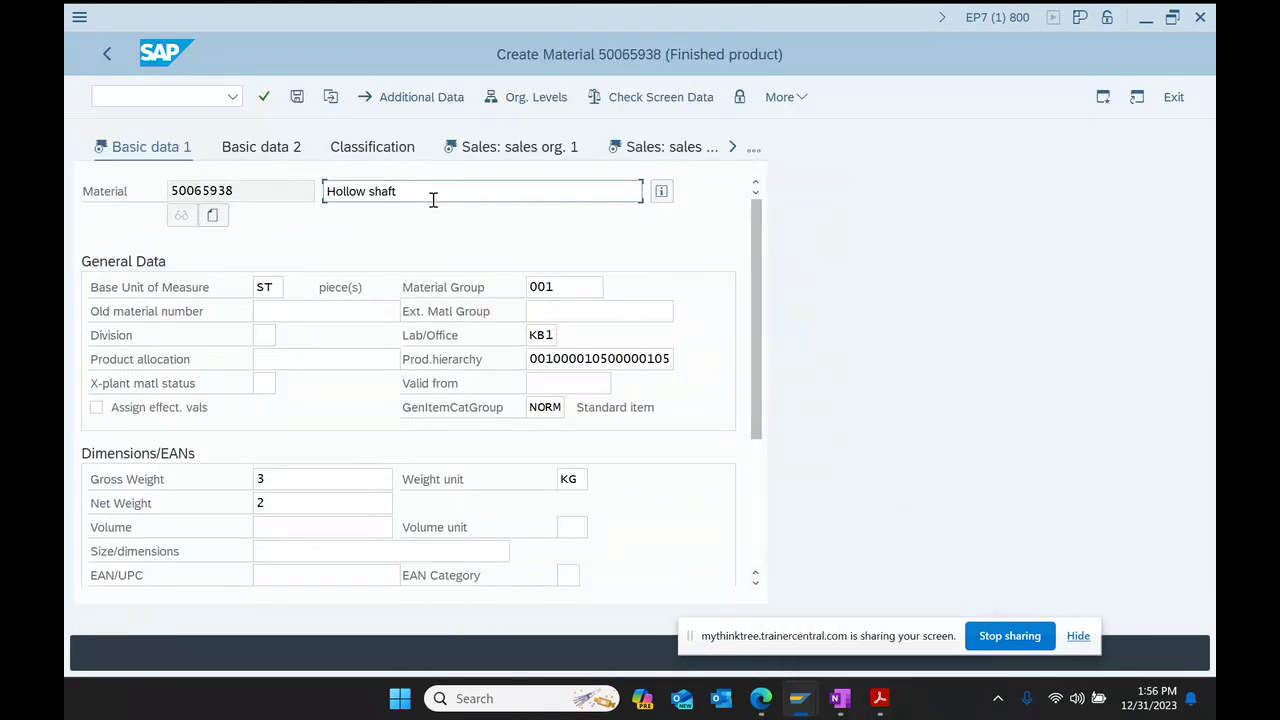
Step: Check the shaft in the PDF's variant BOM diagram and extend the new material's description to "Hollow shaft - Stainless steel"
drag(398, 192, 225, 421)
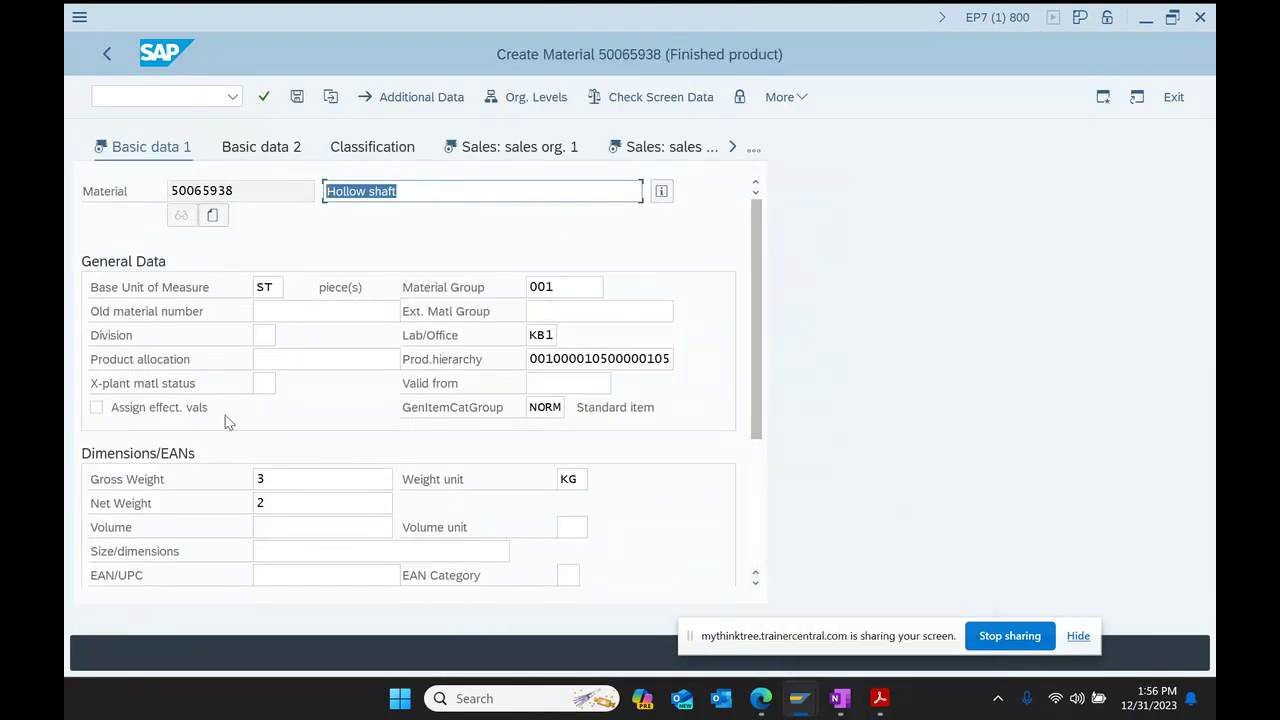
click(870, 702)
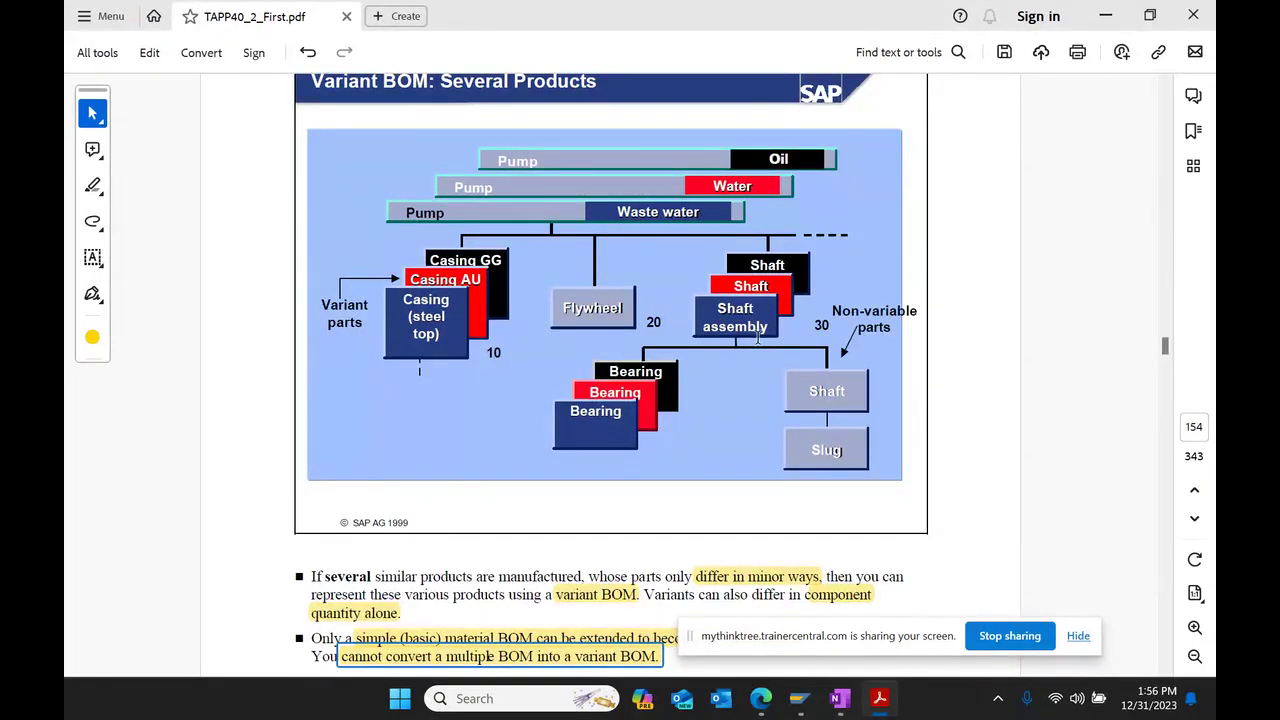
mouse_move(808, 708)
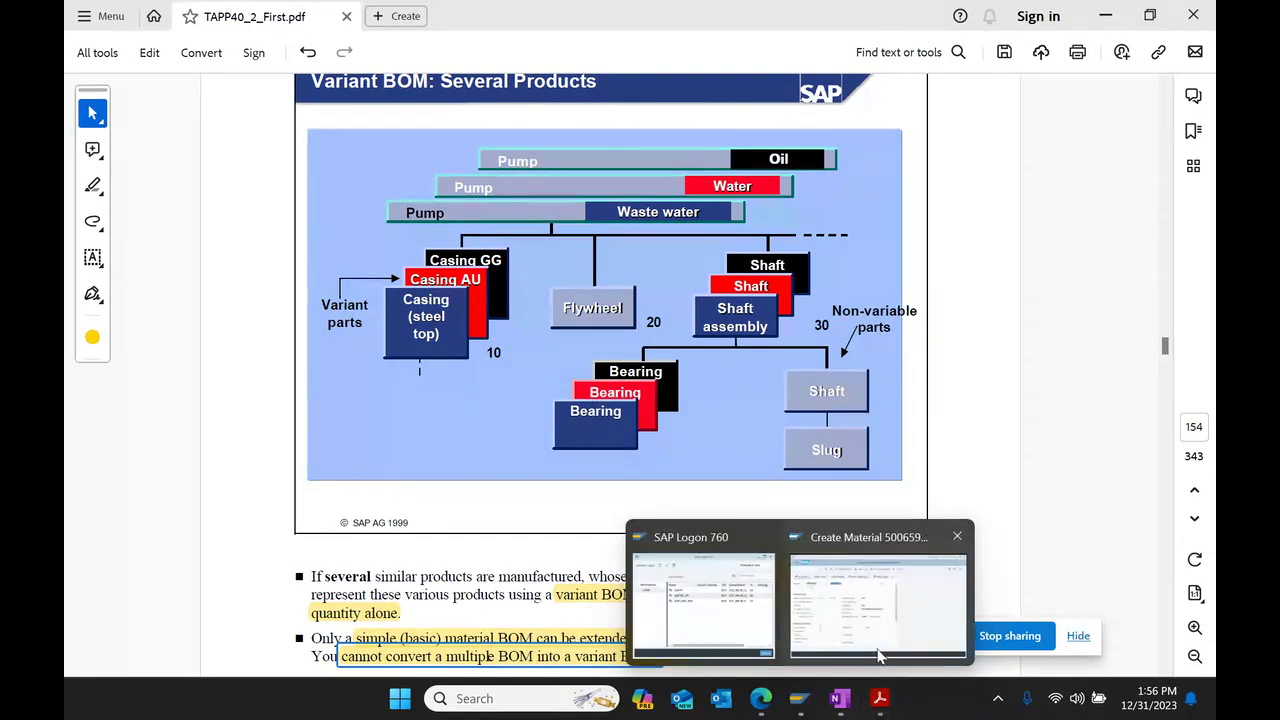
click(885, 600)
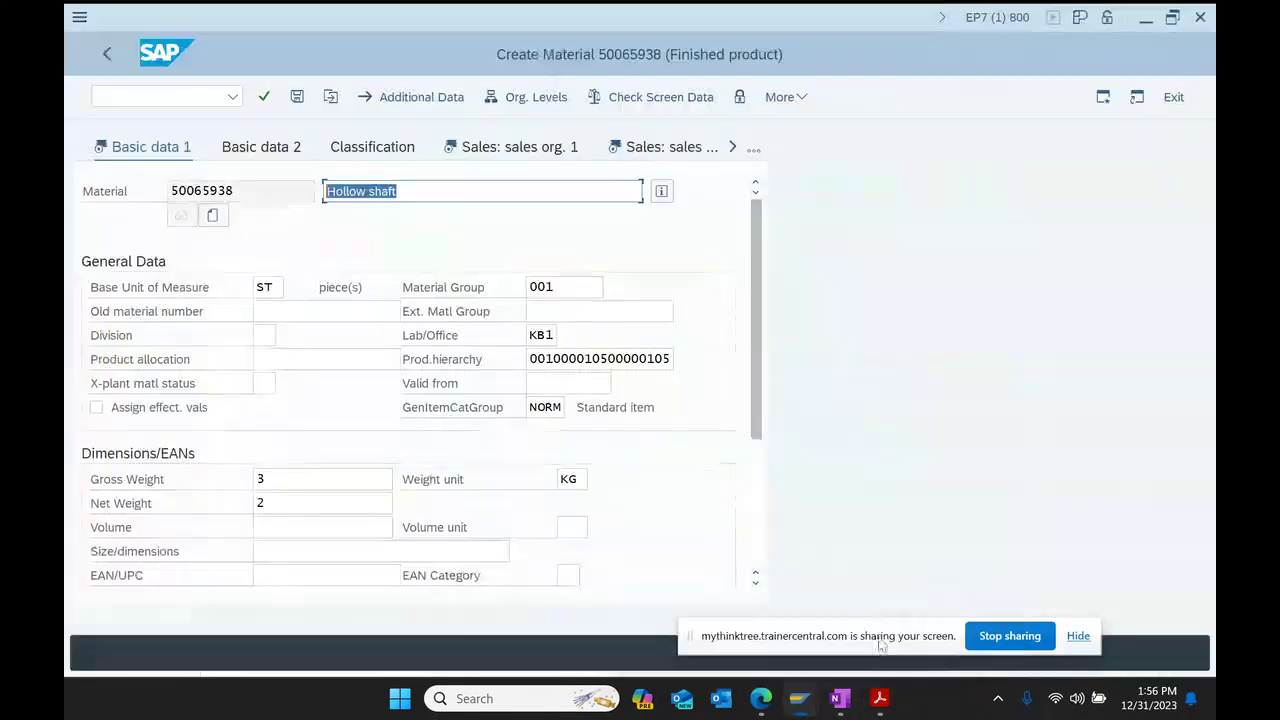
click(486, 189)
text(- )
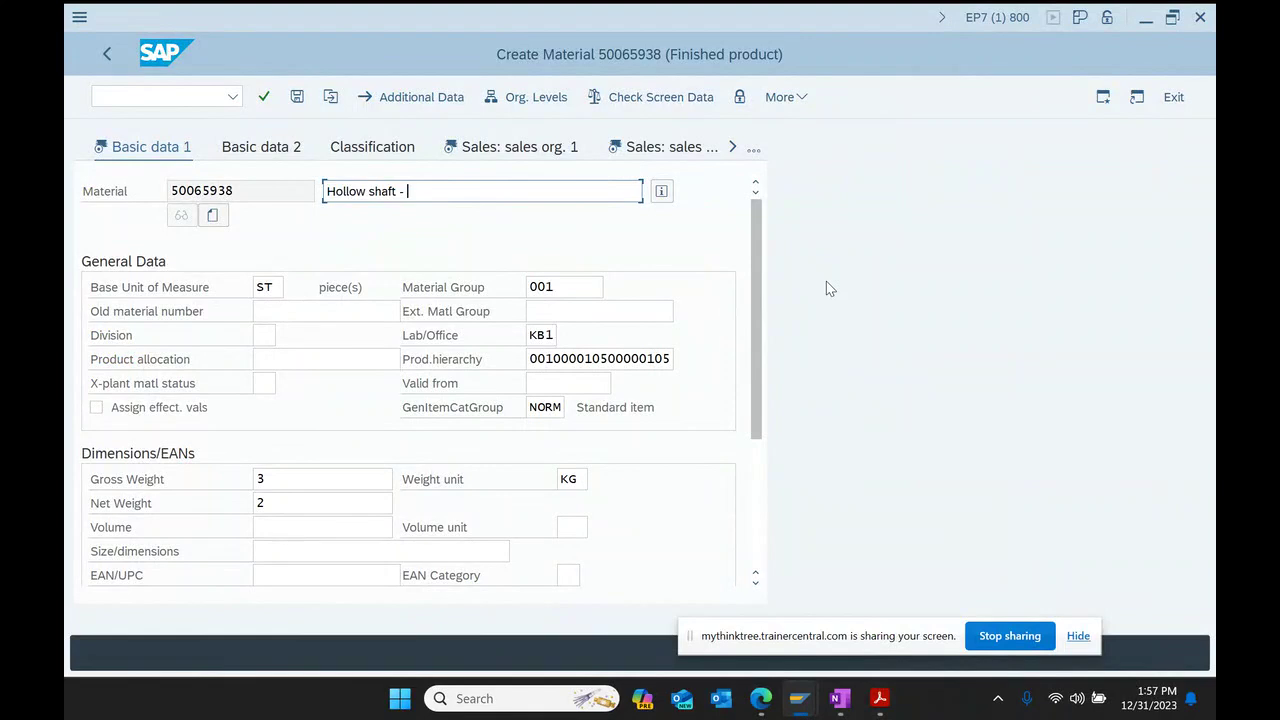
text(Stainless steel)
Step: Accept the Hollow shaft material's copied data view by view from Basic data 1 through MRP 2
key(Return)
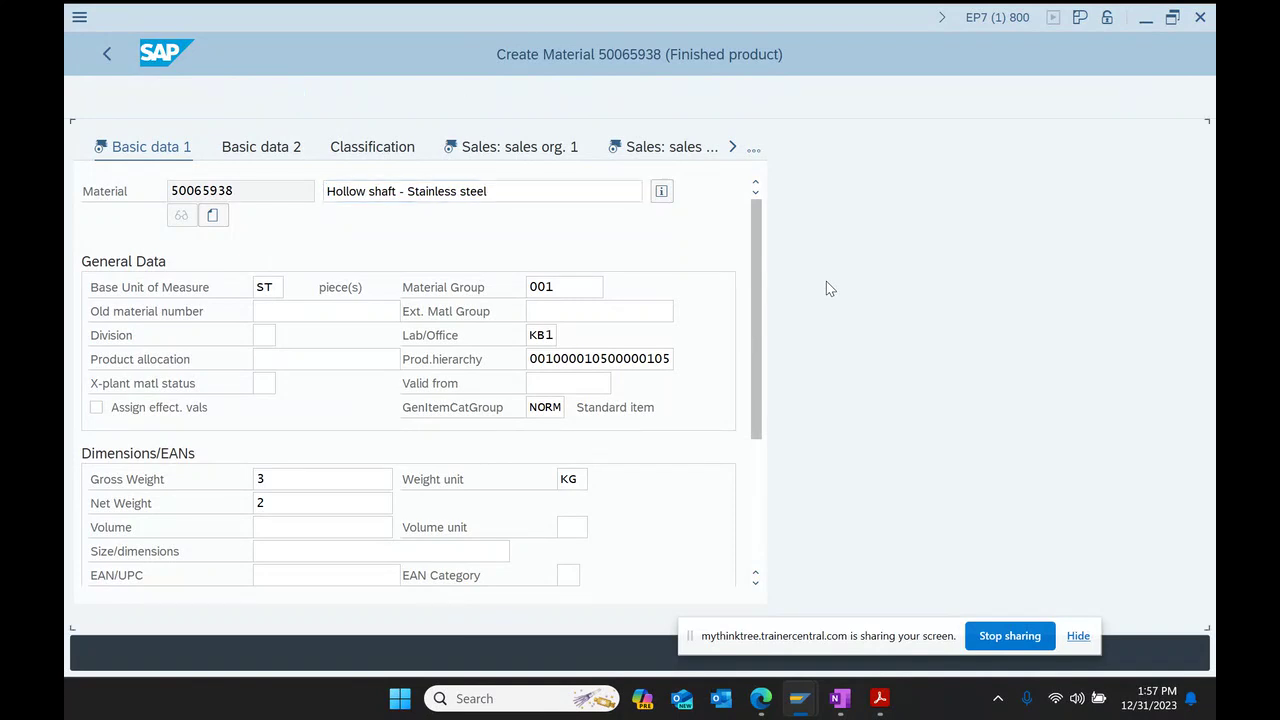
key(Return)
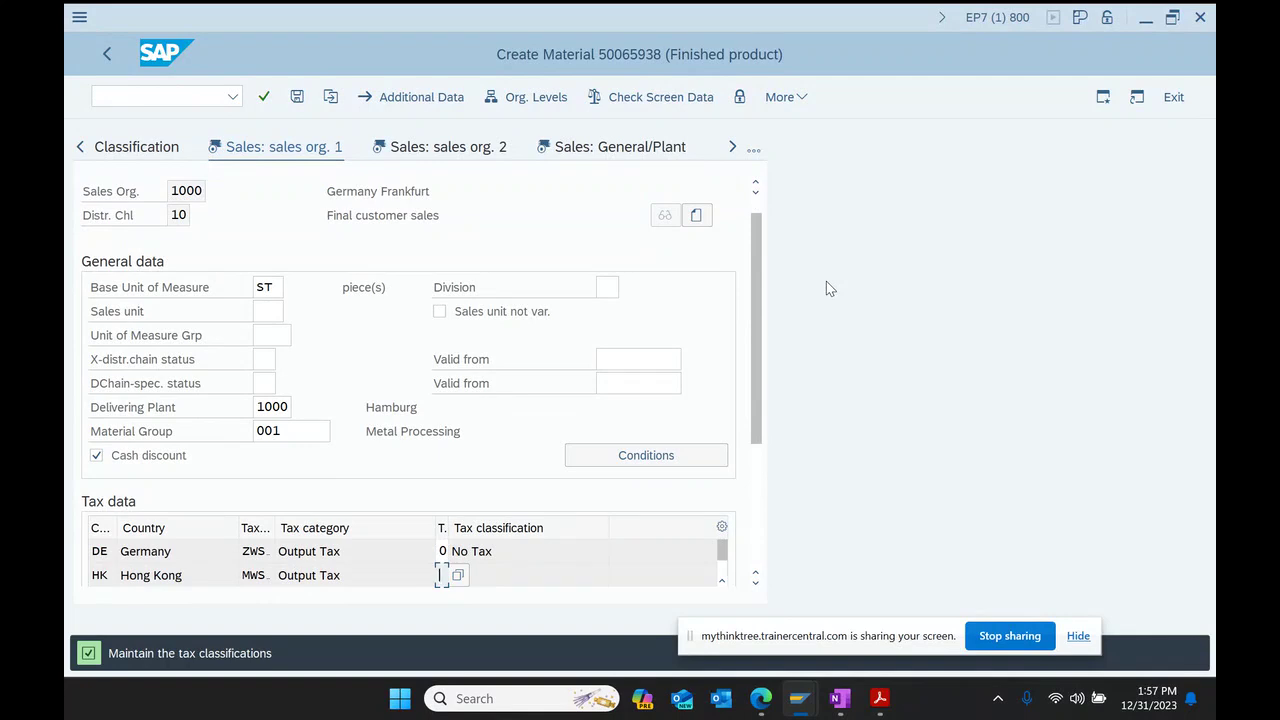
key(Return)
key(Return)
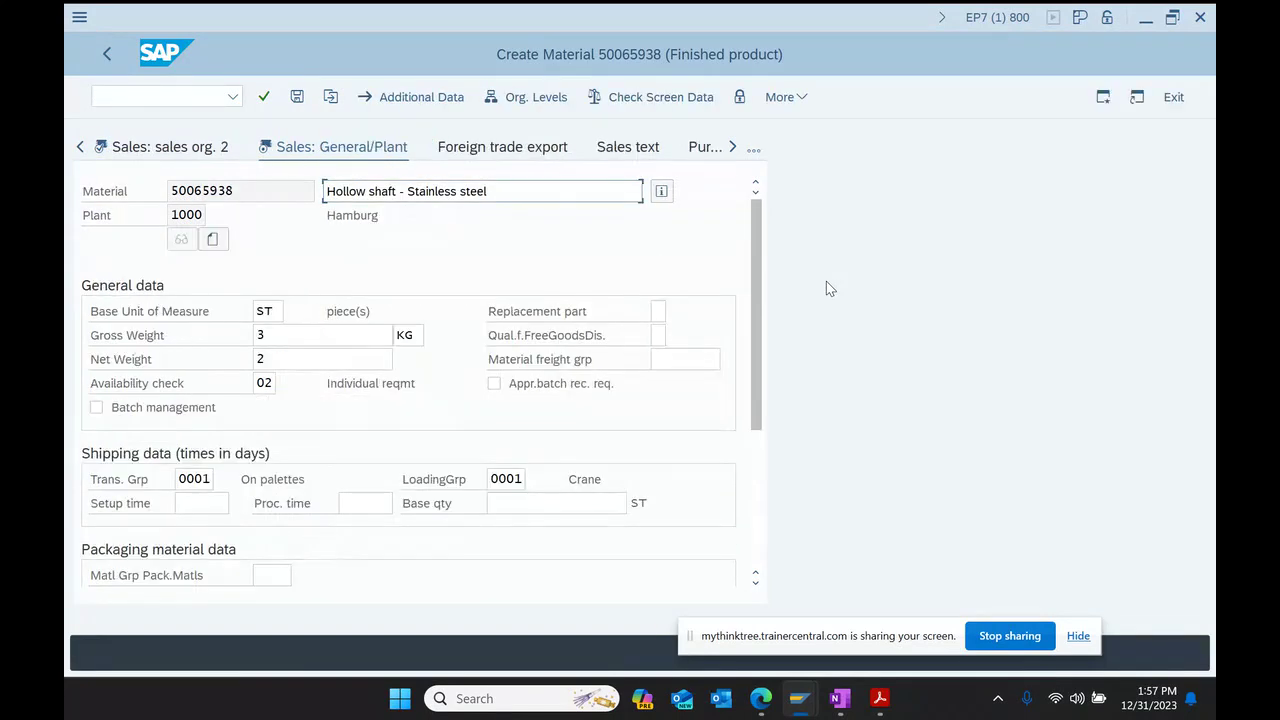
key(Return)
key(Return)
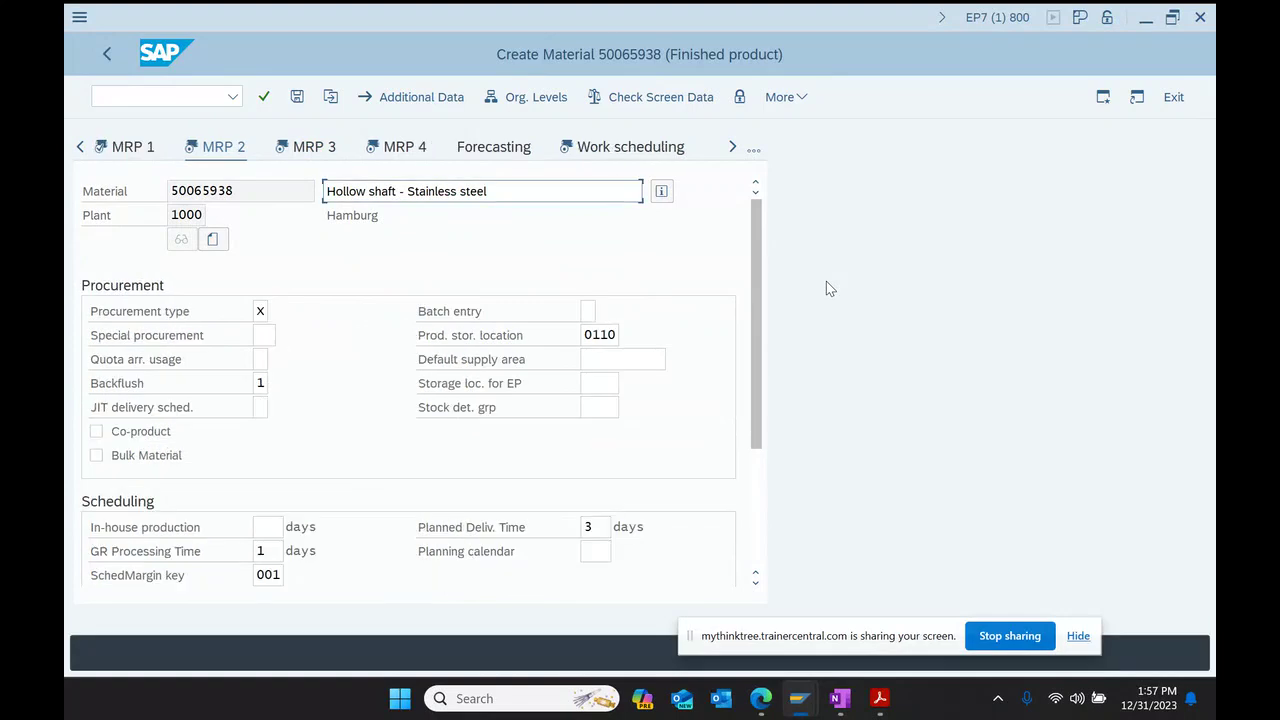
key(Return)
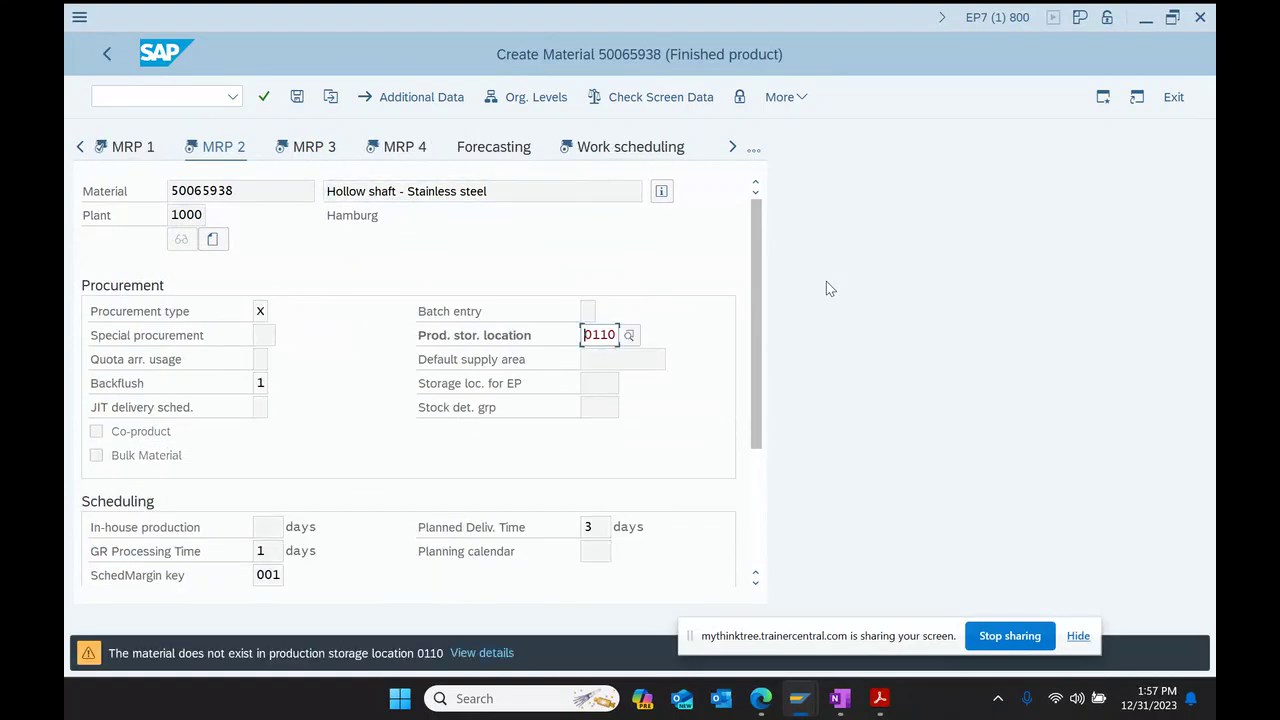
Step: Copy the Hollow shaft's material number 50065938 and continue through the remaining views to Accounting 1
drag(240, 190, 80, 211)
key(ctrl+c)
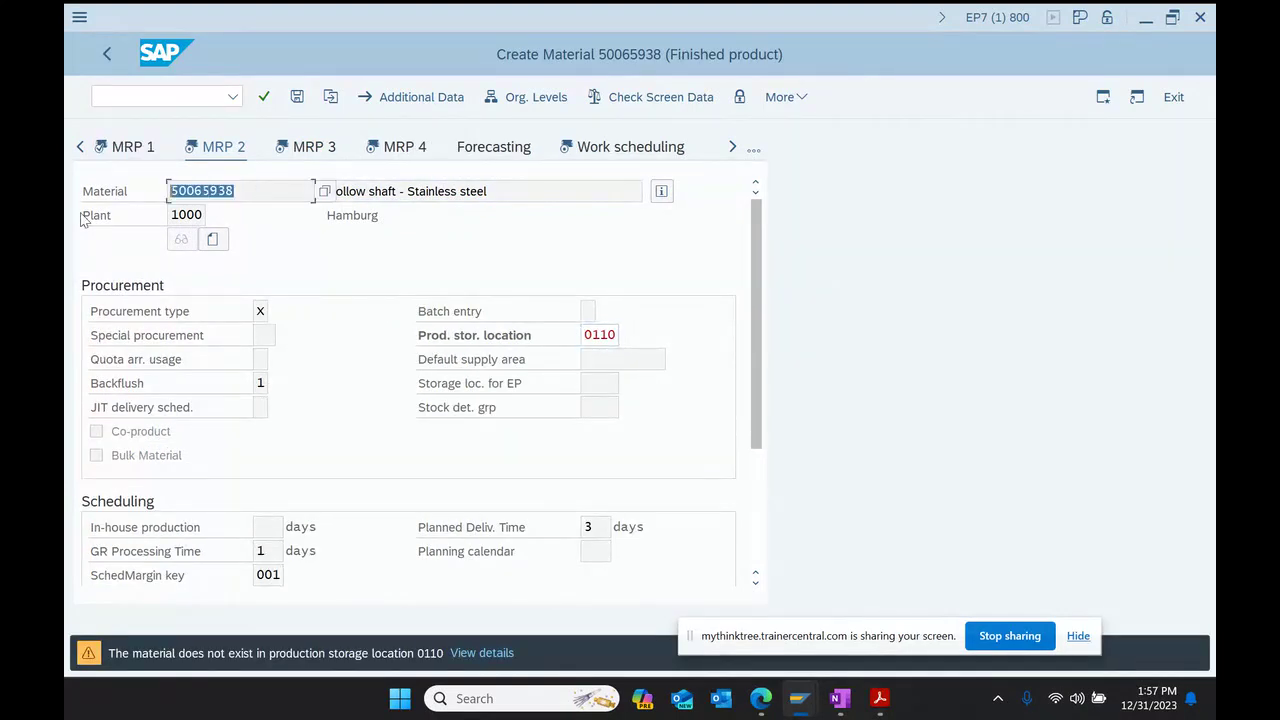
key(Return)
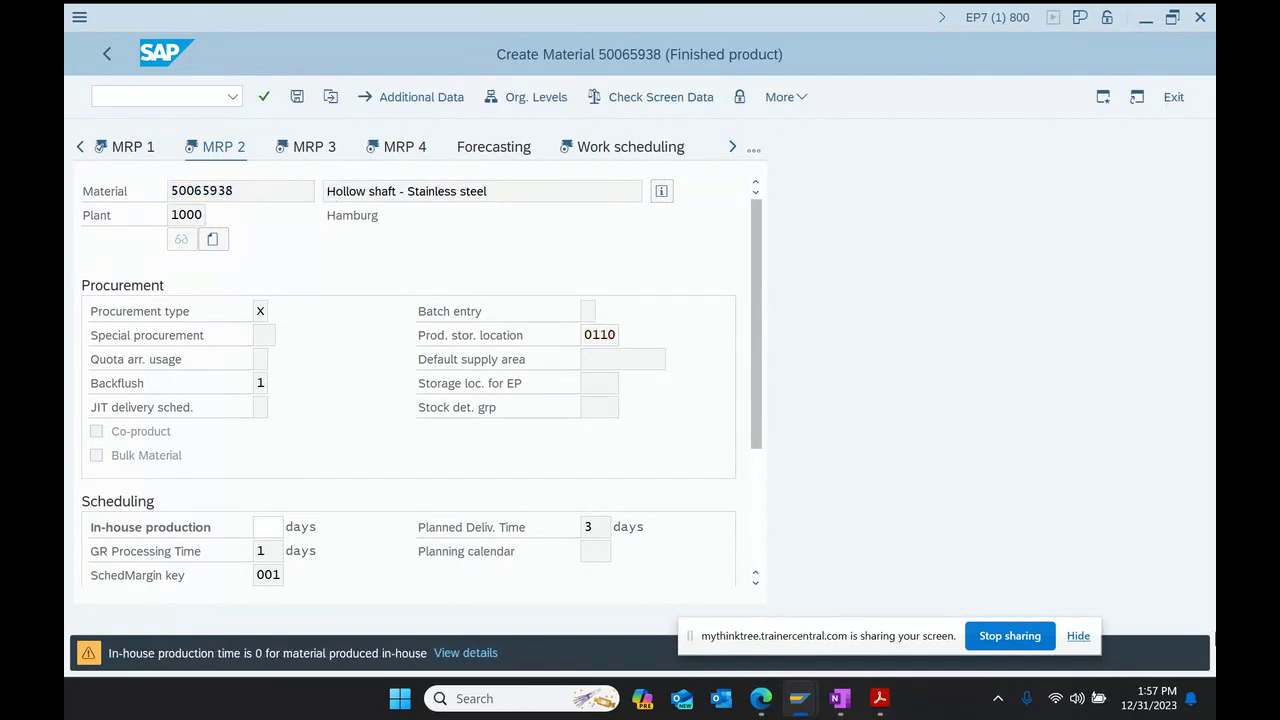
key(Return)
key(Return)
key(Return)
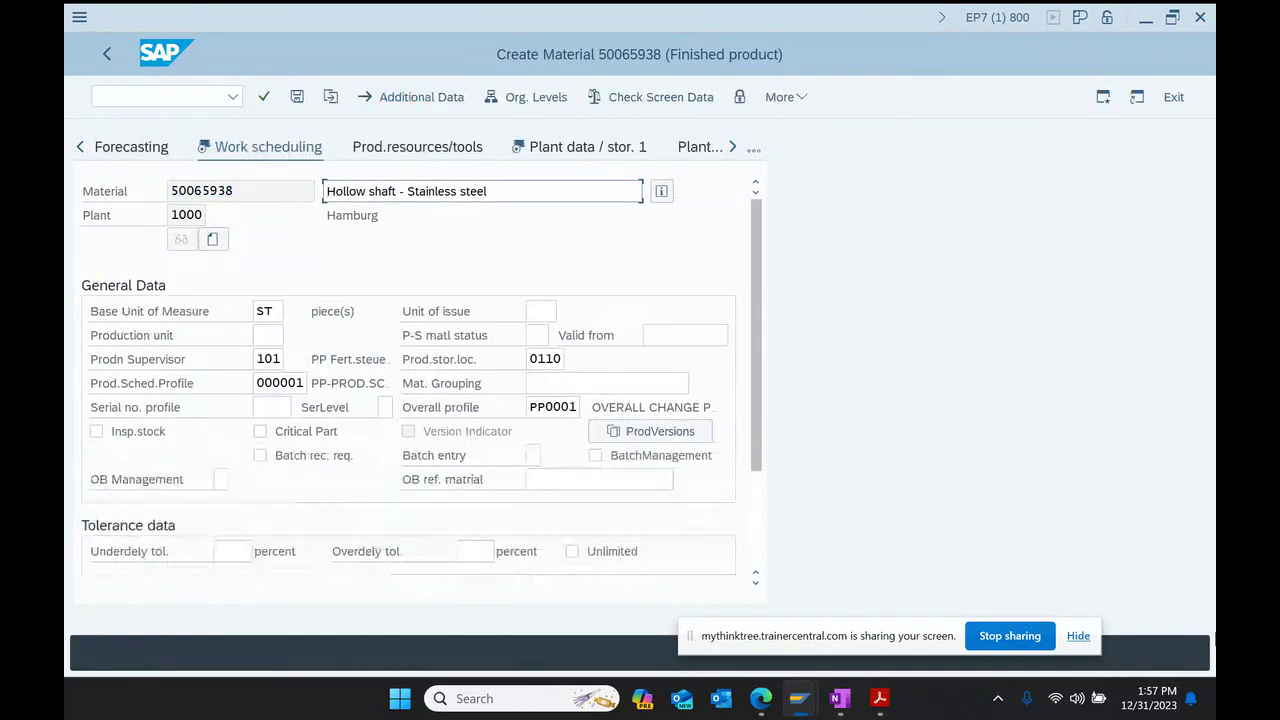
key(Return)
key(Return)
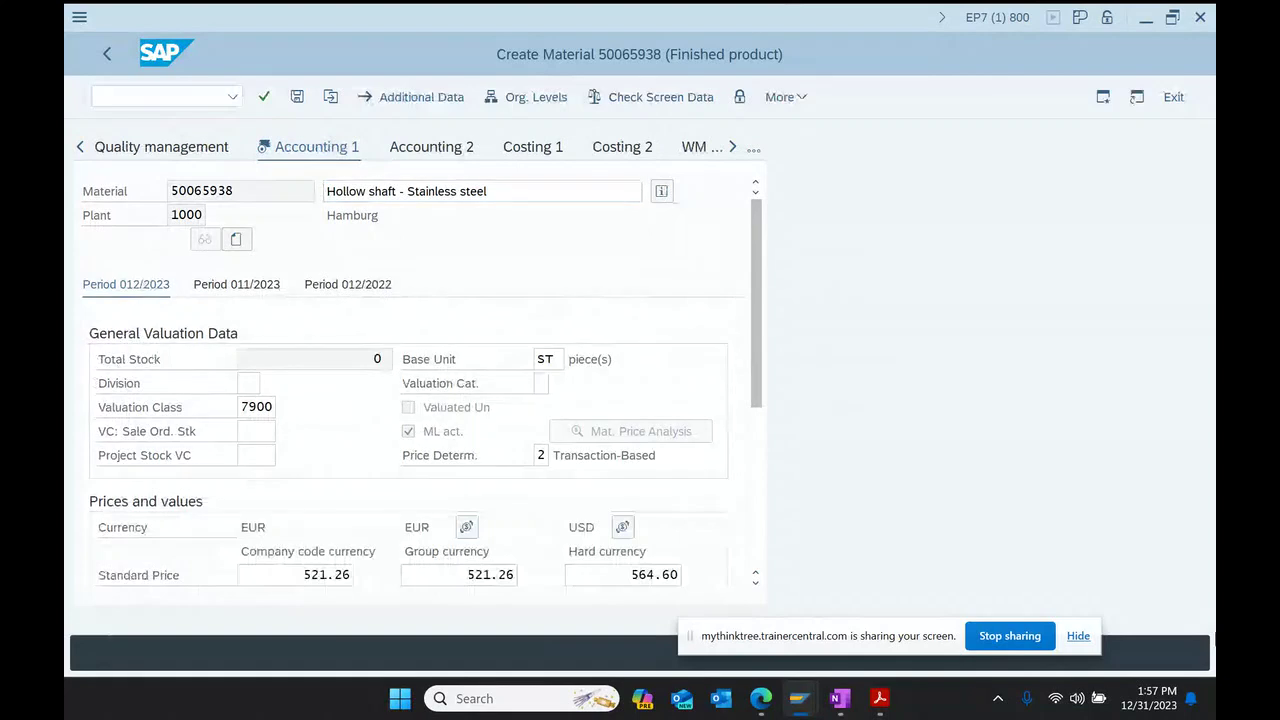
Step: Replace the Hollow shaft's valuation class with the first of the possible entries and save the material
key(Return)
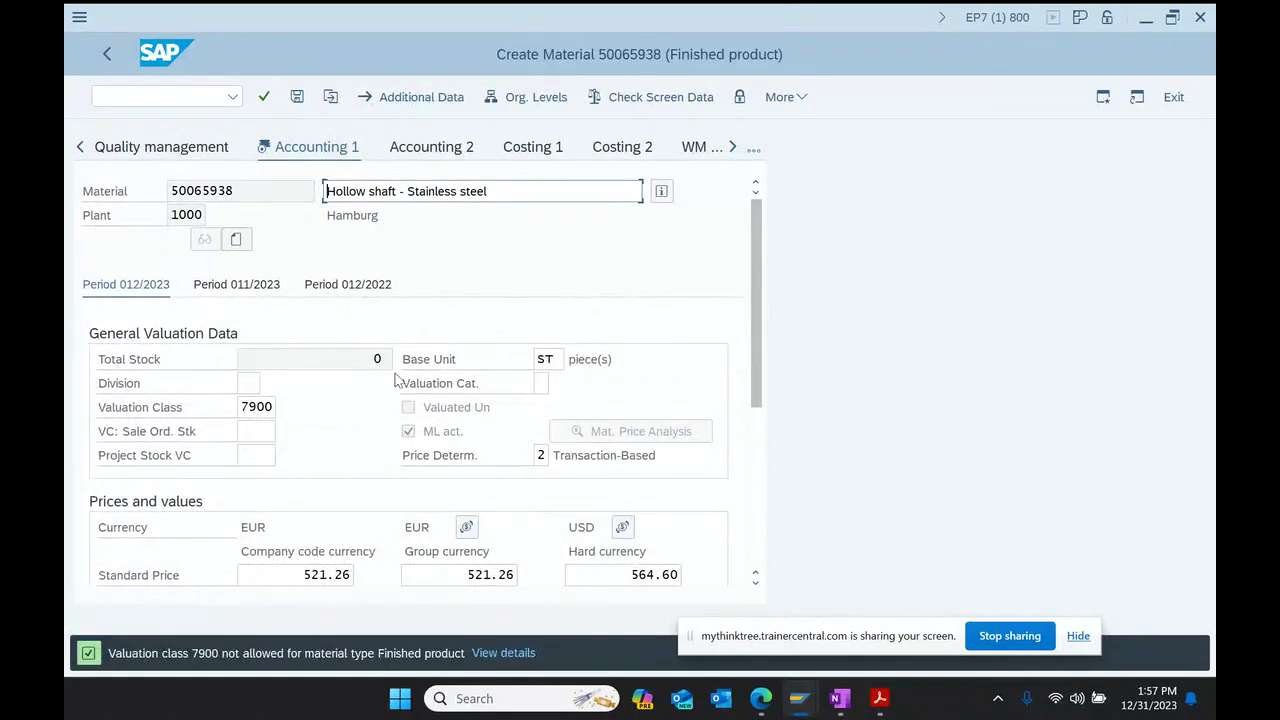
click(299, 98)
click(274, 406)
click(286, 406)
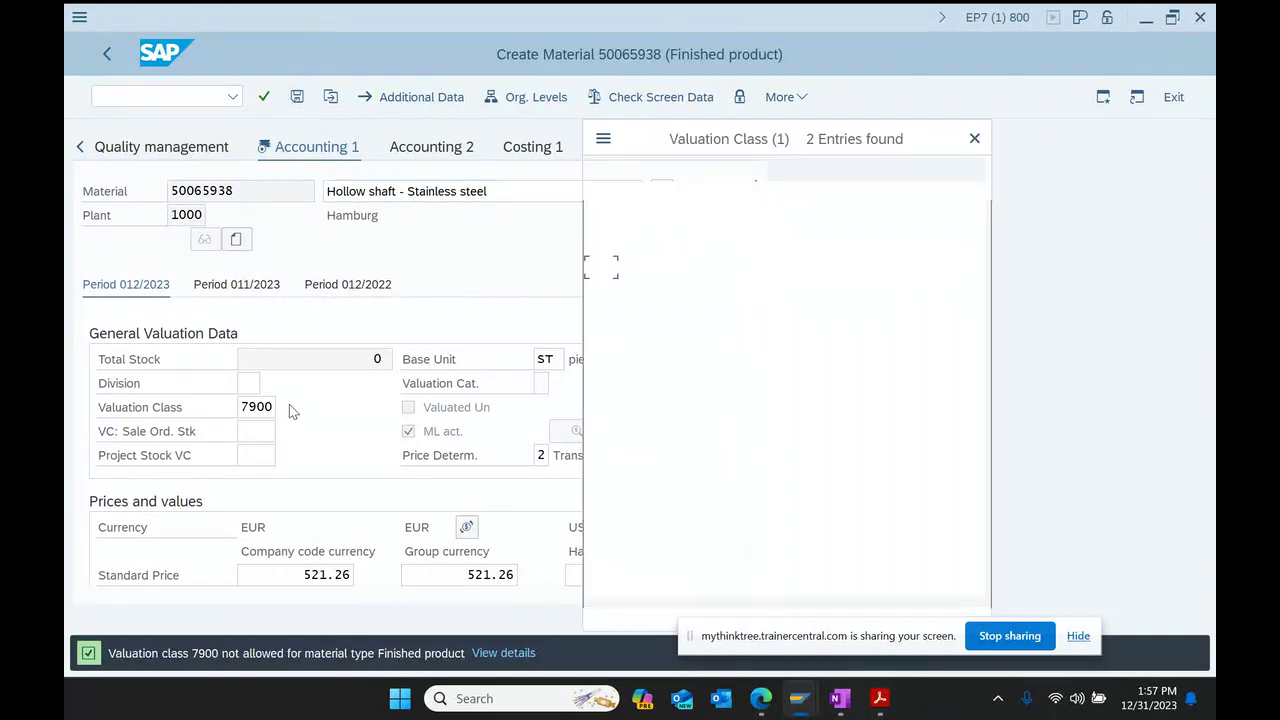
double_click(659, 270)
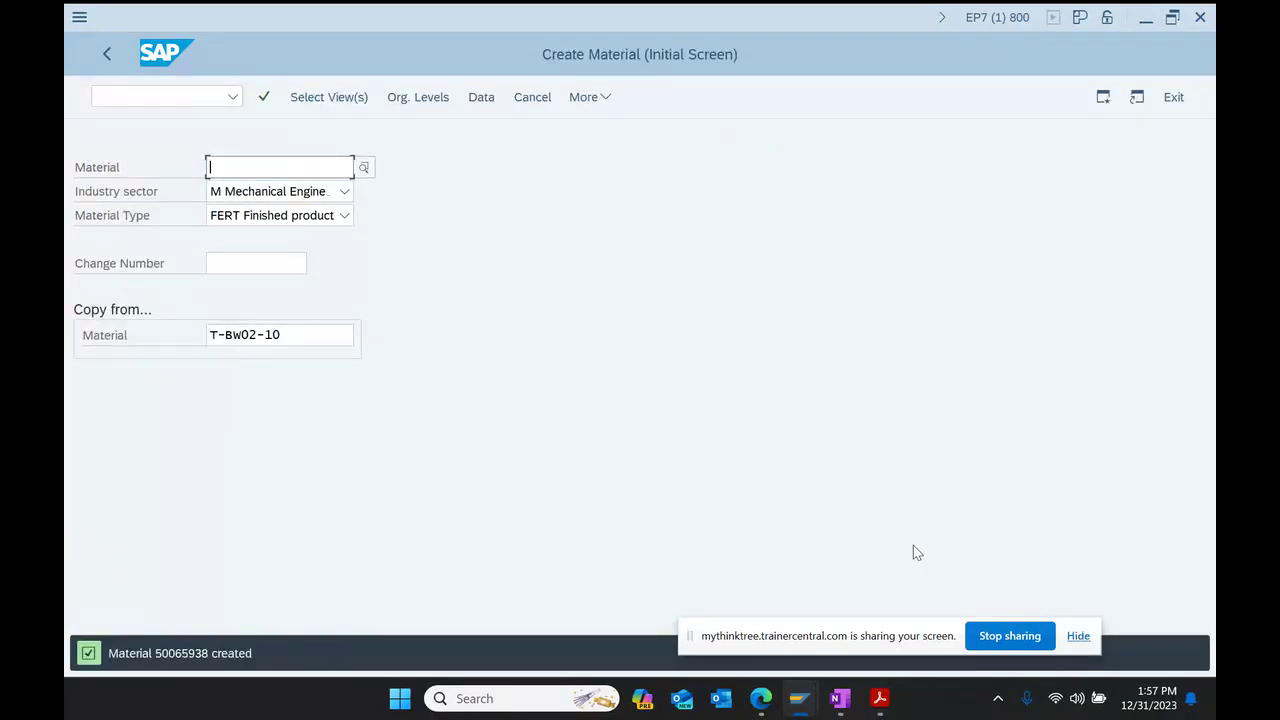
Step: Switch to OneNote and record the line item "Hollow shaft - SS - 50065938" under Flywheel, pasting the copied material number
click(840, 698)
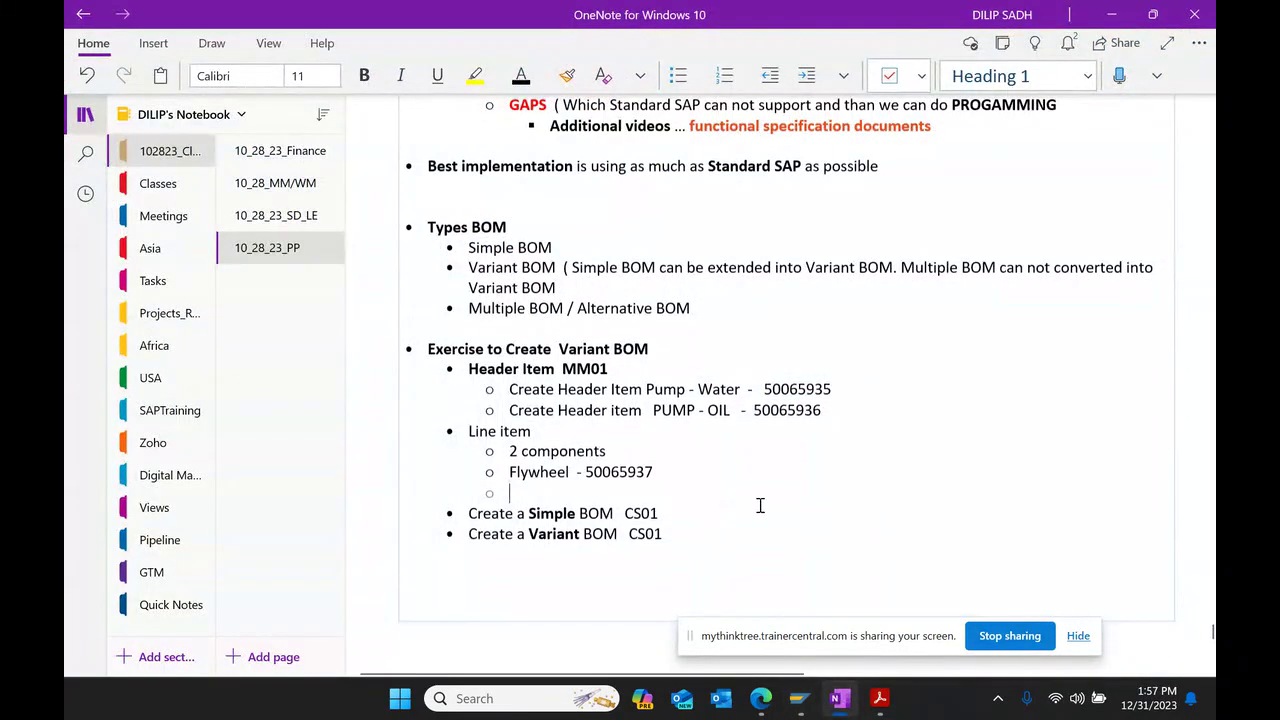
text(Holo)
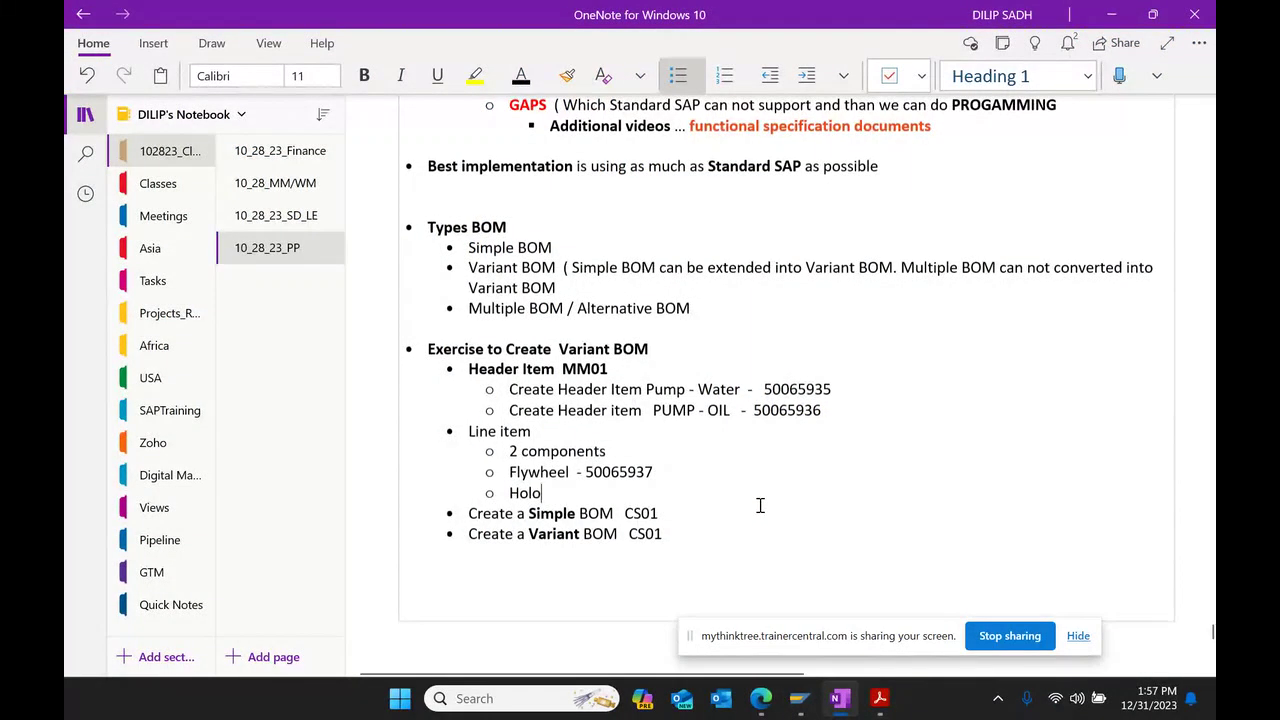
key(BackSpace)
text(low sha)
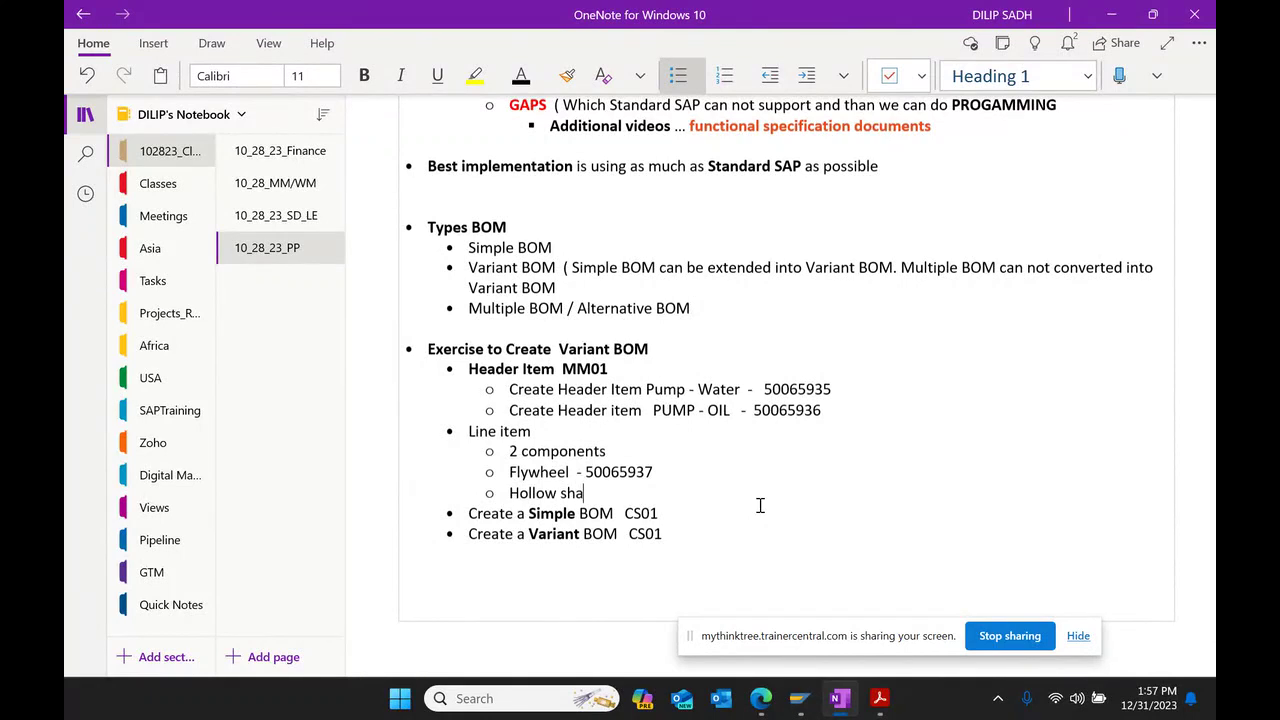
text(ft  - SS  -)
key(ctrl+v)
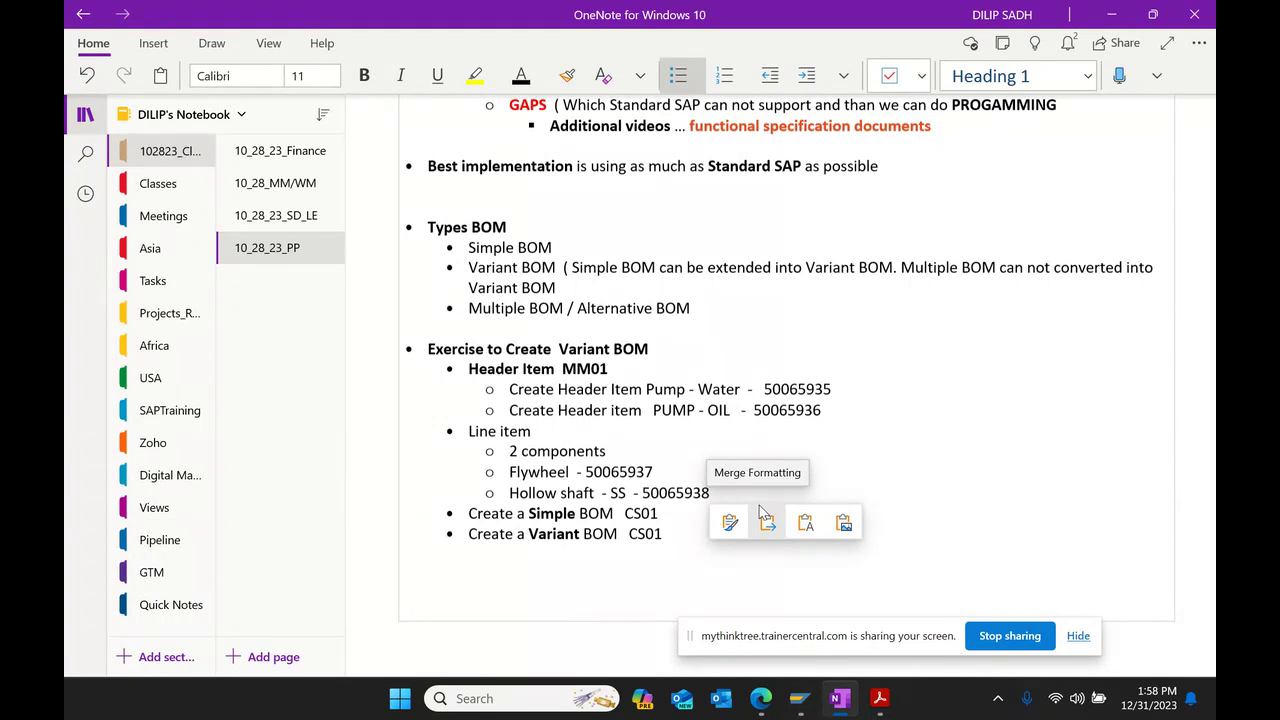
Step: Add another line item below it for the second hollow shaft, marked "AU"
key(Return)
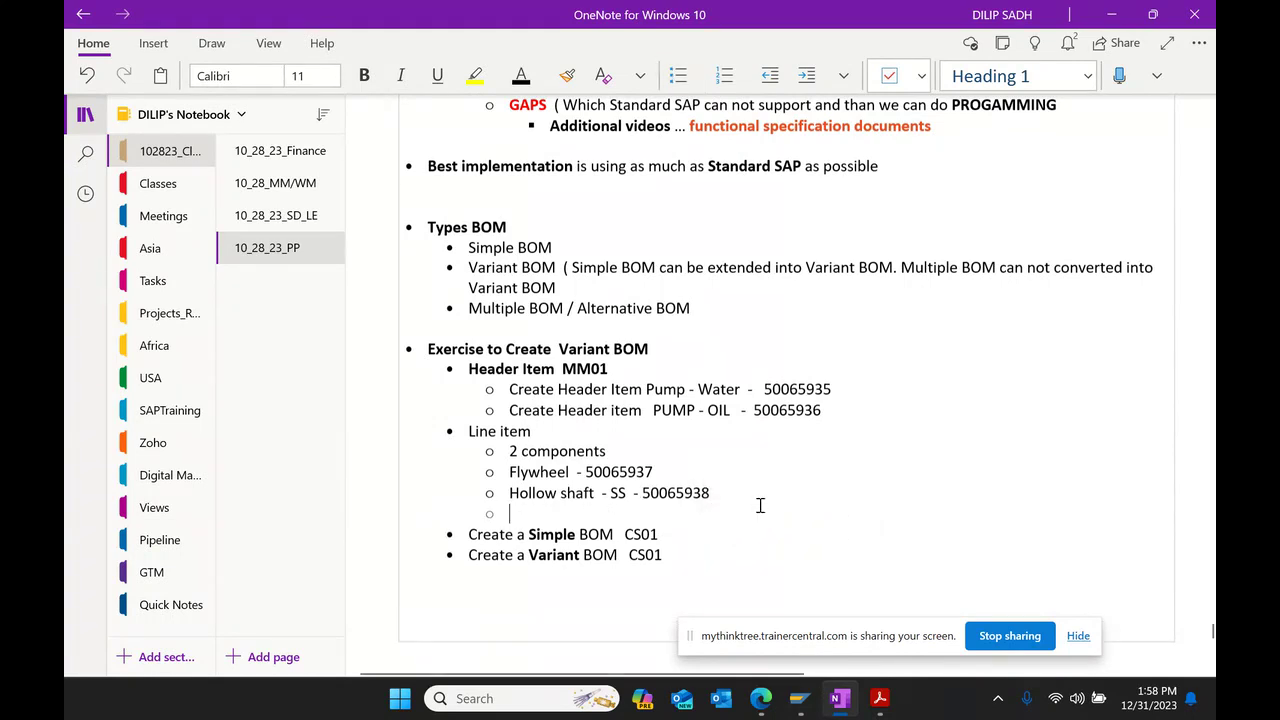
text(hOL)
key(BackSpace)
key(BackSpace)
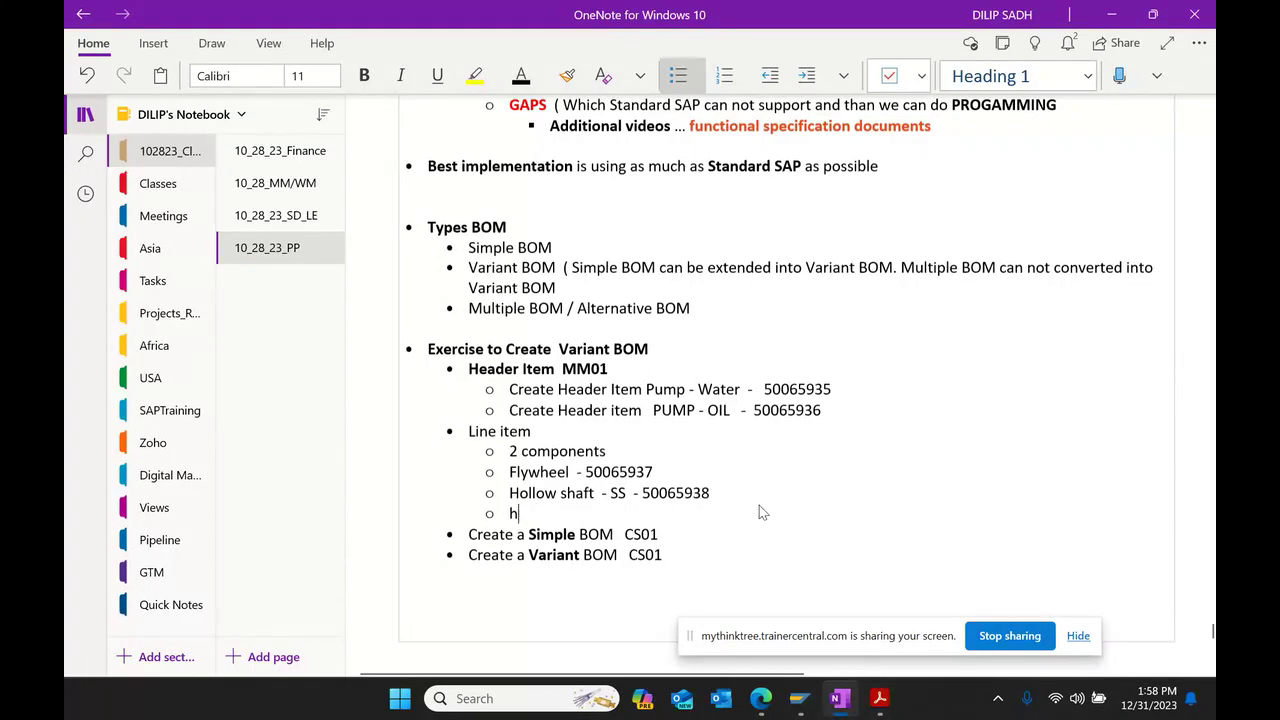
key(BackSpace)
text(Hollo)
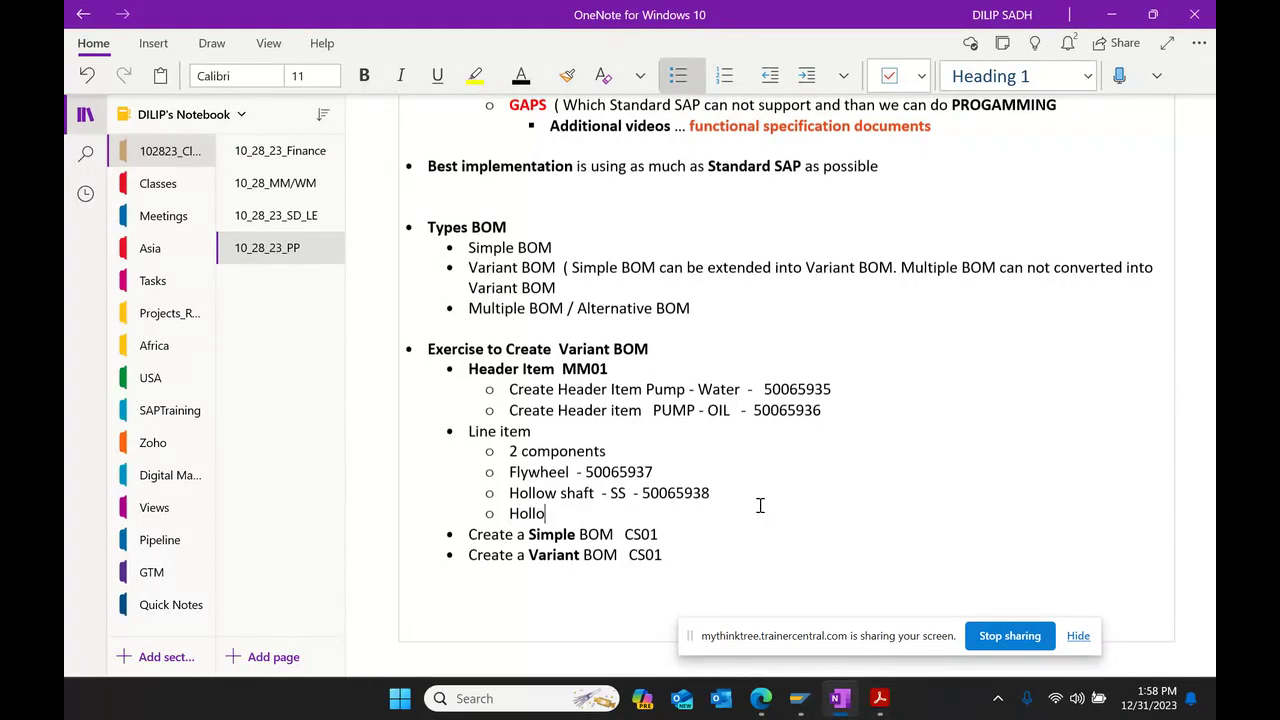
text( shafat)
text(- AU)
Step: Correct the spelling of the new line item so it reads "Hollow shaft - AU"
right_click(577, 516)
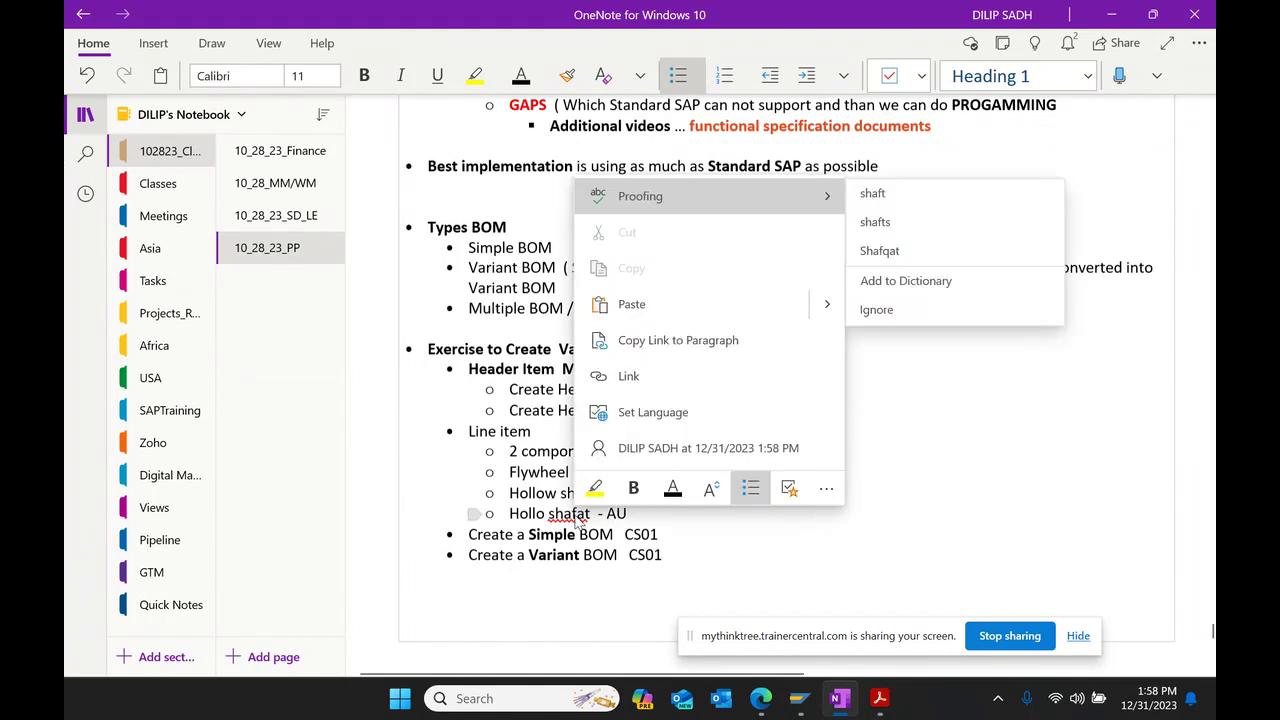
click(872, 193)
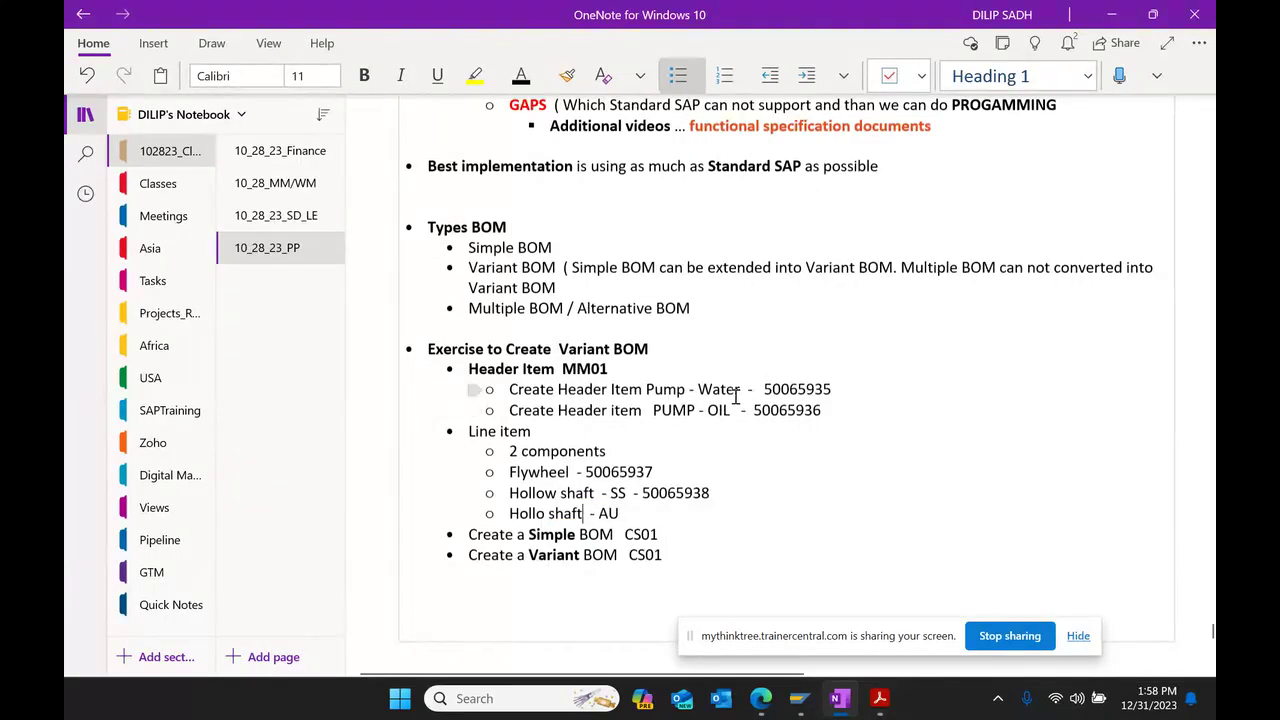
drag(508, 514, 651, 514)
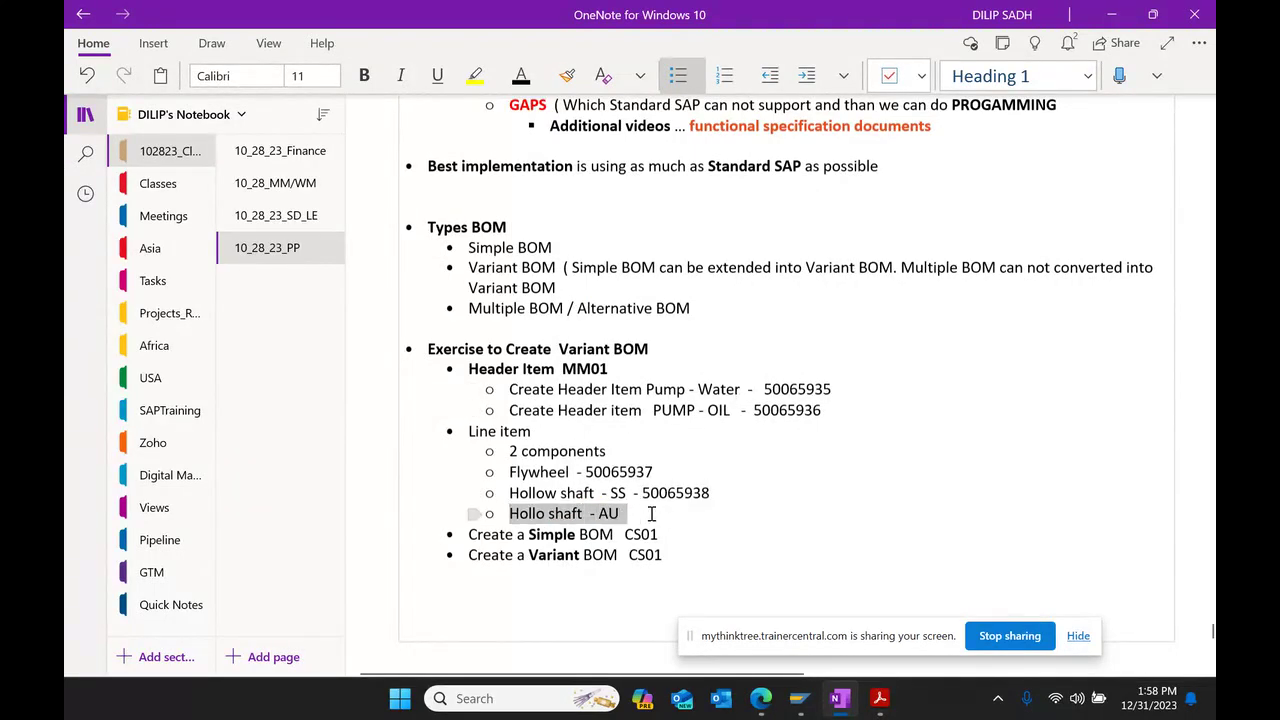
click(546, 514)
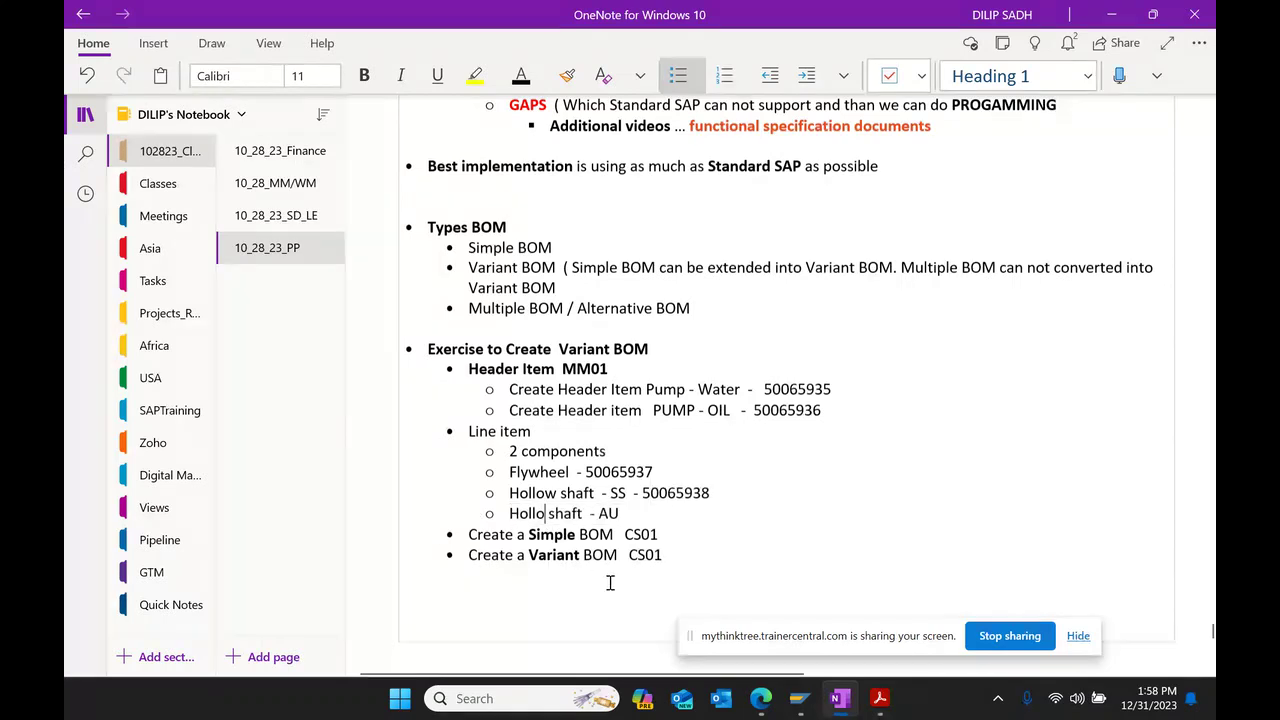
text(w)
key(BackSpace)
text(w)
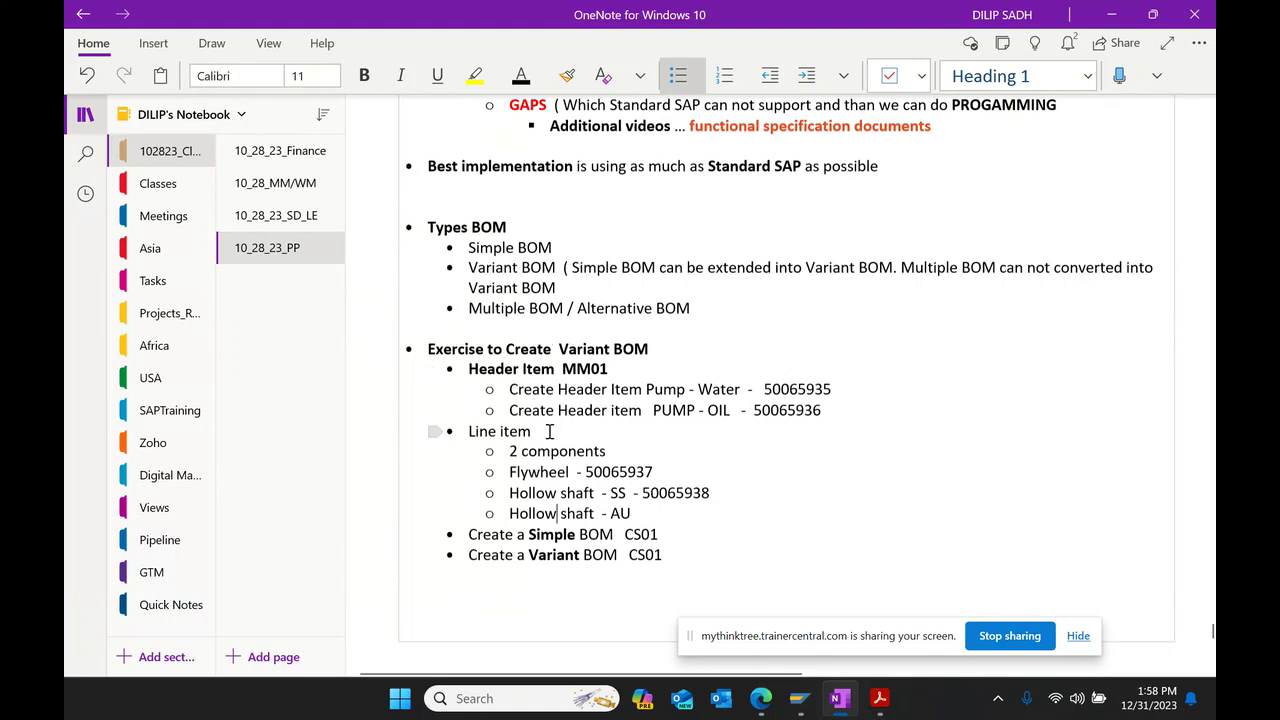
Step: Make the "Line item" heading in the variant BOM exercise bold
drag(538, 431, 469, 435)
click(523, 406)
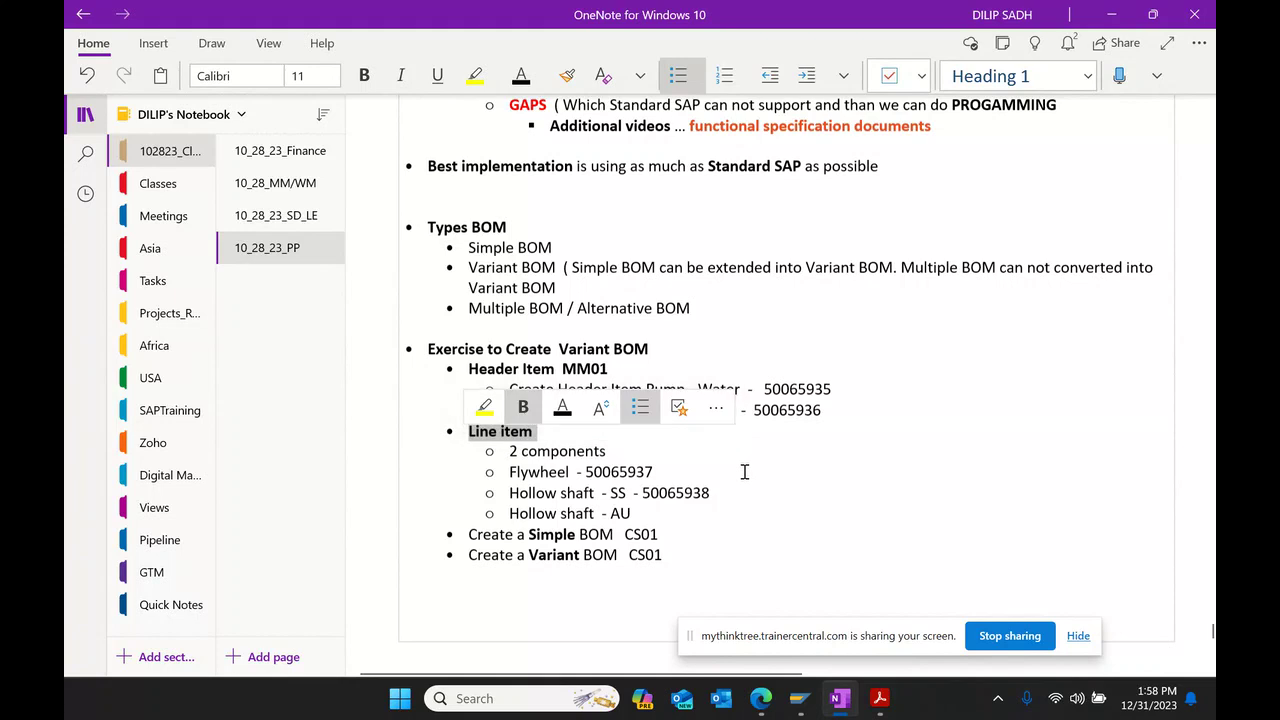
click(838, 482)
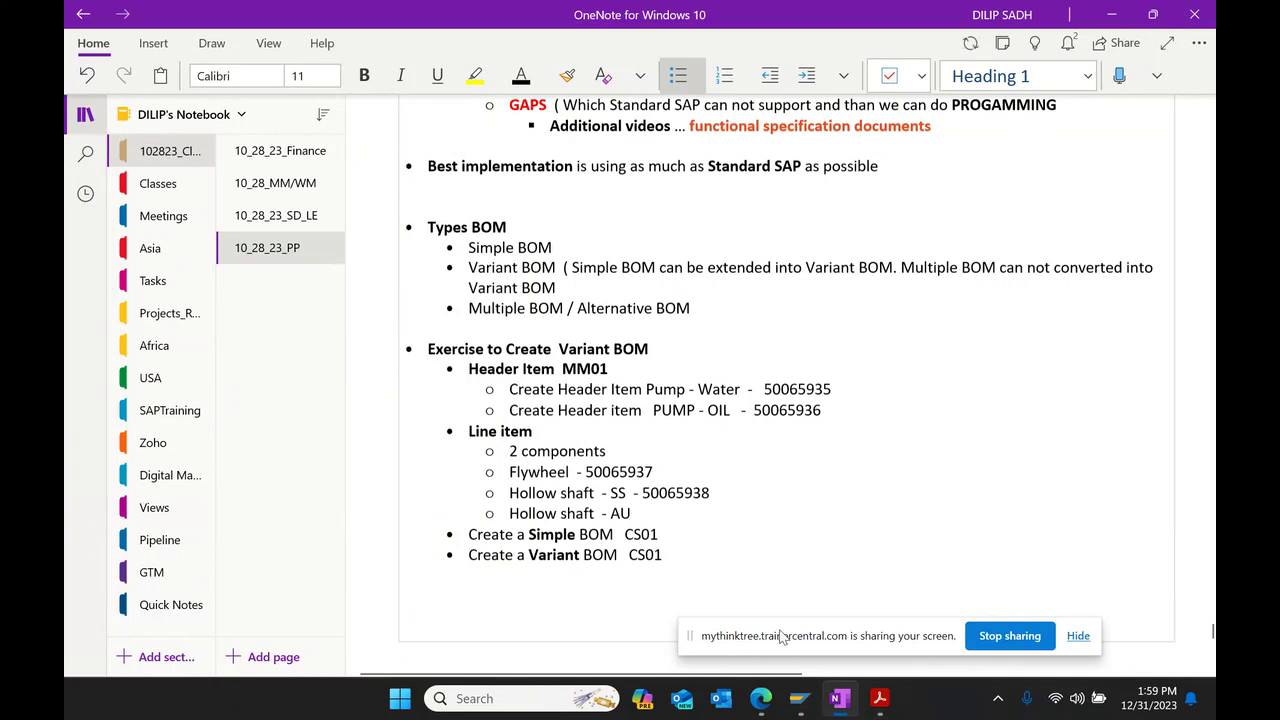
mouse_move(797, 703)
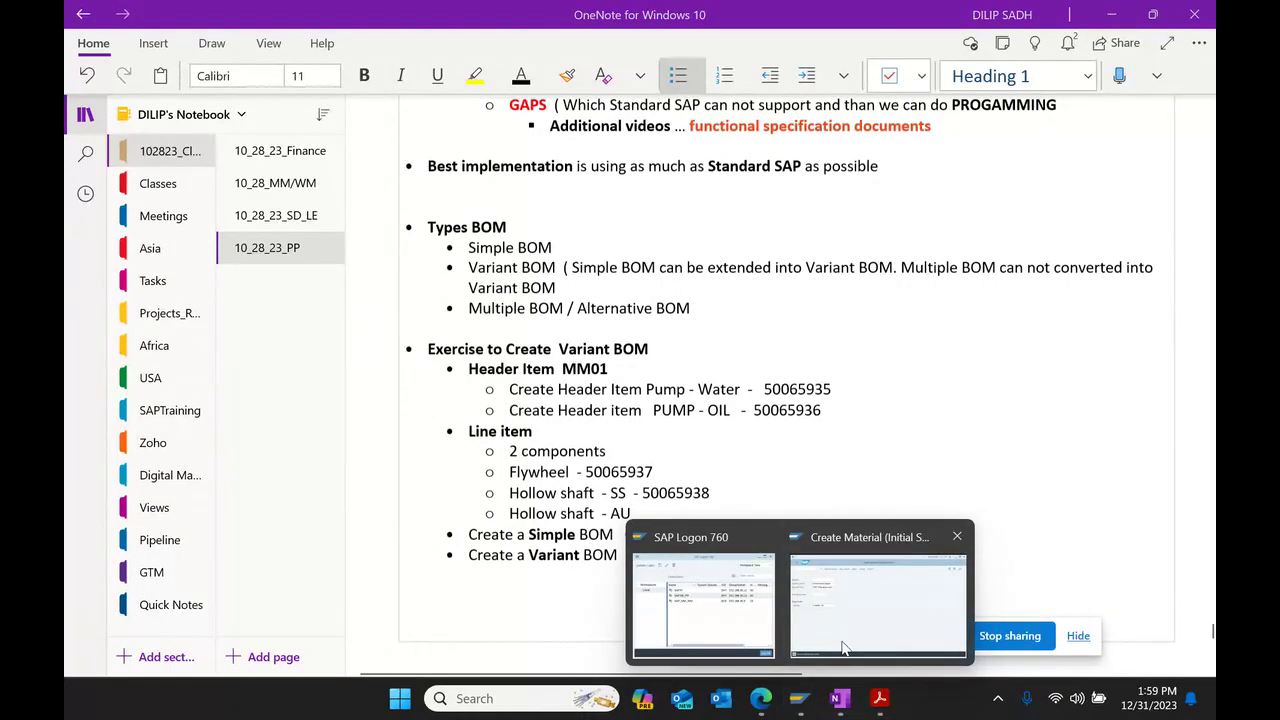
click(860, 620)
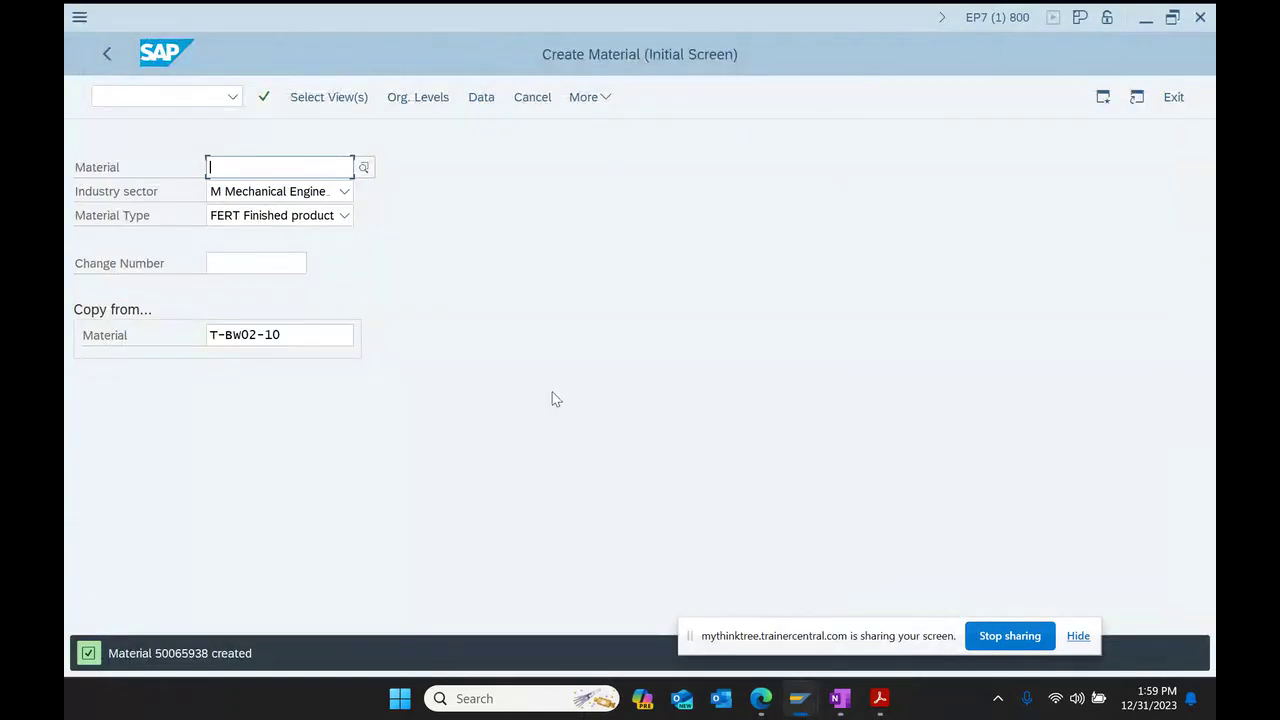
click(836, 700)
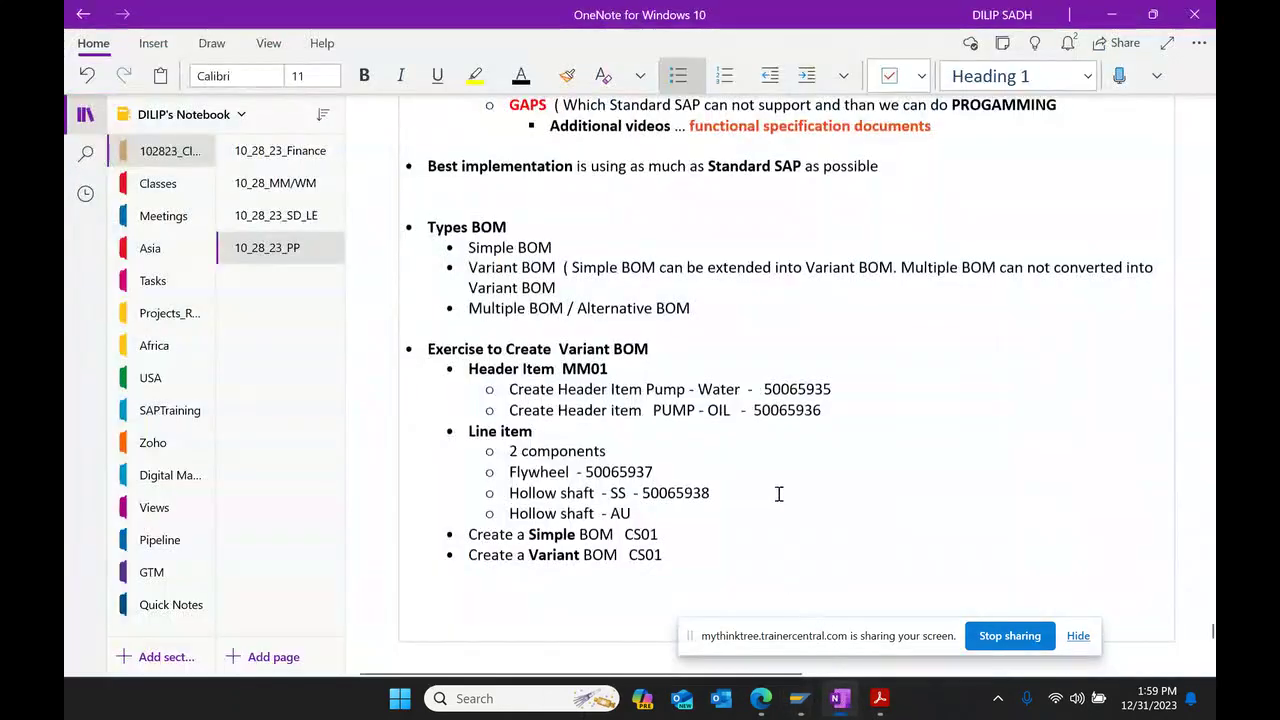
click(868, 612)
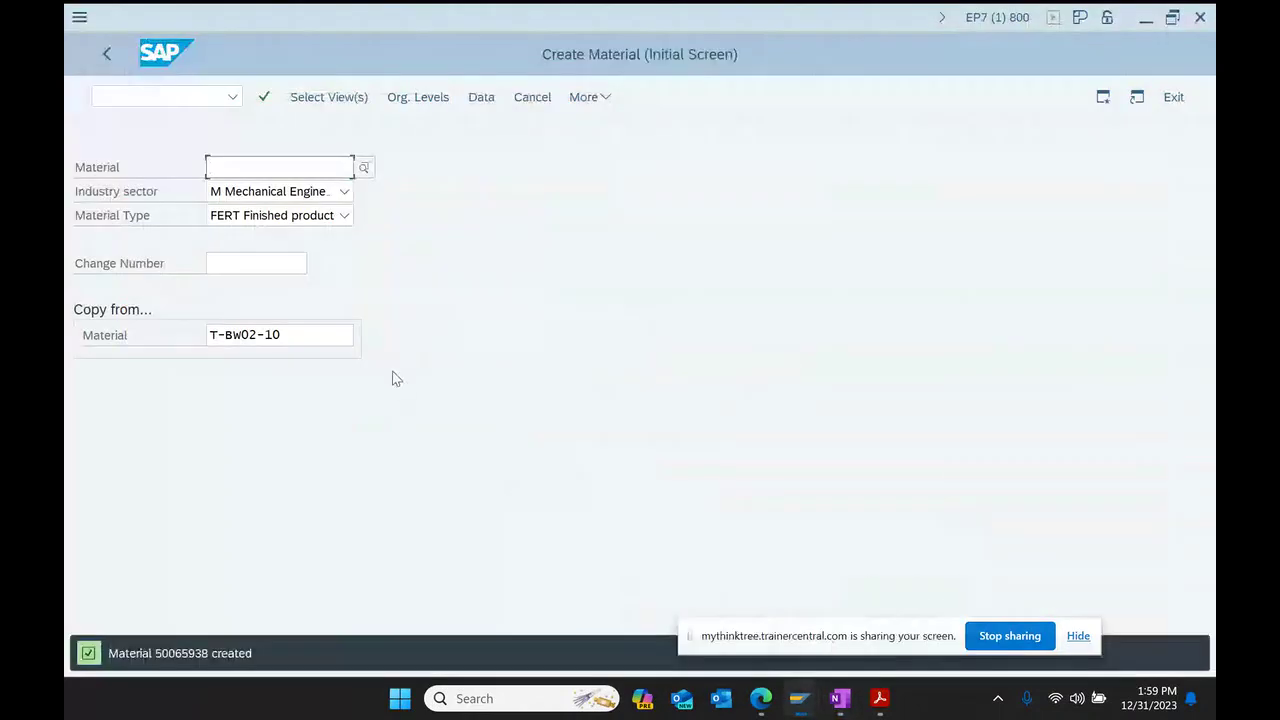
text(50065938)
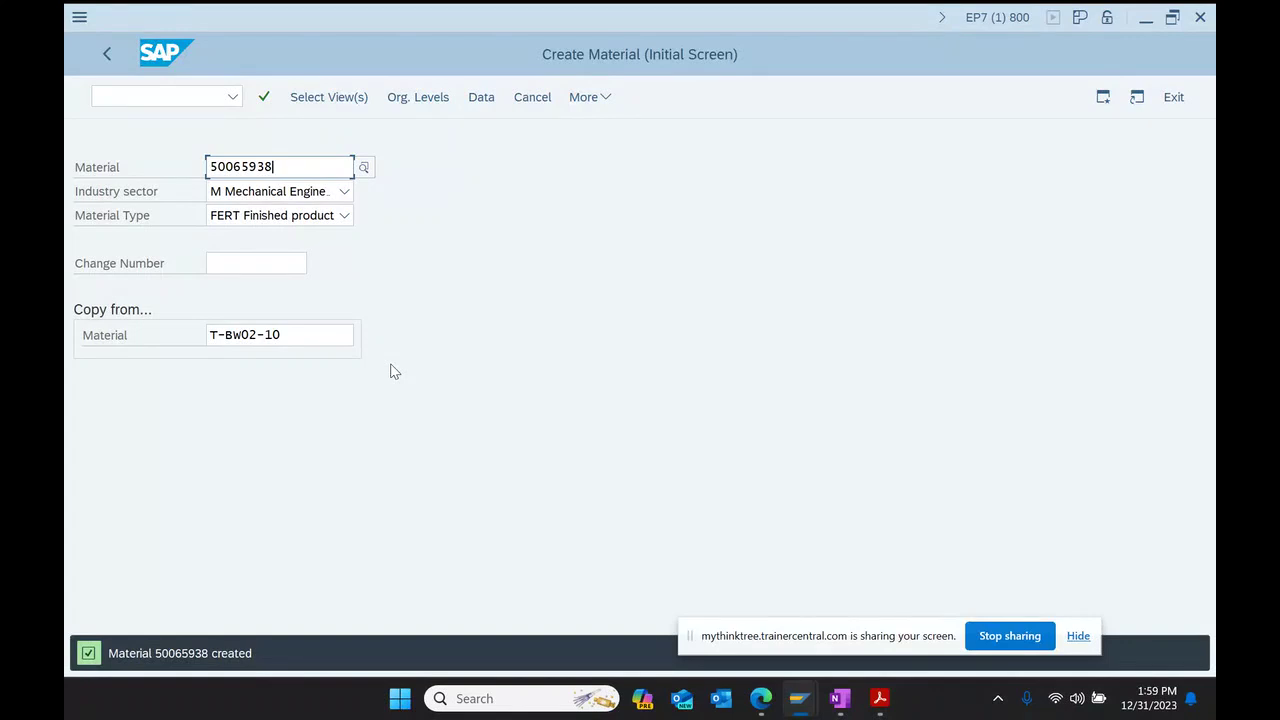
key(Return)
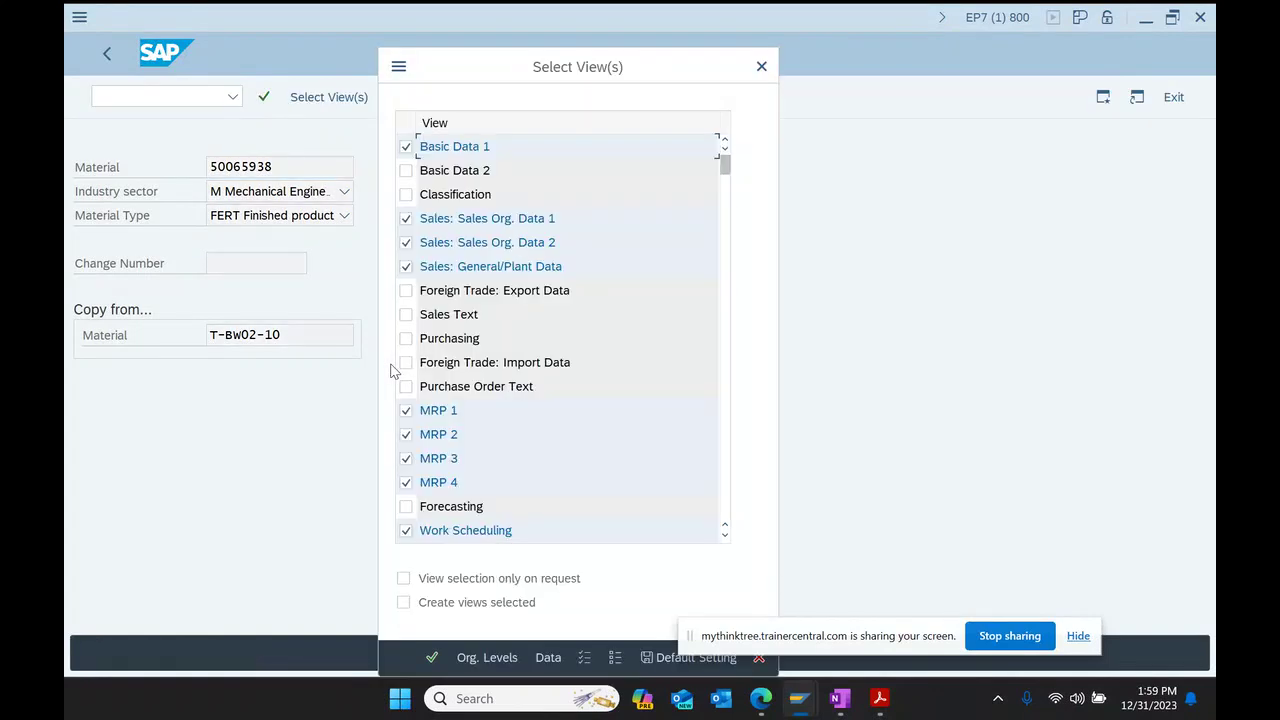
key(Return)
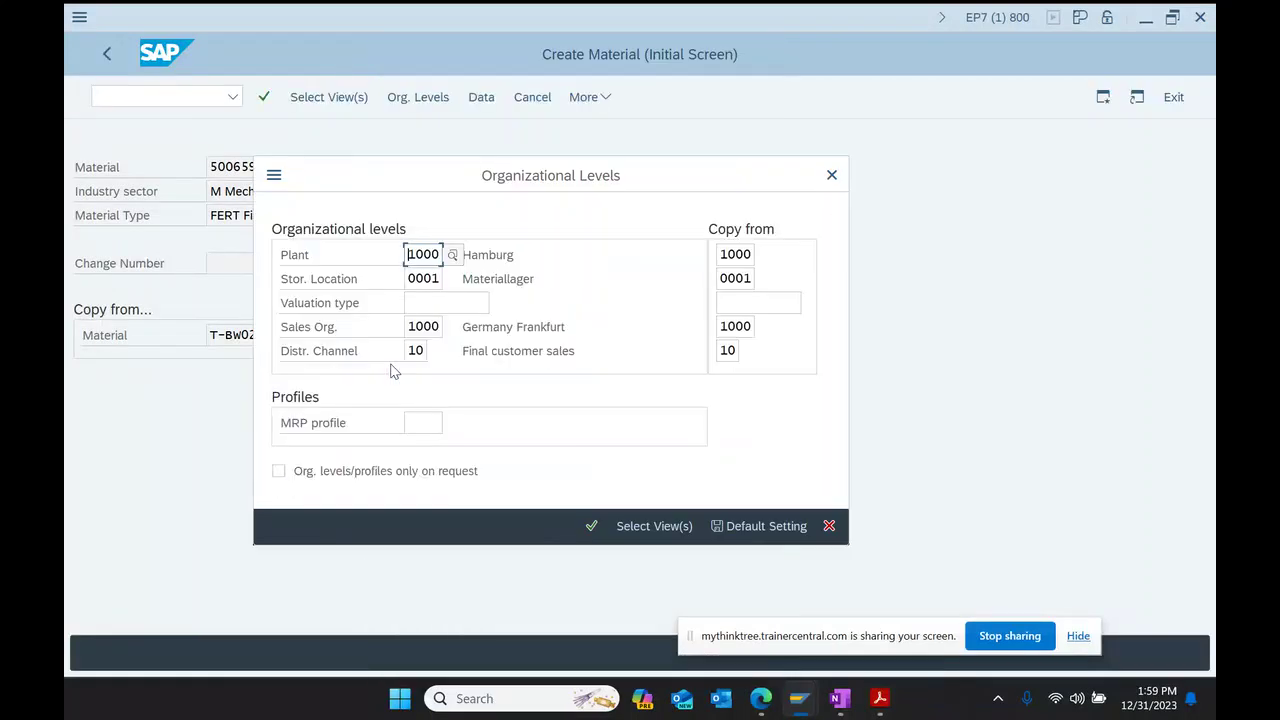
key(Return)
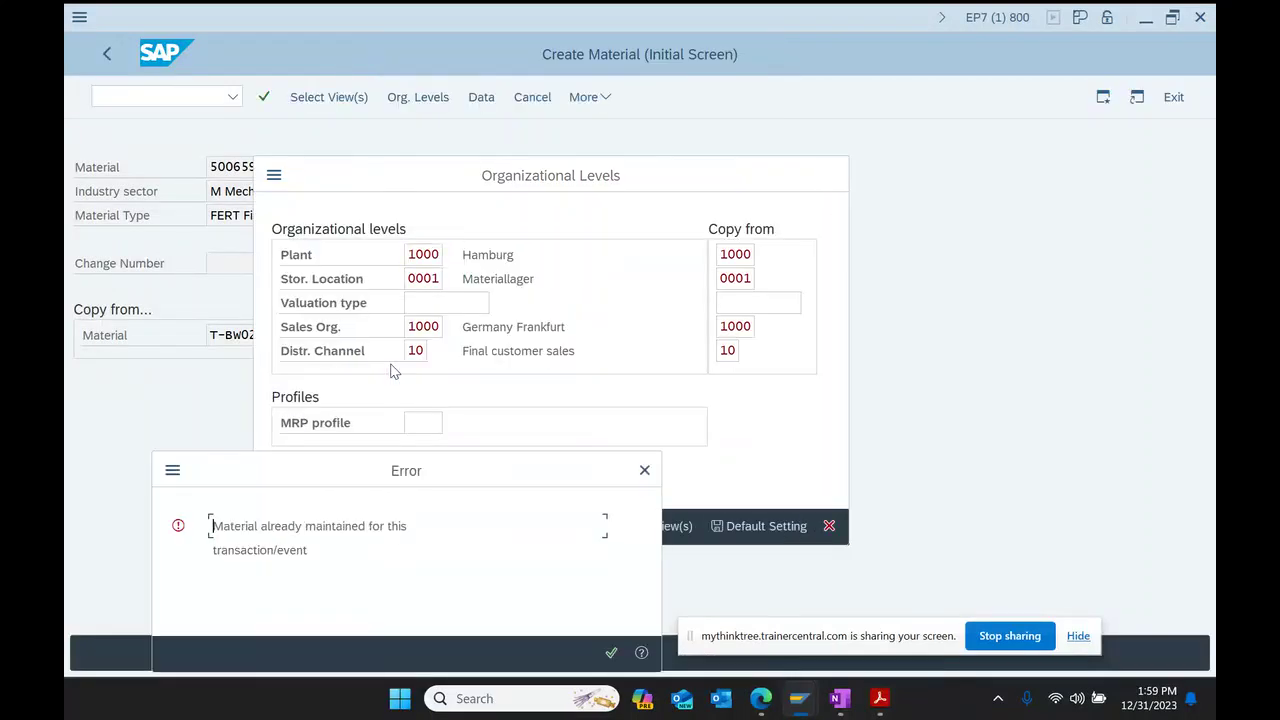
click(645, 470)
click(831, 175)
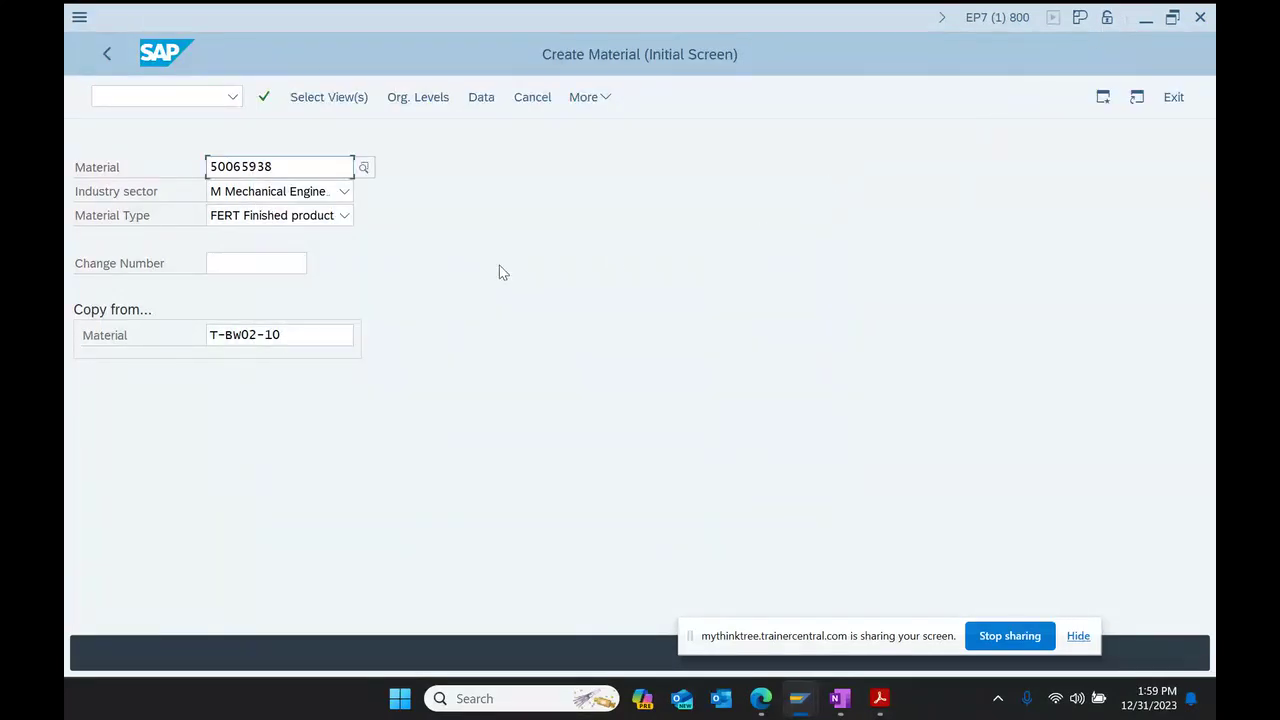
double_click(254, 166)
key(BackSpace)
click(840, 698)
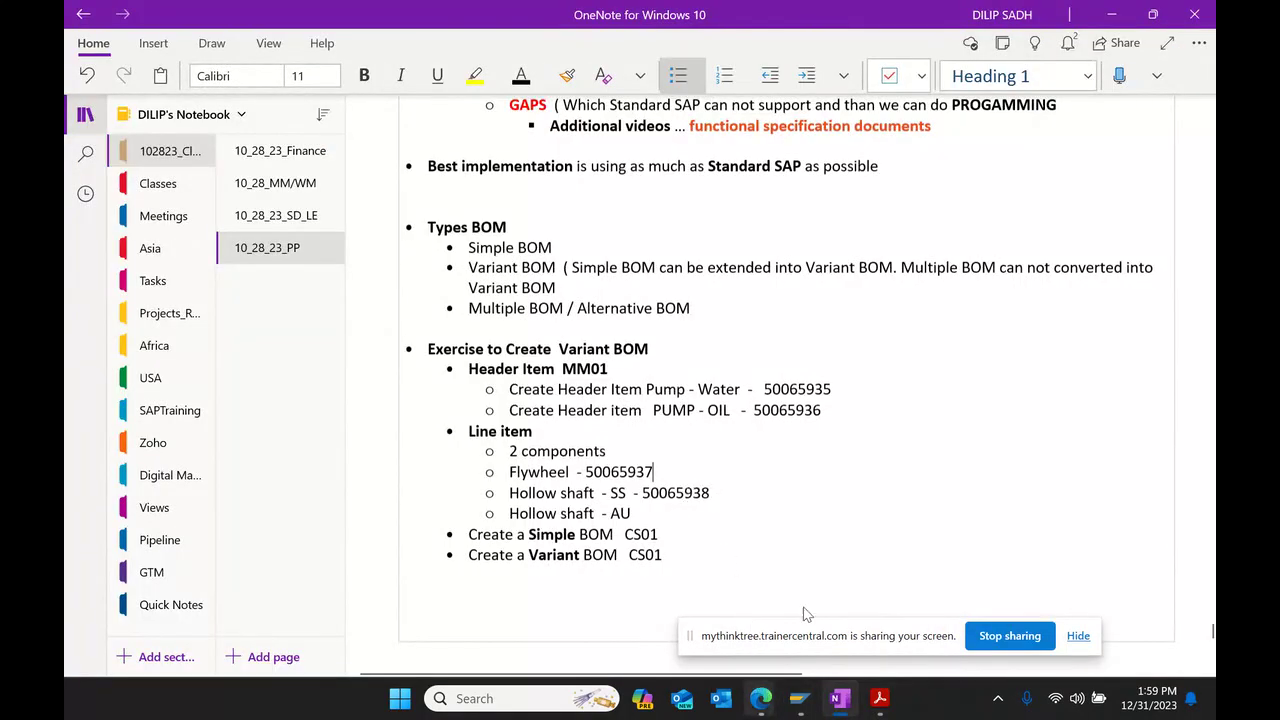
scroll(838, 411, right, 3)
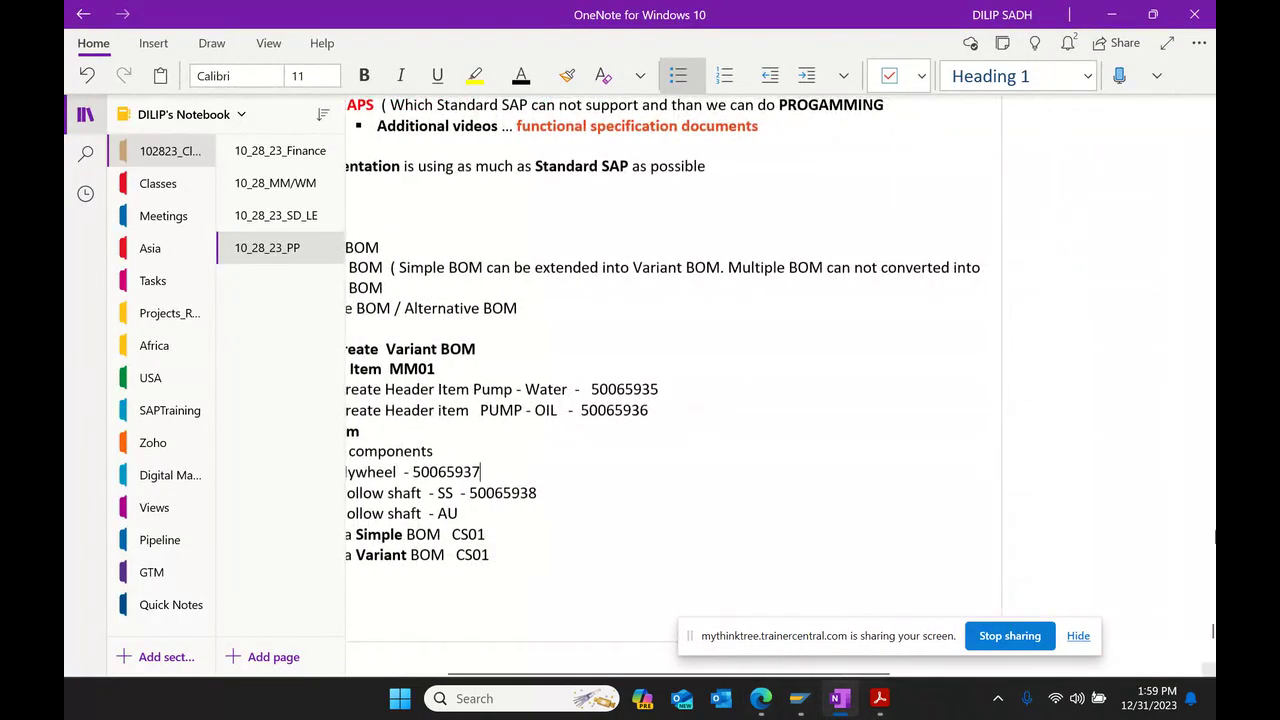
scroll(1209, 668, left, 2)
scroll(730, 380, left, 1)
scroll(760, 380, left, 1)
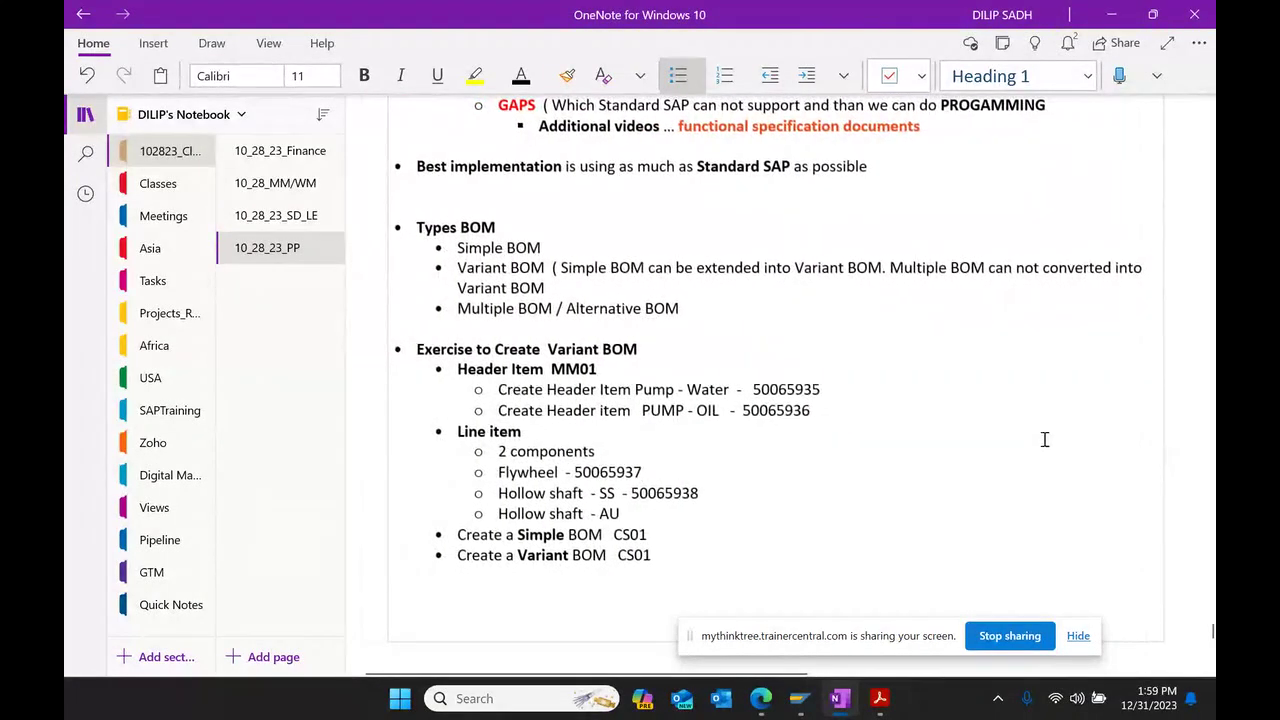
scroll(1043, 437, down, 2)
Step: Switch to SAP and start a new finished product copied from T-BW02-10, accepting the preset views and organizational levels
mouse_move(799, 698)
click(878, 605)
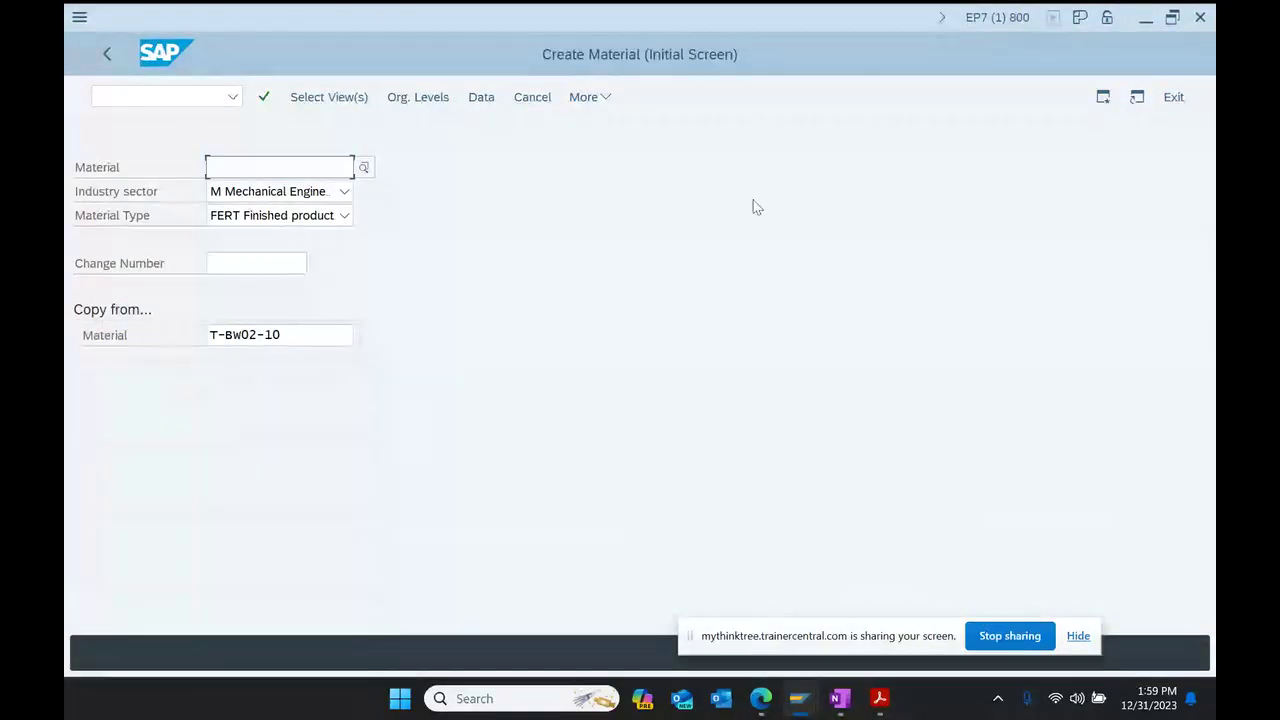
key(Return)
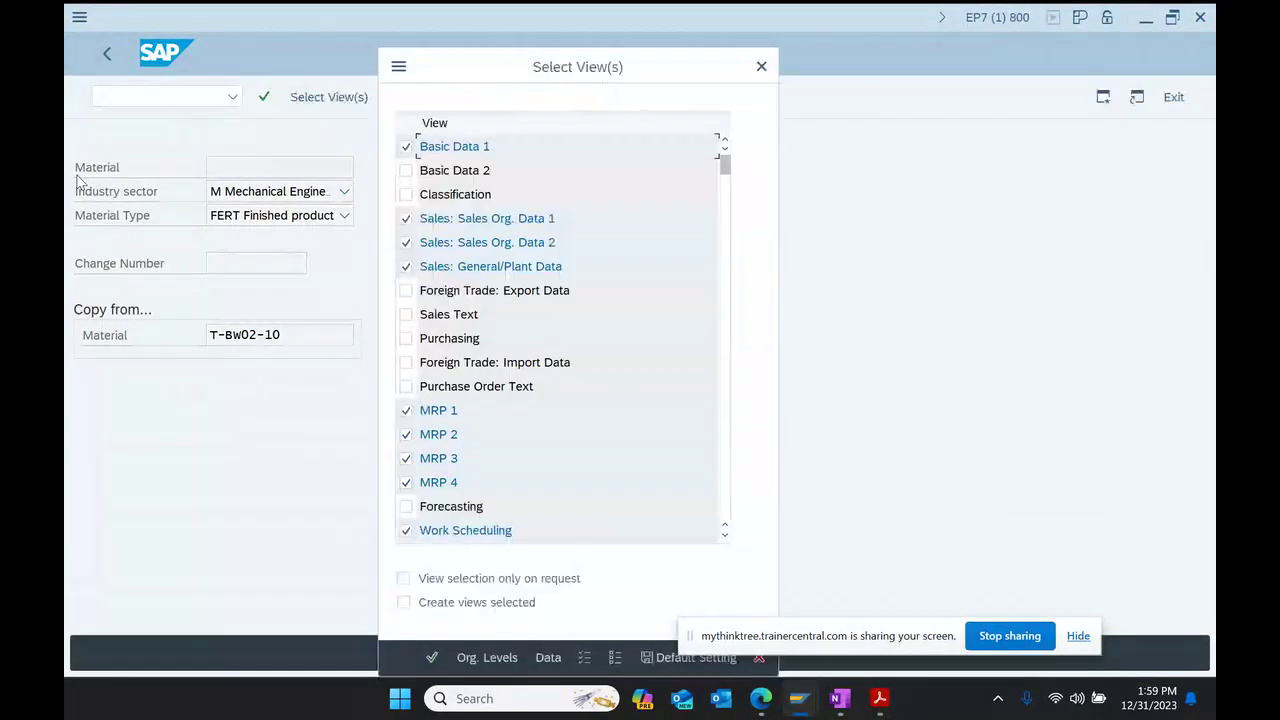
key(Return)
key(Return)
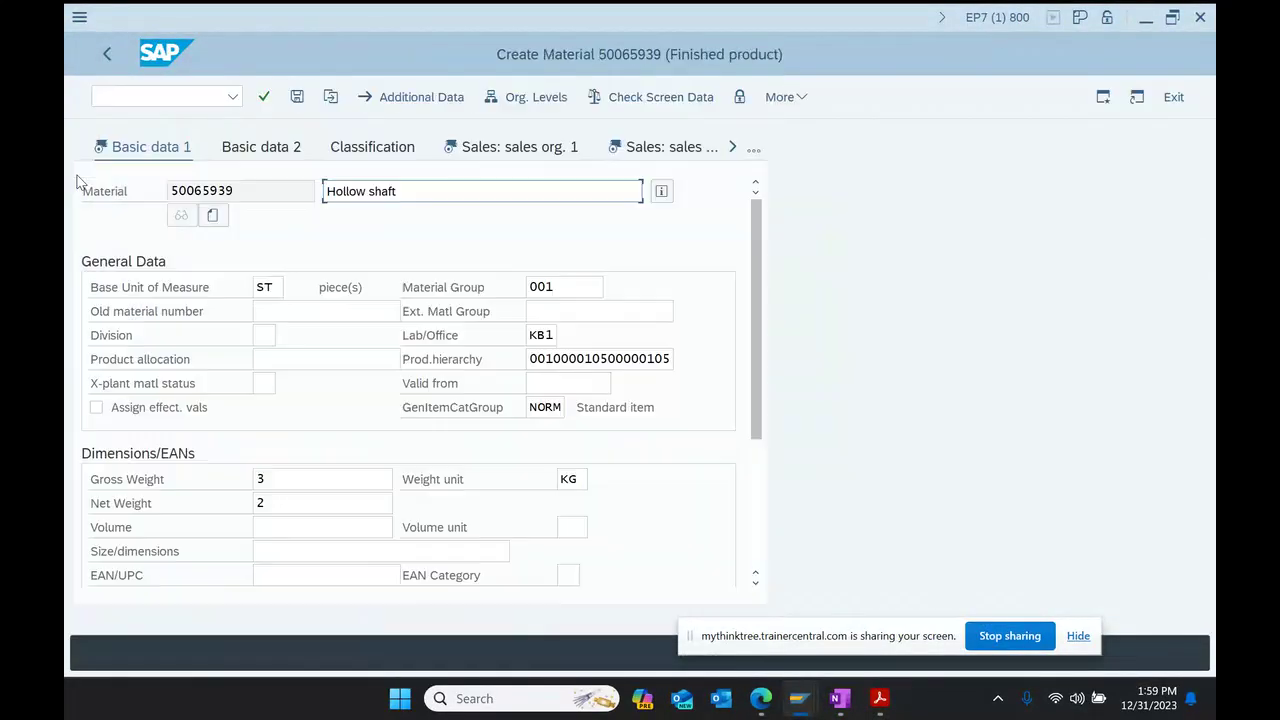
Step: Extend the new material's description to "Hollow shaft - Aluminium" and accept the Basic data 1 view
click(480, 191)
text(- )
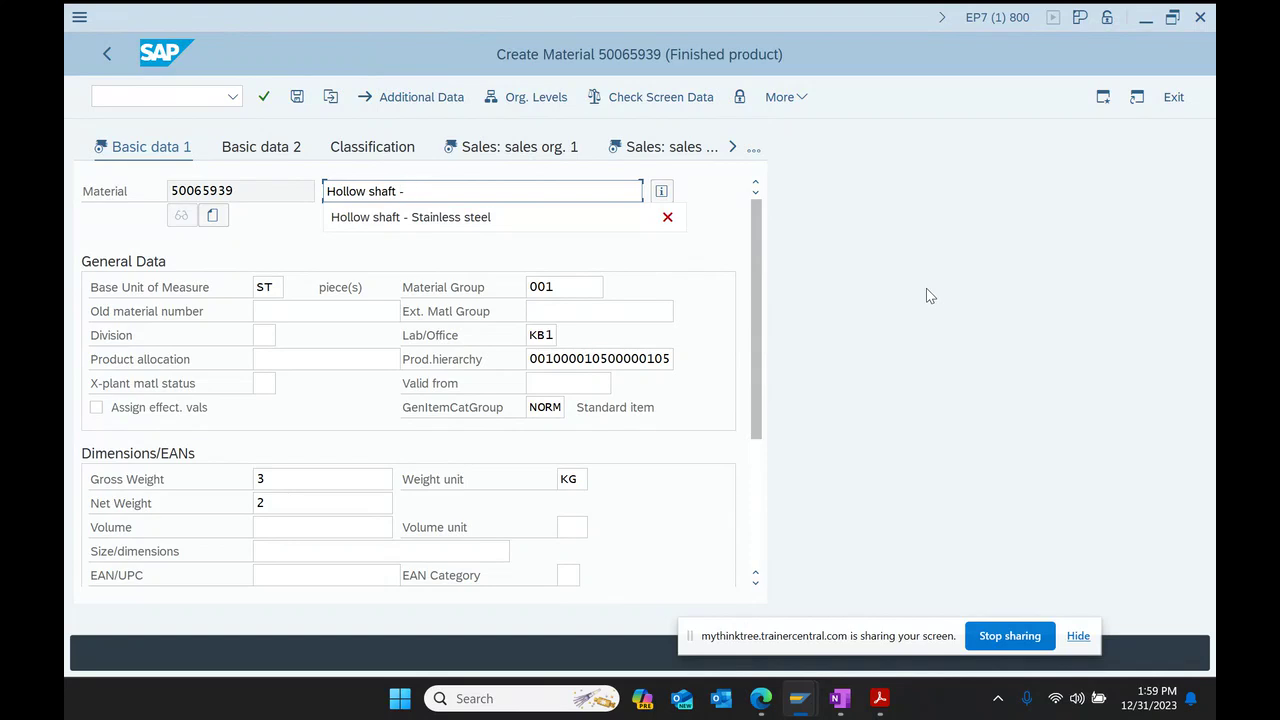
text(Al)
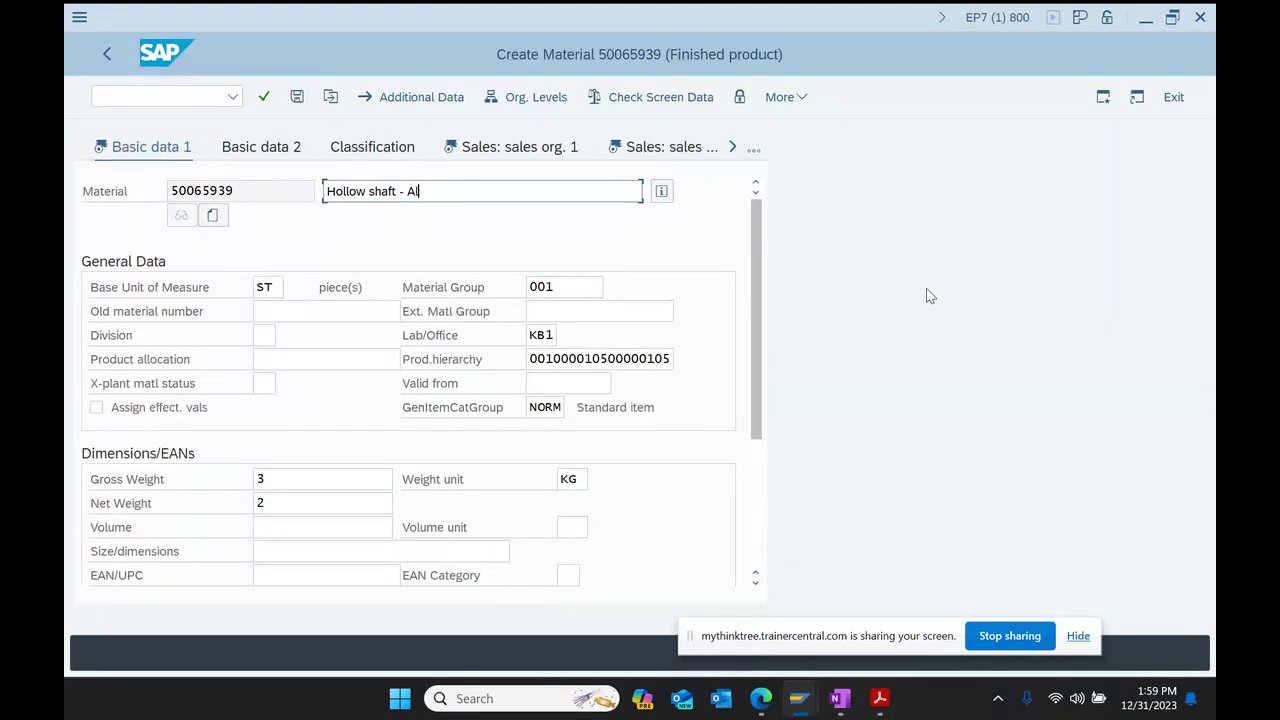
text(uminium)
key(Return)
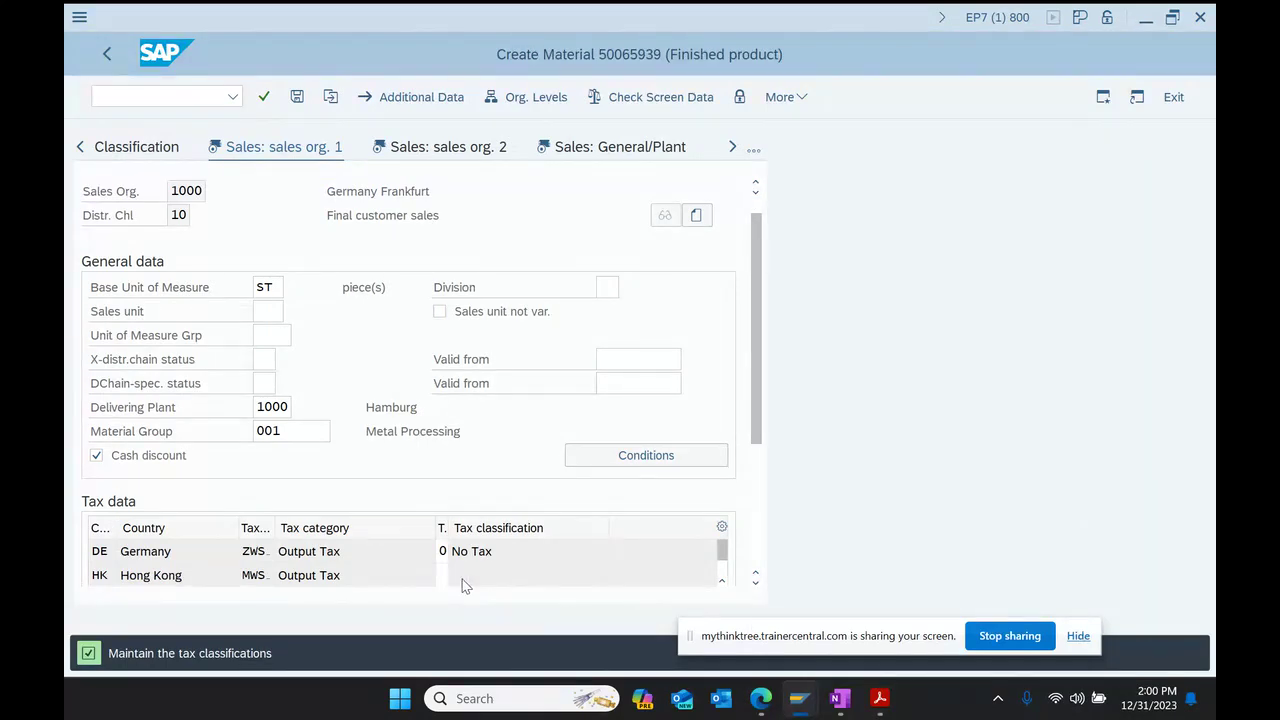
Step: Set the Hong Kong output tax classification to 0 and accept the sales views through to MRP 1
key(F4)
double_click(657, 270)
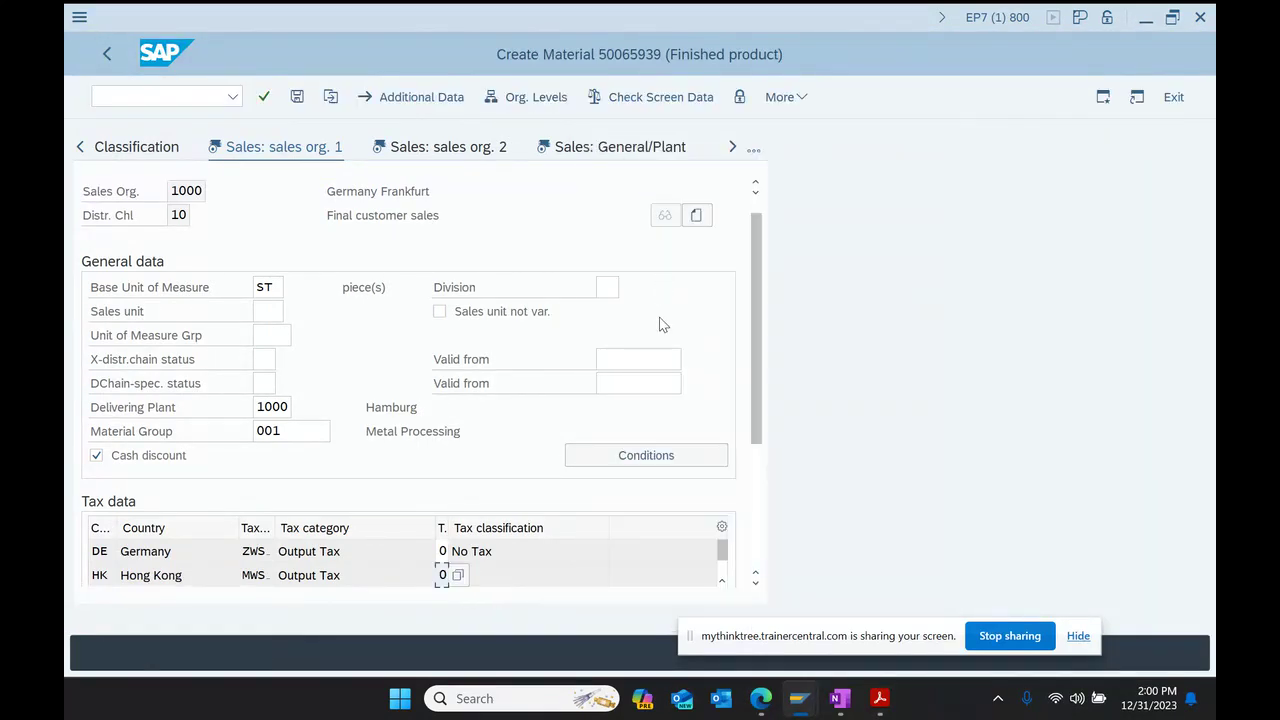
key(Return)
key(Return)
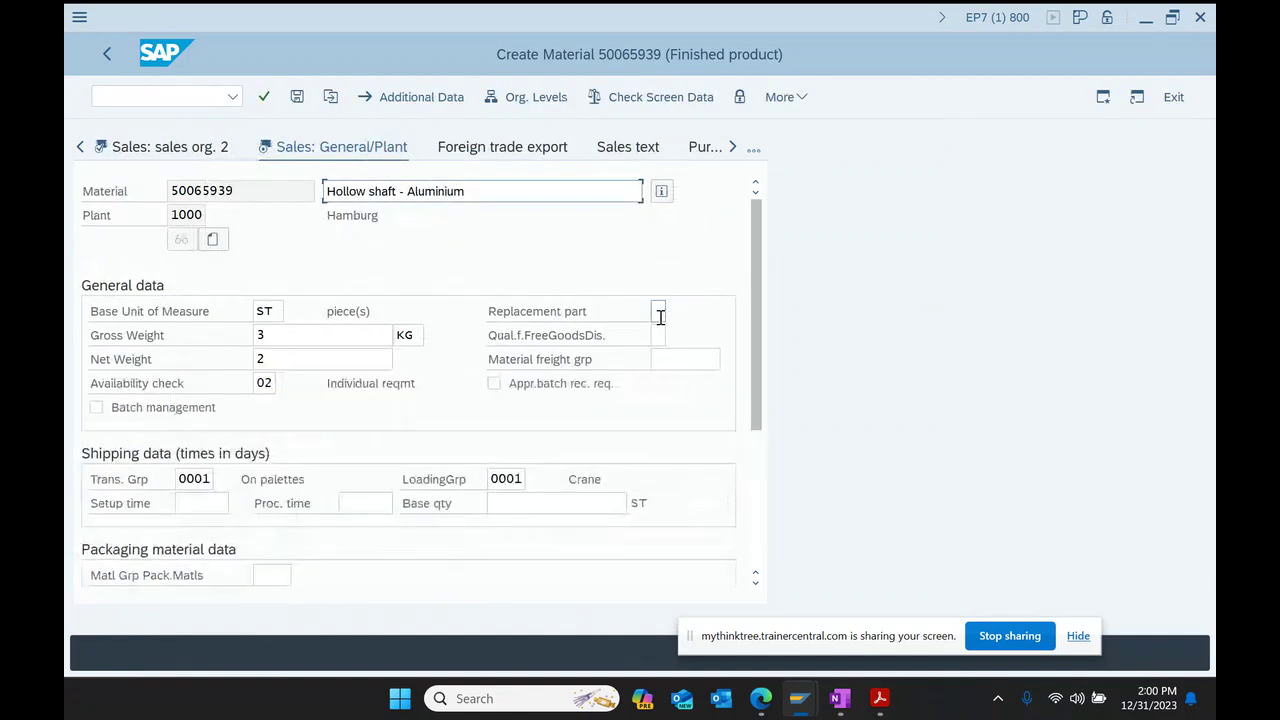
key(Return)
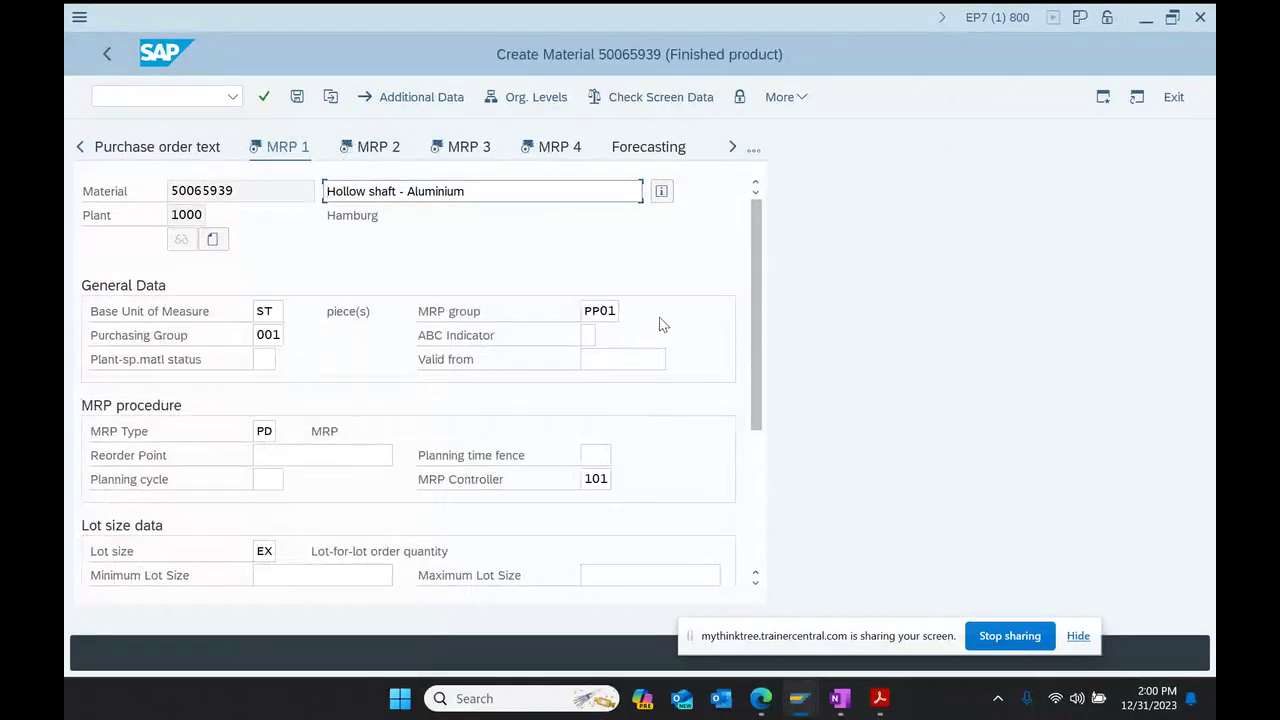
Step: Accept the new material's views from MRP 1 through to Accounting 1 and copy its material number
key(Return)
key(Return)
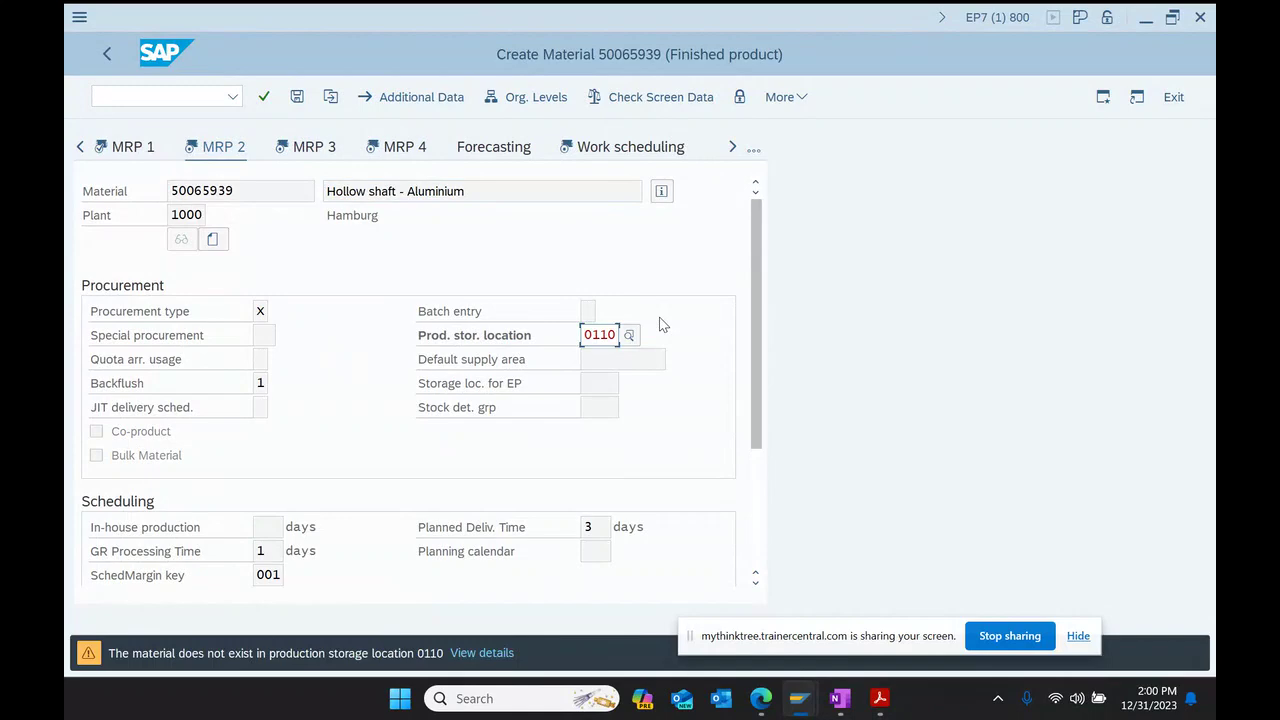
key(Return)
key(Return)
key(Return)
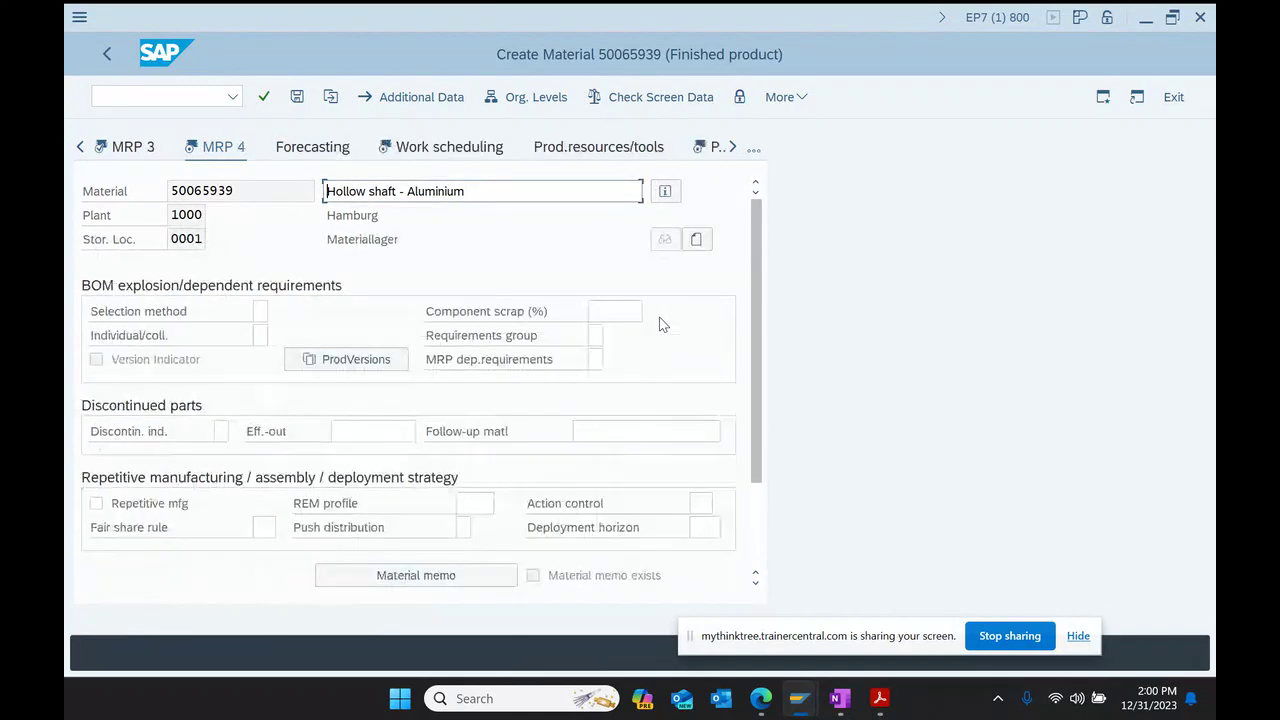
key(Return)
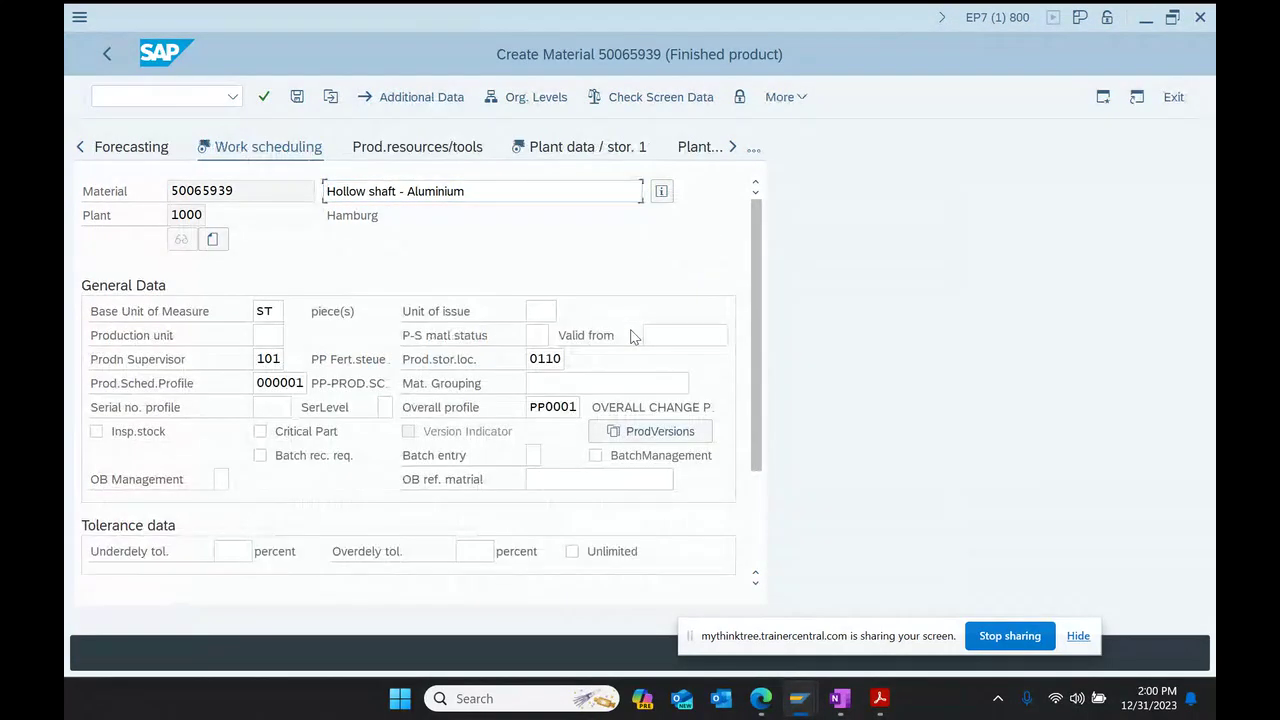
key(Return)
key(Return)
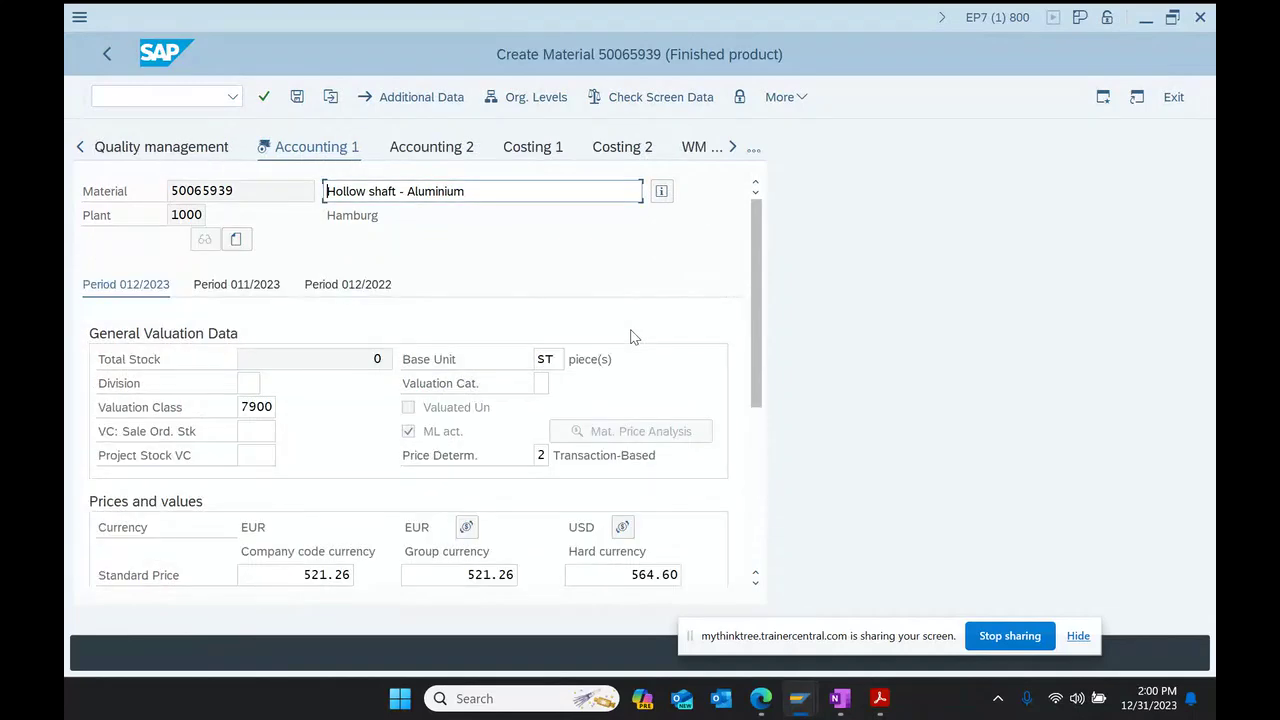
drag(238, 191, 109, 207)
key(ctrl+c)
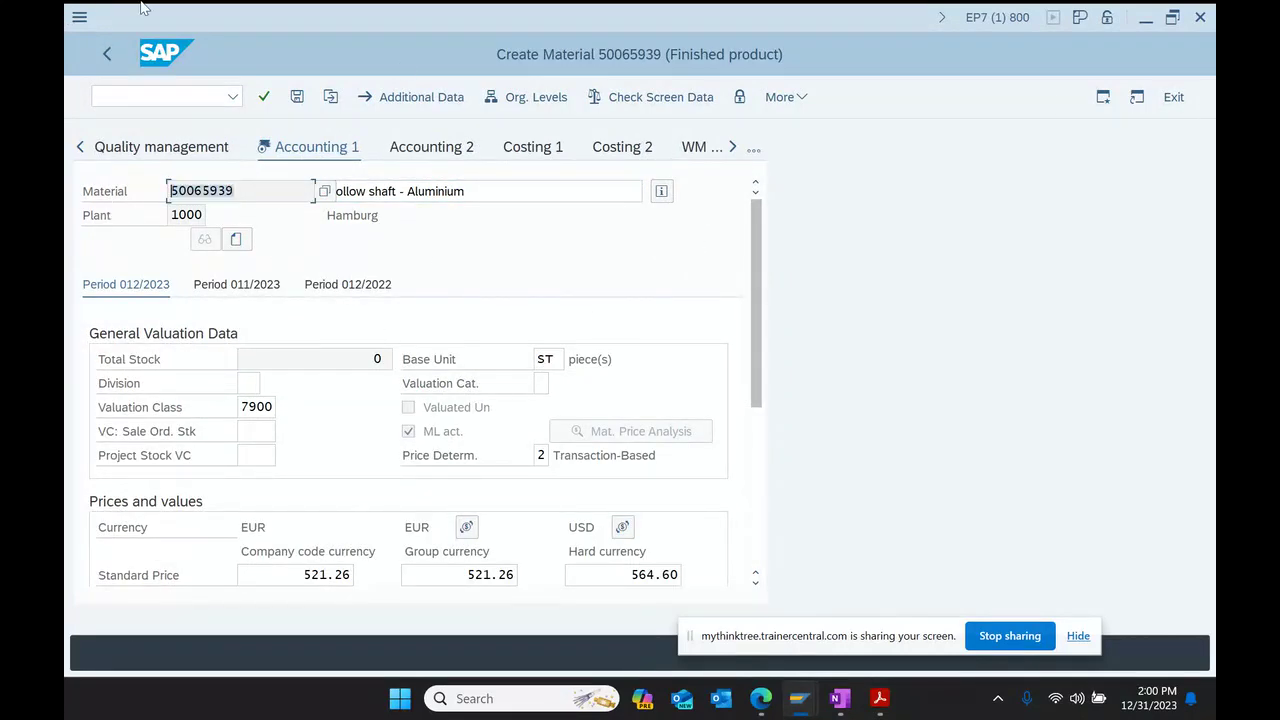
Step: Set the valuation class to 7920 (Finished products) and save the Hollow shaft - Aluminium material
key(Return)
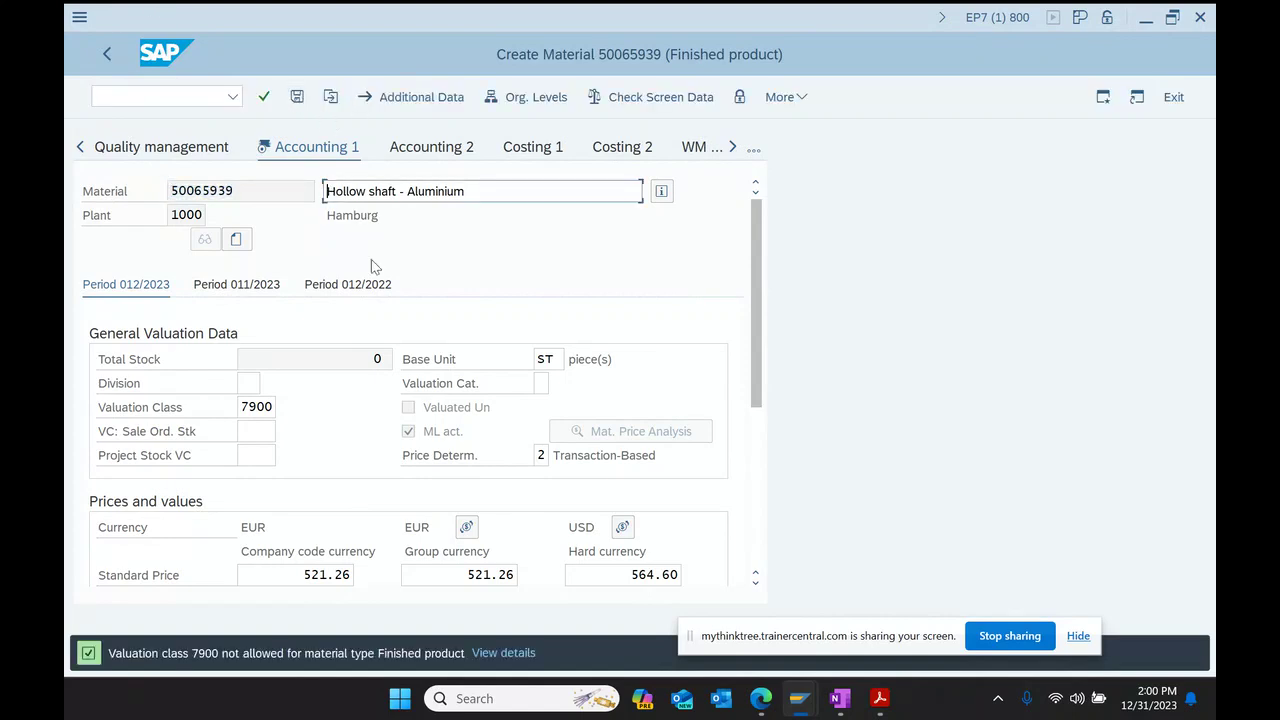
click(262, 407)
click(288, 407)
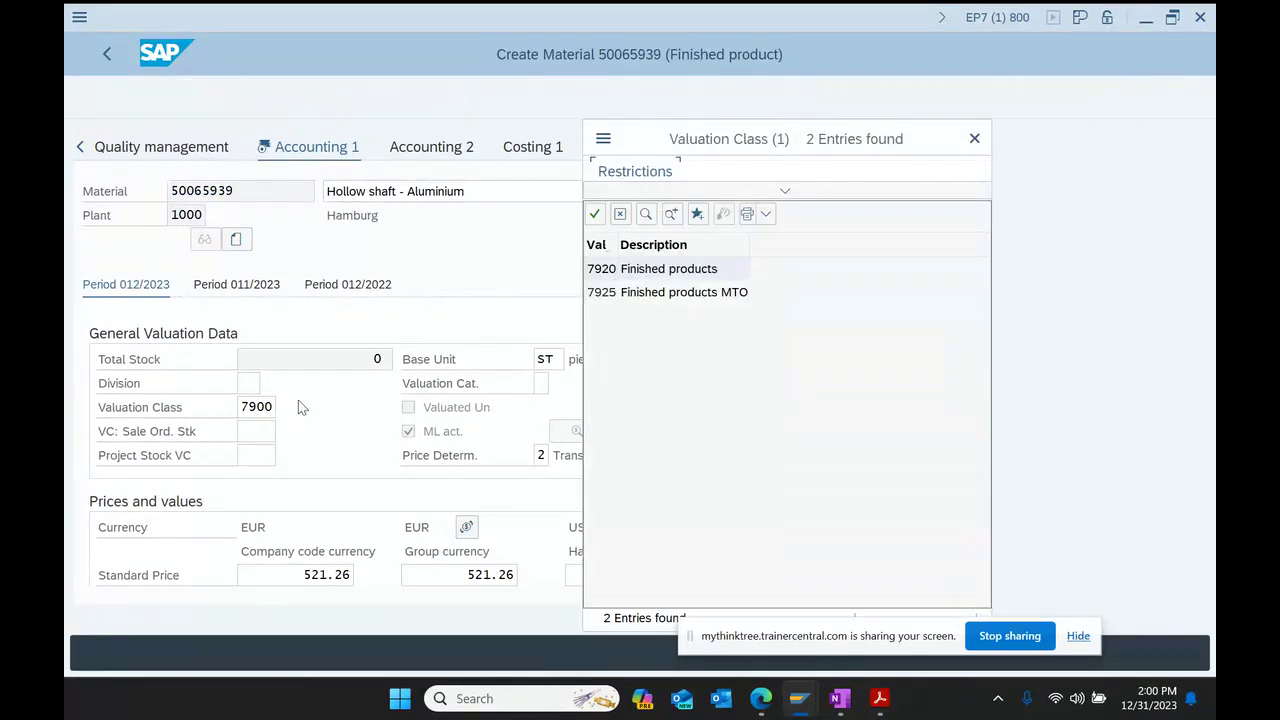
click(652, 269)
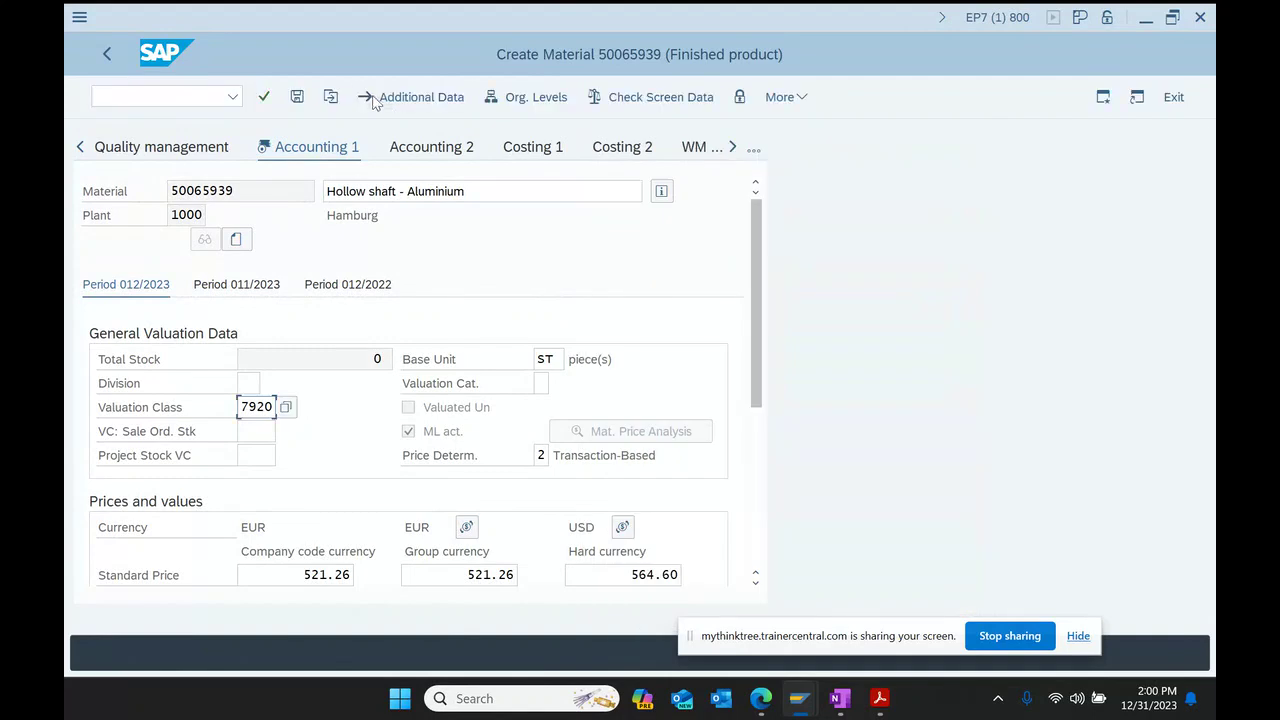
click(304, 103)
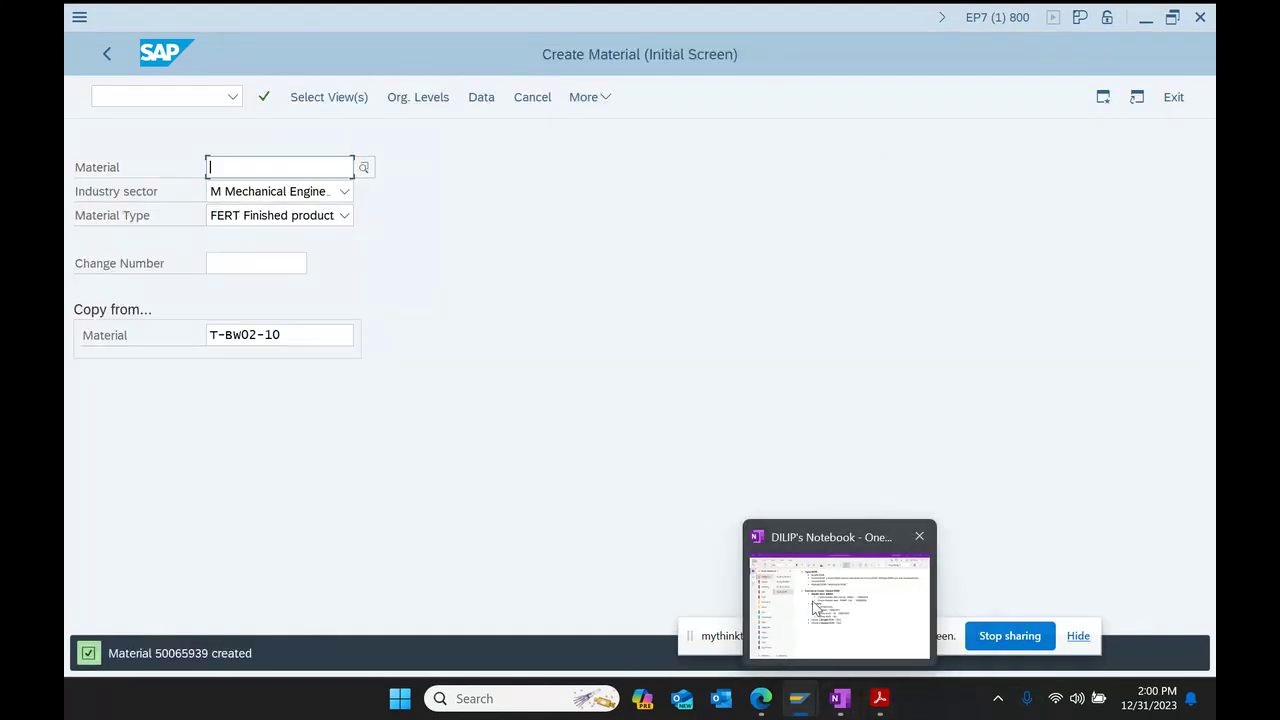
Step: Switch to OneNote and add material number 50065939 after a dash on the "Hollow shaft - AU" line
click(818, 708)
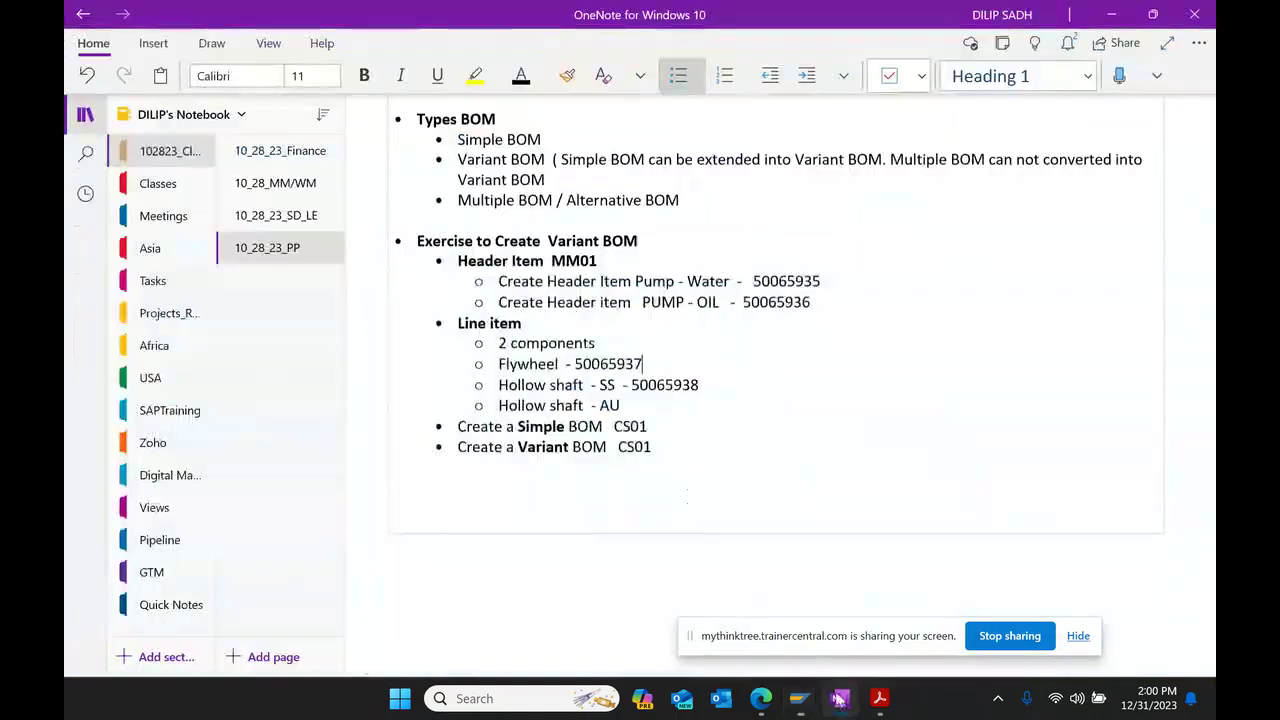
click(669, 406)
text(-)
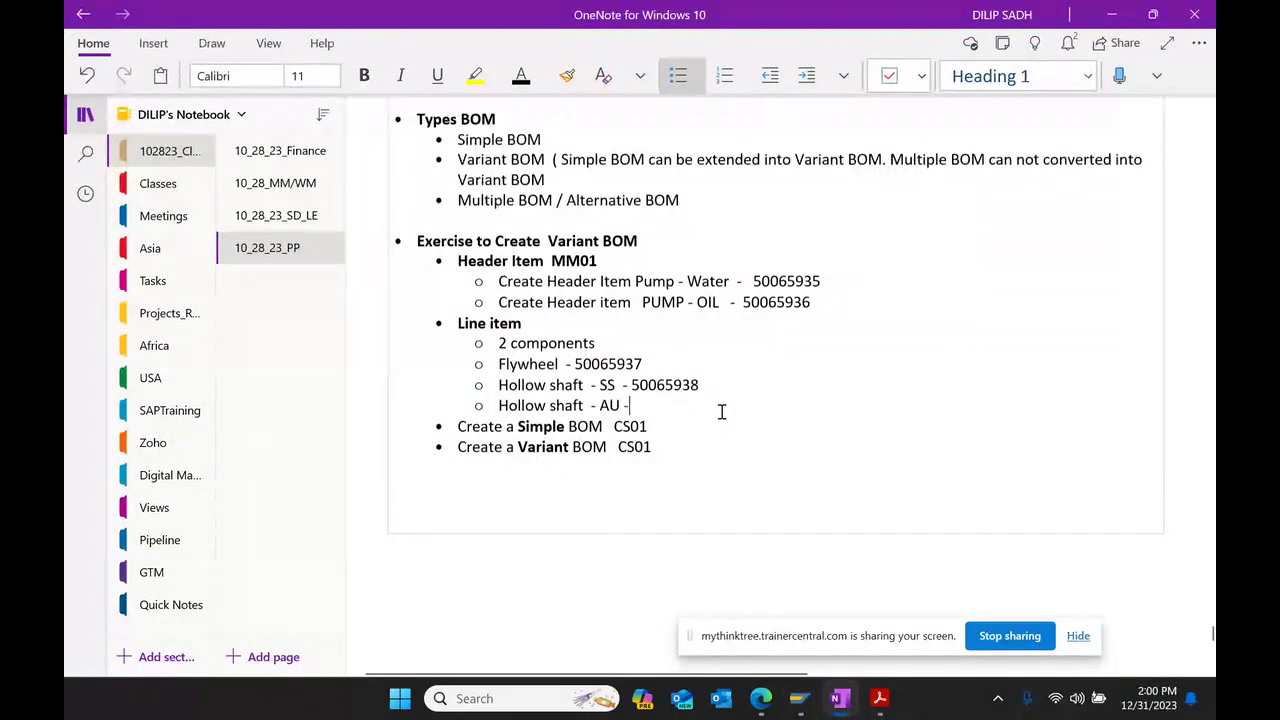
key(ctrl+v)
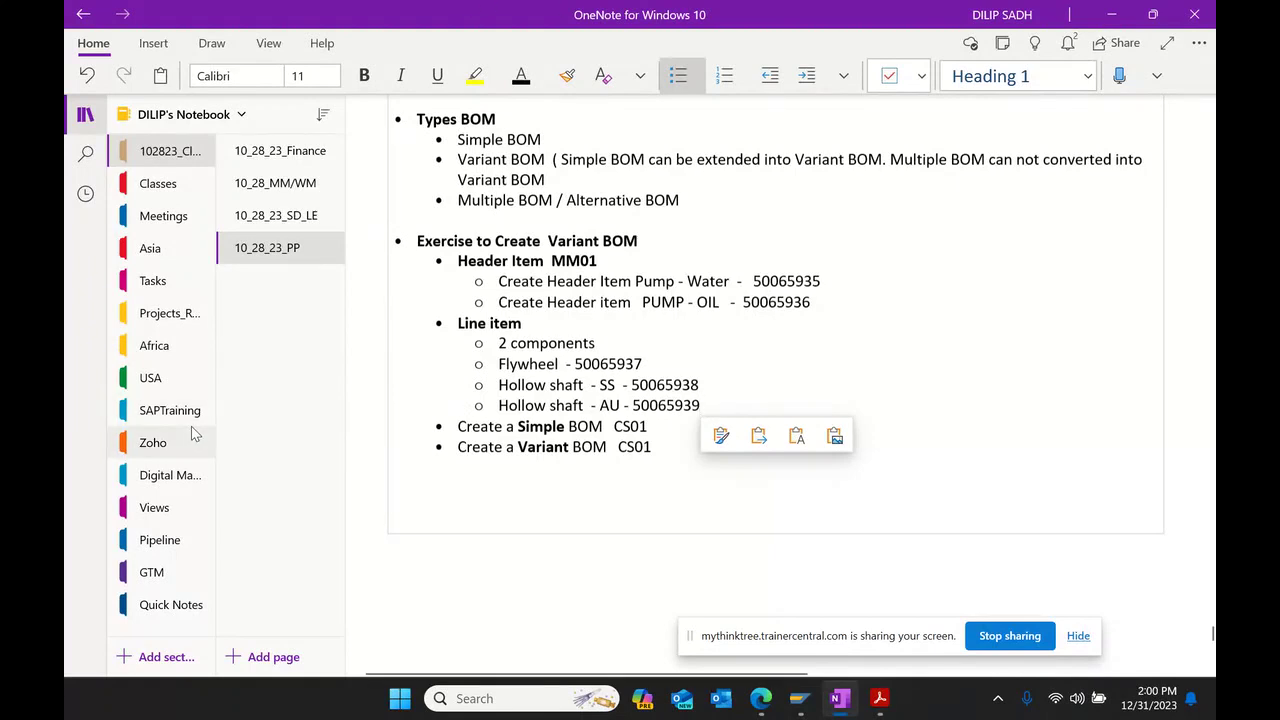
drag(518, 431, 648, 431)
click(725, 508)
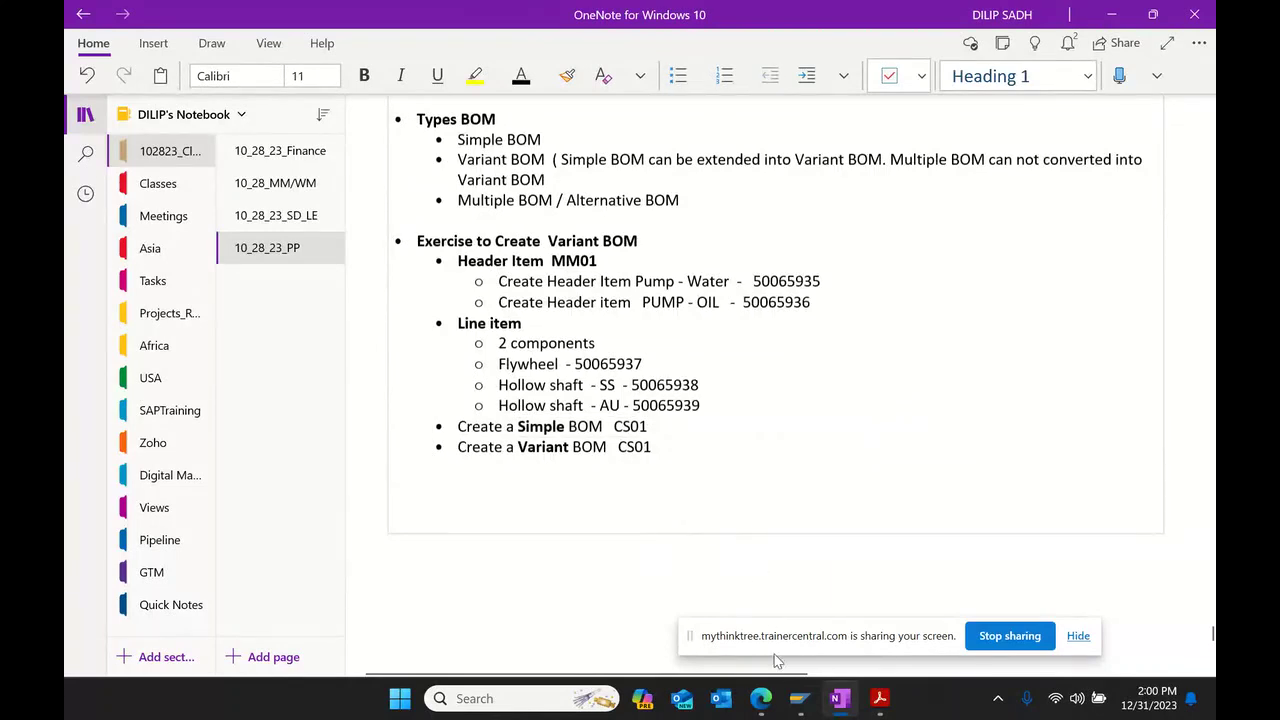
Step: Switch to SAP, leave material creation and open the Create material BOM transaction CS01
mouse_move(799, 698)
click(848, 618)
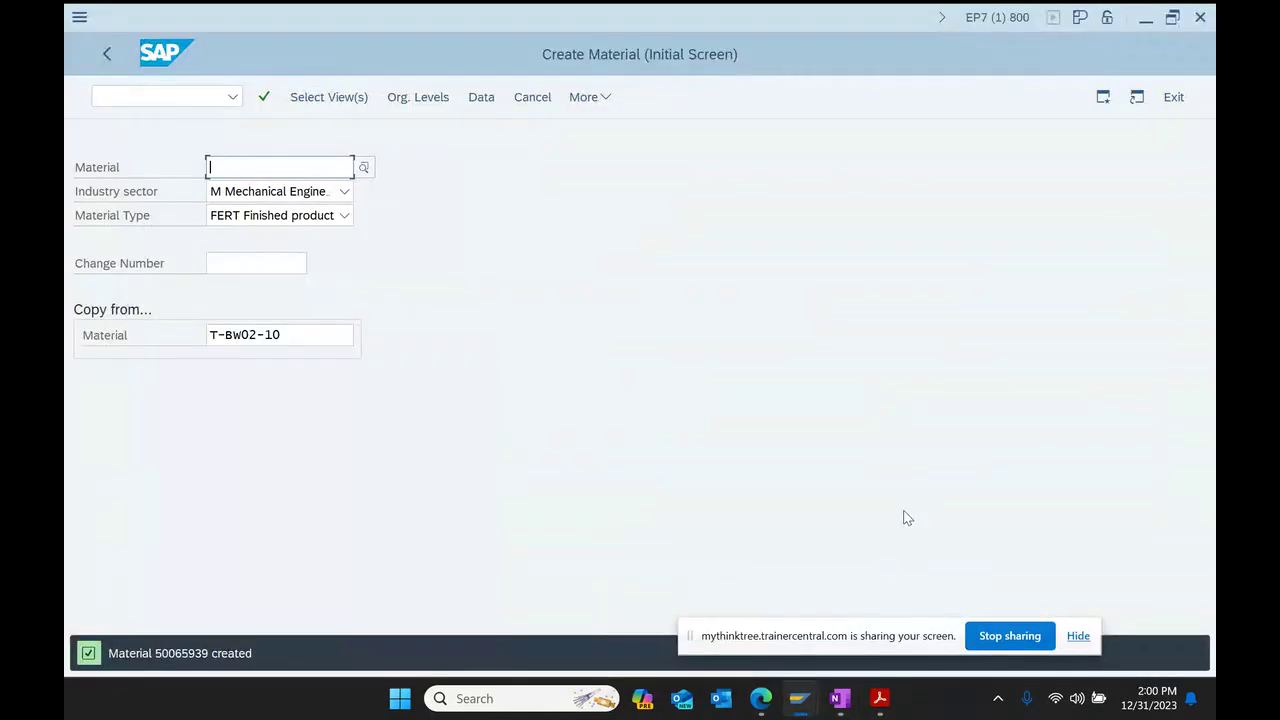
click(841, 698)
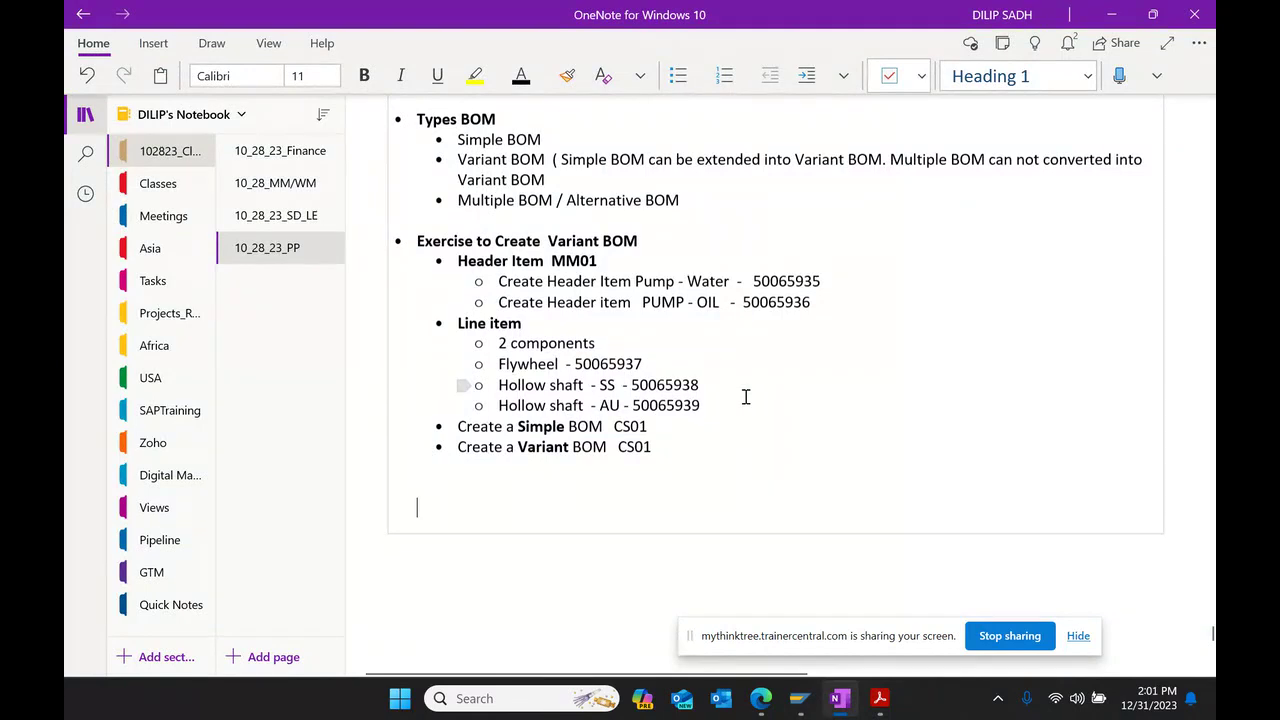
mouse_move(799, 698)
click(826, 629)
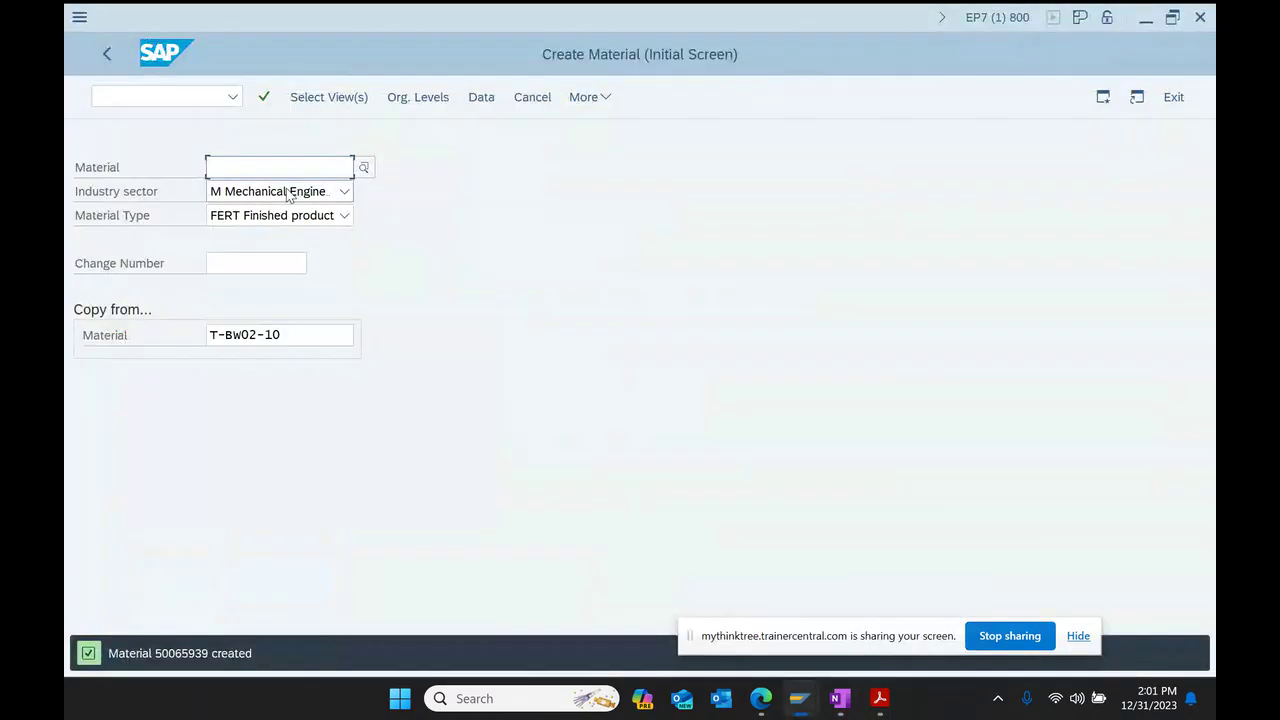
click(107, 53)
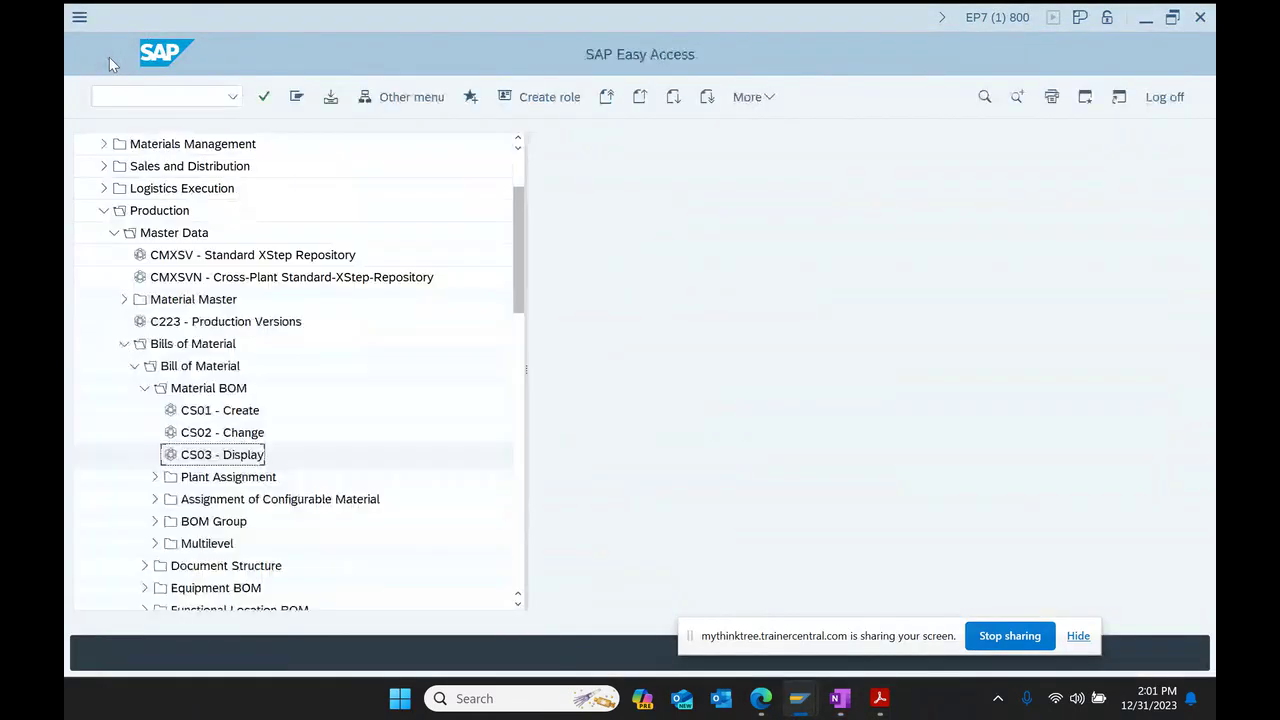
double_click(204, 418)
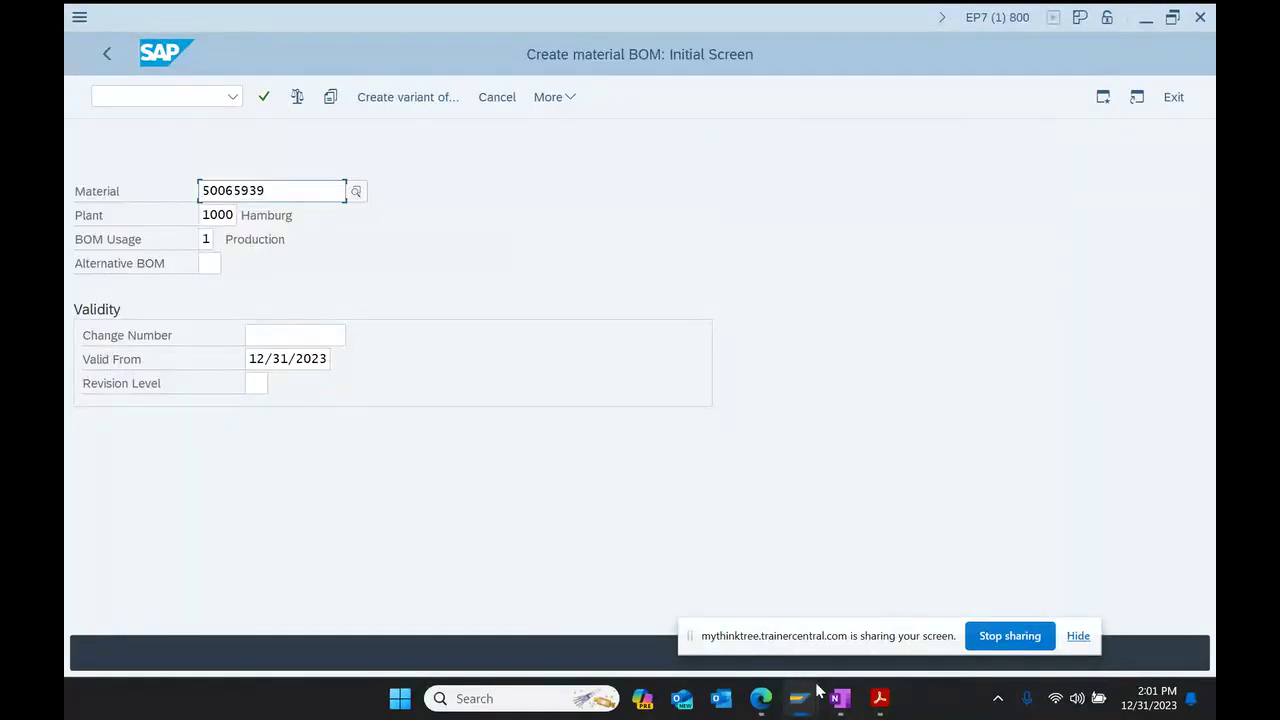
Step: Check the water pump's number in OneNote and start its BOM in SAP with material 50065935, keeping plant 1000 and usage 1
mouse_move(840, 698)
click(794, 566)
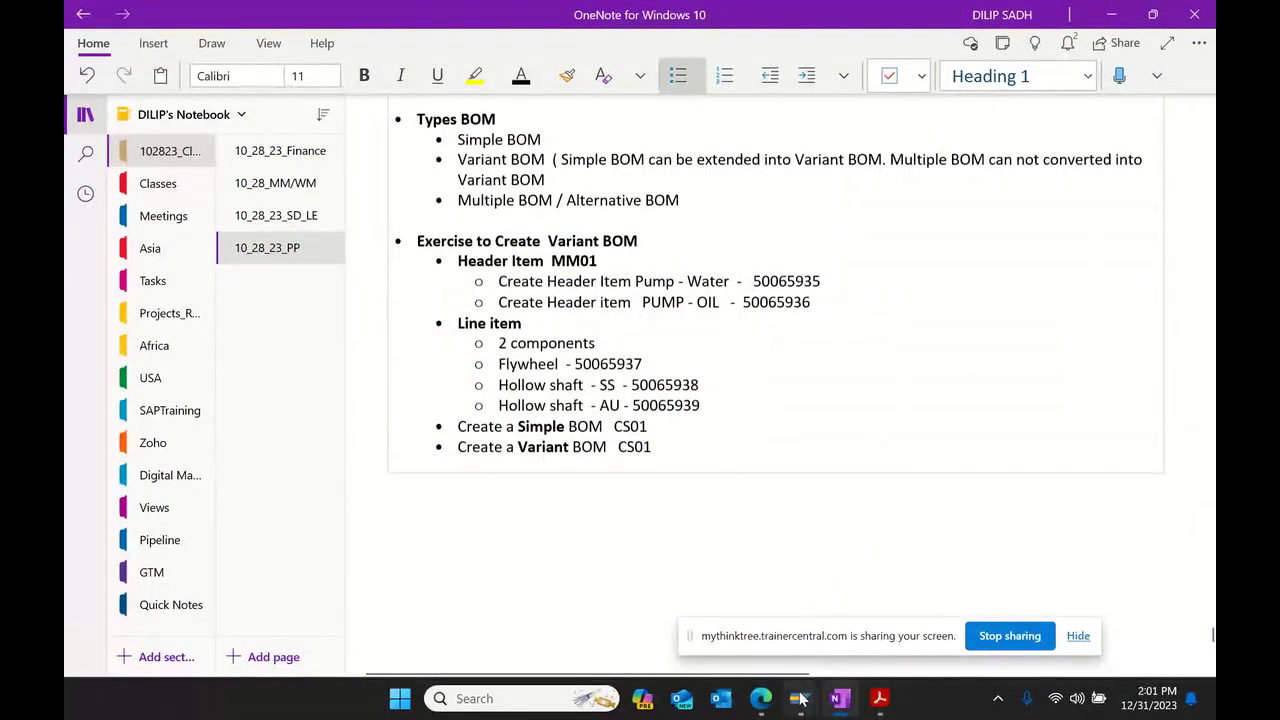
mouse_move(799, 698)
click(886, 600)
click(294, 190)
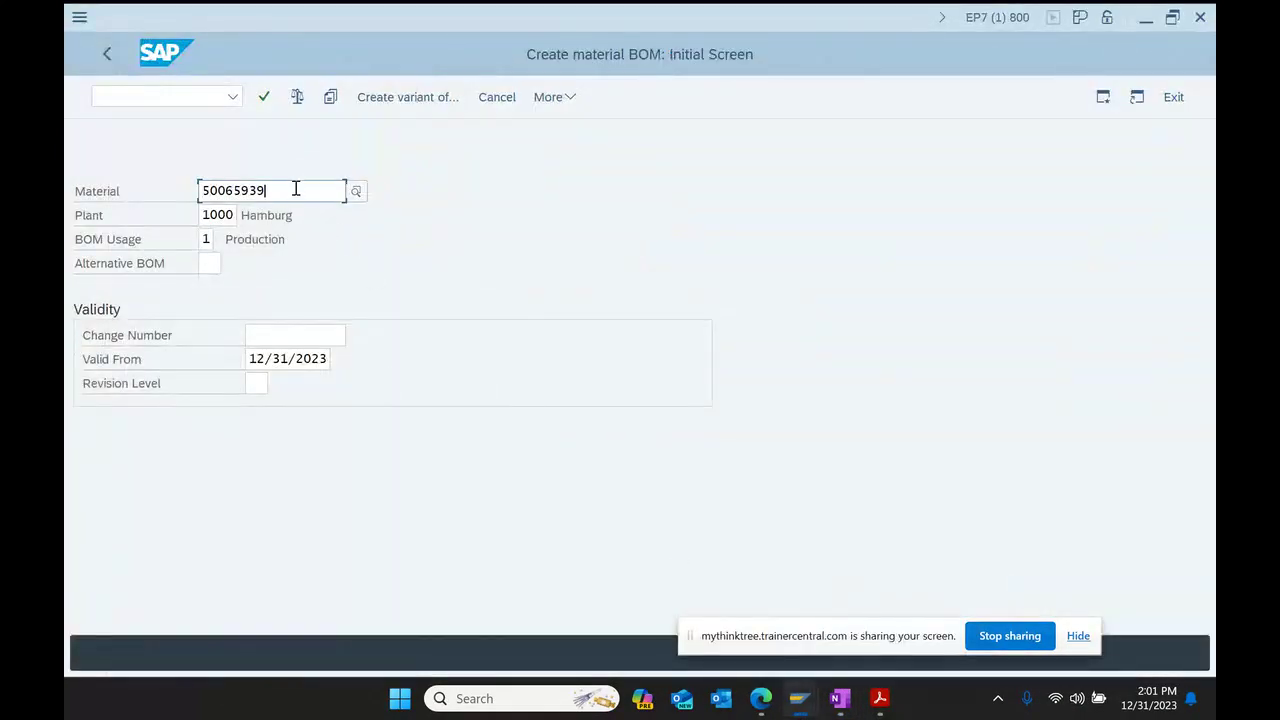
key(BackSpace)
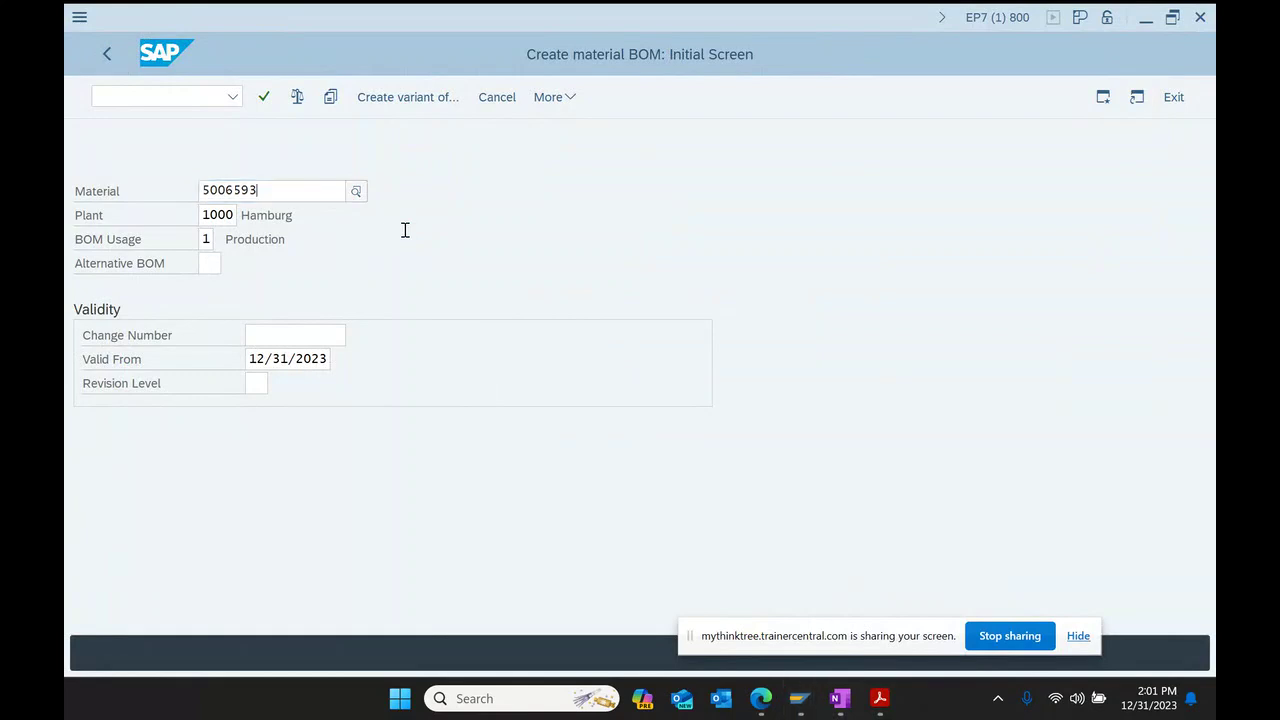
text(5)
key(Return)
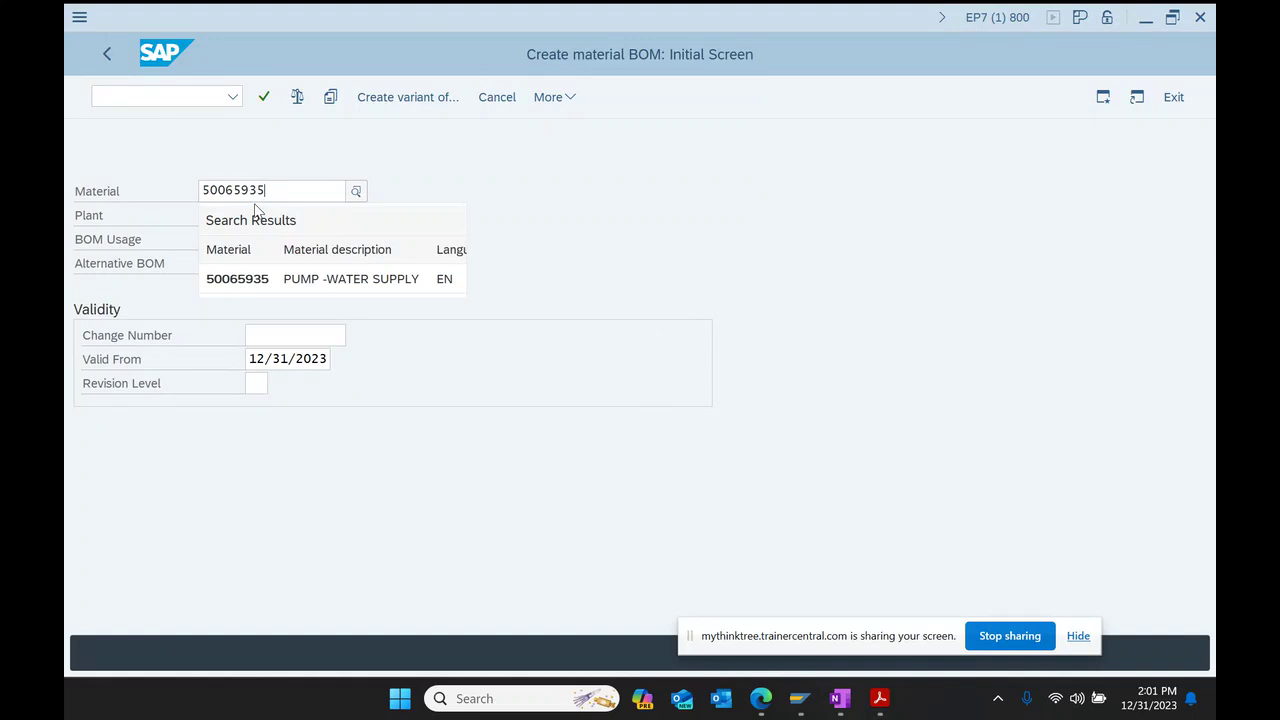
click(322, 290)
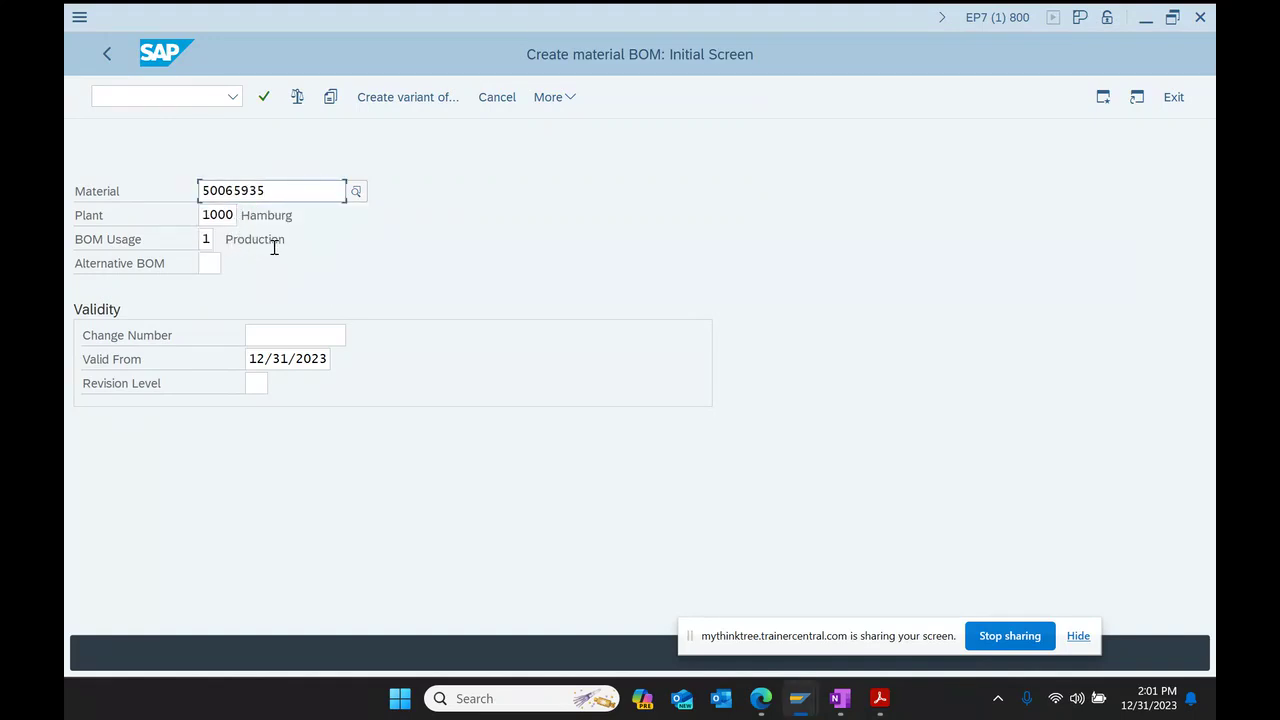
key(Return)
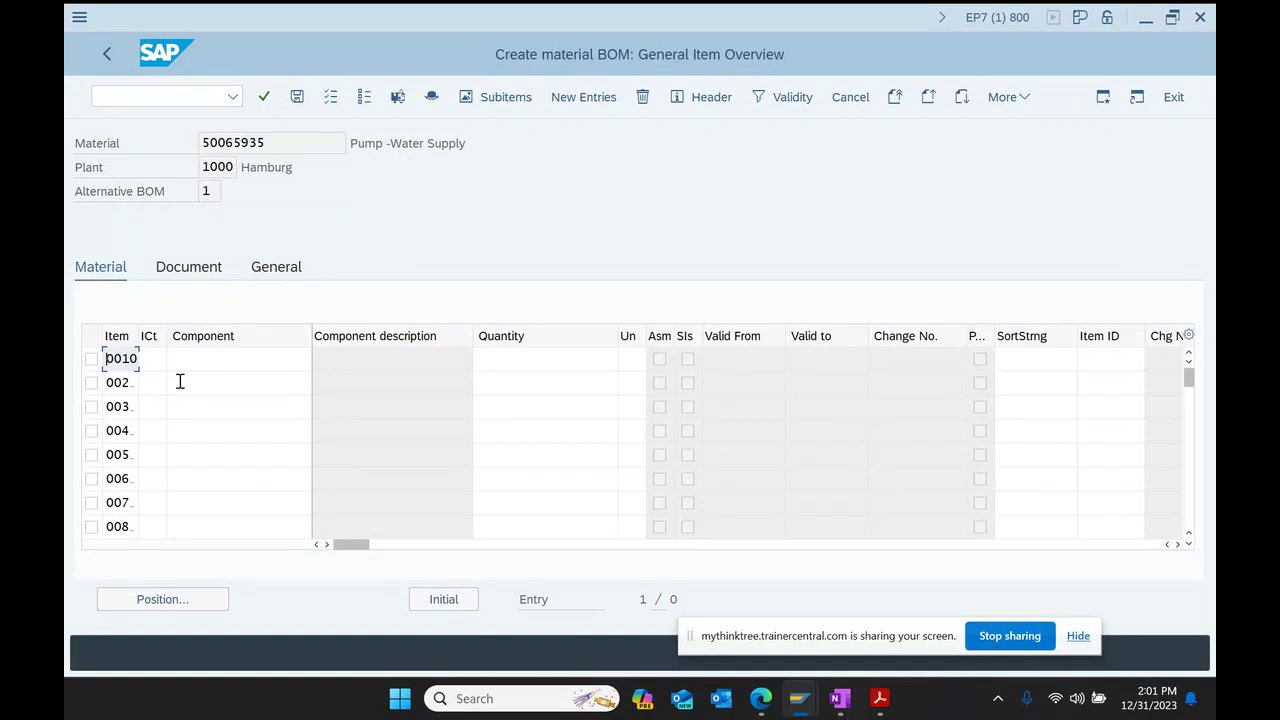
Step: Set the item category of the first BOM item to L (Stock item)
drag(265, 144, 145, 149)
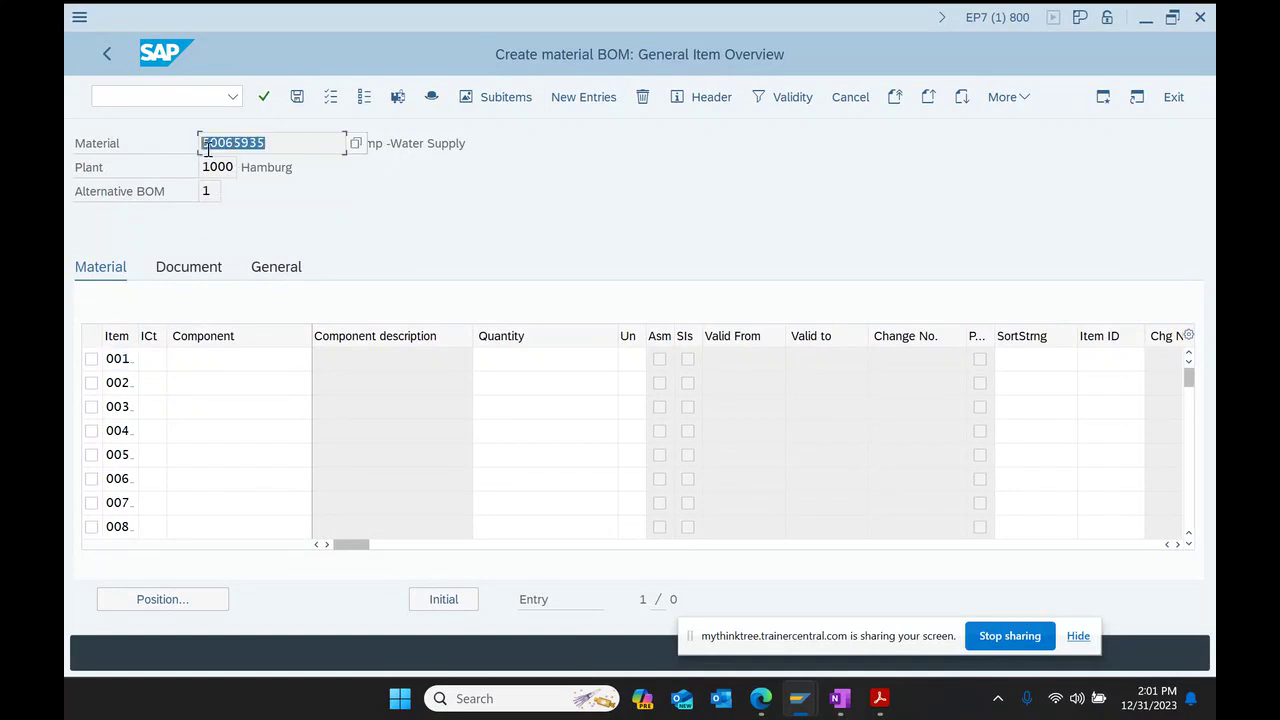
drag(491, 145, 257, 149)
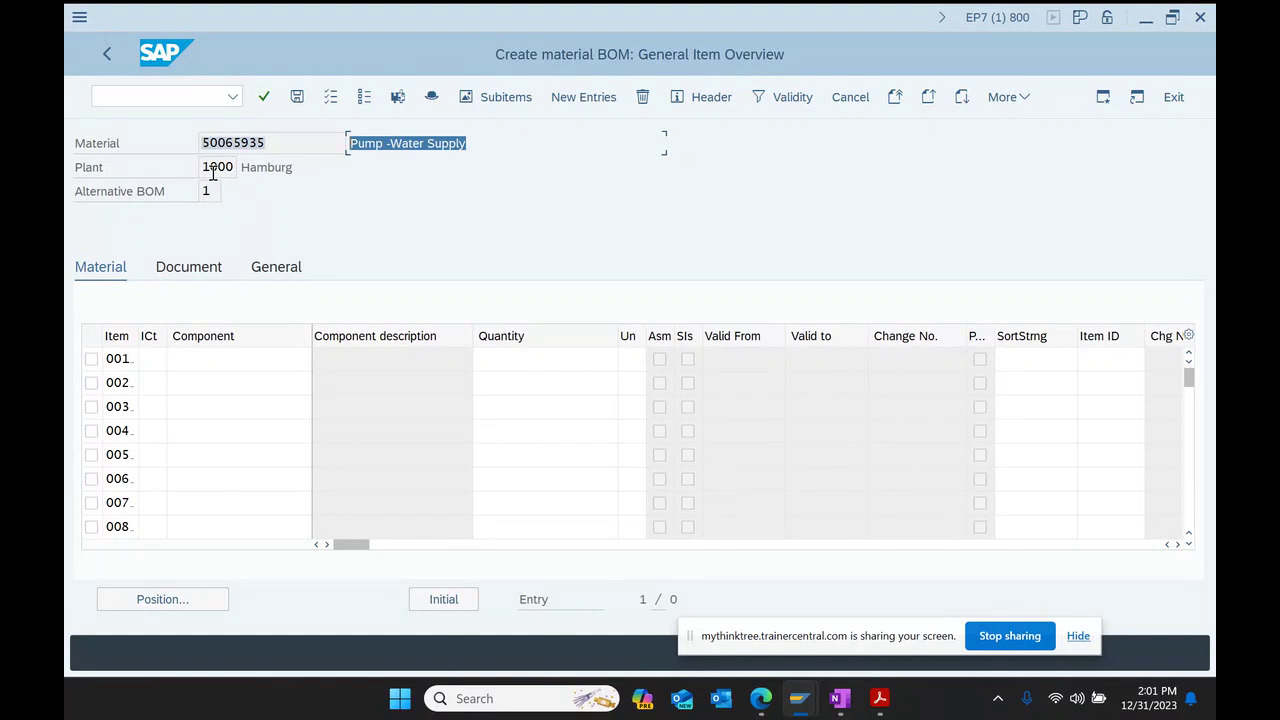
click(152, 359)
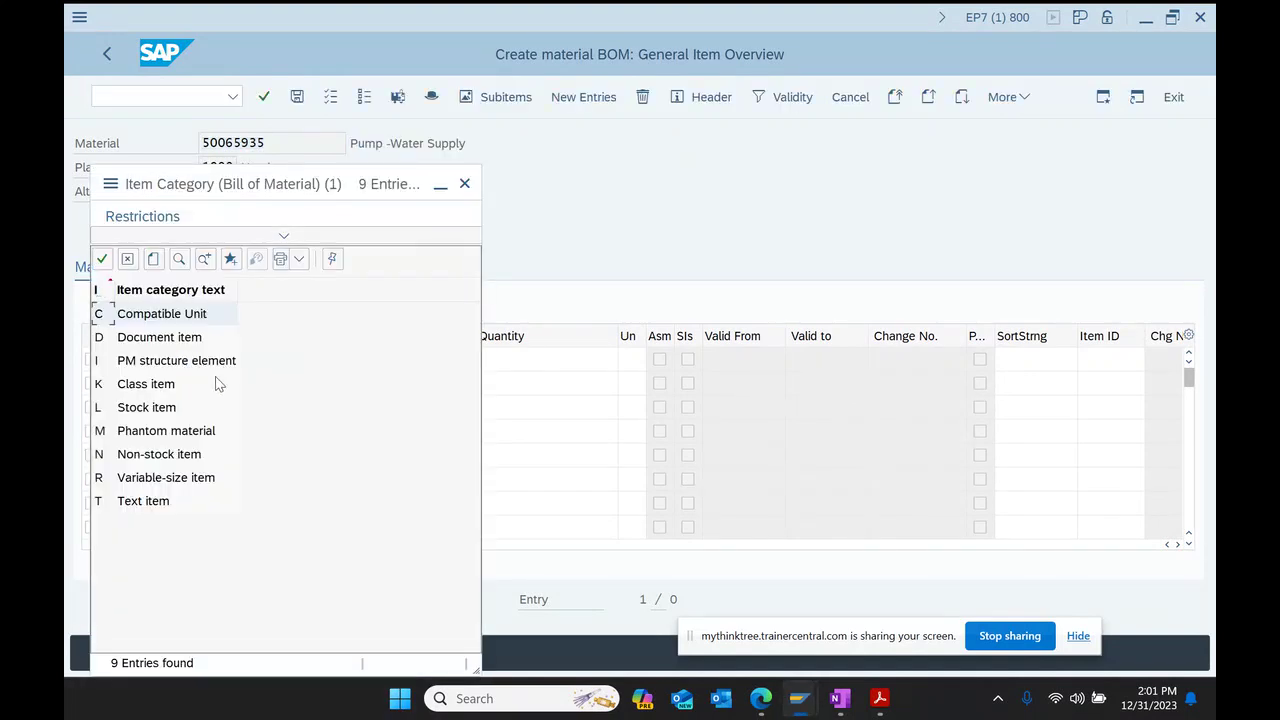
double_click(163, 407)
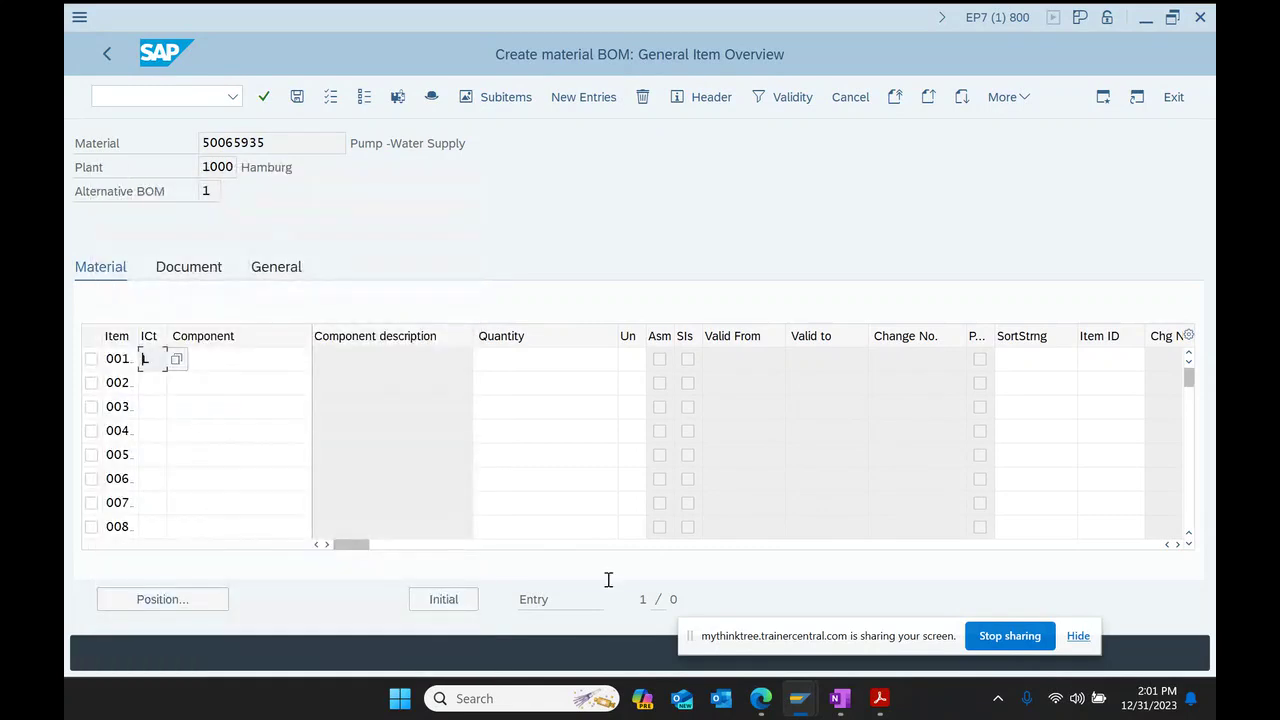
Step: Look up the flywheel's number in OneNote and enter component 50065937 with quantity 2 in the first BOM item in SAP
click(840, 698)
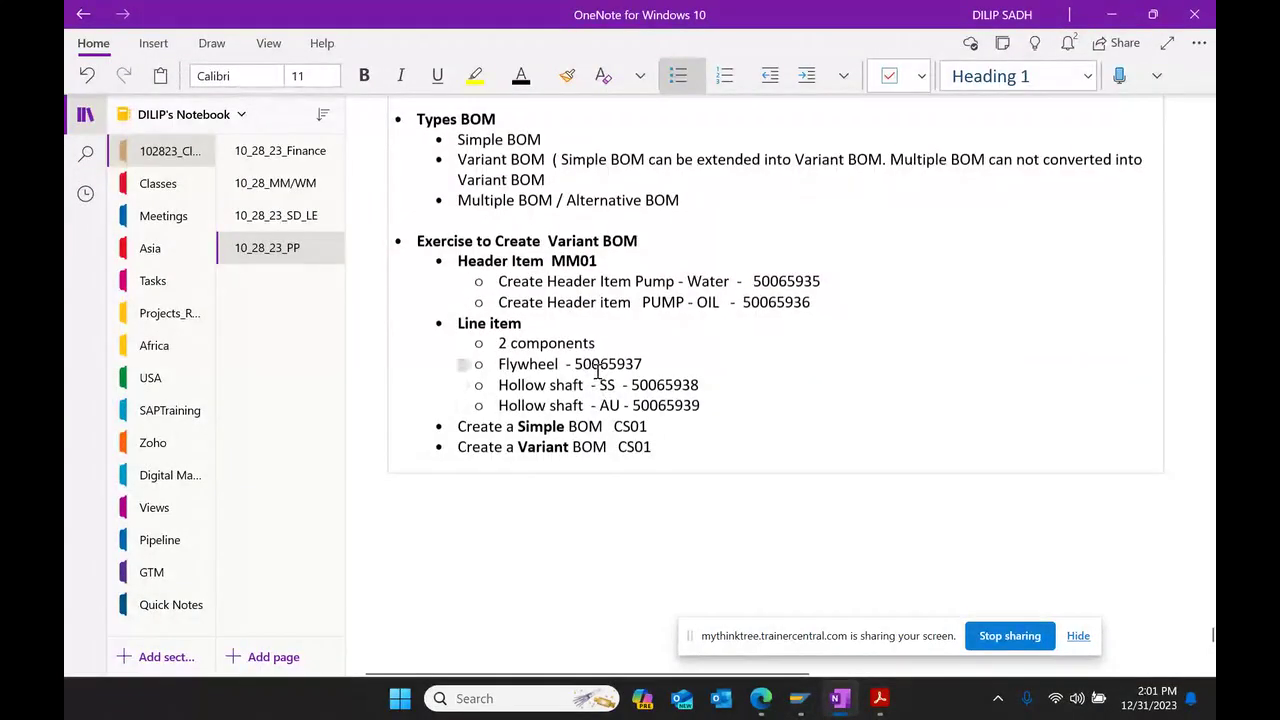
drag(576, 364, 642, 364)
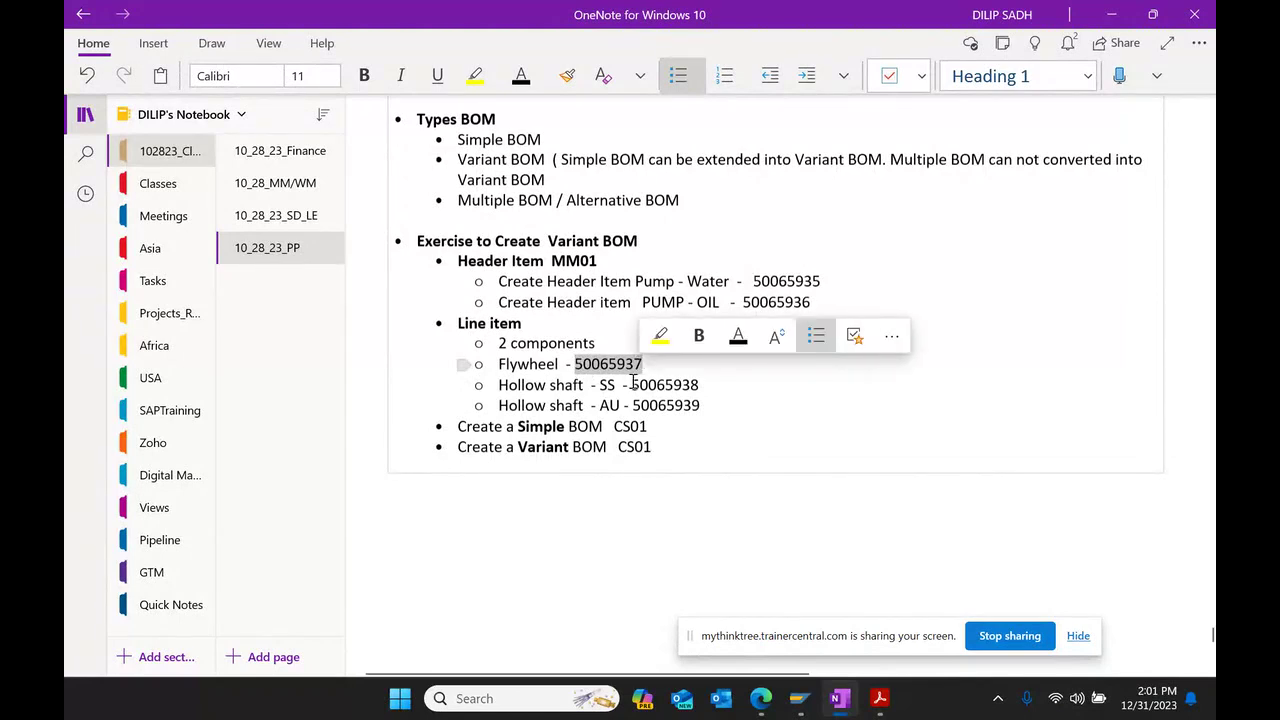
mouse_move(843, 708)
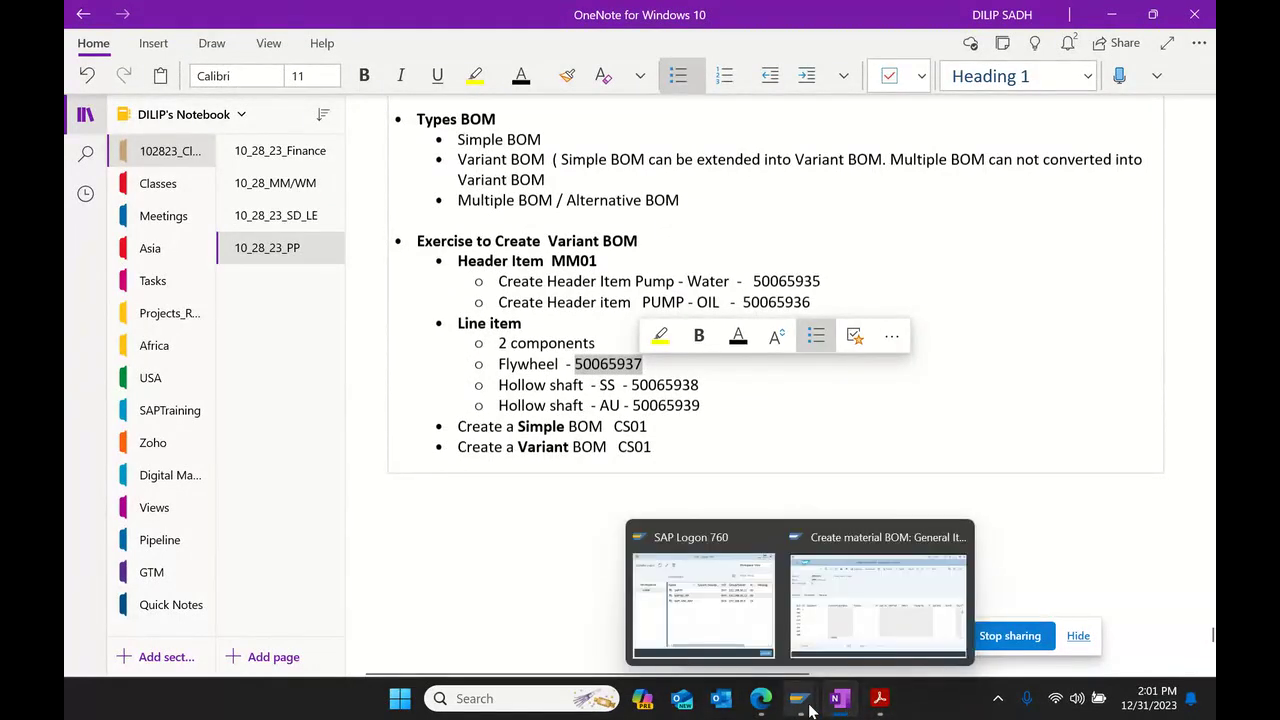
click(950, 595)
click(237, 363)
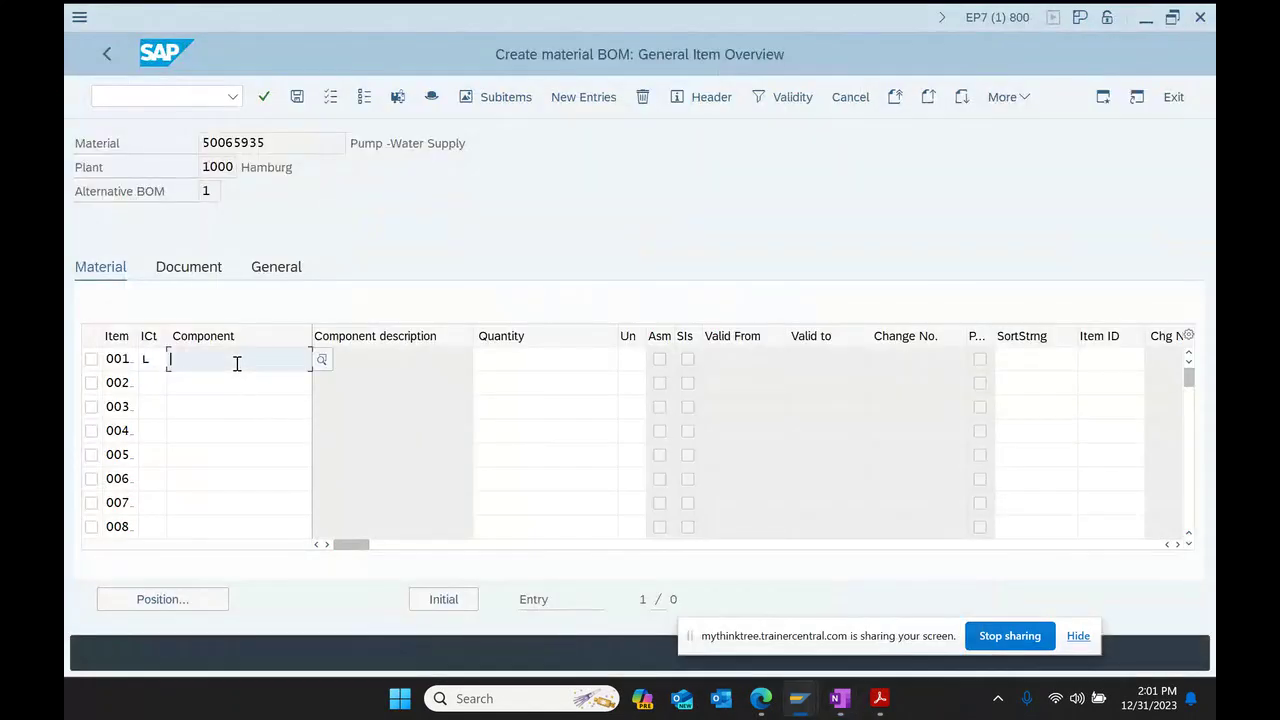
text(50065939)
key(BackSpace)
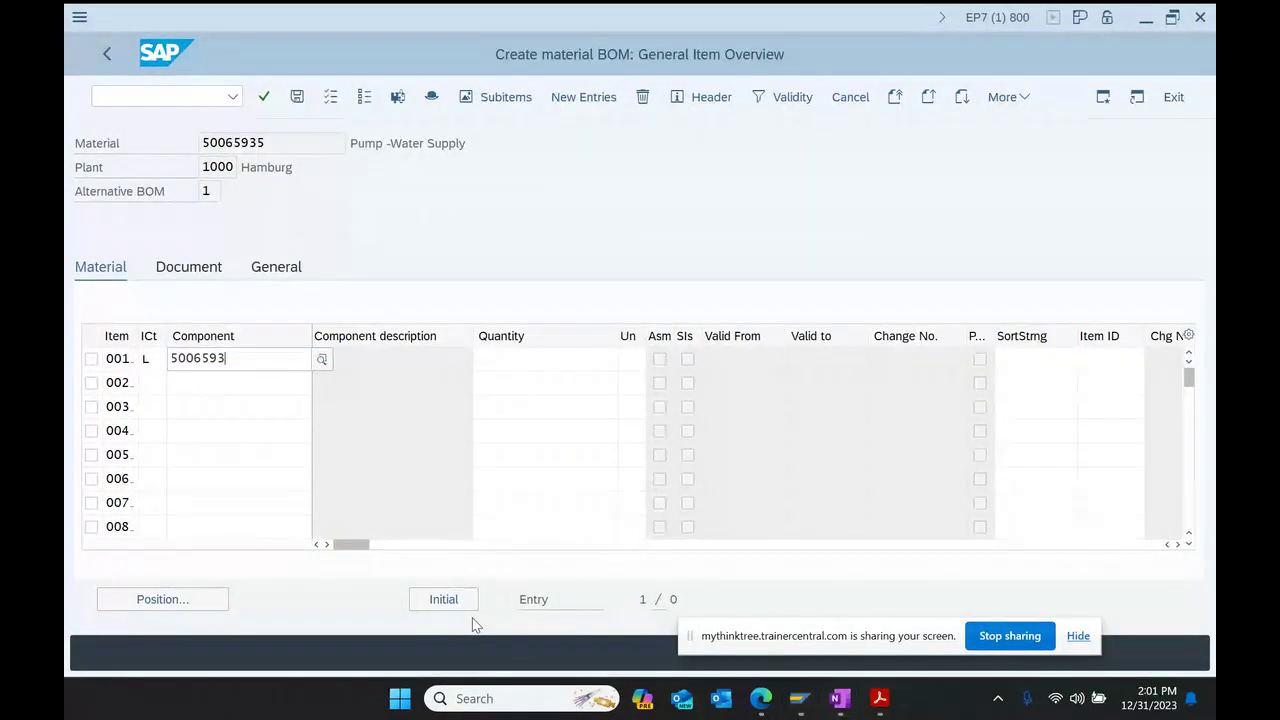
text(7)
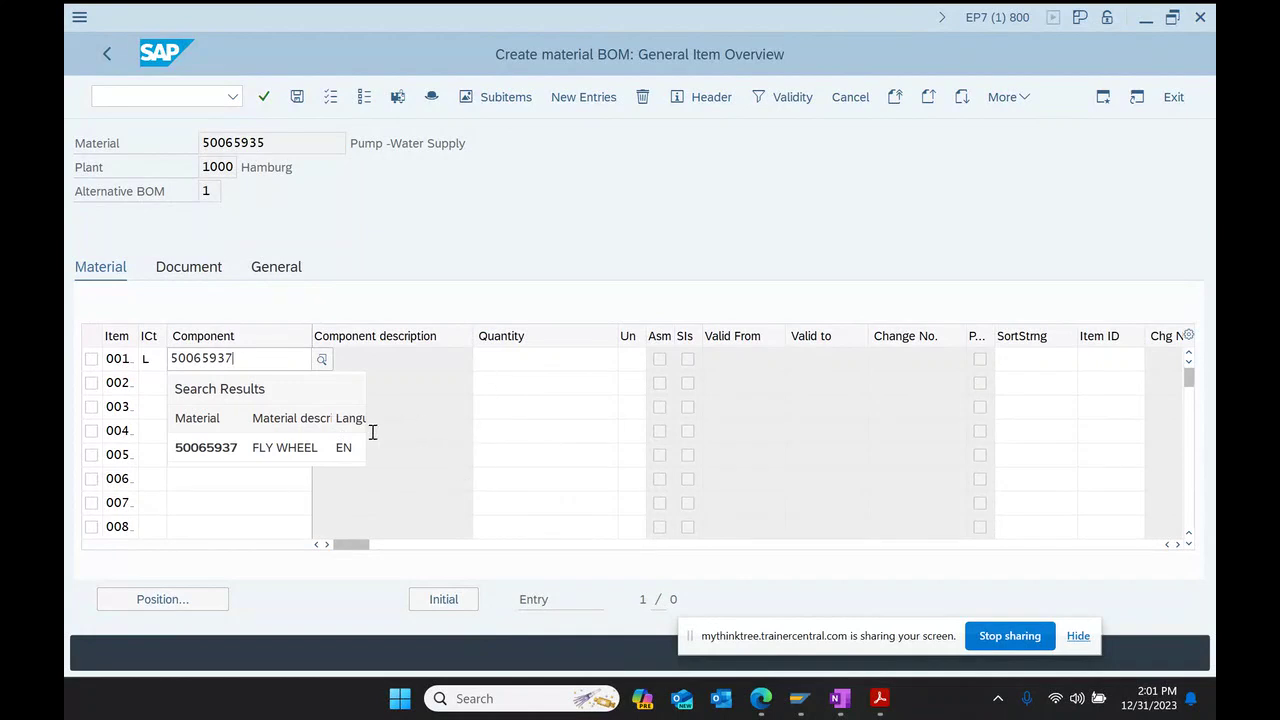
click(480, 366)
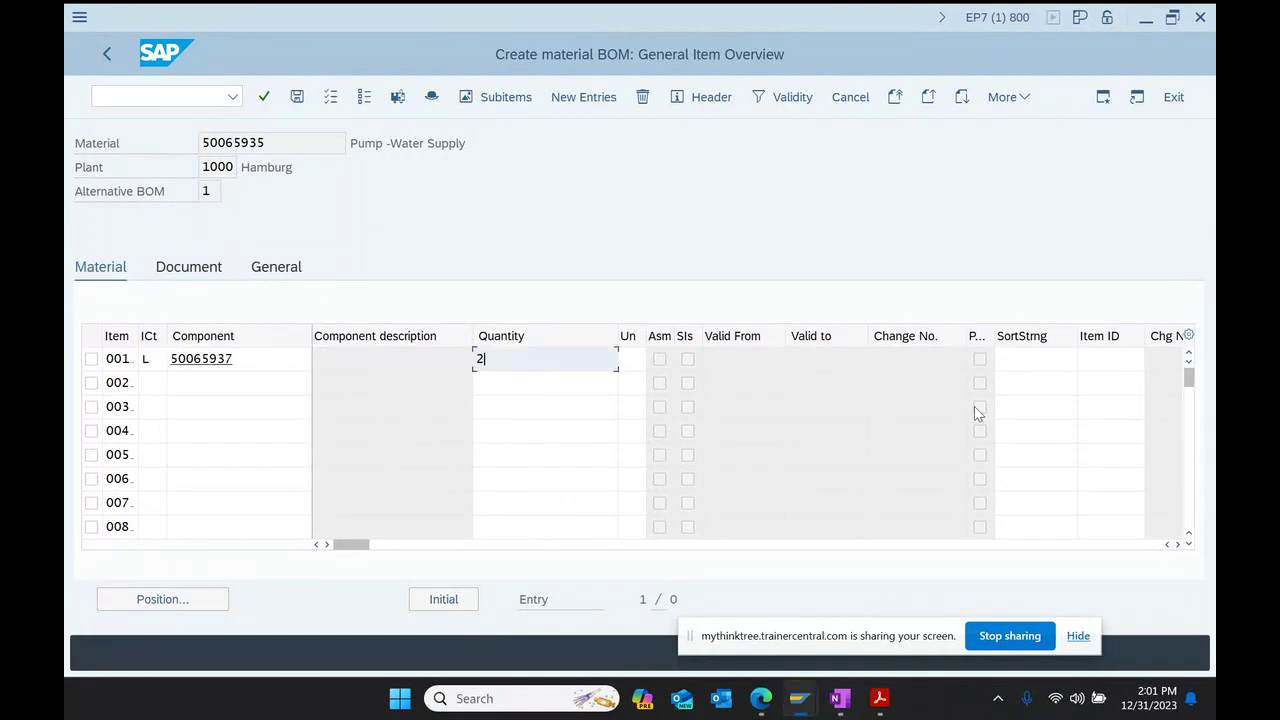
Step: Confirm the flywheel item, set the second item's category to L and look up the stainless steel hollow shaft's number in OneNote
key(Return)
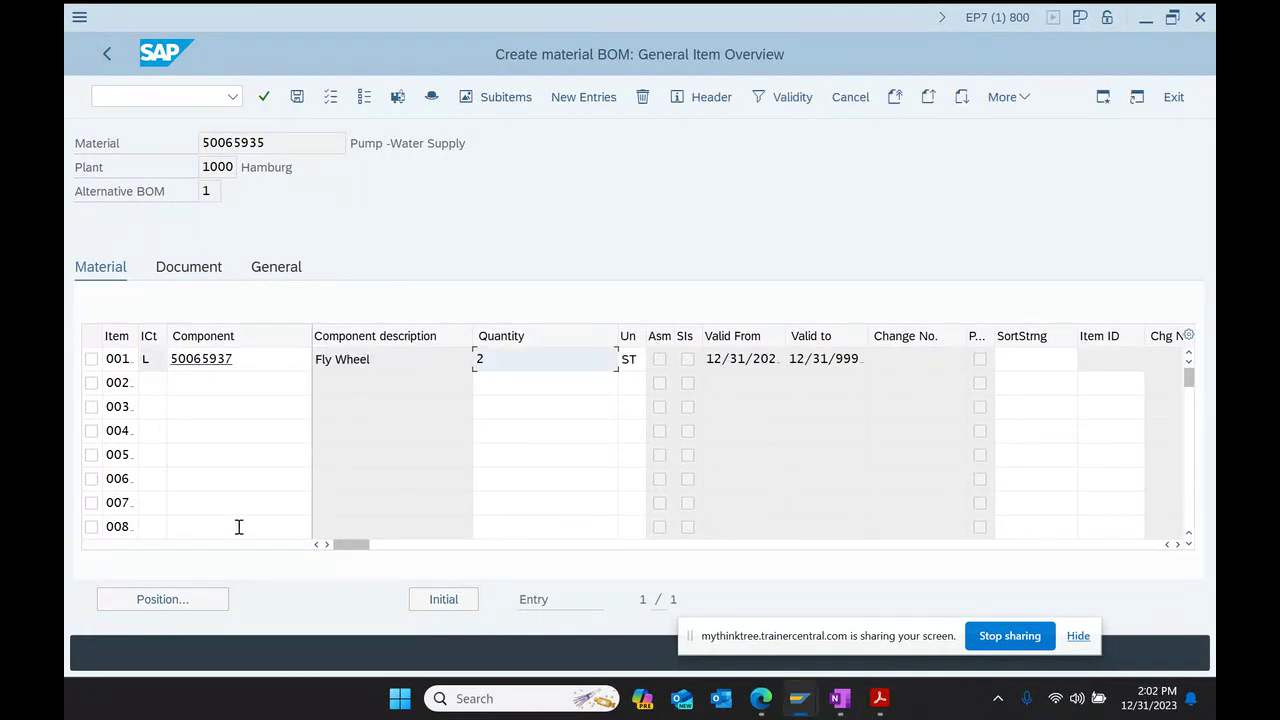
text(l)
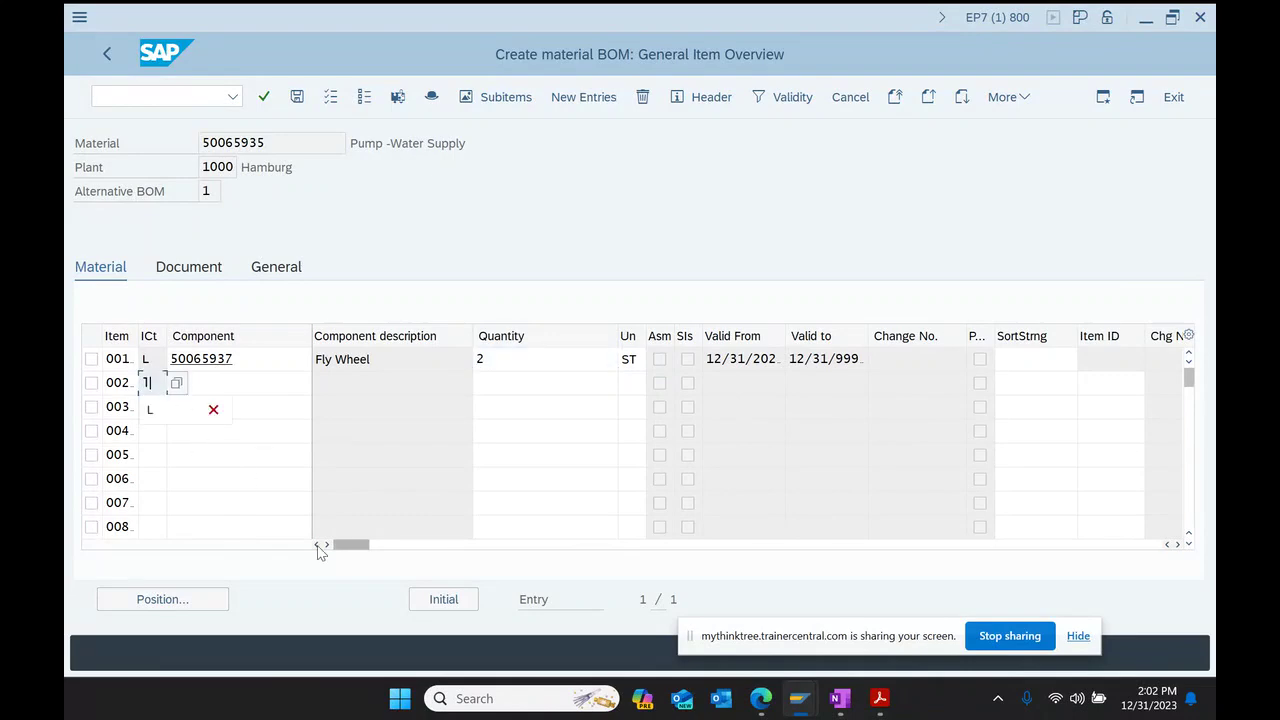
key(Tab)
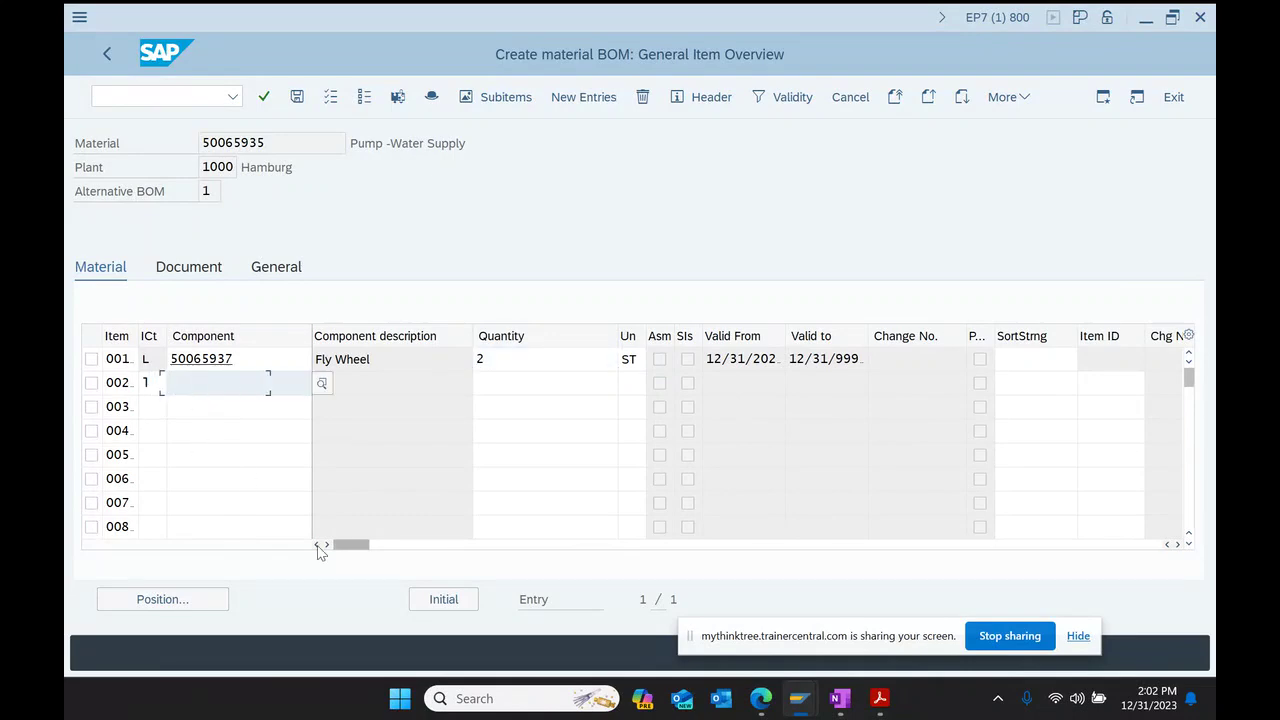
click(840, 698)
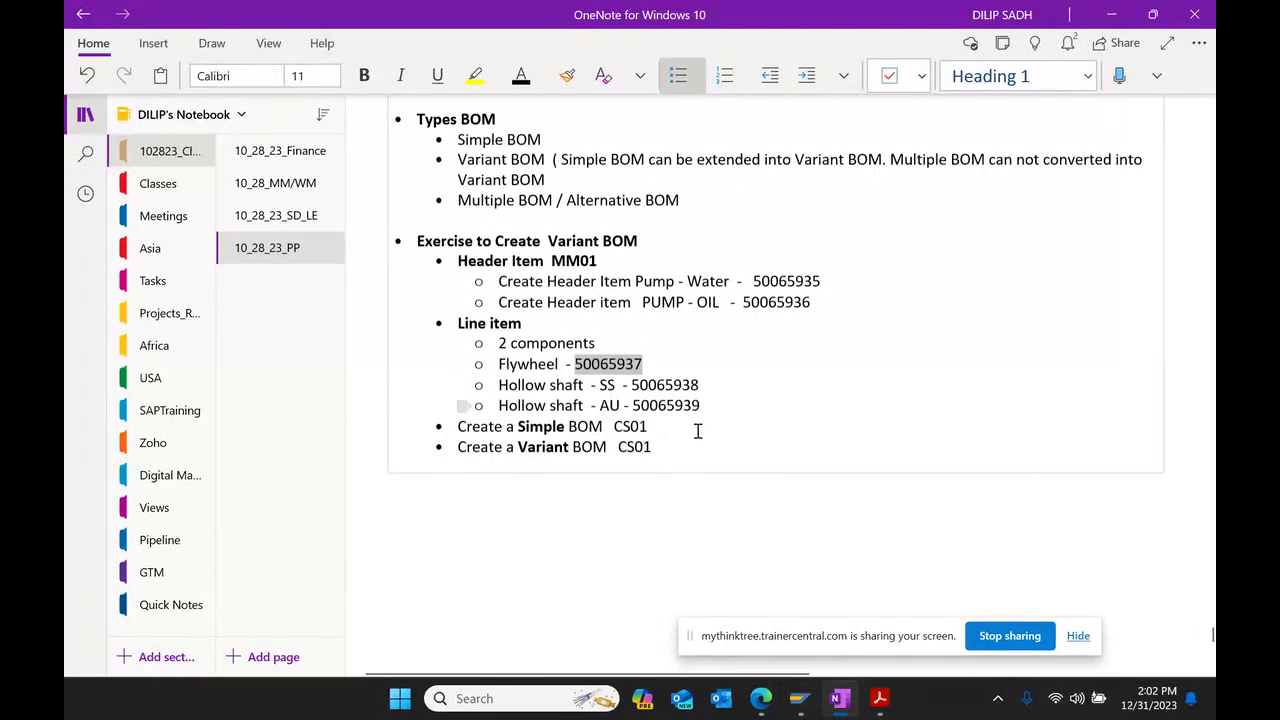
click(799, 698)
click(859, 622)
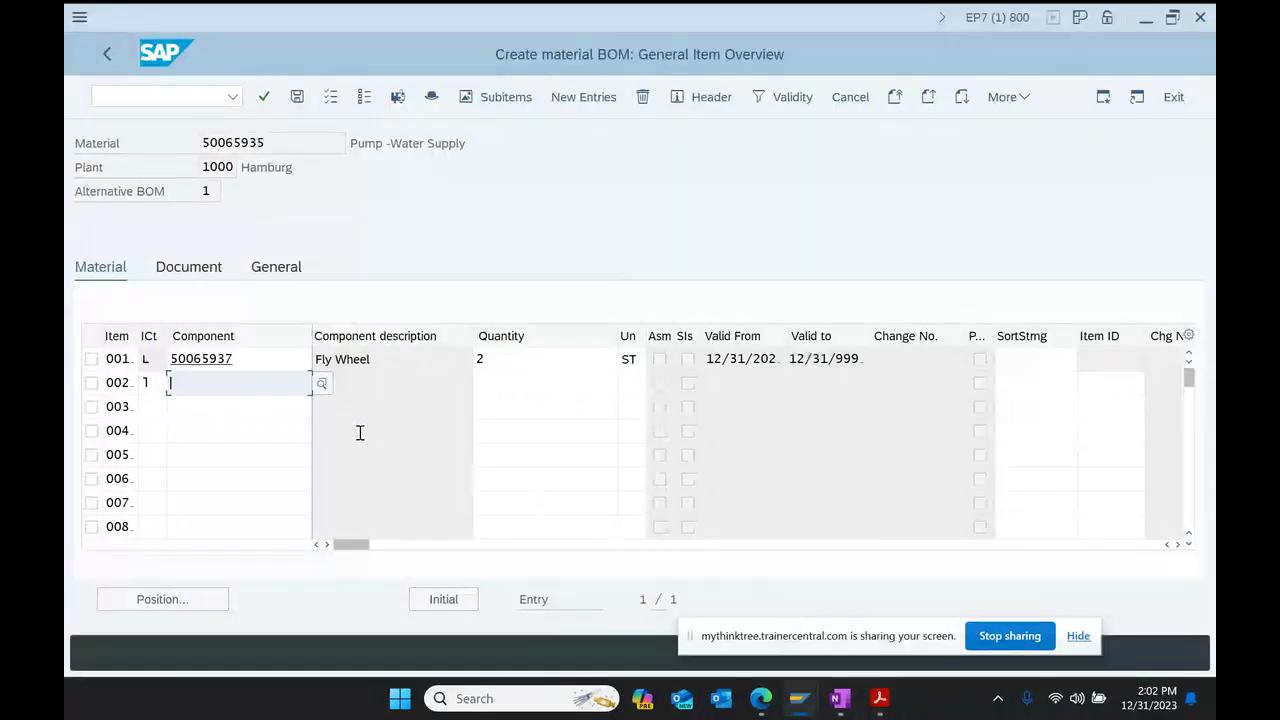
Step: Enter component 50065938 with quantity 1 in the second BOM item in SAP
text(50065939)
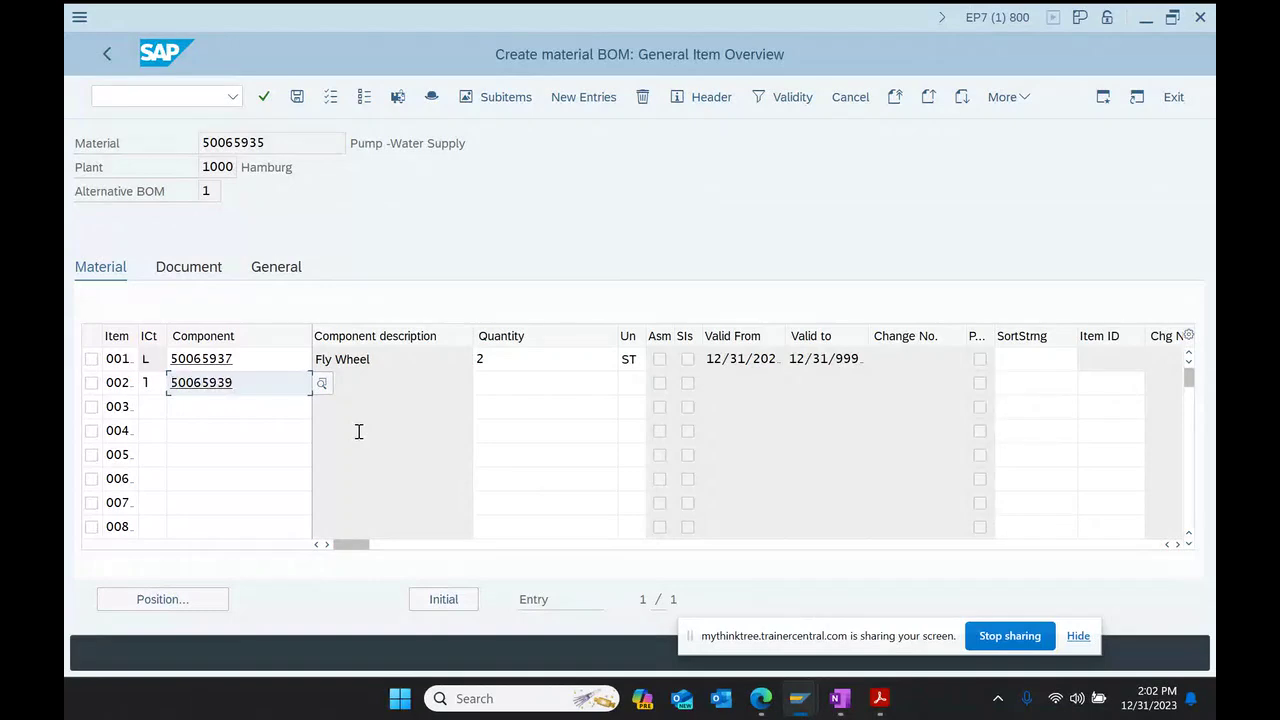
key(BackSpace)
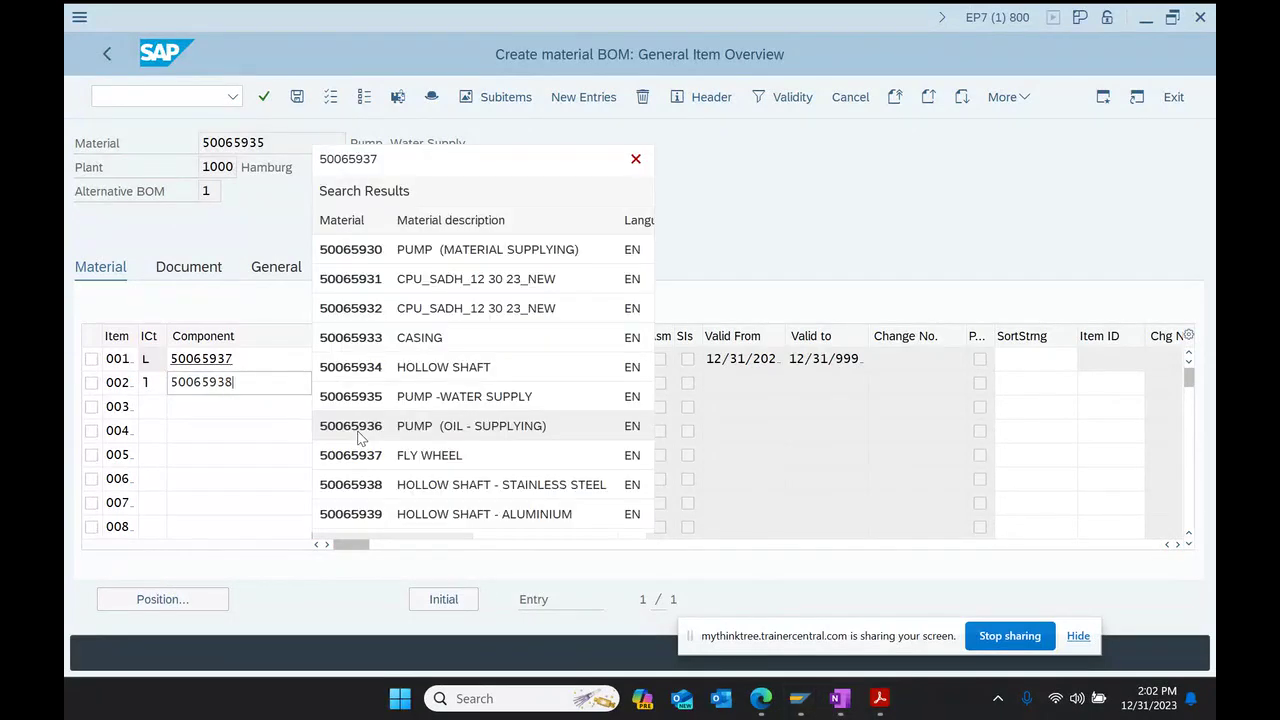
text(8)
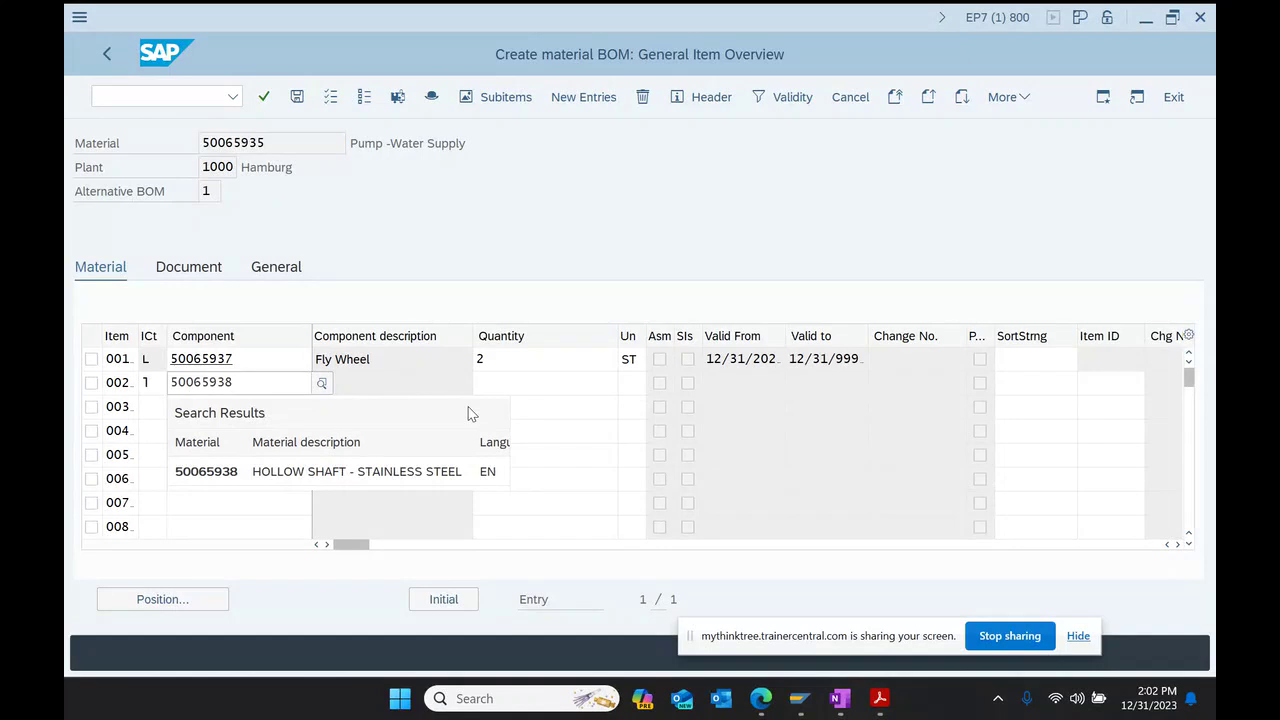
click(383, 469)
click(518, 384)
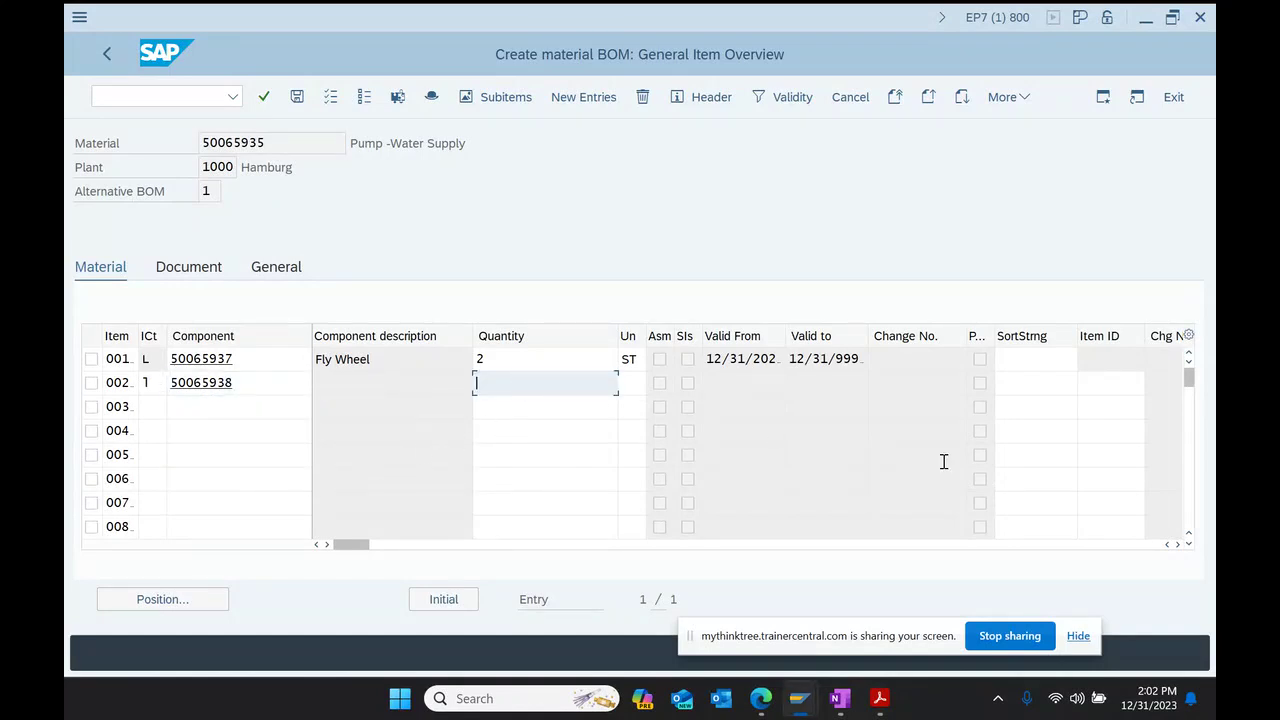
key(Return)
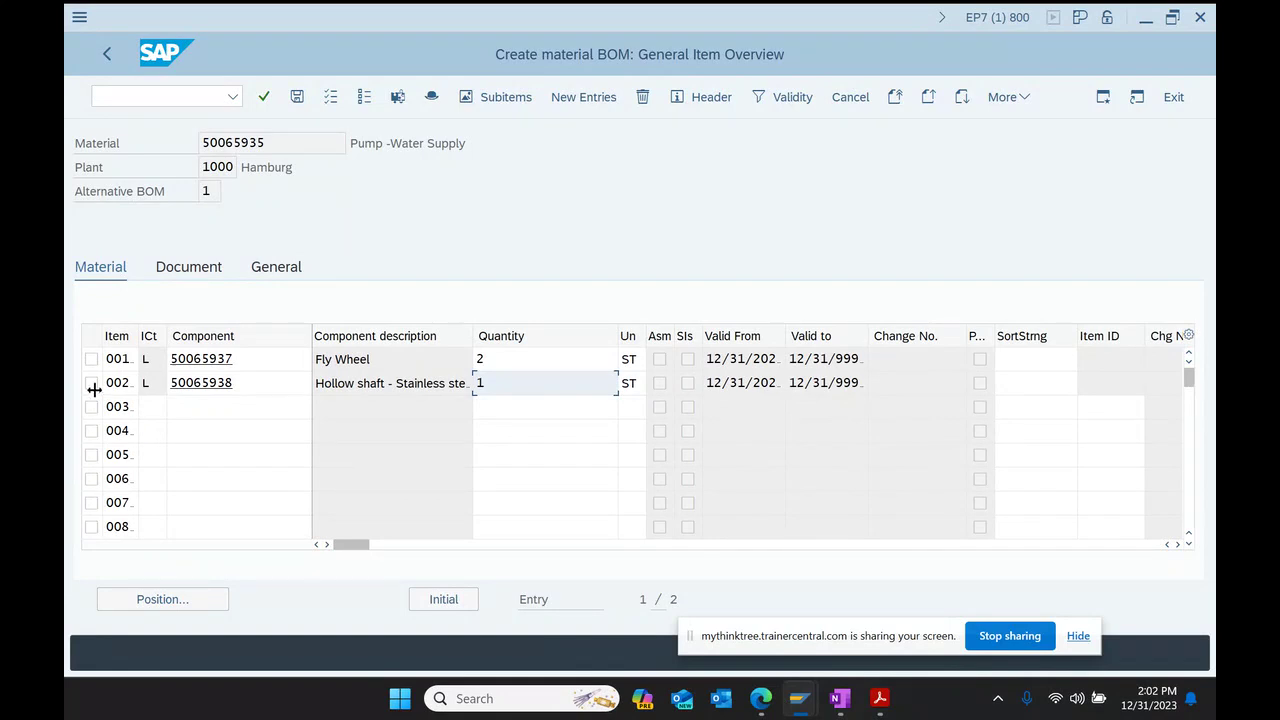
click(152, 407)
key(F4)
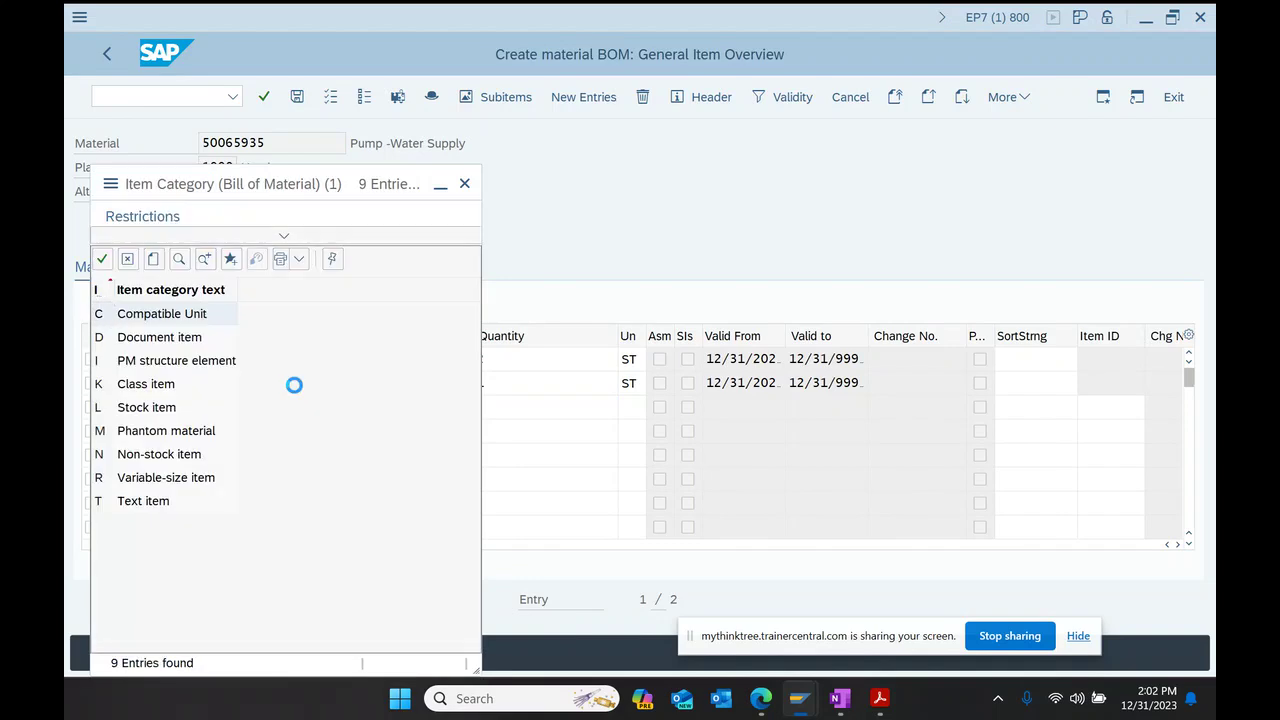
click(465, 183)
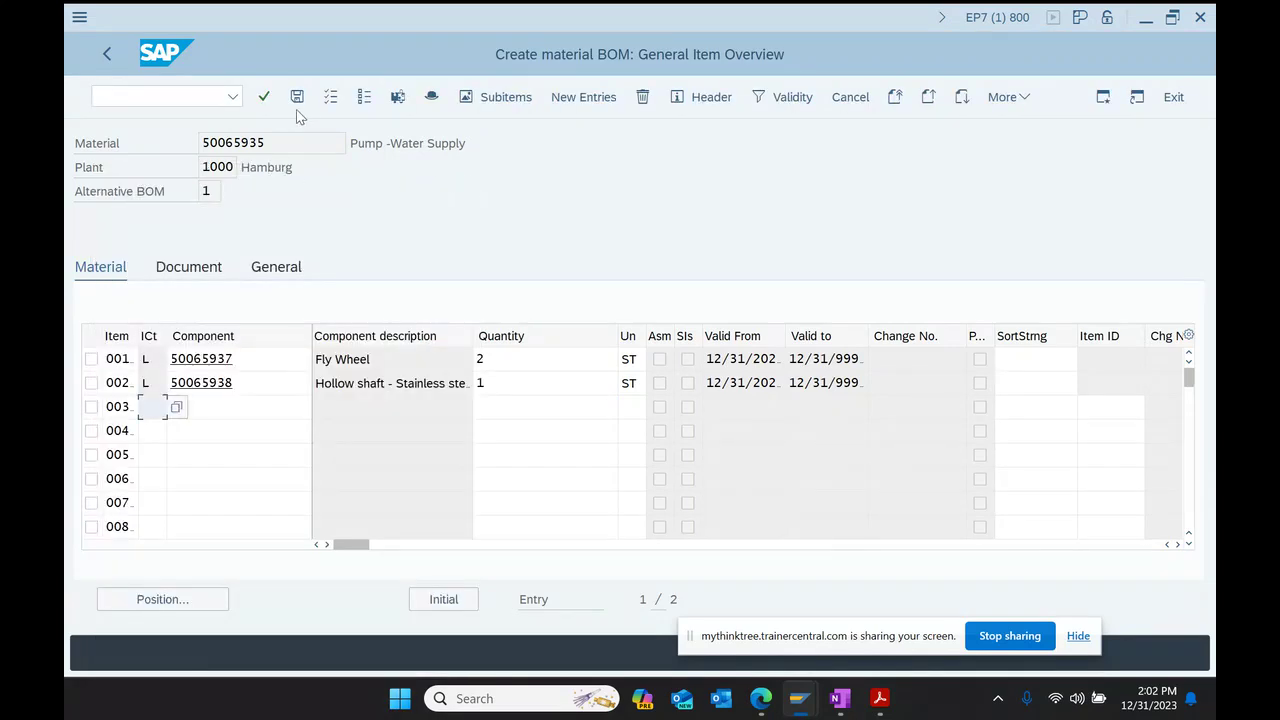
Step: Copy the water pump's material number 50065935 and save its BOM
click(289, 139)
drag(289, 139, 178, 160)
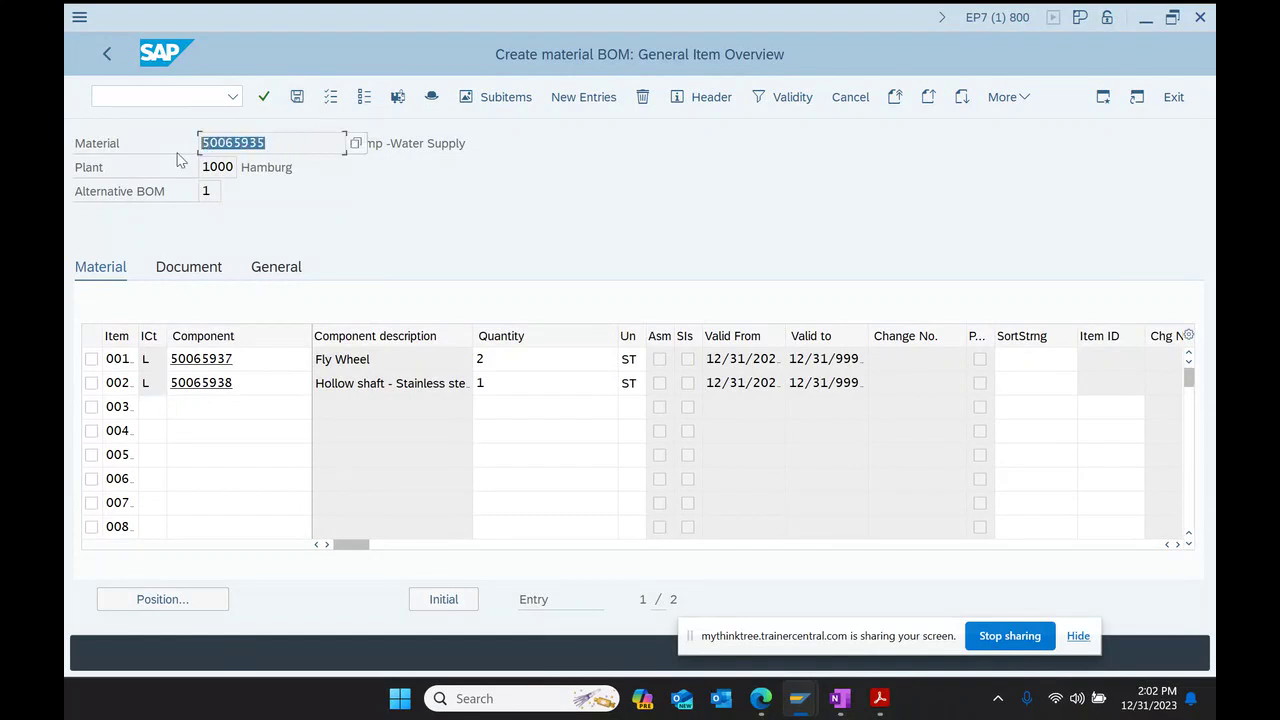
click(180, 158)
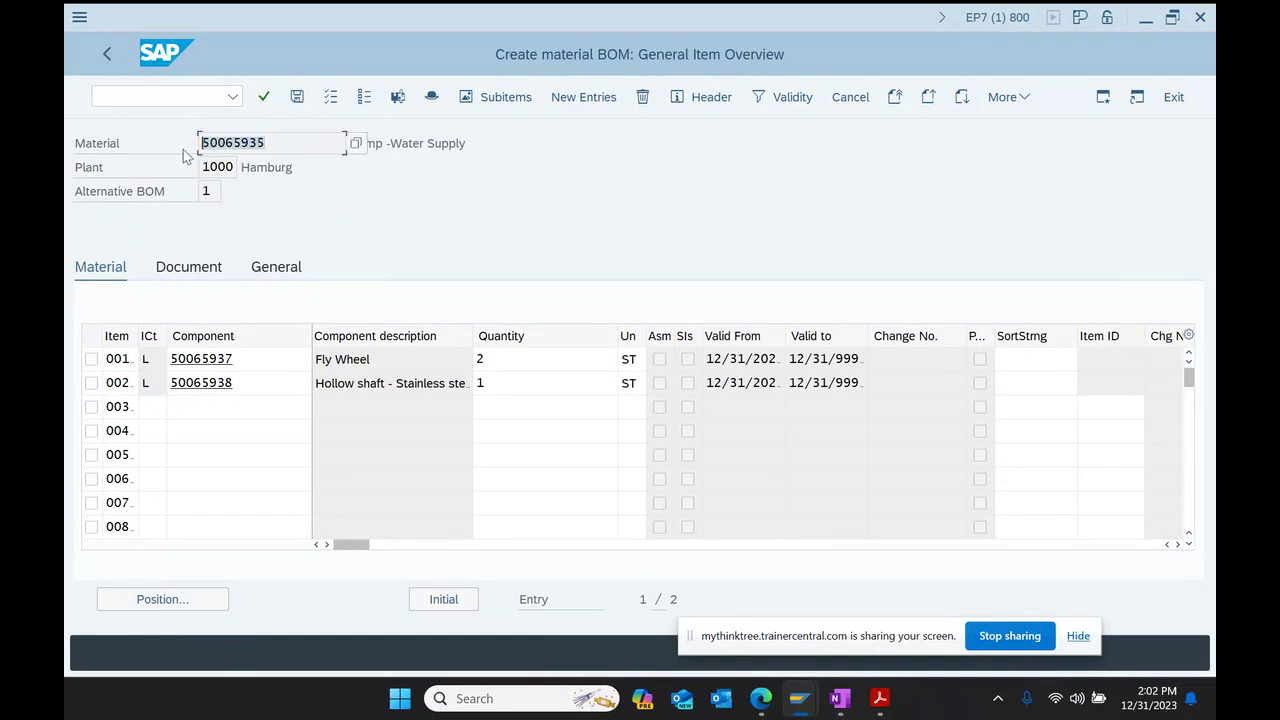
click(298, 97)
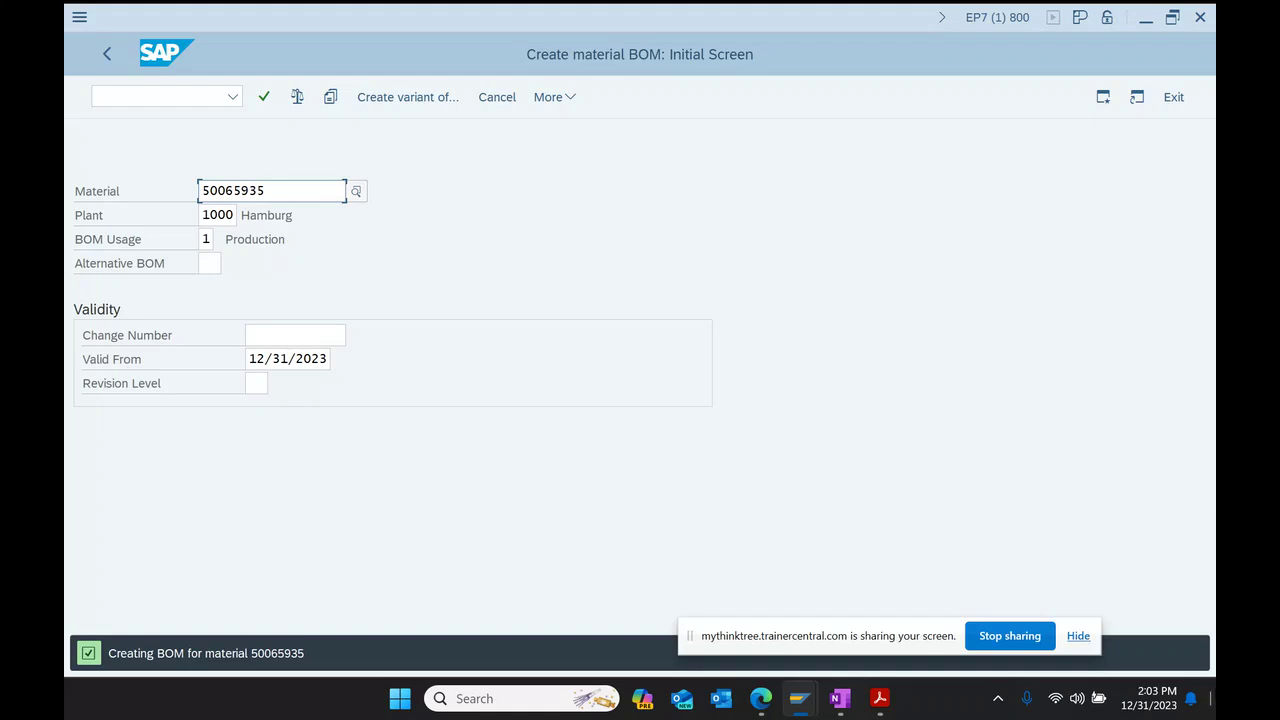
Step: Switch to OneNote and add 50065935 to the end of the "Create a Simple BOM CS01" line
click(840, 698)
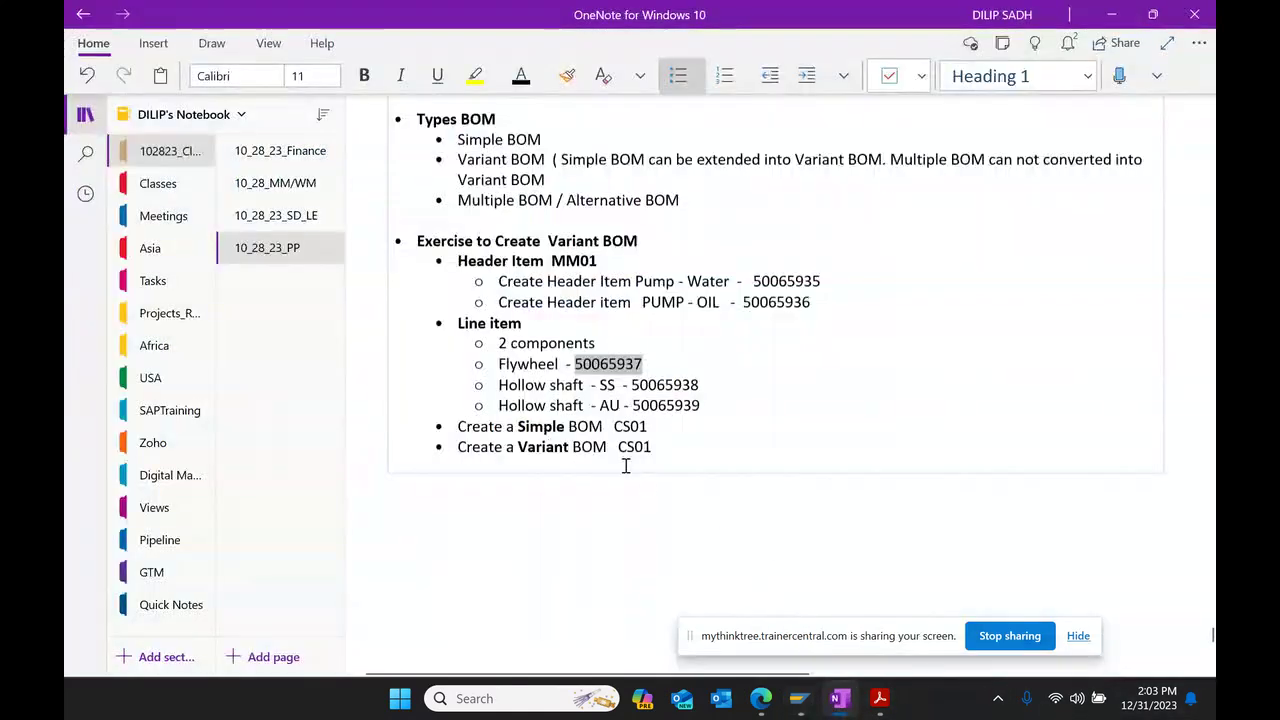
click(662, 427)
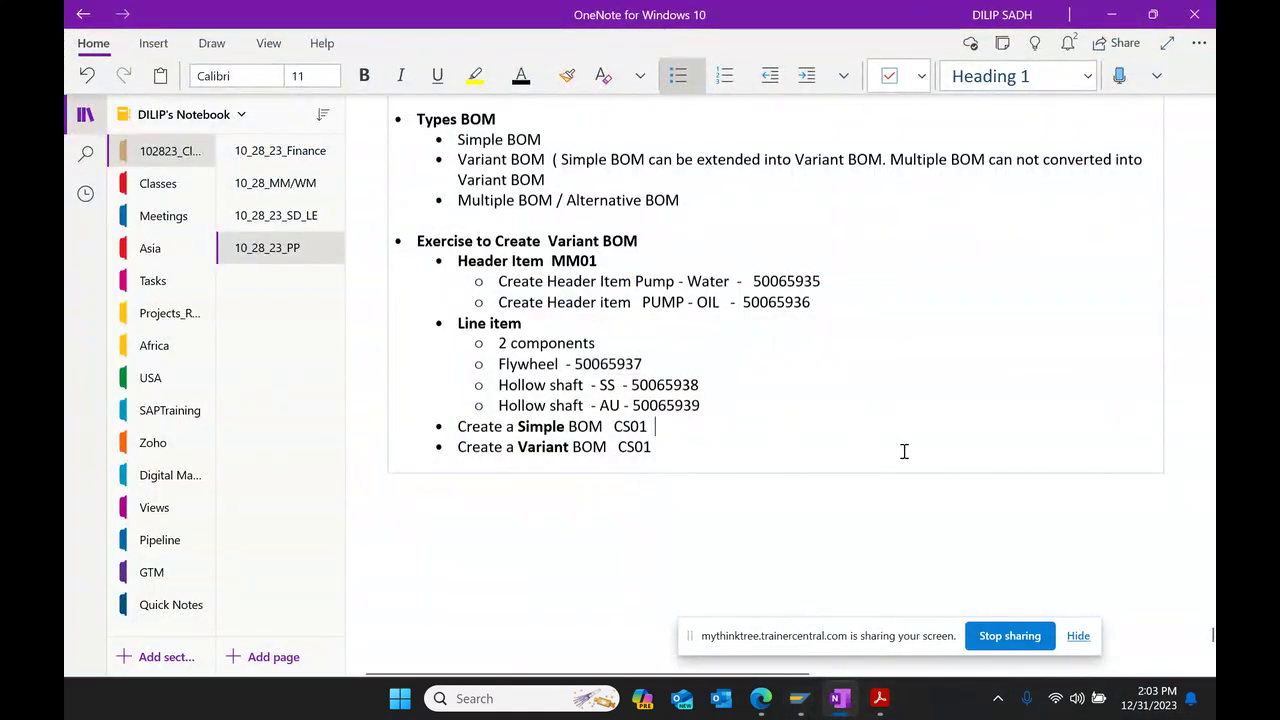
text(50065935)
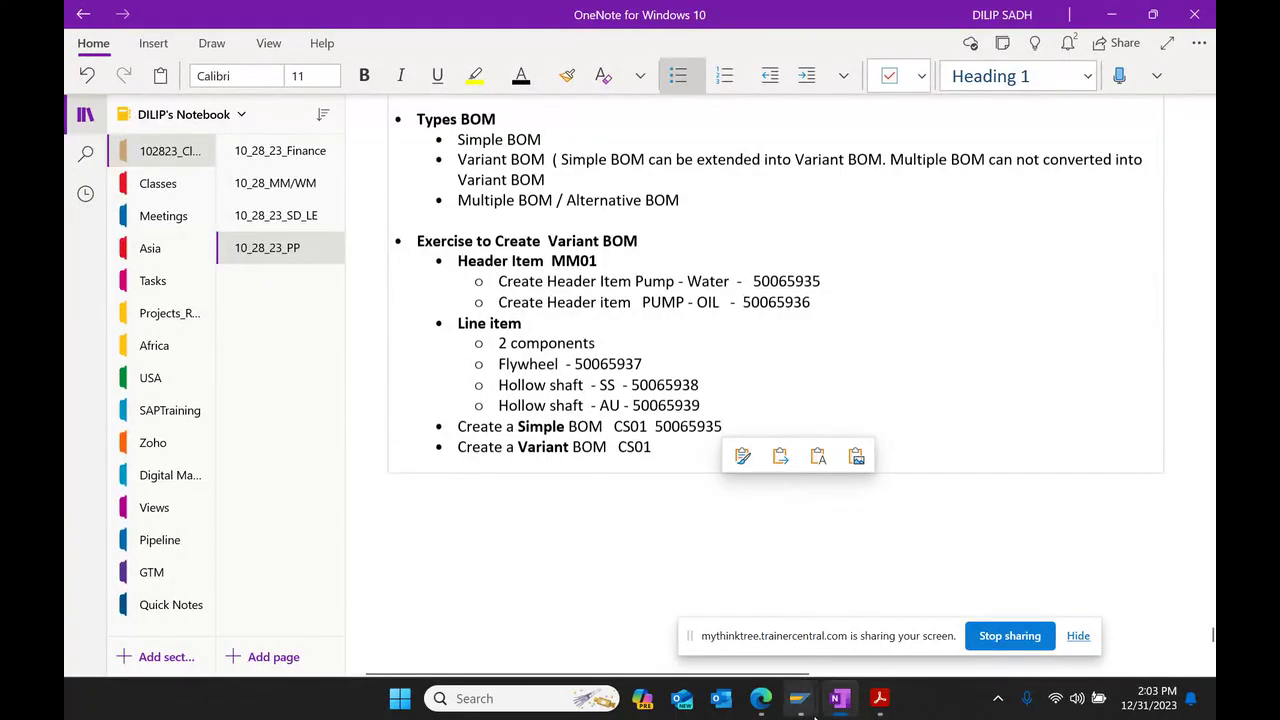
Step: Switch to SAP and start a BOM for material 50065936 as a variant of material 50065935
mouse_move(800, 698)
click(897, 600)
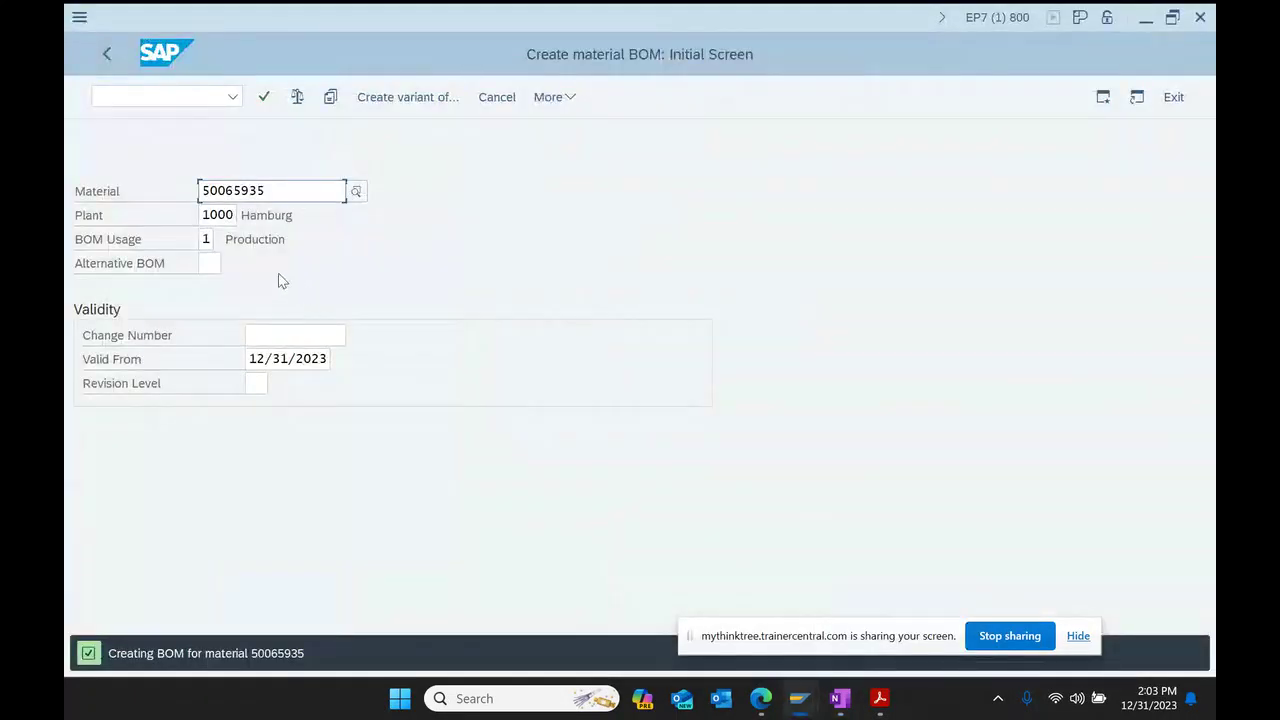
click(281, 193)
key(BackSpace)
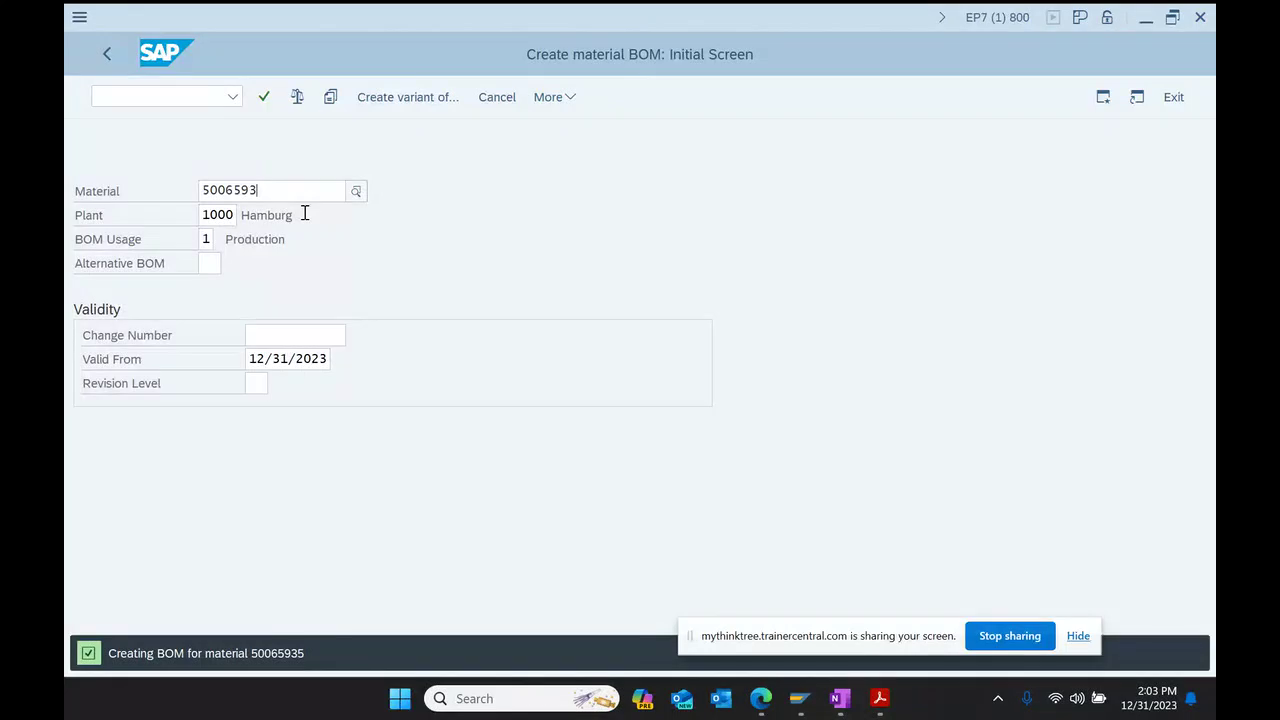
text(6)
click(405, 103)
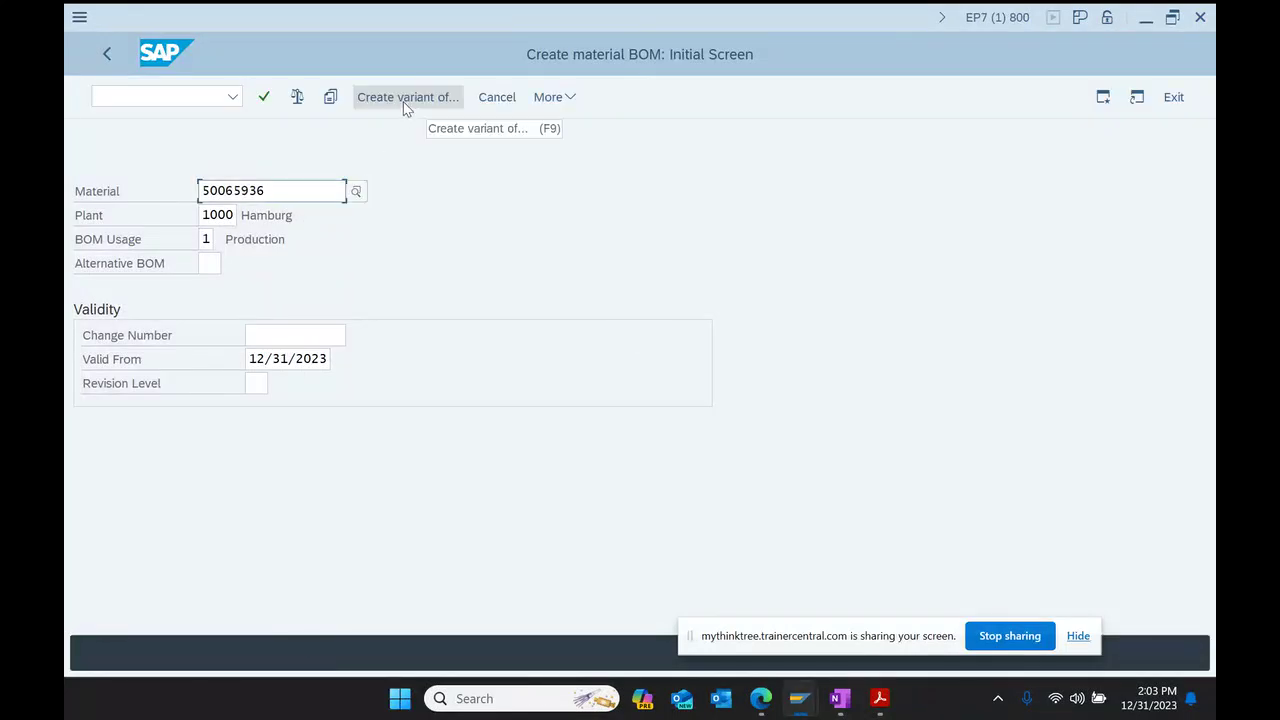
click(405, 97)
drag(387, 482, 714, 197)
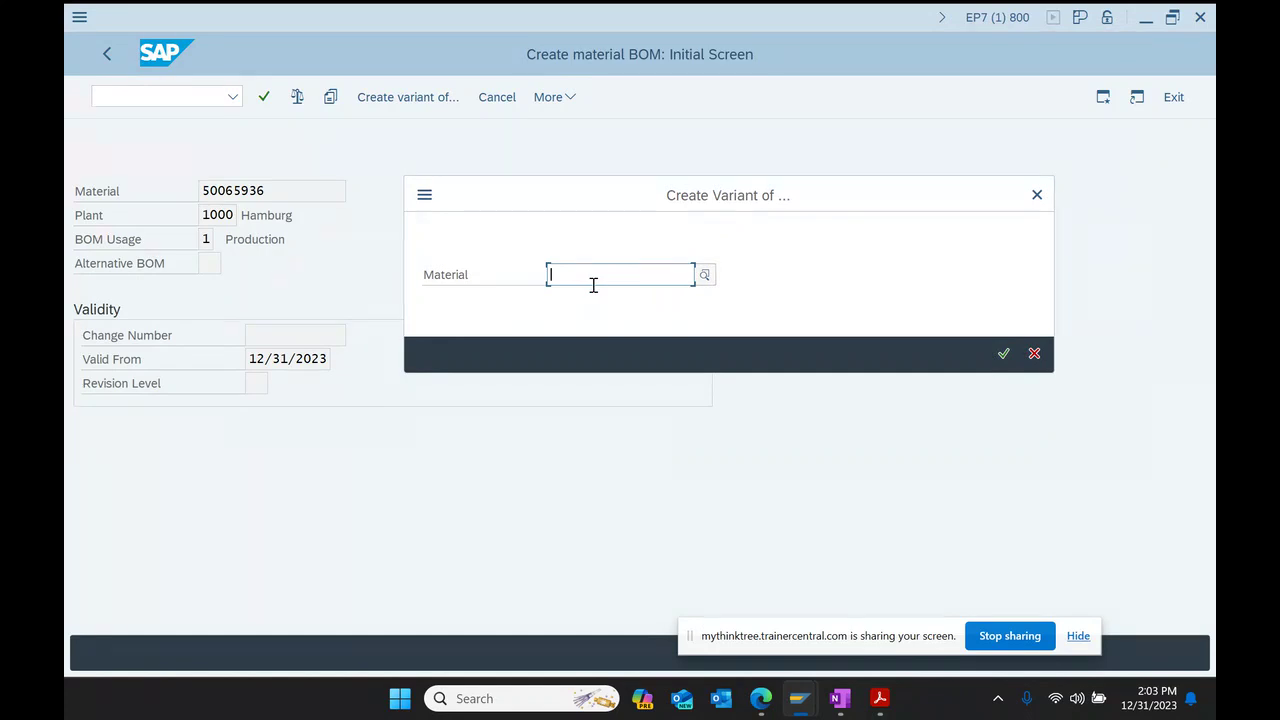
text(50065935)
click(1003, 353)
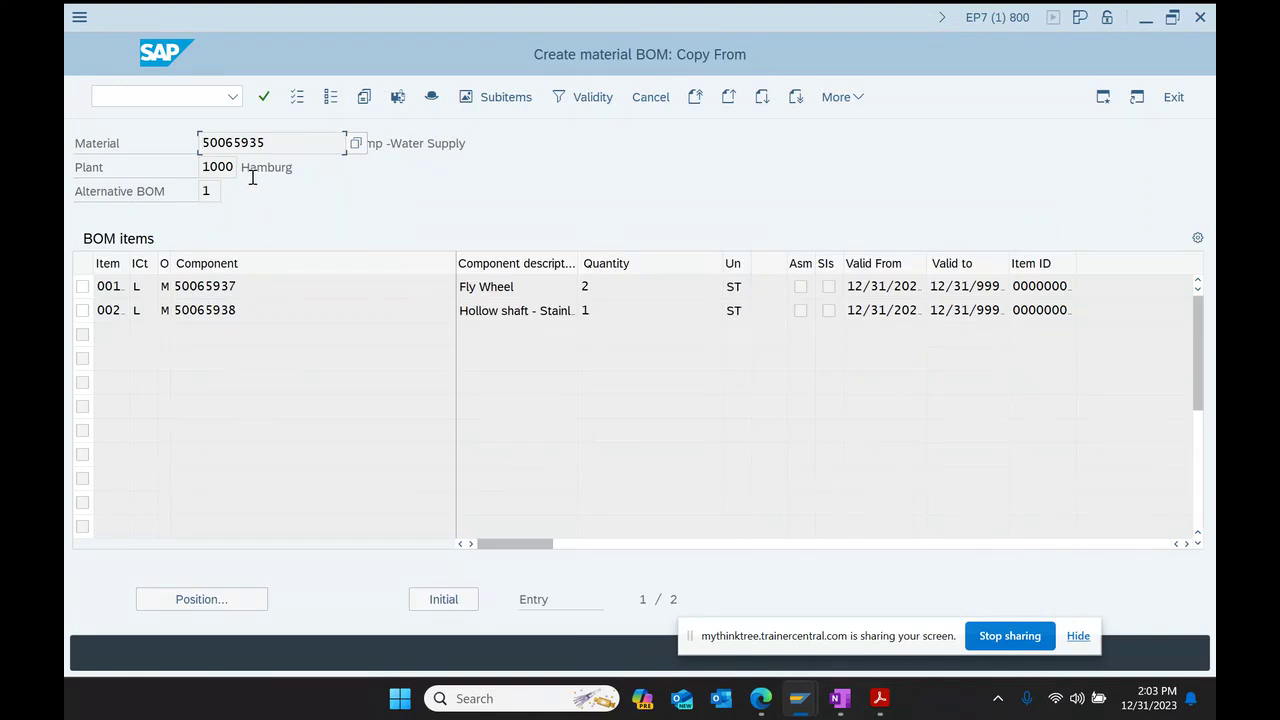
Step: Select both items of the water pump's BOM, copy them into the oil pump's BOM and enter the BOM text "test"
drag(284, 145, 157, 146)
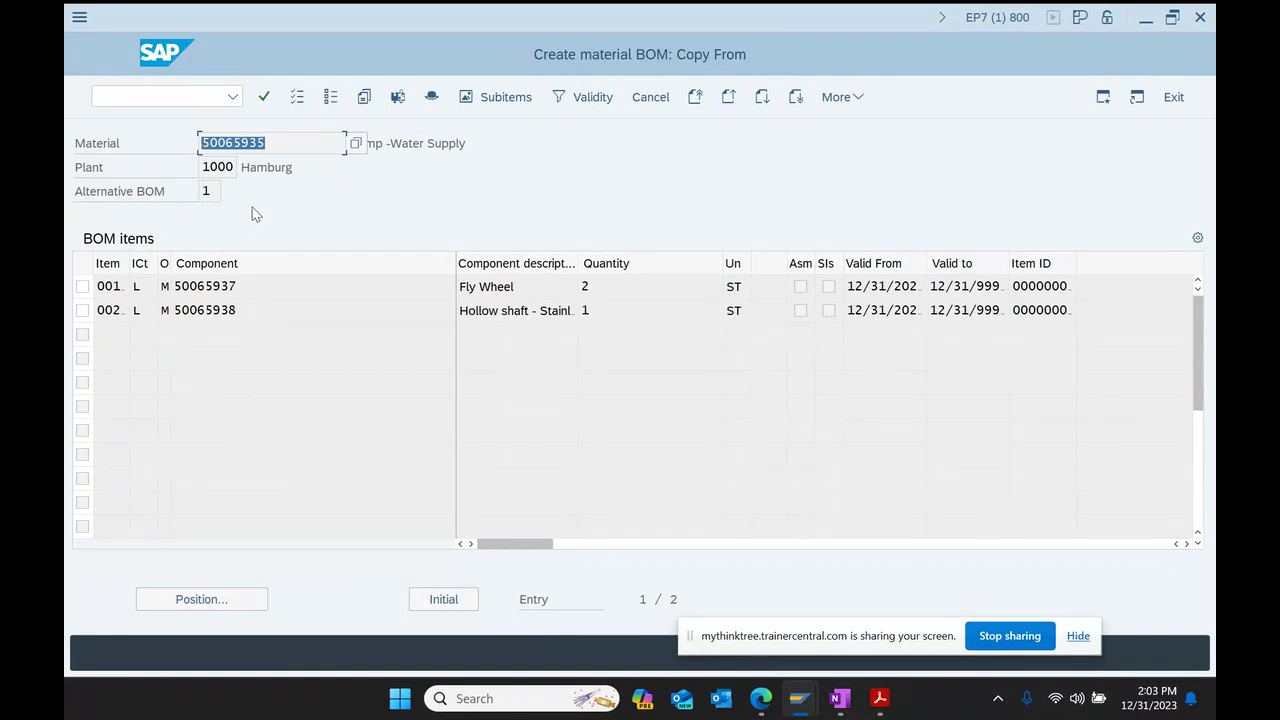
click(82, 286)
click(82, 310)
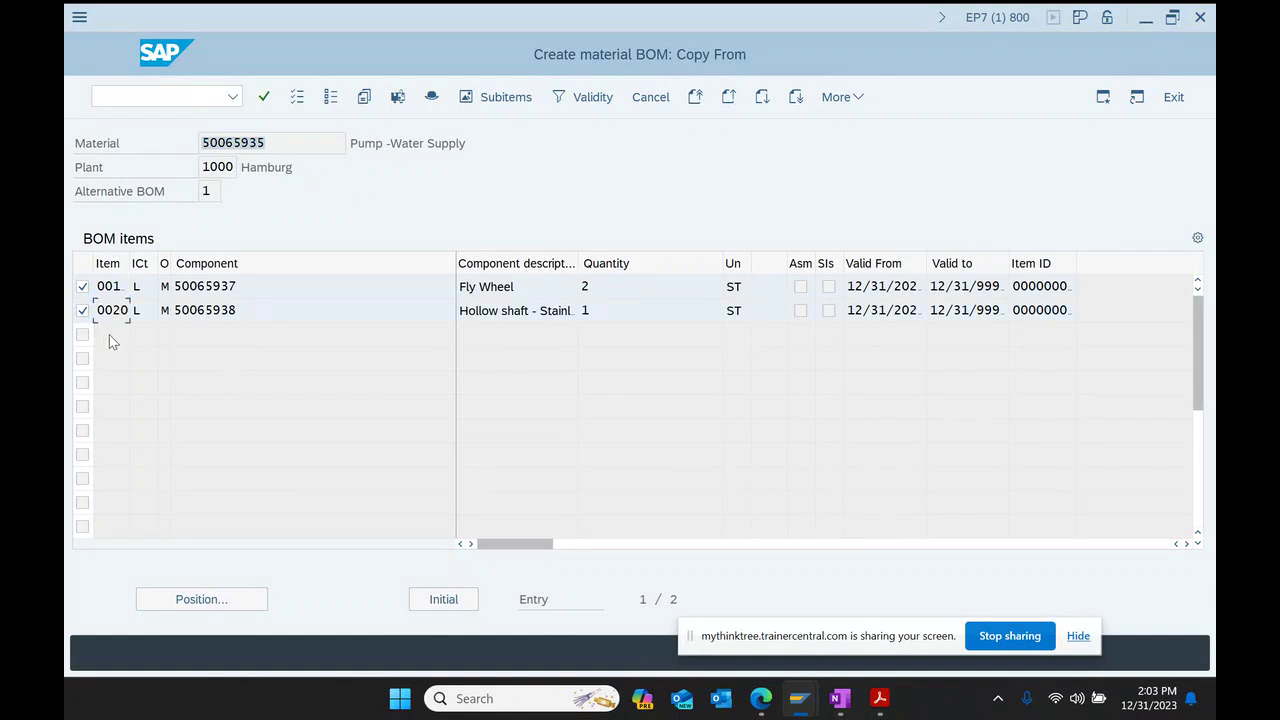
click(364, 97)
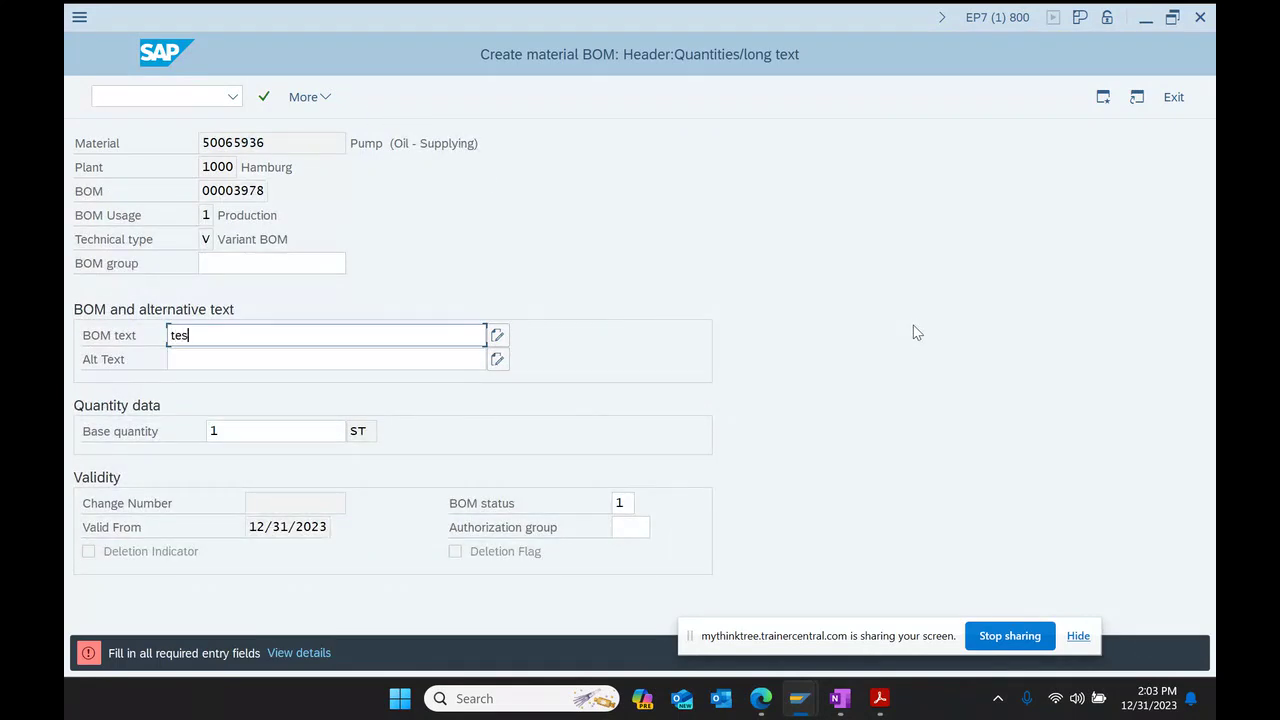
key(Return)
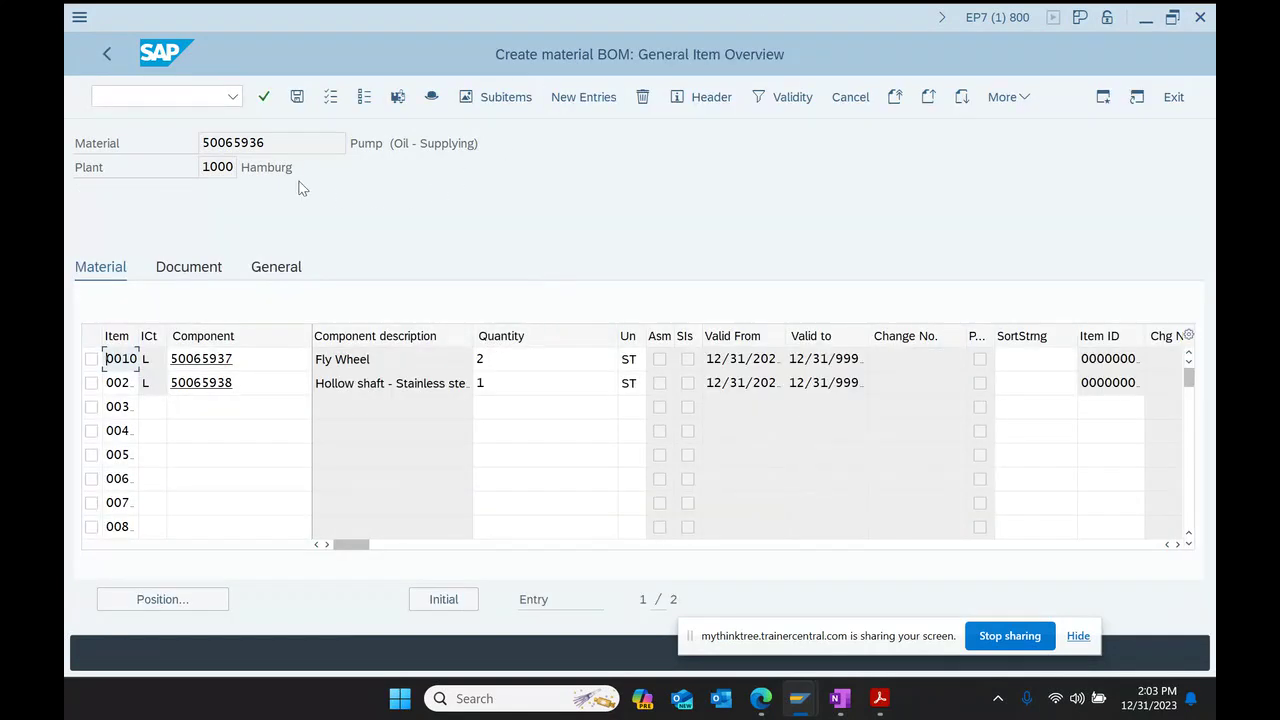
Step: Check the aluminium hollow shaft's number in OneNote and replace the second item's component with 50065939 in the oil pump's BOM in SAP
drag(283, 143, 134, 154)
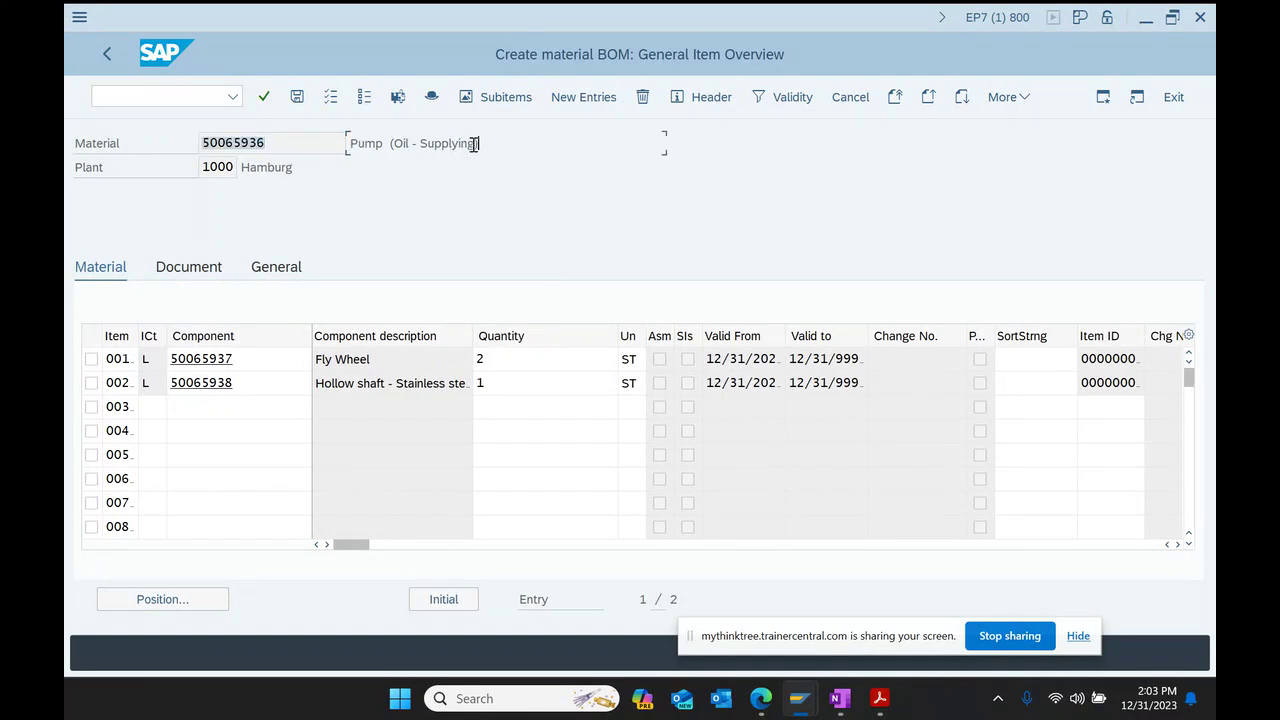
drag(480, 143, 350, 198)
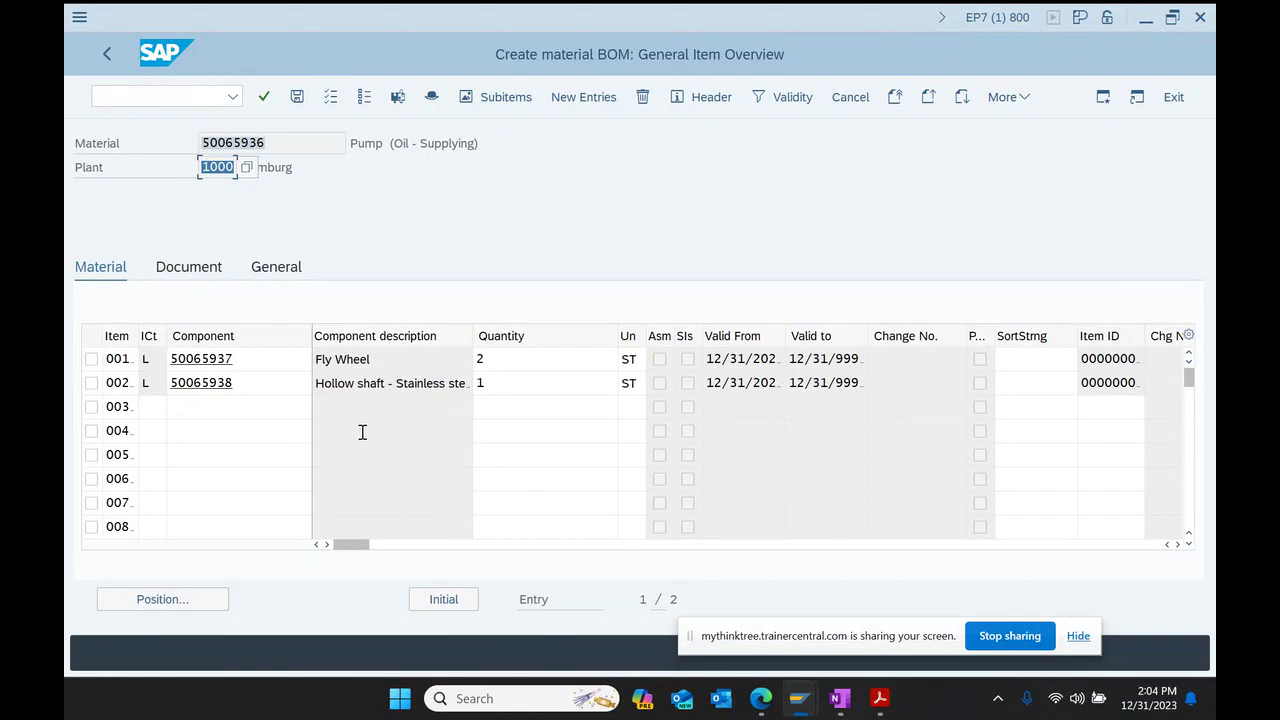
click(841, 704)
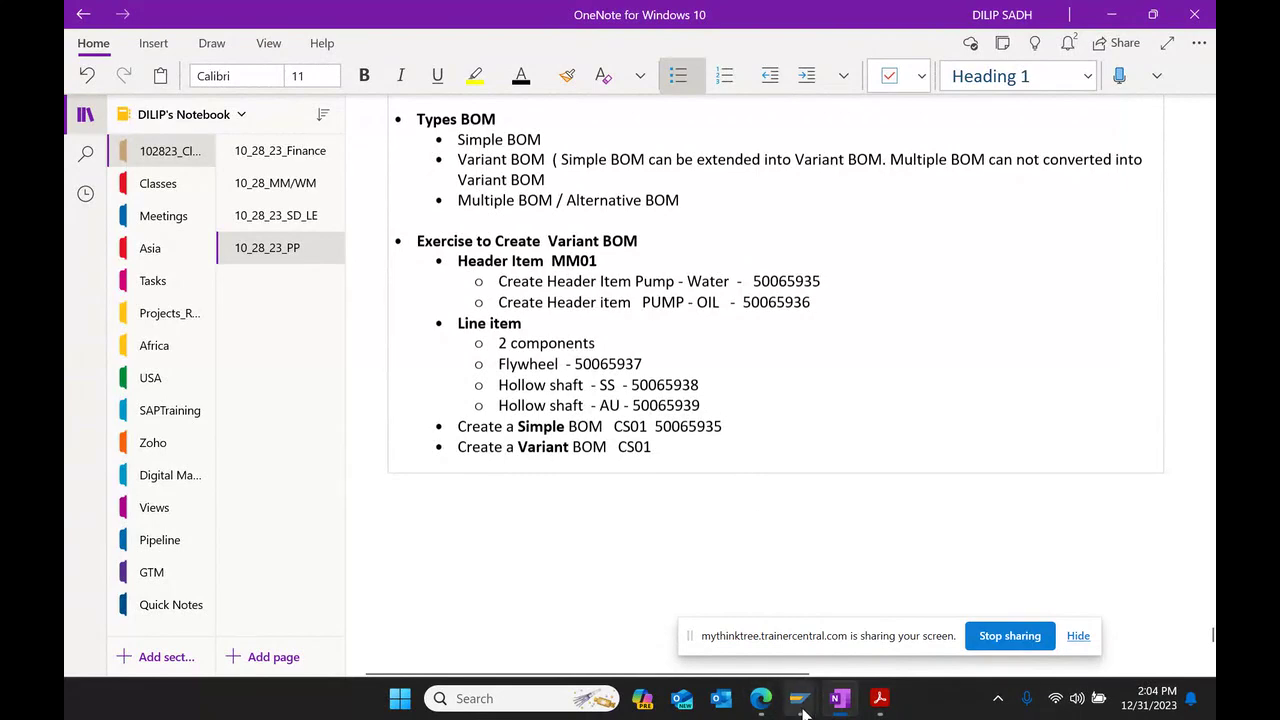
mouse_move(798, 698)
click(880, 575)
click(245, 382)
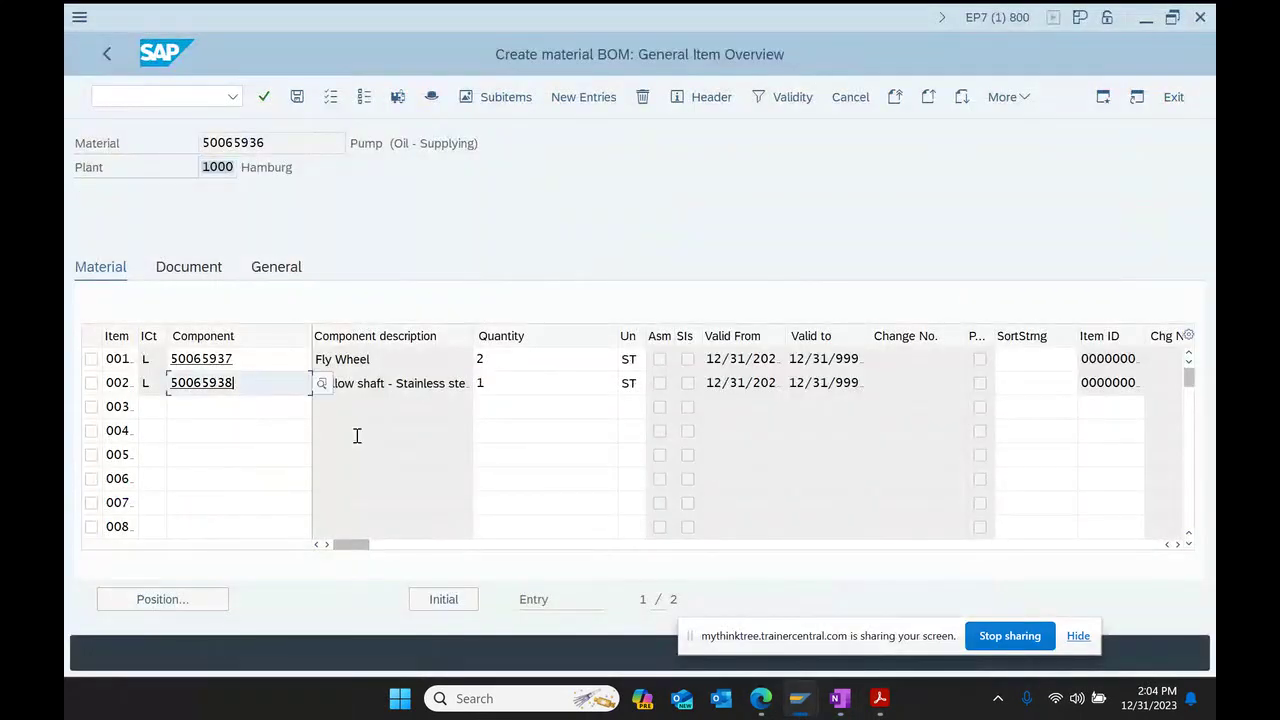
key(BackSpace)
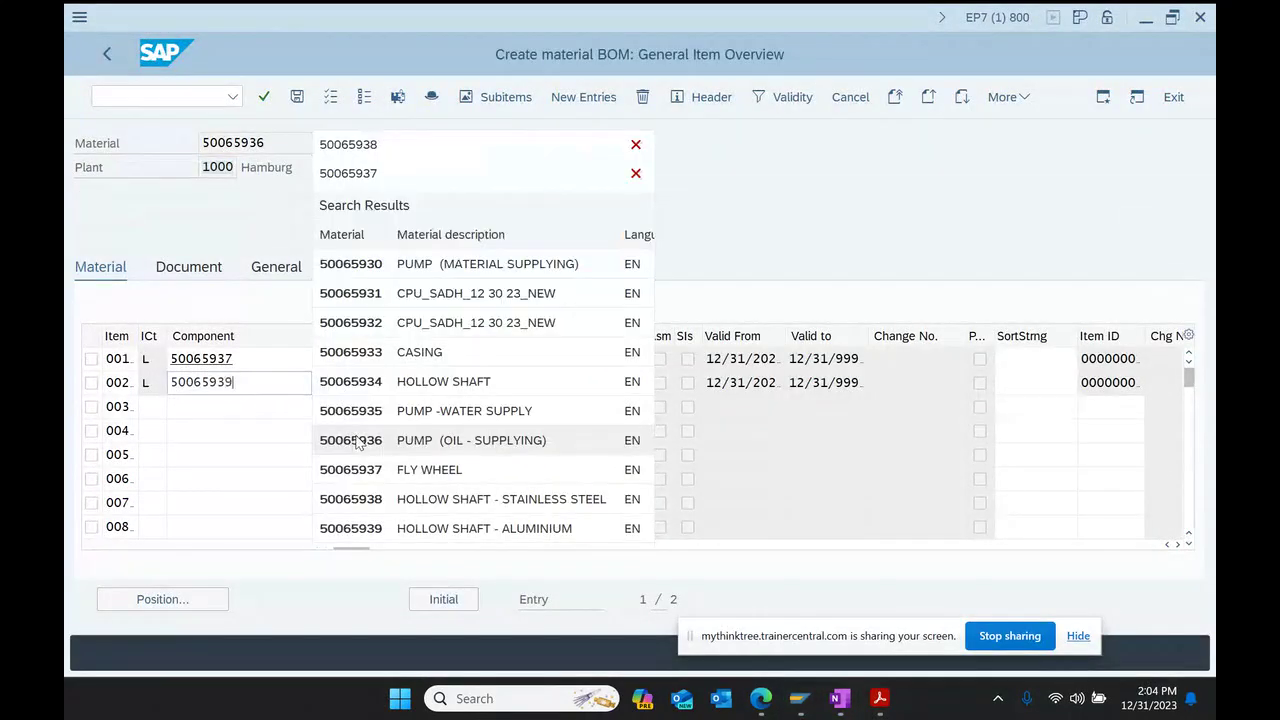
key(Return)
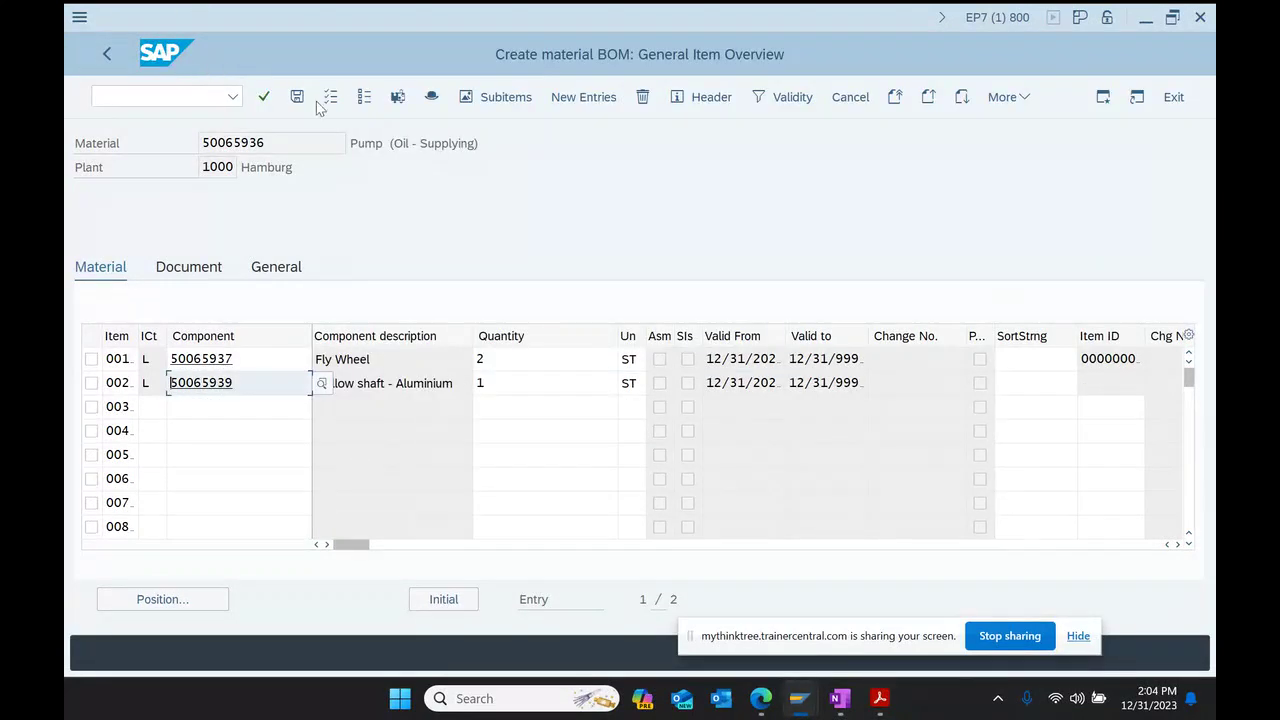
Step: Open the header overview of the oil pump's BOM and check its technical type
click(431, 97)
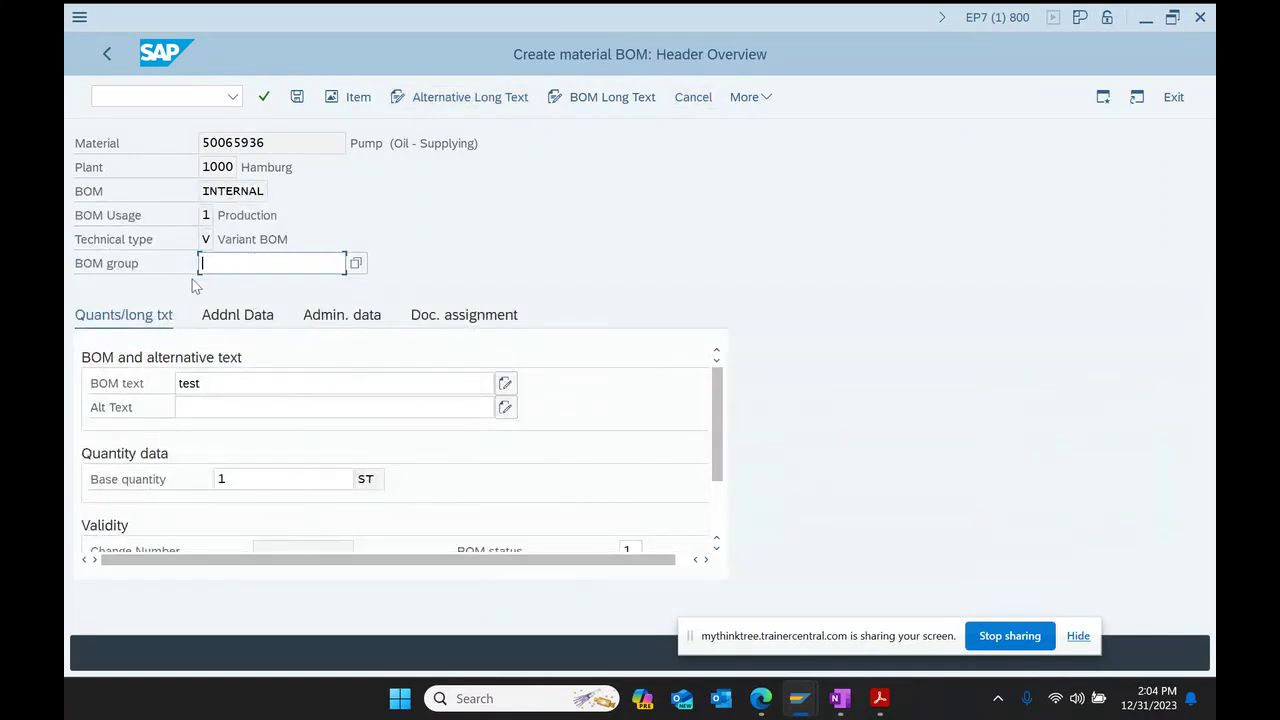
click(127, 247)
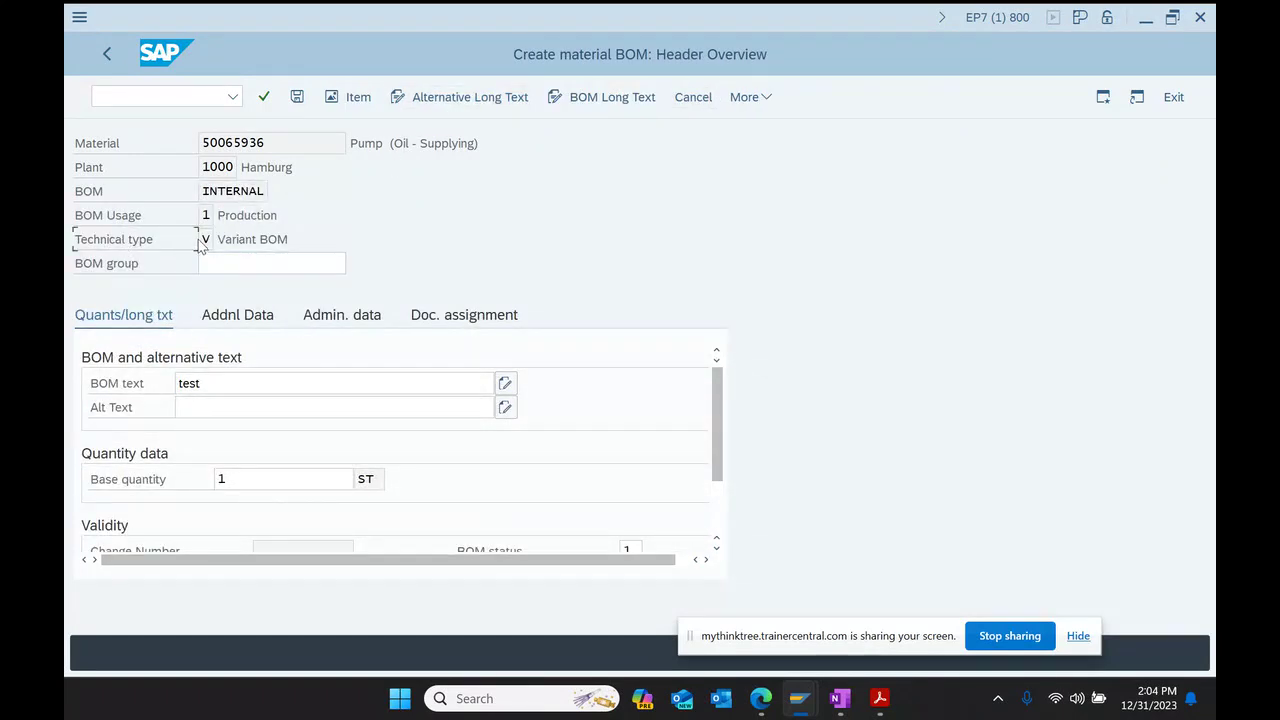
Step: Check the technical type in the oil pump's BOM header and save the BOM for material 50065936
click(203, 242)
drag(309, 240, 148, 253)
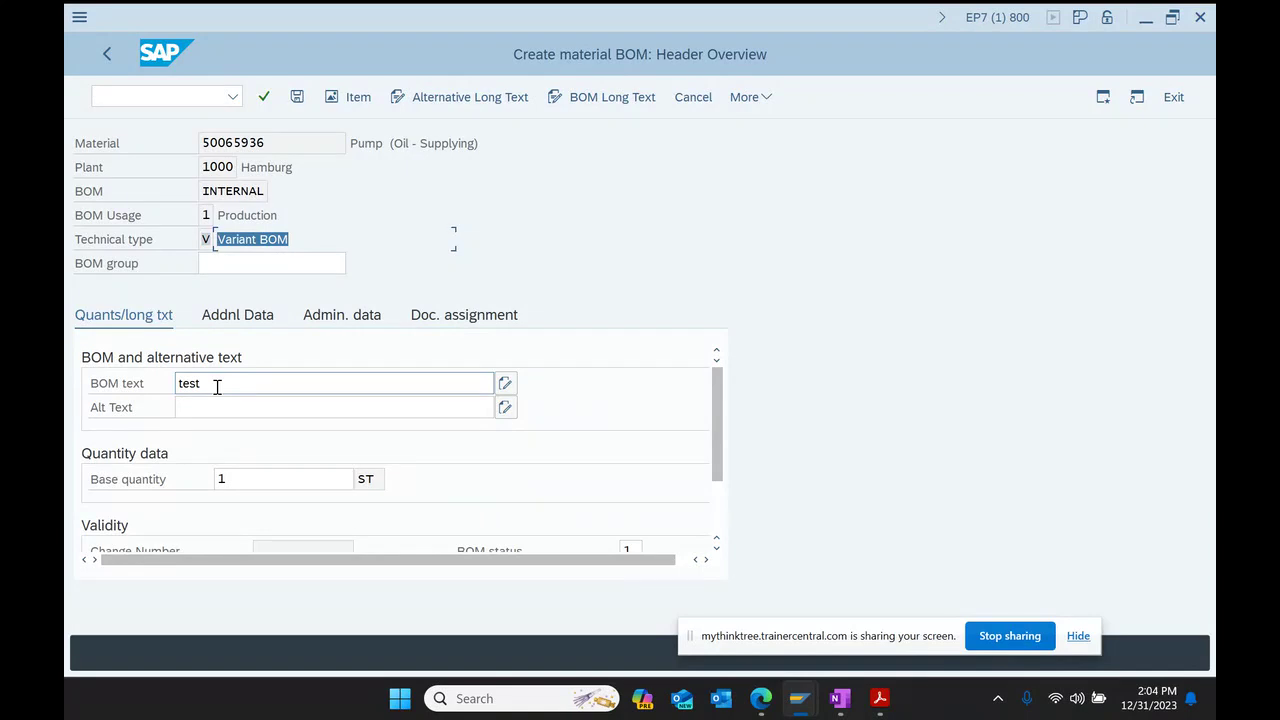
click(297, 97)
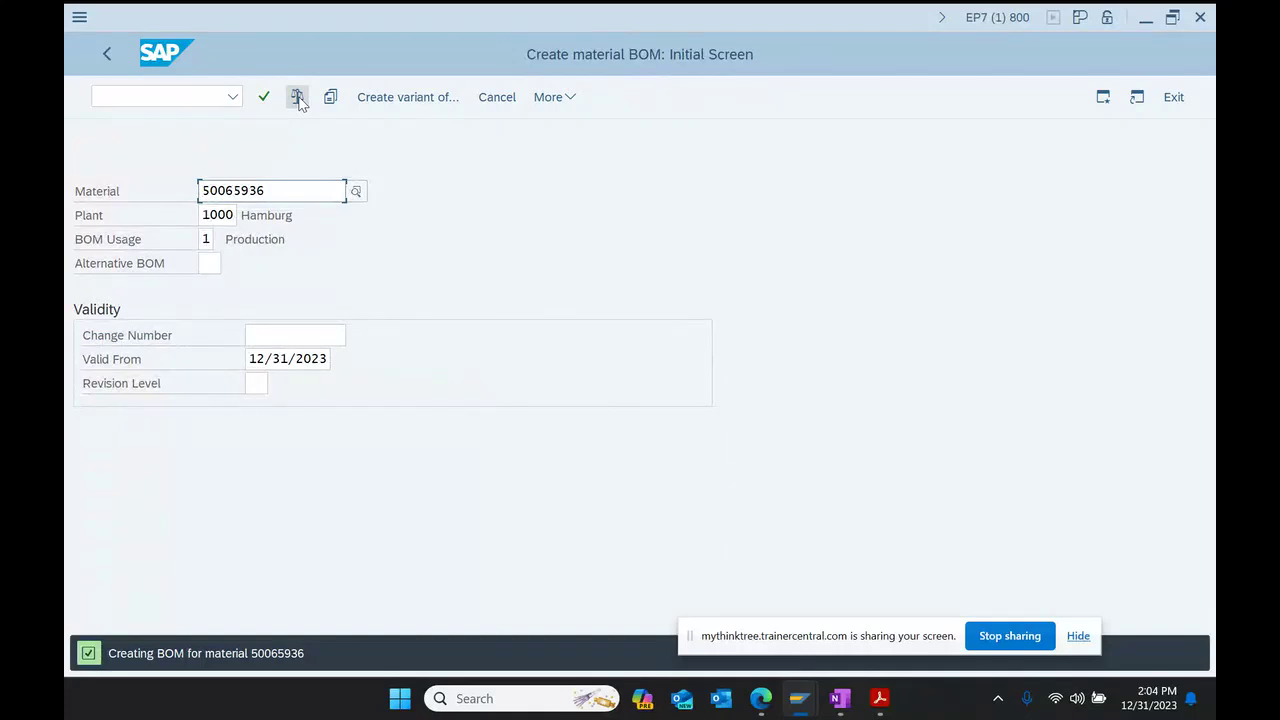
Step: Switch to OneNote and complete the "Create a Variant BOM" line so that it ends with "CS01 for 50065936"
click(840, 698)
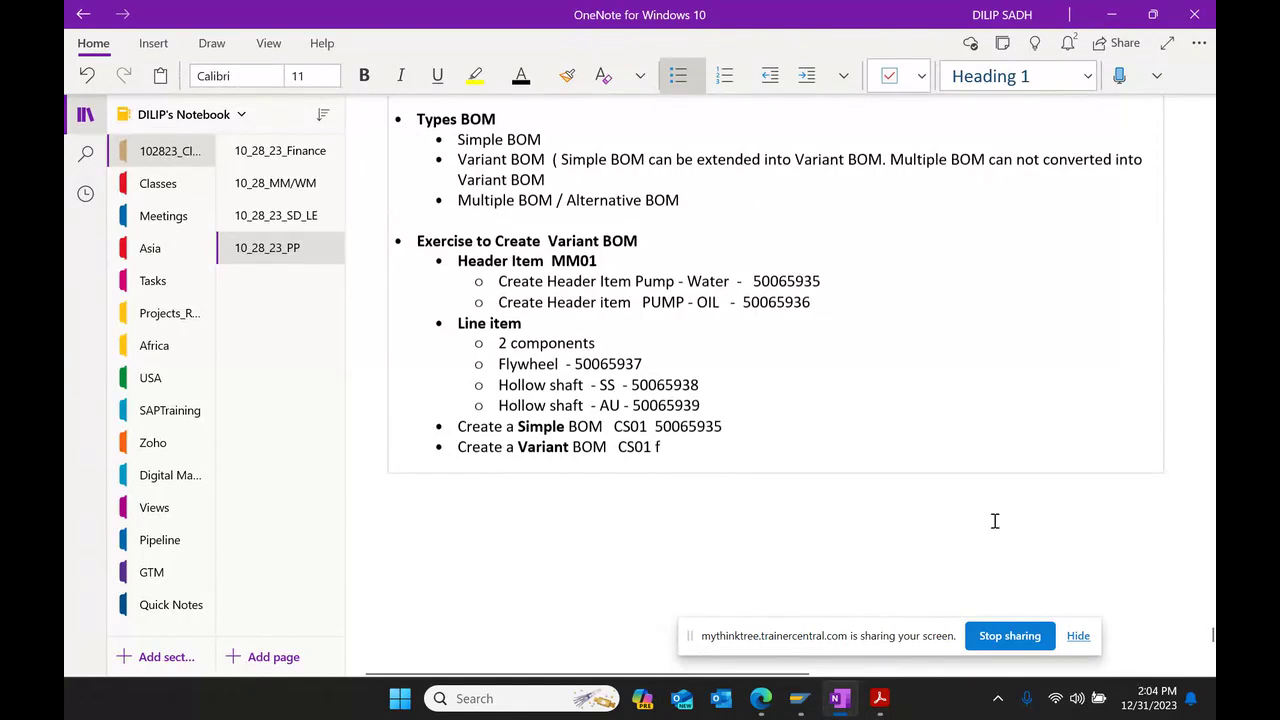
key(ctrl+v)
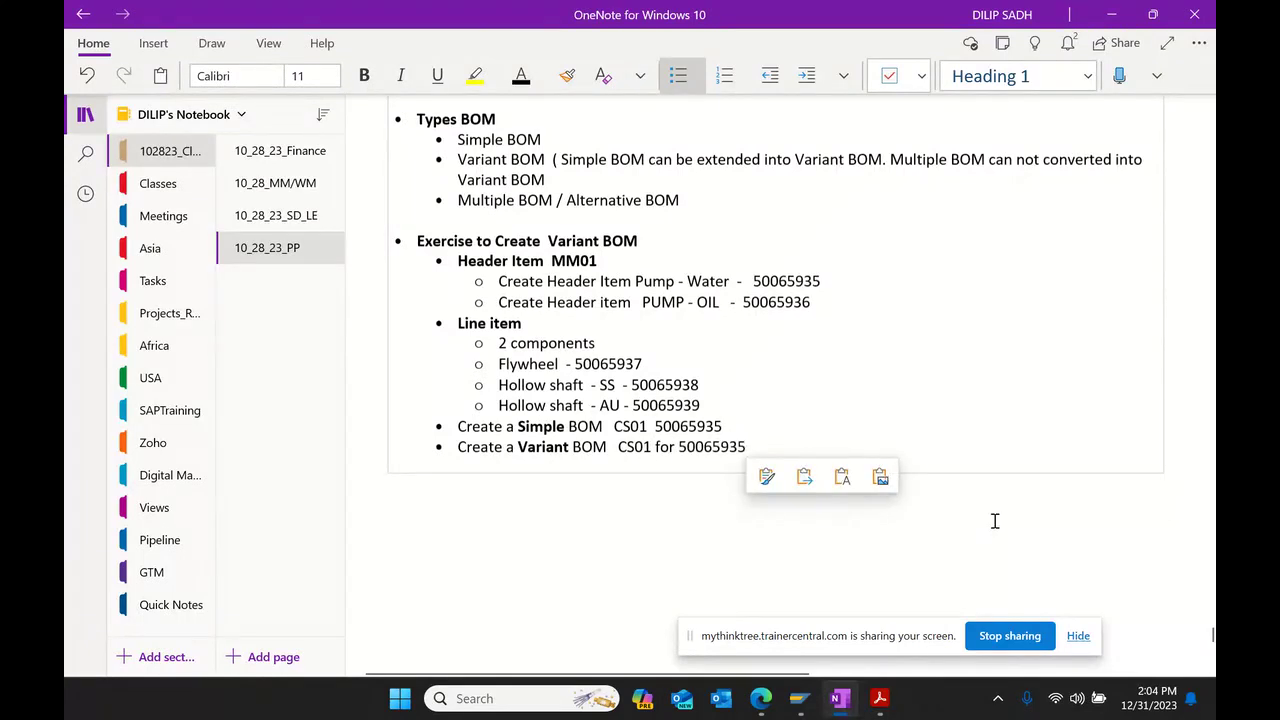
key(BackSpace)
text(6)
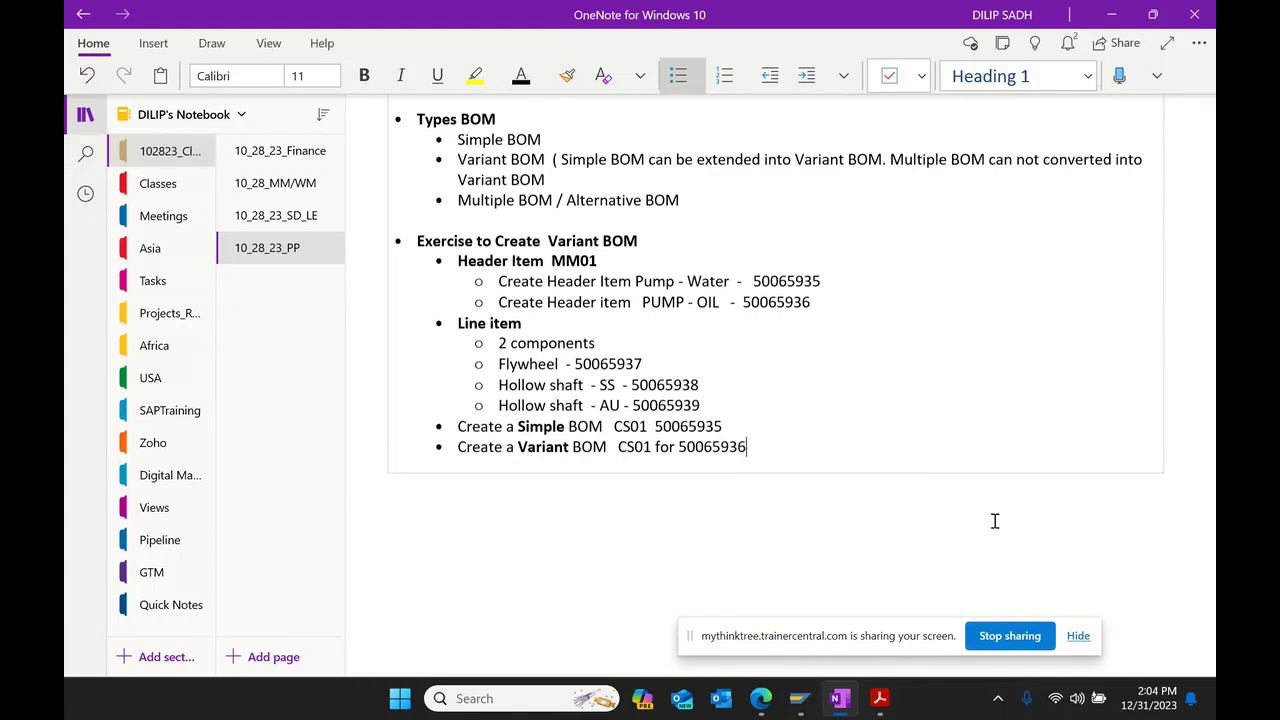
Step: Add the indented bullet "Technical type = V" below the variant BOM line
key(Return)
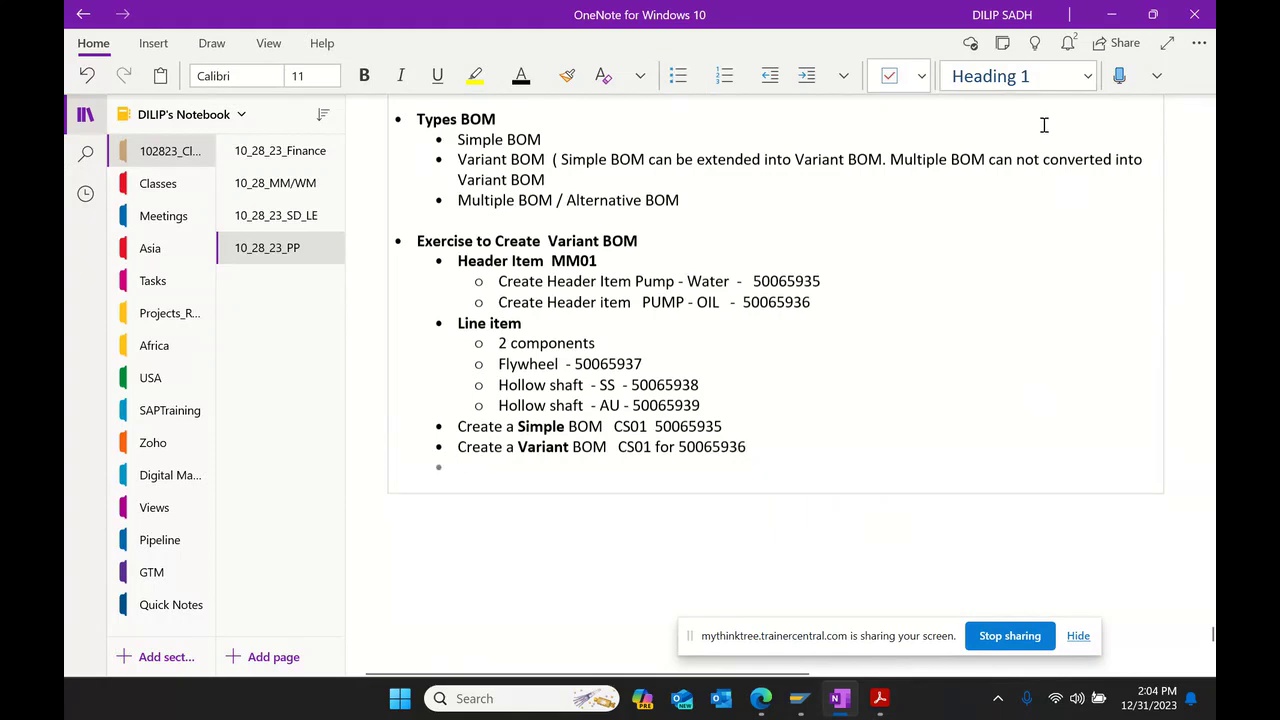
text(T)
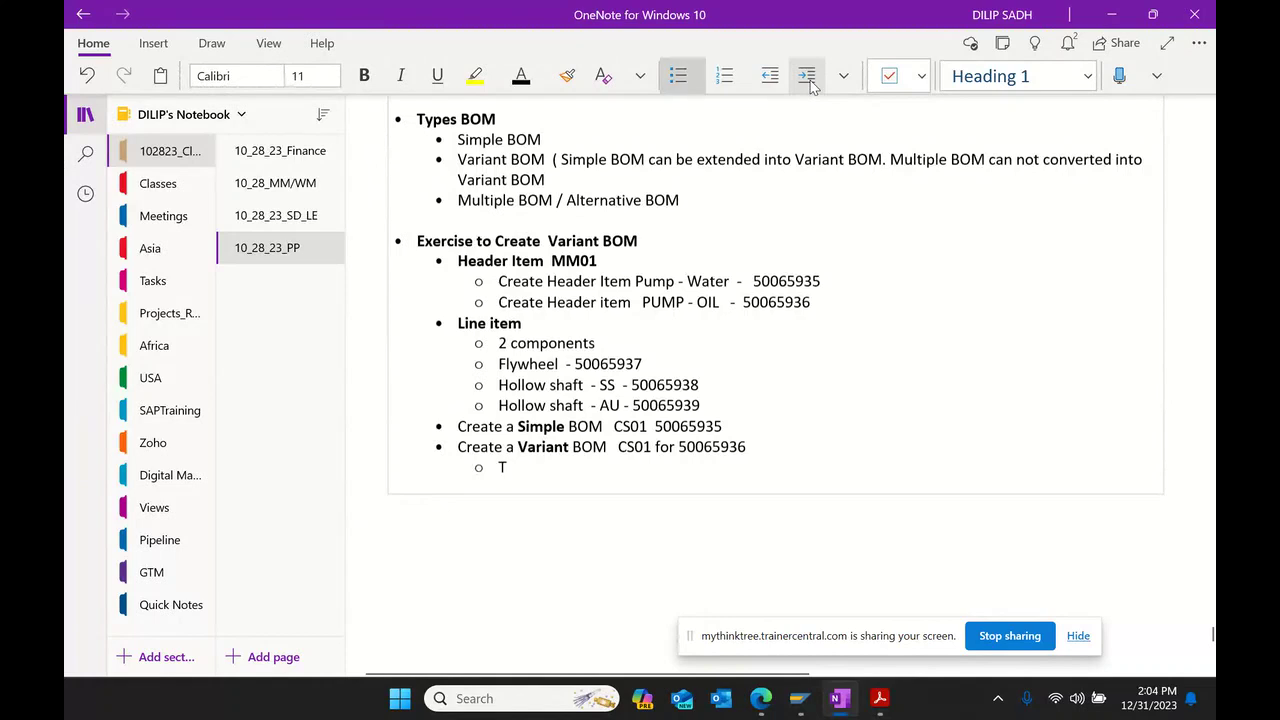
text(echnical )
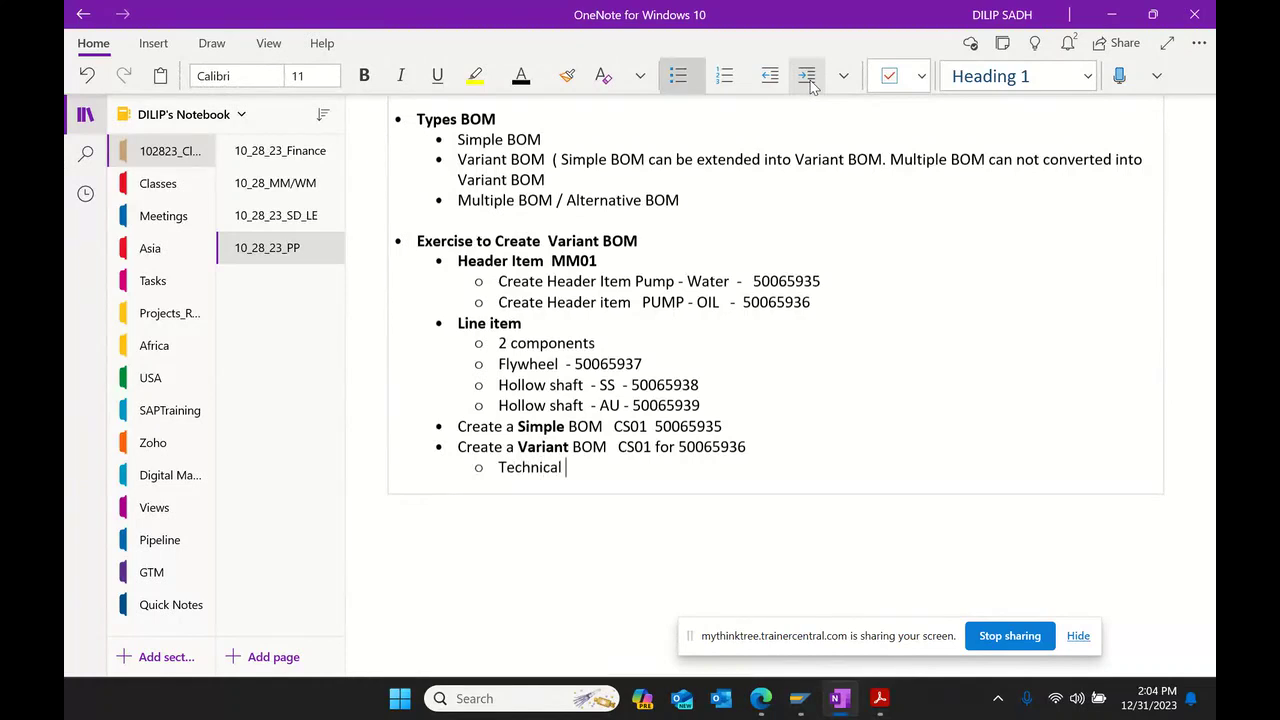
text(type  = V)
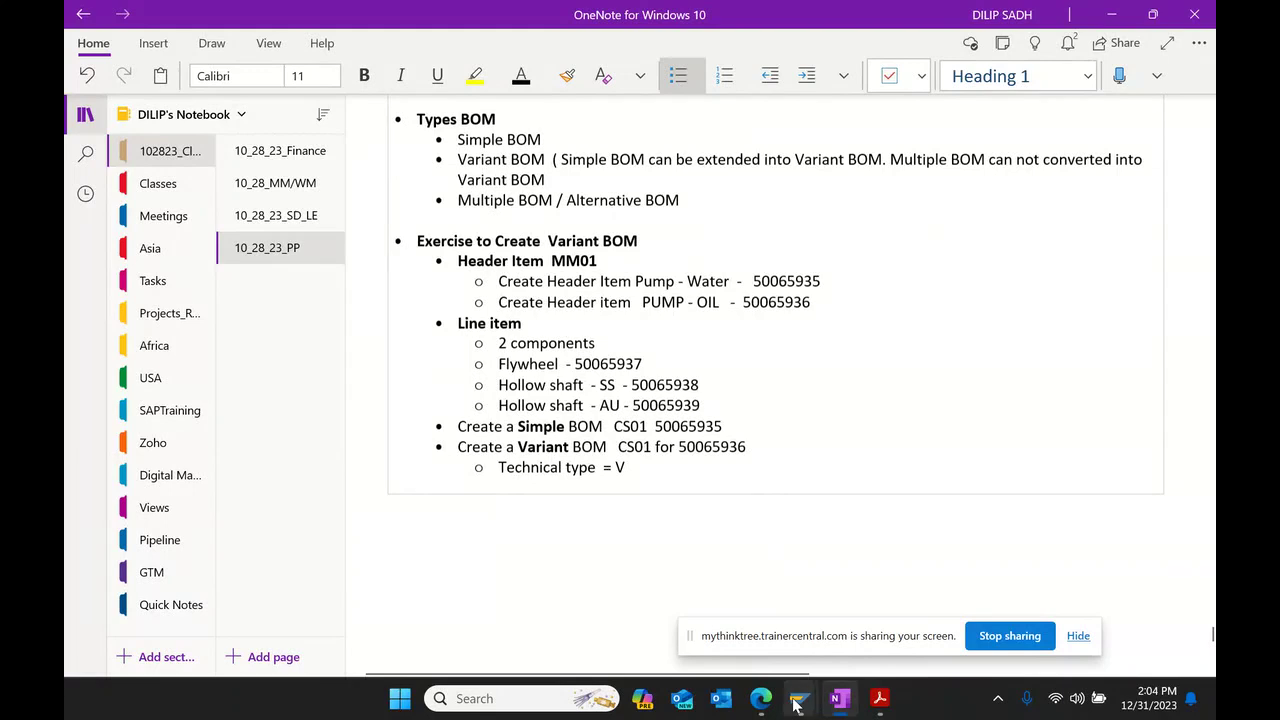
Step: Switch to SAP and try to create a BOM for material 50065936 in plant 1000 with usage 1 again
mouse_move(799, 698)
click(845, 641)
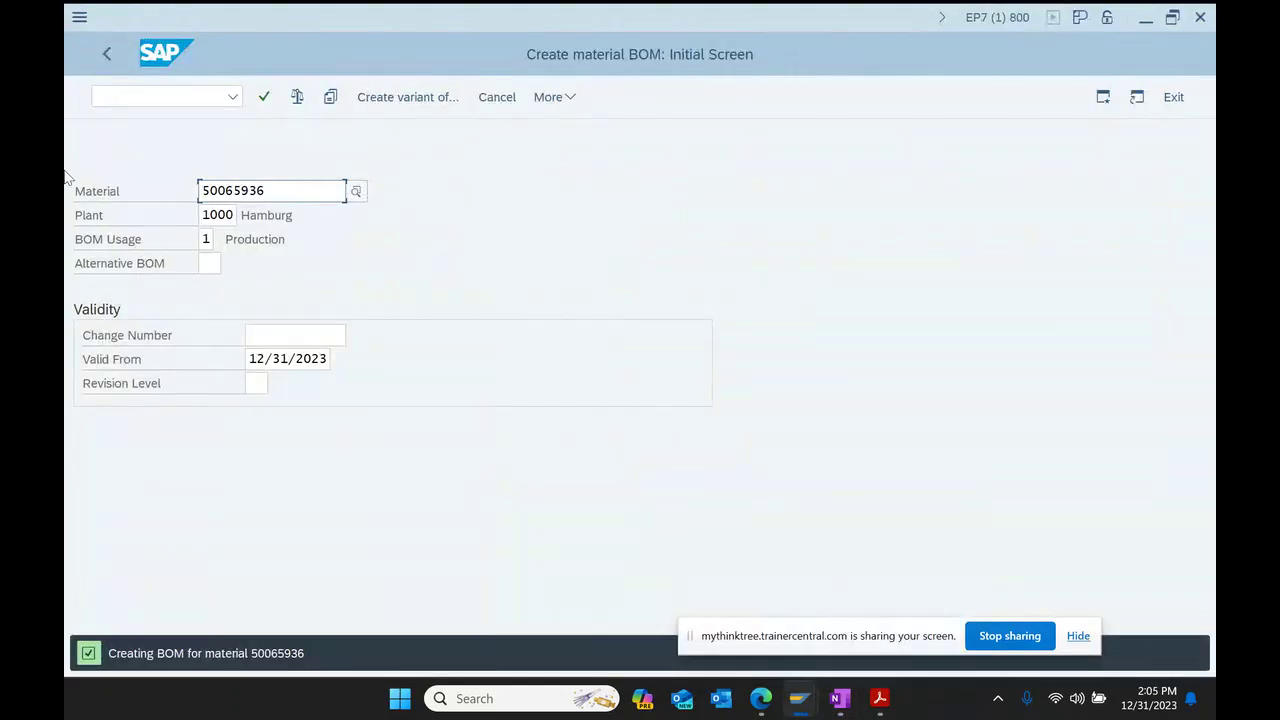
key(Return)
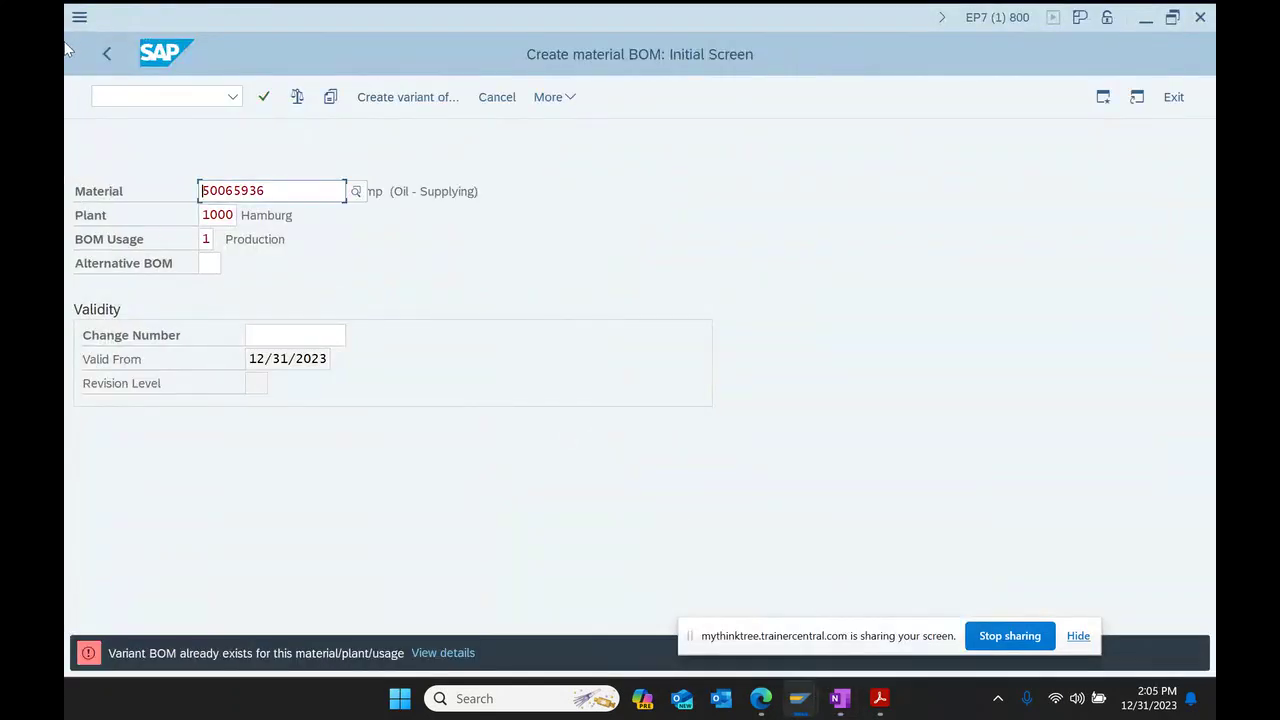
Step: Leave BOM creation, open the material BOM display transaction CS03 and exit its initial screen
click(106, 52)
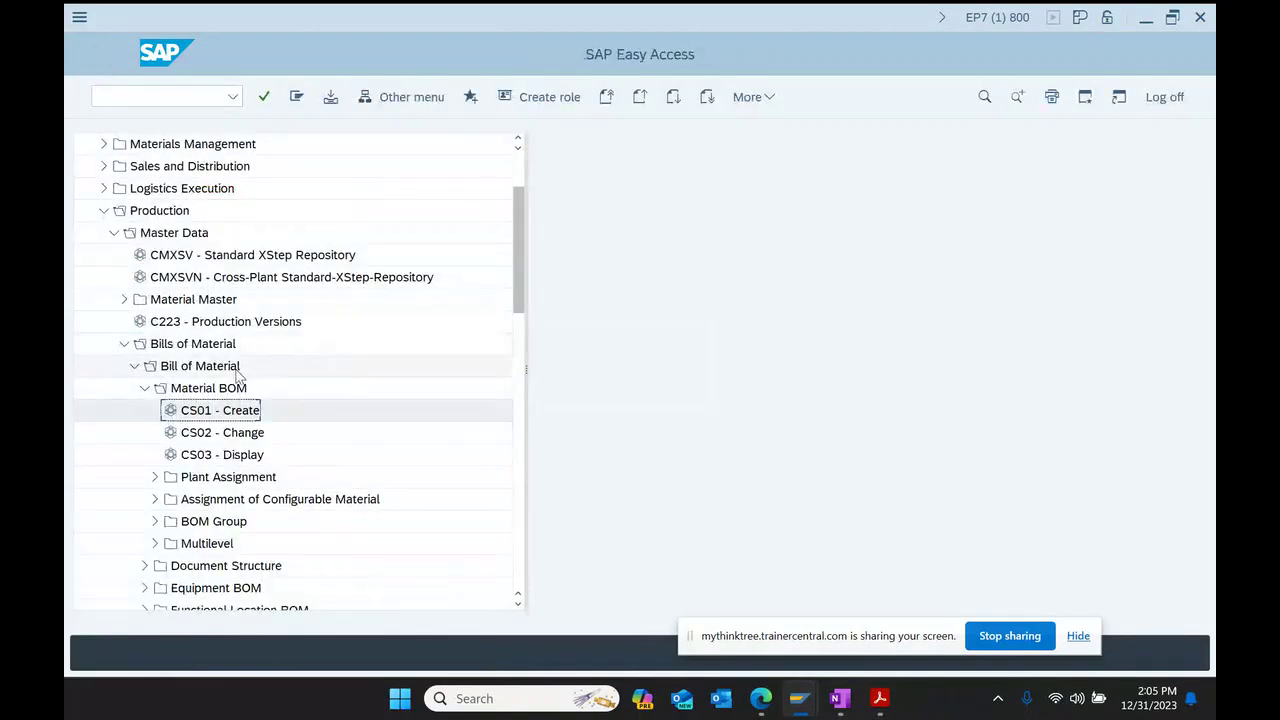
double_click(245, 456)
click(106, 52)
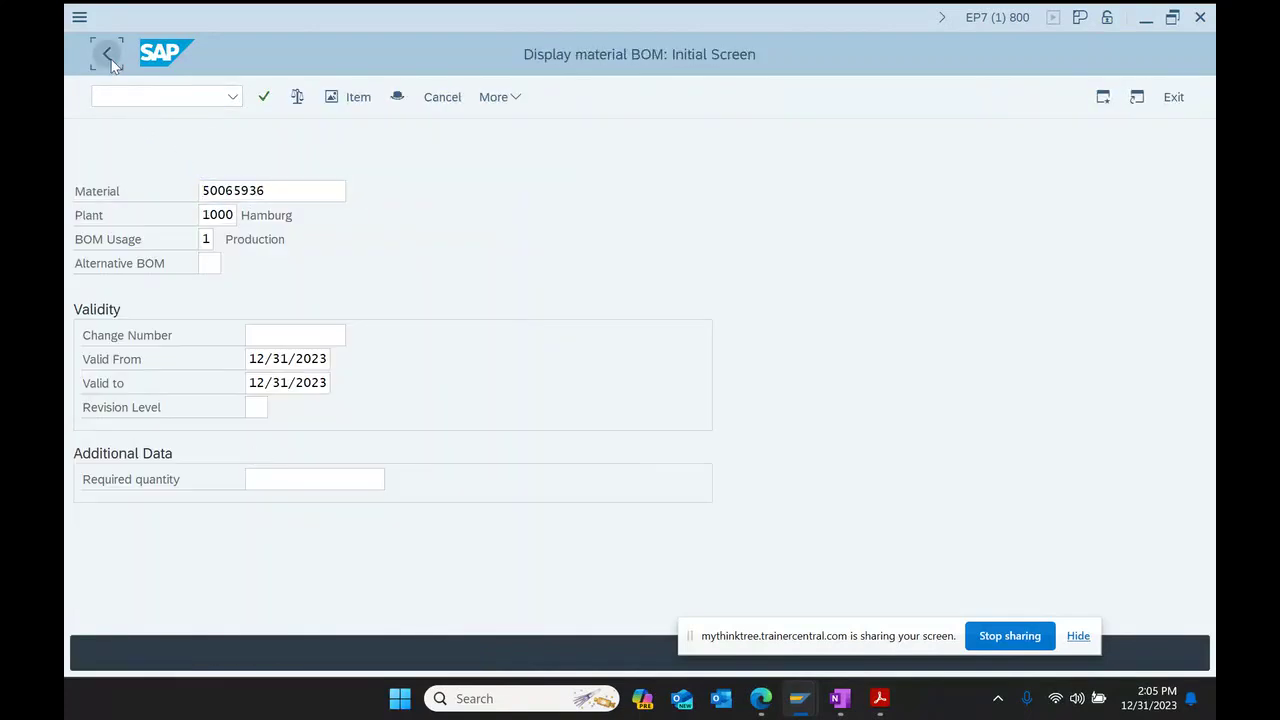
Step: Display the item overview of the production BOM for material 50065936 in plant 1000
double_click(238, 458)
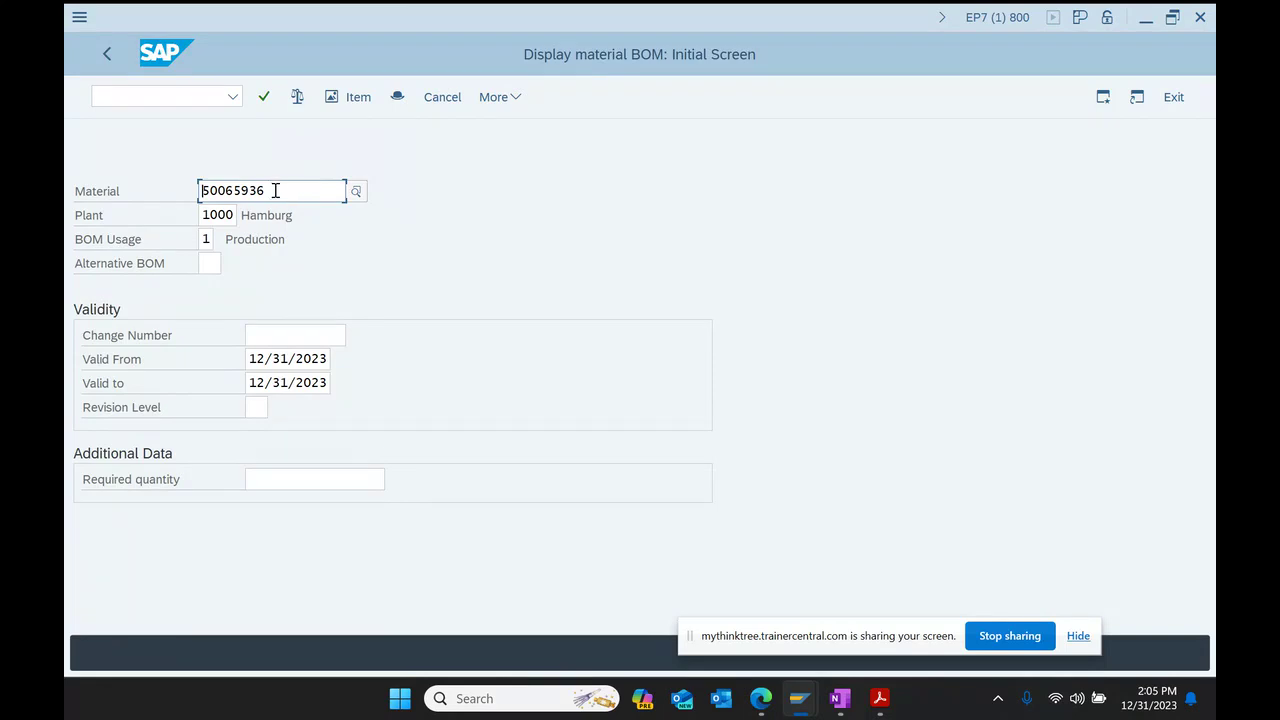
drag(275, 191, 156, 197)
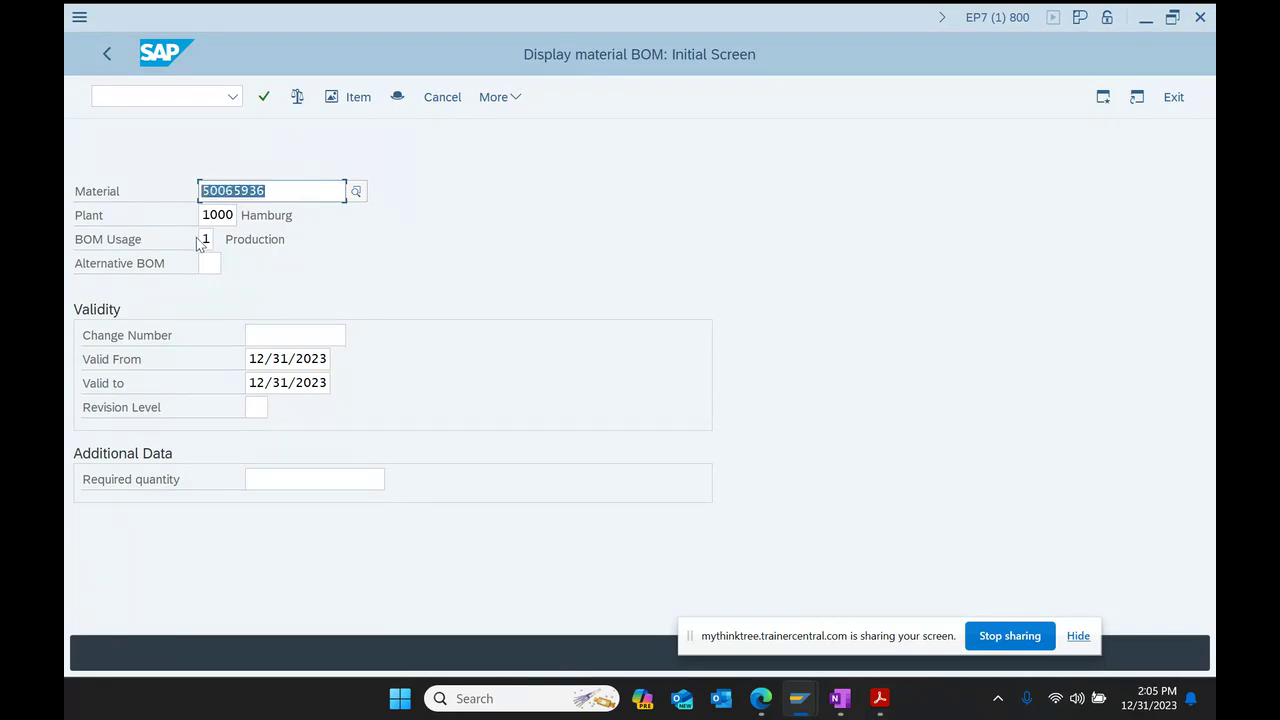
key(Return)
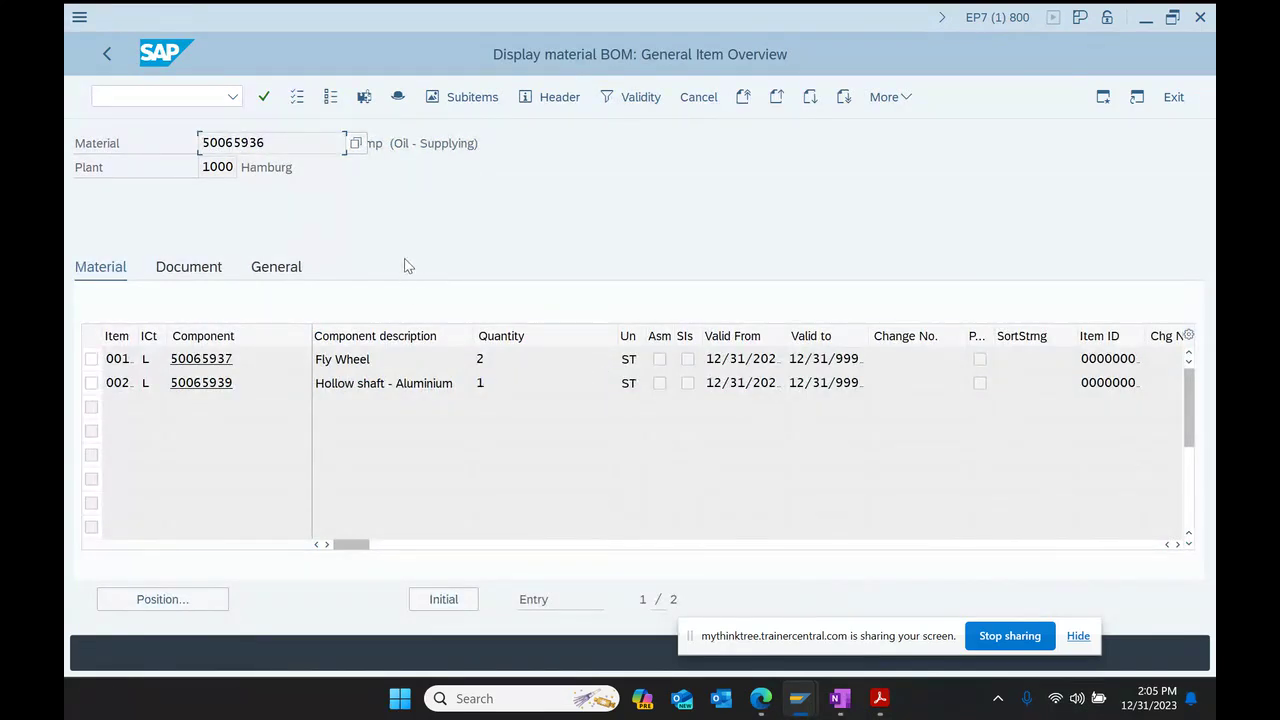
Step: Examine the pump's material number and description, and the numbers, descriptions and quantities of its BOM components
drag(500, 143, 350, 144)
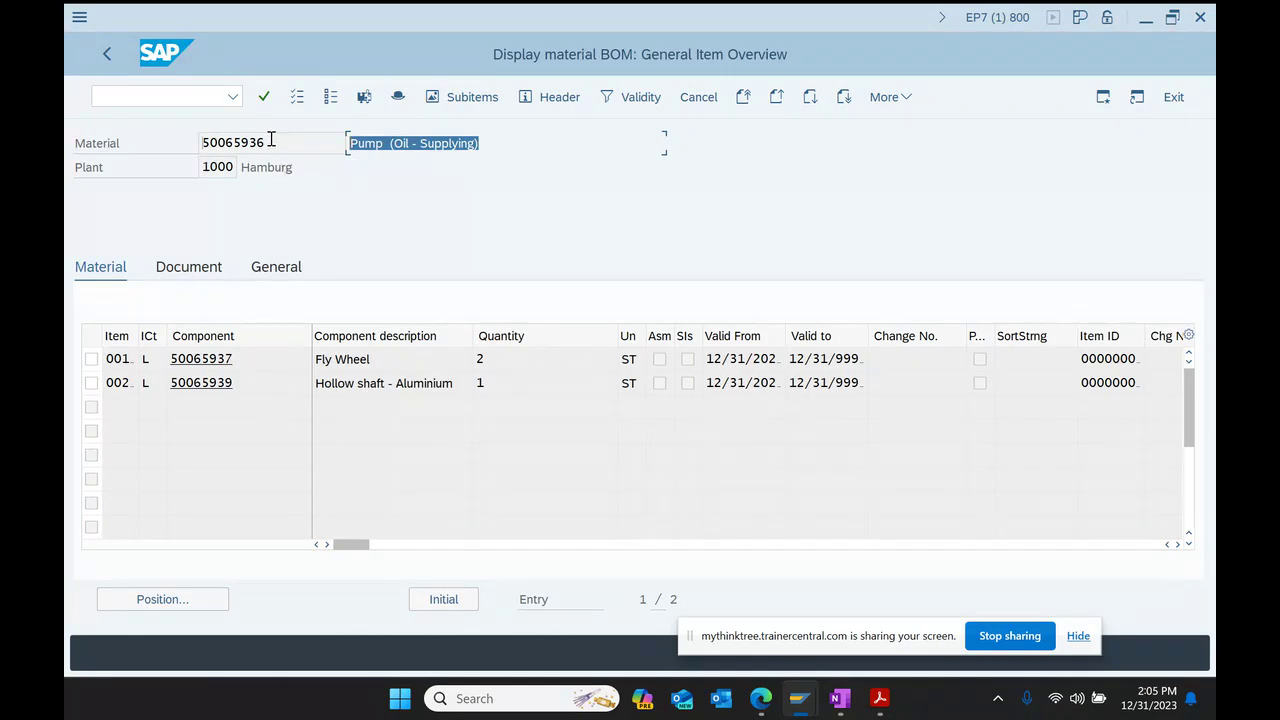
drag(266, 142, 77, 149)
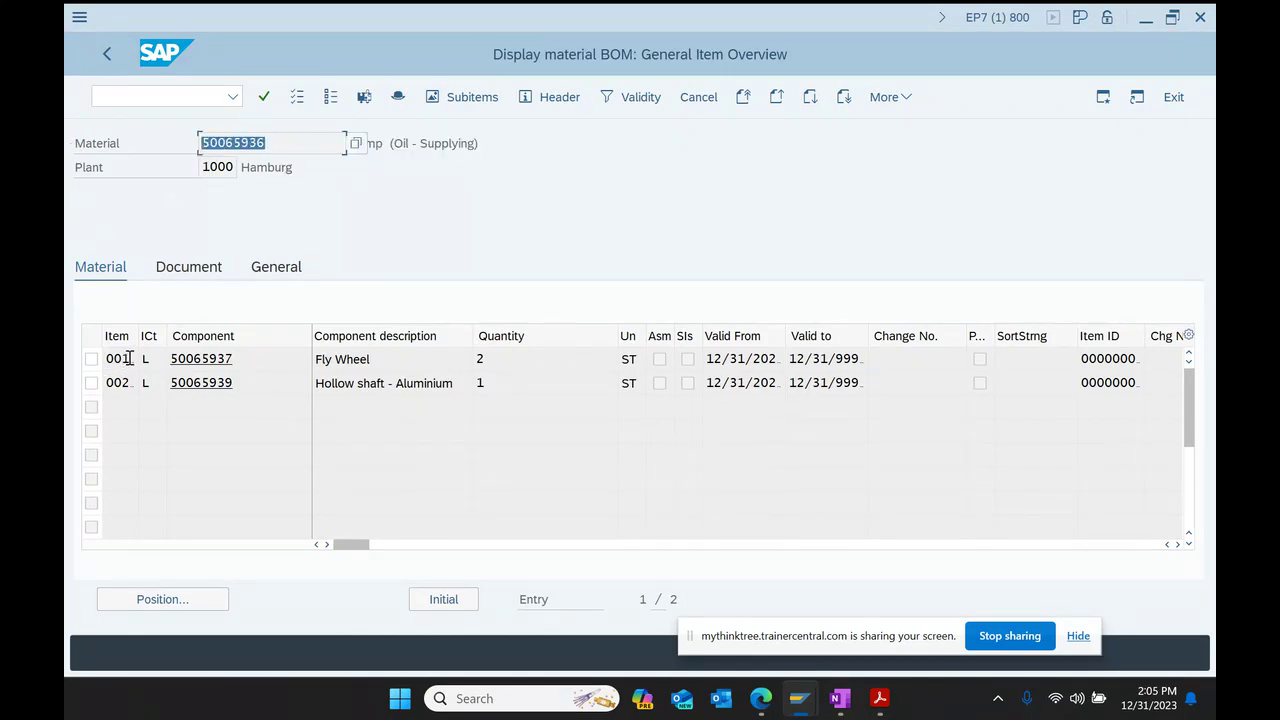
drag(136, 358, 104, 360)
drag(372, 360, 314, 360)
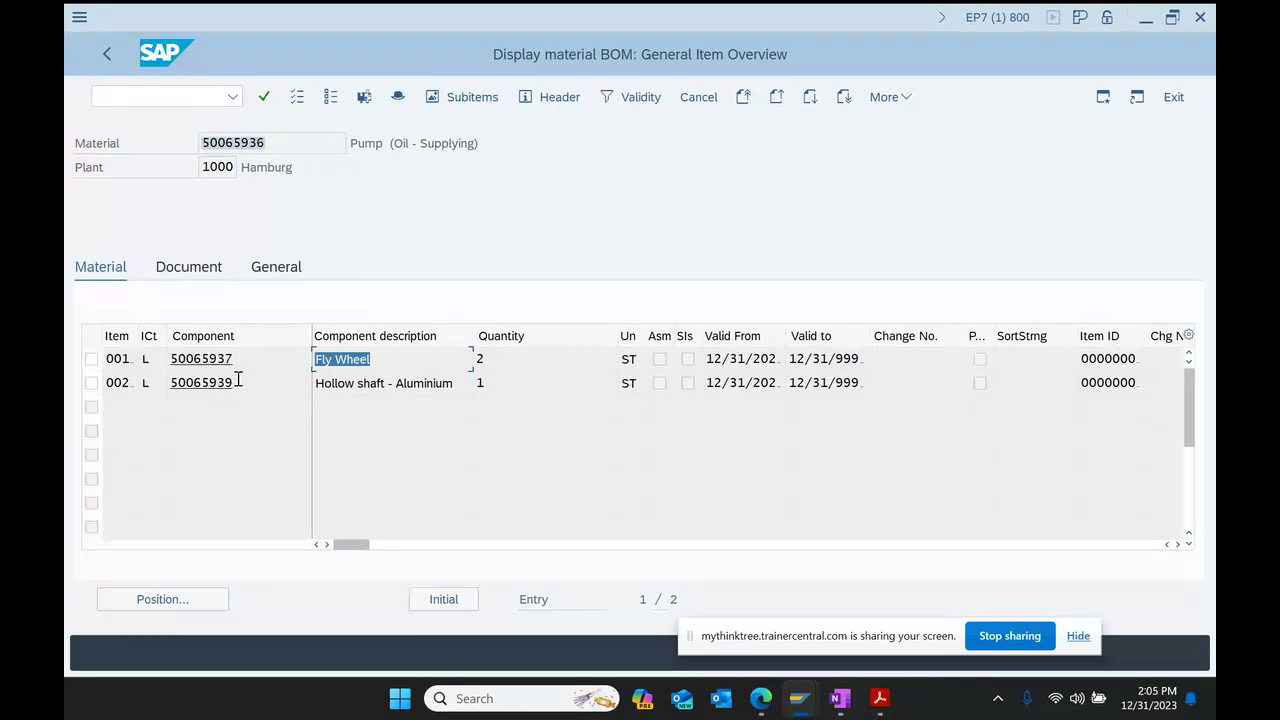
drag(233, 383, 108, 423)
drag(460, 383, 313, 384)
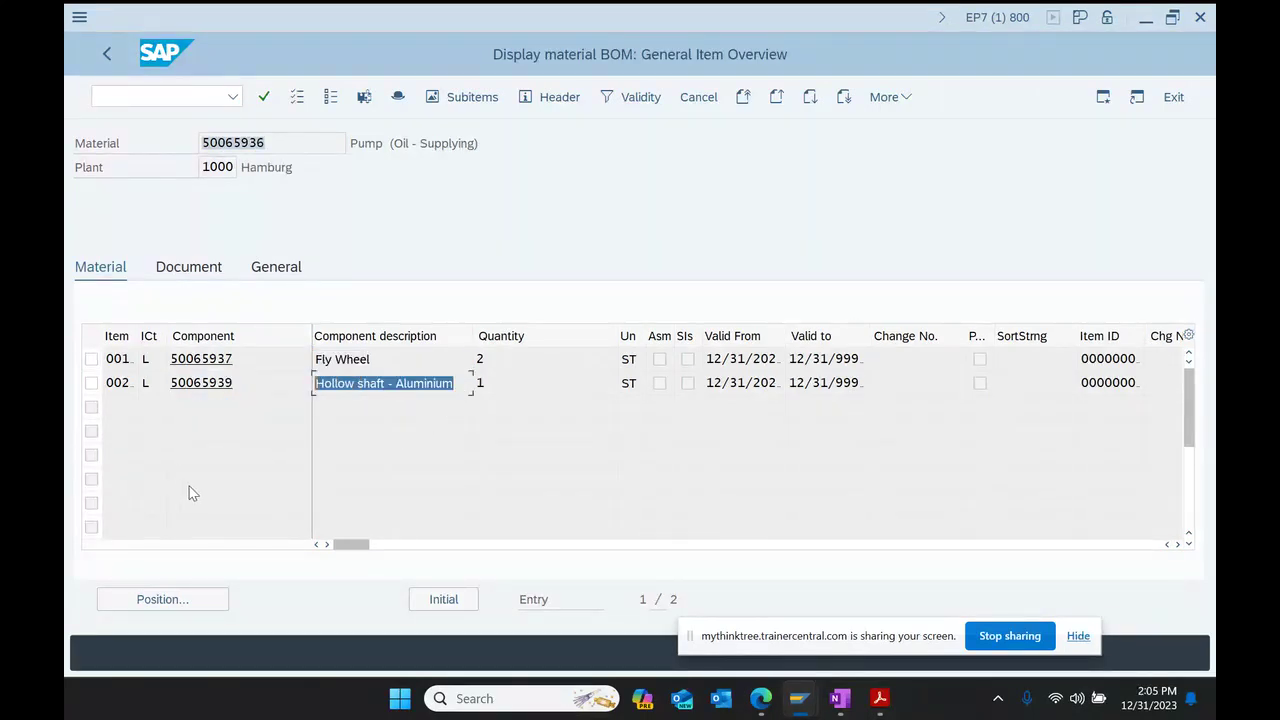
drag(501, 387, 403, 404)
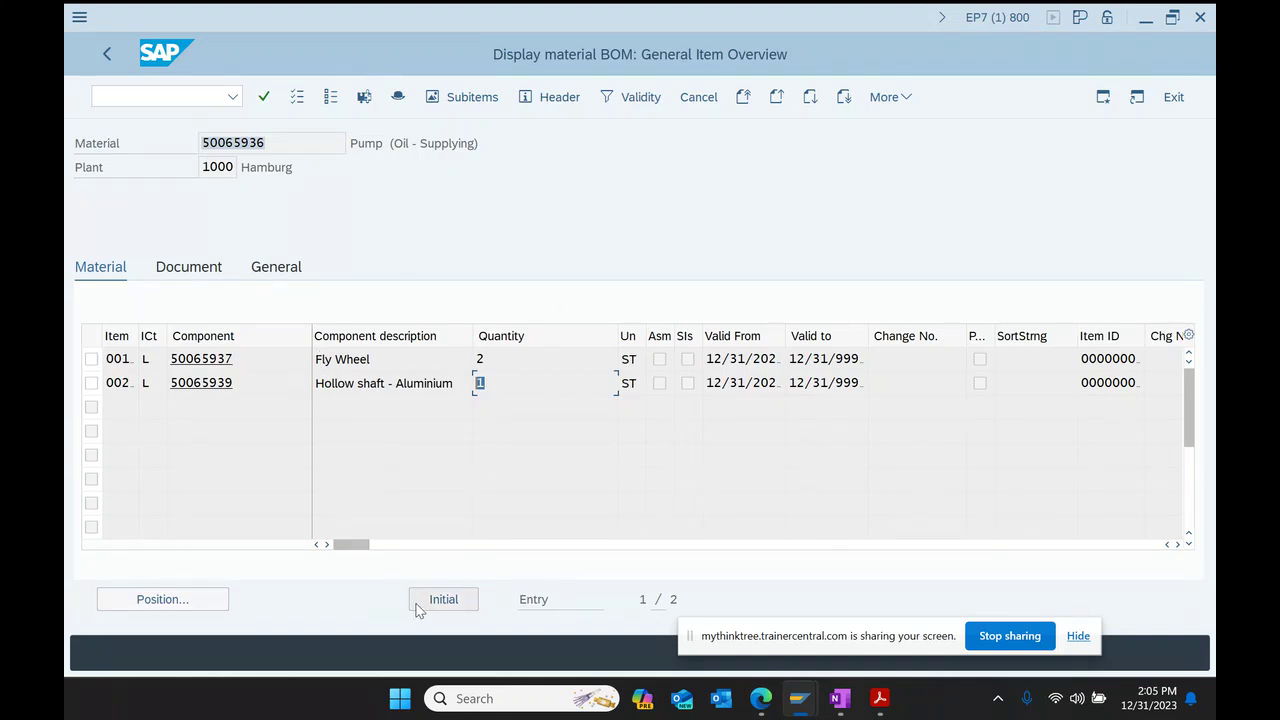
drag(346, 543, 457, 555)
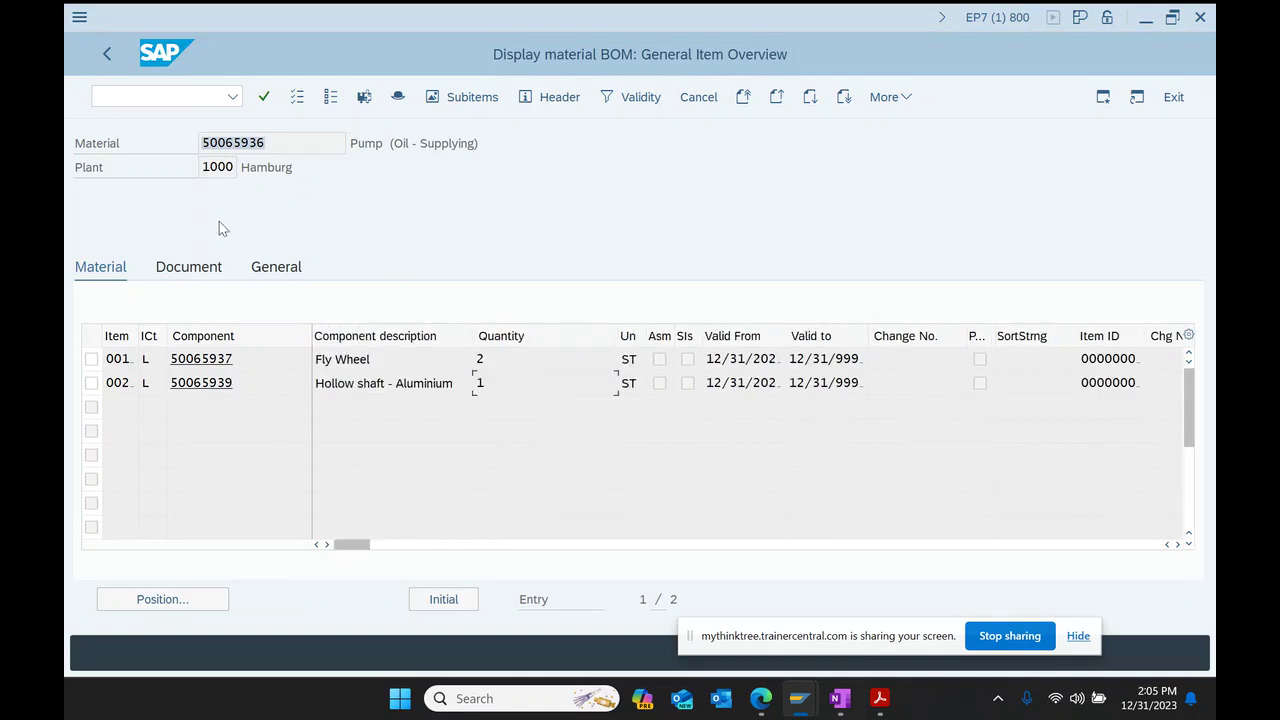
Step: Open the BOM header overview for material 50065936 and examine its description, BOM number, BOM usage and technical type
click(92, 360)
click(399, 98)
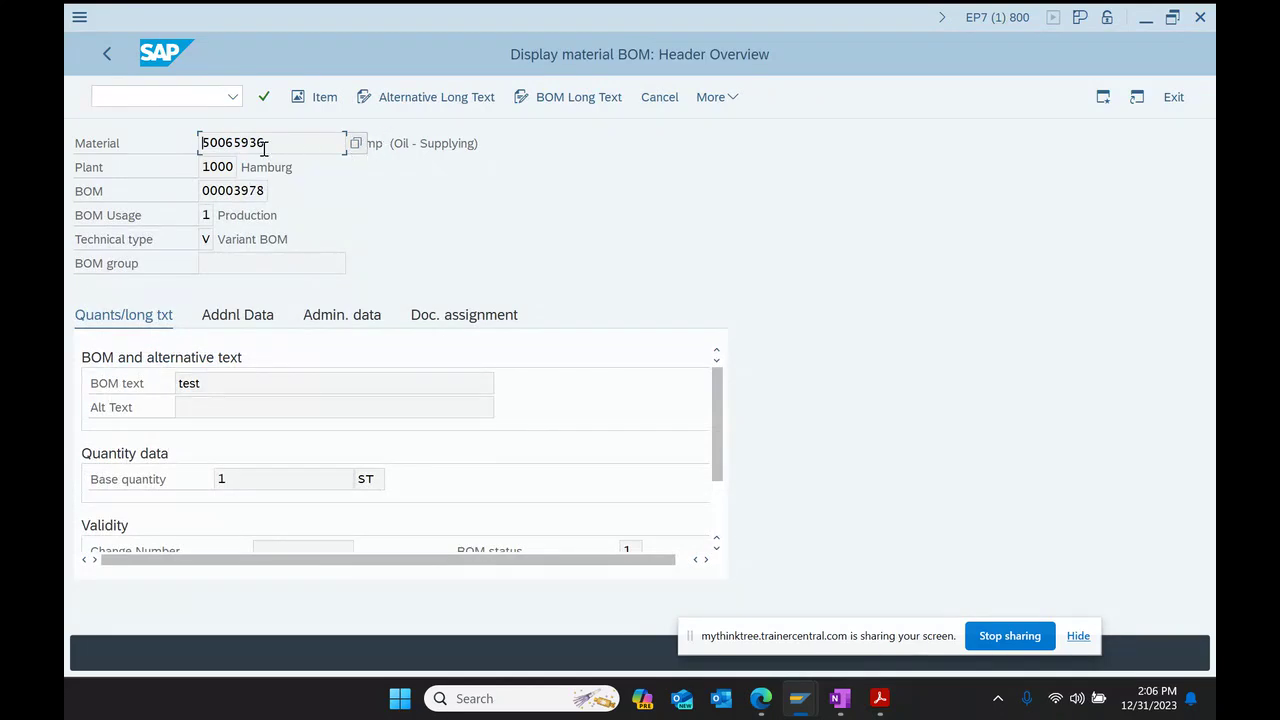
drag(287, 142, 204, 142)
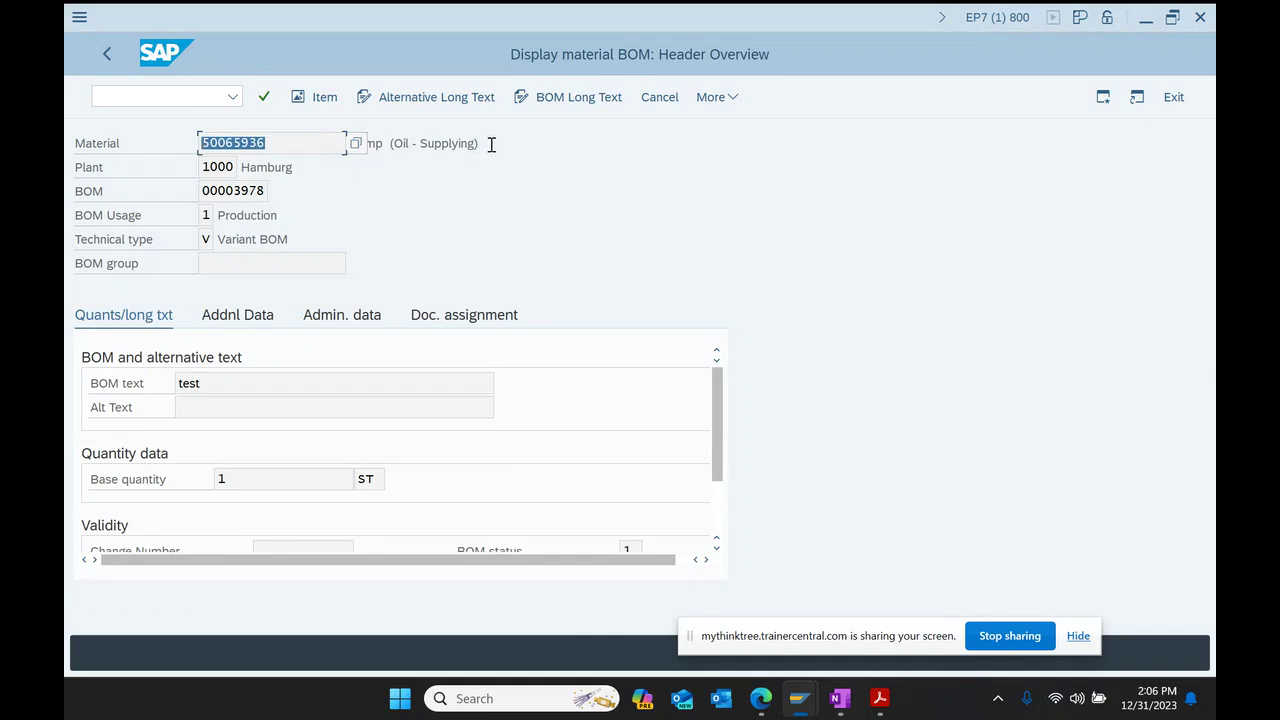
drag(491, 143, 316, 141)
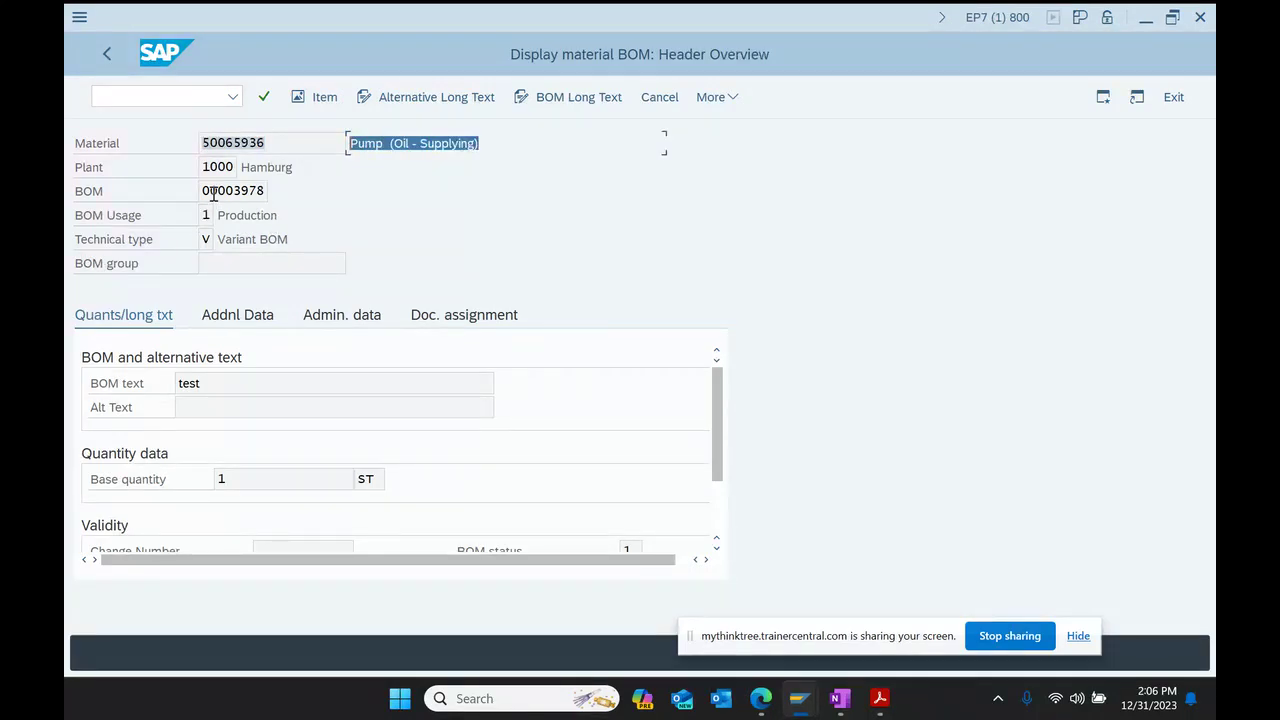
drag(211, 186, 308, 191)
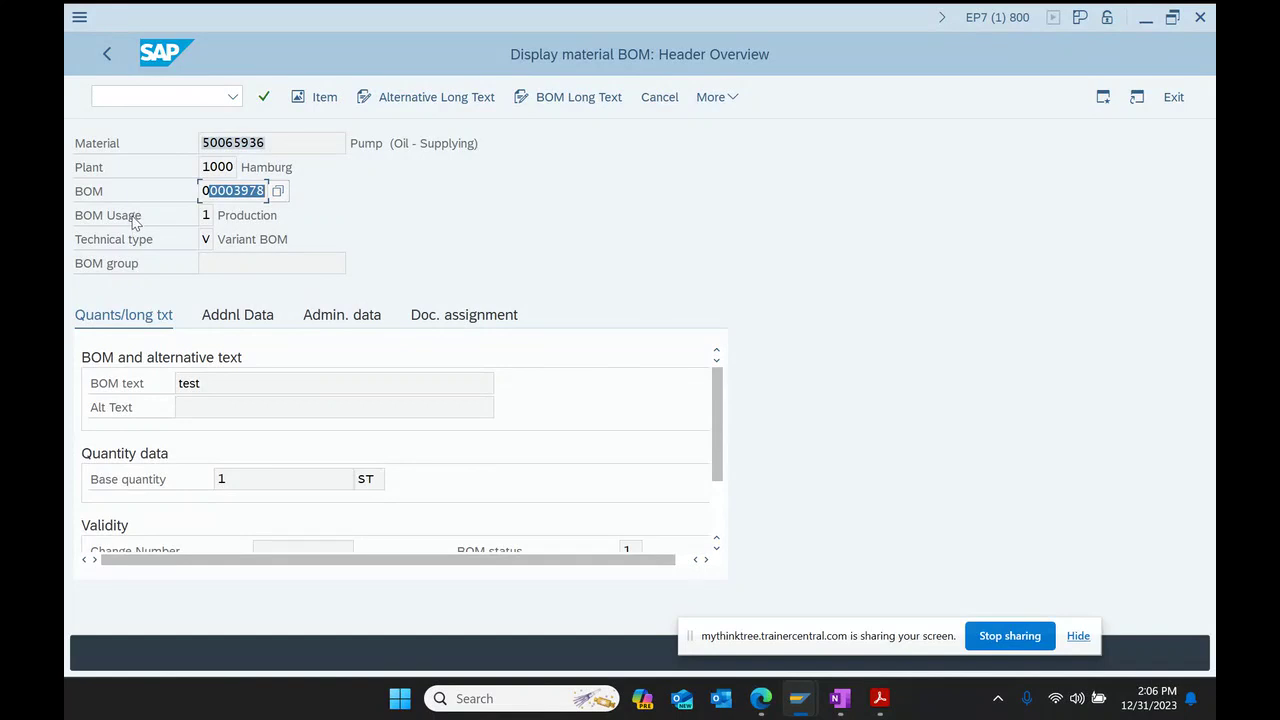
click(205, 215)
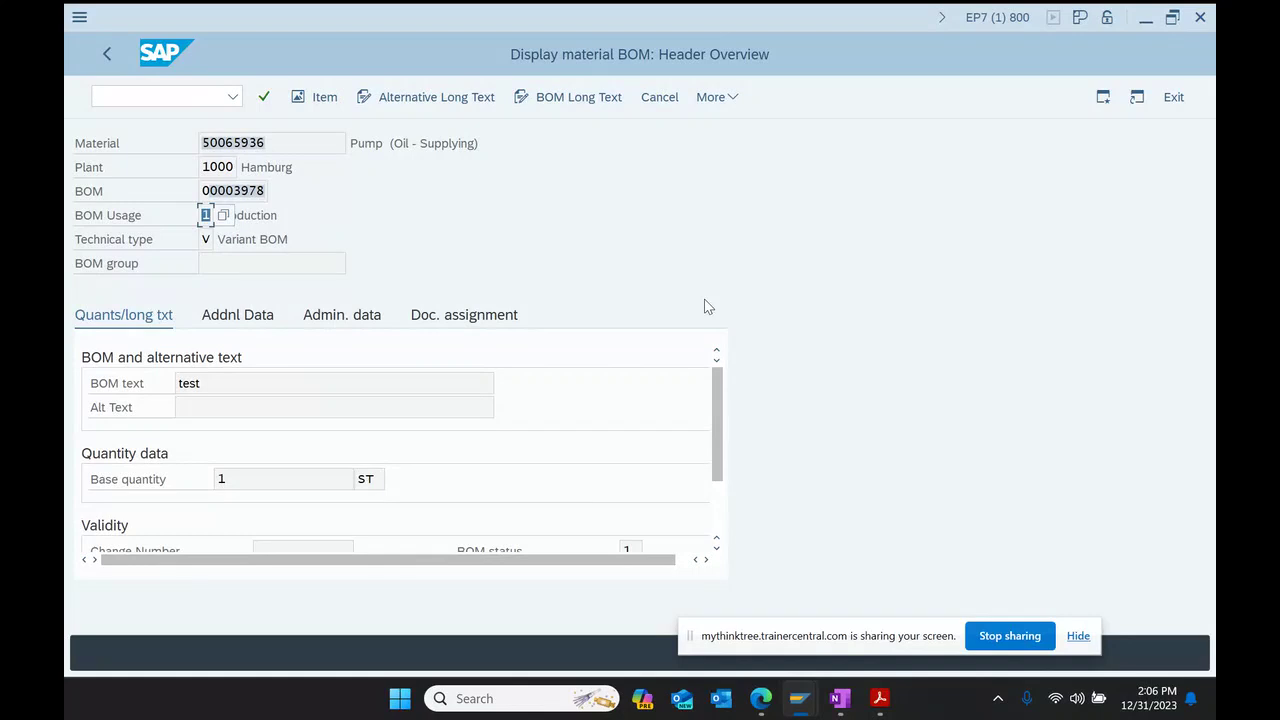
click(211, 242)
click(205, 240)
Step: Switch to TAPP40_2_First.pdf in Acrobat and read the Variant BOM technical type definition on page 153
click(880, 698)
scroll(760, 395, down, 2)
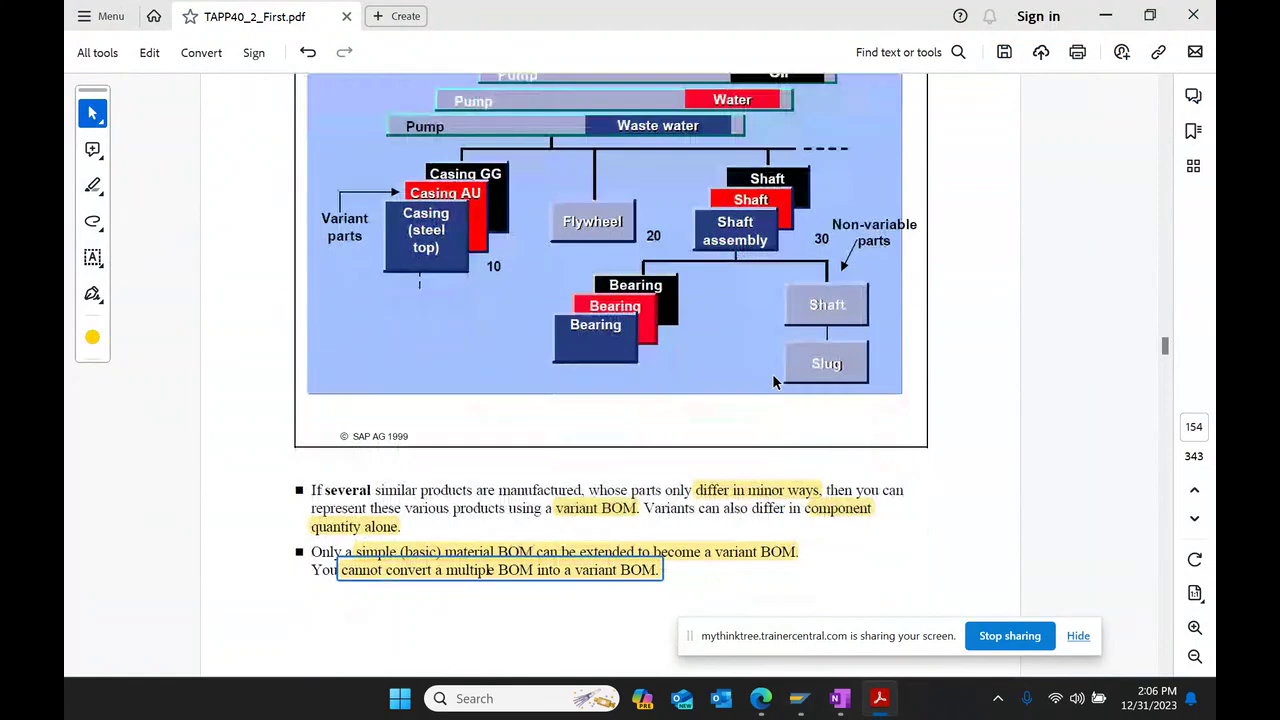
click(1195, 490)
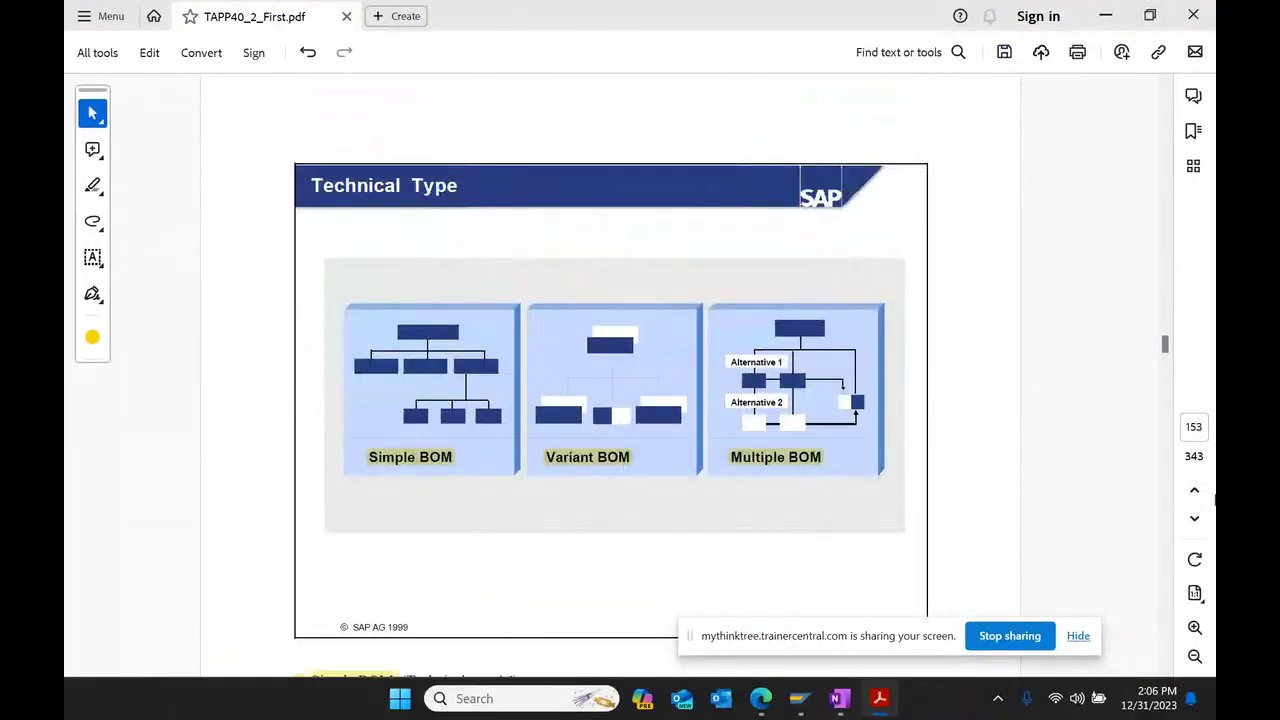
scroll(778, 389, down, 5)
scroll(778, 389, down, 1)
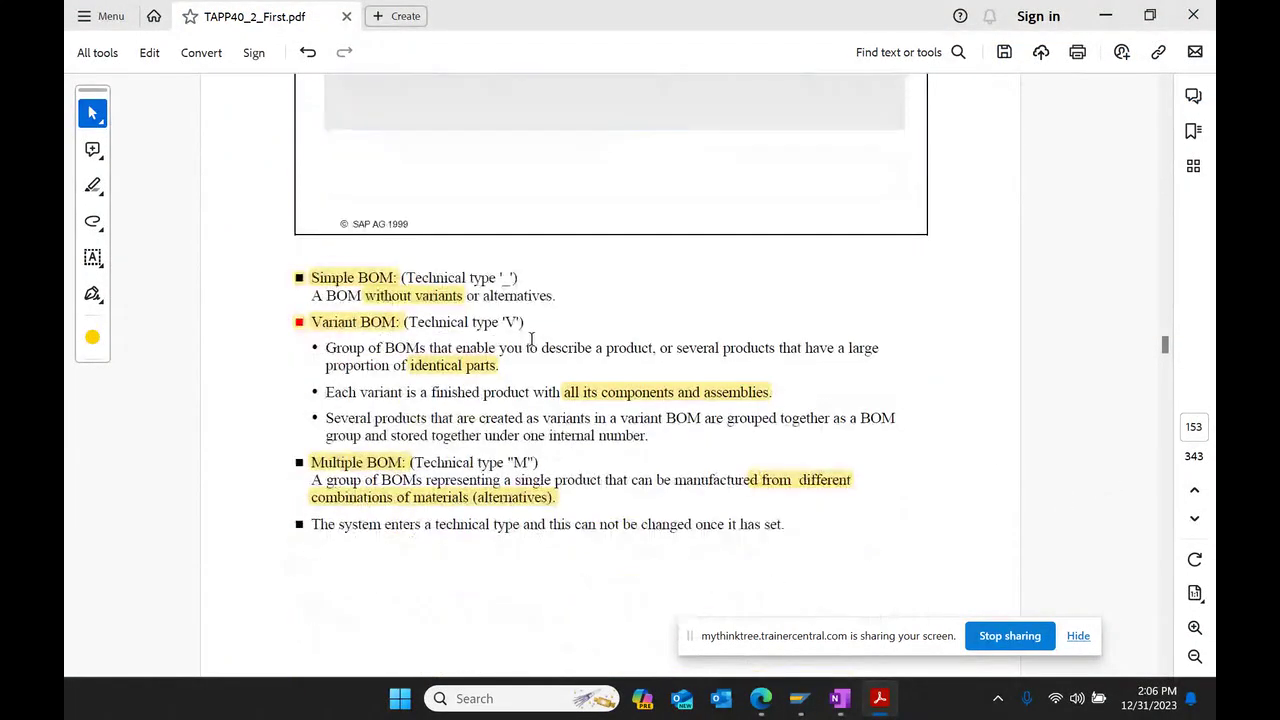
drag(310, 322, 398, 322)
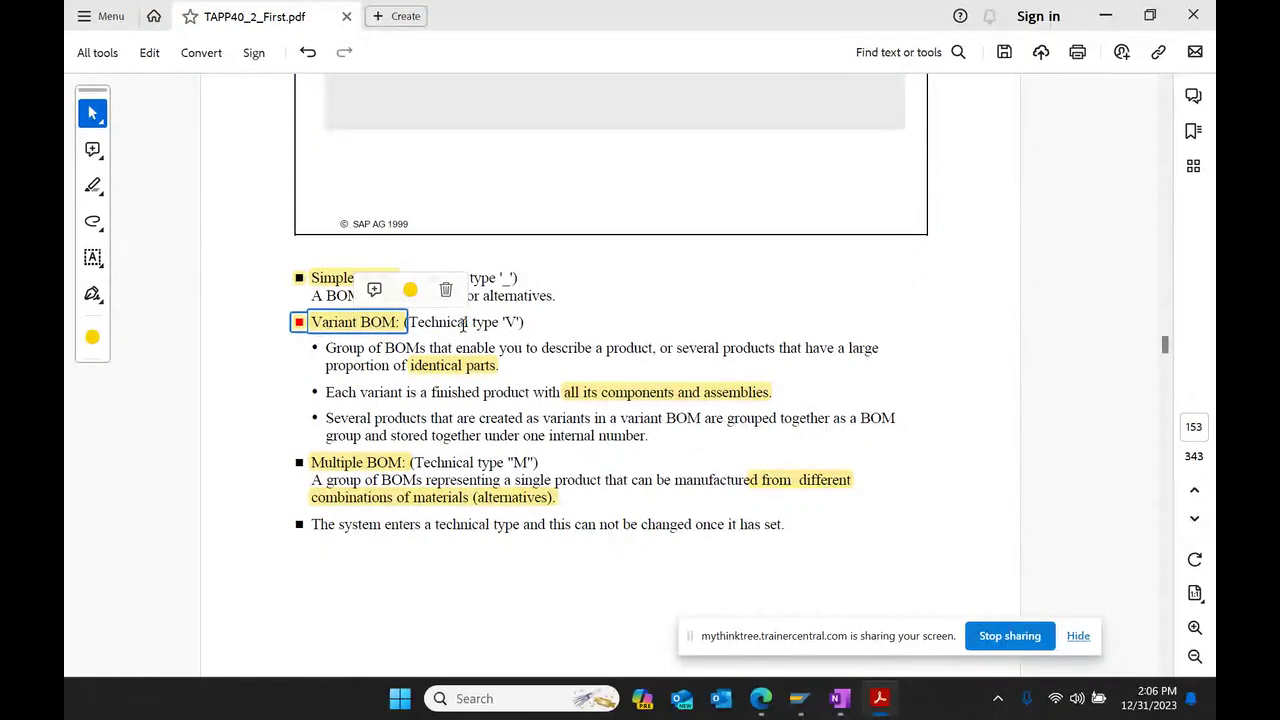
shift+click(503, 322)
drag(503, 322, 541, 322)
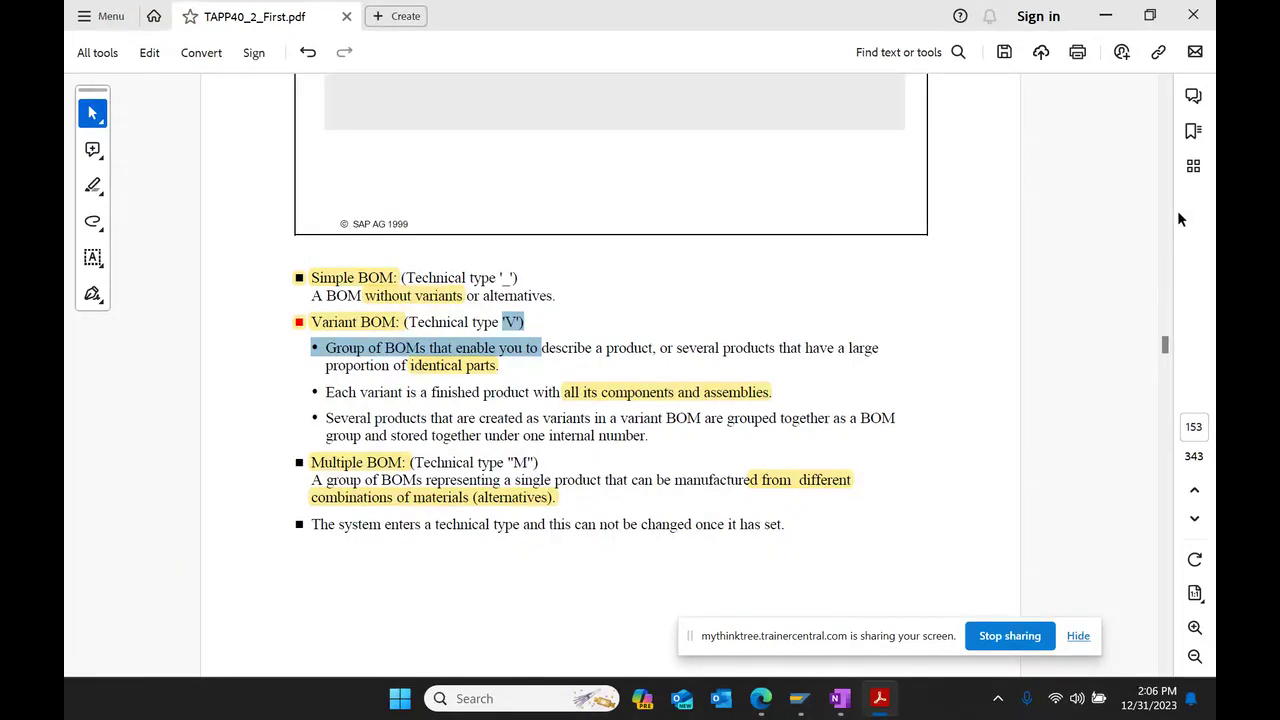
Step: Return to the SAP BOM display and show the item overview for material 50065935 in plant 1000, usage 1
mouse_move(799, 698)
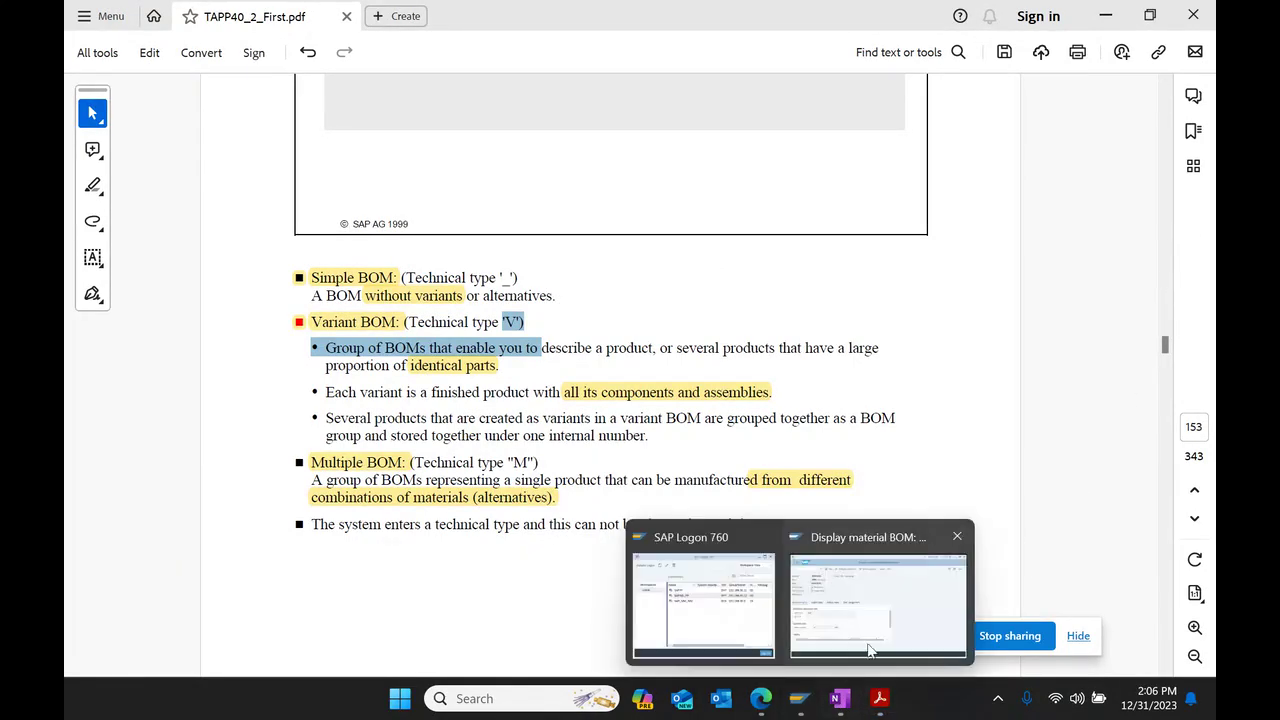
click(878, 610)
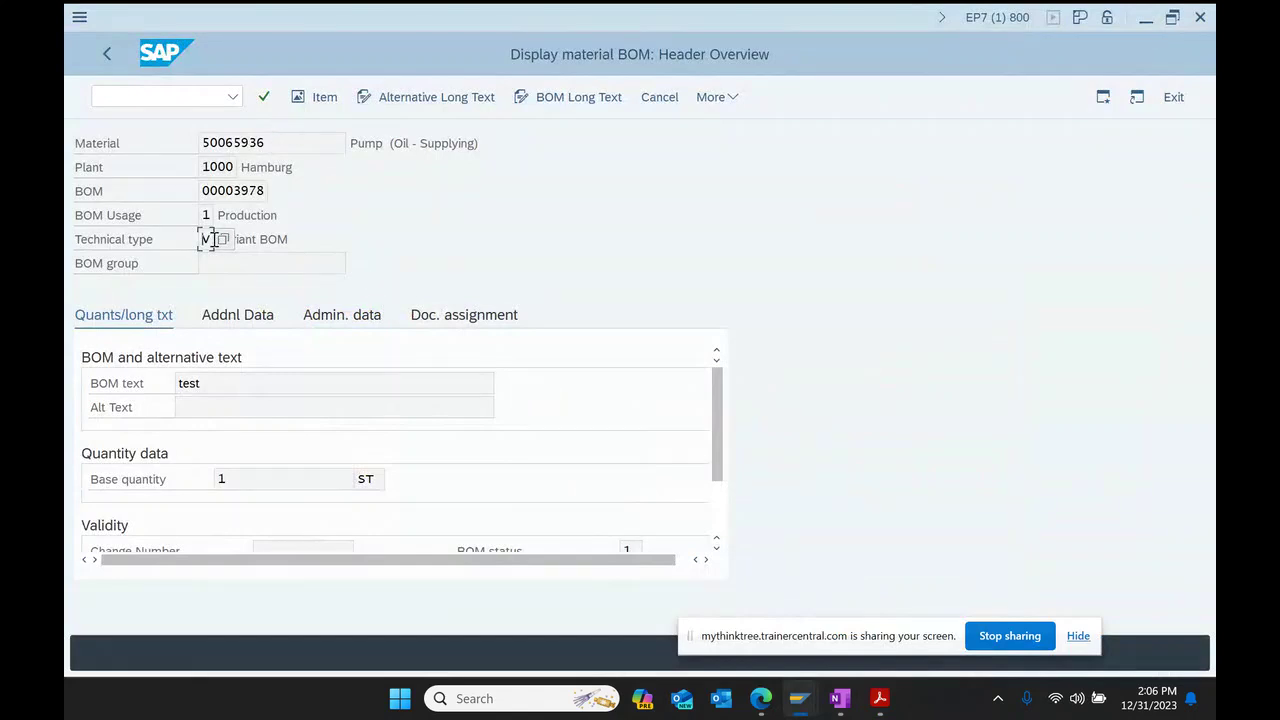
click(107, 53)
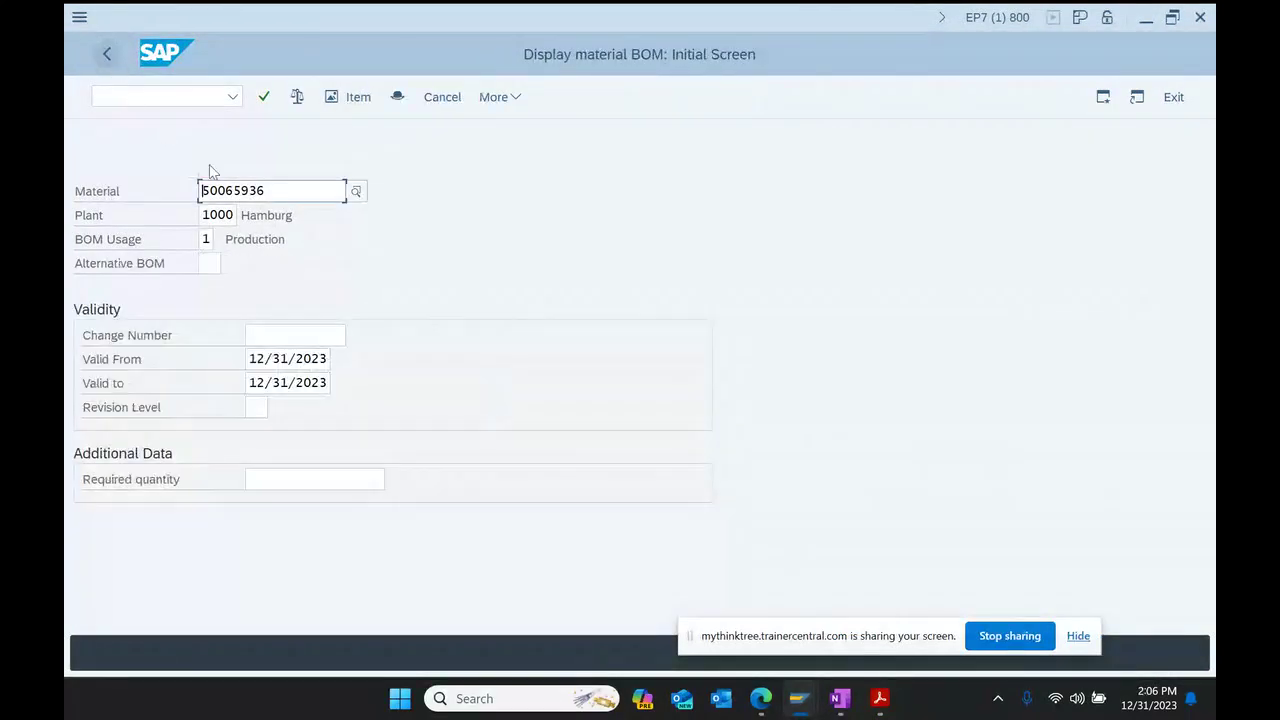
key(BackSpace)
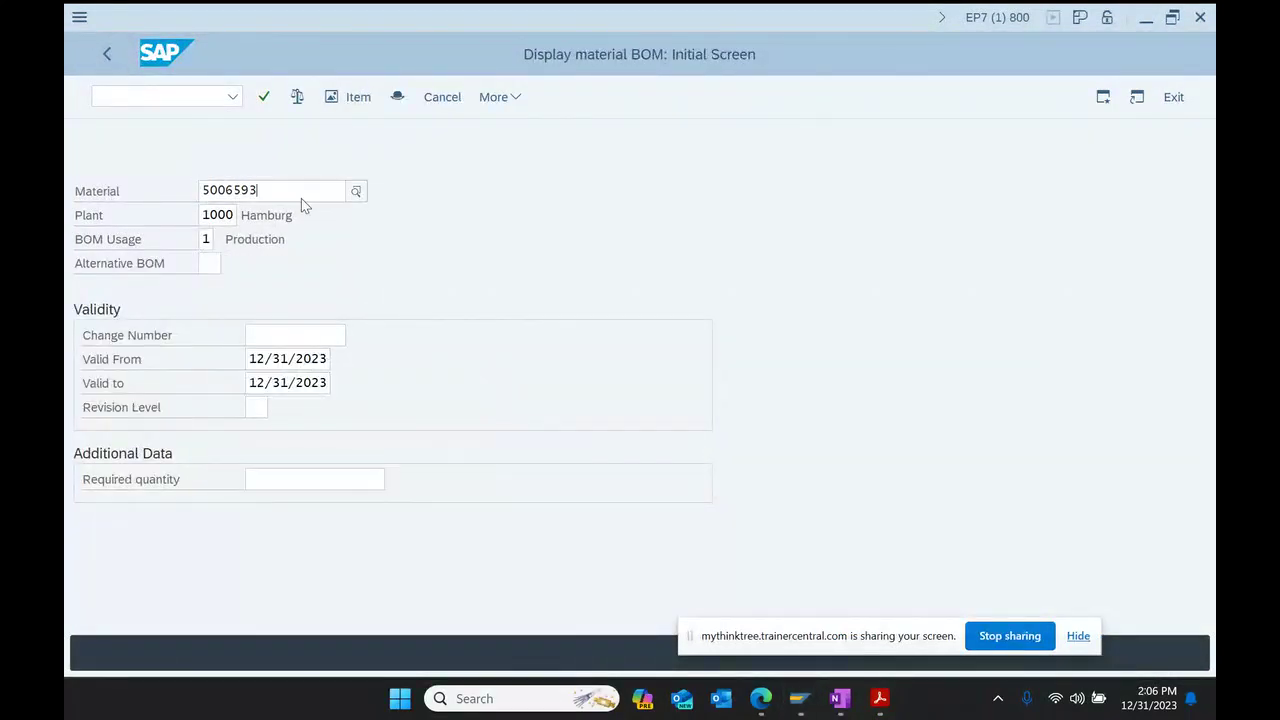
key(Return)
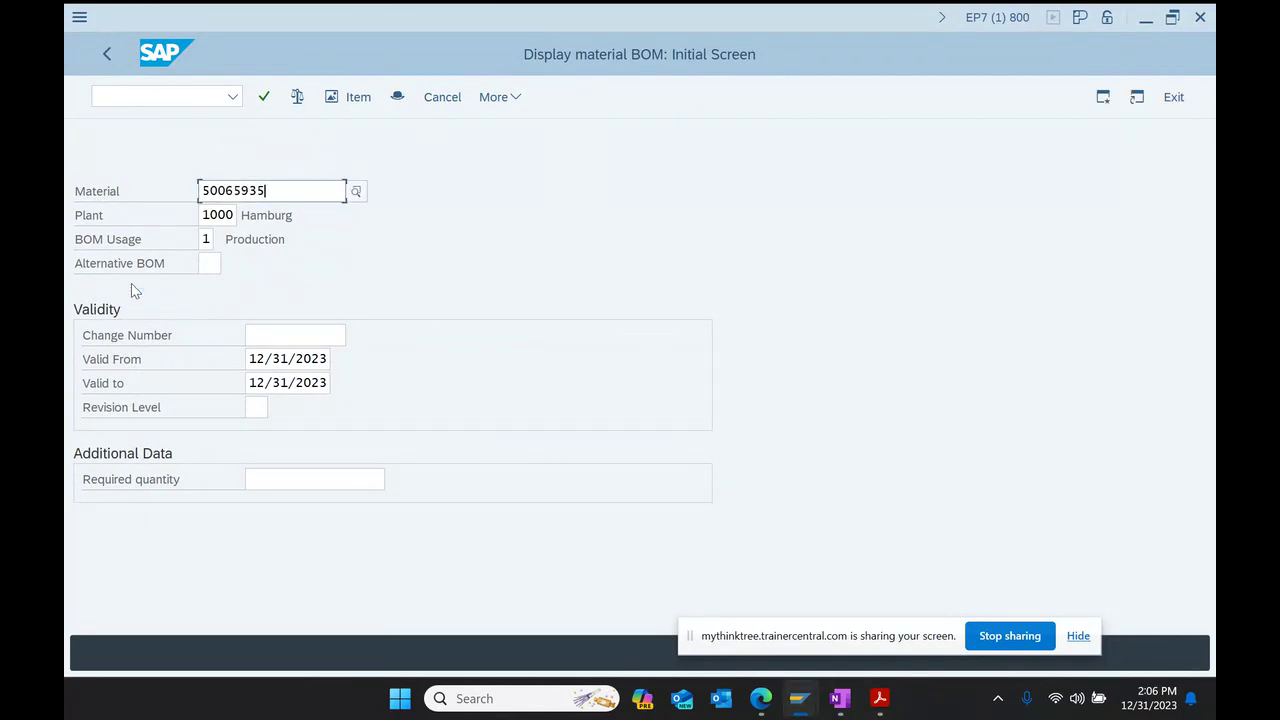
click(266, 98)
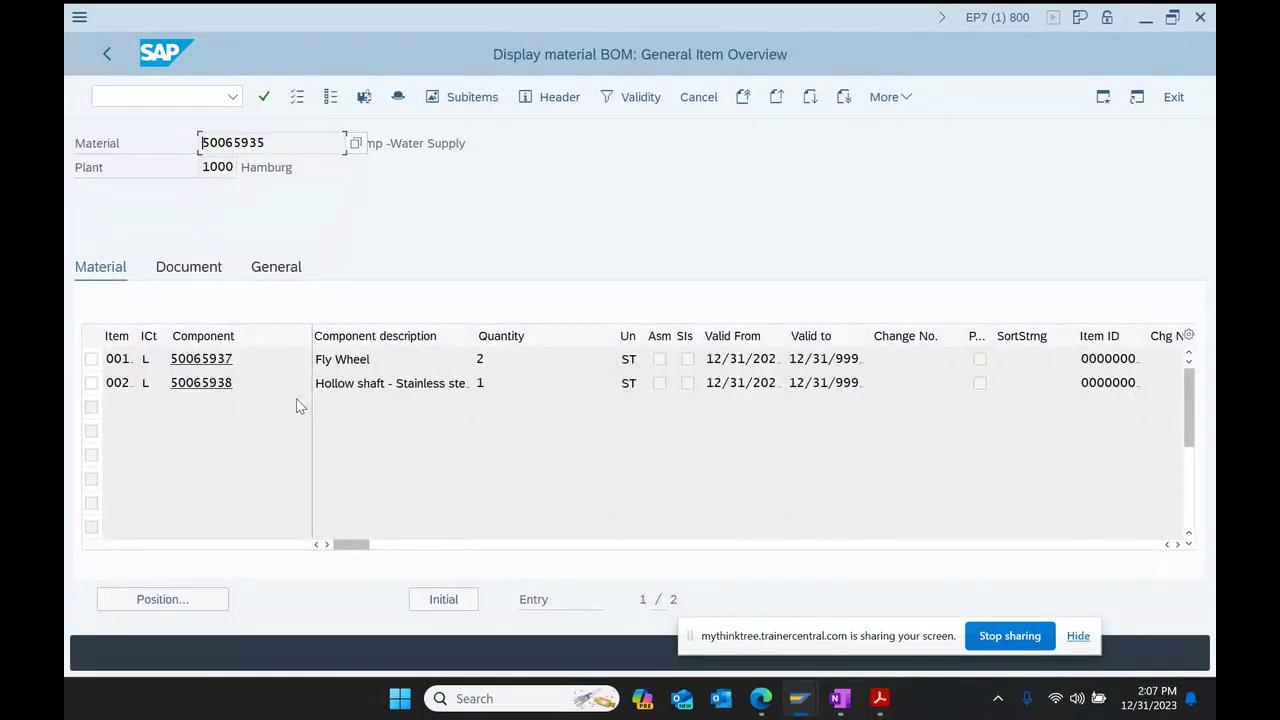
Step: Open the BOM header overview for material 50065935 and examine its material number, description and technical type
drag(286, 145, 94, 163)
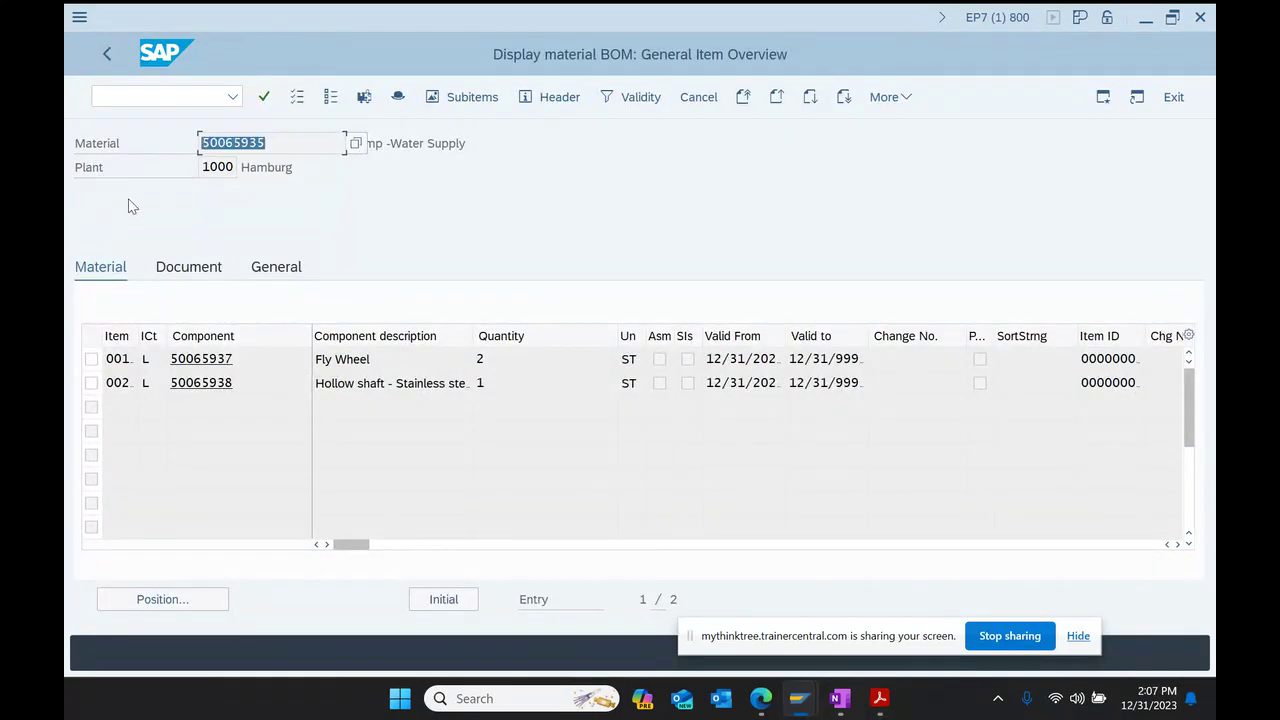
click(398, 104)
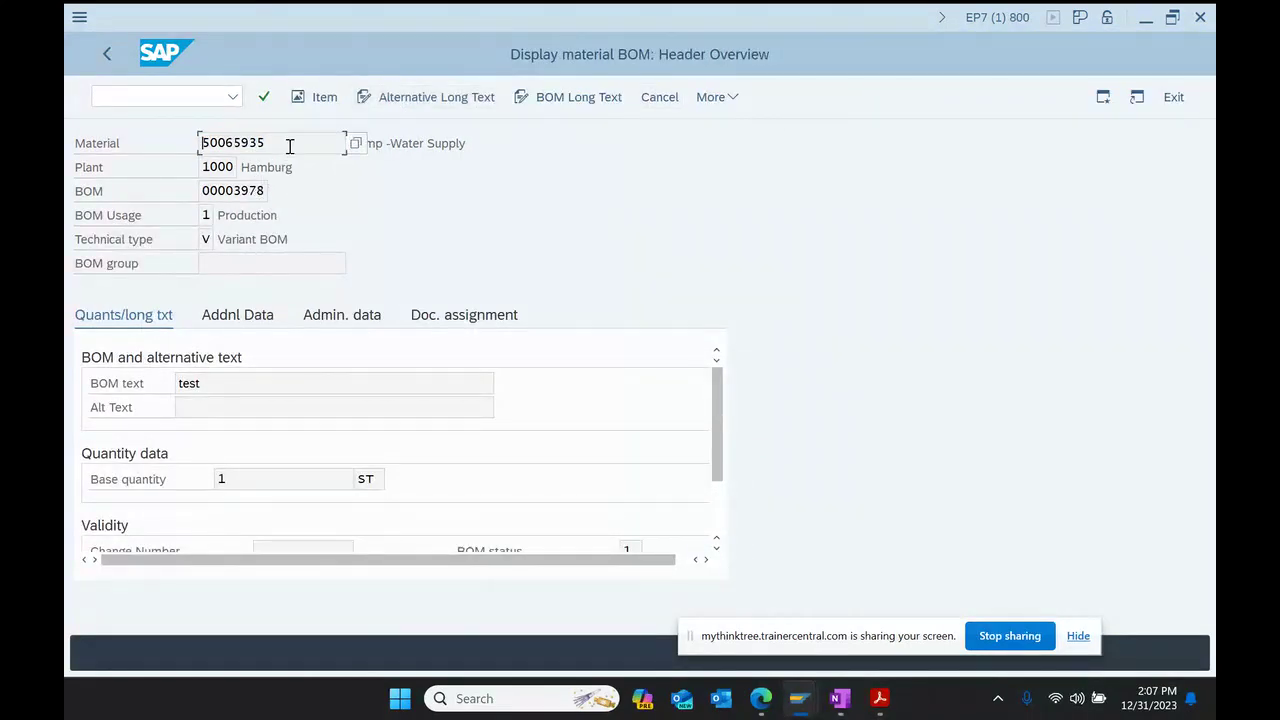
drag(288, 143, 130, 203)
click(423, 143)
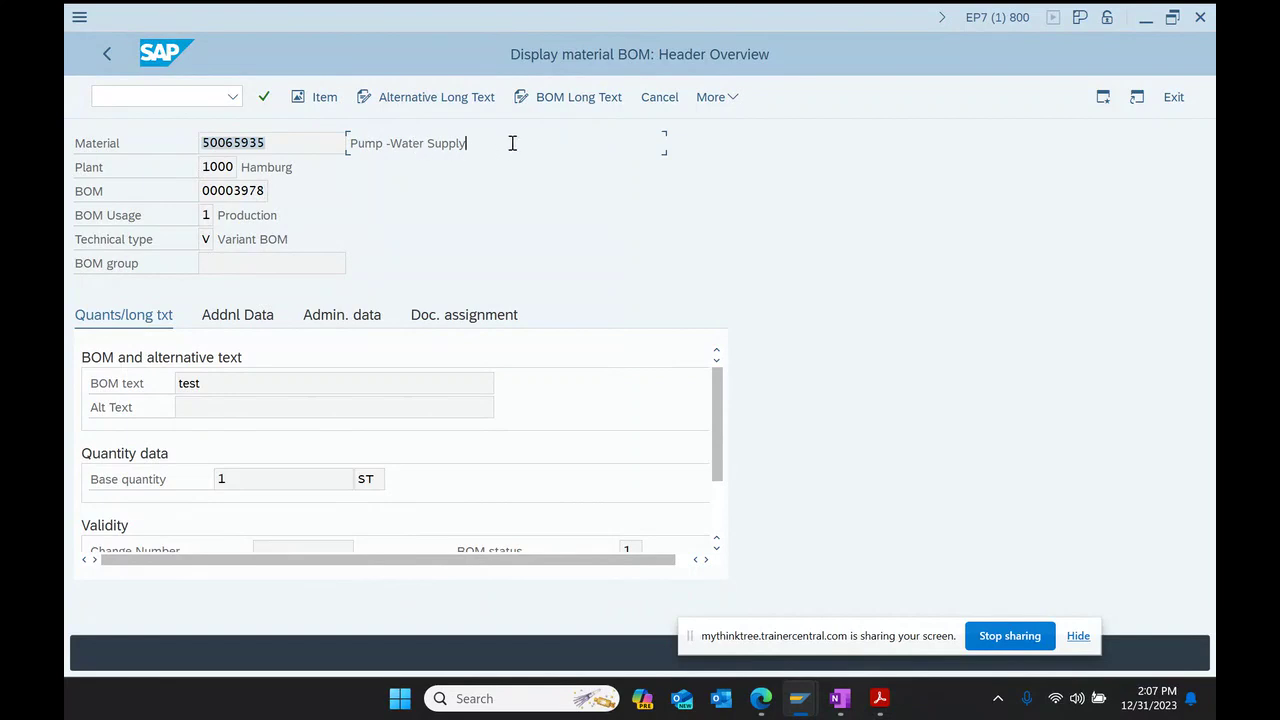
drag(511, 143, 68, 312)
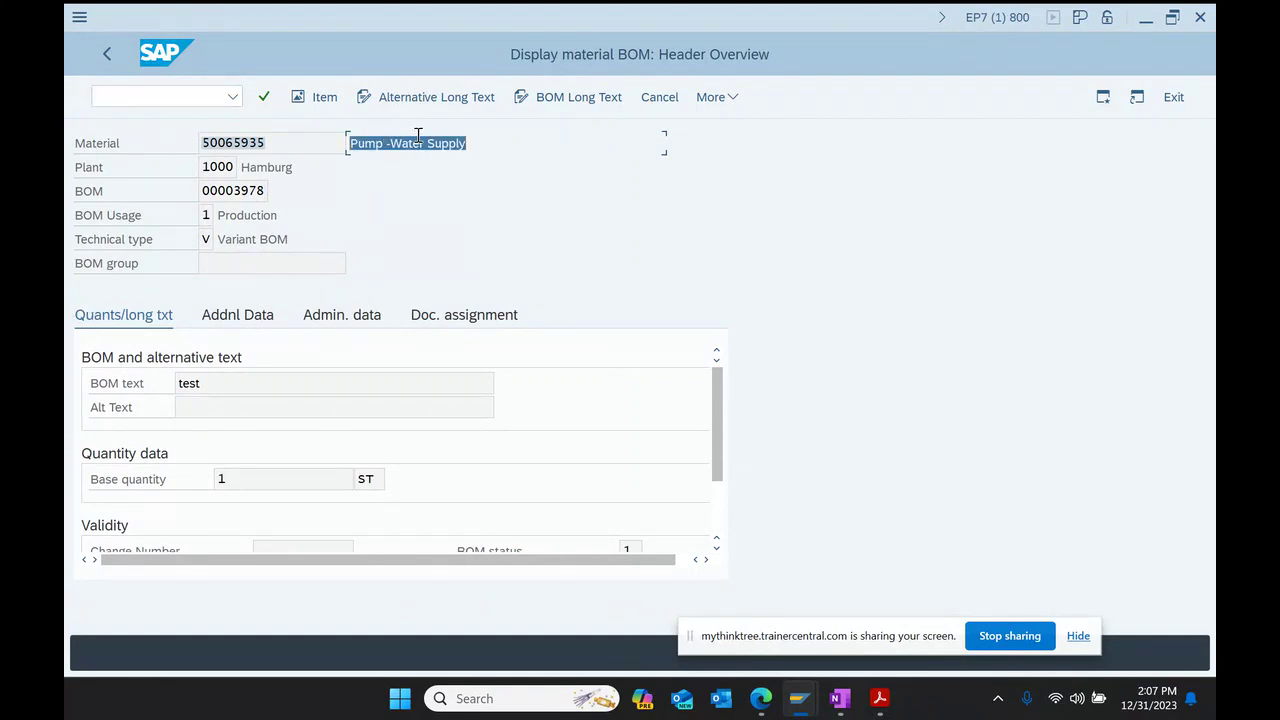
click(215, 239)
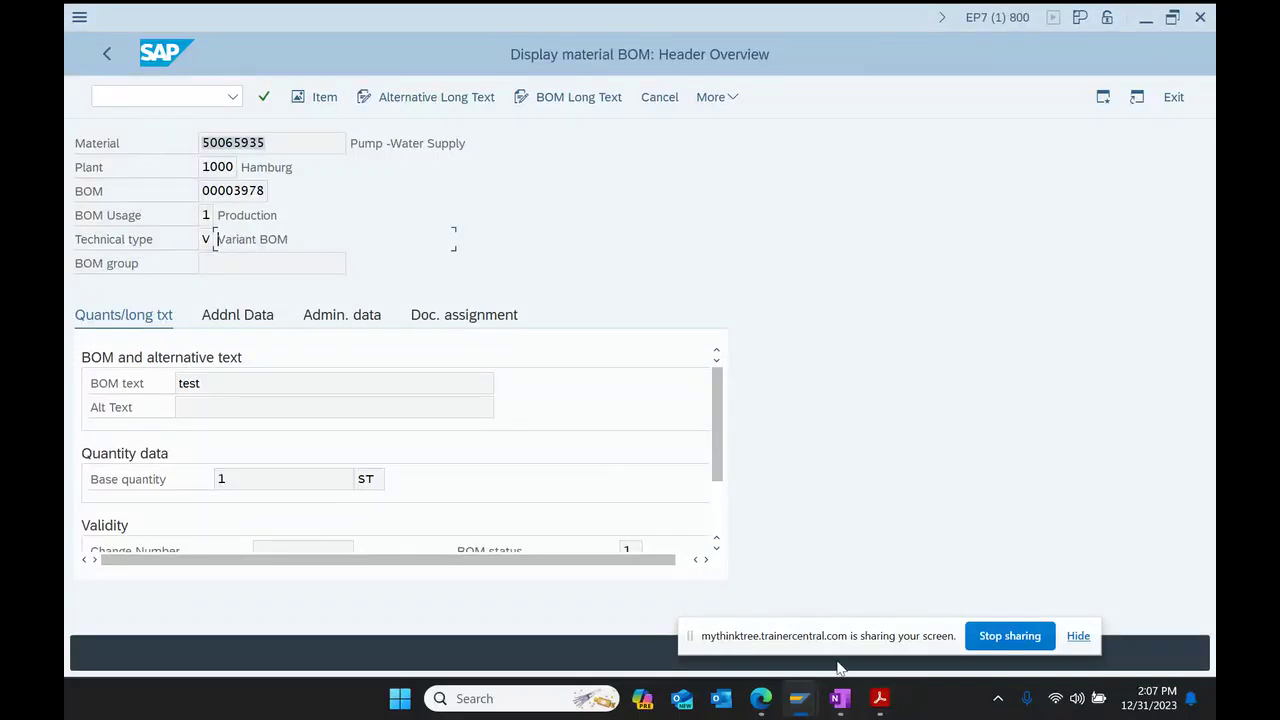
click(839, 698)
scroll(693, 466, down, 2)
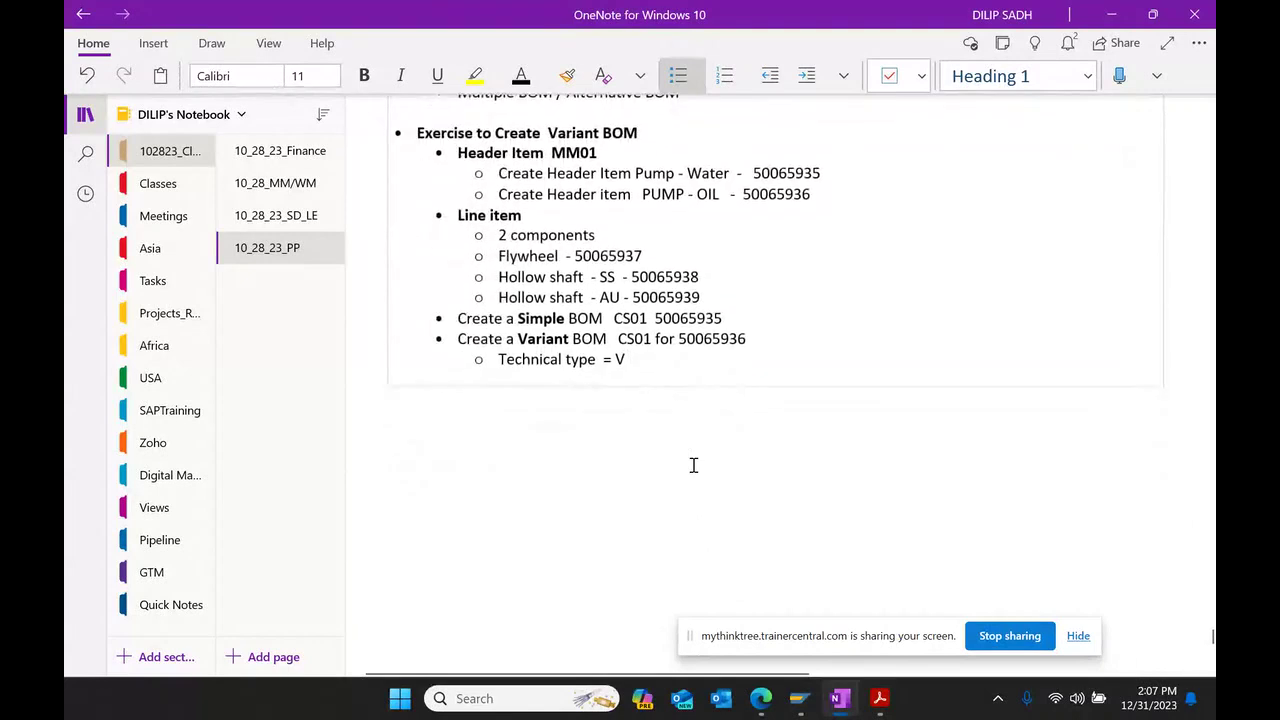
click(737, 318)
key(Return)
click(807, 78)
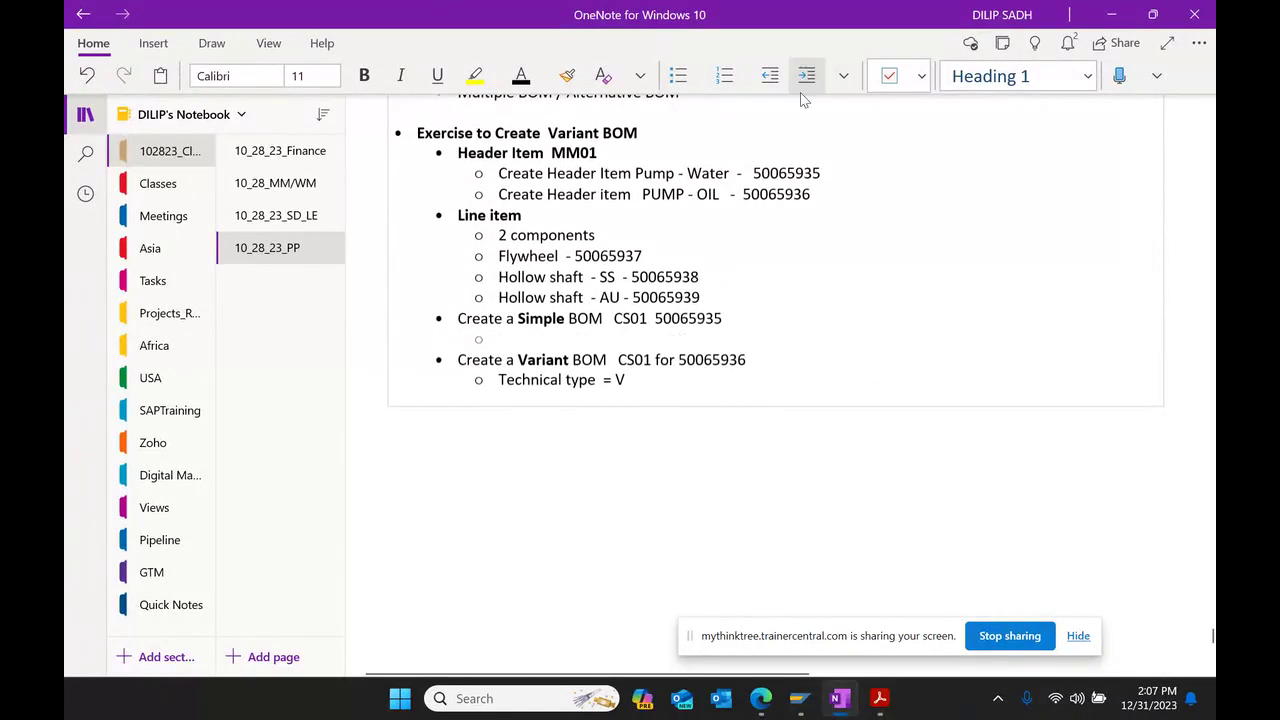
text(tECHN)
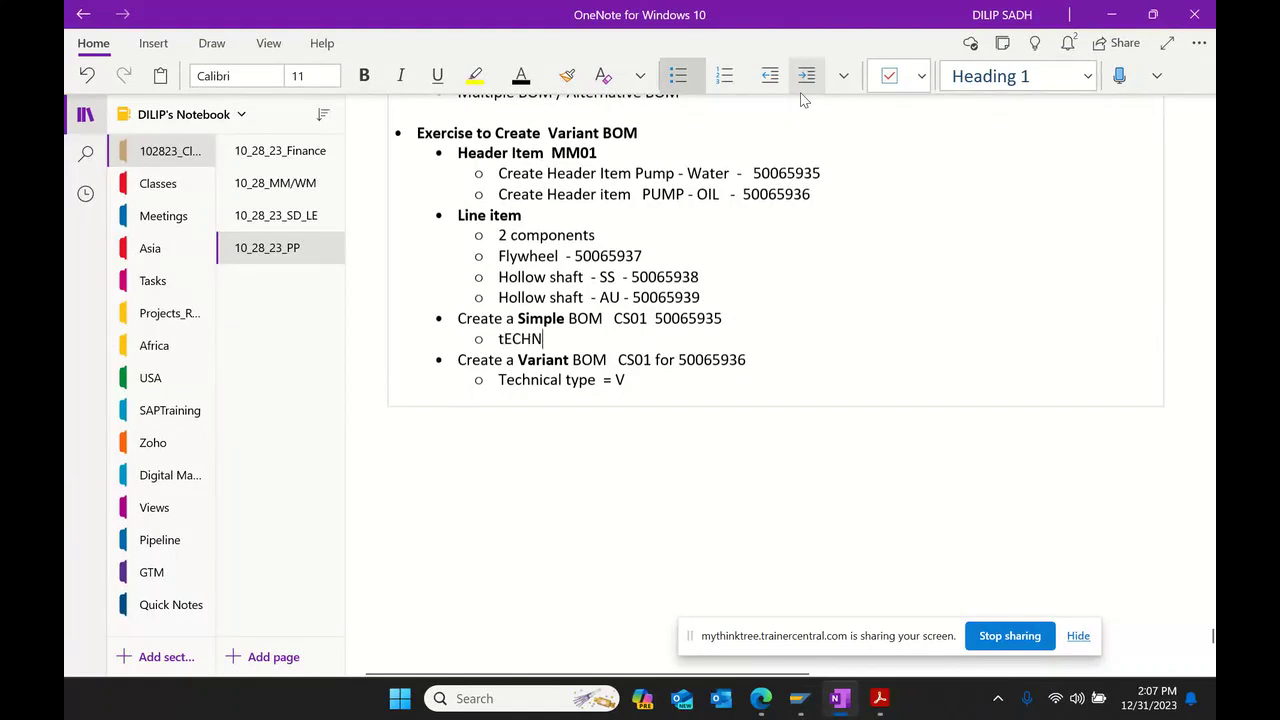
key(BackSpace)
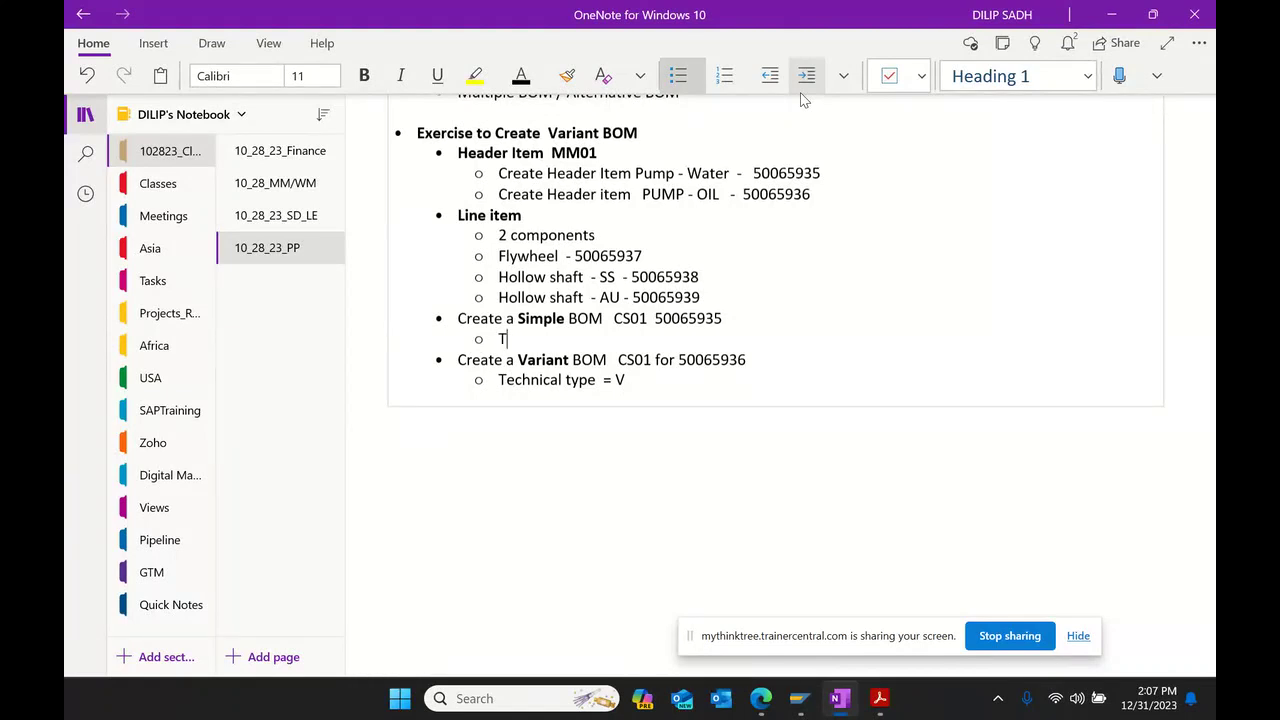
text(nical type =)
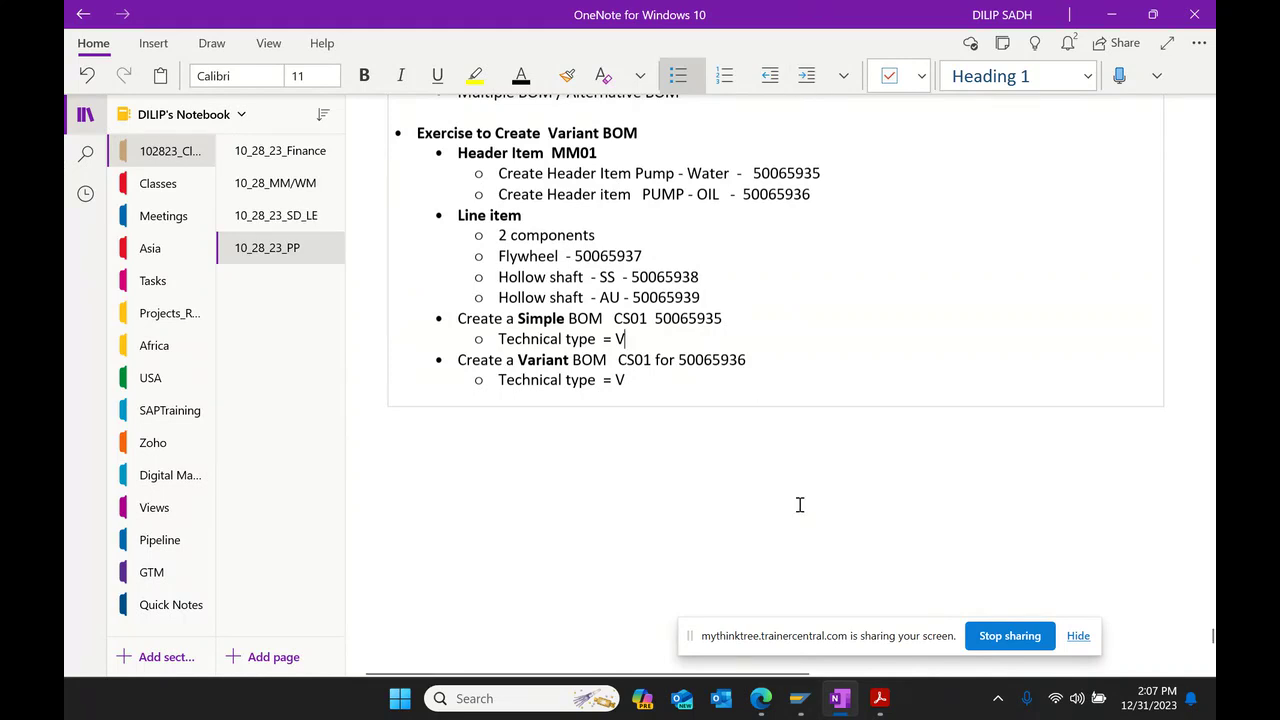
Step: Switch to the SAP header overview for material 50065935 and copy the BOM number 3978 without its leading zeros
mouse_move(799, 698)
click(850, 580)
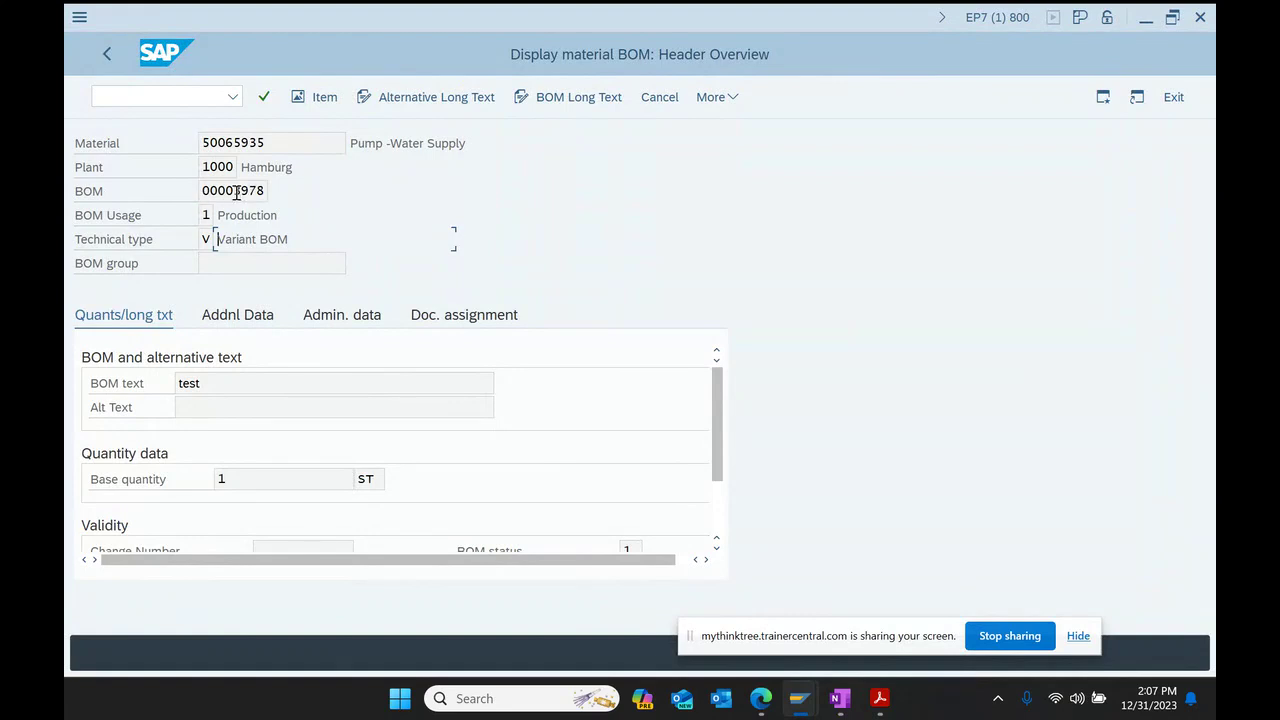
drag(265, 191, 233, 191)
key(ctrl+c)
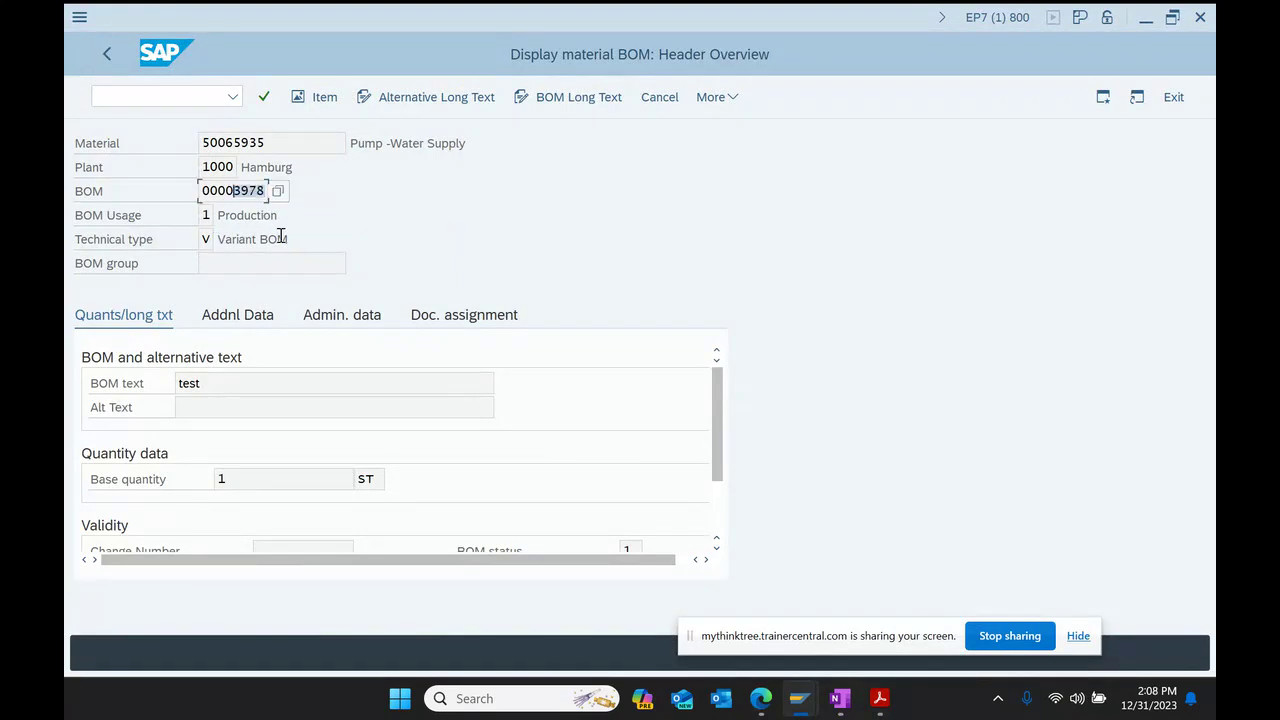
Step: Switch to OneNote and add the sub-bullet "BOM # = 3978" below the technical type of the Simple BOM 50065935 entry
click(840, 698)
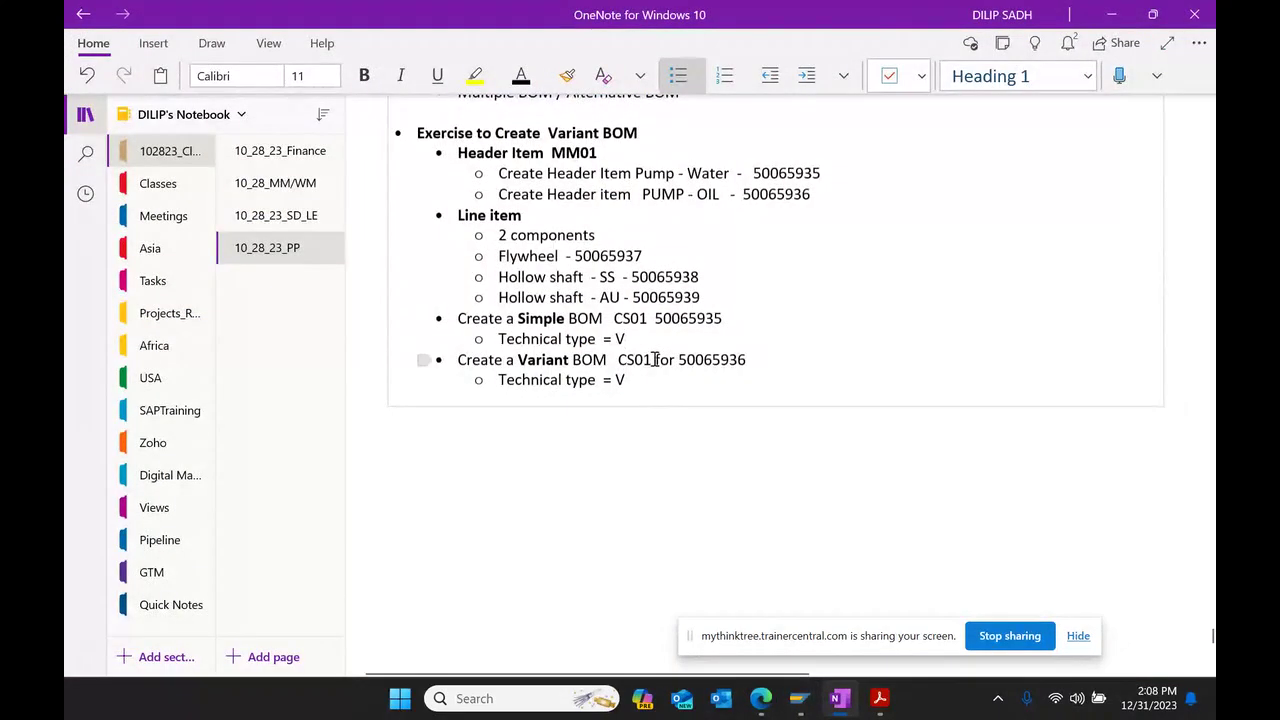
key(Return)
text(BOM )
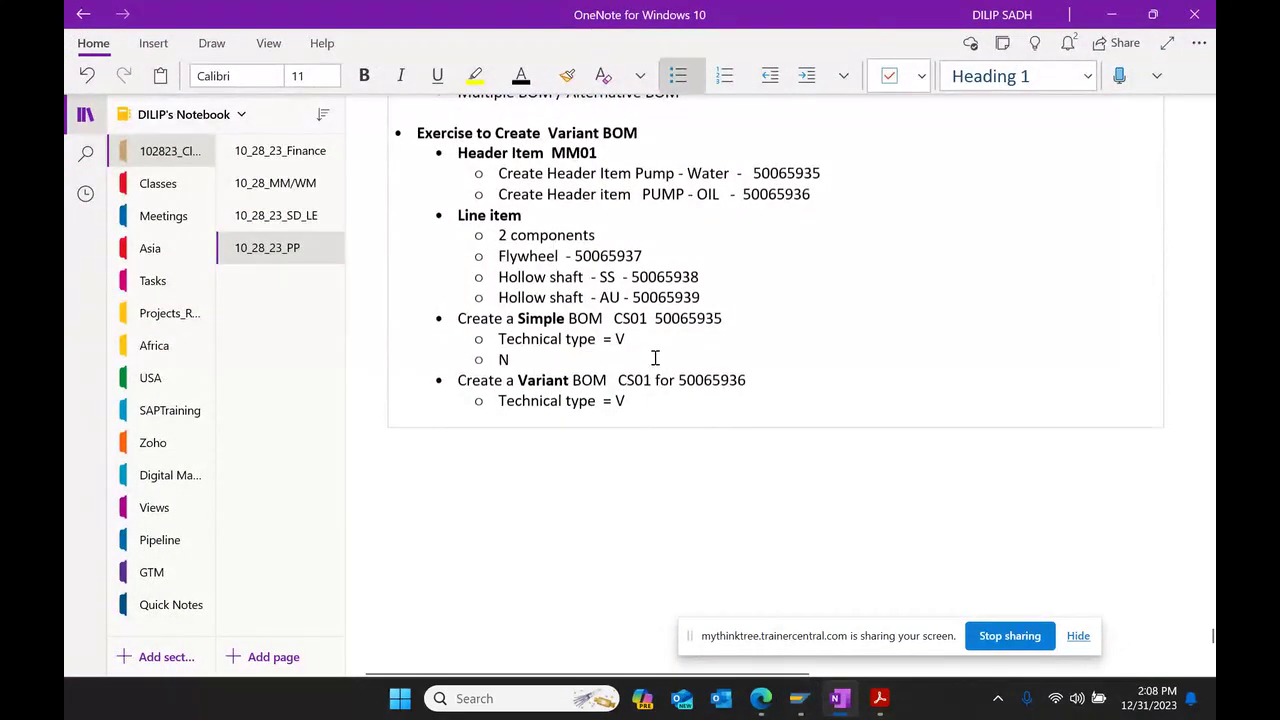
text(#  =)
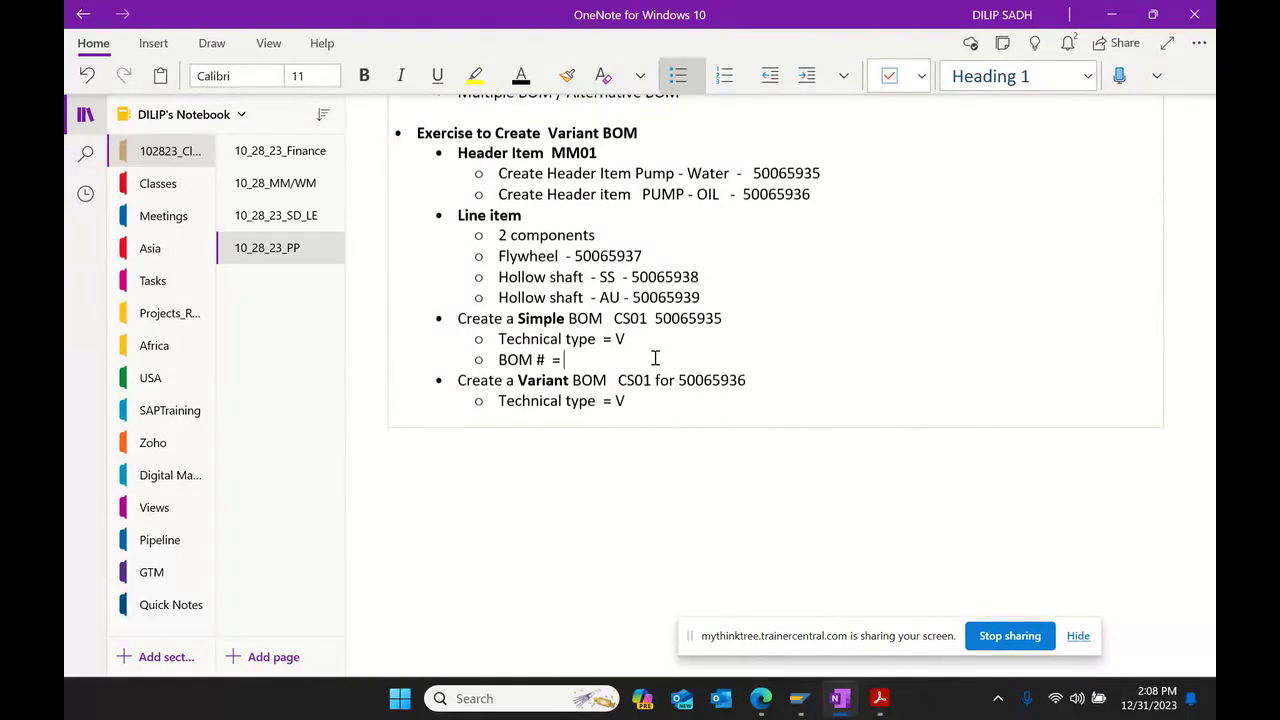
key(ctrl+v)
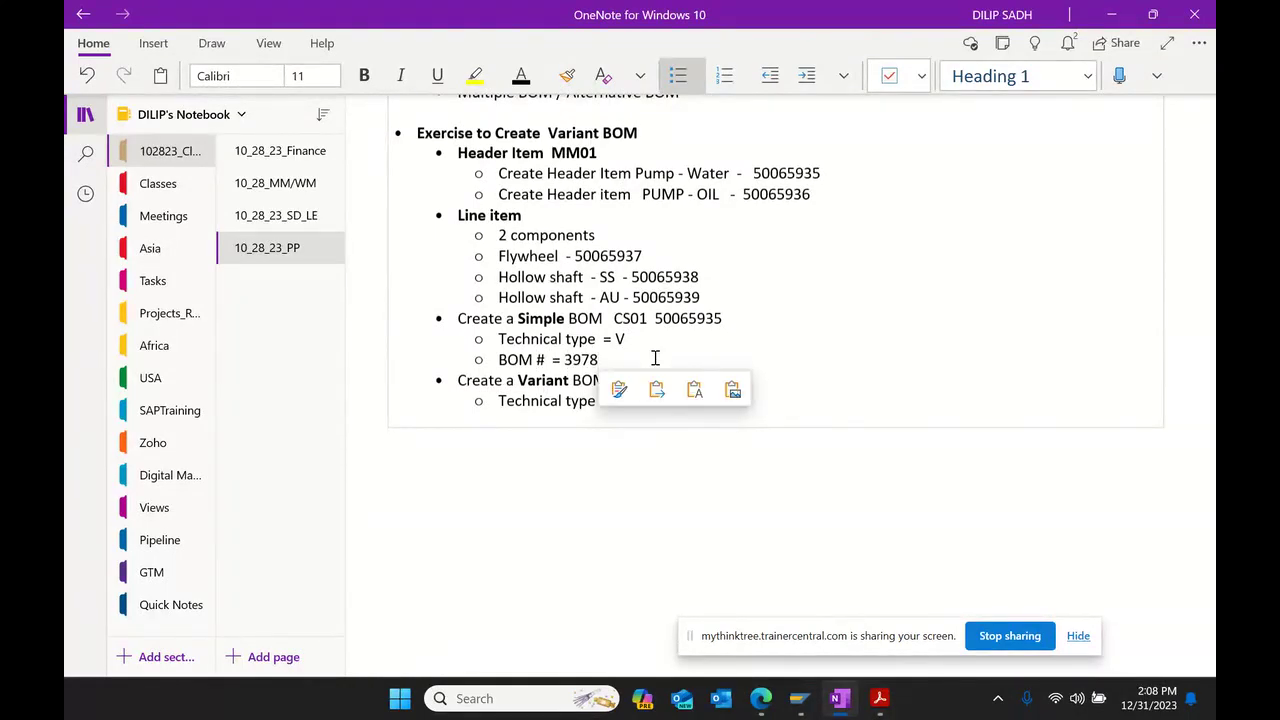
click(520, 511)
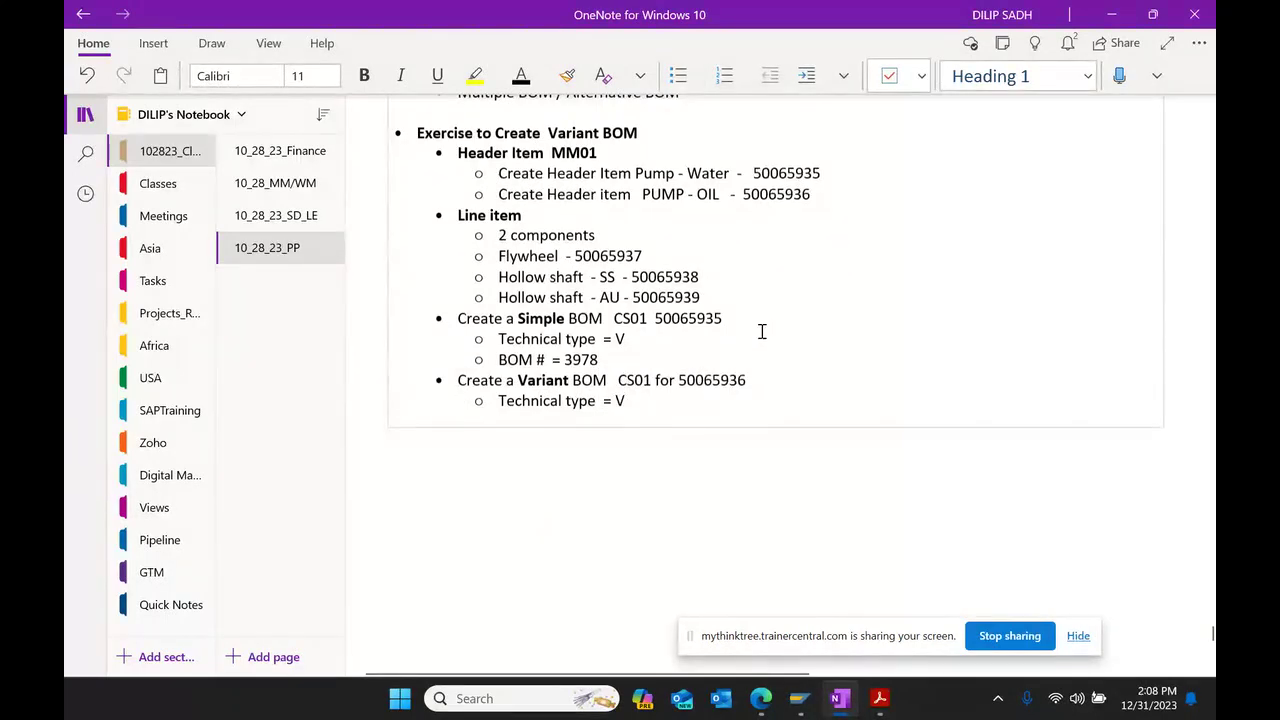
Step: Append "VARIANT 1" to the Simple BOM 50065935 line and "VARIANT 2" to the Variant BOM 50065936 line
click(1138, 335)
text(V)
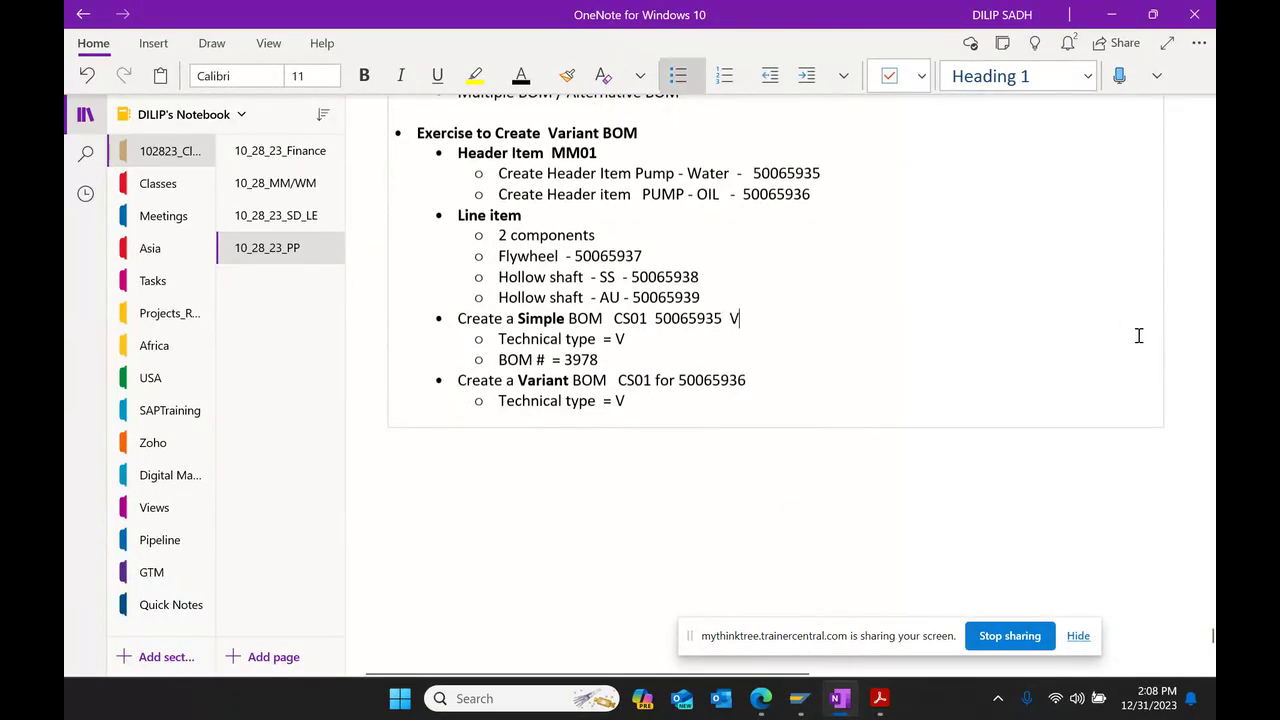
text(ARIANT 1)
click(797, 378)
text(RIANT)
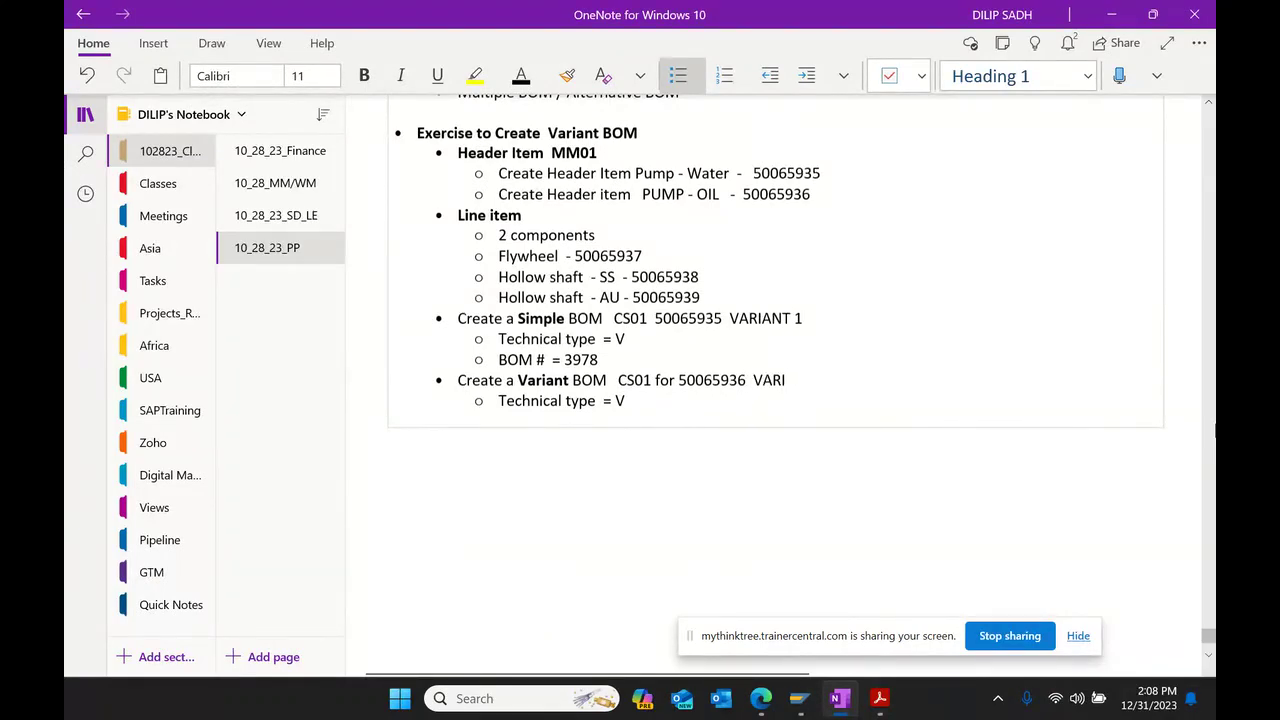
text( 2)
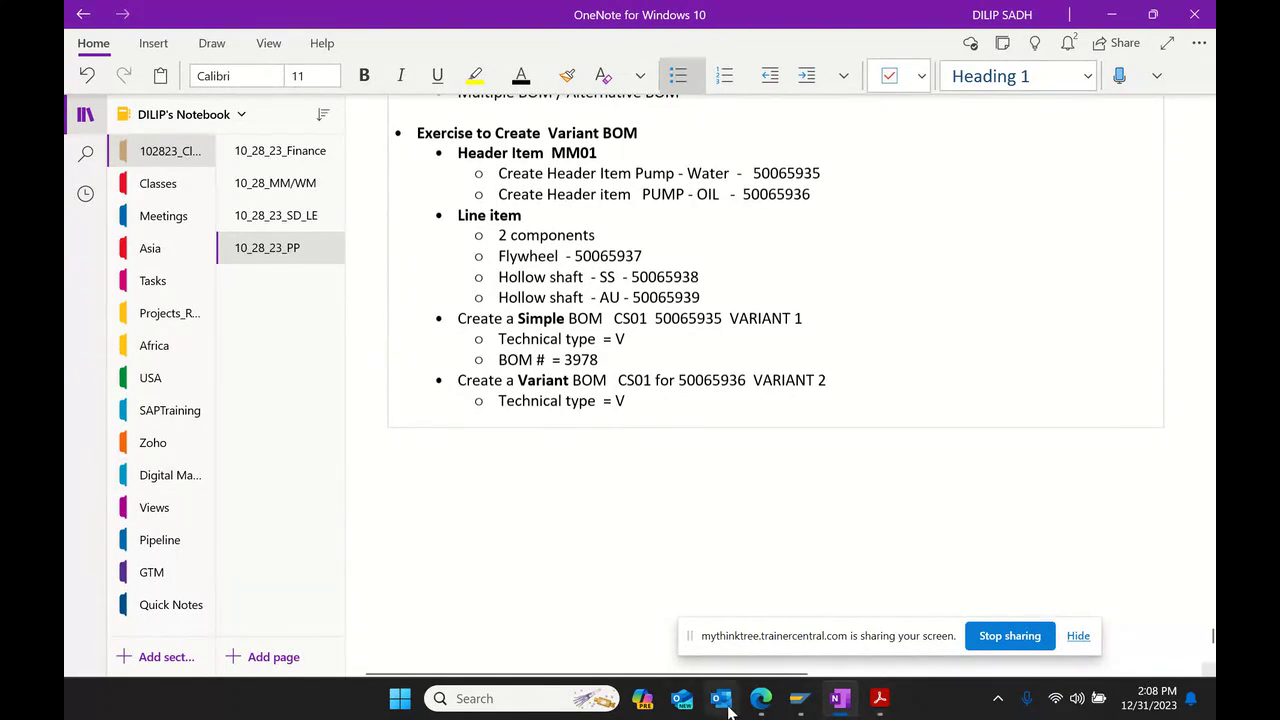
Step: Return to the SAP BOM display and show the item overview for material 50065936 in plant 1000, usage 1
mouse_move(800, 698)
click(854, 610)
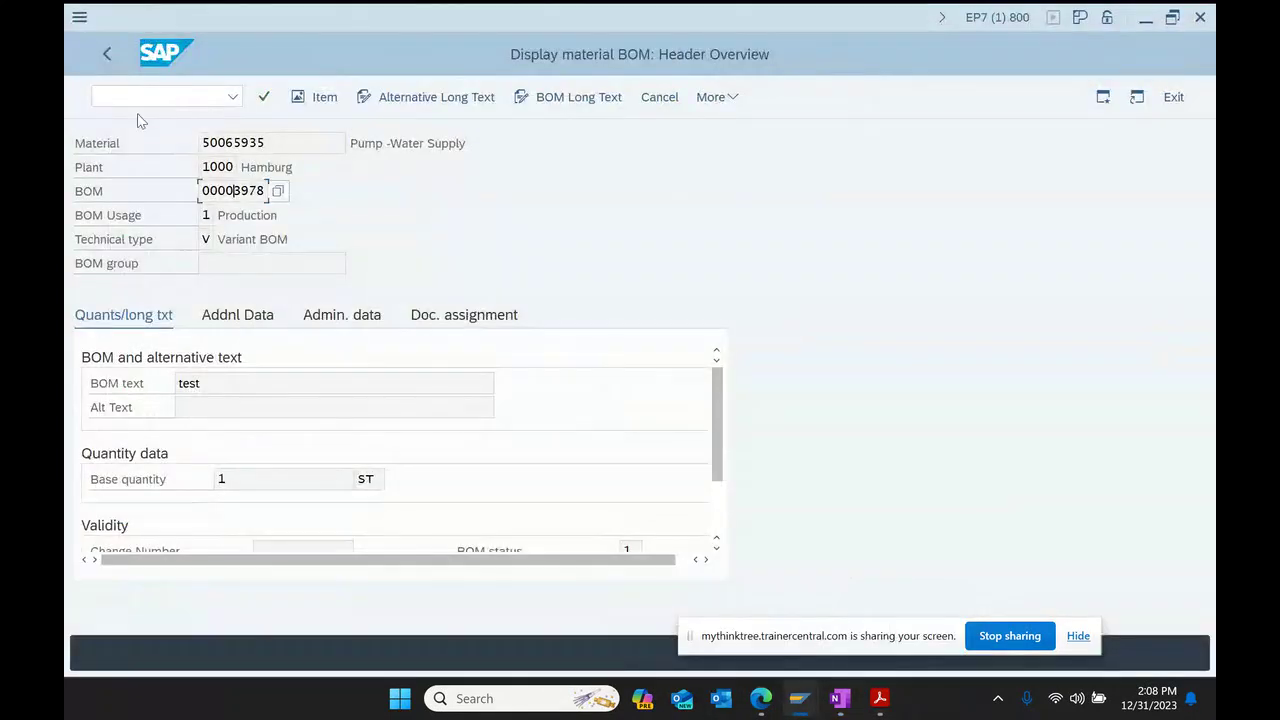
click(108, 55)
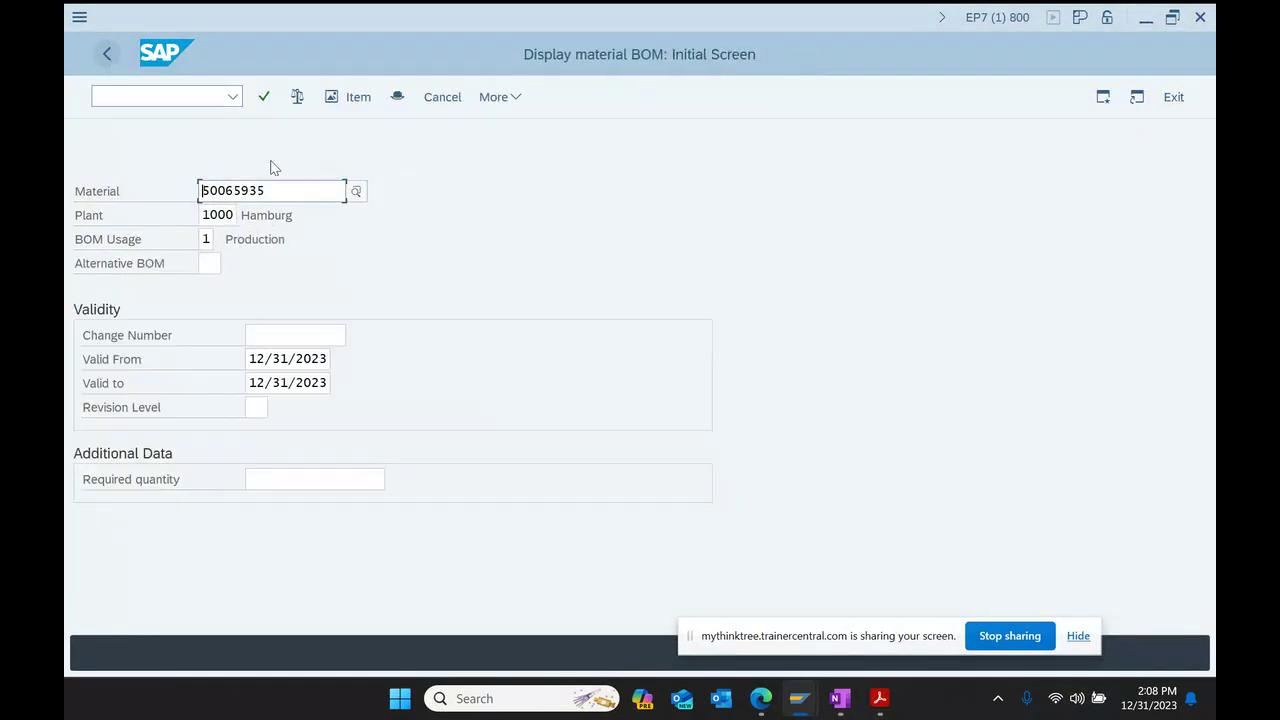
key(BackSpace)
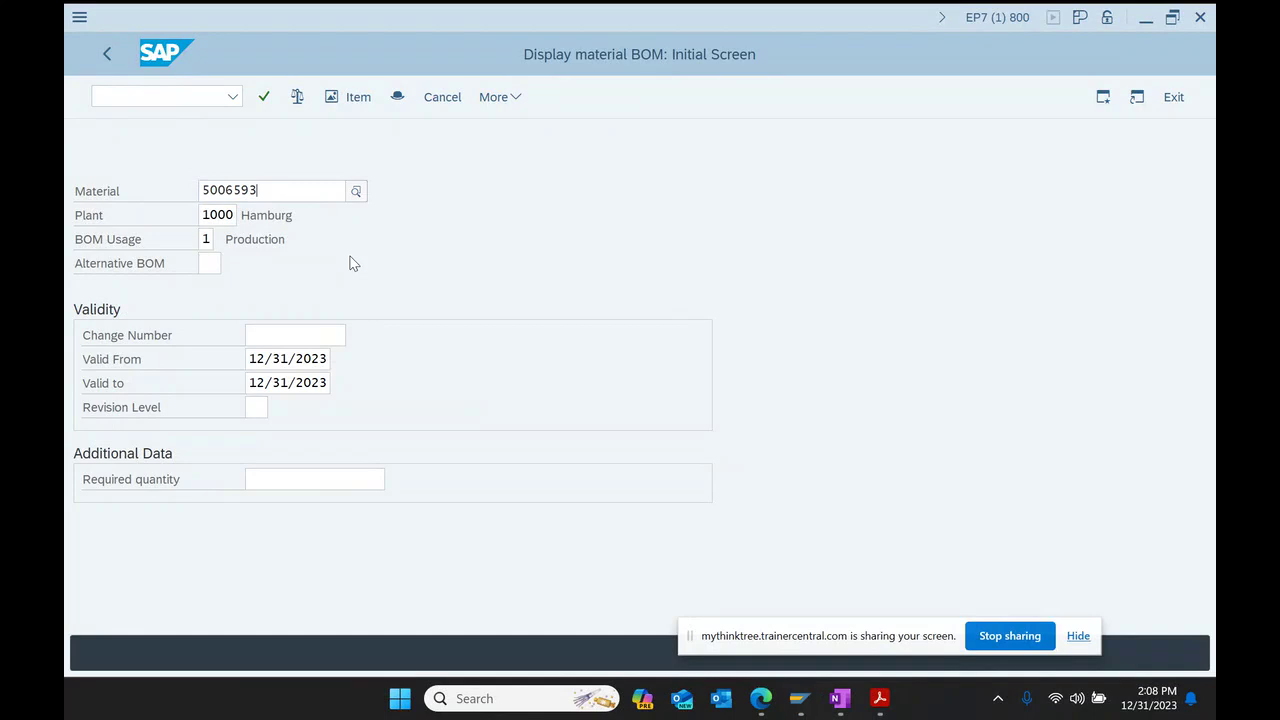
text(6)
key(Return)
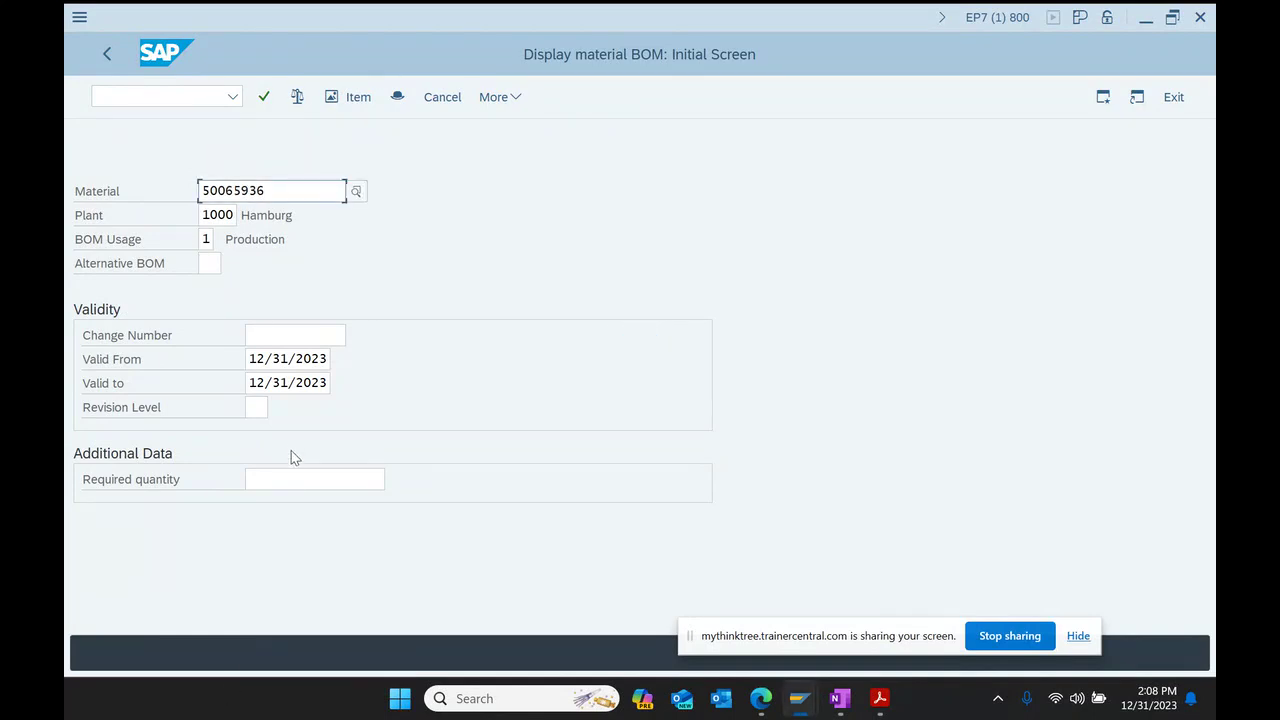
click(264, 96)
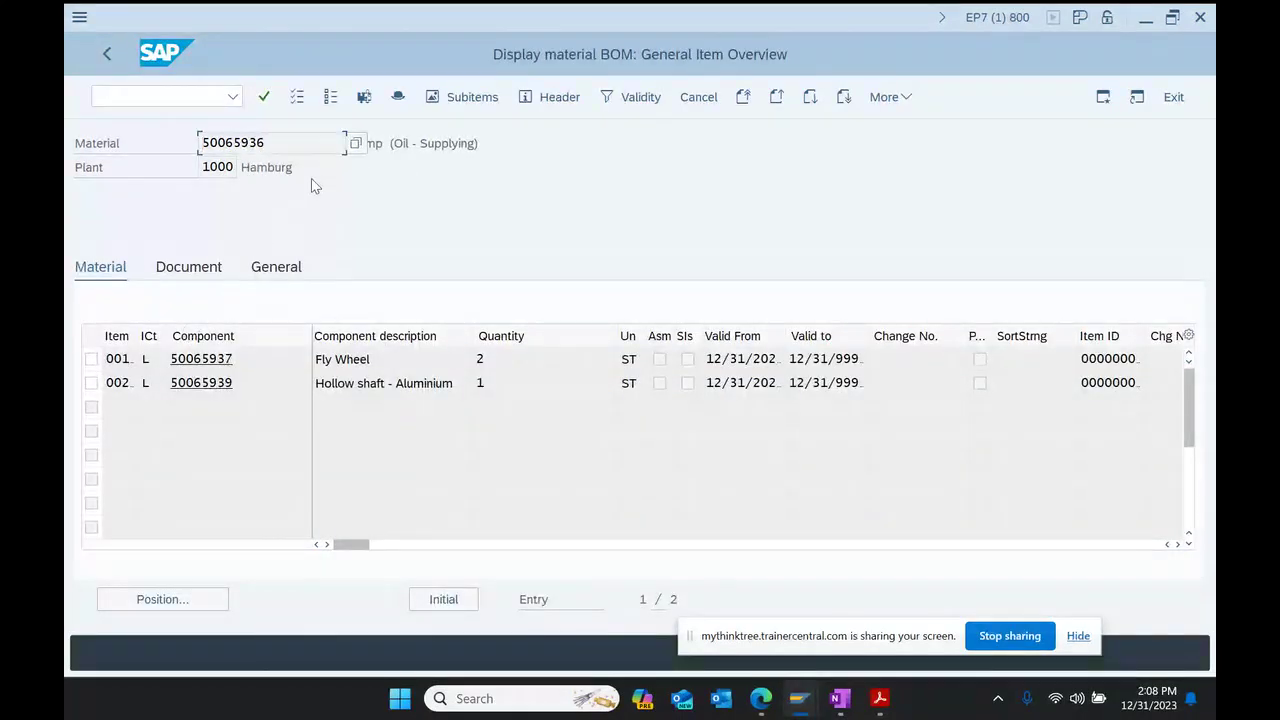
Step: Open the BOM header overview for material 50065936 and copy the BOM number 3978 without its leading zeros
click(397, 97)
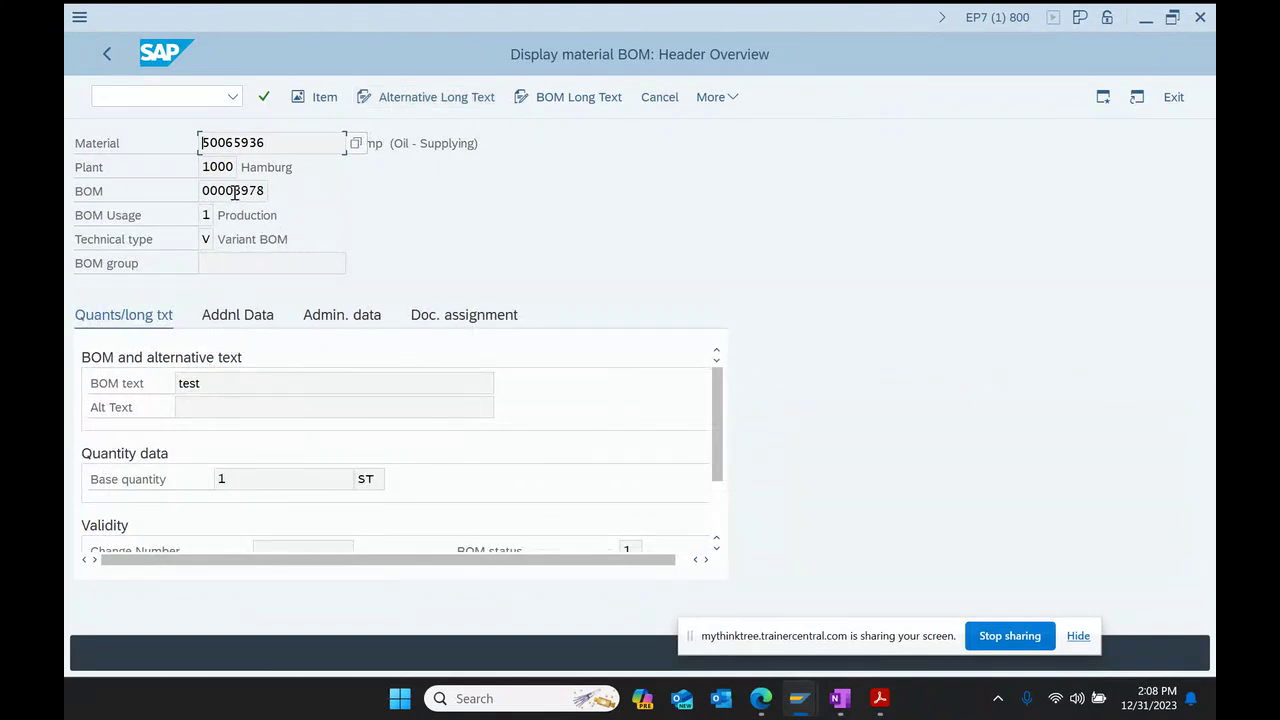
drag(241, 190, 408, 205)
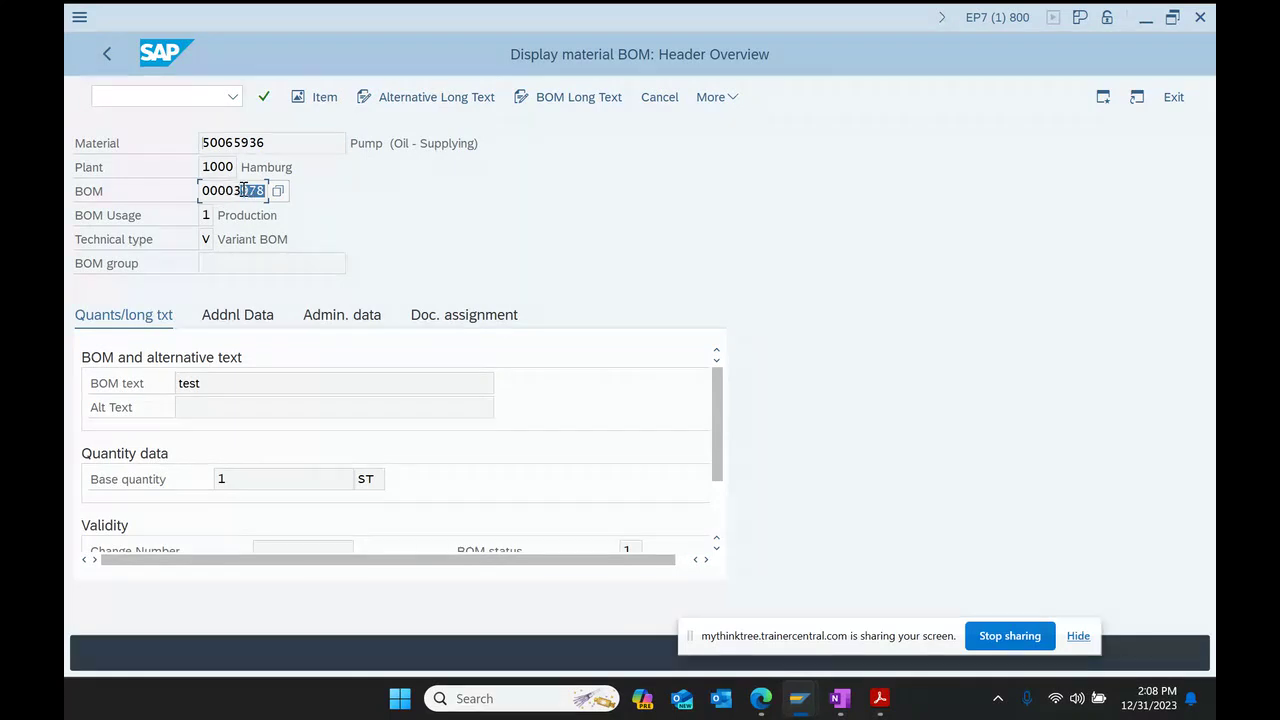
drag(233, 190, 267, 179)
key(ctrl+c)
Step: Switch to OneNote and add the sub-bullet "BOM # = 3978" below the technical type of the Variant BOM 50065936 entry
click(839, 698)
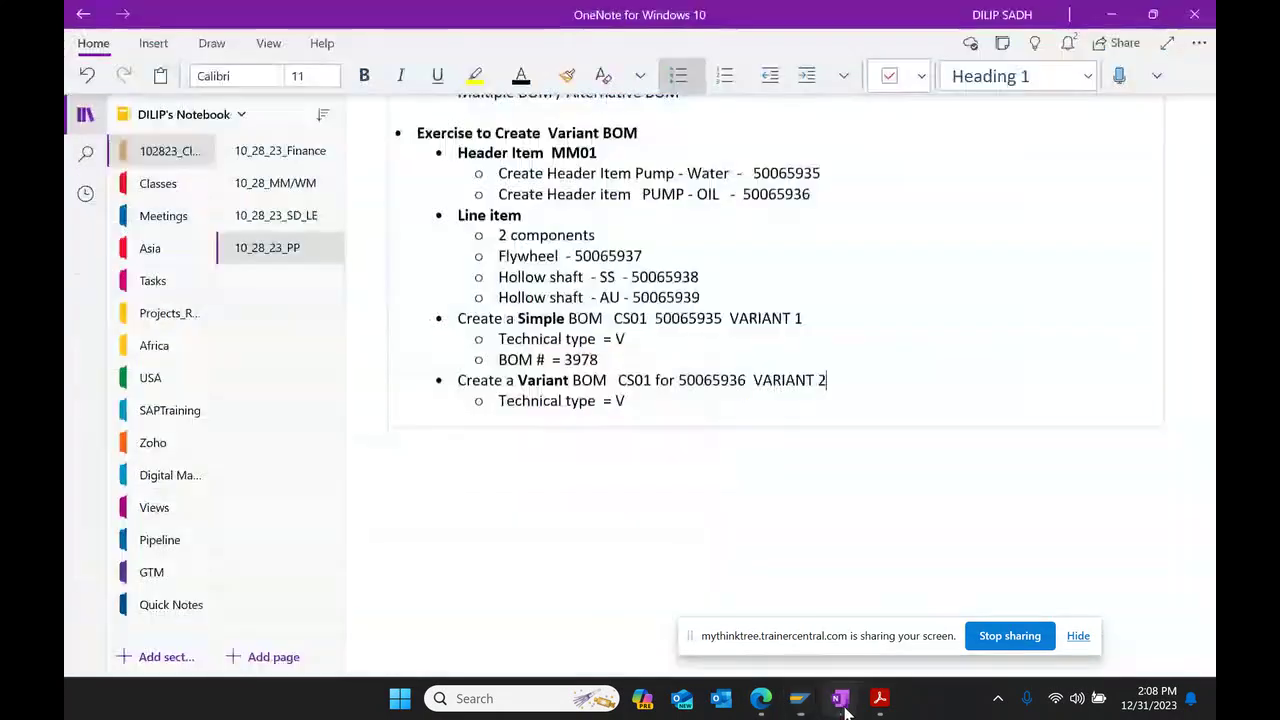
click(660, 404)
key(Return)
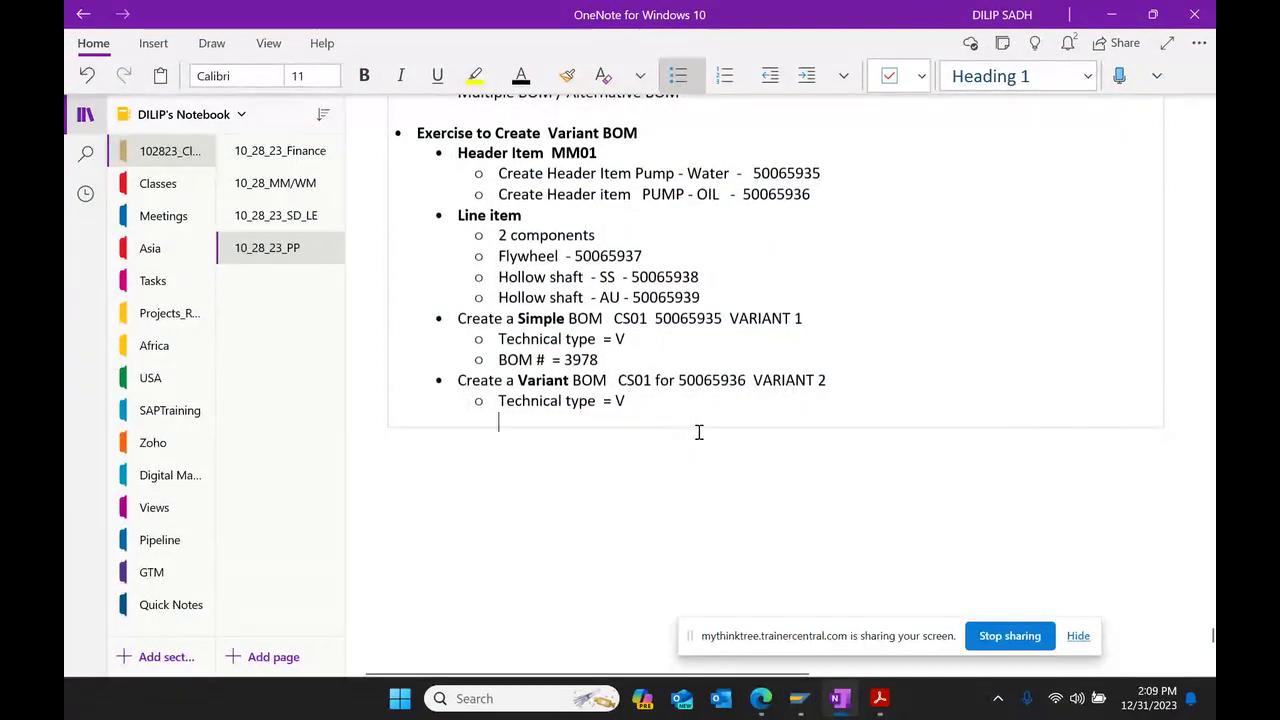
text(BOM)
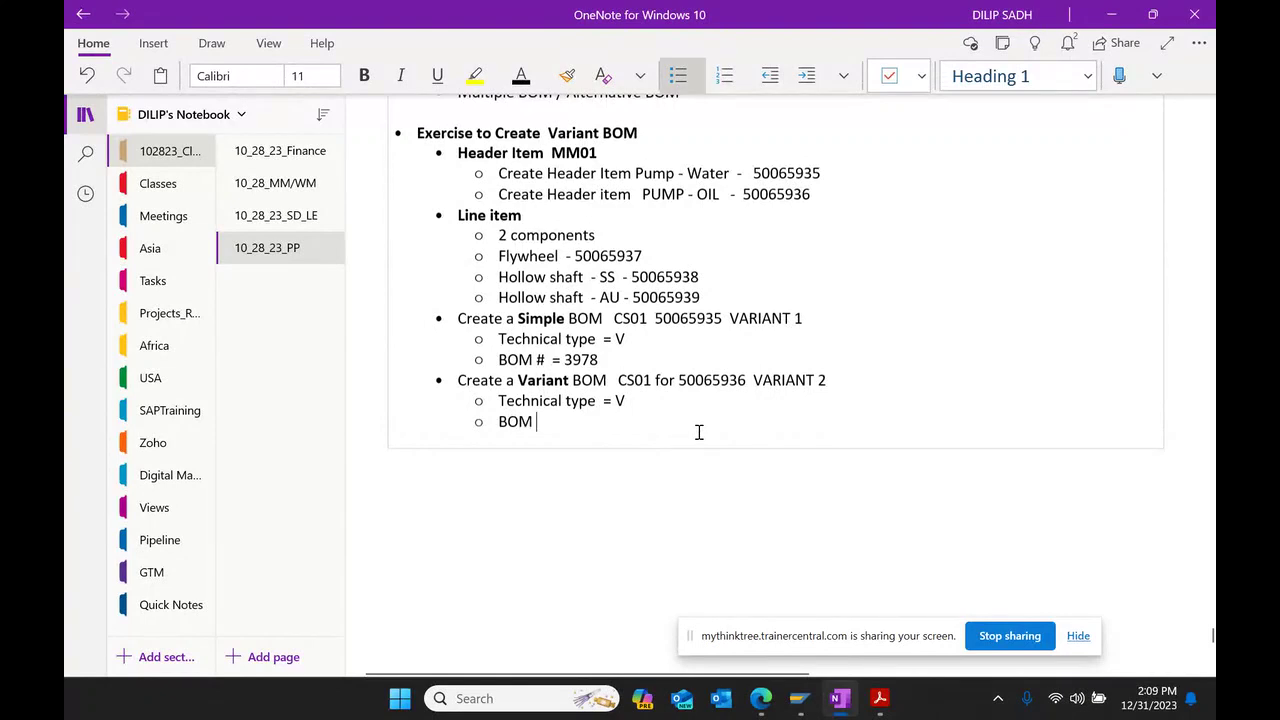
text( #  =)
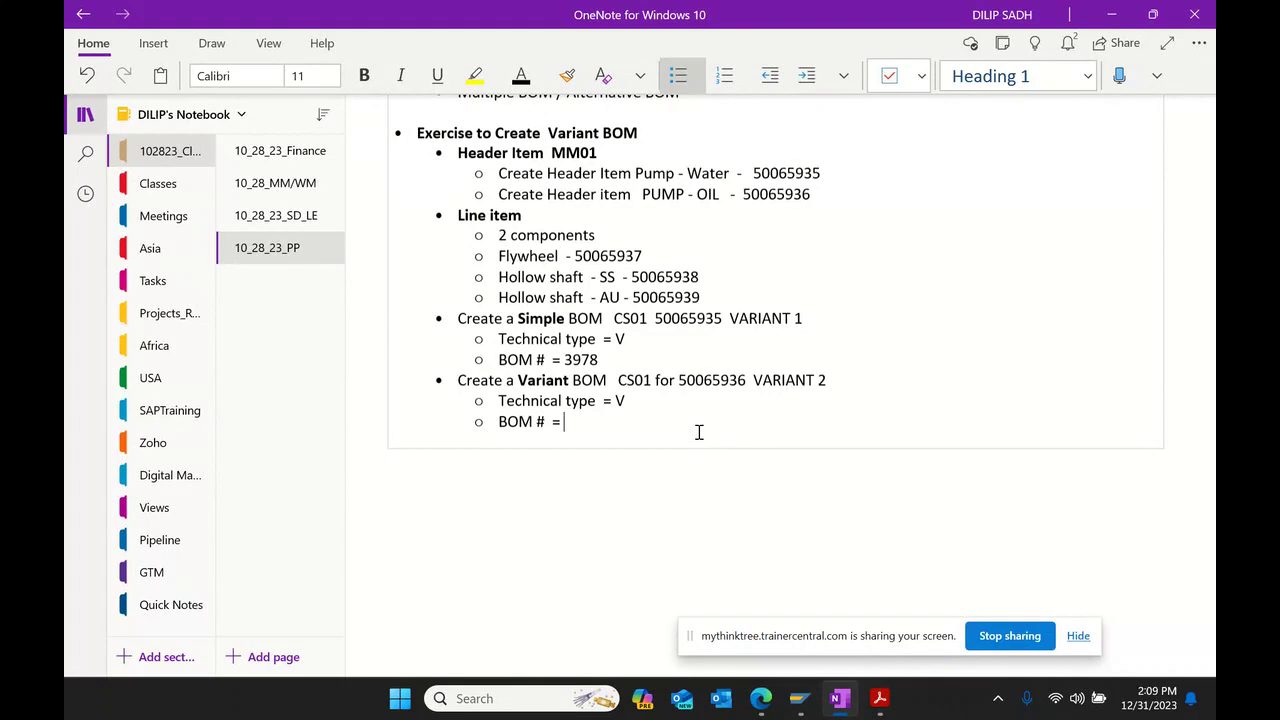
key(ctrl+v)
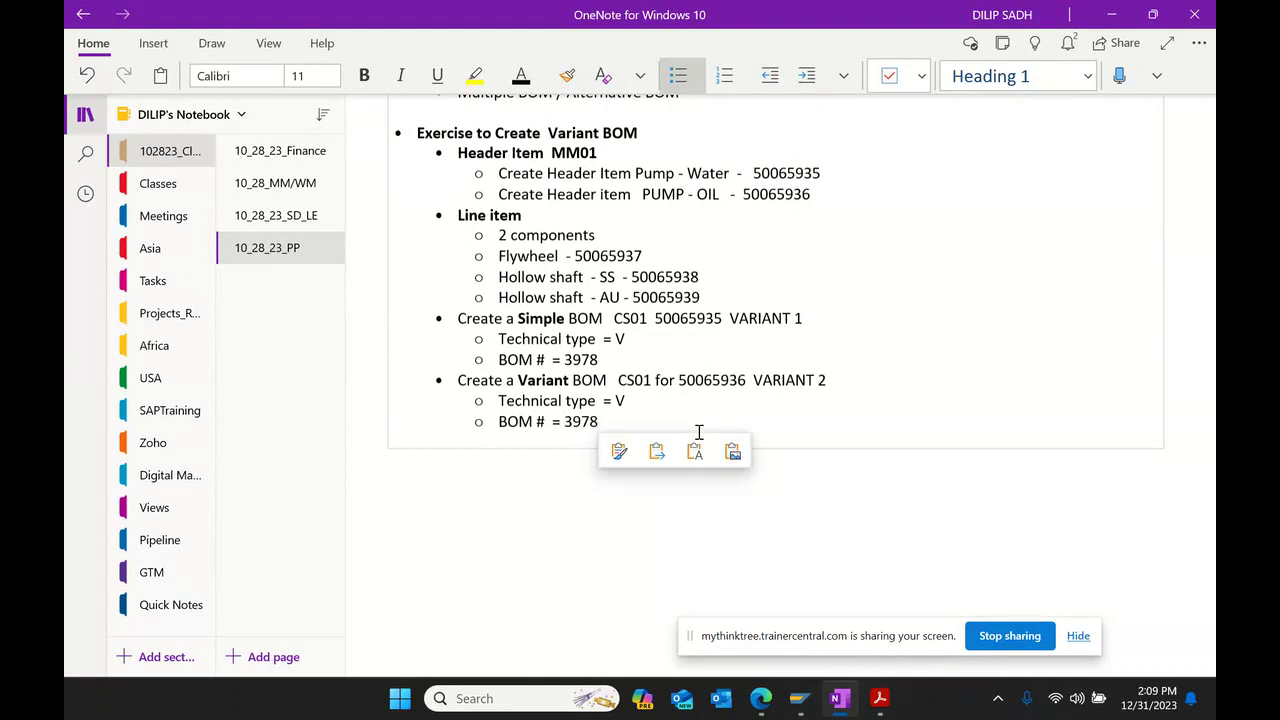
Step: Add an outdented bullet stating "Both variant BOM's are in DATABASE are identified with 1 BOM number only"
key(Return)
key(shift+Tab)
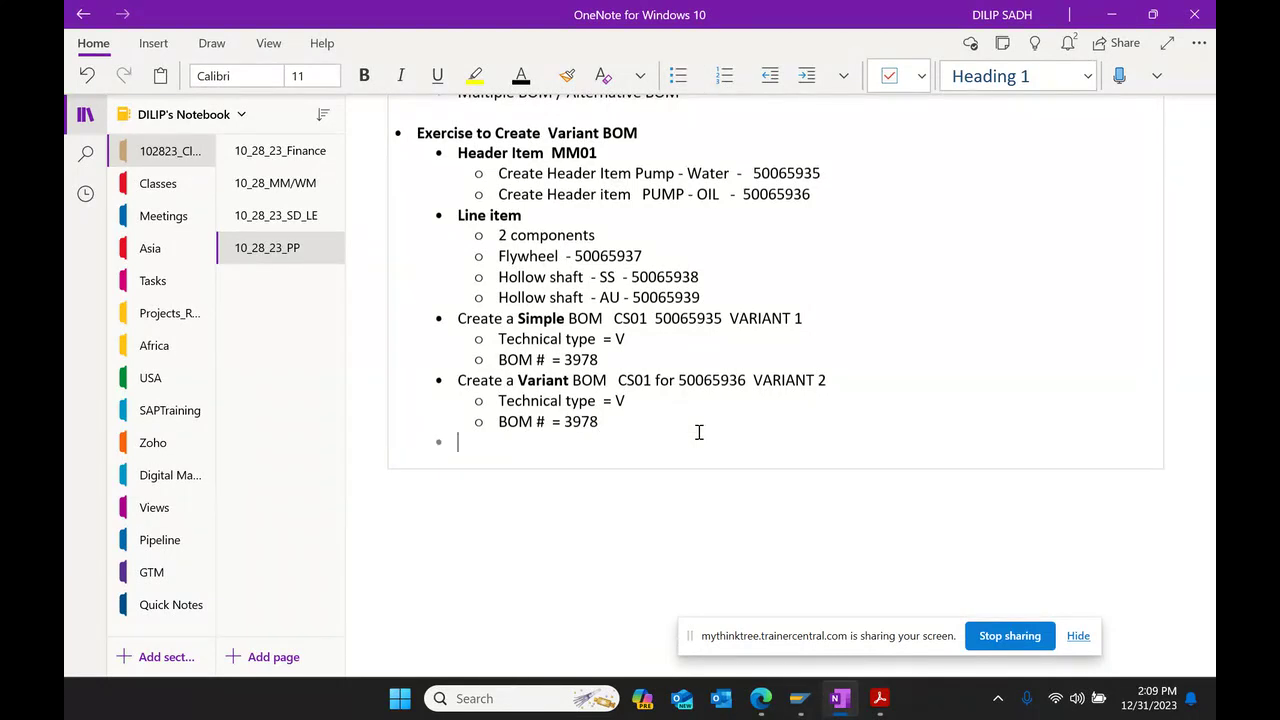
text(Both)
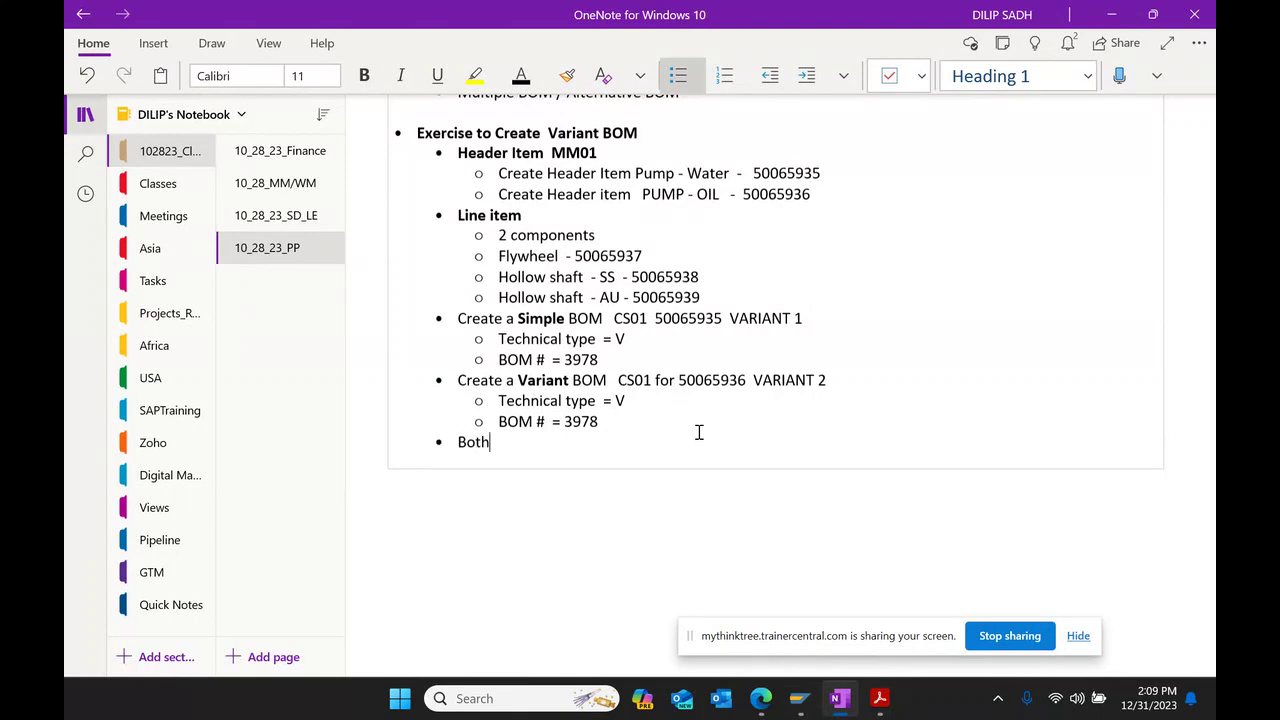
text( variant BOM's a)
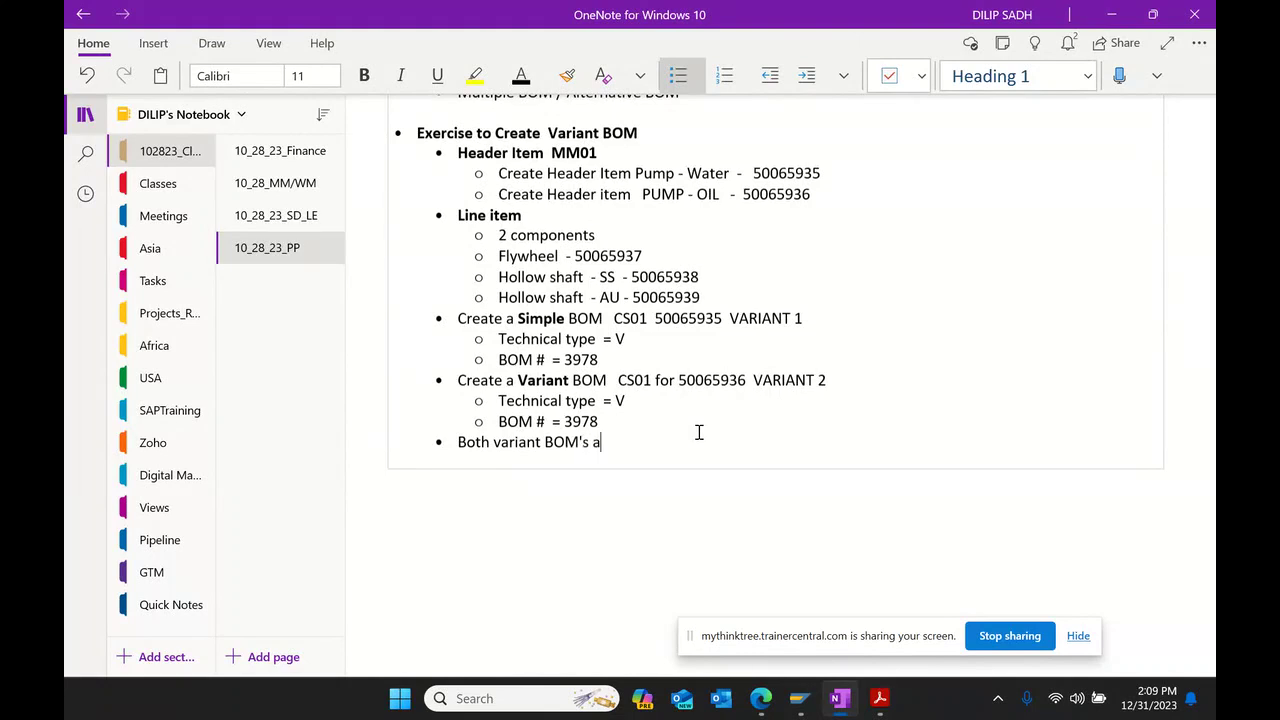
text(re in DATABASE are )
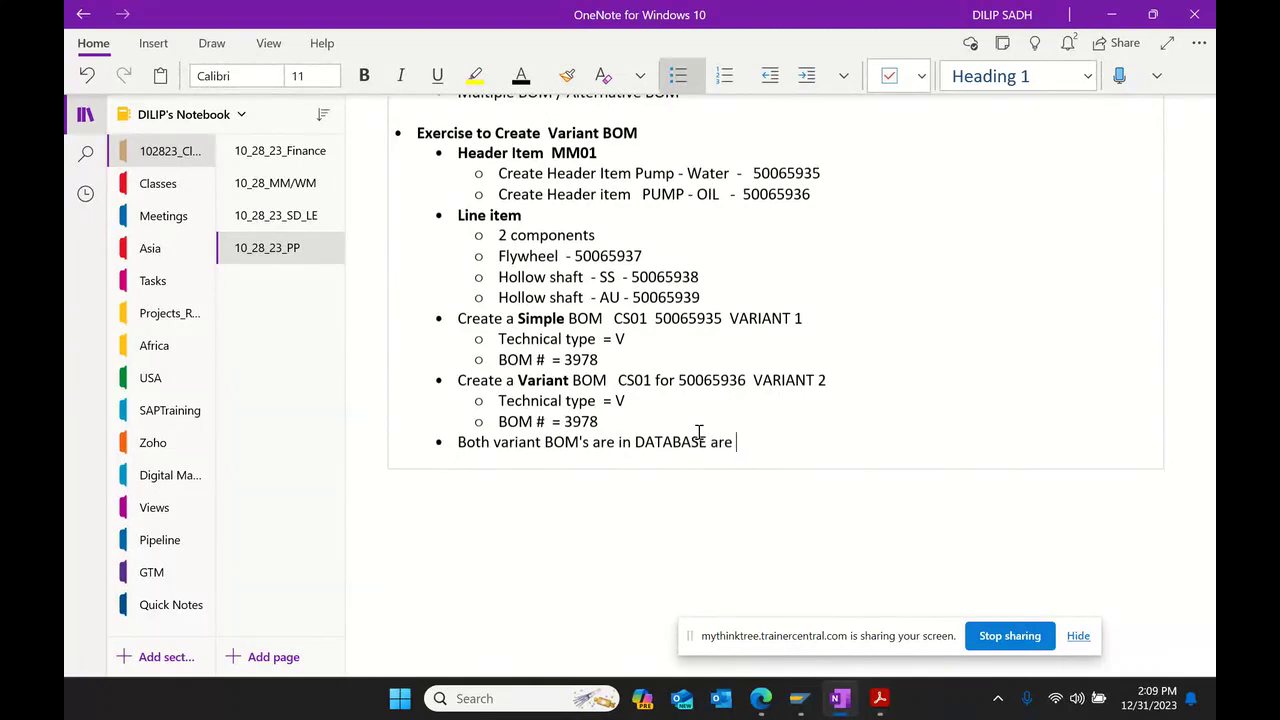
text(identofied)
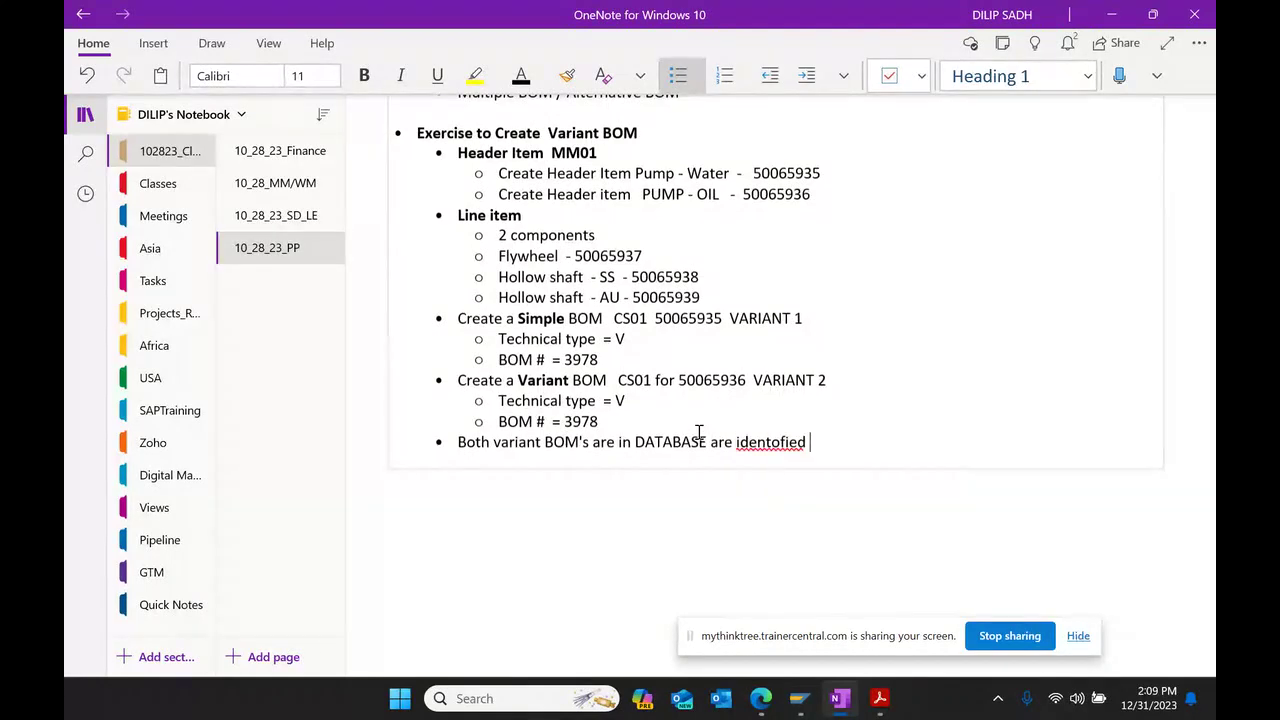
text( with 1 BOM)
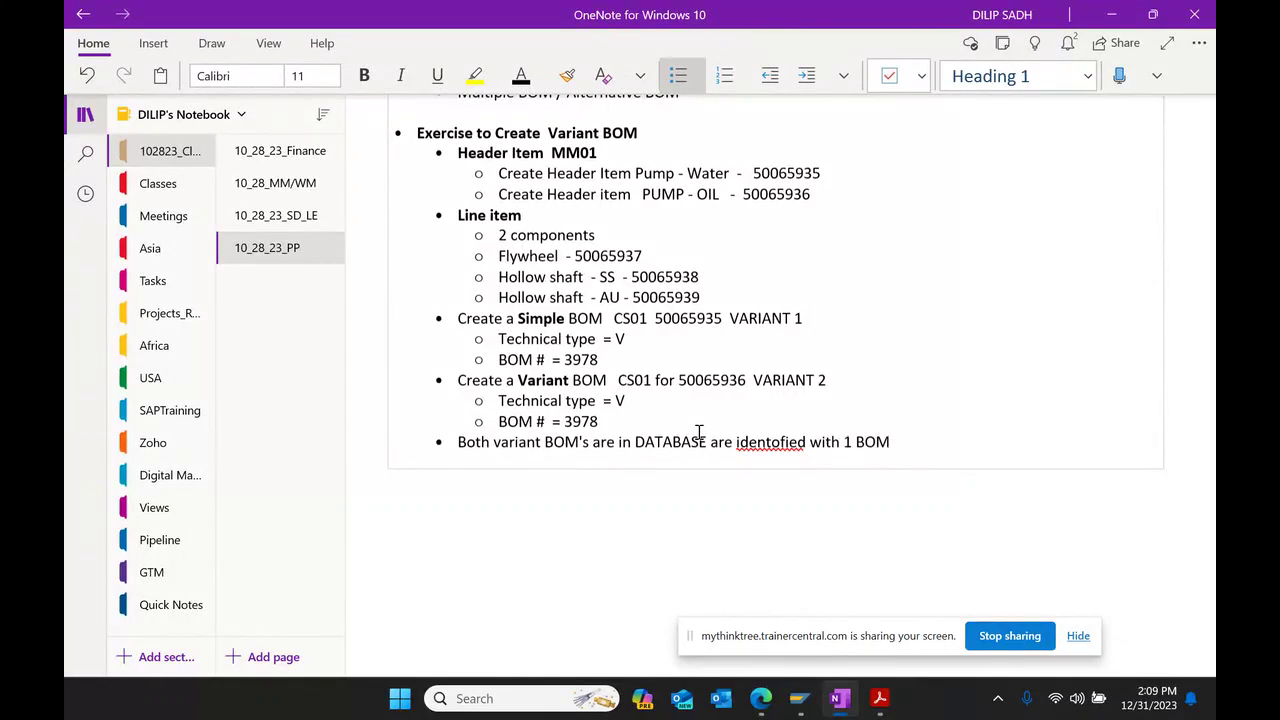
text( number only)
Step: Correct the misspelled word "identofied" to "identified" in the last bullet and start an empty bullet below it
right_click(761, 446)
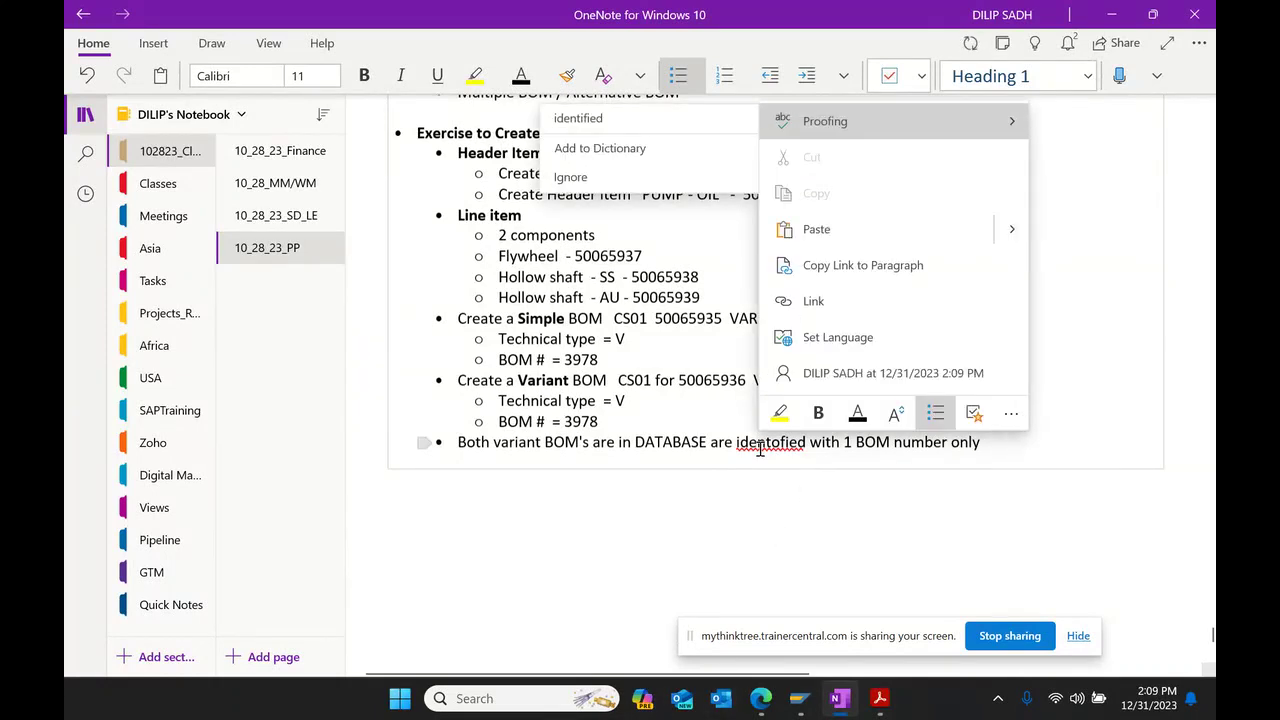
click(617, 120)
click(621, 468)
key(Return)
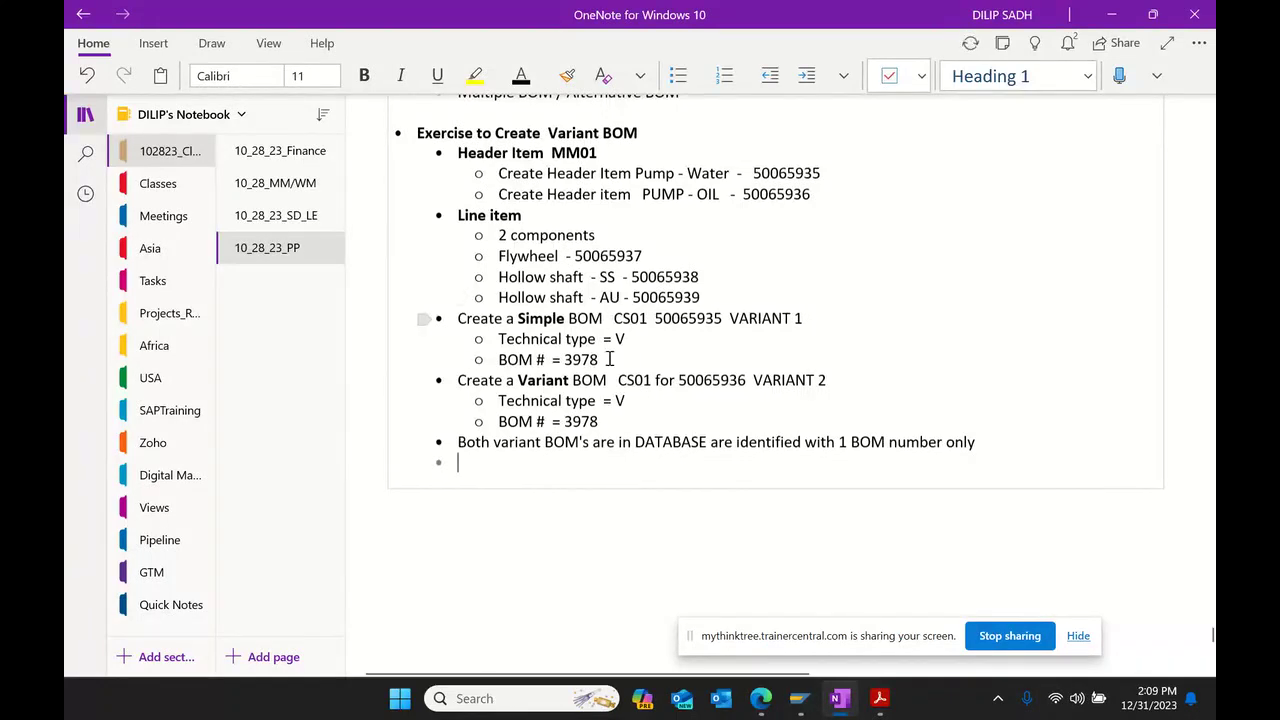
Step: Make the BOM number 3978 under the Simple BOM 50065935 line bold and red
drag(564, 359, 613, 366)
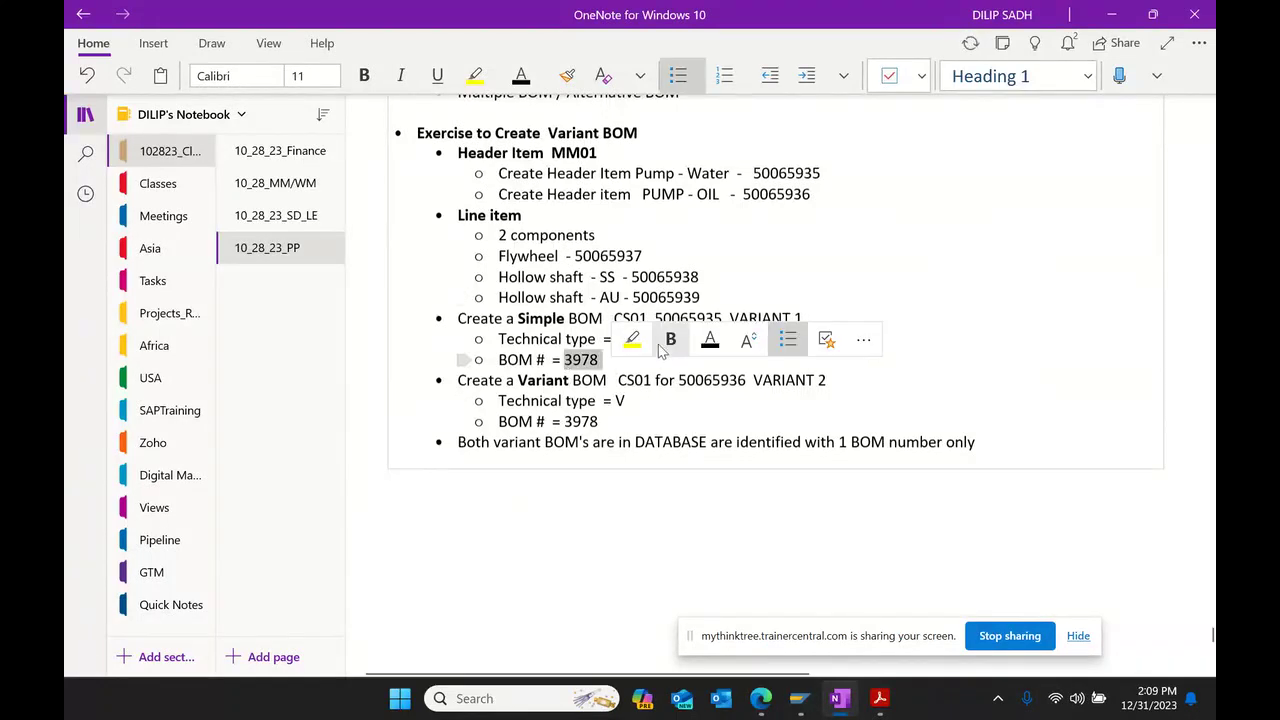
click(670, 339)
click(727, 343)
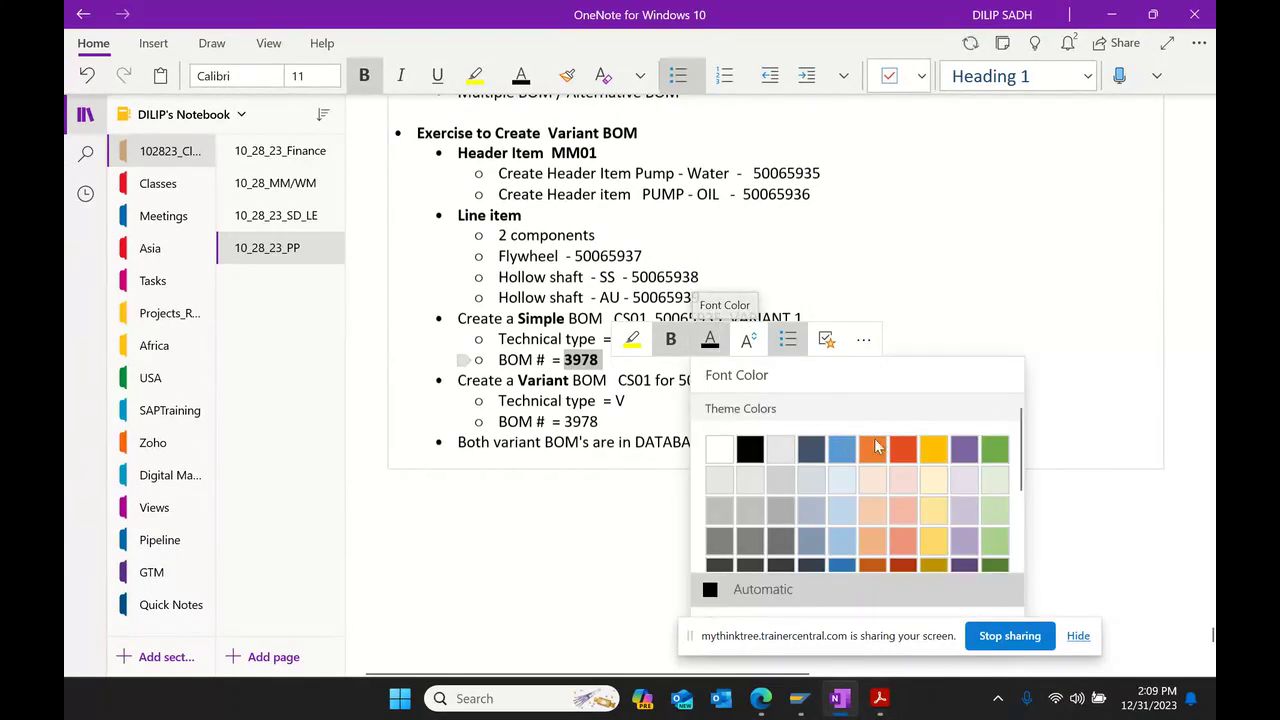
click(905, 450)
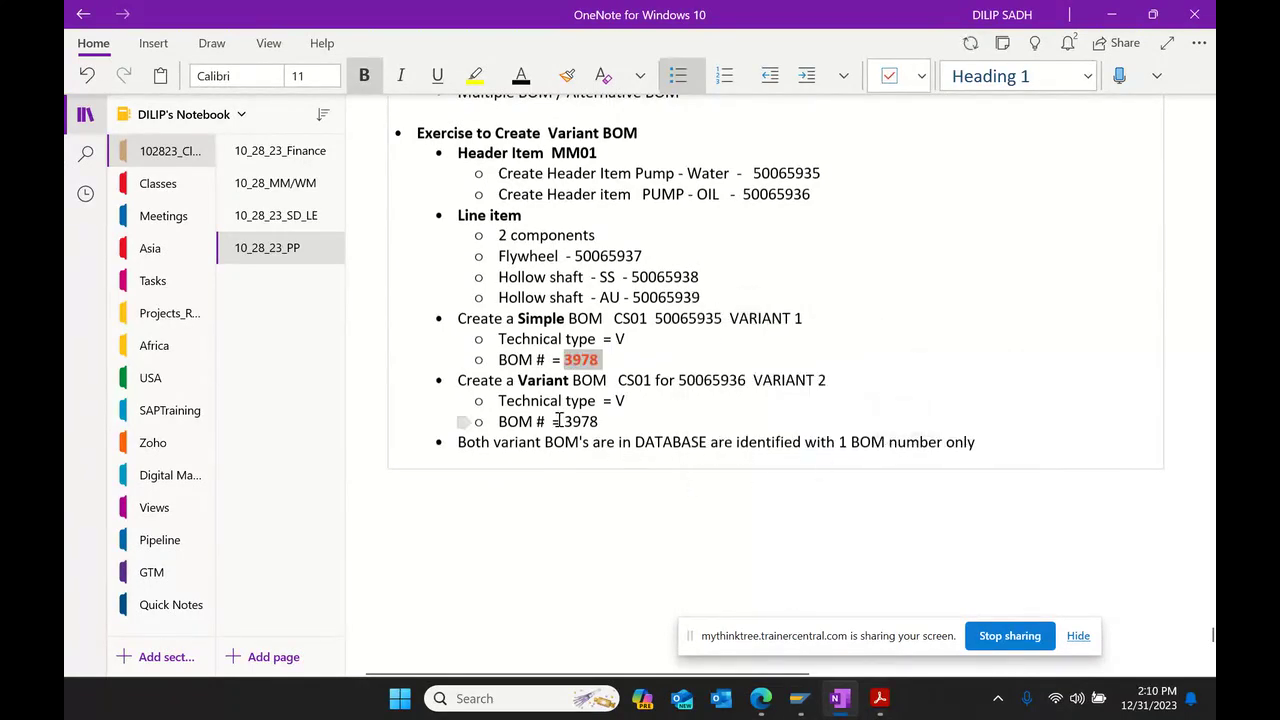
Step: Make the BOM number 3978 under the Variant BOM 50065936 line bold and red
drag(565, 421, 602, 424)
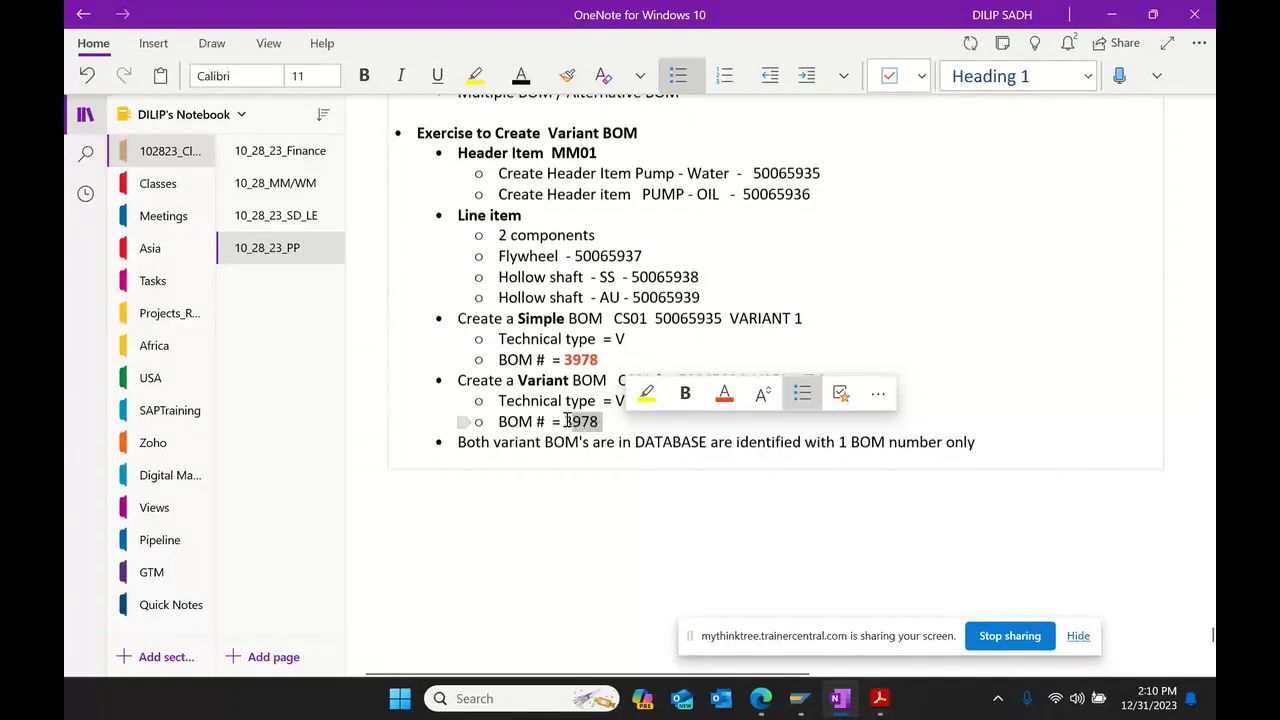
mouse_move(700, 420)
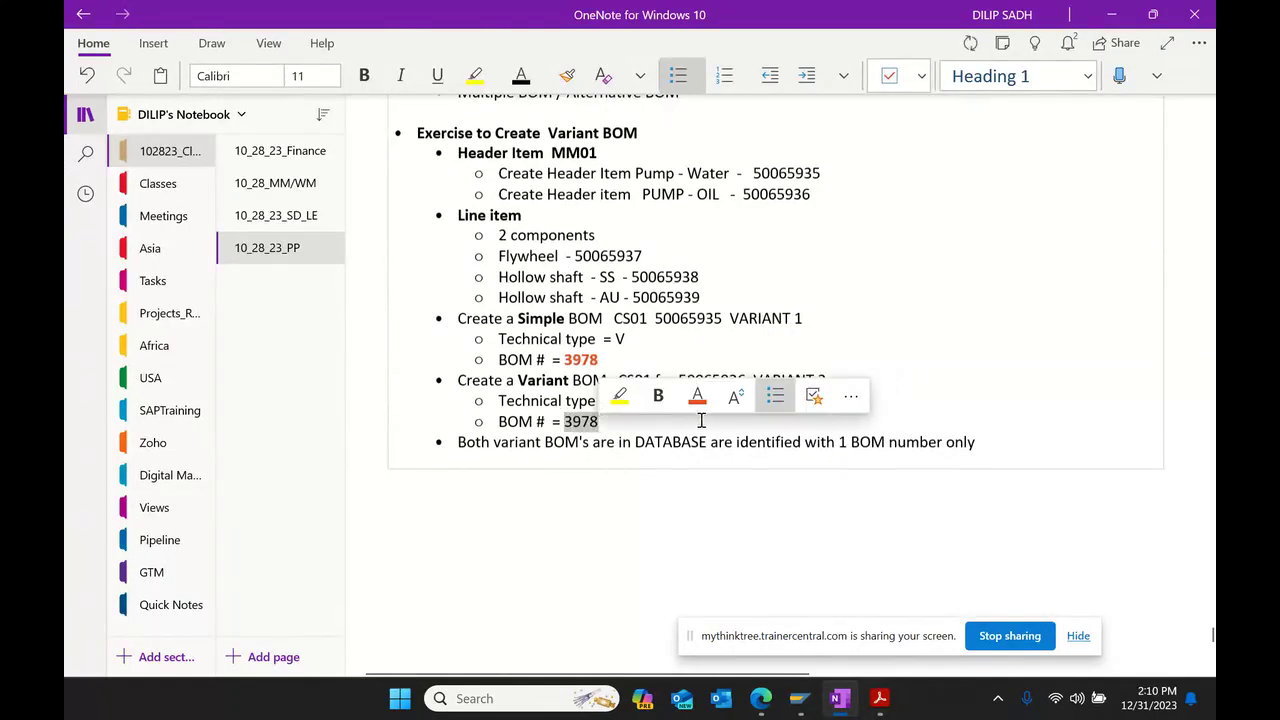
click(697, 396)
click(645, 484)
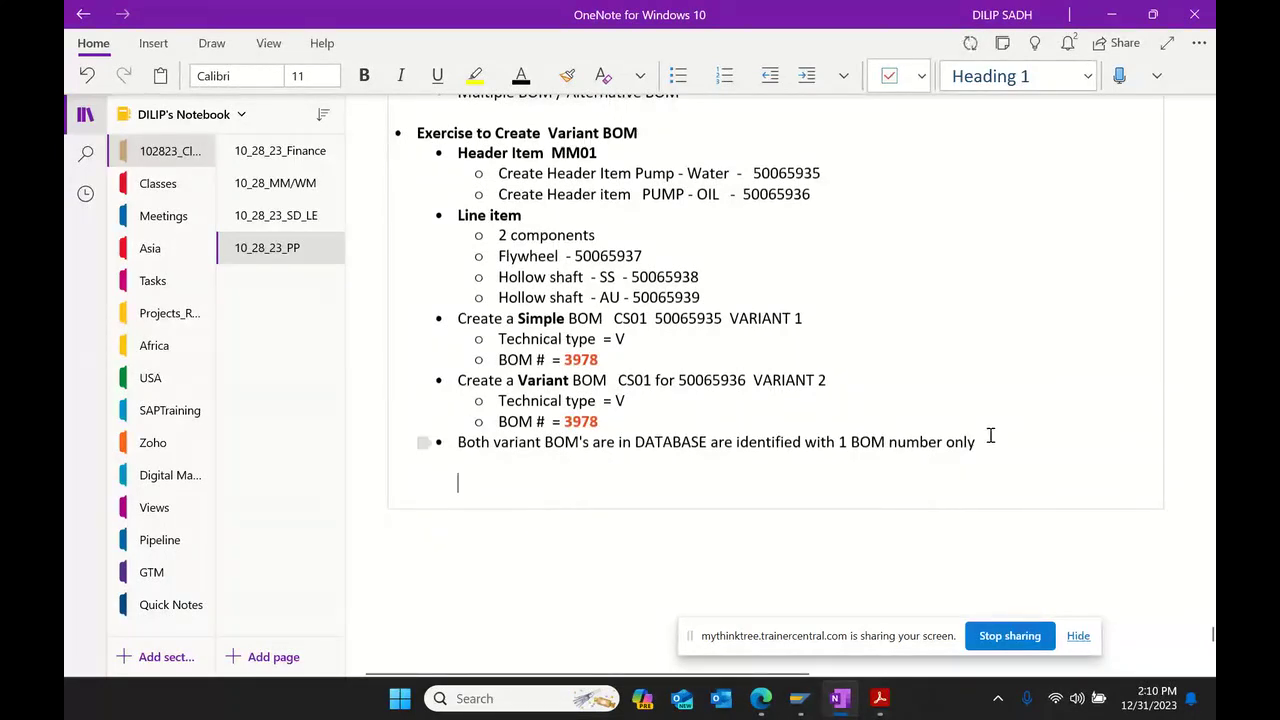
Step: Add a bullet reading "Both BOM's has 2 different header items" below the bullet about one BOM number
key(BackSpace)
key(Return)
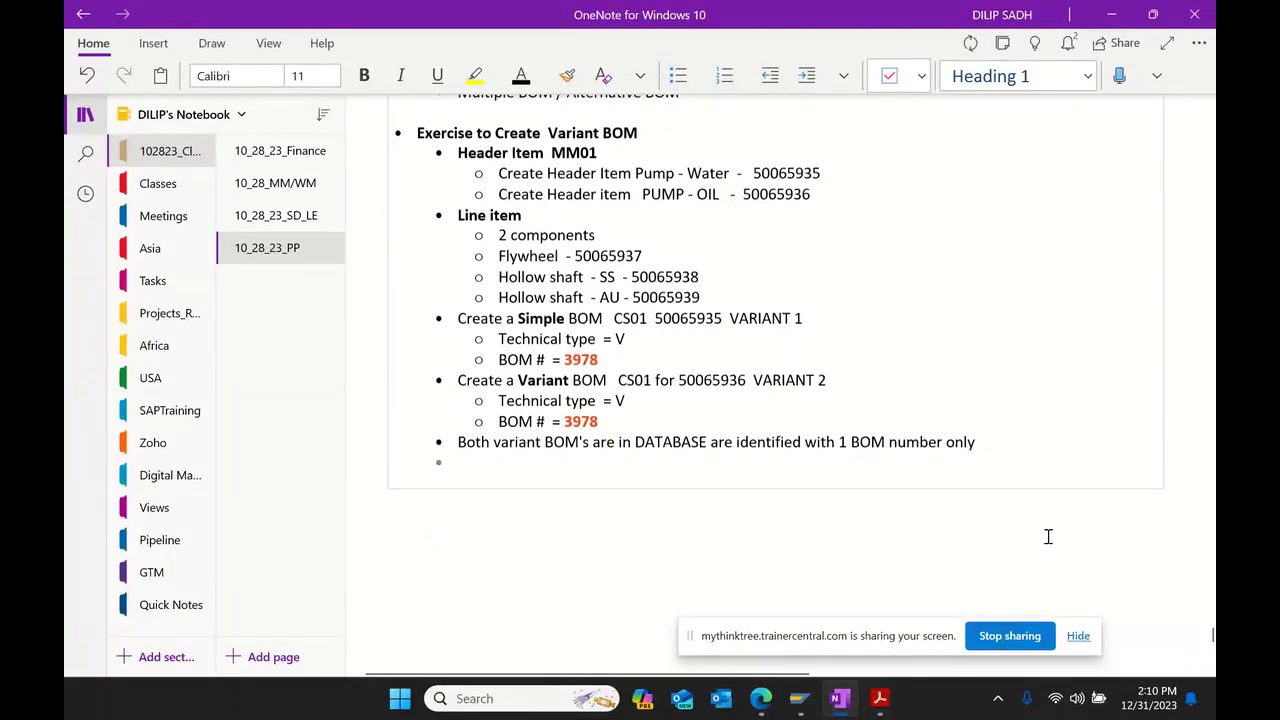
text(bOTH)
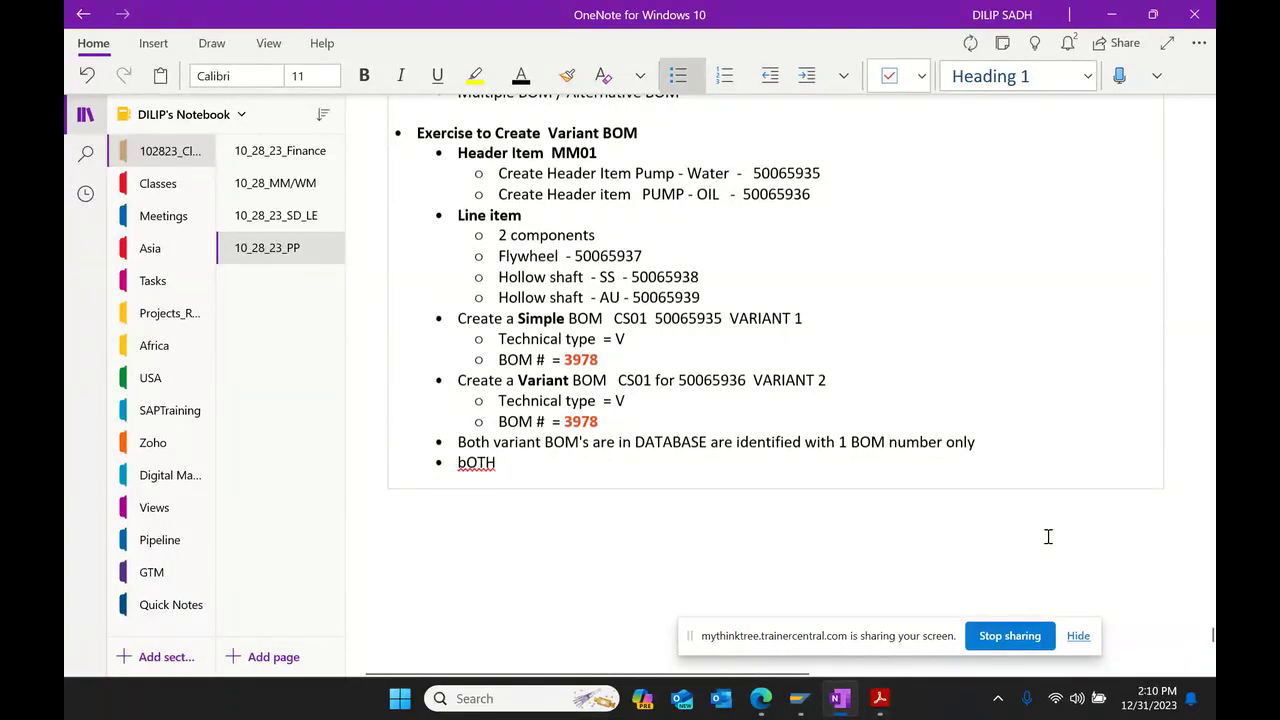
key(BackSpace)
key(BackSpace)
key(BackSpace)
key(BackSpace)
text(B)
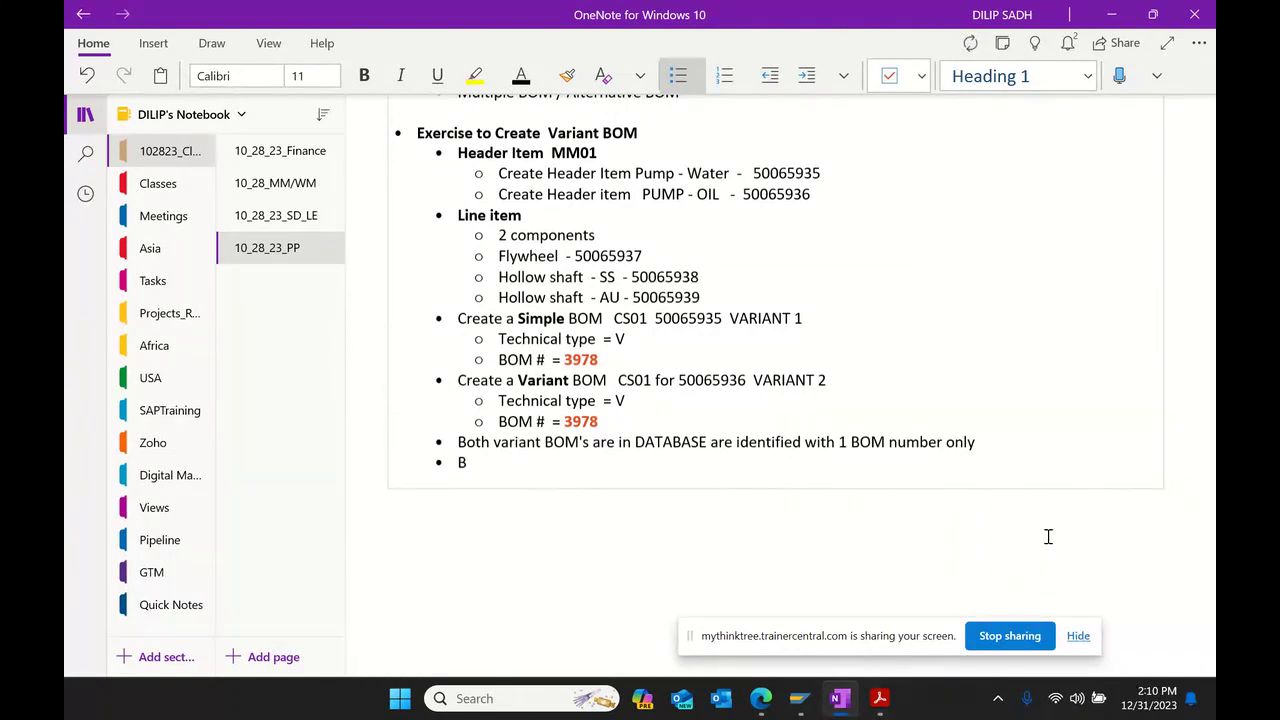
text(oth BOM's hav)
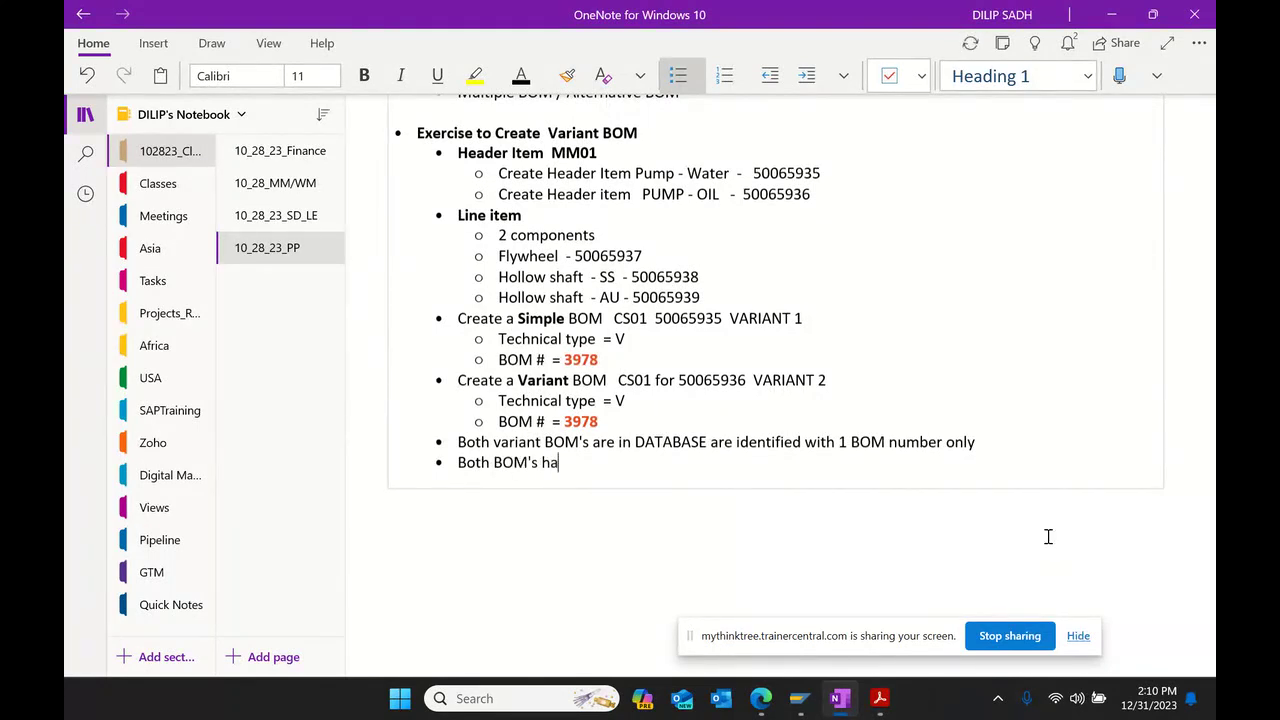
key(BackSpace)
text(s 2 different he)
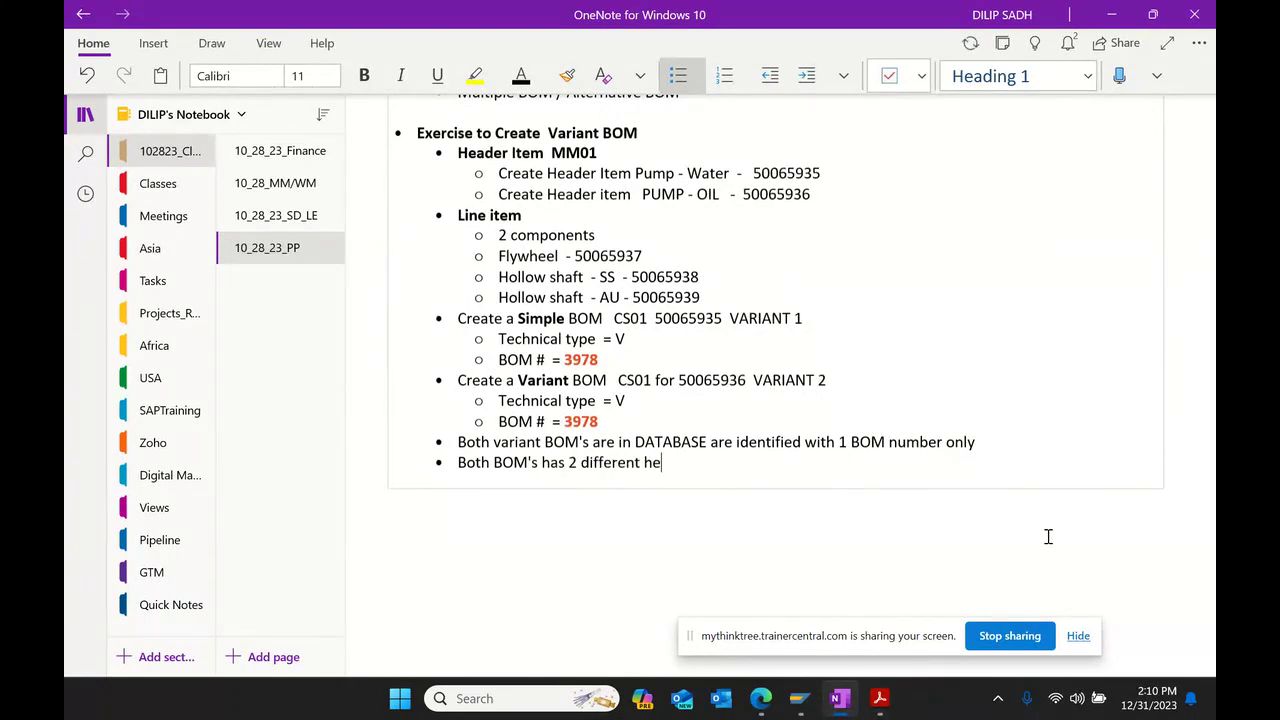
text(a)
text(der )
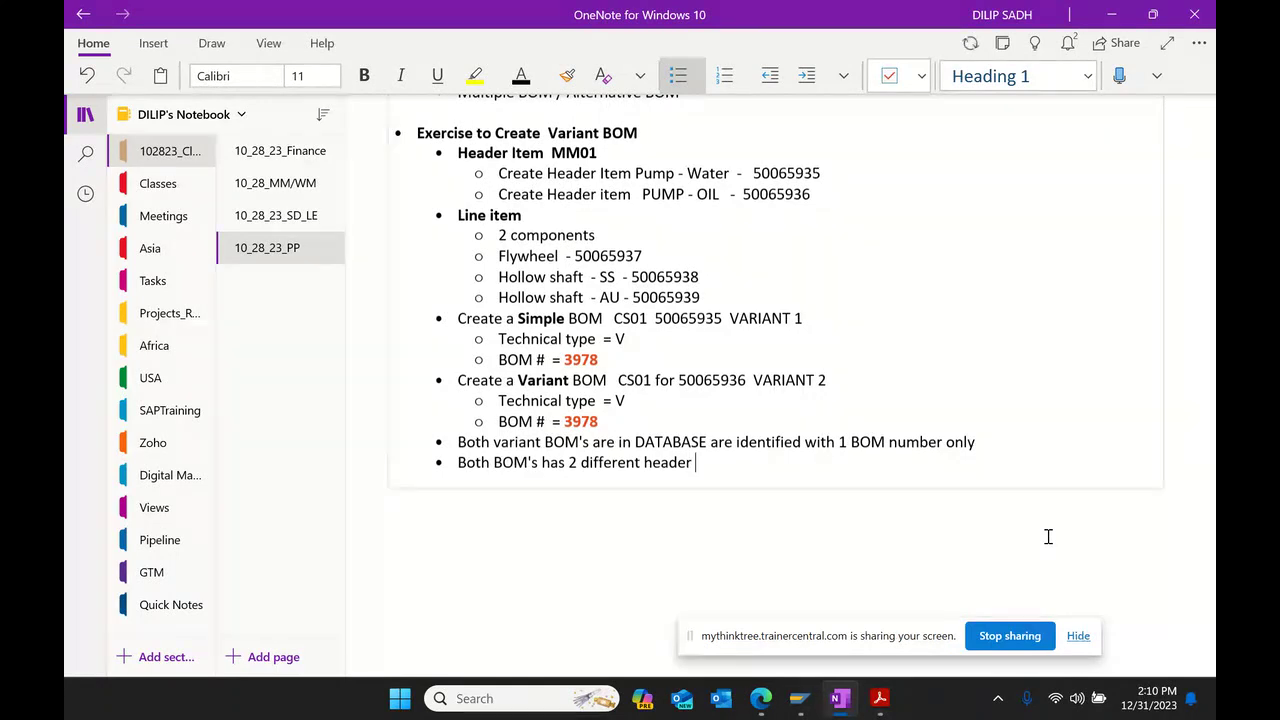
text(items)
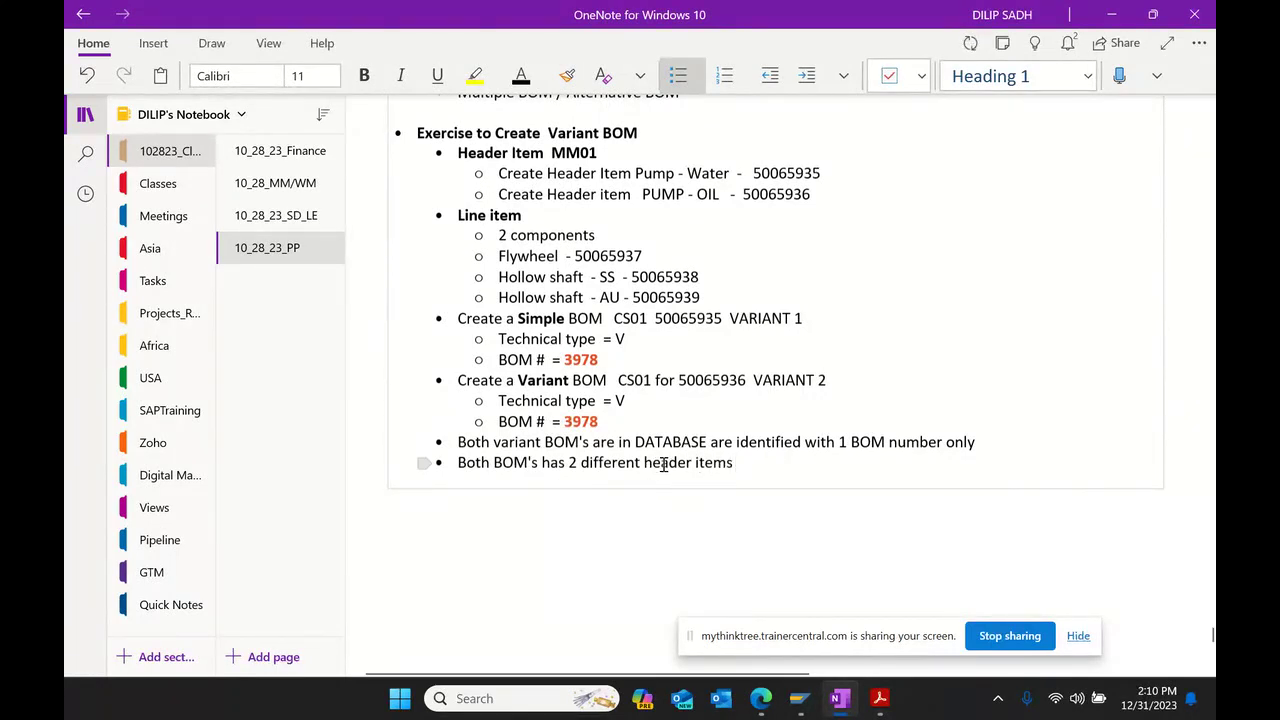
Step: Make the words "2 different header" in the last bullet bold and red
drag(690, 462, 567, 467)
click(627, 439)
click(666, 440)
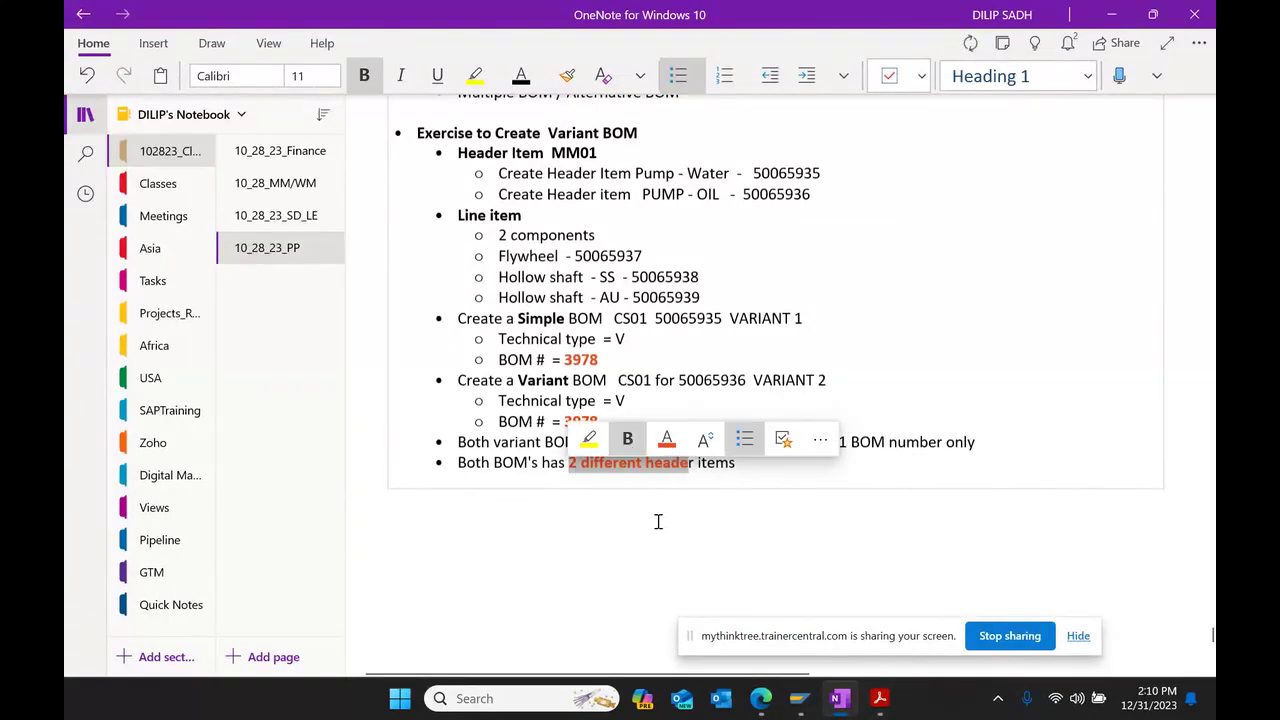
click(657, 520)
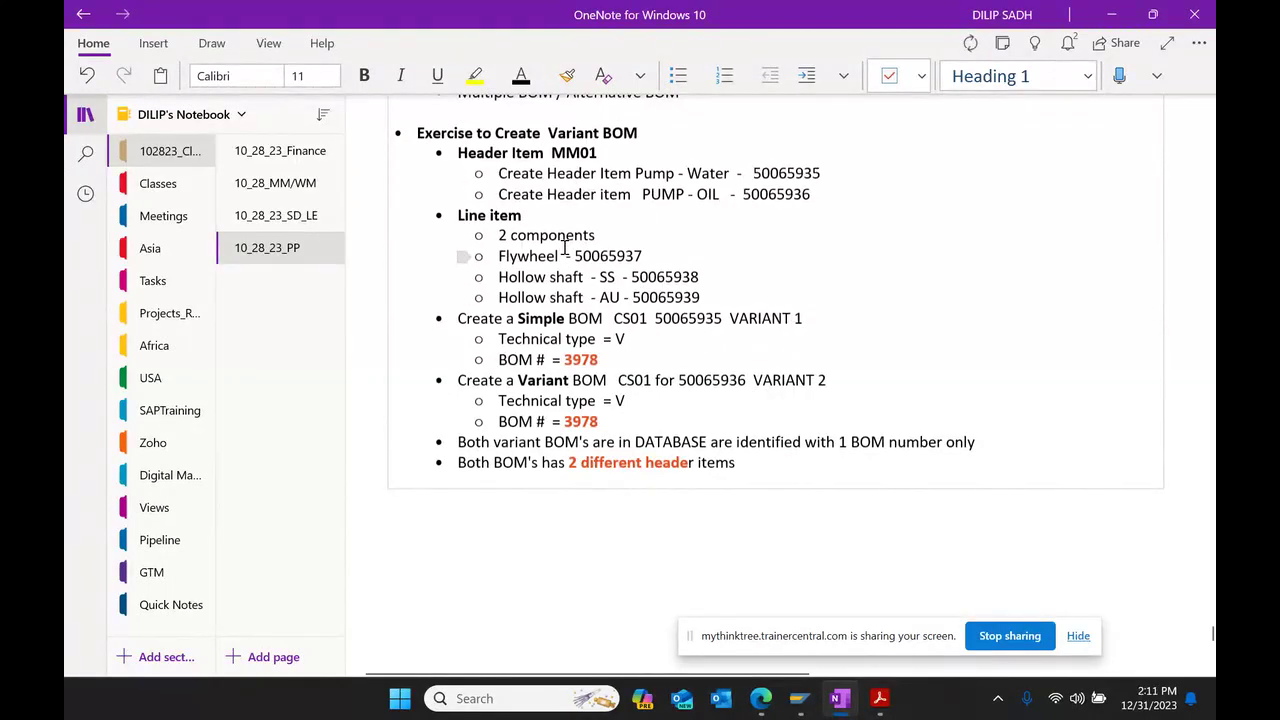
Step: Make the material numbers 50065935 and 50065936 bold in the Simple BOM and Variant BOM lines
drag(720, 318, 657, 317)
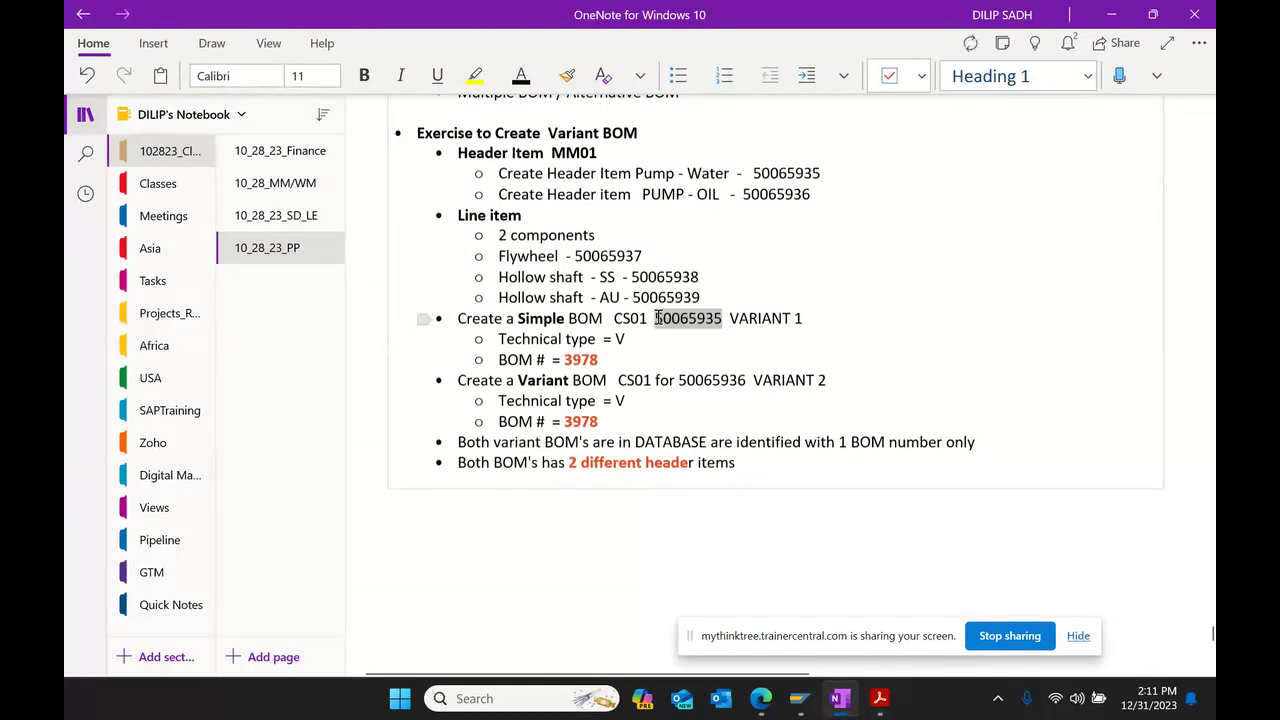
click(716, 289)
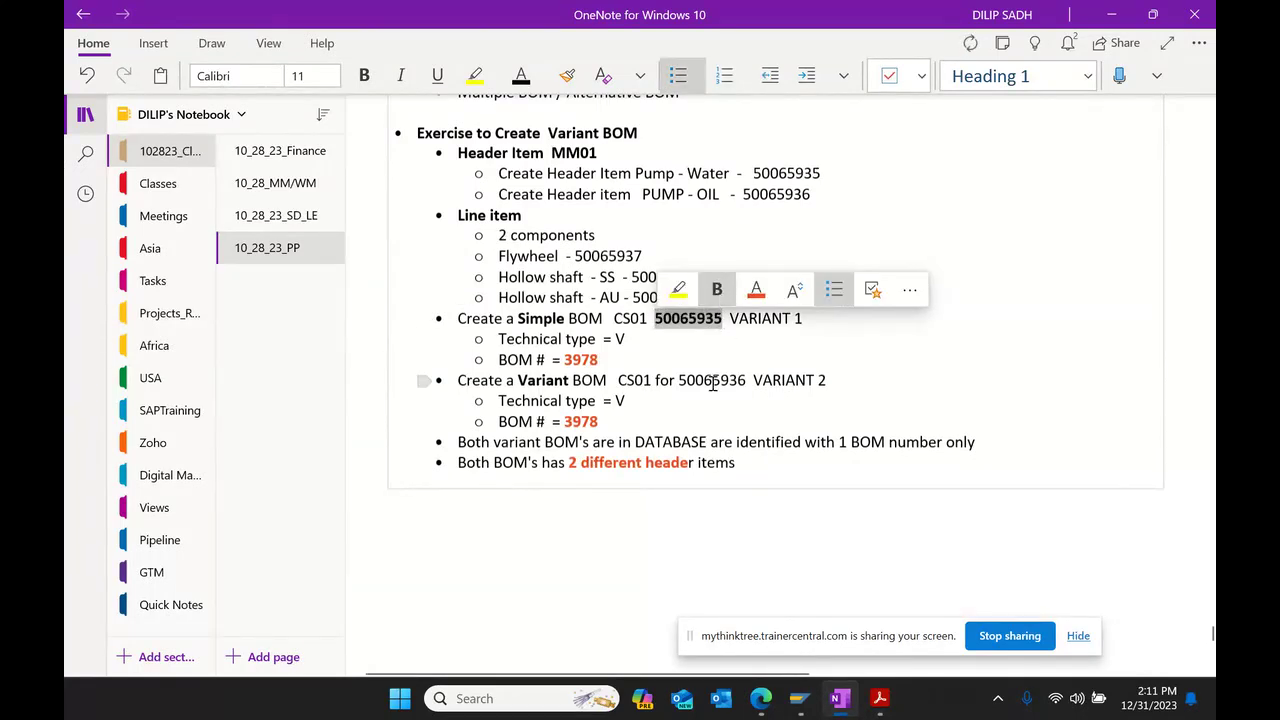
drag(746, 380, 677, 381)
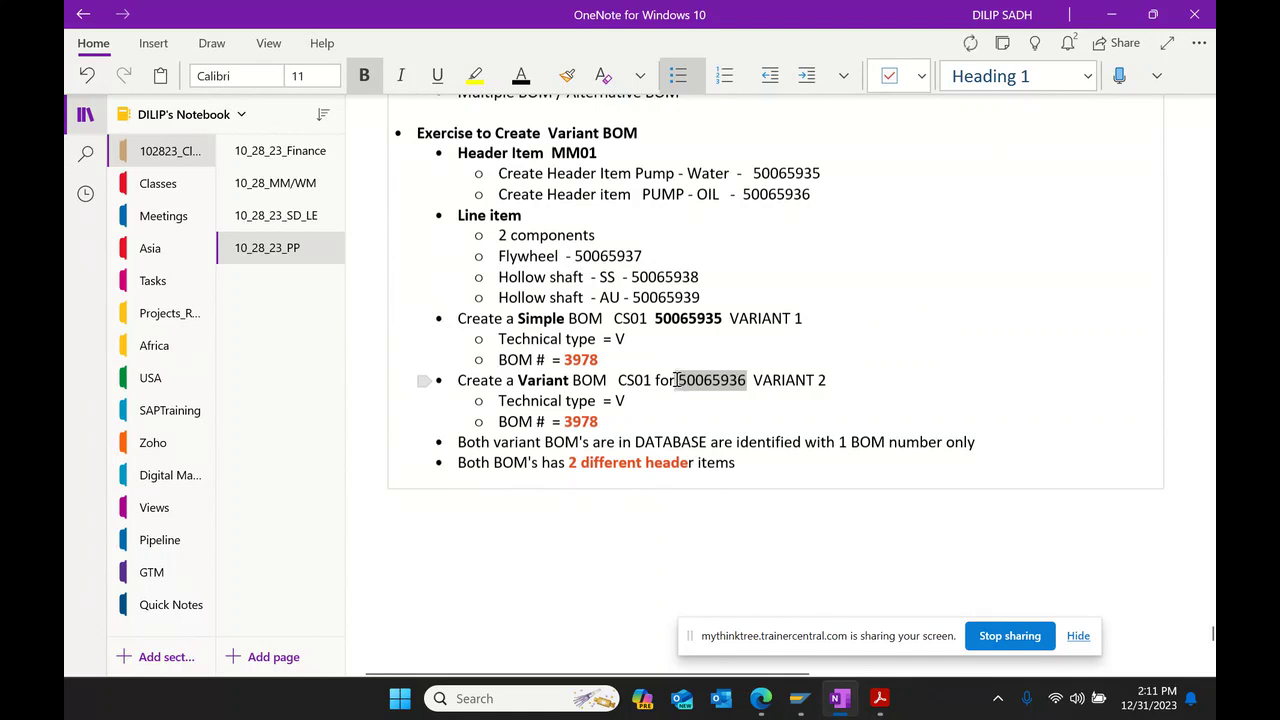
click(735, 351)
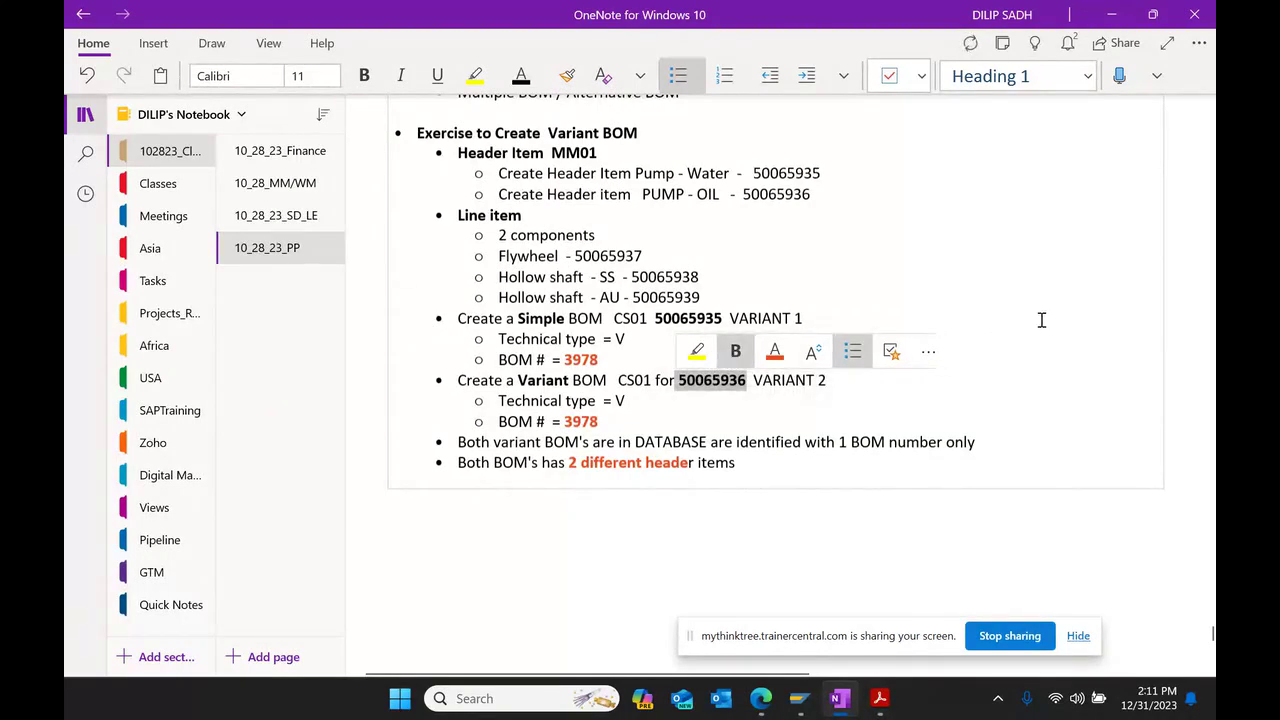
click(1041, 320)
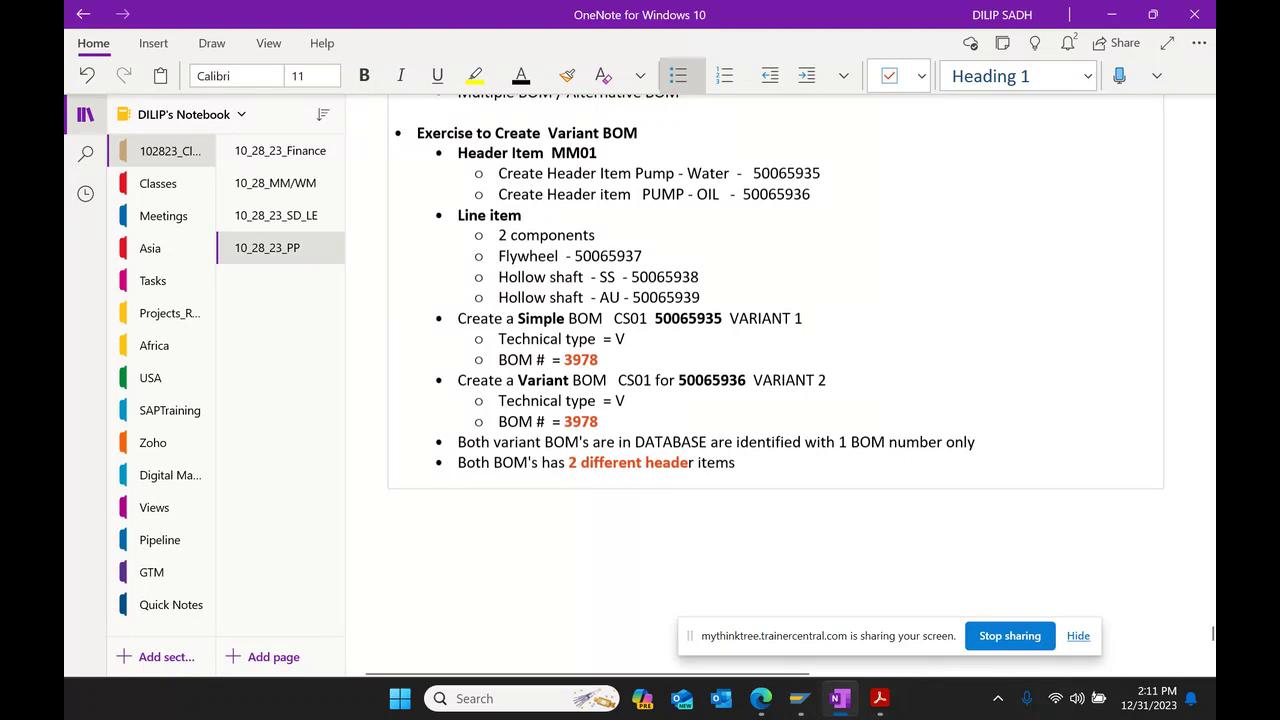
Step: Color the words "Variant BOM" red in the "Exercise to Create Variant BOM" heading, keeping them bold
scroll(803, 350, up, 2)
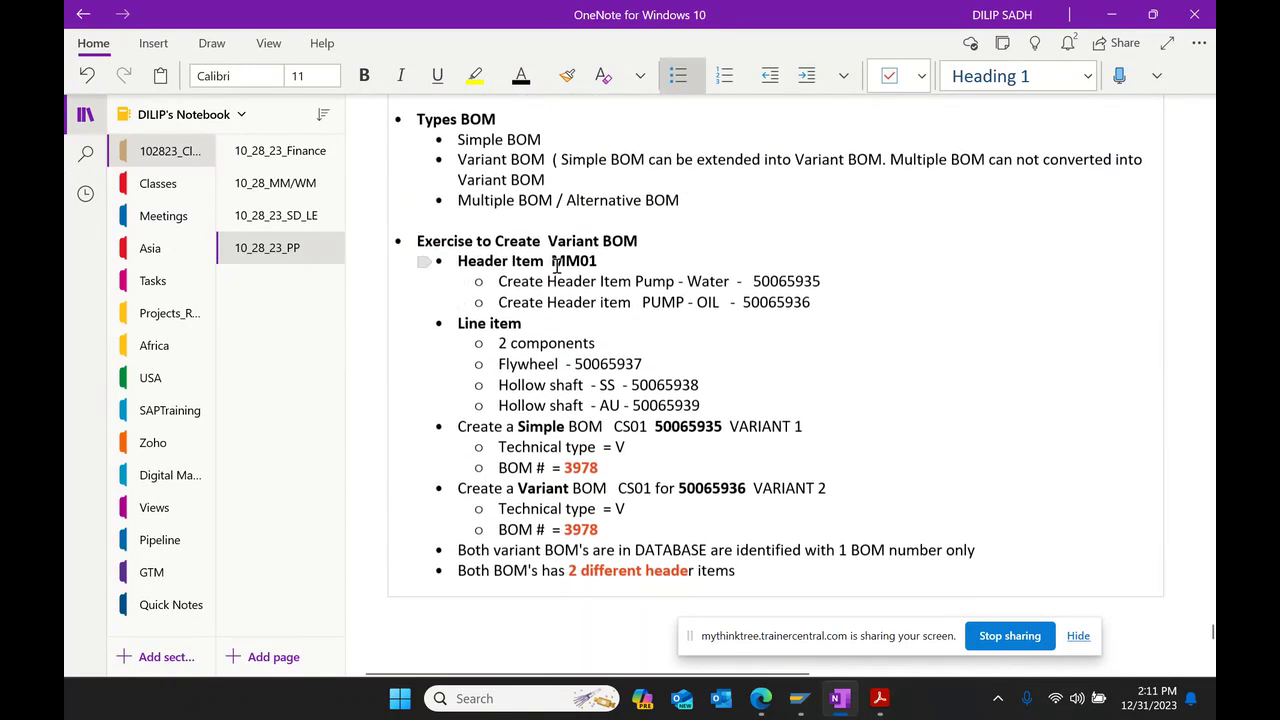
drag(549, 241, 656, 245)
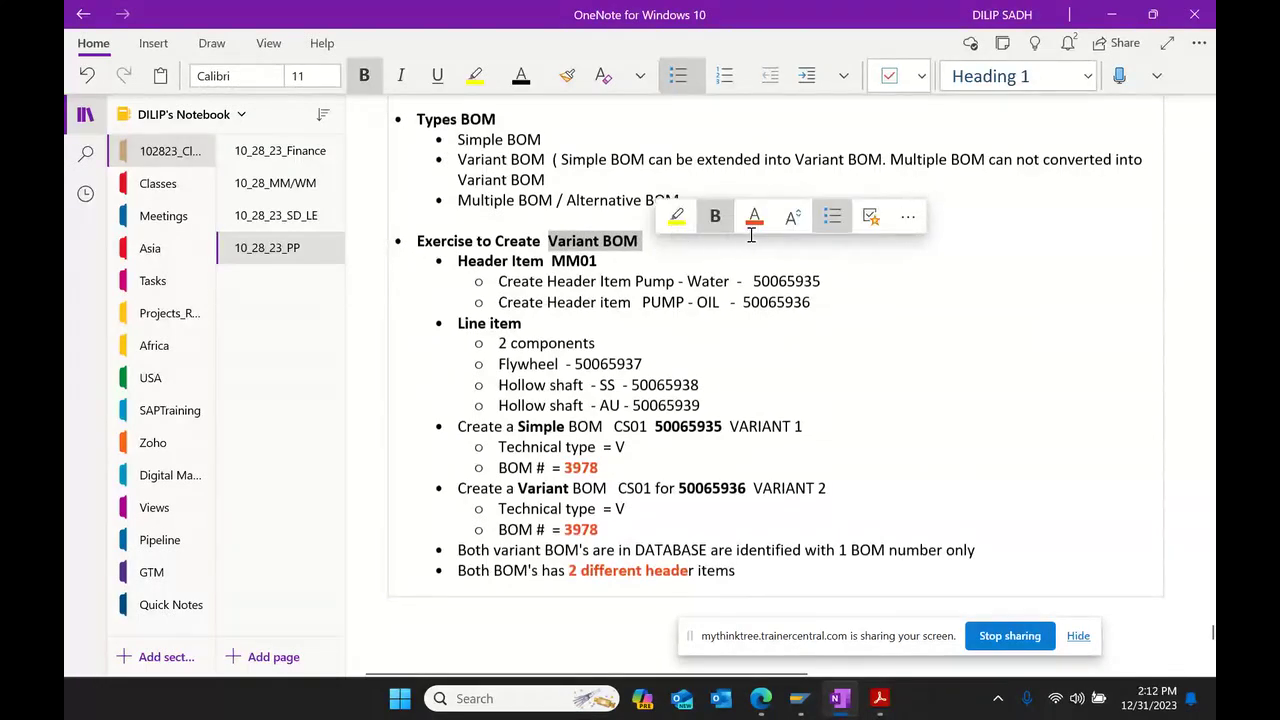
click(754, 216)
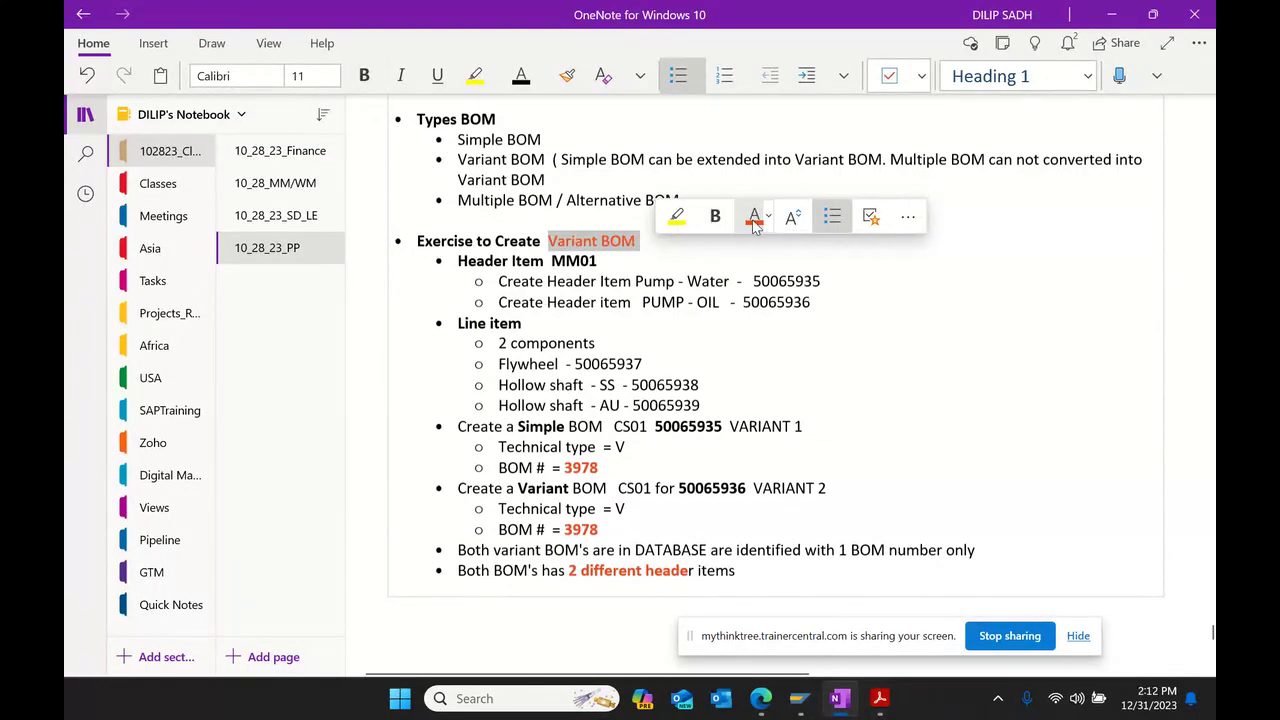
click(716, 217)
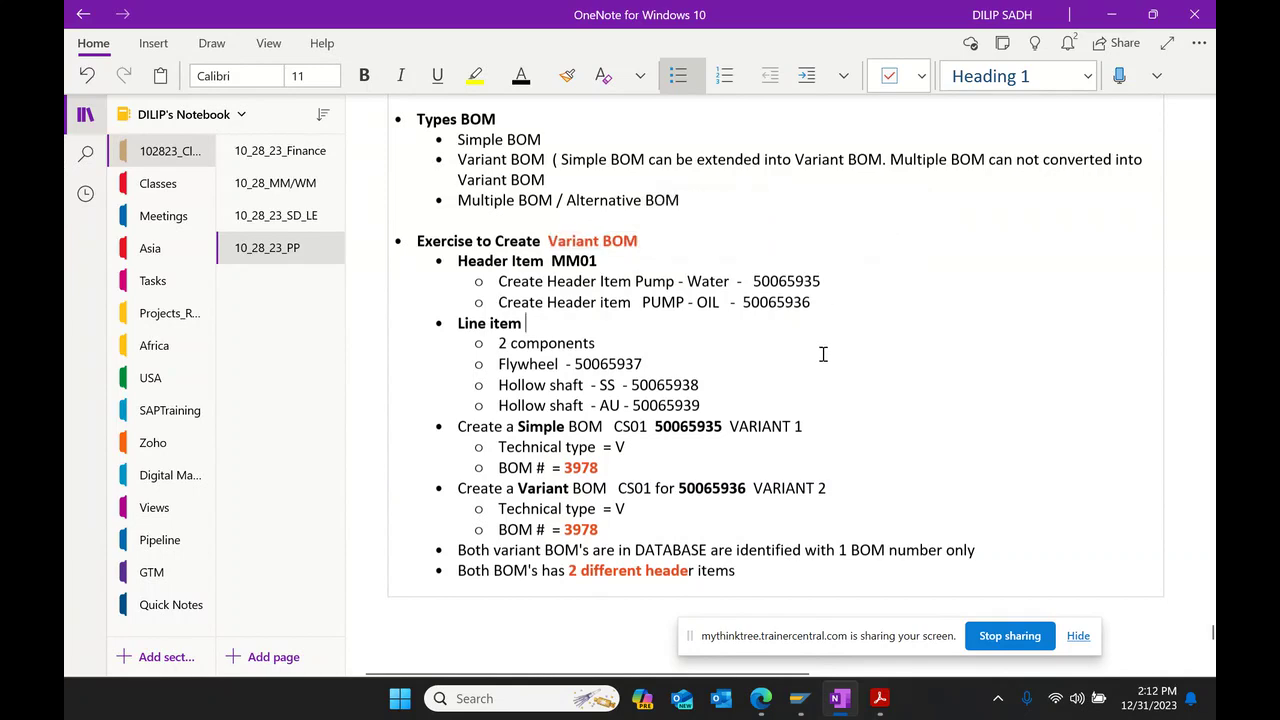
Step: Switch to TAPP40_2_First.pdf in Acrobat and examine the Variant BOM slide on page 155
click(880, 698)
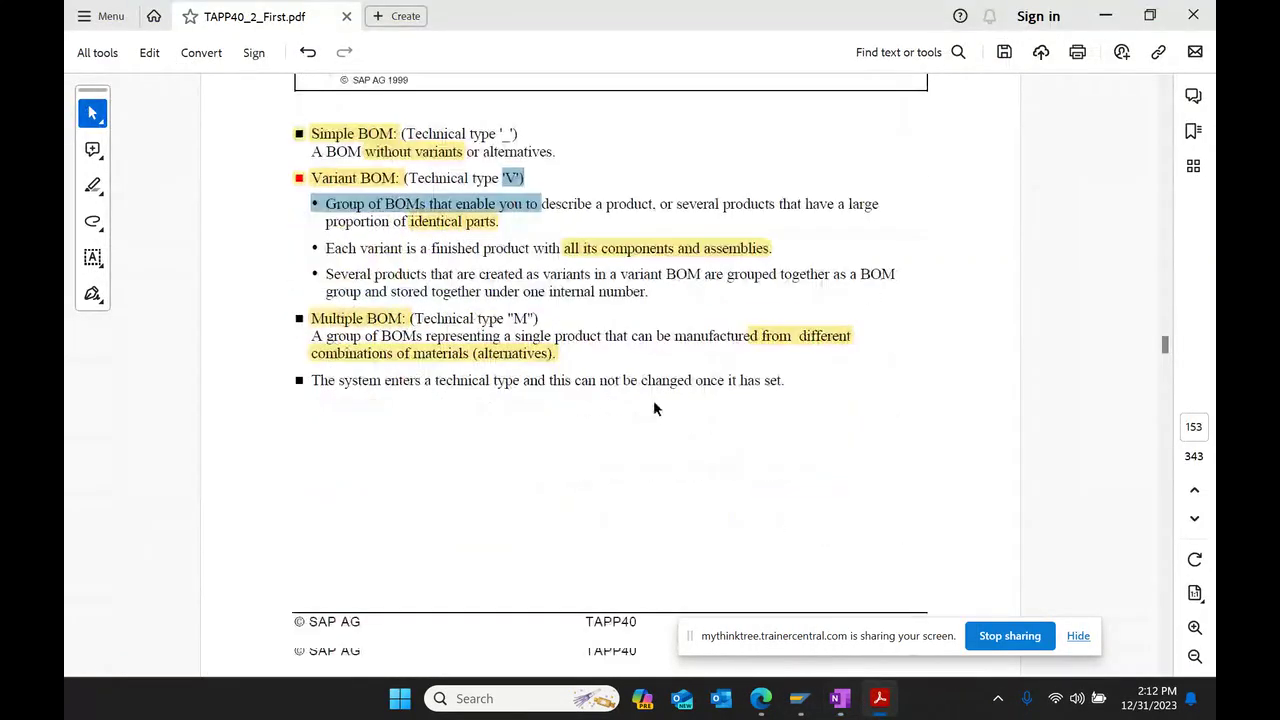
scroll(653, 408, down, 8)
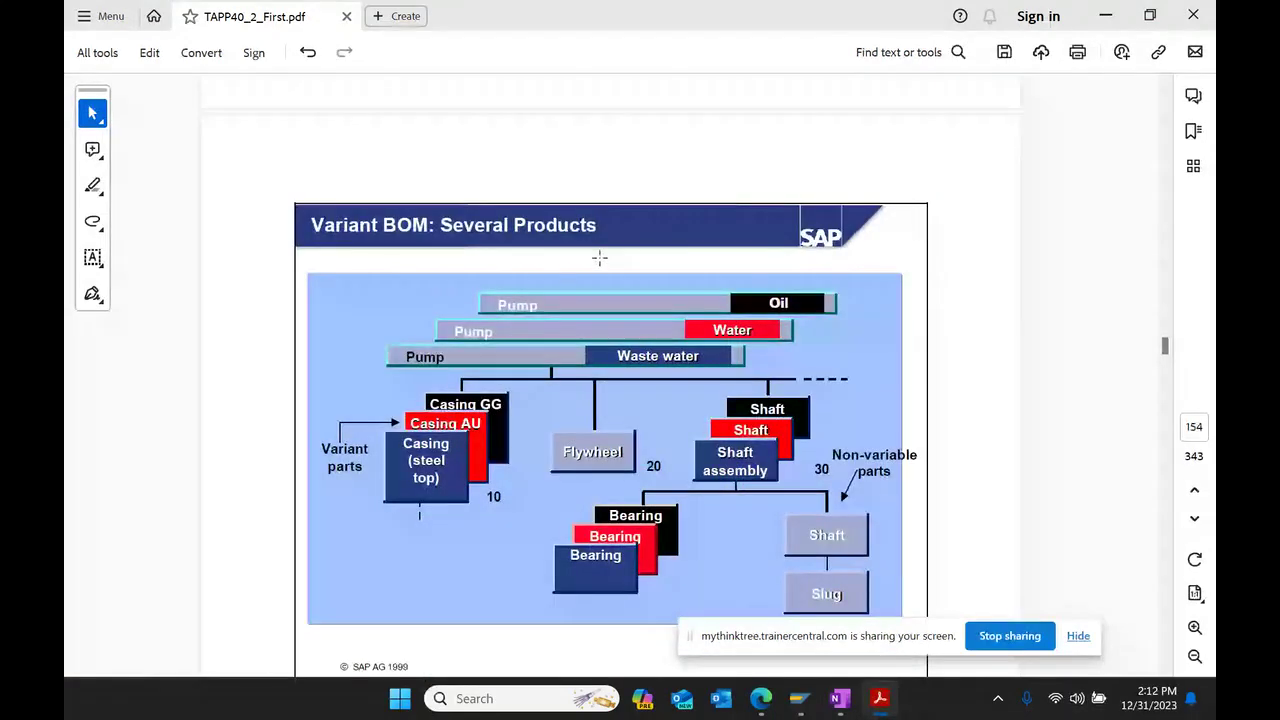
scroll(634, 258, down, 4)
scroll(634, 258, down, 15)
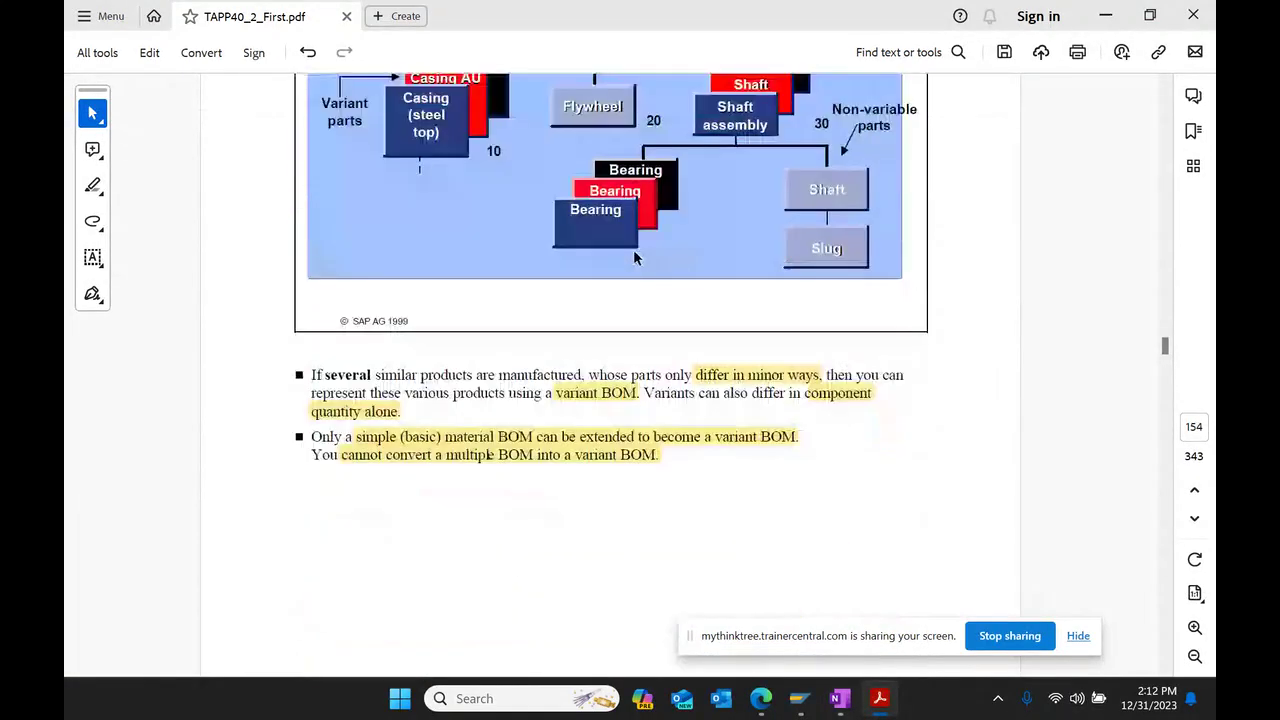
scroll(637, 256, down, 4)
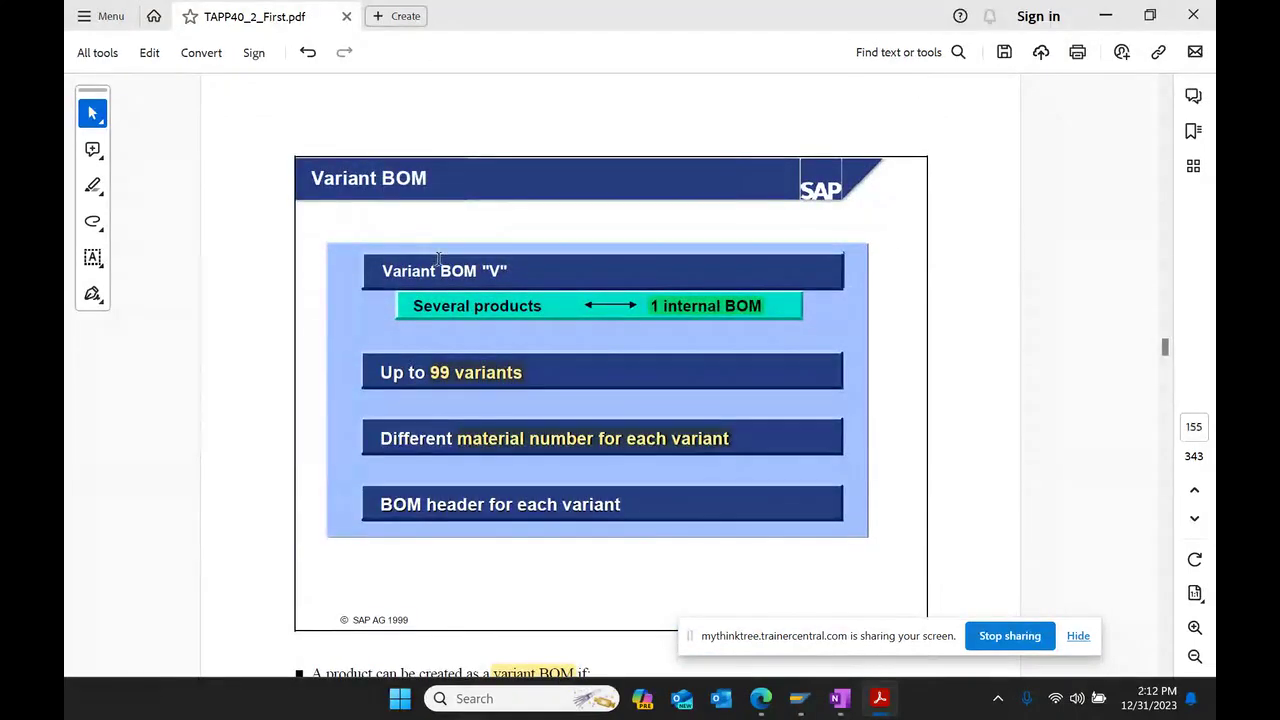
scroll(587, 299, down, 1)
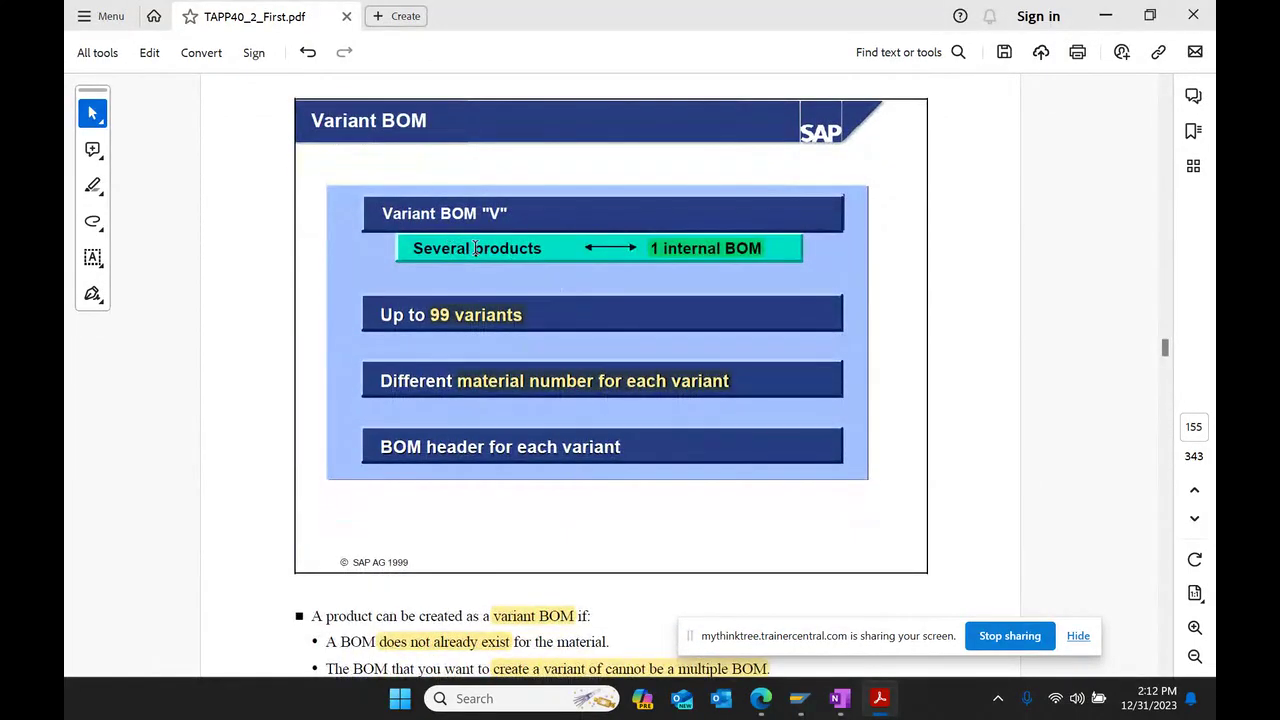
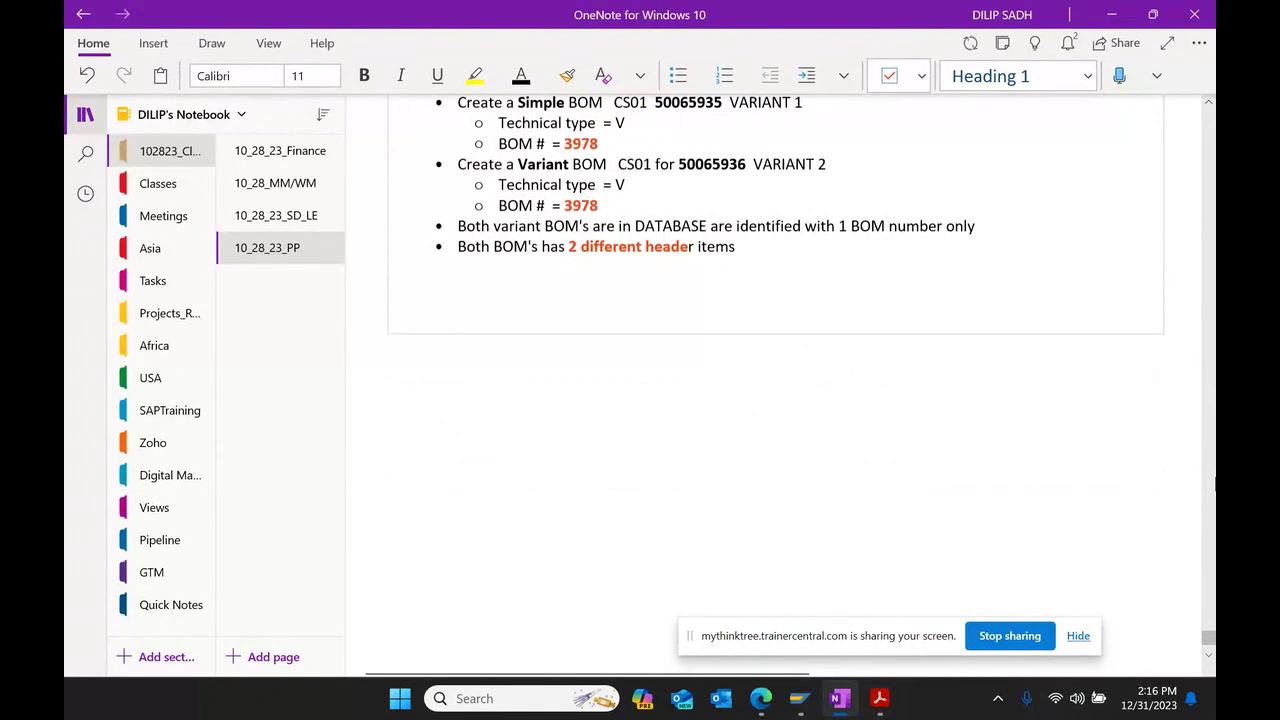
Step: In the OneNote notes, add a top-level bullet "Alternative BOM / Multiple BOM -" below the variant BOM exercise
key(ctrl+period)
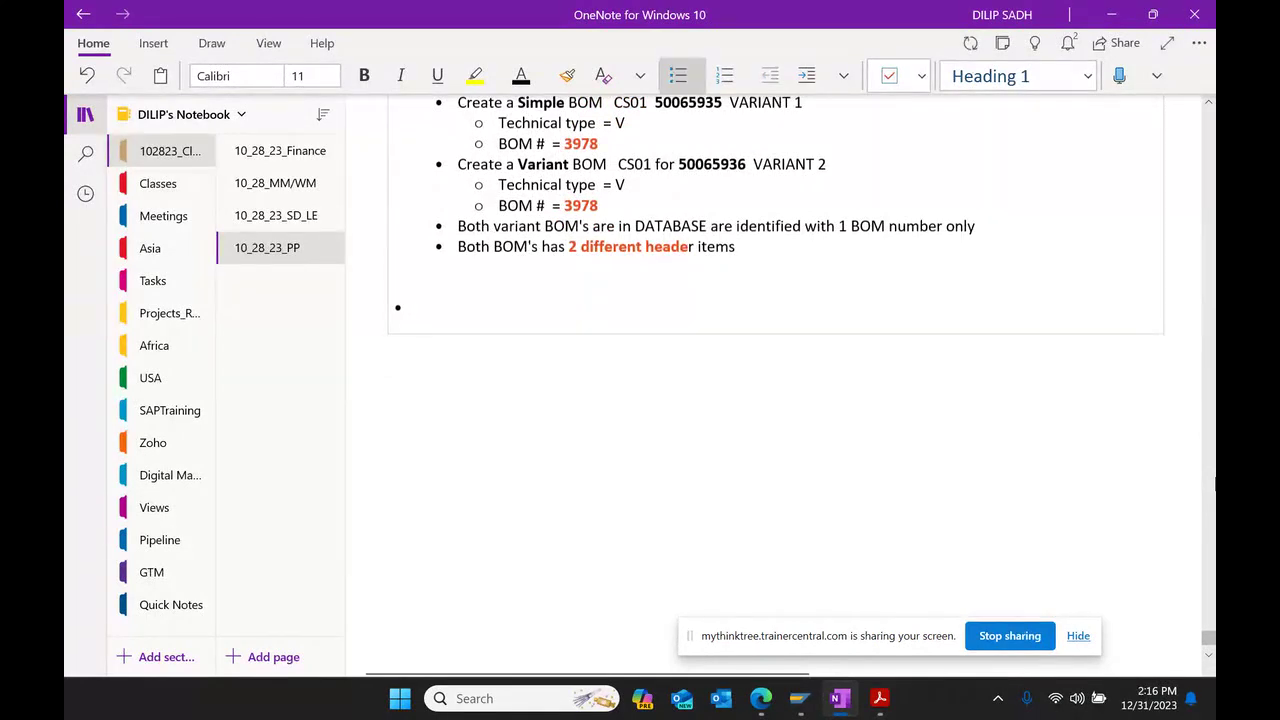
text(Alt)
key(BackSpace)
text(ternative  BOM)
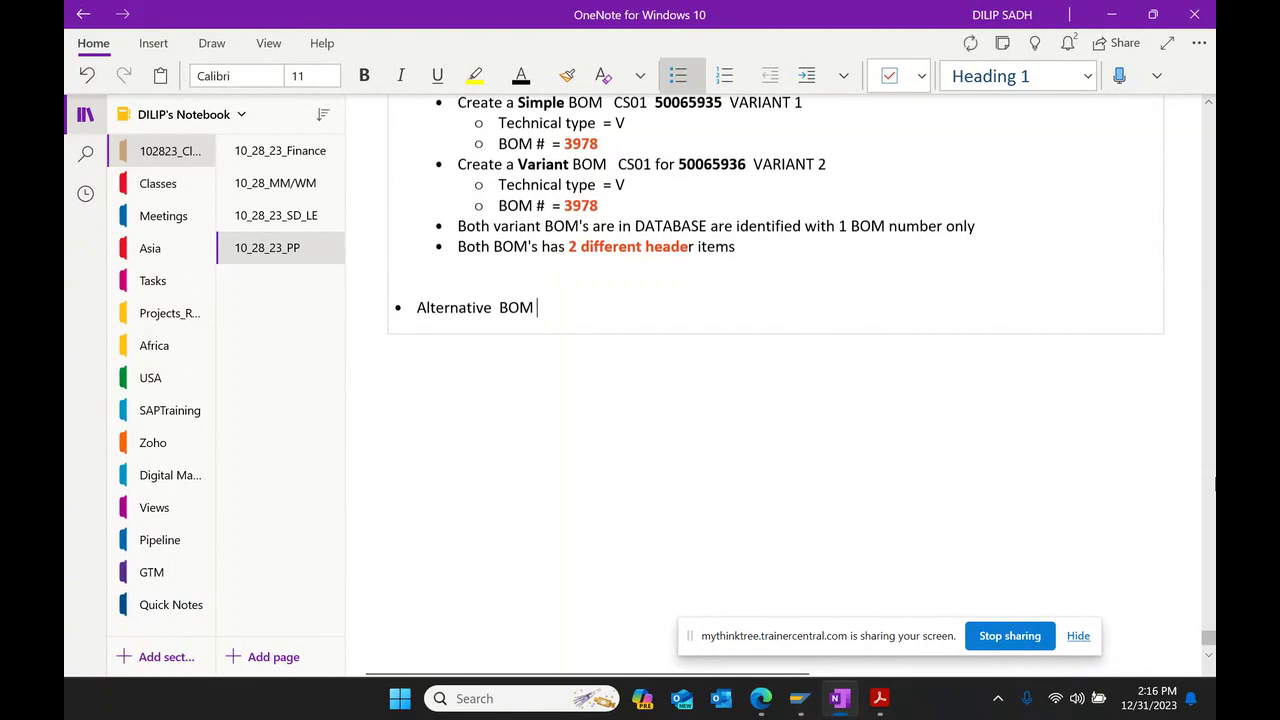
text(  / Multiple BOM -)
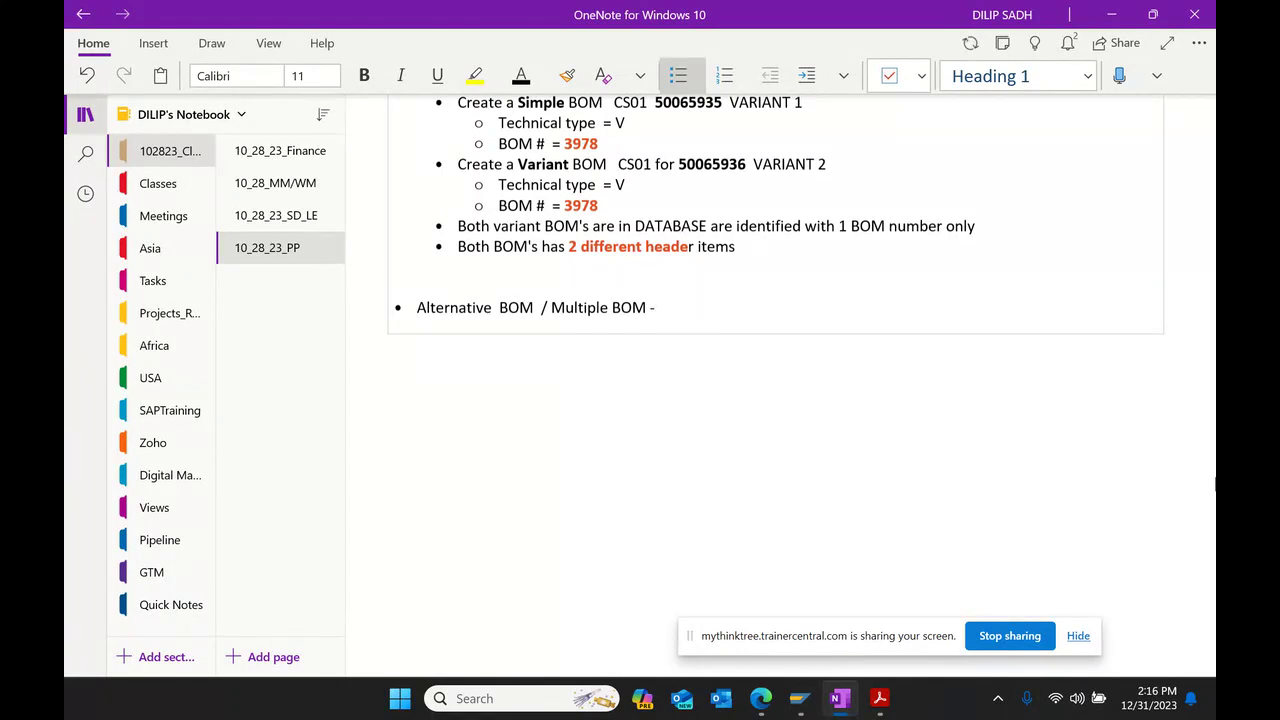
key(Return)
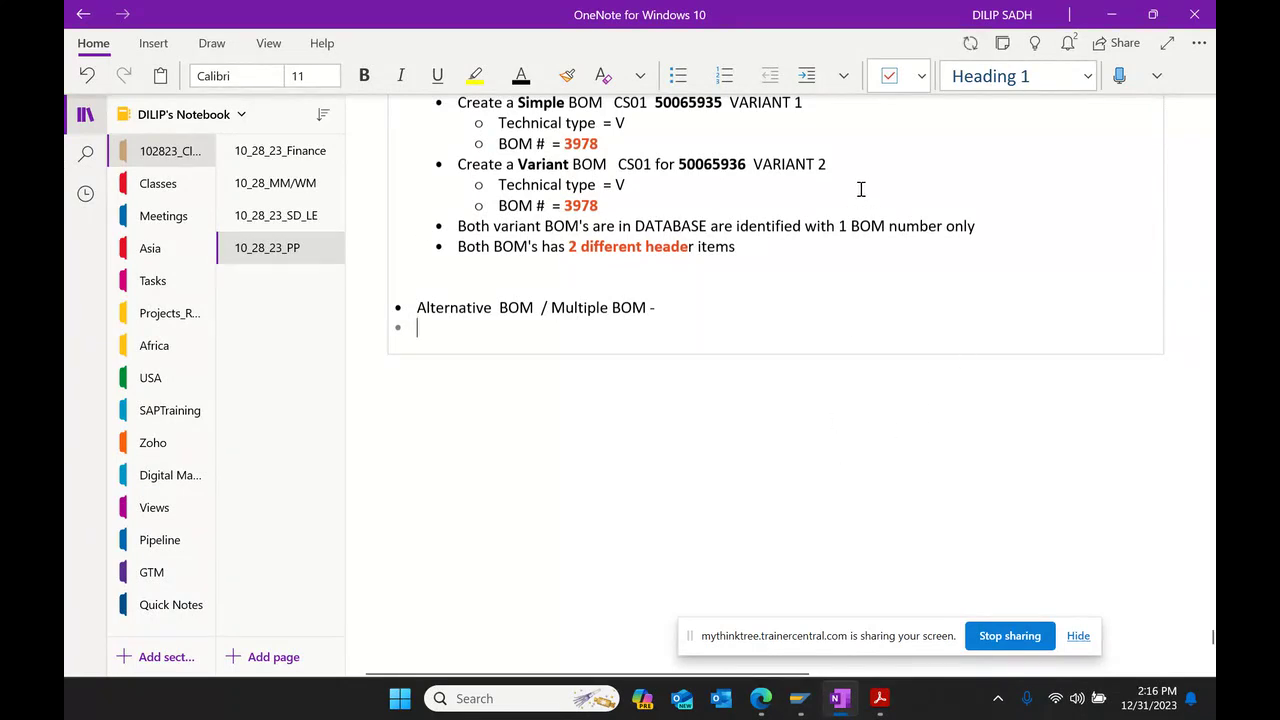
Step: Add an indented bullet "Header item - Paint" under the Alternative BOM / Multiple BOM heading
click(800, 89)
text(hEAD)
key(BackSpace)
key(BackSpace)
key(BackSpace)
key(BackSpace)
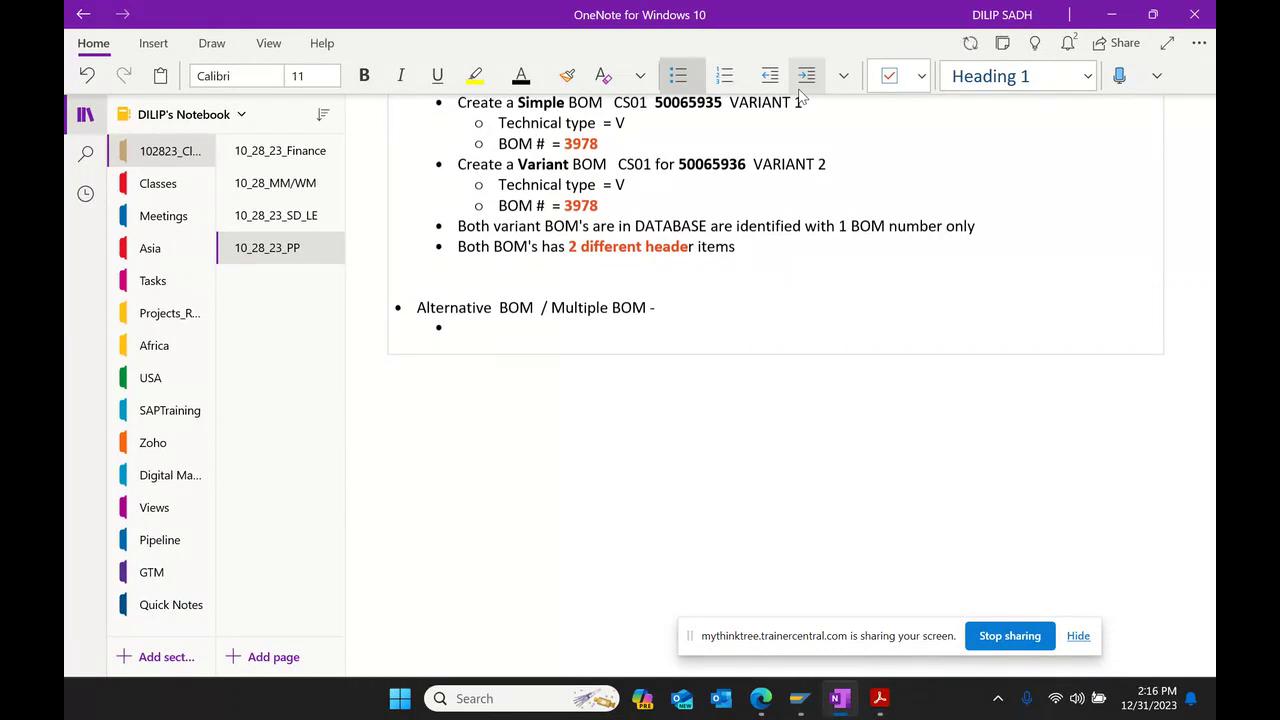
text(H)
text(de)
key(BackSpace)
key(BackSpace)
text(eader ite,)
key(BackSpace)
key(BackSpace)
text(m  - Paint)
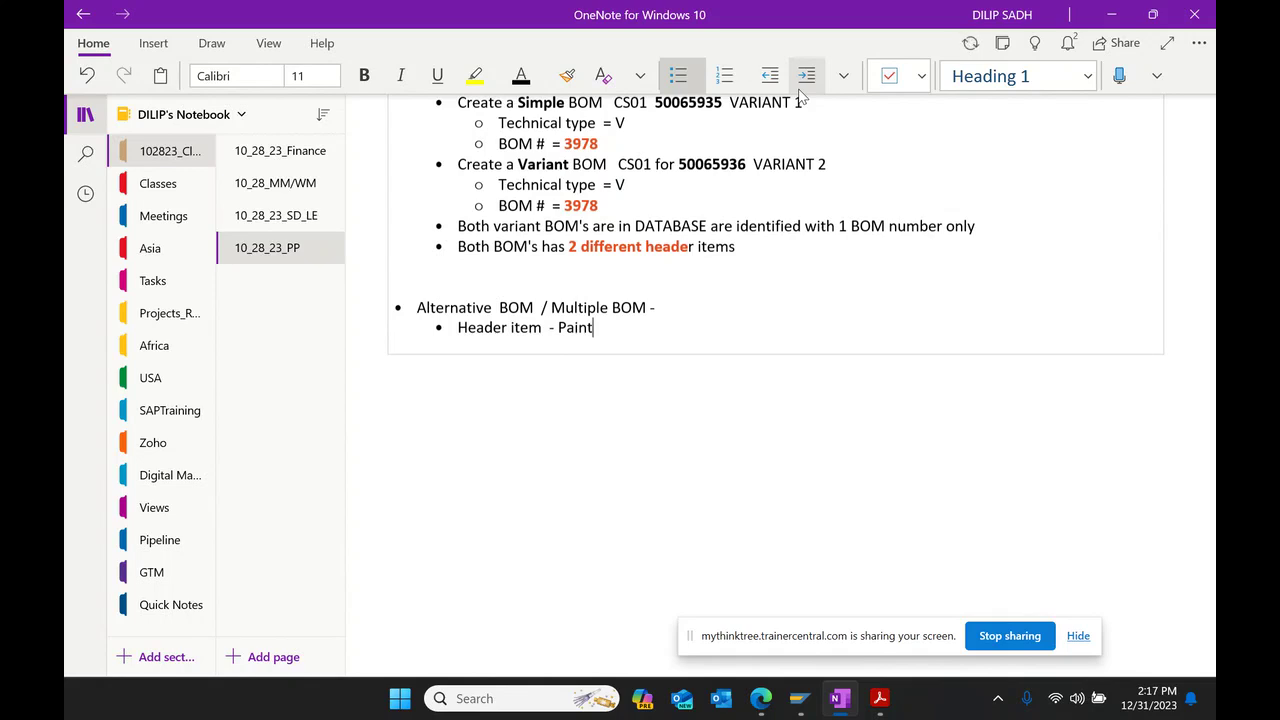
Step: Add the bullet "RM 1 - Chemical" below the Paint header item and start an empty bullet after it
key(Return)
text(Ra)
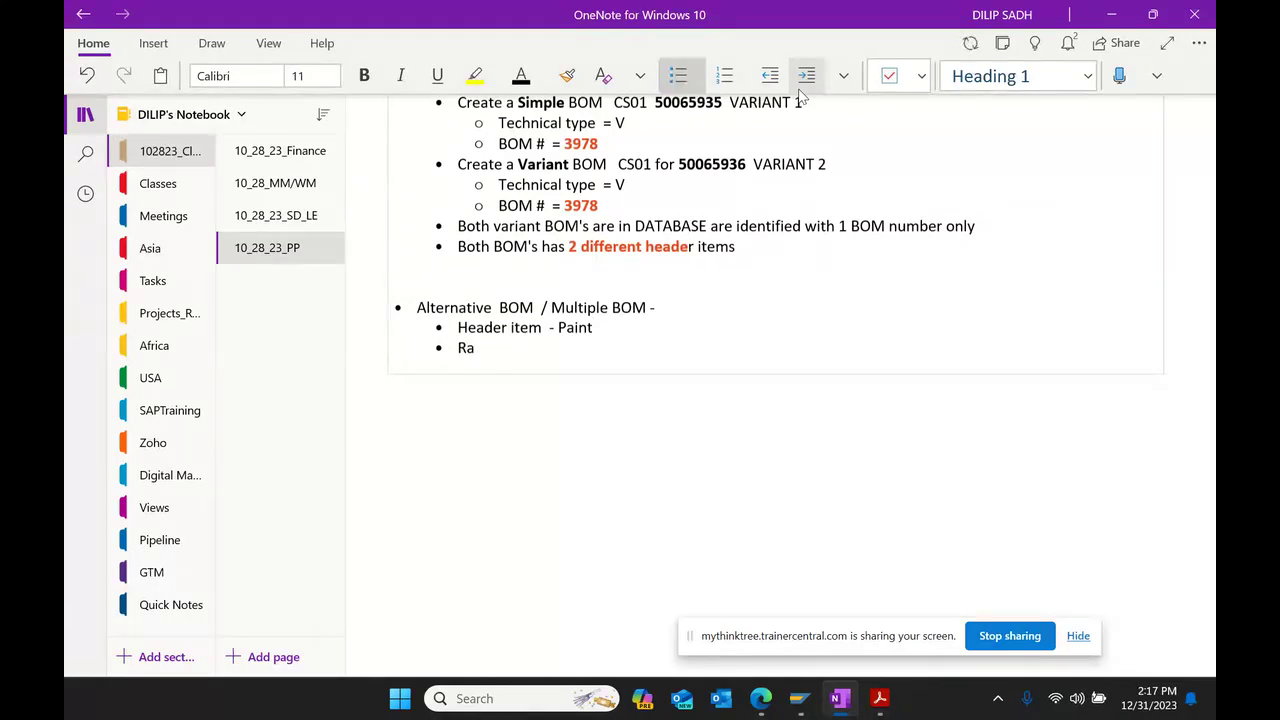
key(BackSpace)
text(m)
key(BackSpace)
text(M 1  - CHne)
key(BackSpace)
key(BackSpace)
text(emical)
key(Return)
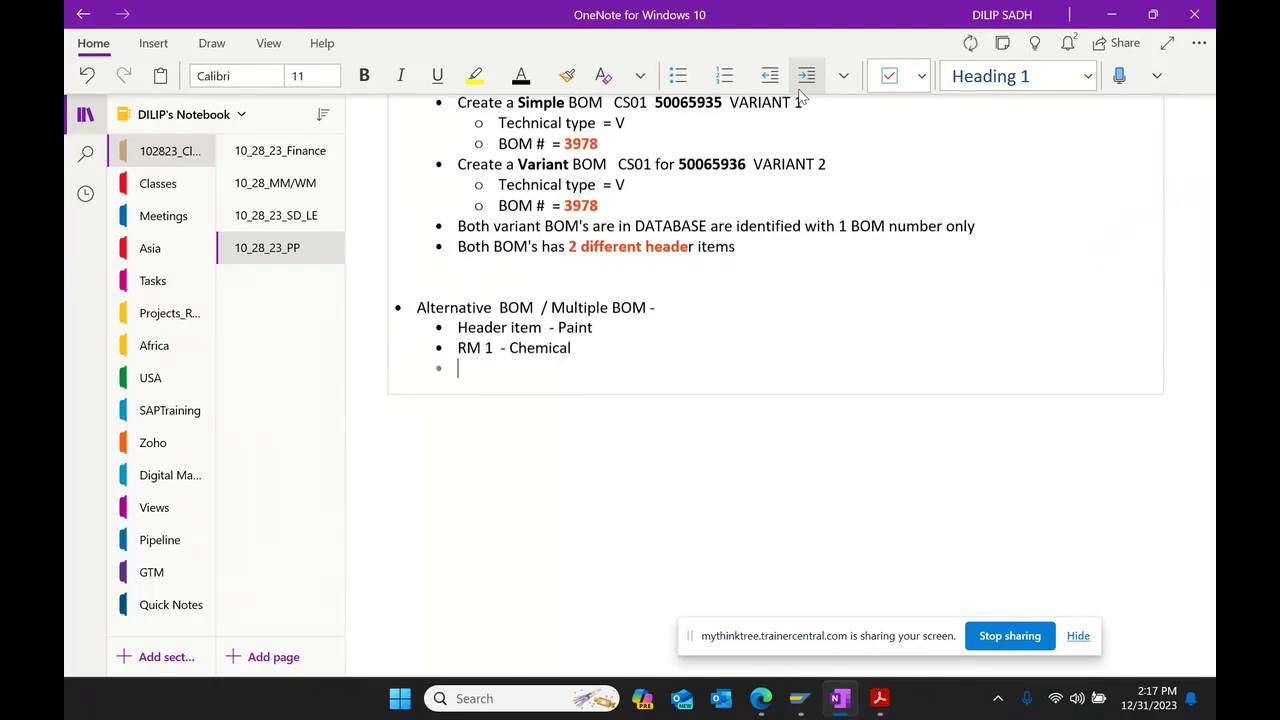
Step: Add the bullets "RM 2 - Solvent 1 type" and "RM3 - Solvent 2 type" below the RM 1 Chemical bullet
text(RM 2  - s)
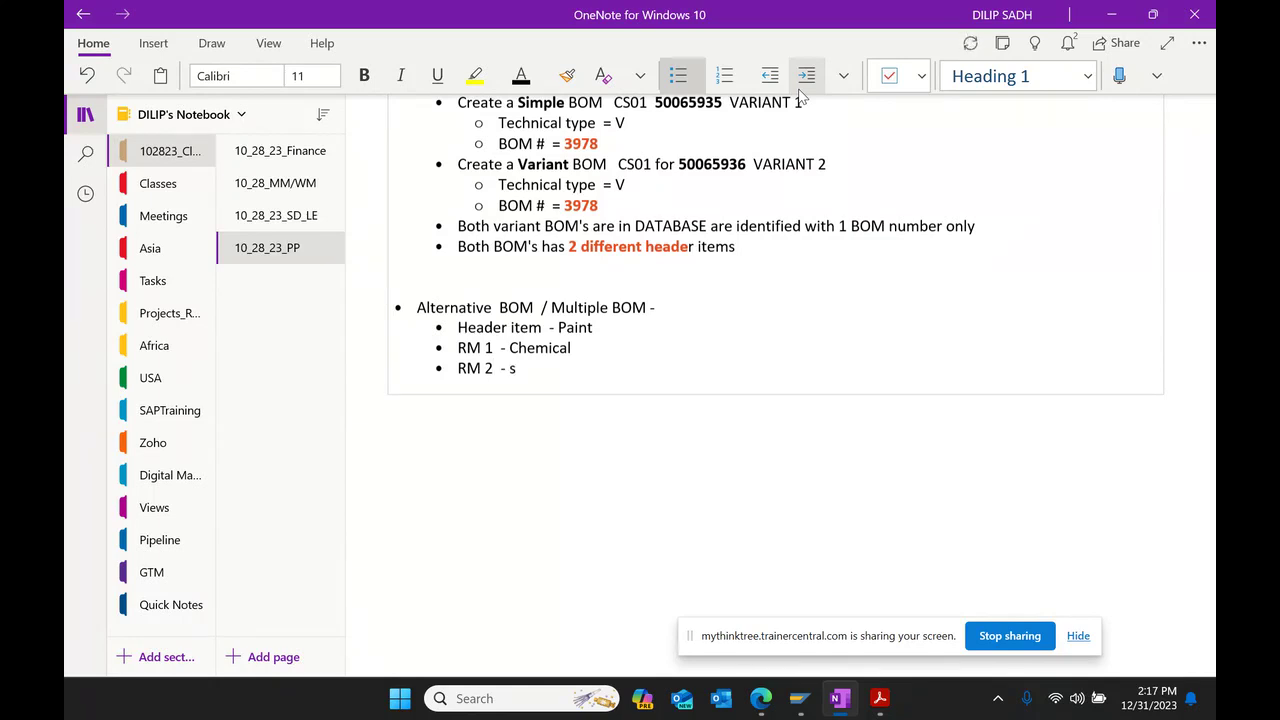
key(BackSpace)
text(Solvent 1)
key(Return)
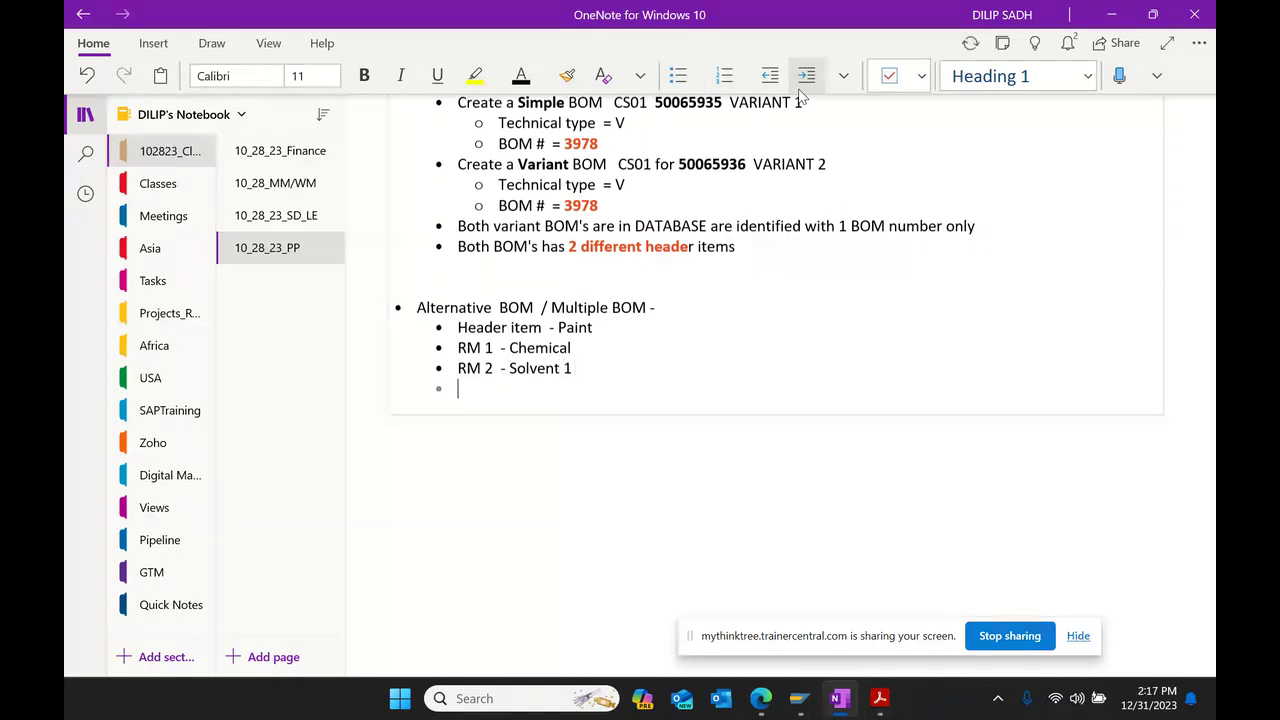
text(RM3  - S)
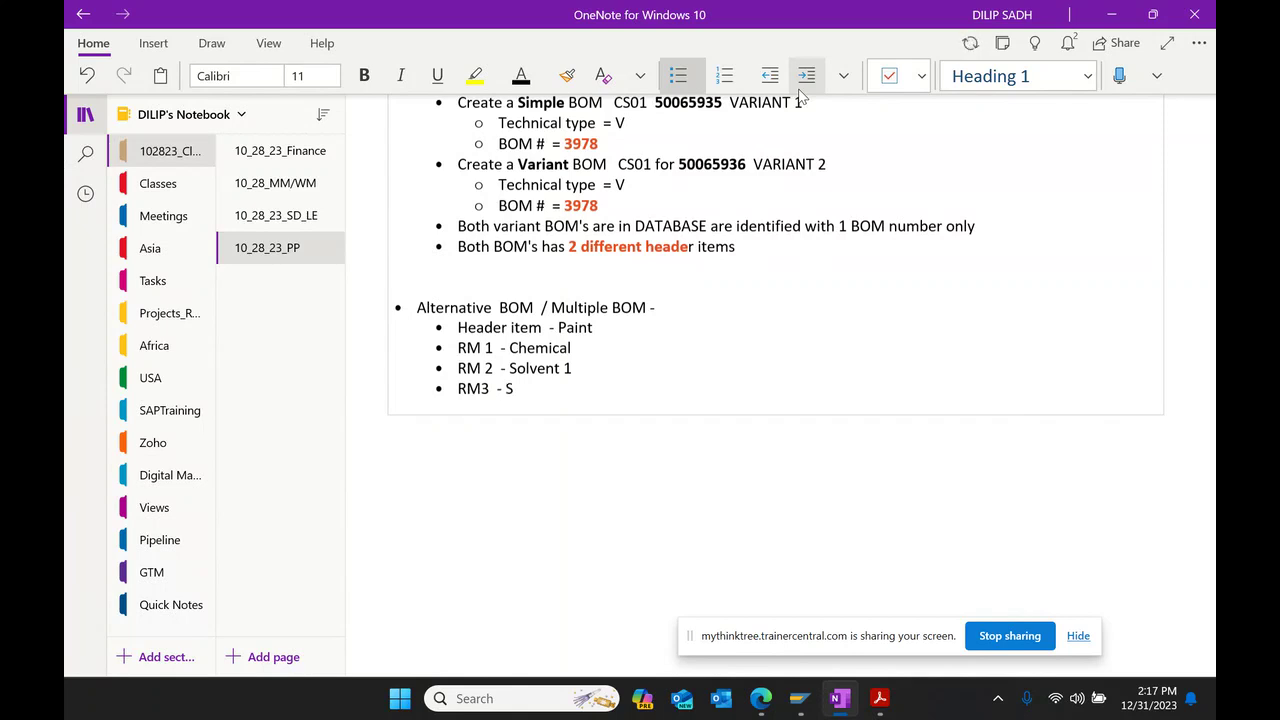
text(olvent 2)
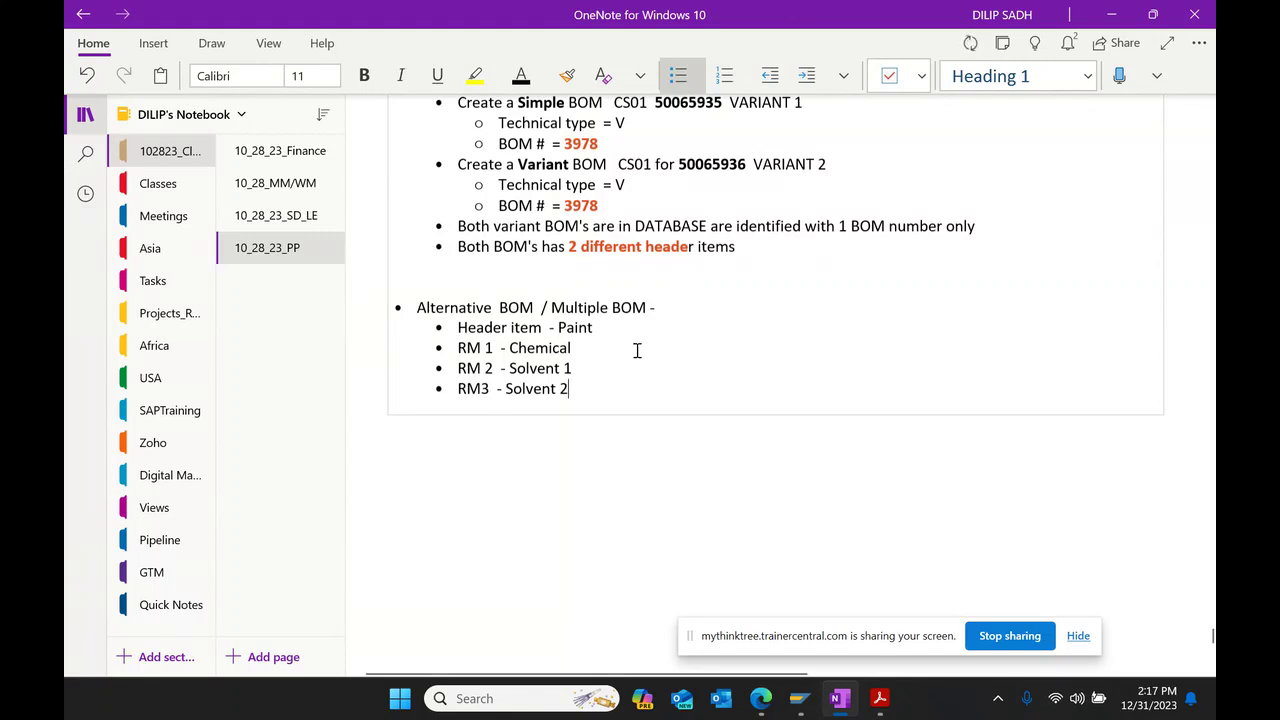
text(type)
click(632, 393)
text(type)
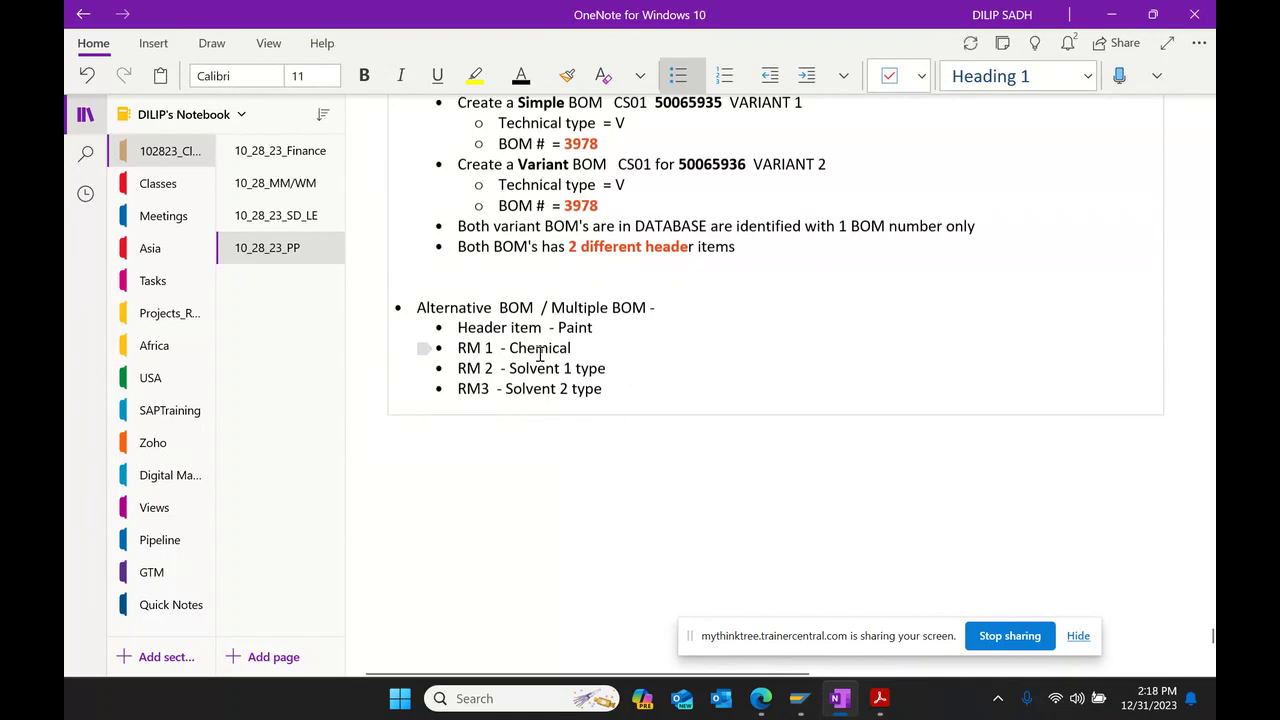
Step: Bold "Paint", "Solvent 1 type" and "Solvent 2 type" in the Alternative BOM list, and start an empty bullet after the last item
drag(560, 328, 626, 326)
click(684, 301)
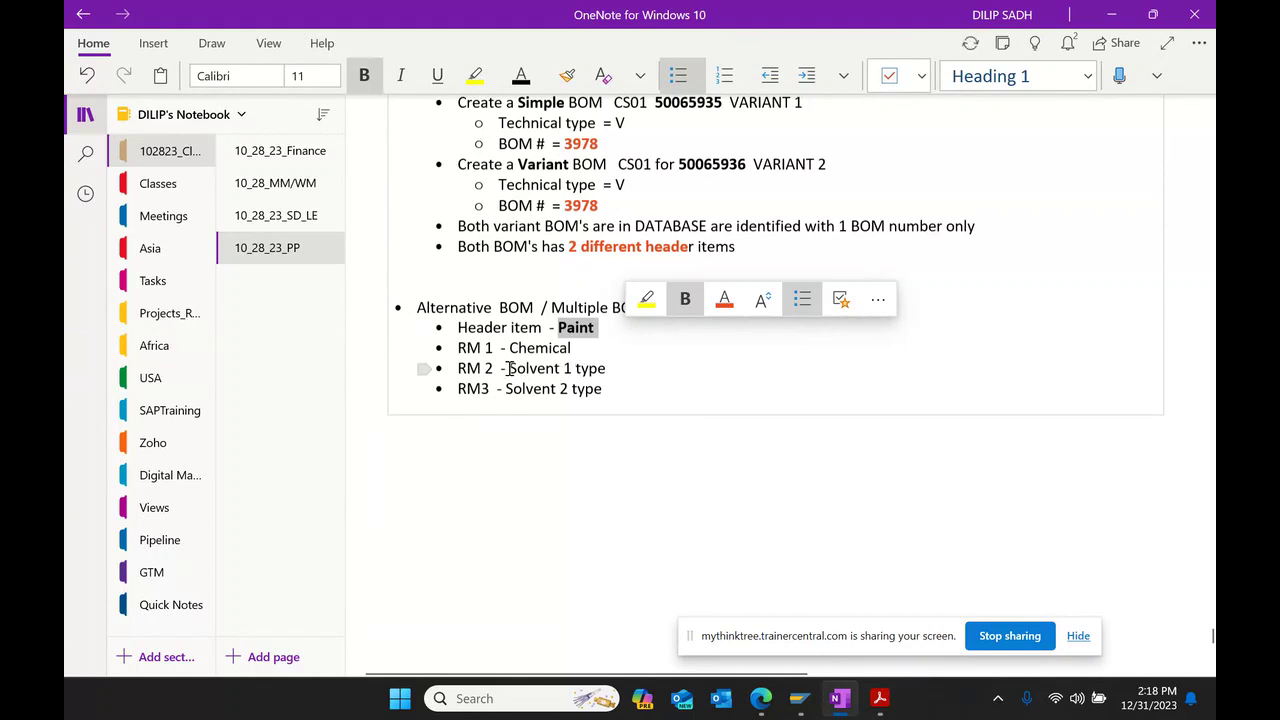
drag(510, 368, 643, 368)
click(698, 343)
drag(510, 388, 606, 390)
click(669, 363)
key(End)
key(Return)
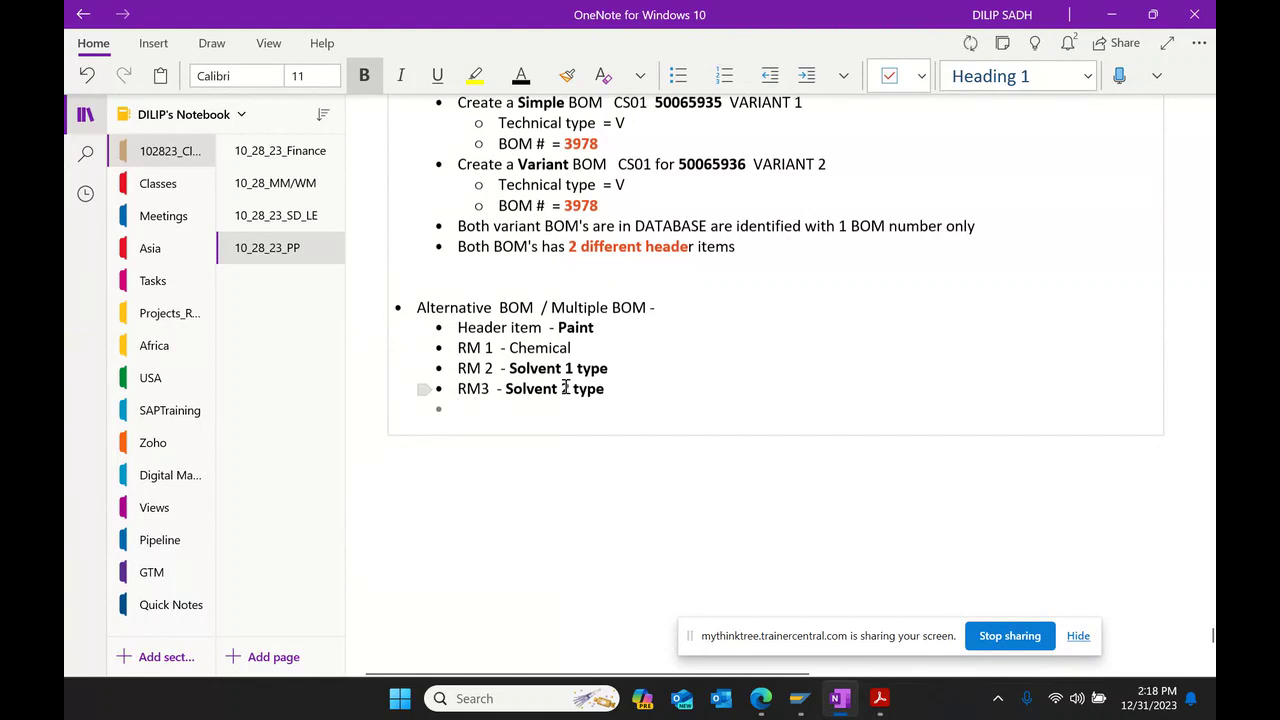
scroll(634, 471, down, 2)
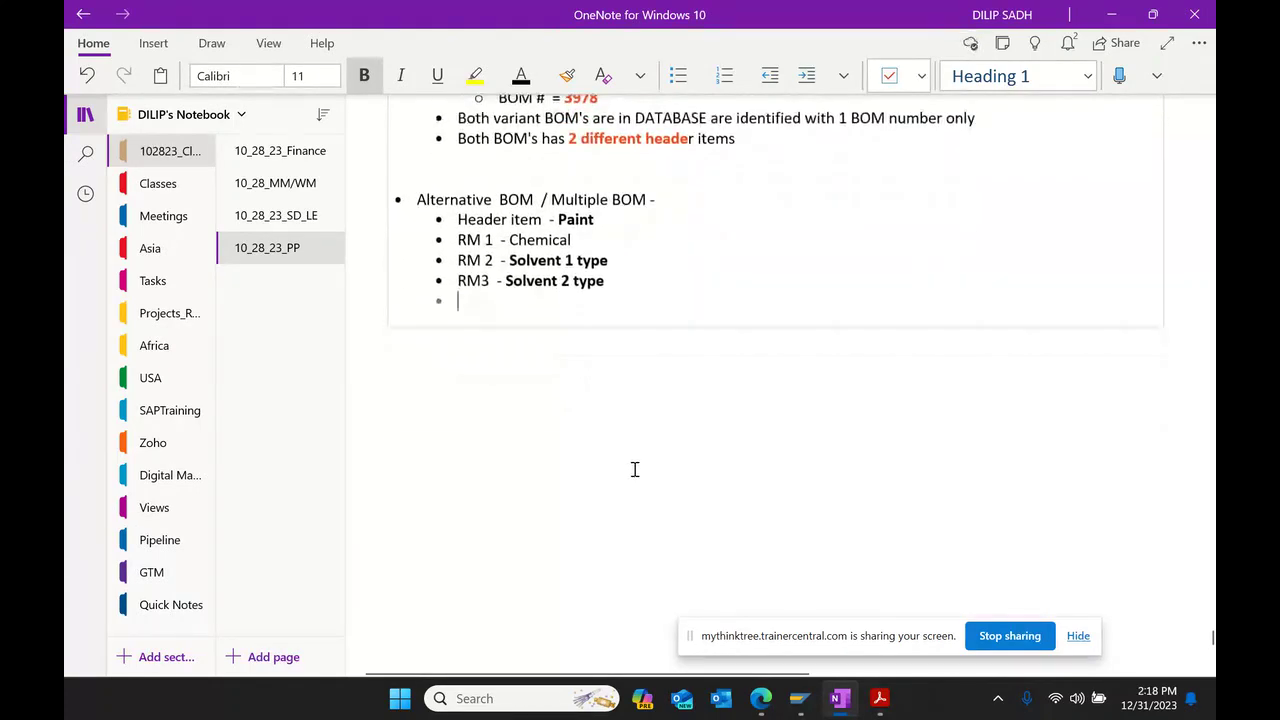
scroll(634, 469, up, 2)
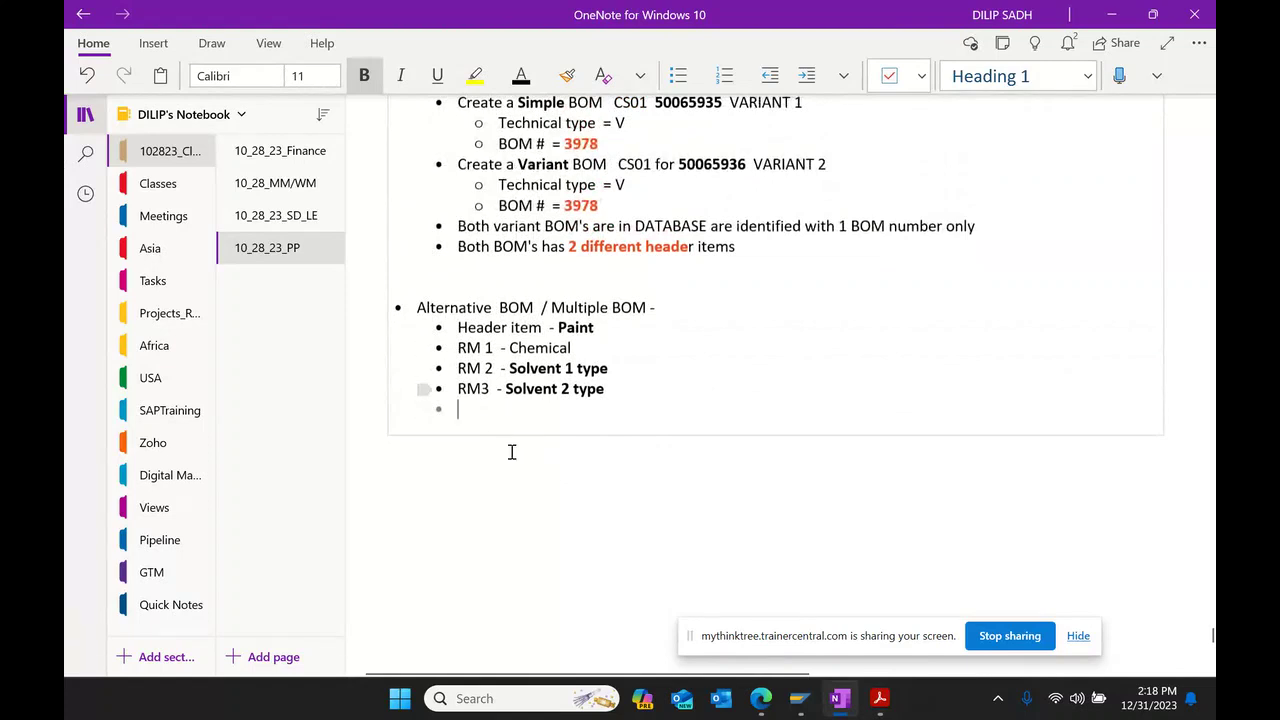
Step: Switch to SAP, leave the material BOM display, and start the material creation transaction MM01
mouse_move(800, 698)
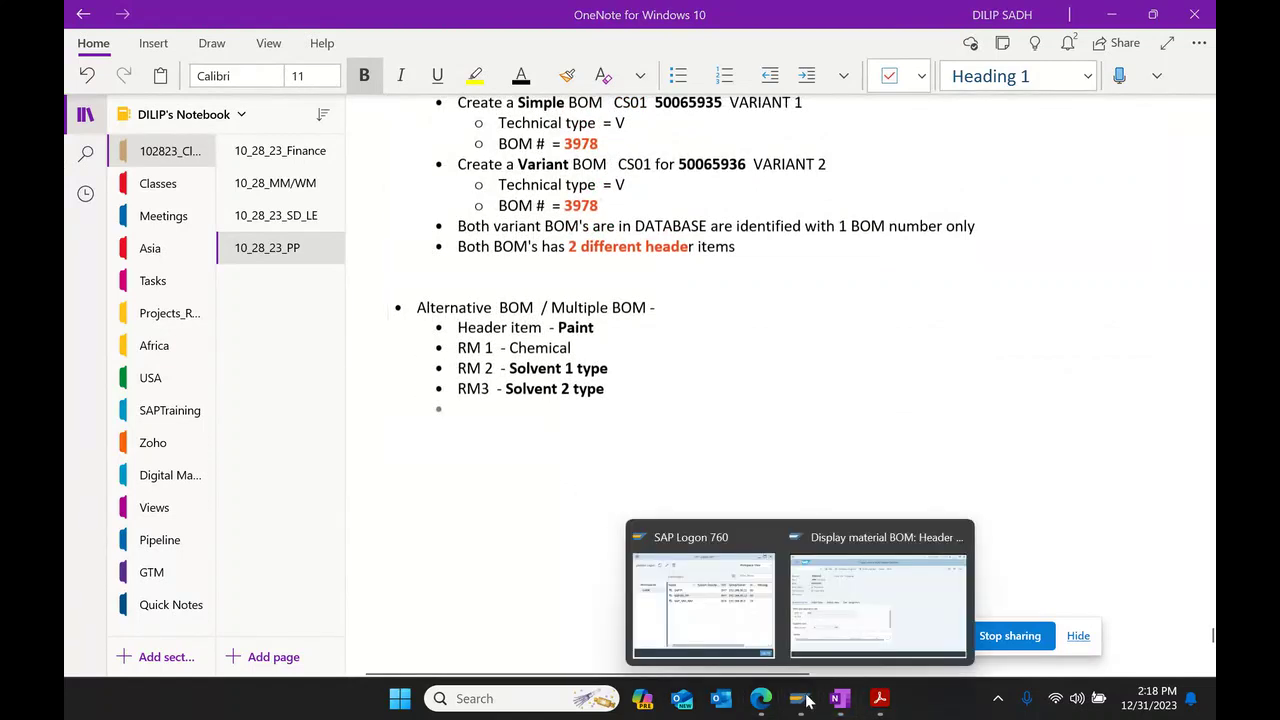
click(870, 590)
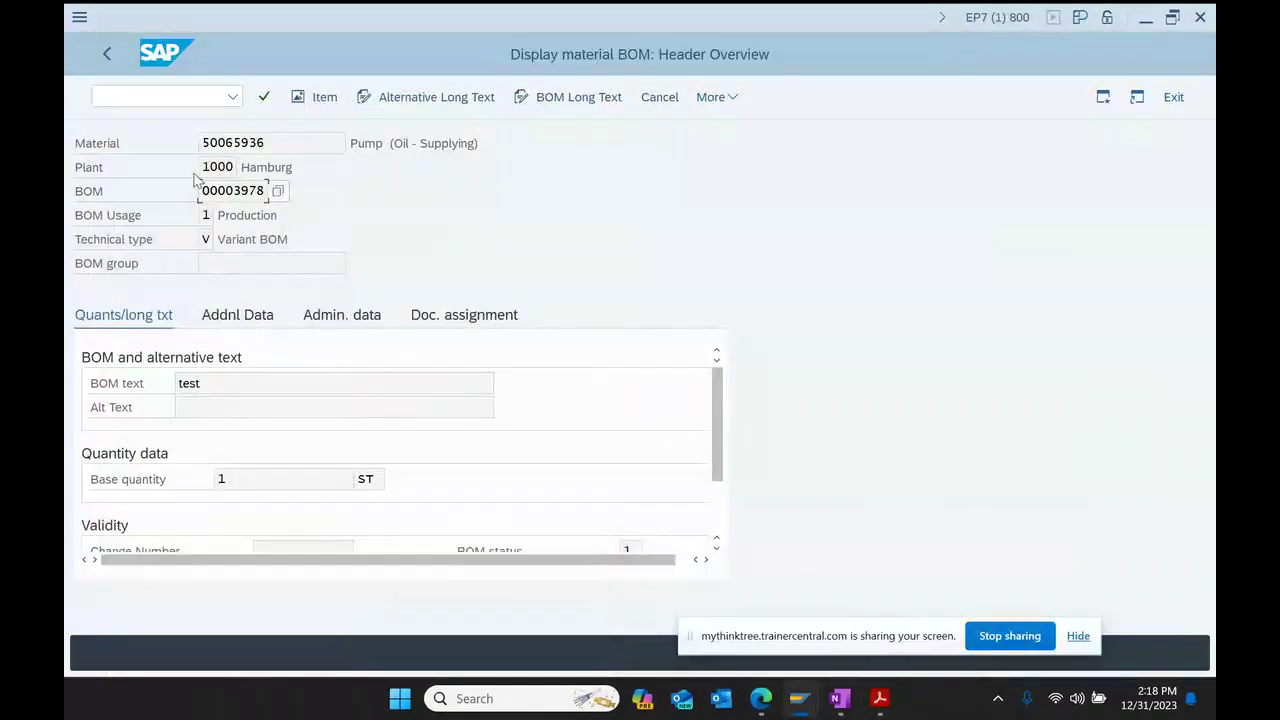
click(118, 60)
click(119, 61)
click(138, 98)
text(mm01)
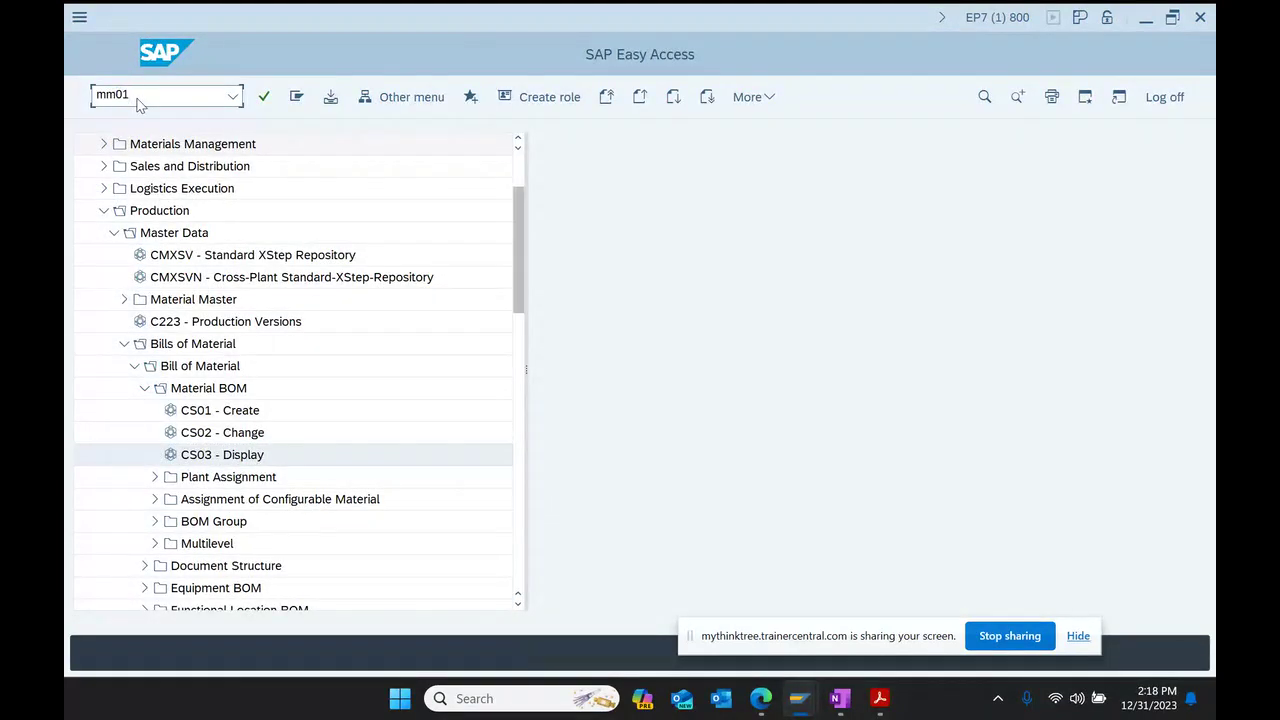
key(Return)
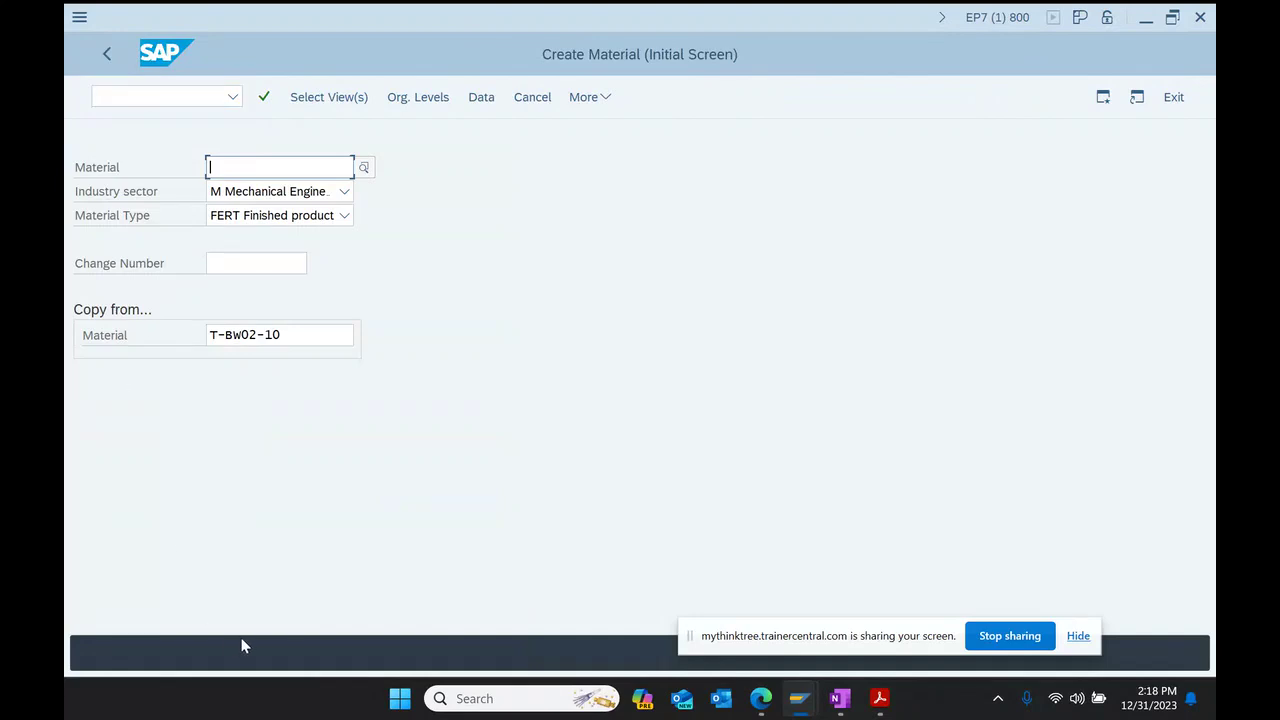
Step: Set T-MS-10 as the copy-from material and accept plant 1000, storage location 0001, sales organization 1000 and distribution channel 10
drag(313, 340, 64, 388)
key(Delete)
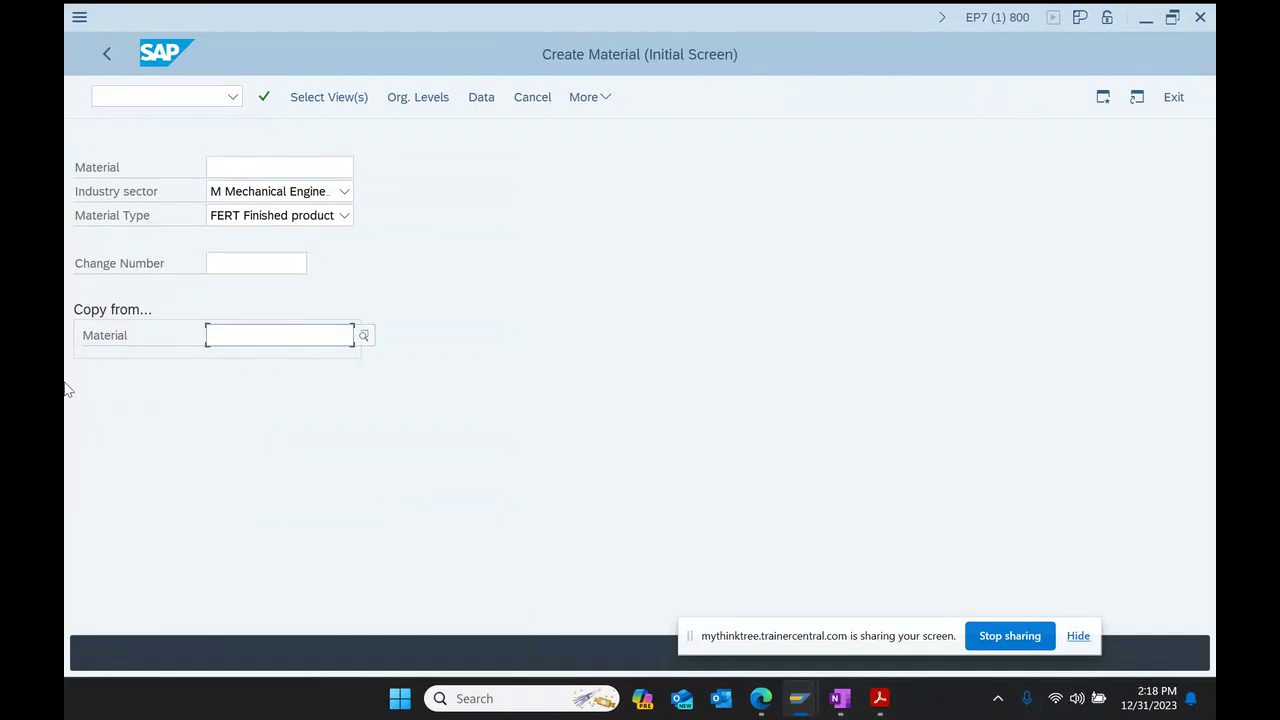
key(Down)
key(Down)
key(Down)
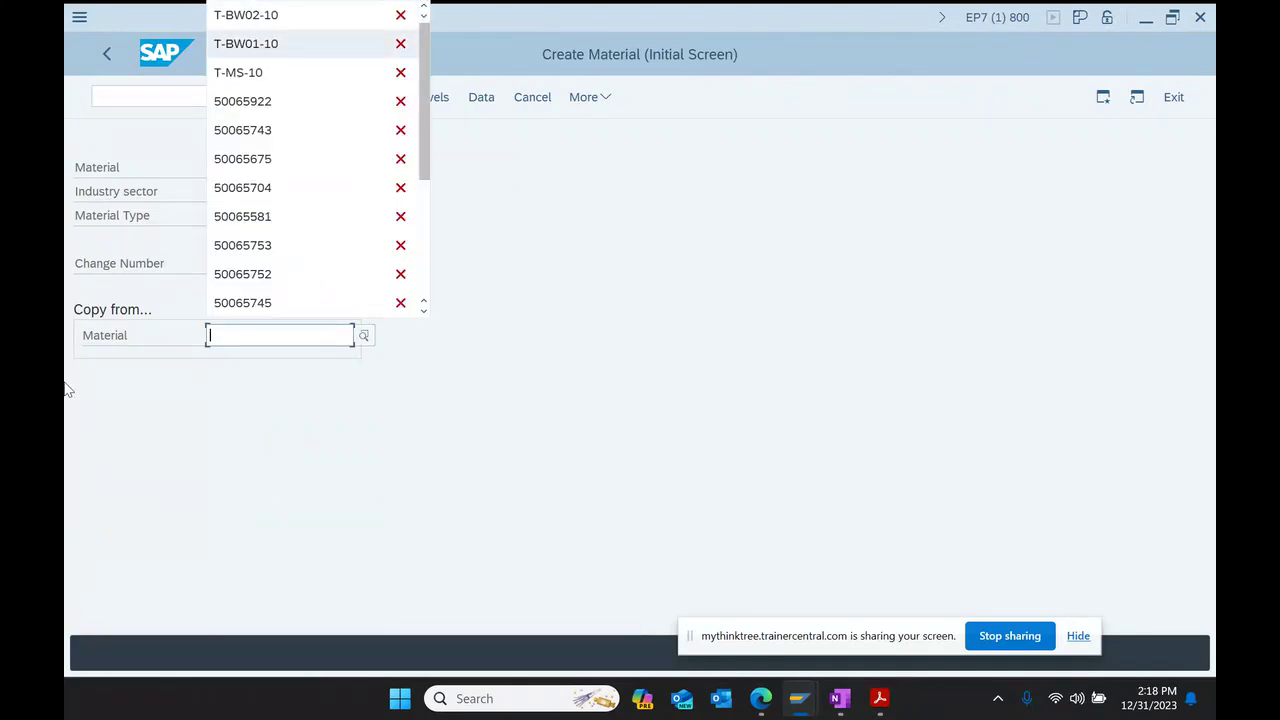
key(Return)
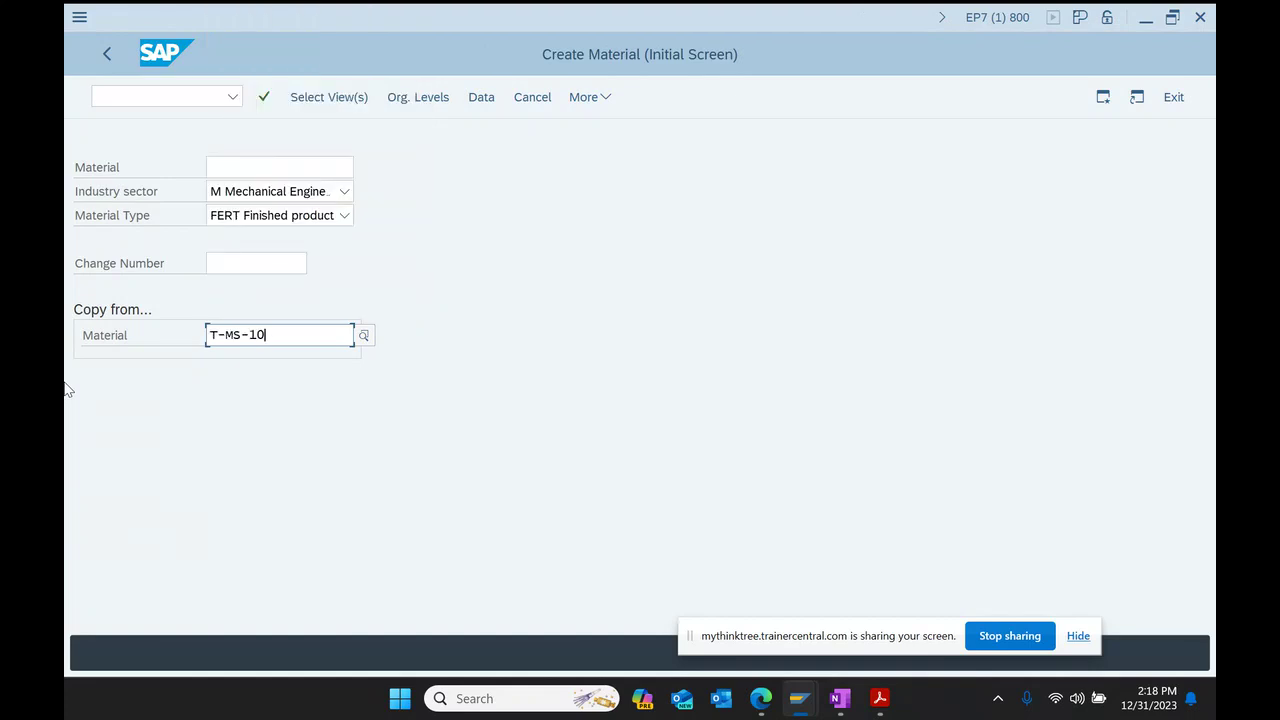
key(Return)
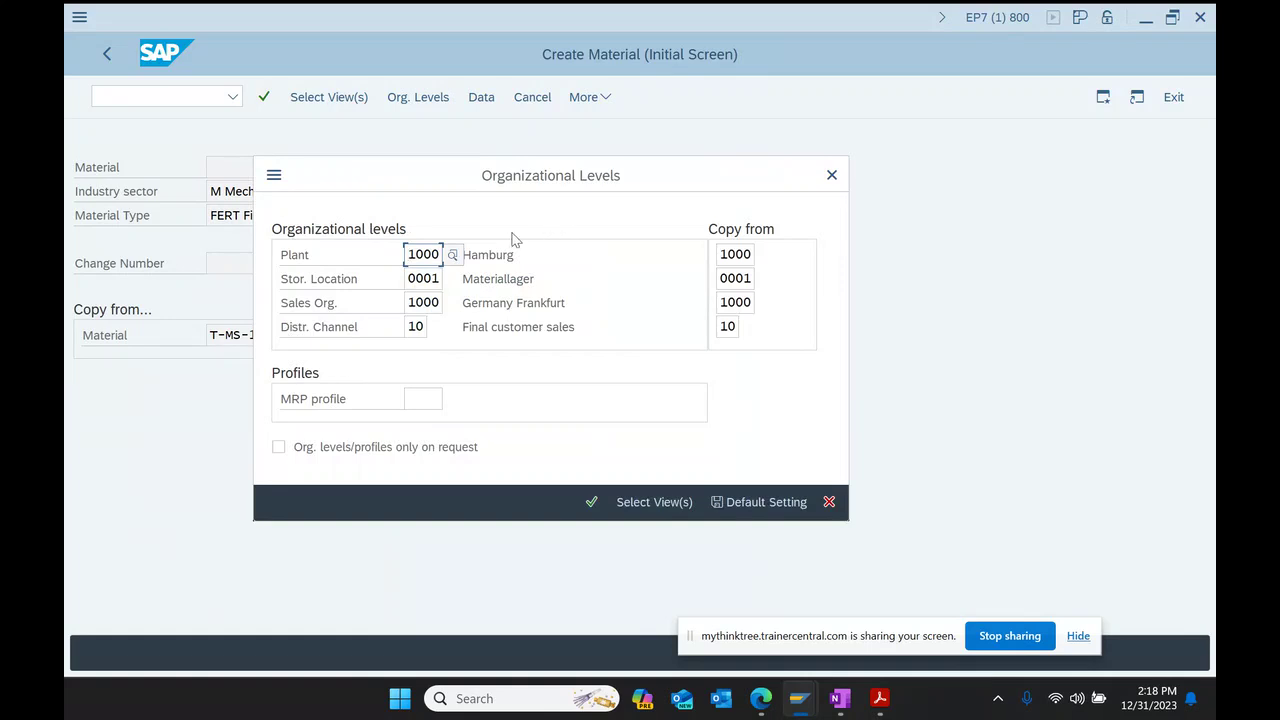
click(591, 503)
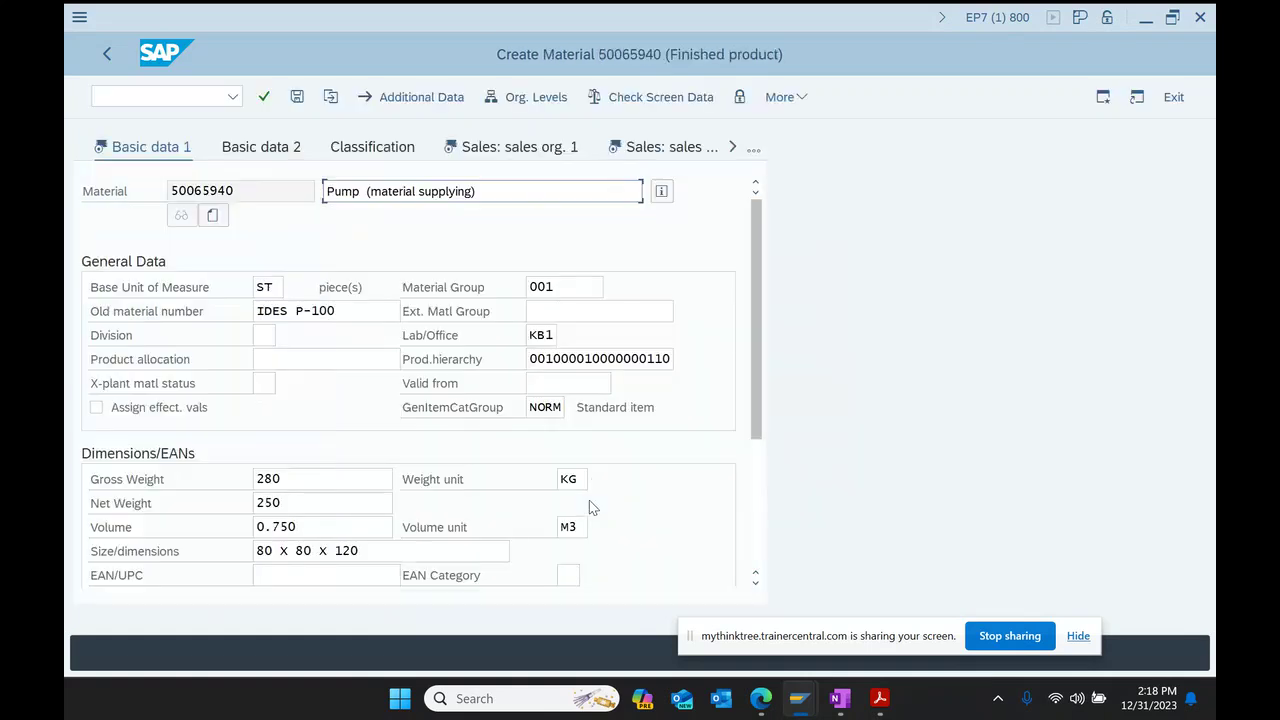
Step: Replace the new finished product's description with "Paint -" and continue past the basic data
drag(521, 192, 66, 205)
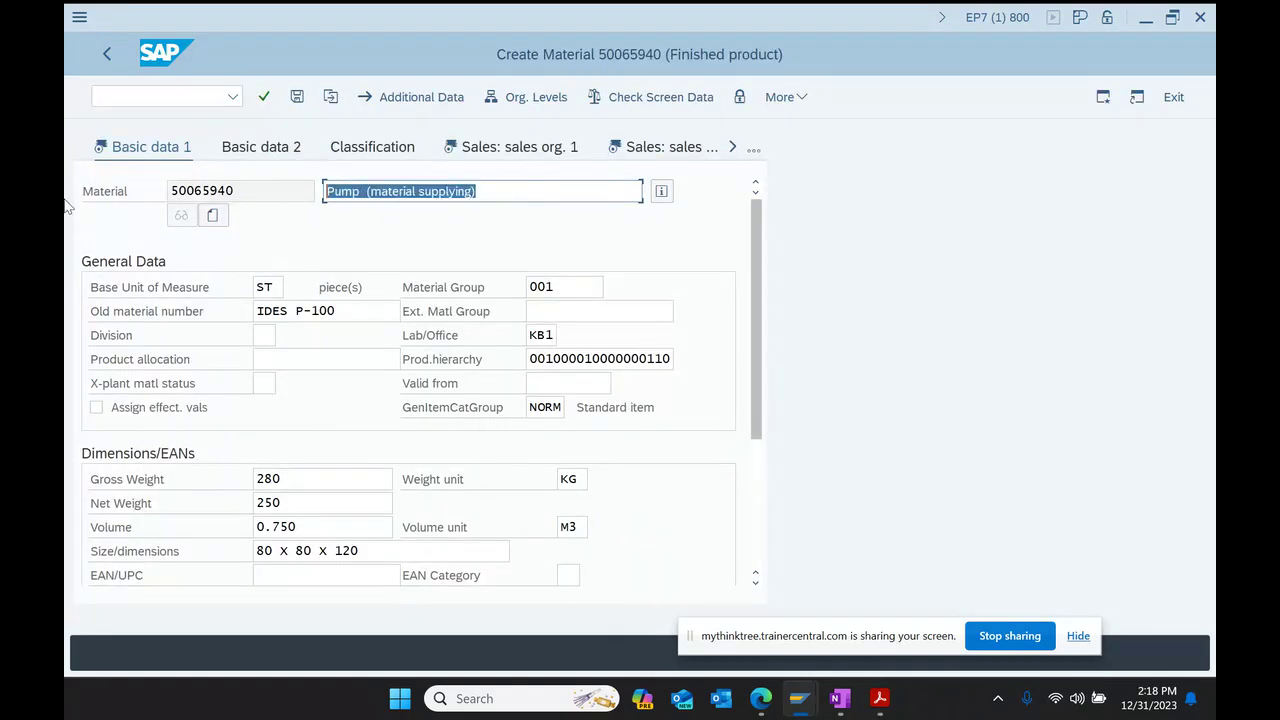
text(pum)
key(BackSpace)
key(BackSpace)
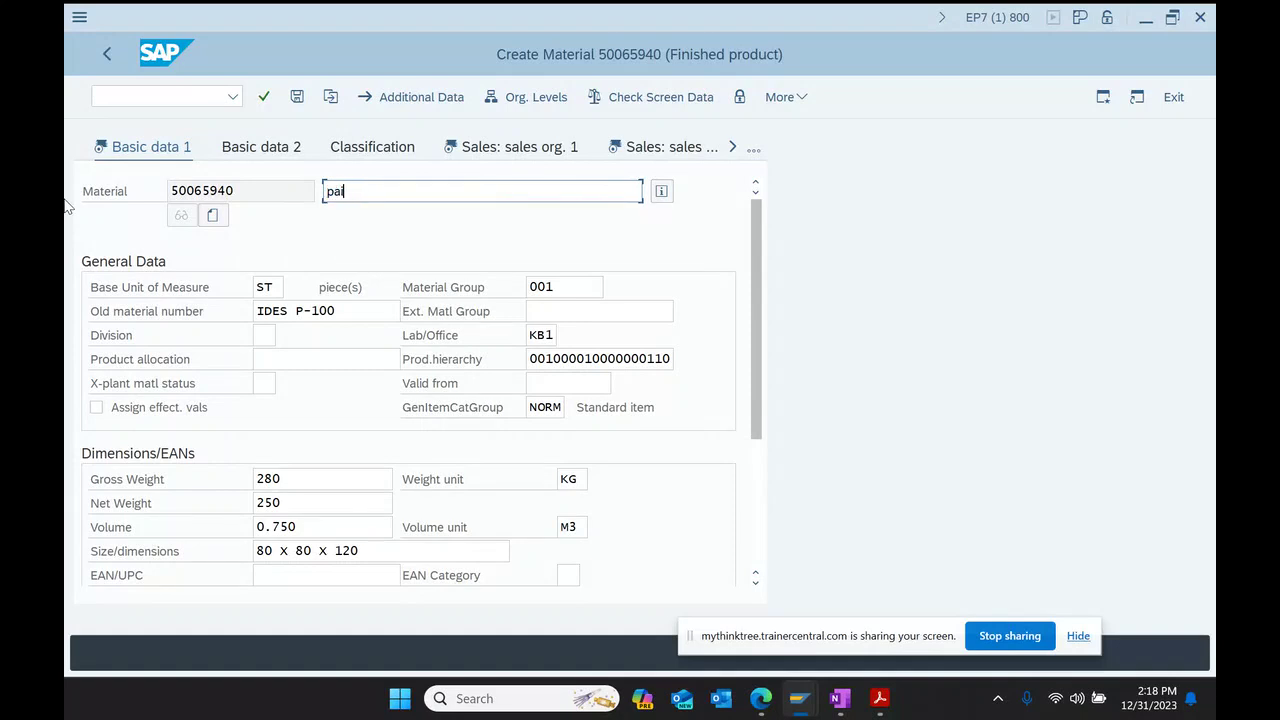
key(BackSpace)
text(Pain)
key(BackSpace)
key(Return)
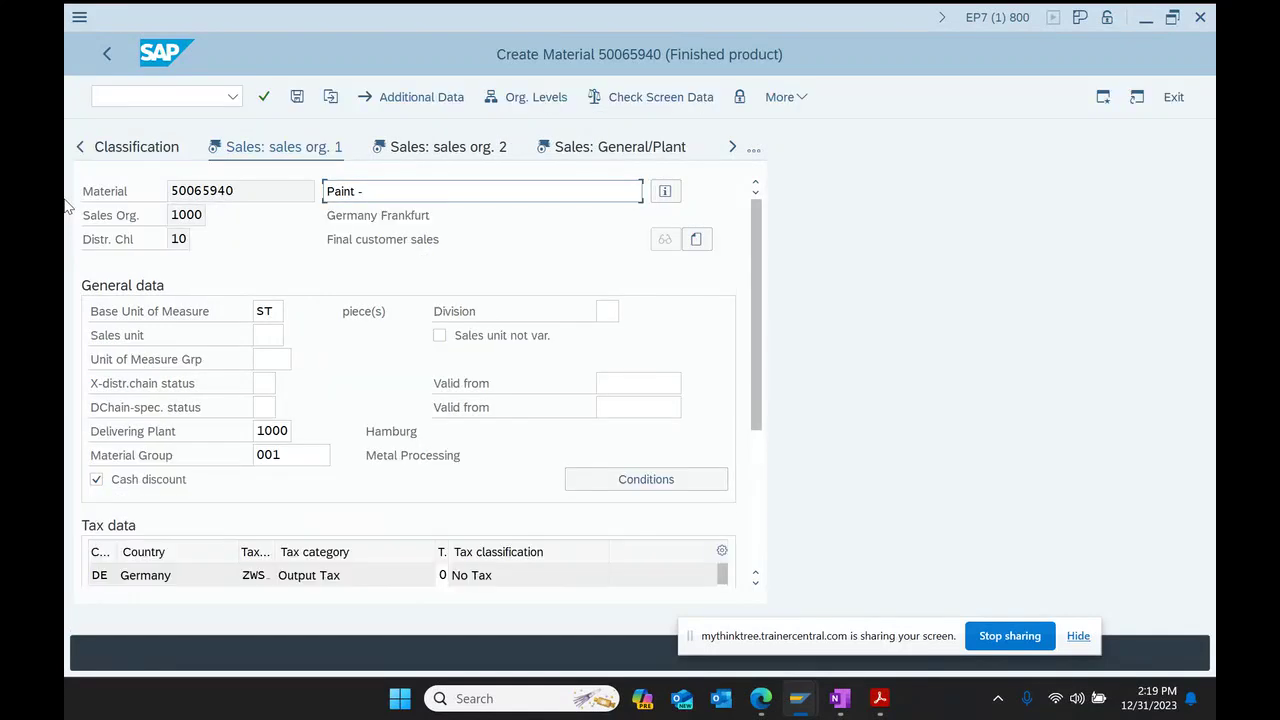
Step: Accept the copied sales, MRP, work scheduling and plant data views of the Paint material, advancing to Accounting 1
key(Return)
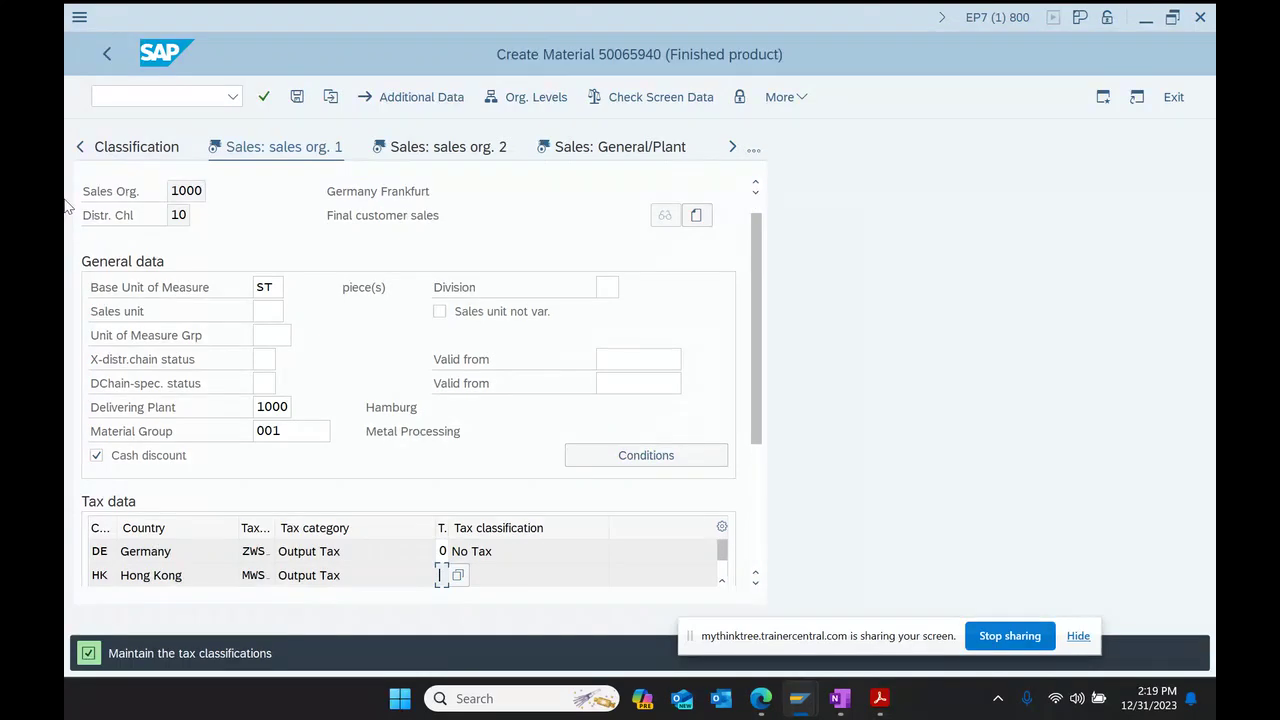
key(Return)
key(Return)
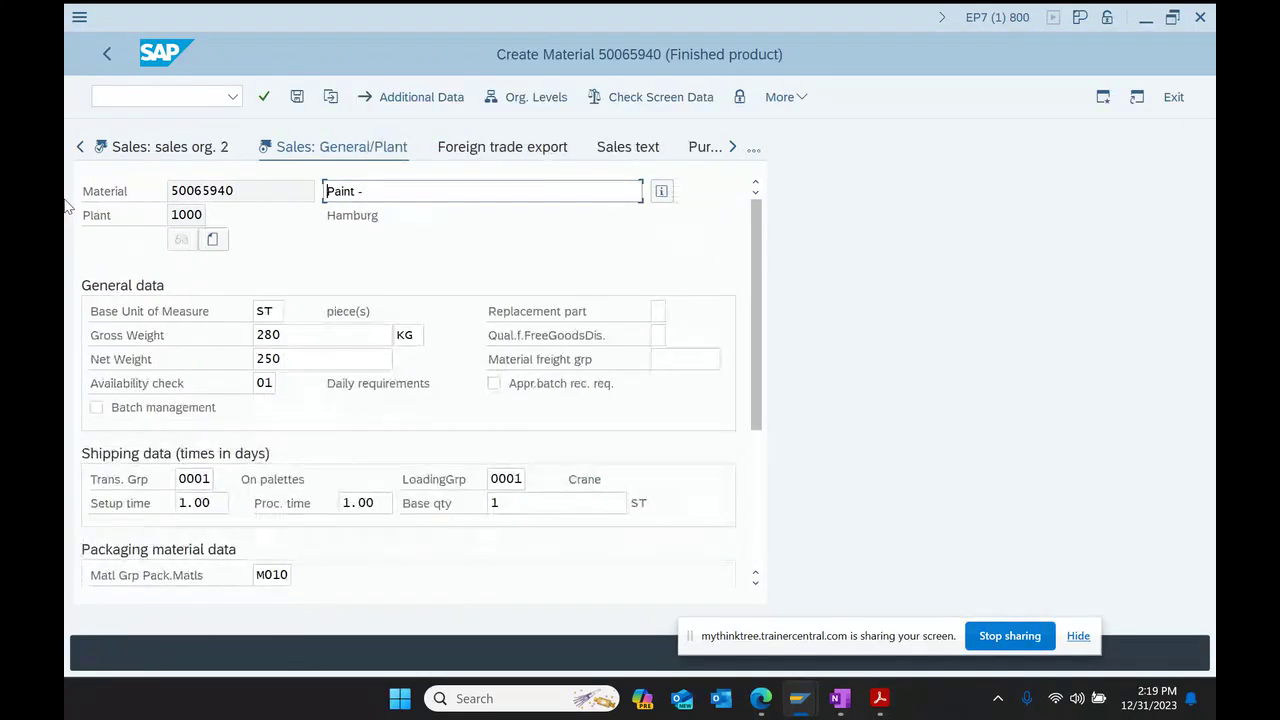
key(Return)
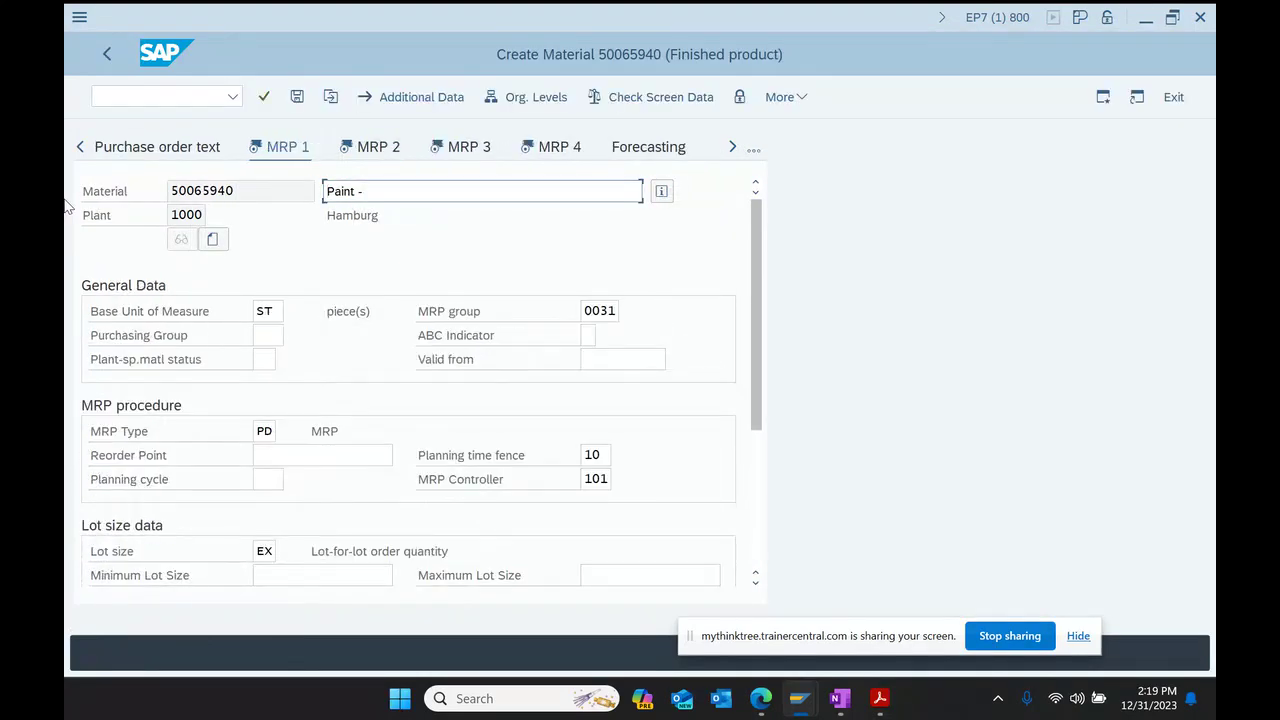
key(Return)
key(Return)
key(Return)
key(Return)
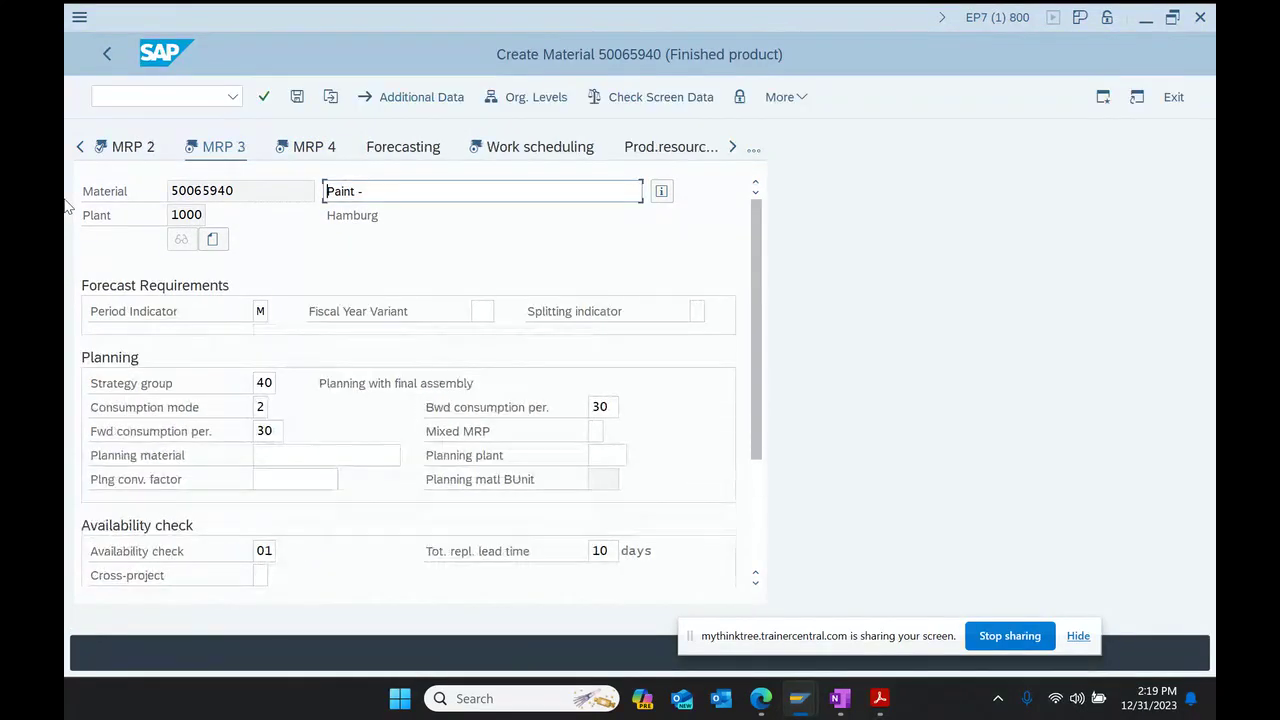
key(Return)
key(Return)
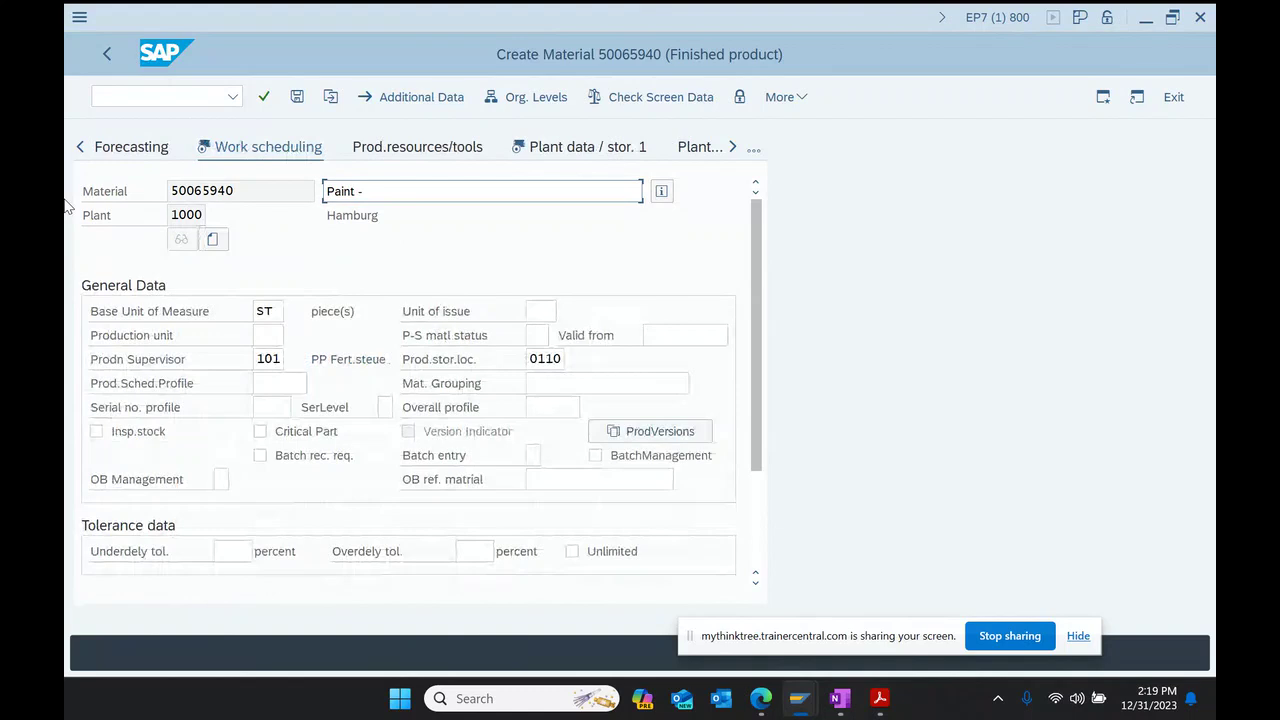
key(Return)
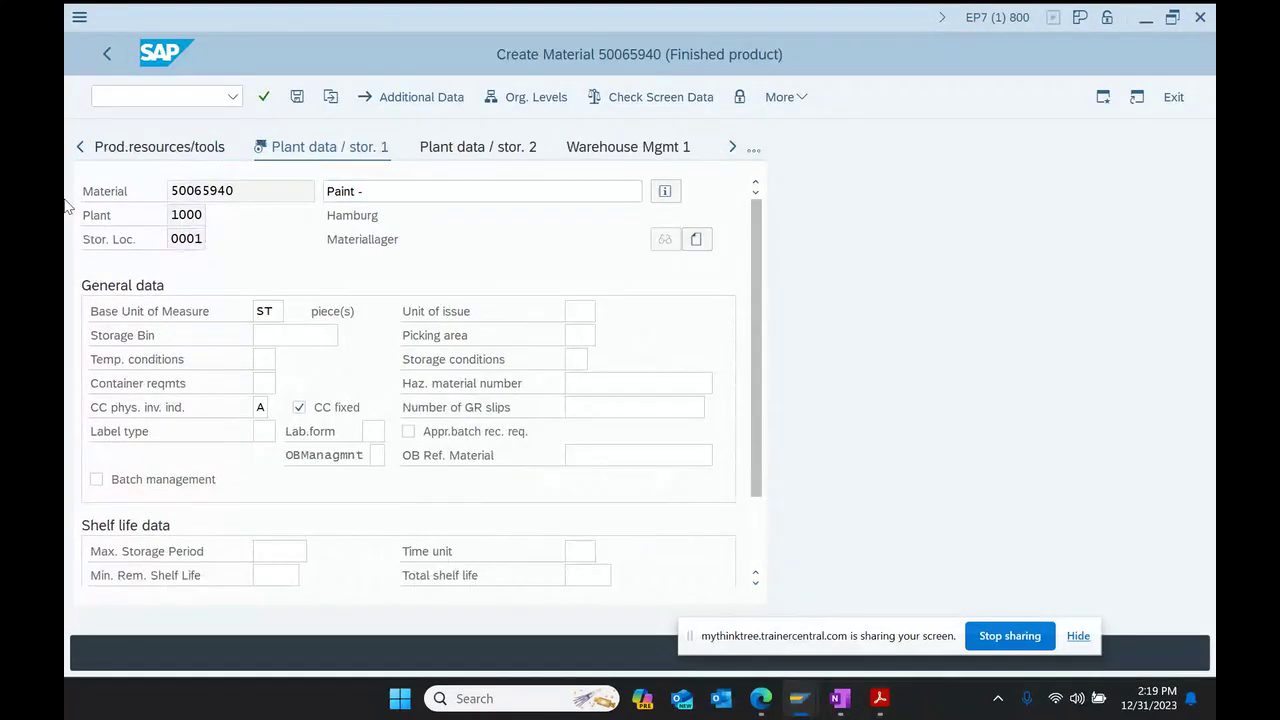
key(Return)
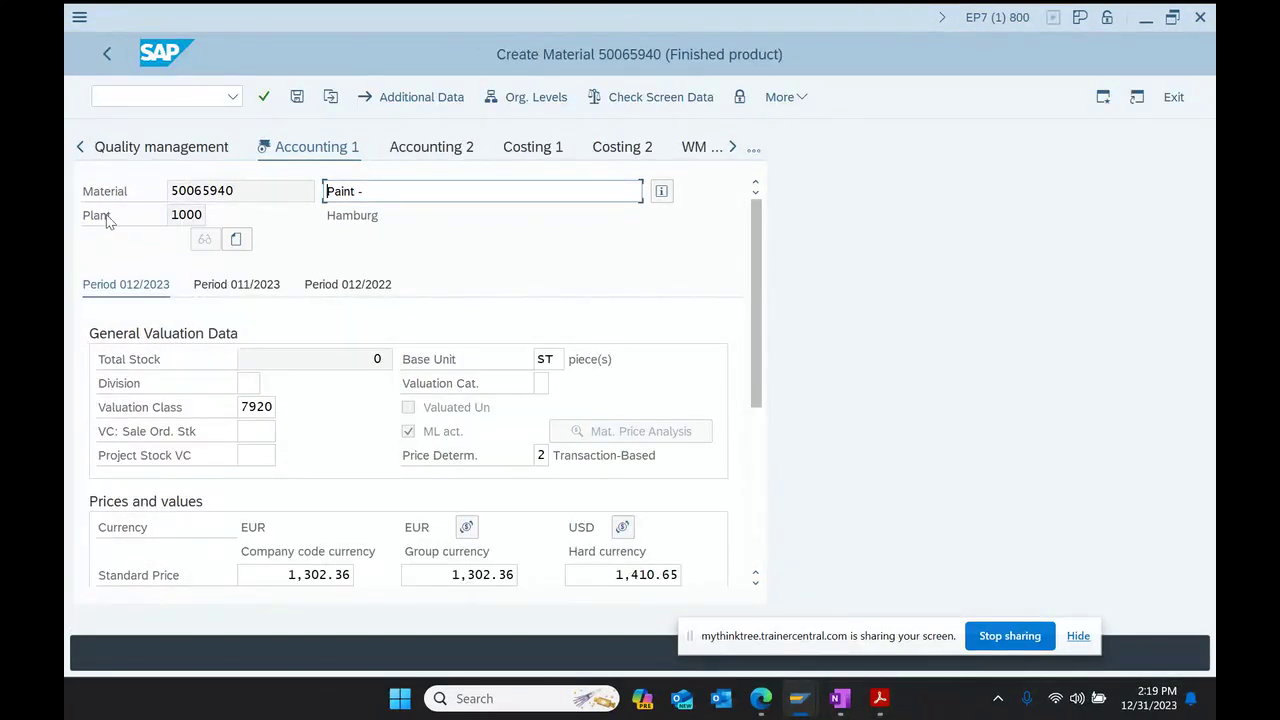
Step: Copy the new material number 50065940 from SAP and paste it after "Paint" on the Header item line in OneNote
drag(254, 190, 84, 192)
key(ctrl+c)
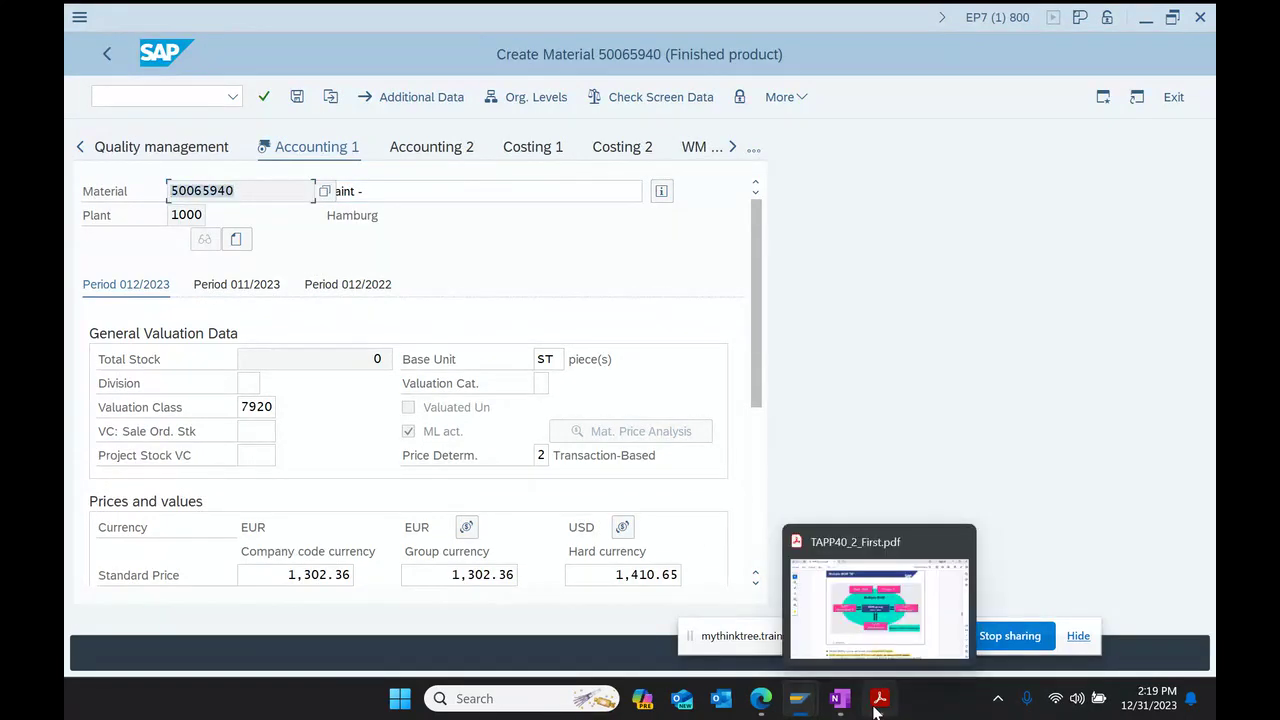
click(840, 698)
click(634, 327)
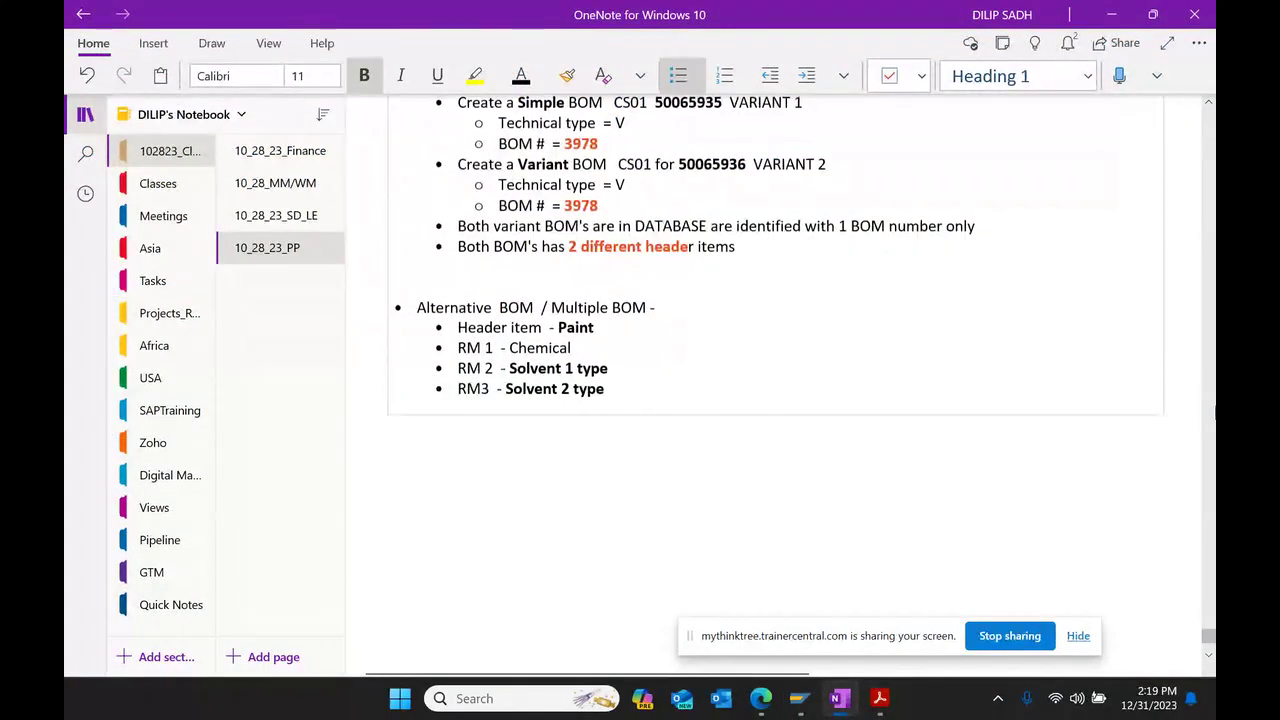
key(ctrl+v)
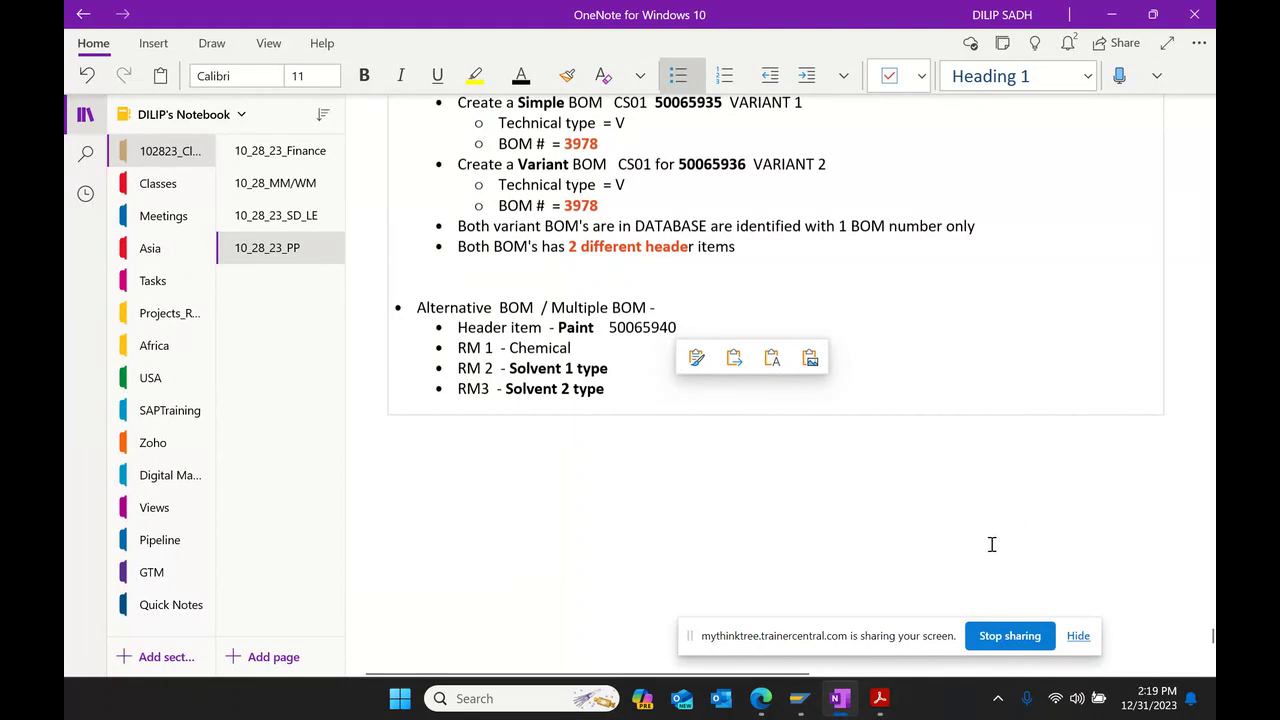
click(600, 445)
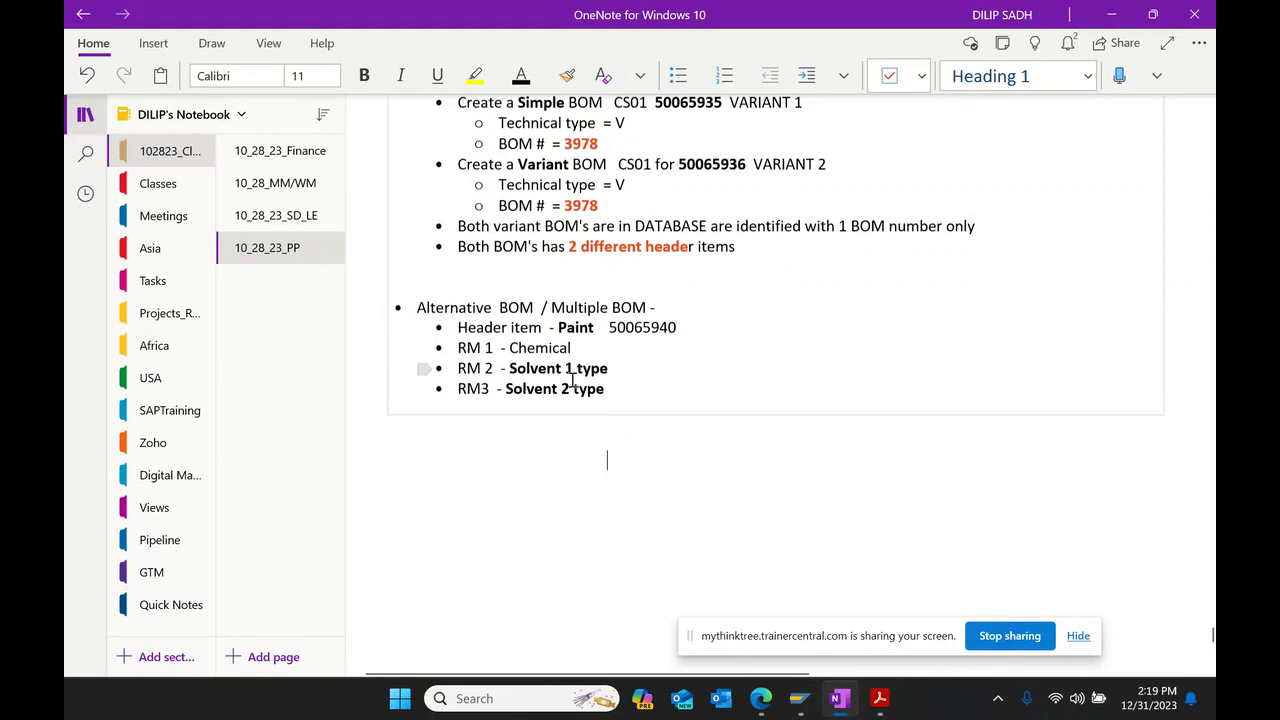
Step: Switch back to SAP and save the new Paint material
mouse_move(805, 705)
click(878, 590)
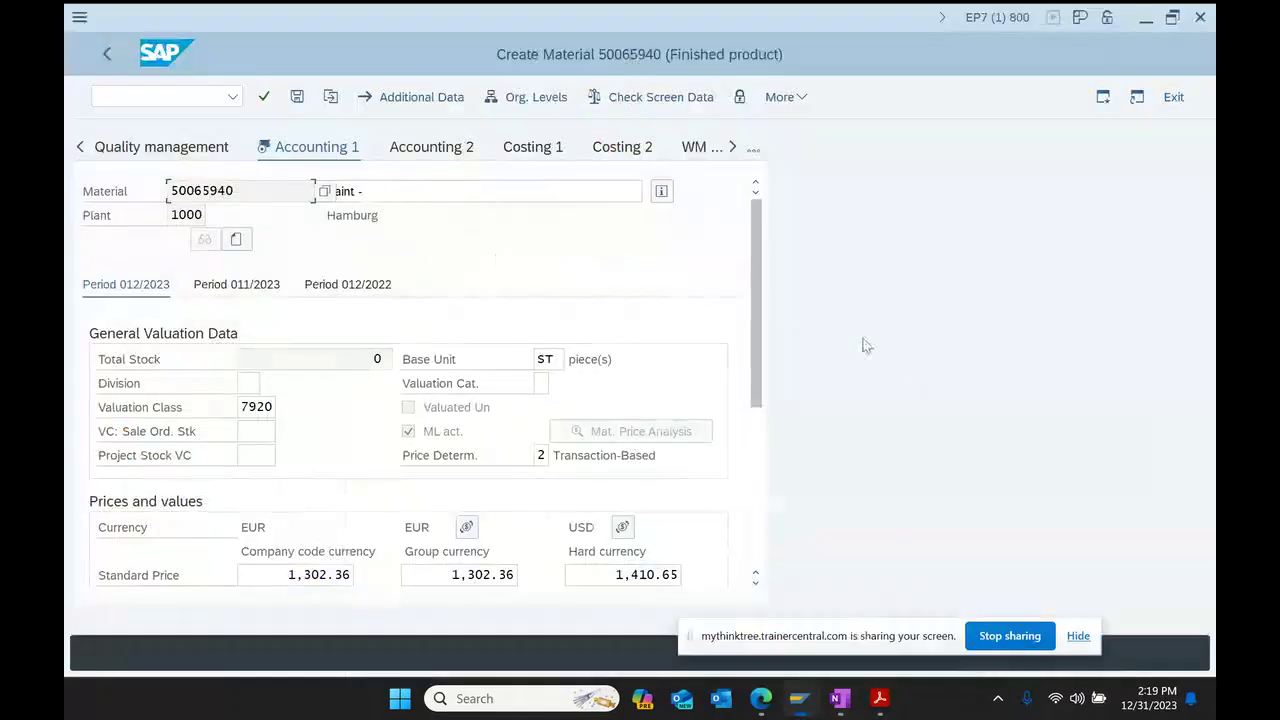
click(296, 97)
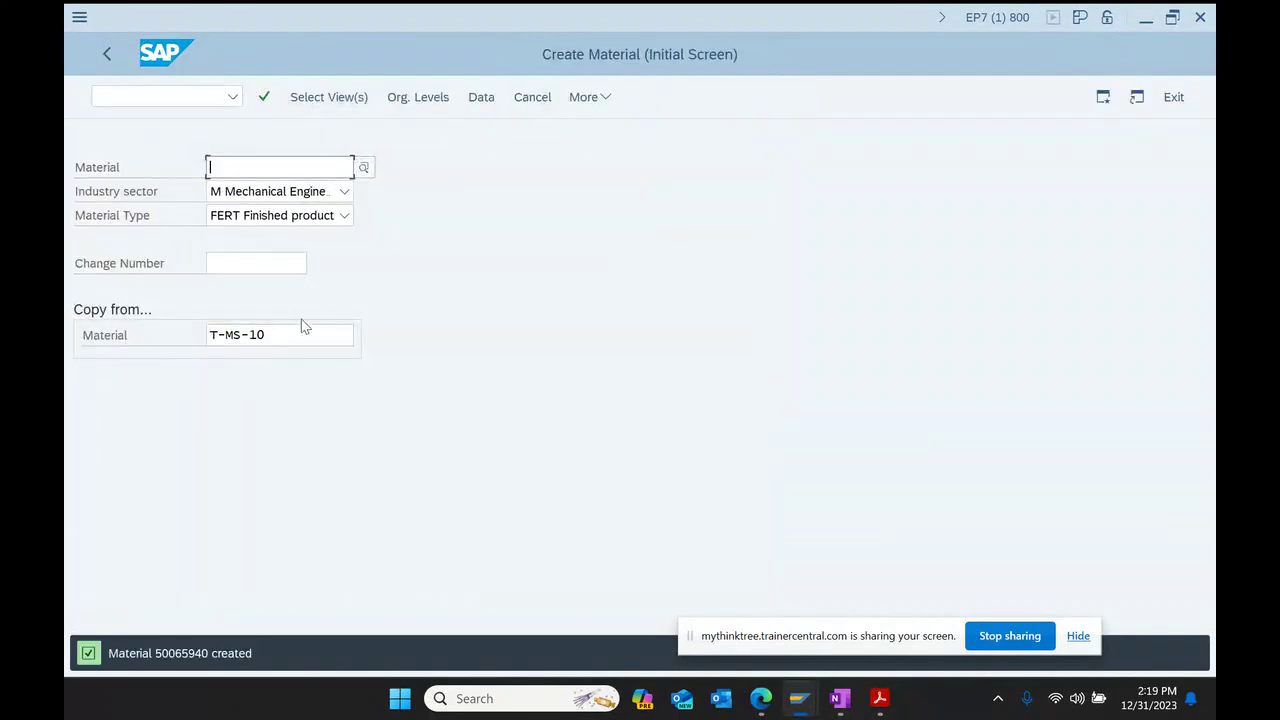
Step: Start another finished product copied from T-MS-10, accepting the preselected views and the organizational levels for plant 1000
key(Return)
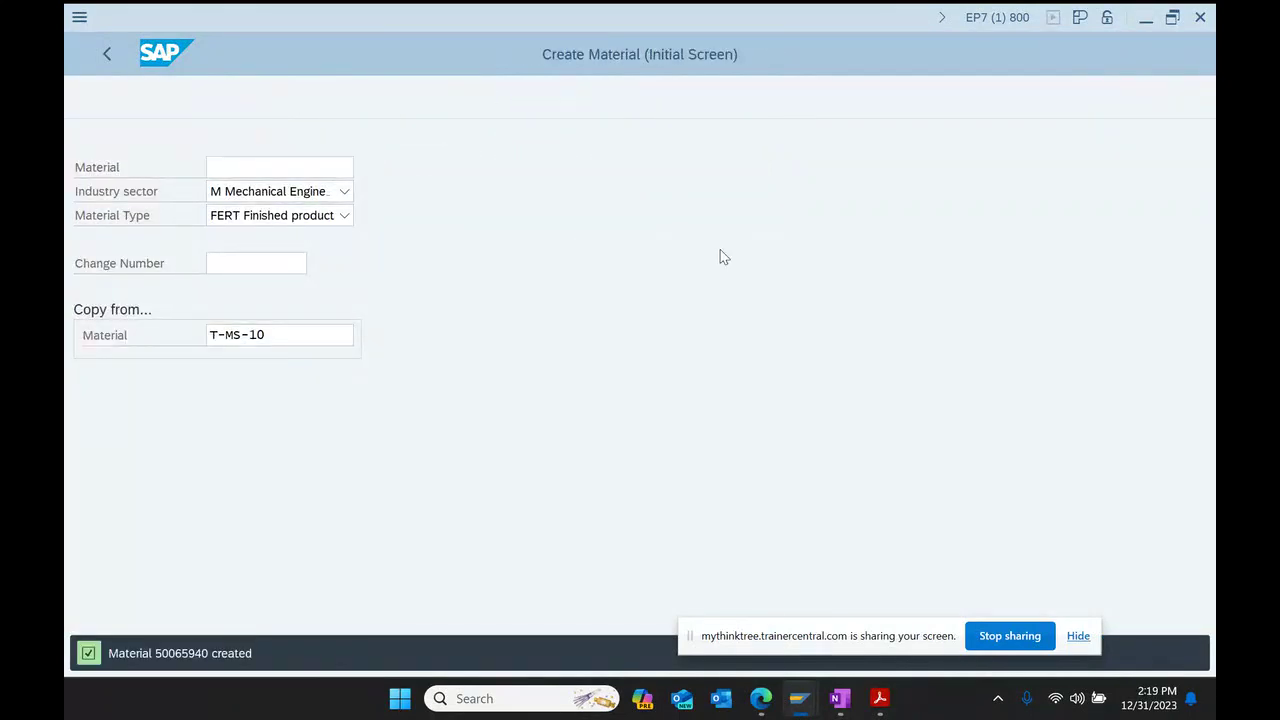
key(Return)
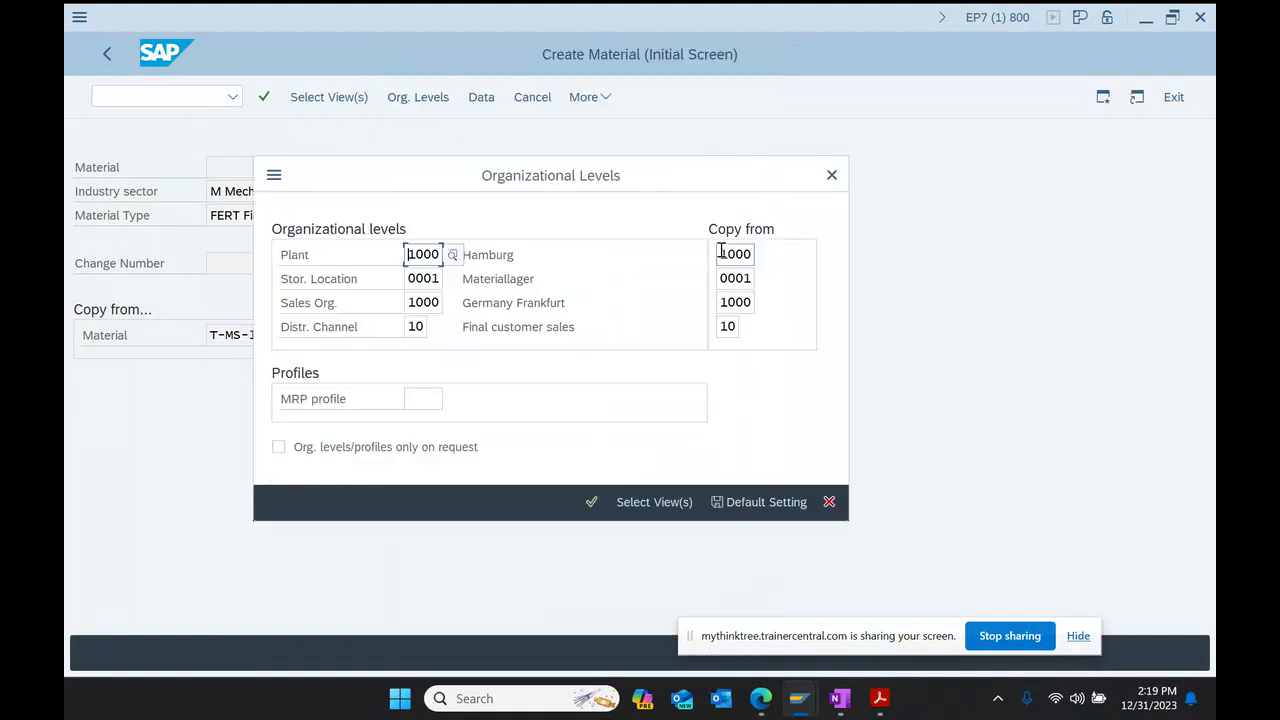
key(Return)
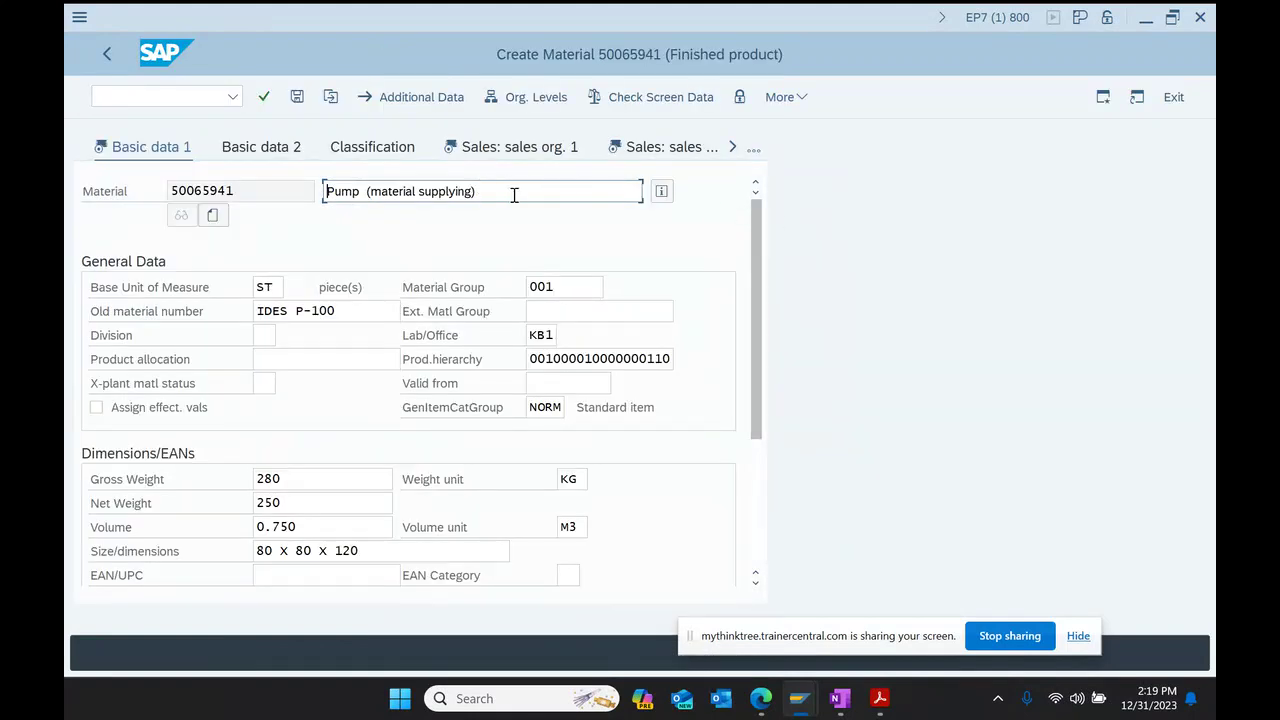
Step: Replace the new material's description with "Chemical" and continue past the basic data
drag(508, 194, 97, 235)
text(Che)
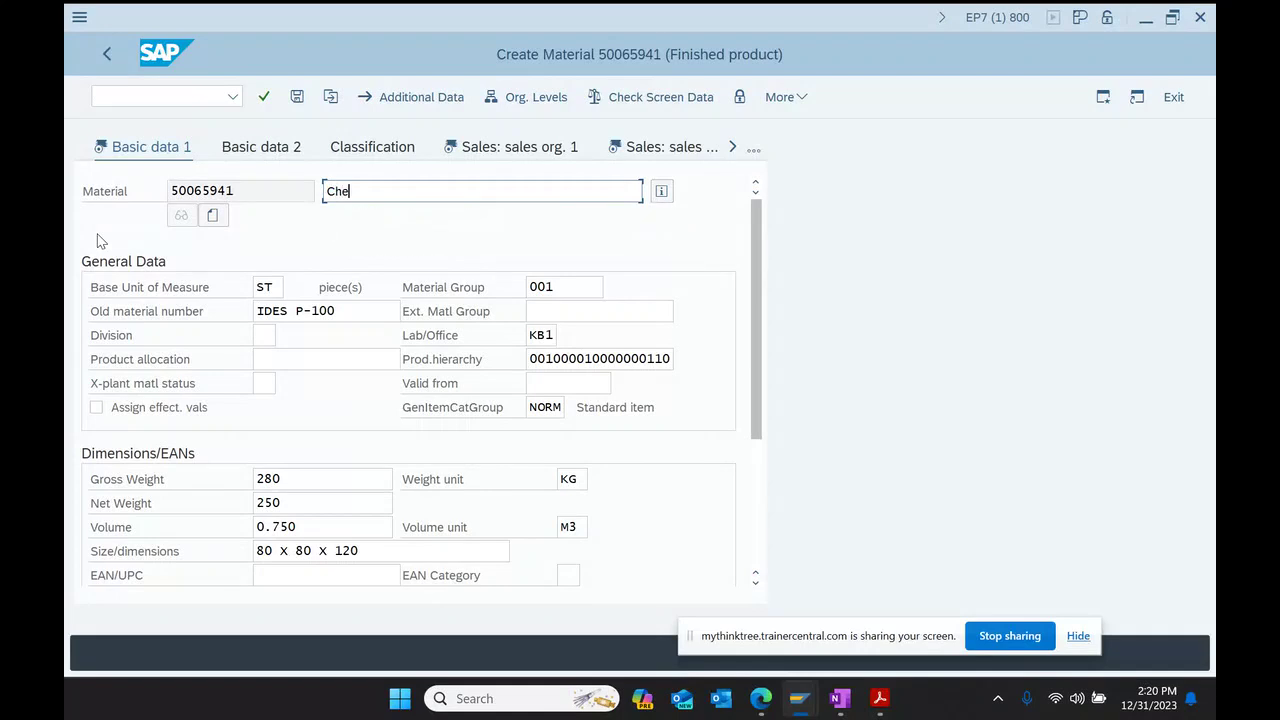
text(mocal)
key(Return)
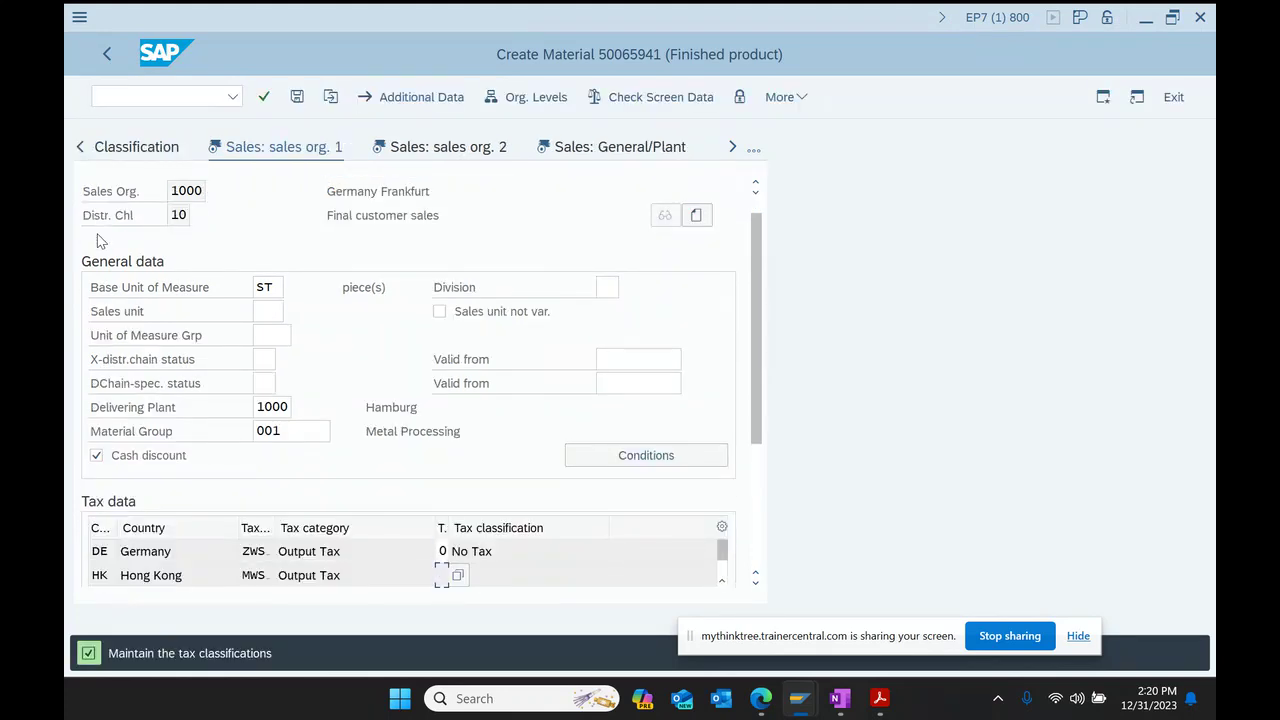
Step: Enter 0 as the Hong Kong output tax classification and accept the copied sales views of the Chemical material
text(0)
key(Return)
key(Return)
key(Return)
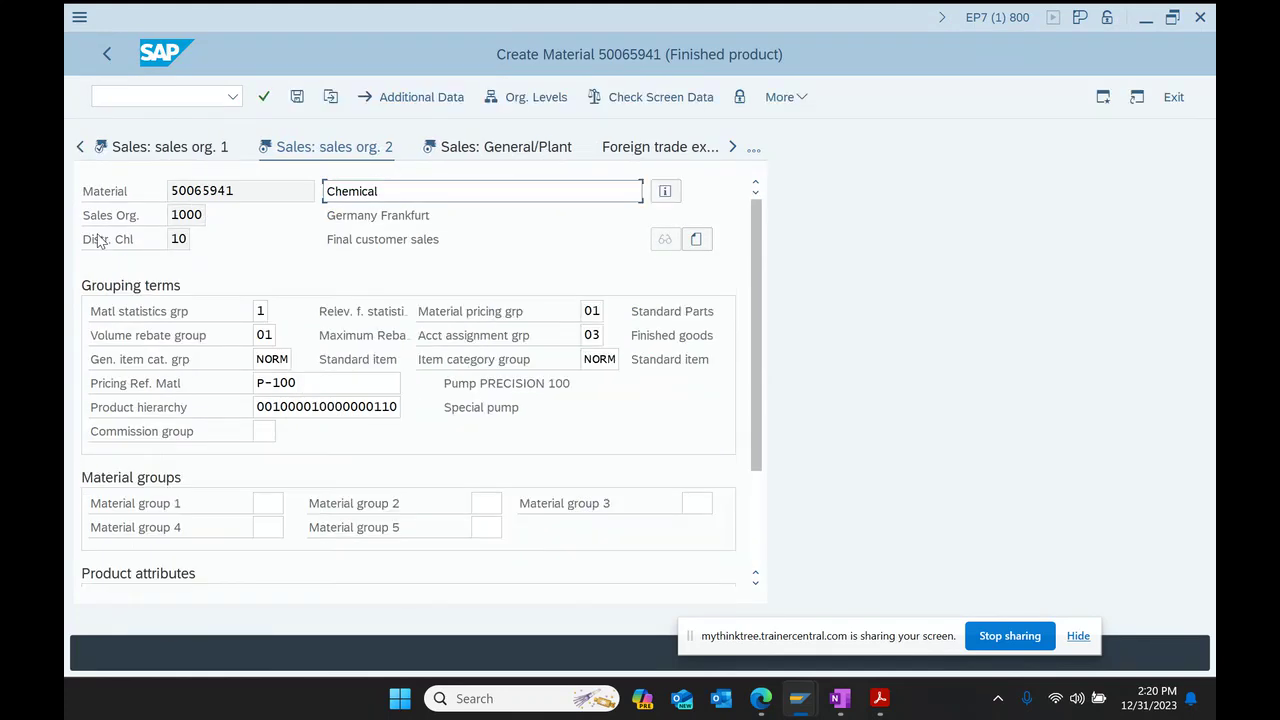
key(Return)
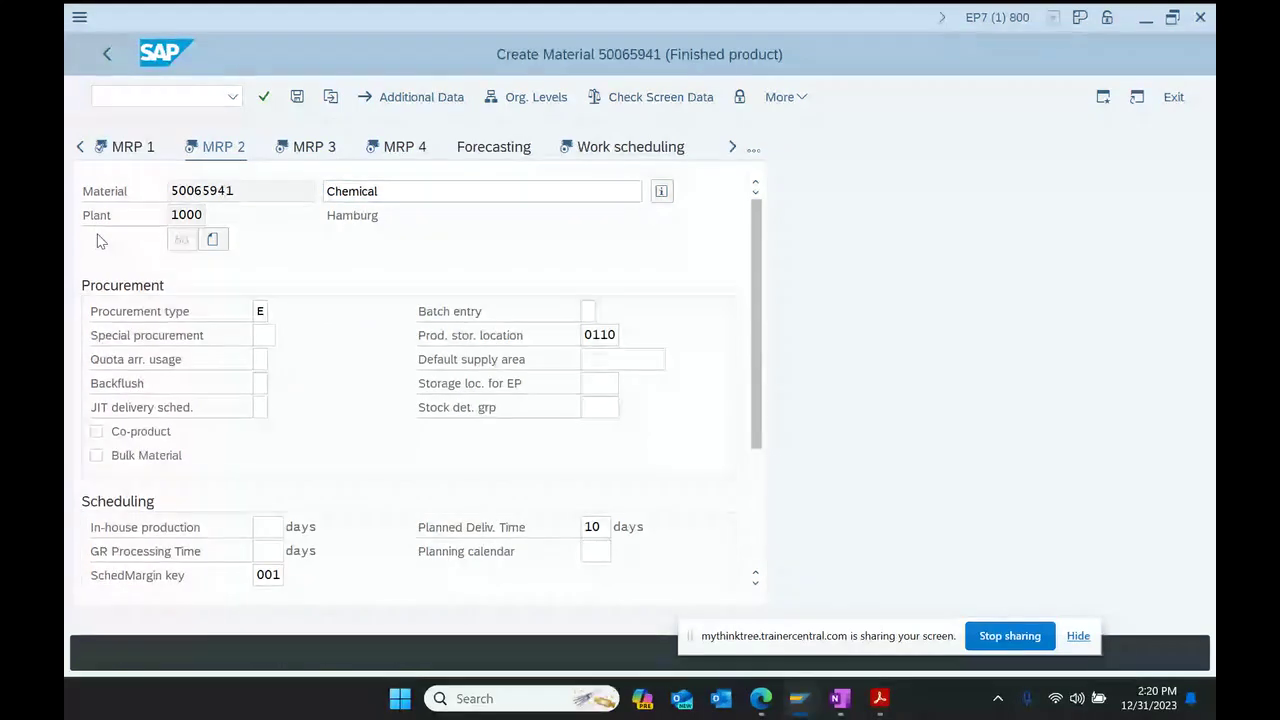
Step: Accept the copied MRP, work scheduling and plant data views of the Chemical material, advancing to Accounting 1
key(Return)
key(Return)
key(Return)
key(Return)
key(Return)
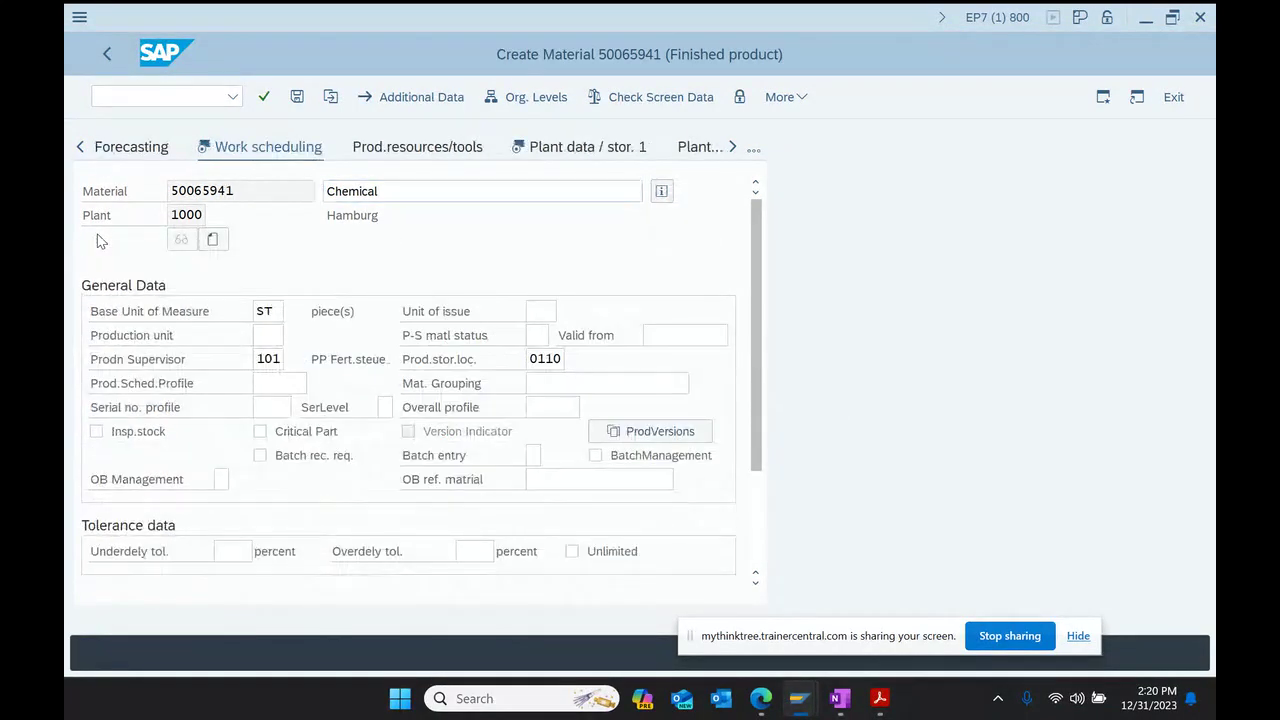
key(Return)
key(Return)
key(Return)
key(Return)
key(Return)
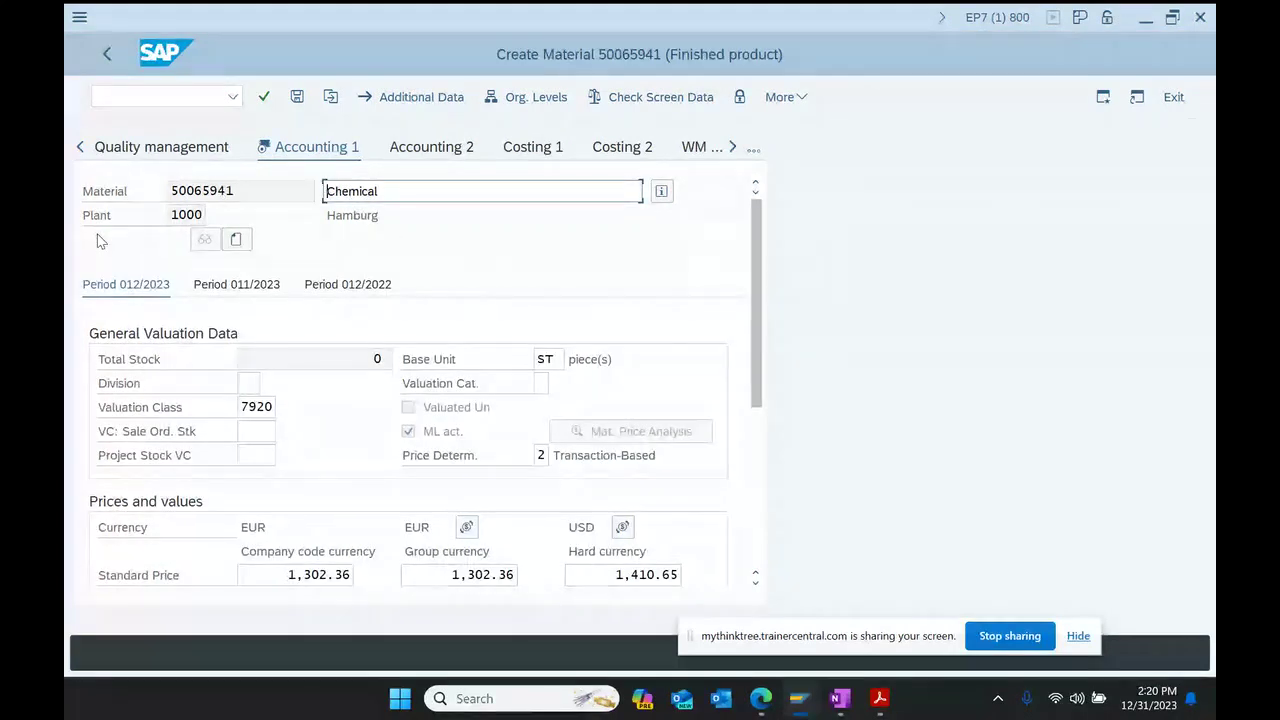
Step: Copy the new material number 50065941 and save the Chemical material
drag(246, 189, 125, 206)
key(ctrl+c)
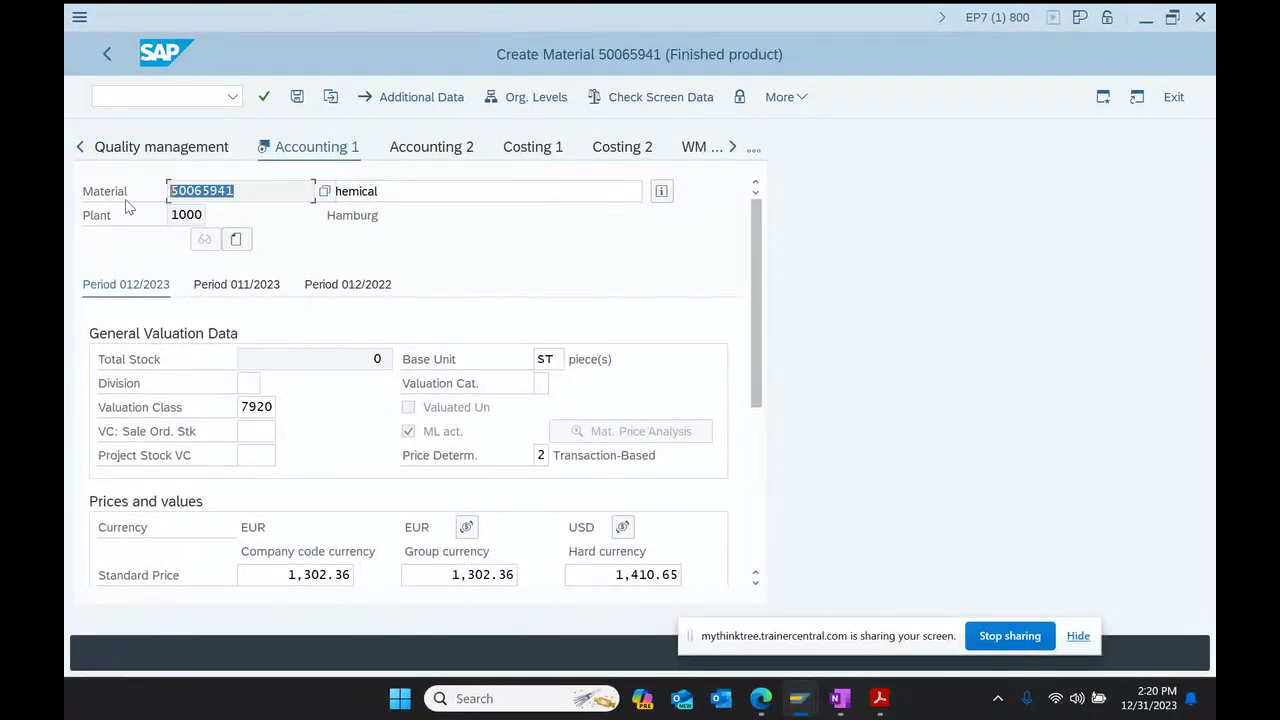
click(127, 206)
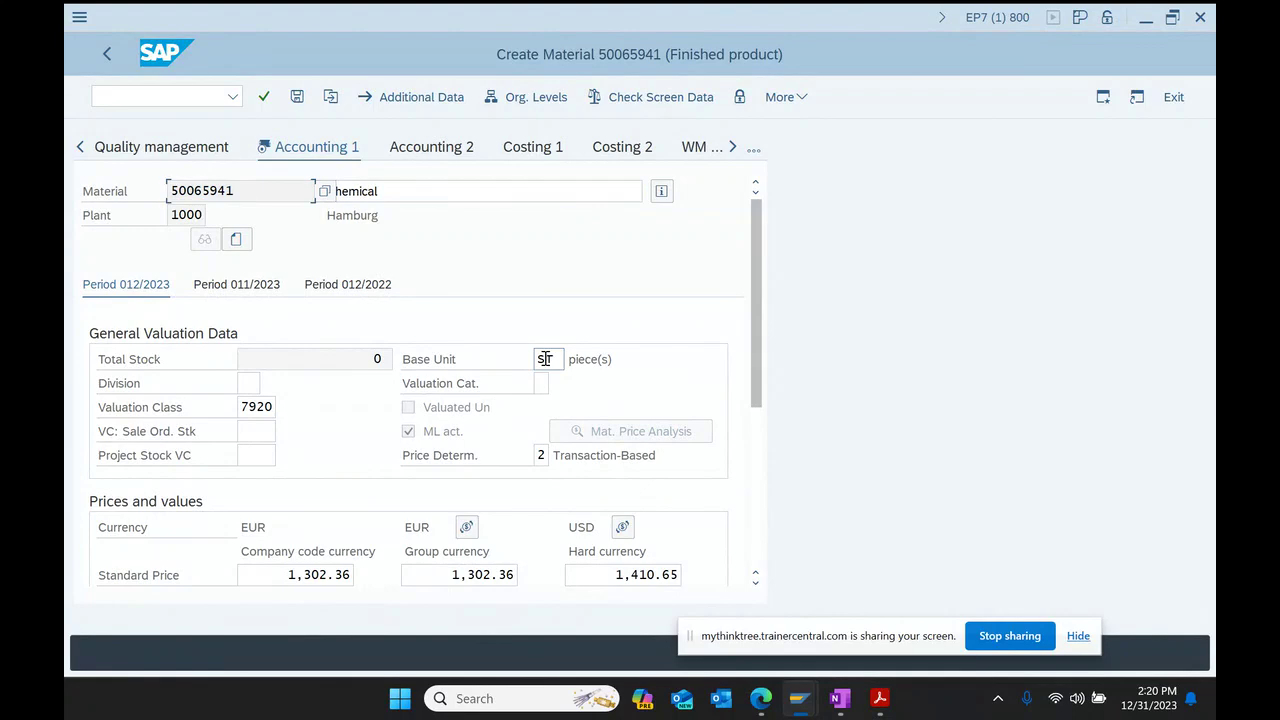
key(Return)
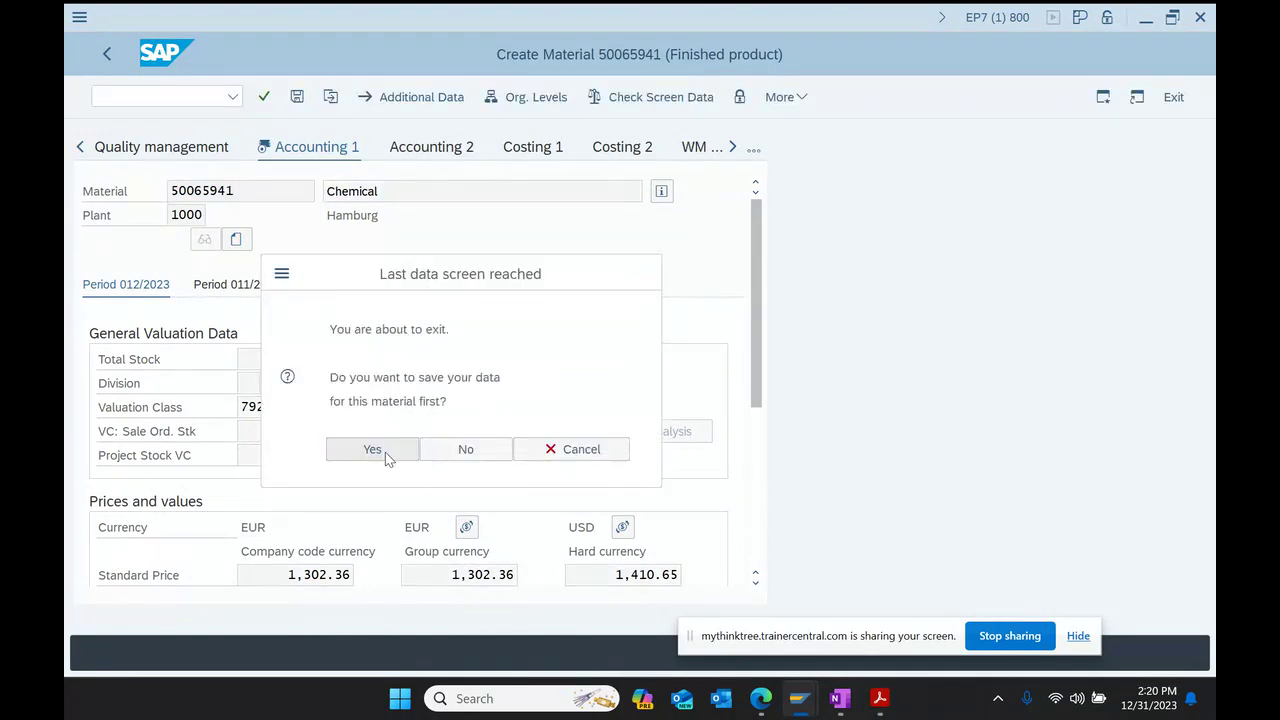
click(385, 452)
Step: Switch to OneNote and paste 50065941 after "Chemical" on the RM 1 line
click(842, 699)
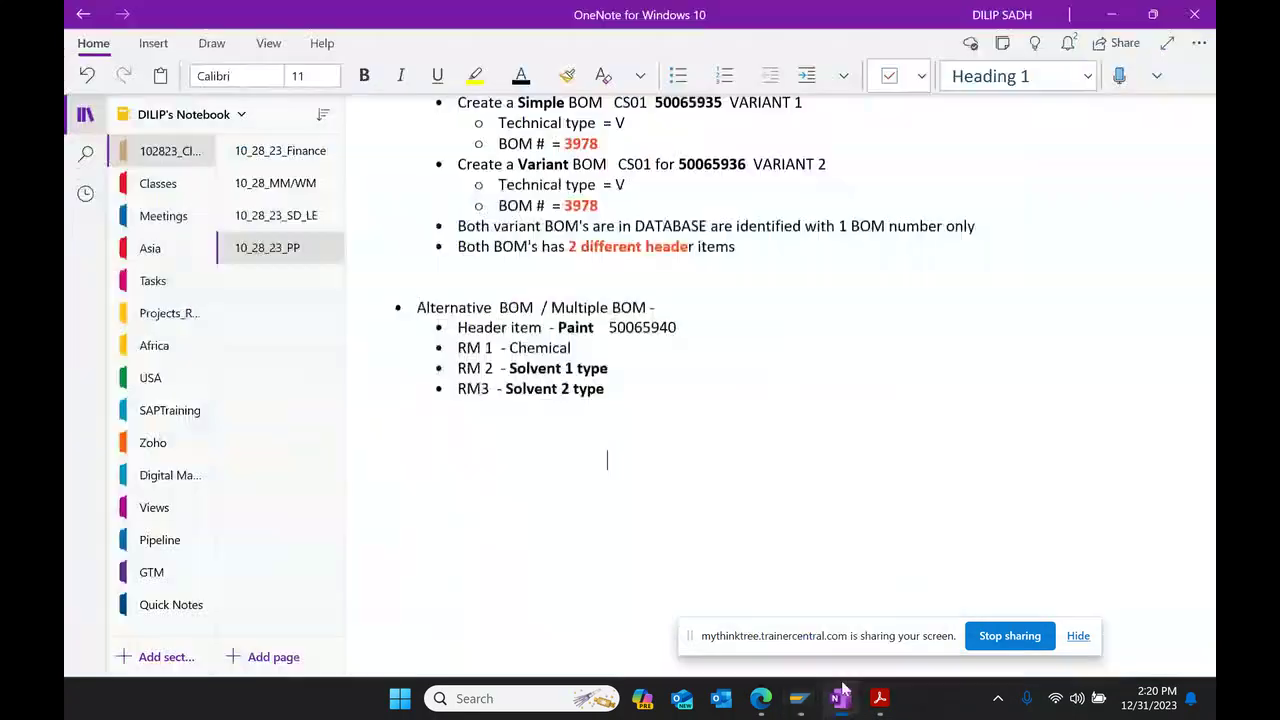
click(727, 347)
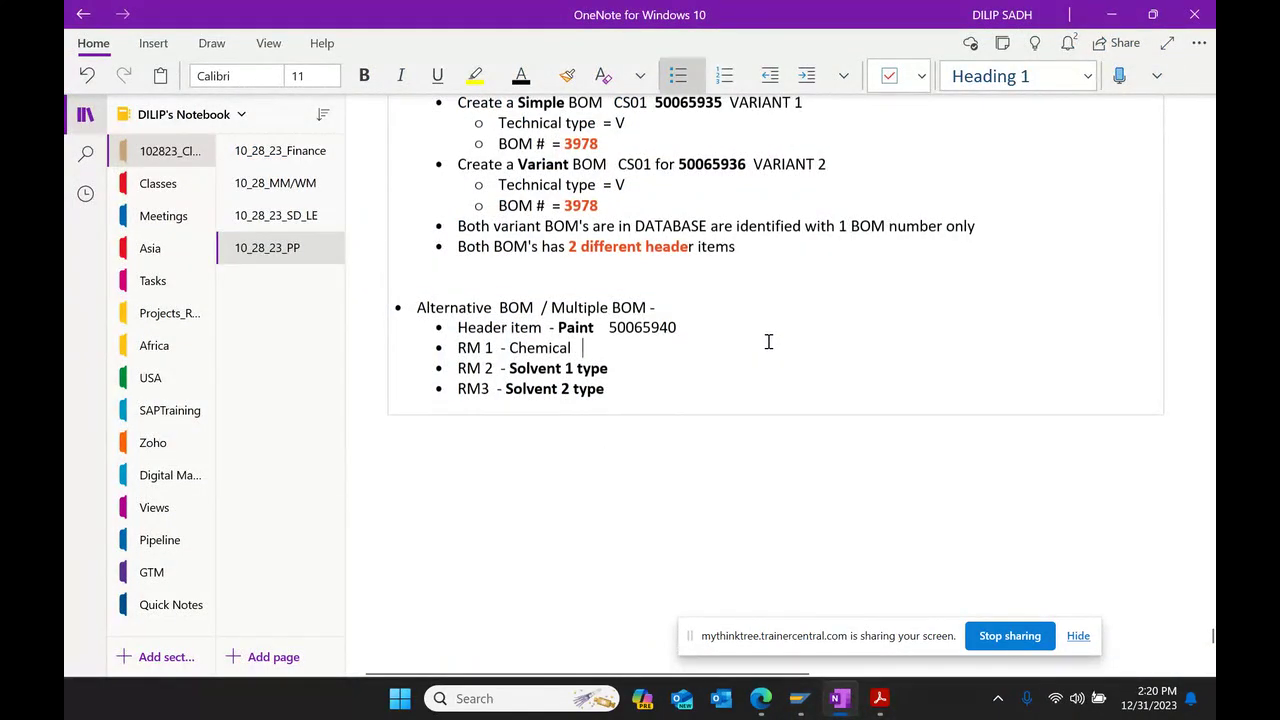
key(ctrl+v)
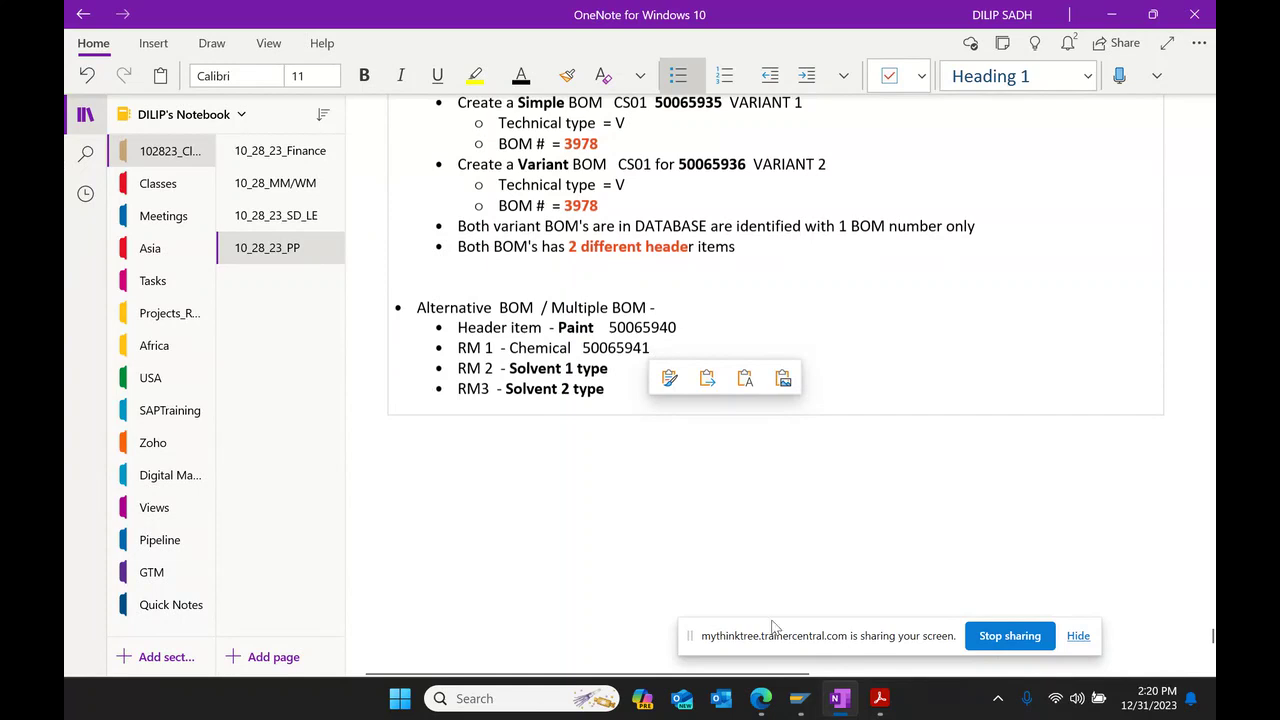
Step: Switch back to SAP and start a further finished product copied from T-MS-10, accepting the preselected views and organizational levels
mouse_move(798, 698)
click(858, 617)
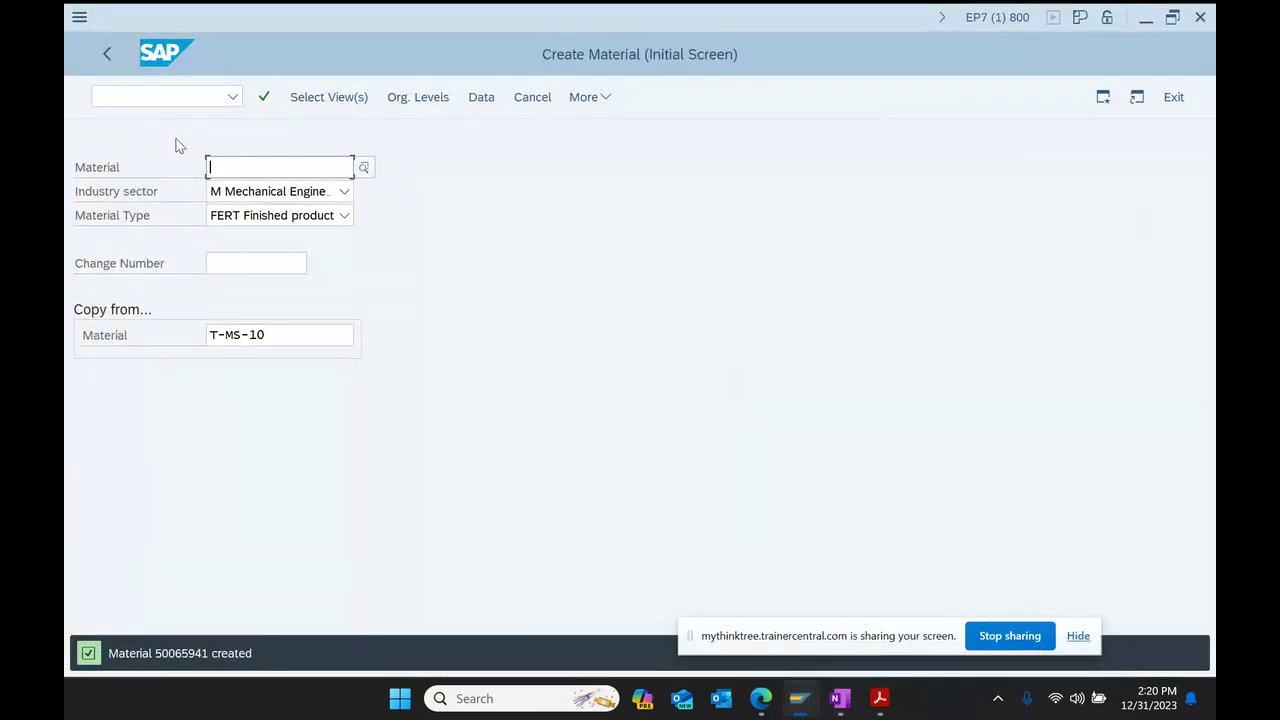
key(Return)
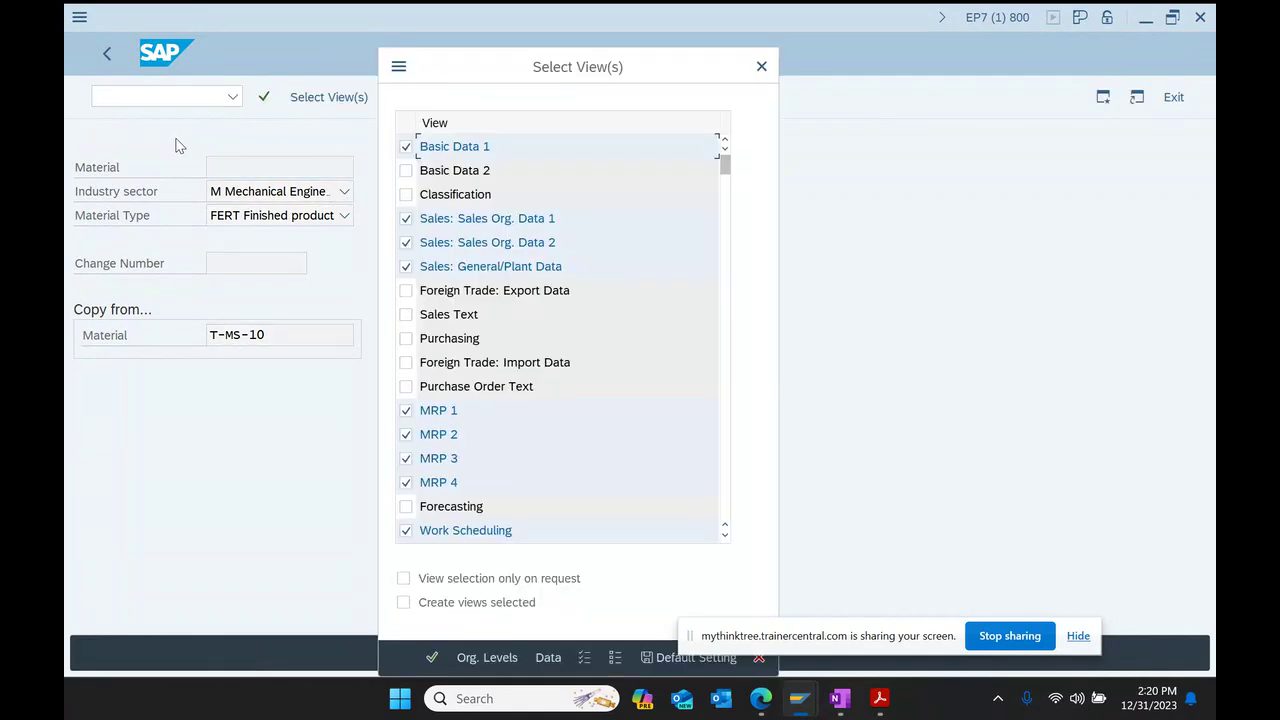
key(Return)
key(Return)
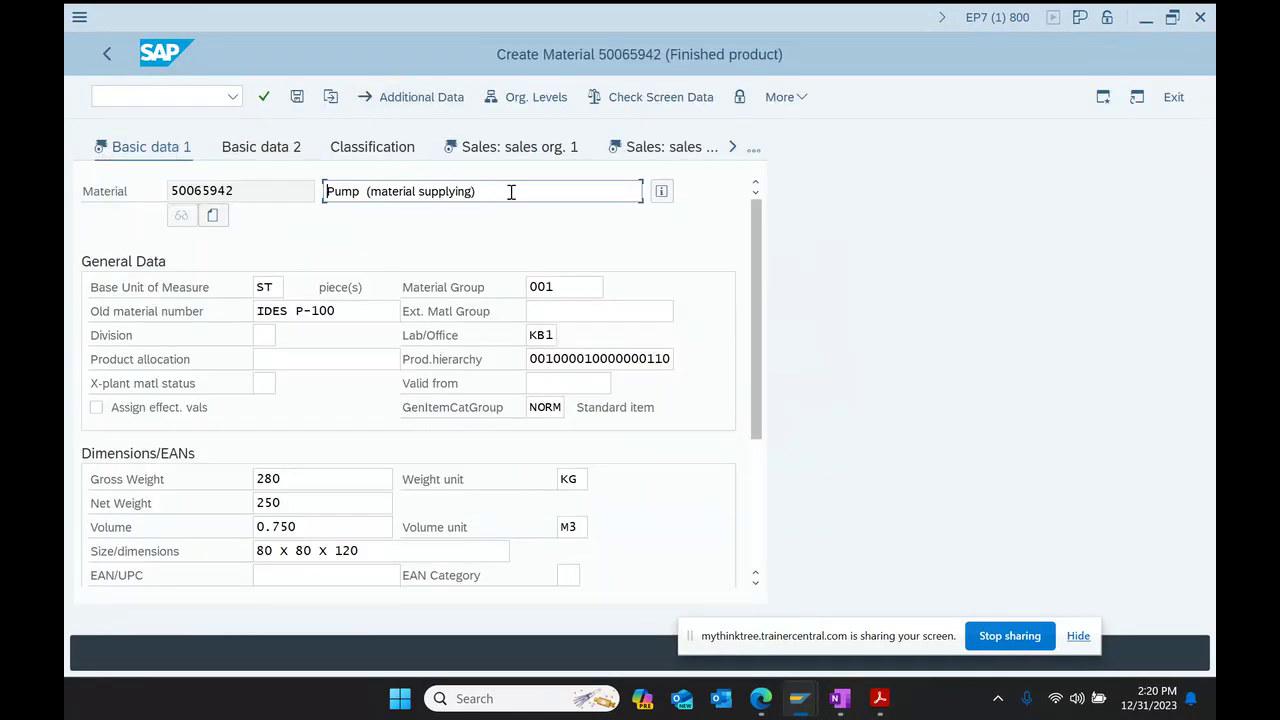
Step: Replace the new material's description with "Solvant type 1" and continue past the basic data
drag(503, 191, 116, 229)
text(Sol)
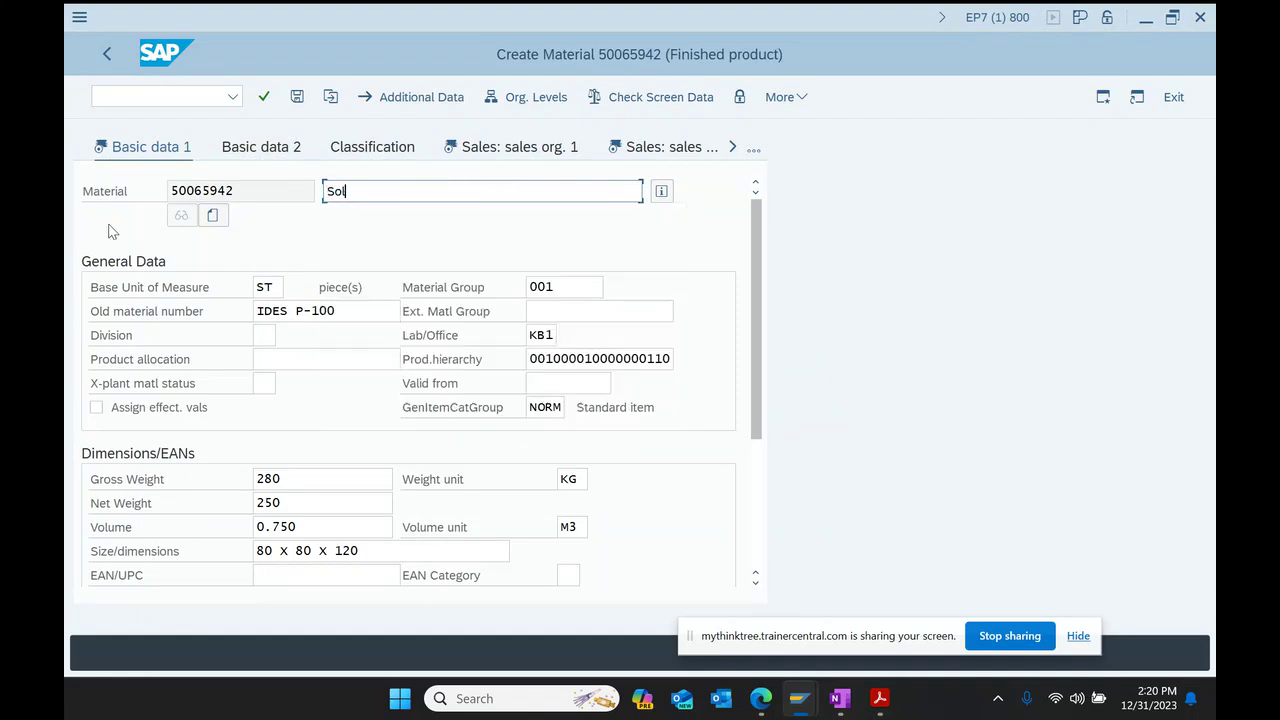
text(vant type 1)
key(Return)
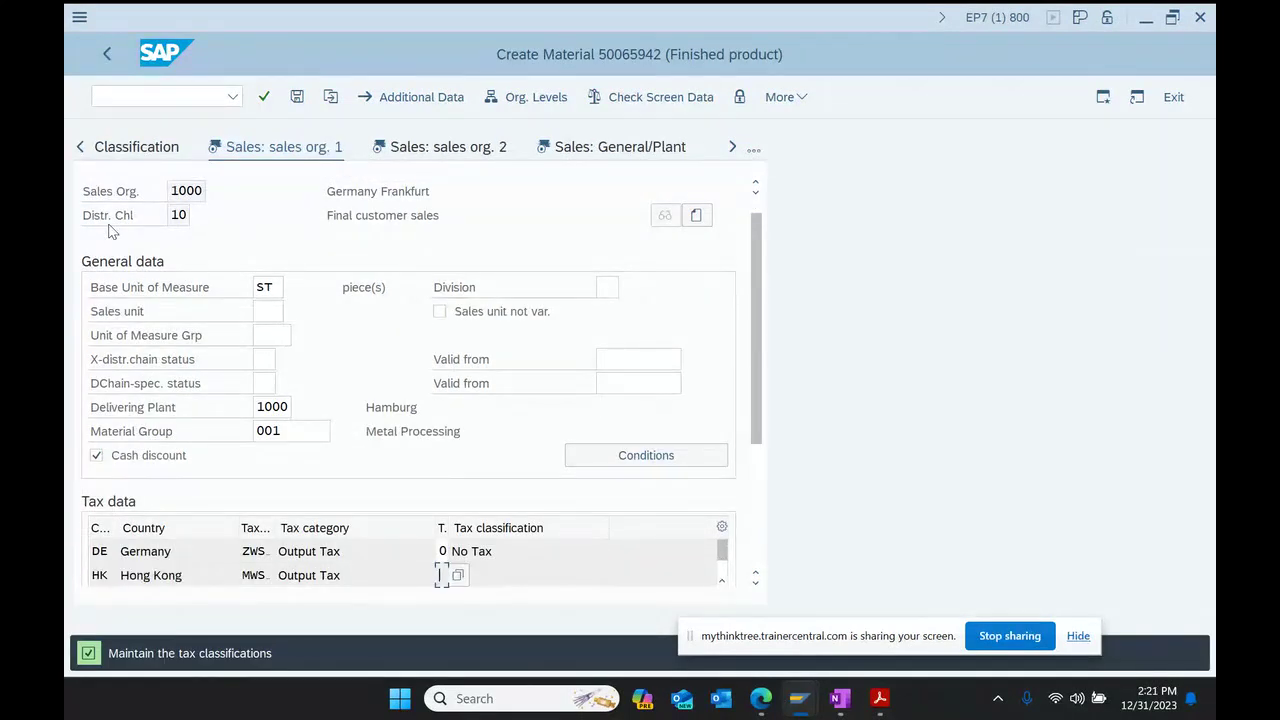
Step: Accept the copied sales, MRP, work scheduling and plant data views of the Solvant type 1 material, advancing to Accounting 1
key(Return)
key(Return)
key(Return)
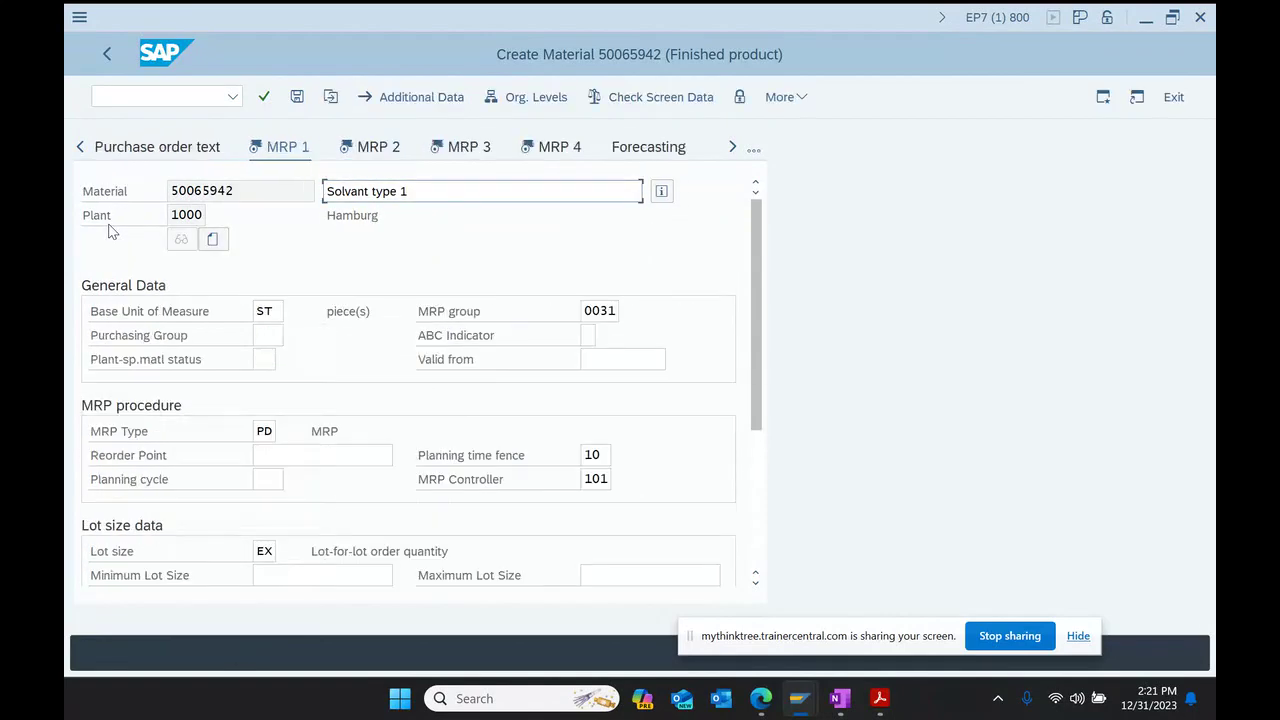
key(Return)
key(Return)
key(Return)
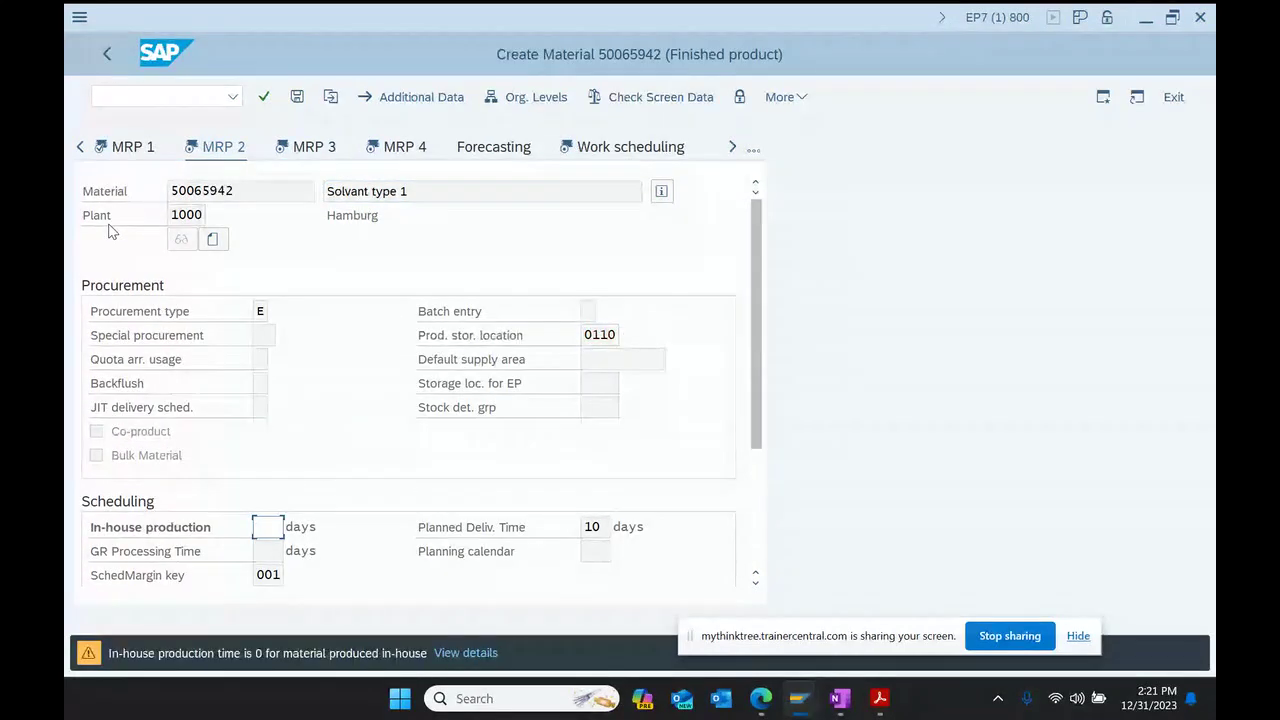
key(Return)
key(Return)
key(Return)
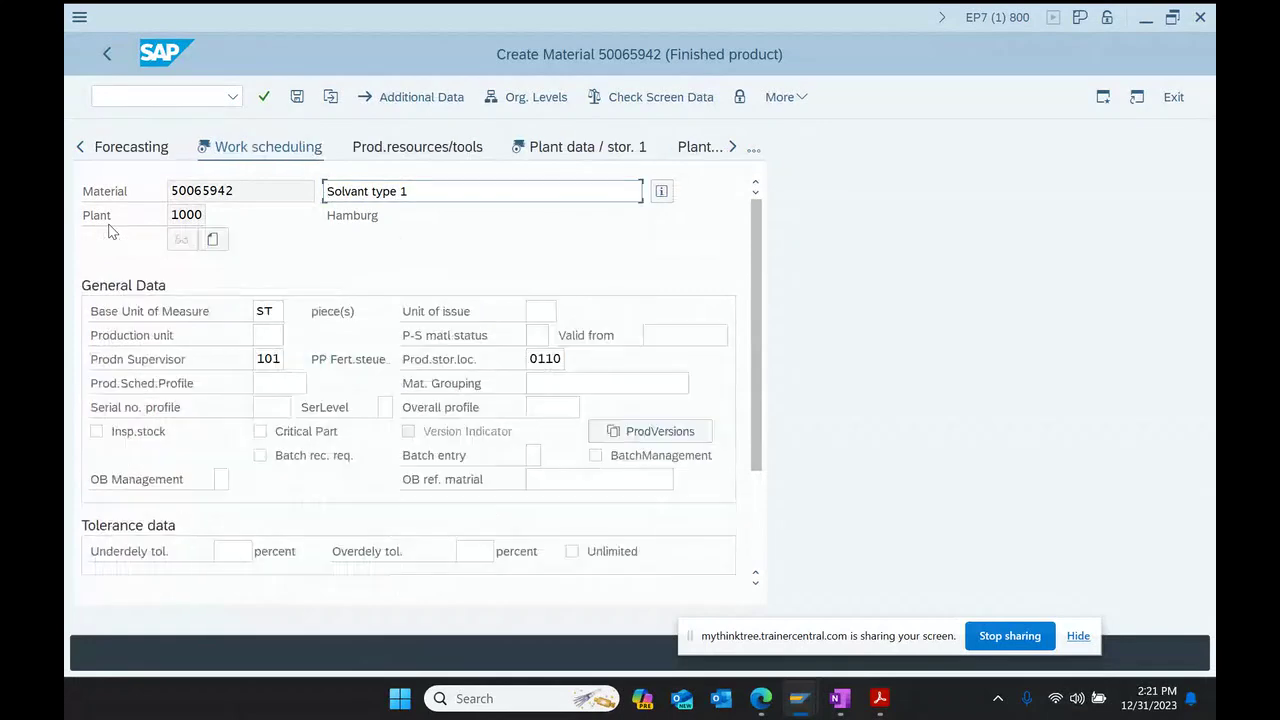
key(Return)
key(Return)
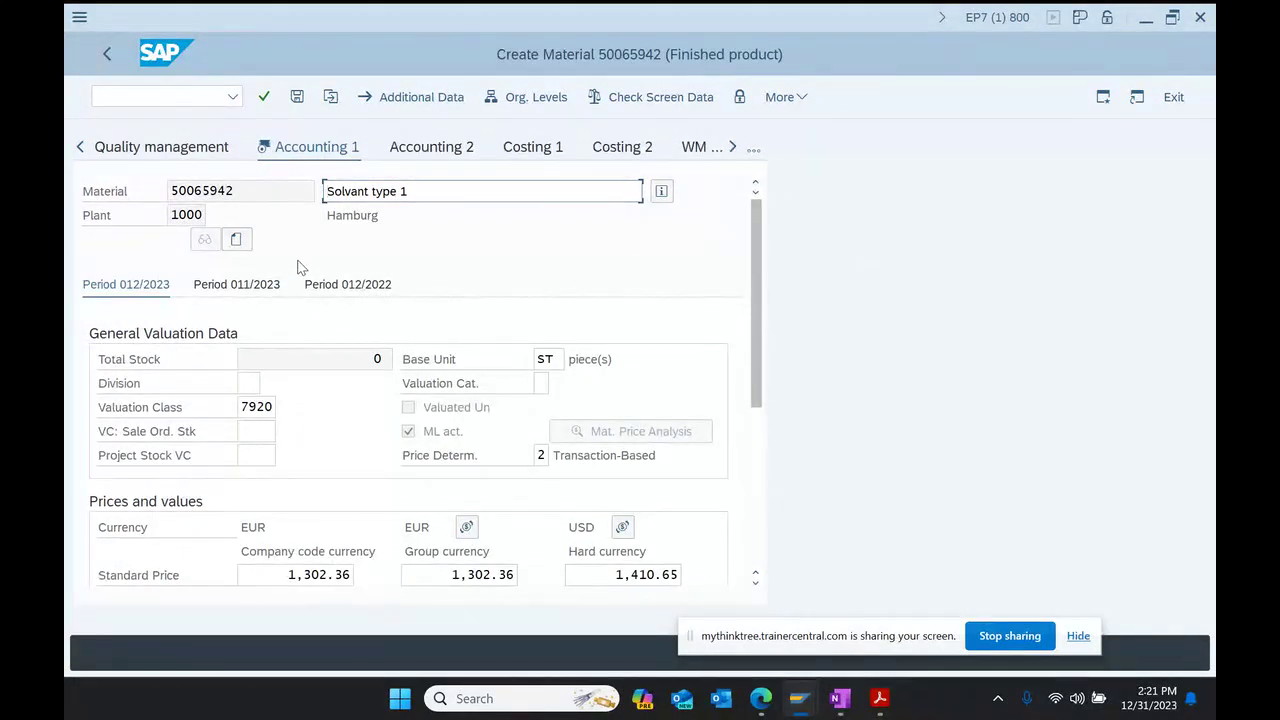
Step: Copy the new material number 50065942 and save the Solvant type 1 material
drag(253, 194, 100, 196)
key(ctrl+c)
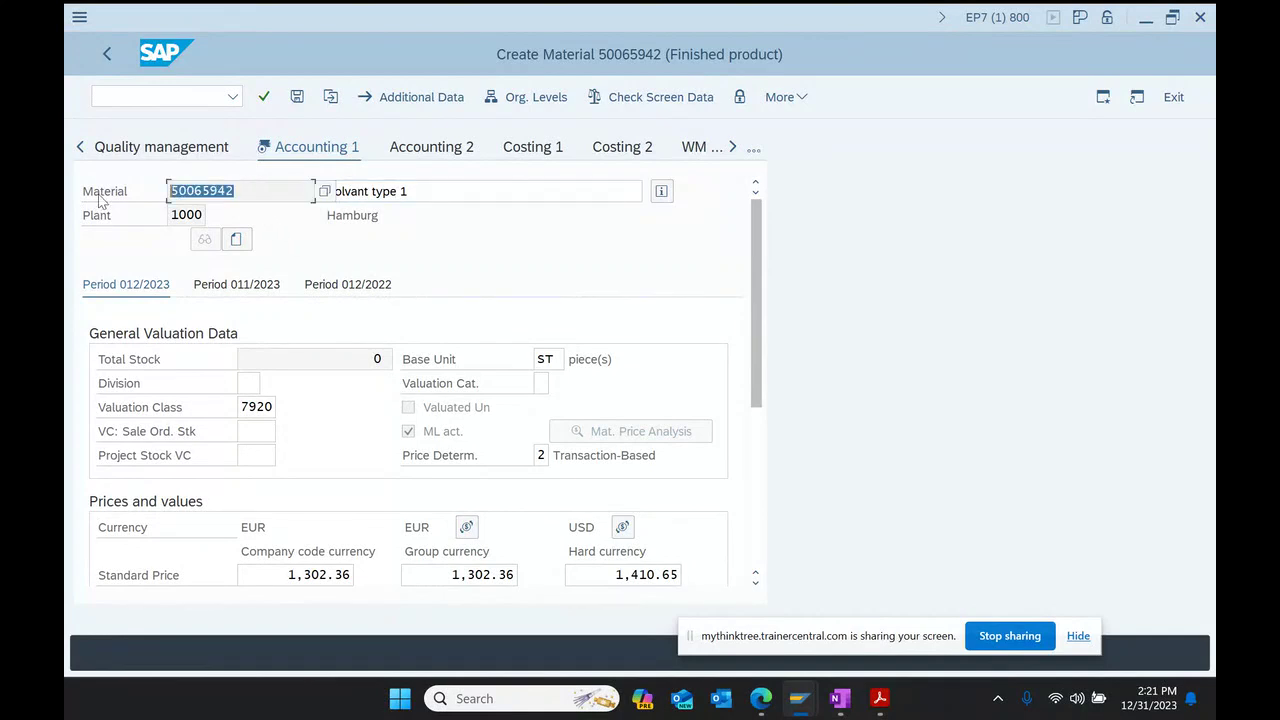
click(297, 96)
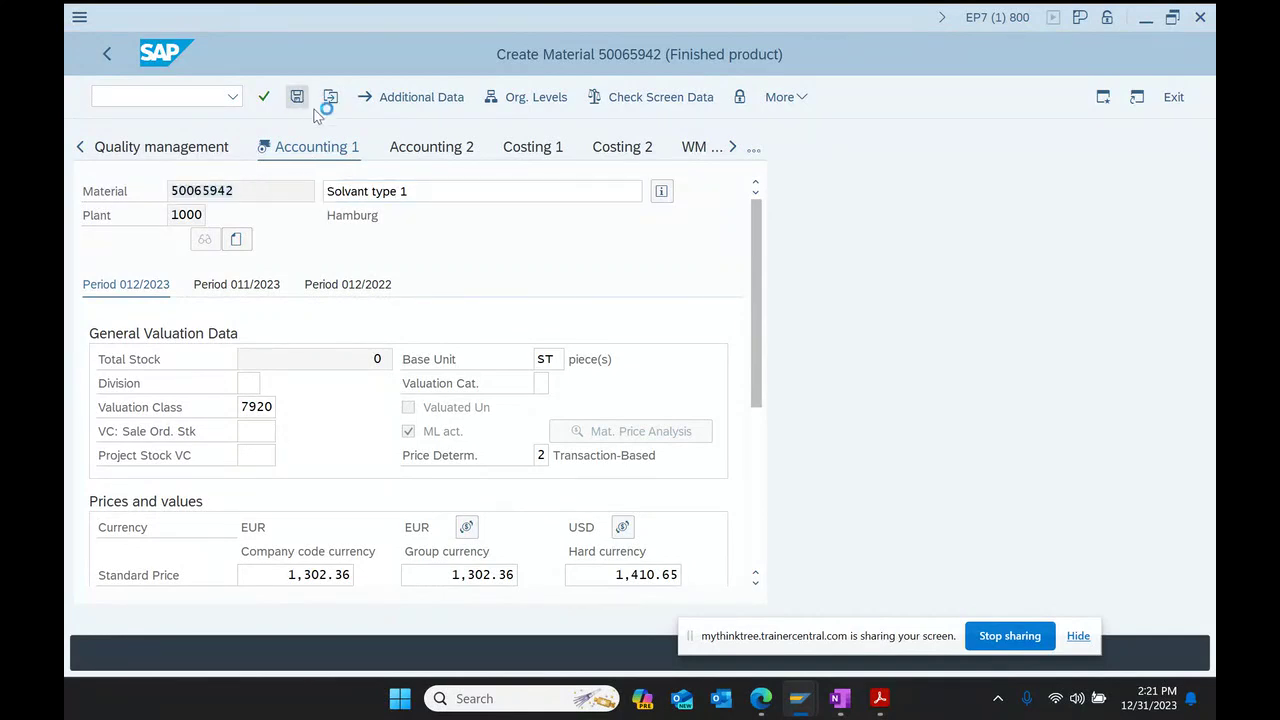
Step: Switch to OneNote and paste 50065942 after "Solvent 1 type" on the RM 2 line
click(842, 700)
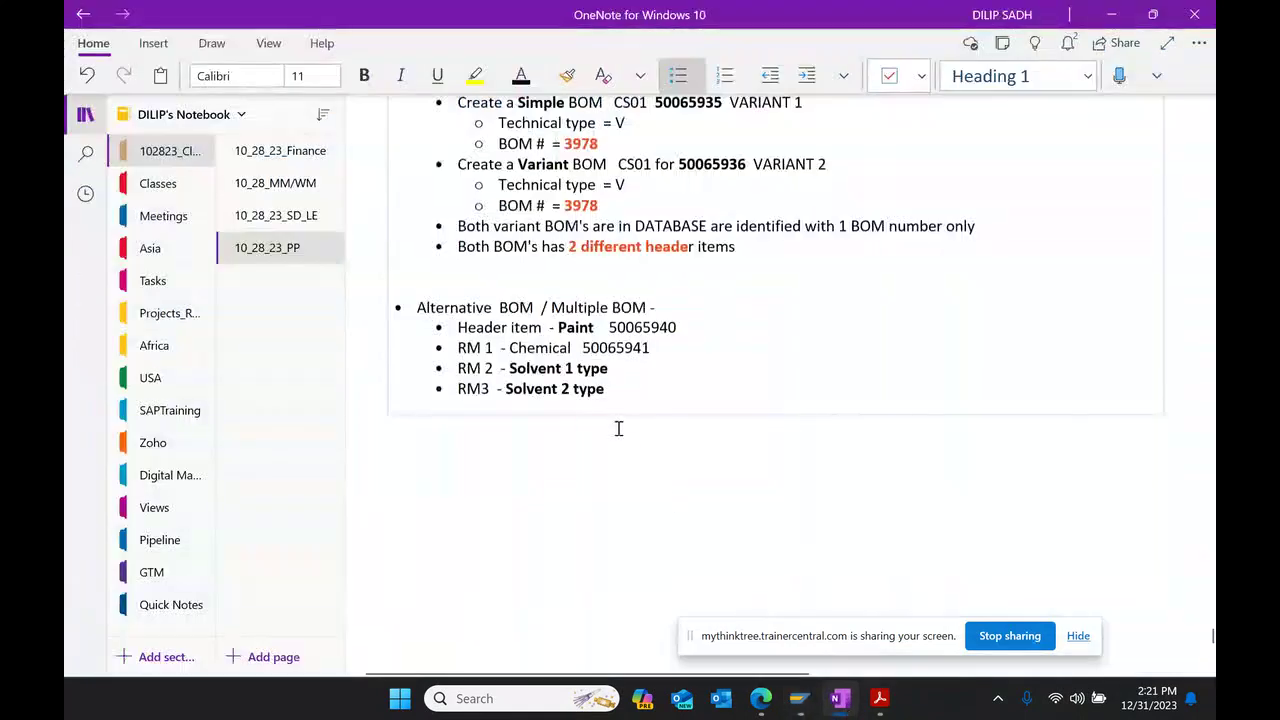
click(666, 372)
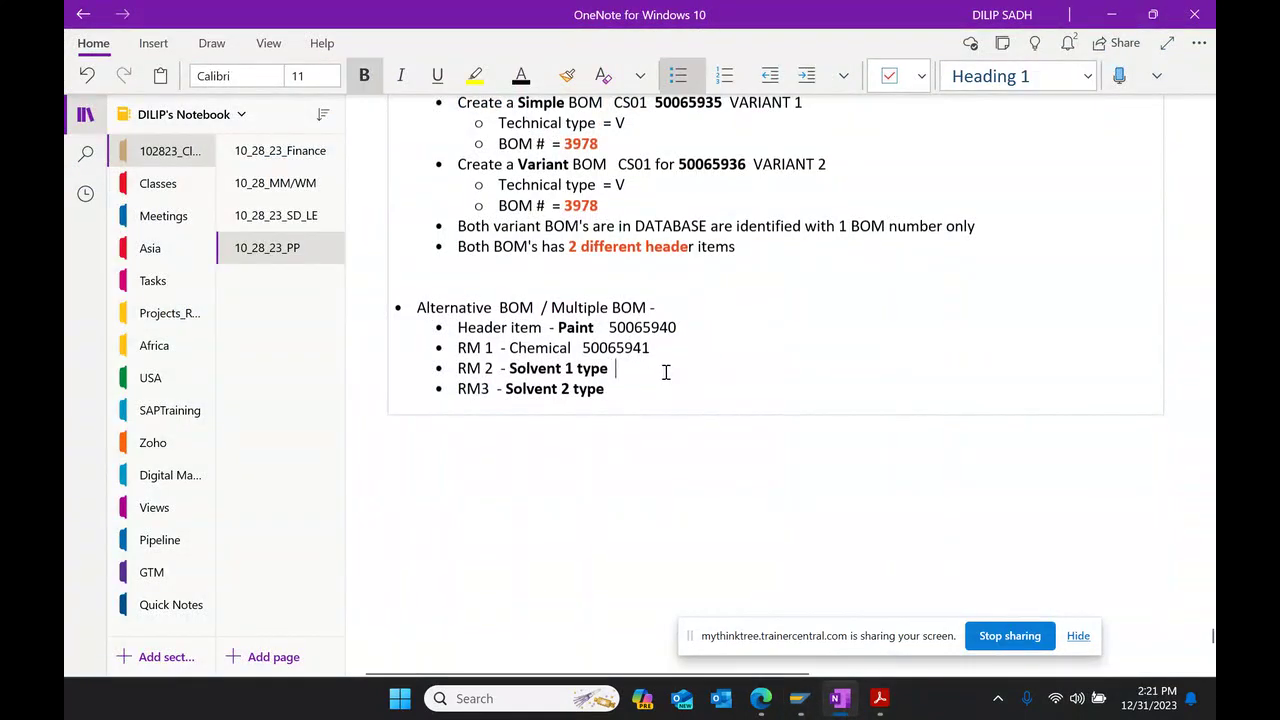
key(ctrl+v)
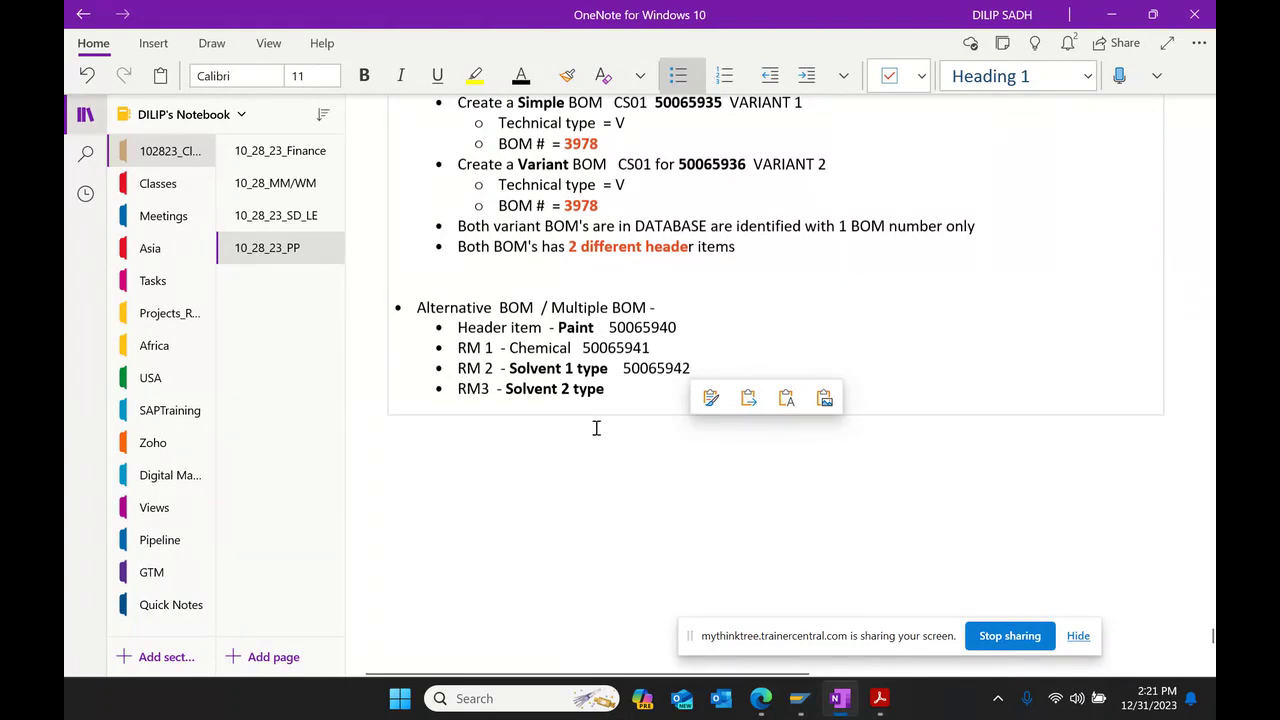
Step: Return to SAP and start one more finished product copied from T-MS-10 with the preselected views and organizational levels
mouse_move(797, 695)
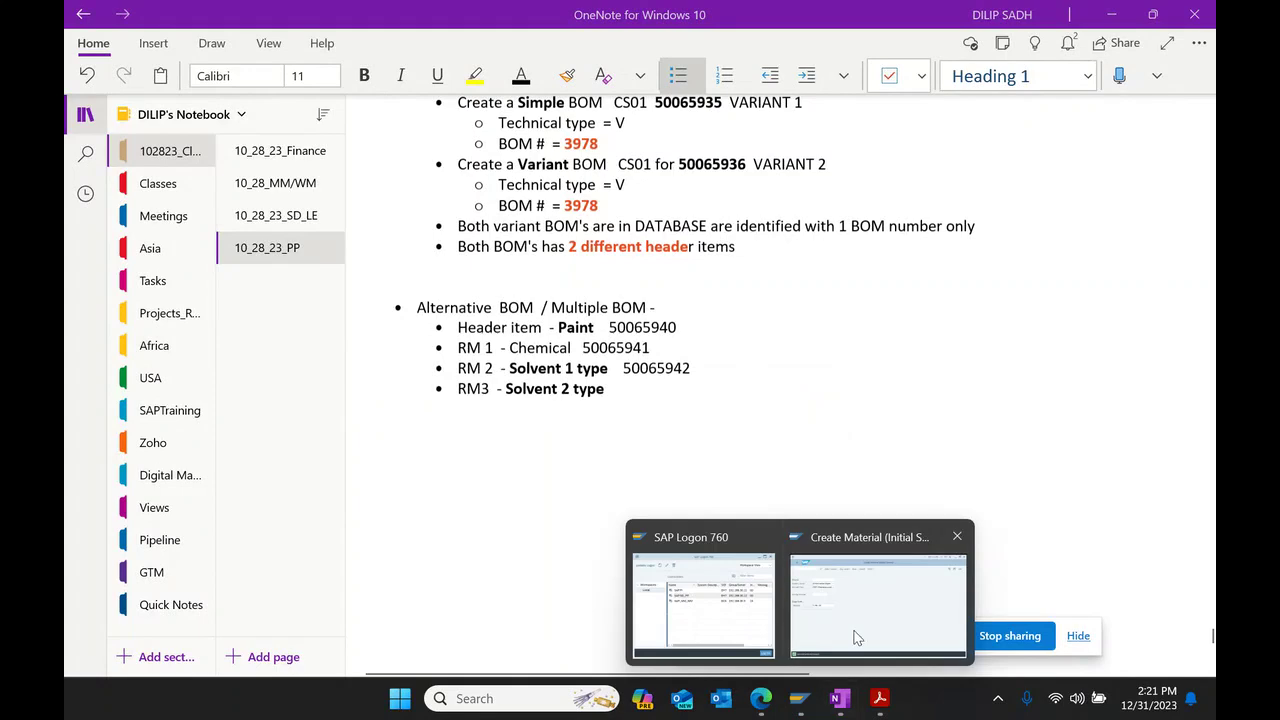
click(862, 645)
key(Return)
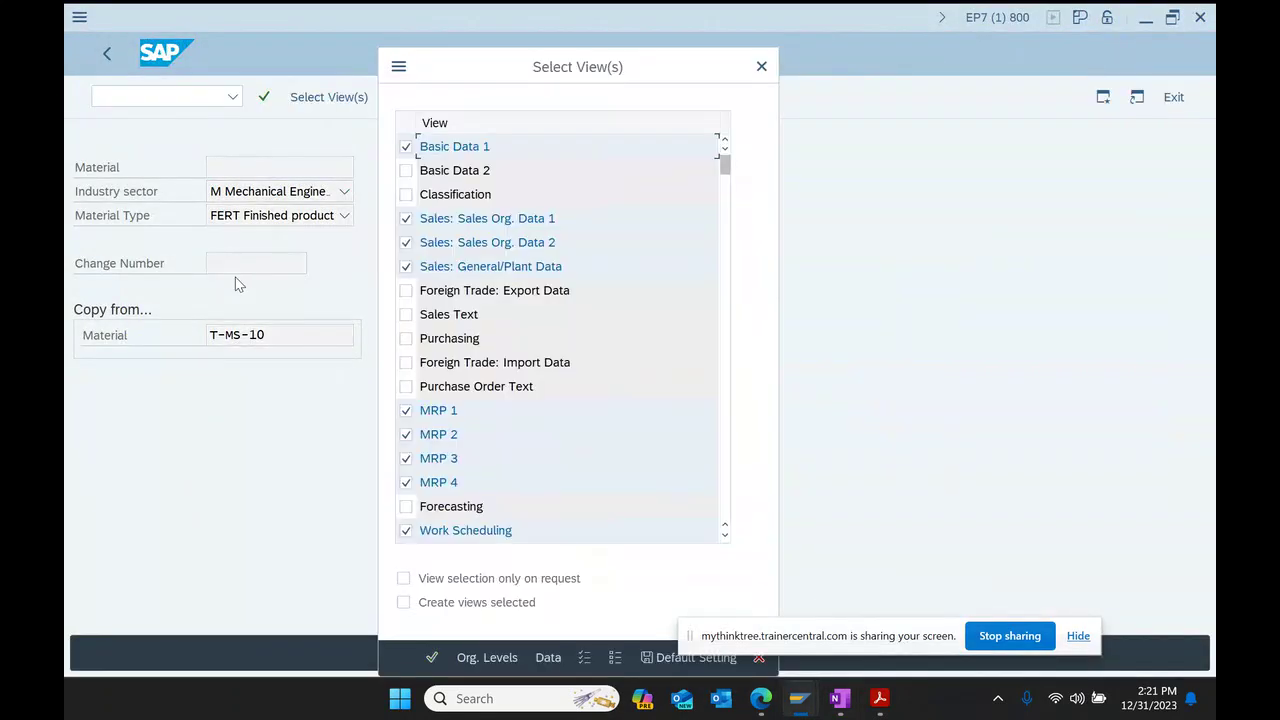
key(Return)
key(Return)
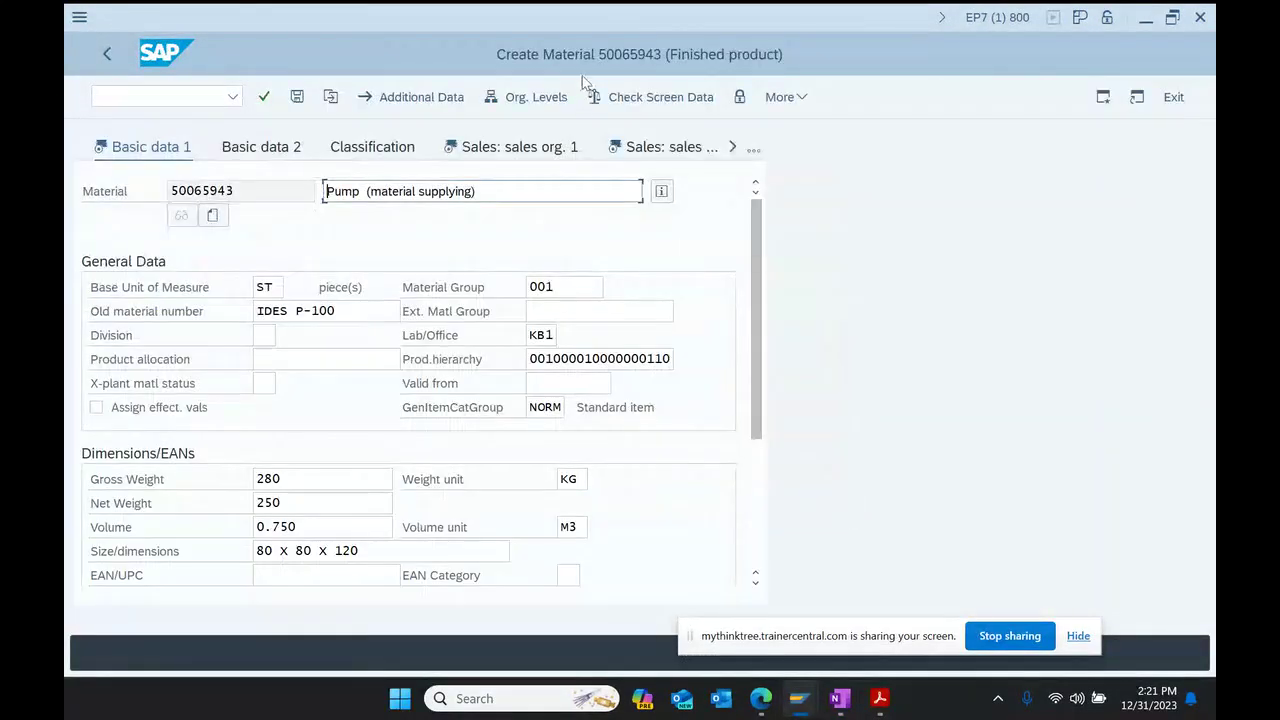
Step: Replace the new material's description with "Solvant type 2" and continue past the basic data
key(ctrl+a)
key(BackSpace)
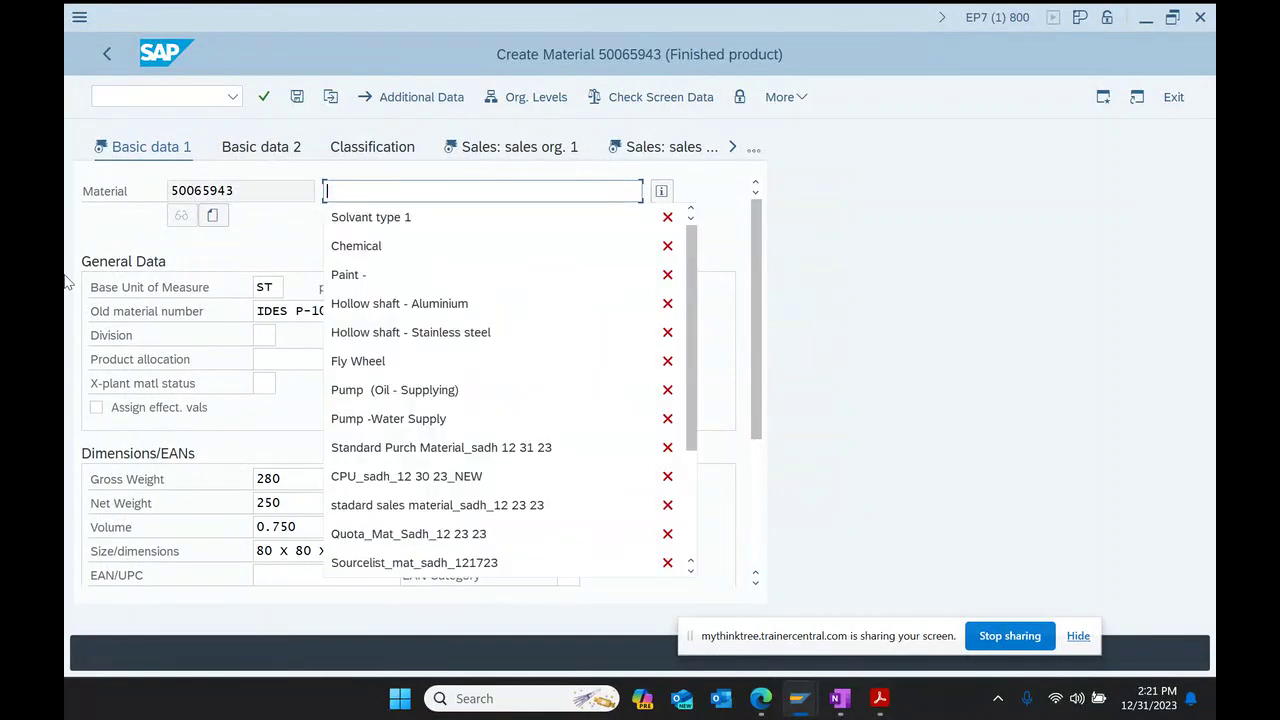
text(Solvant type 2)
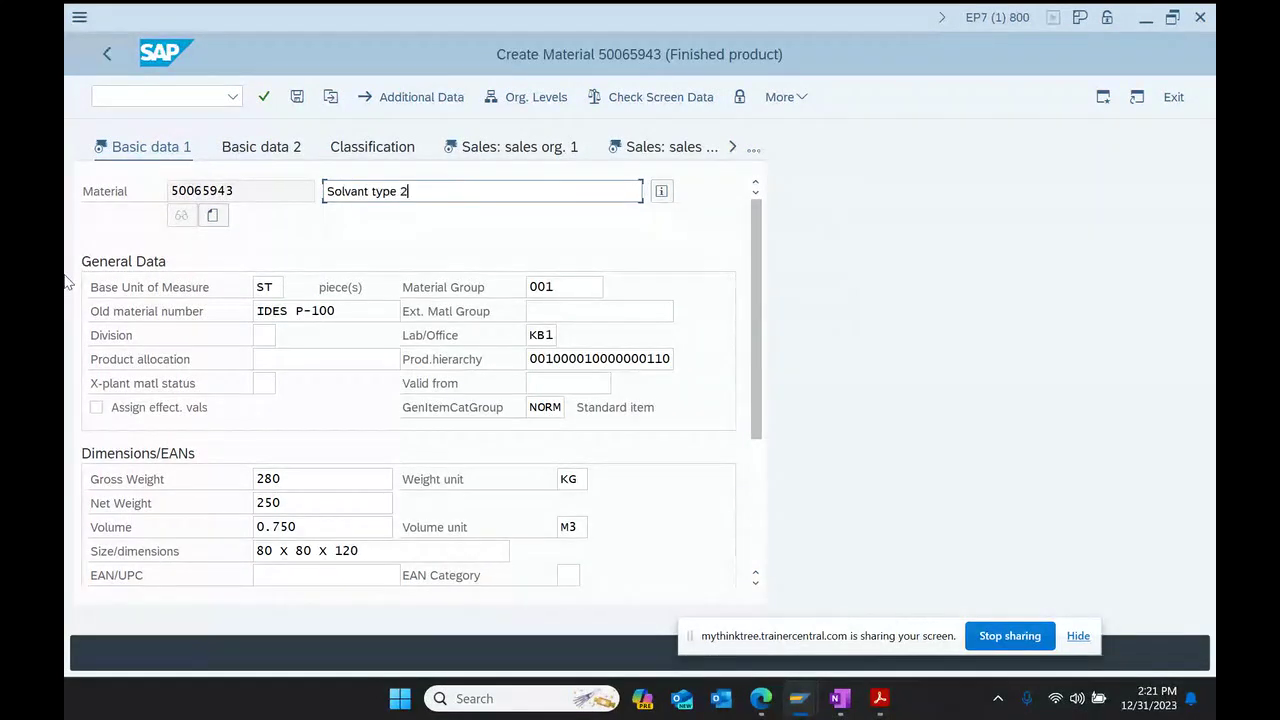
key(Return)
key(Return)
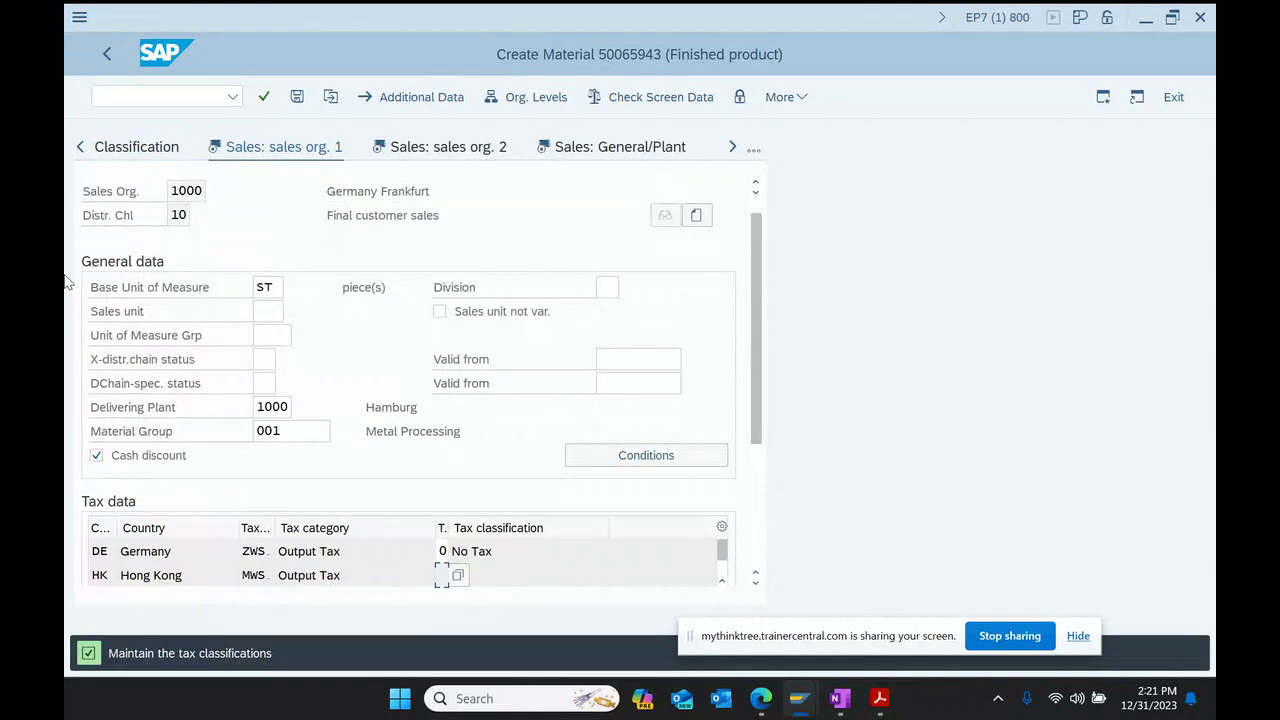
Step: Accept the copied data on the remaining sales, MRP, scheduling, plant and accounting views of Solvant type 2, up to the last data screen
key(Return)
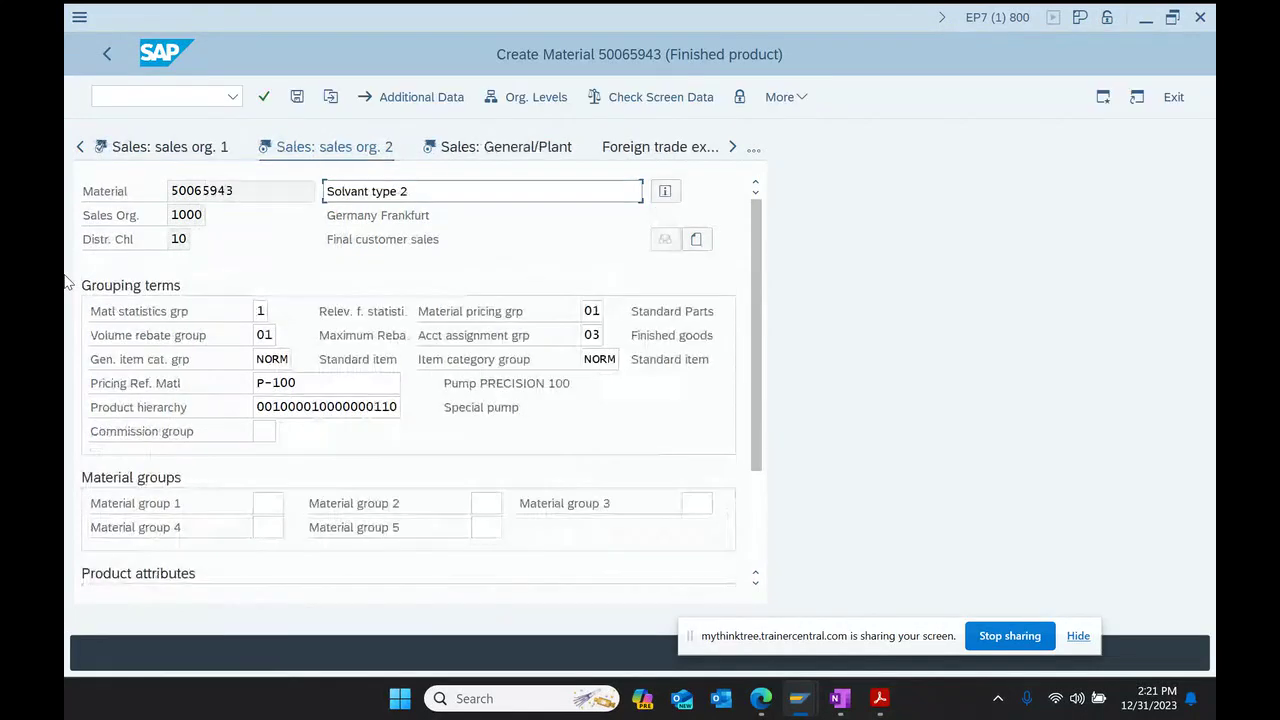
key(Return)
key(Return)
key(Return)
key(Return)
key(Return)
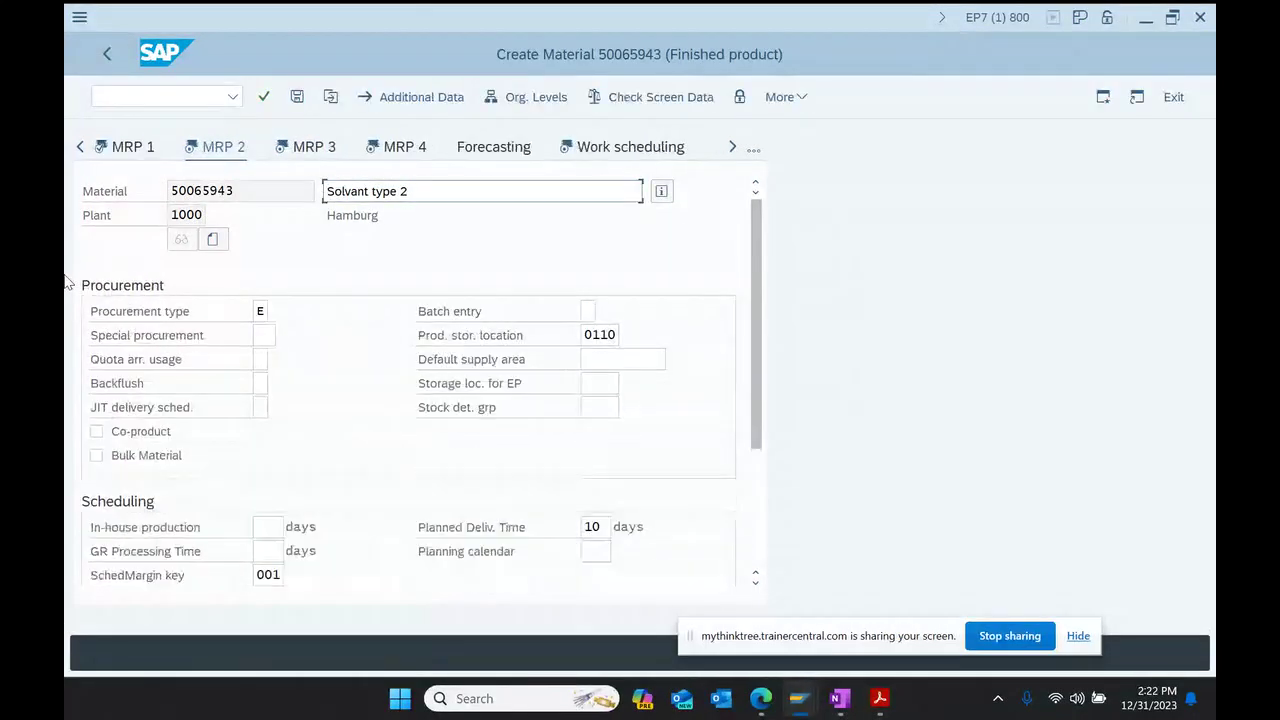
key(Return)
key(Return)
key(Return)
key(Return)
key(Return)
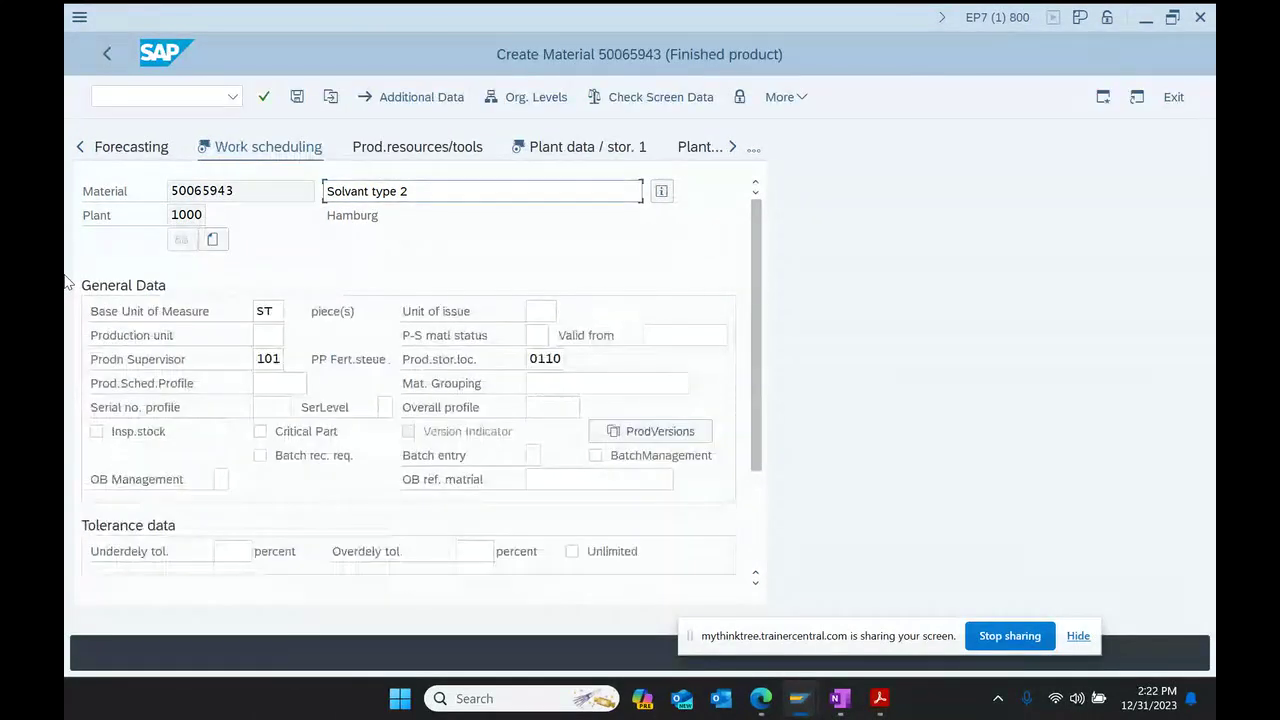
key(Return)
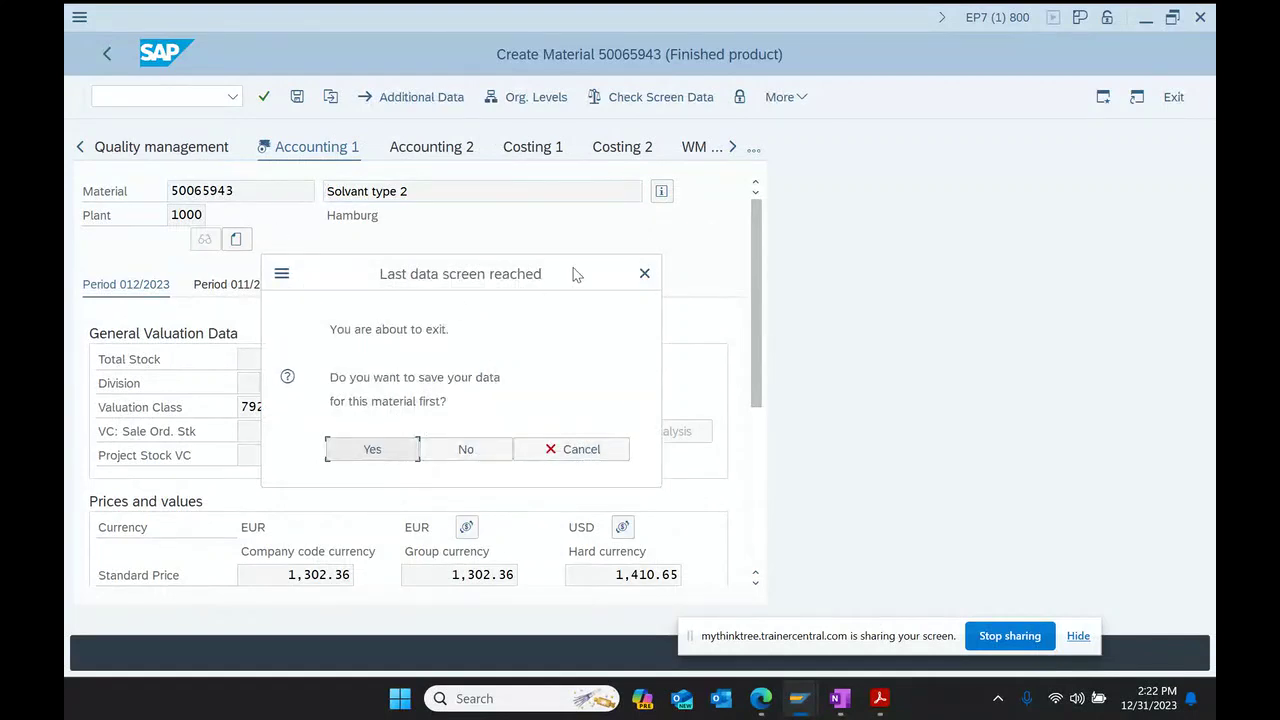
Step: Copy the new material number 50065943 and save the Solvant type 2 material
click(644, 273)
drag(249, 189, 84, 213)
key(ctrl+c)
key(Return)
Step: Switch to OneNote and paste 50065943 after "Solvent 2 type" on the RM3 line
mouse_move(845, 710)
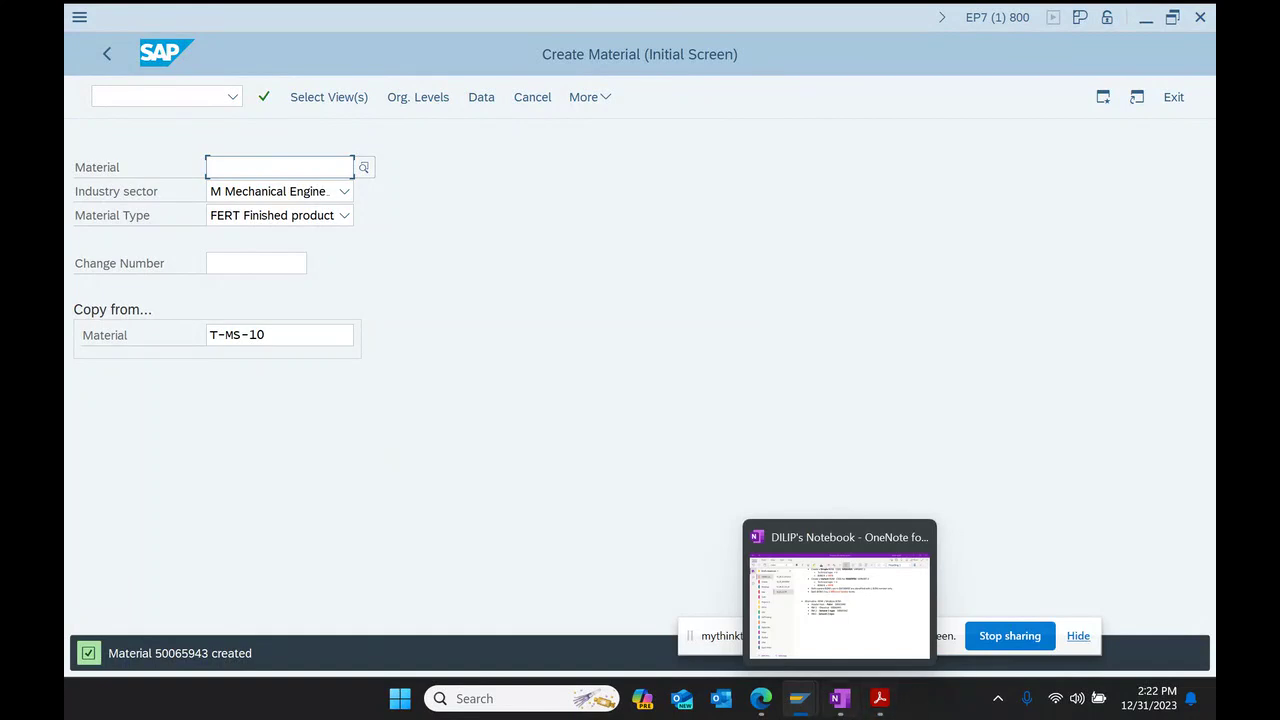
click(840, 698)
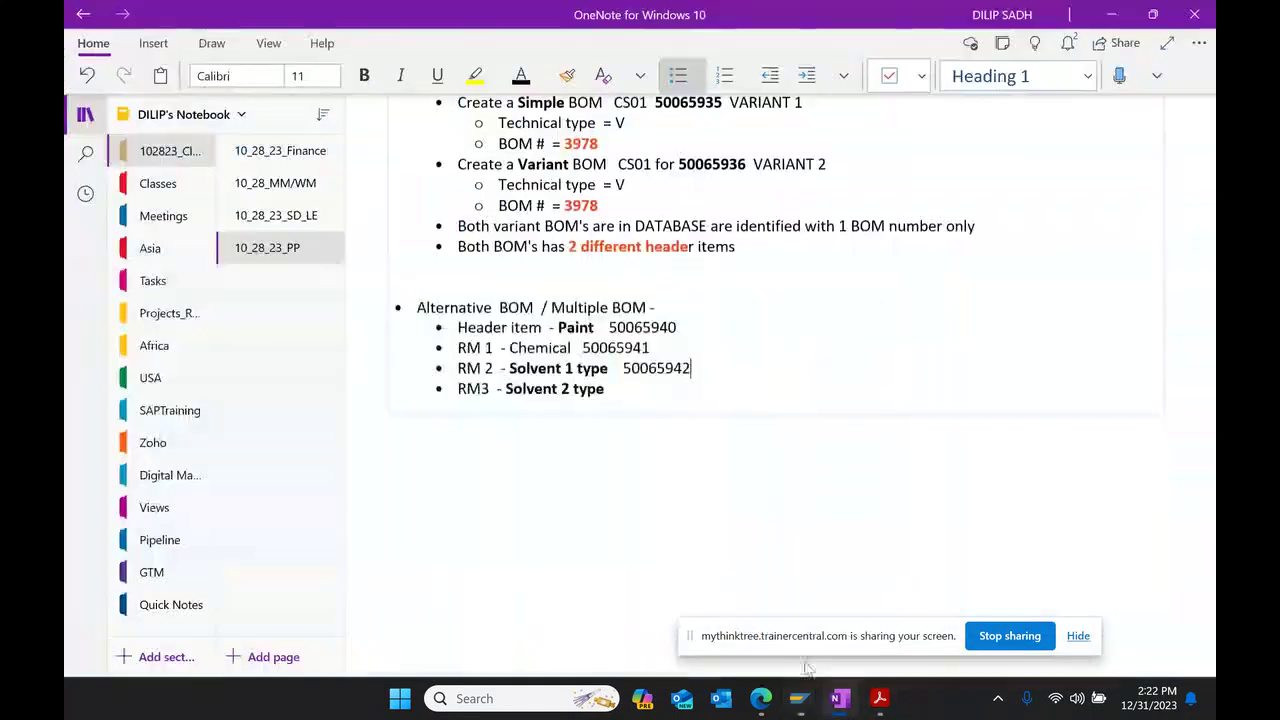
click(751, 400)
key(ctrl+v)
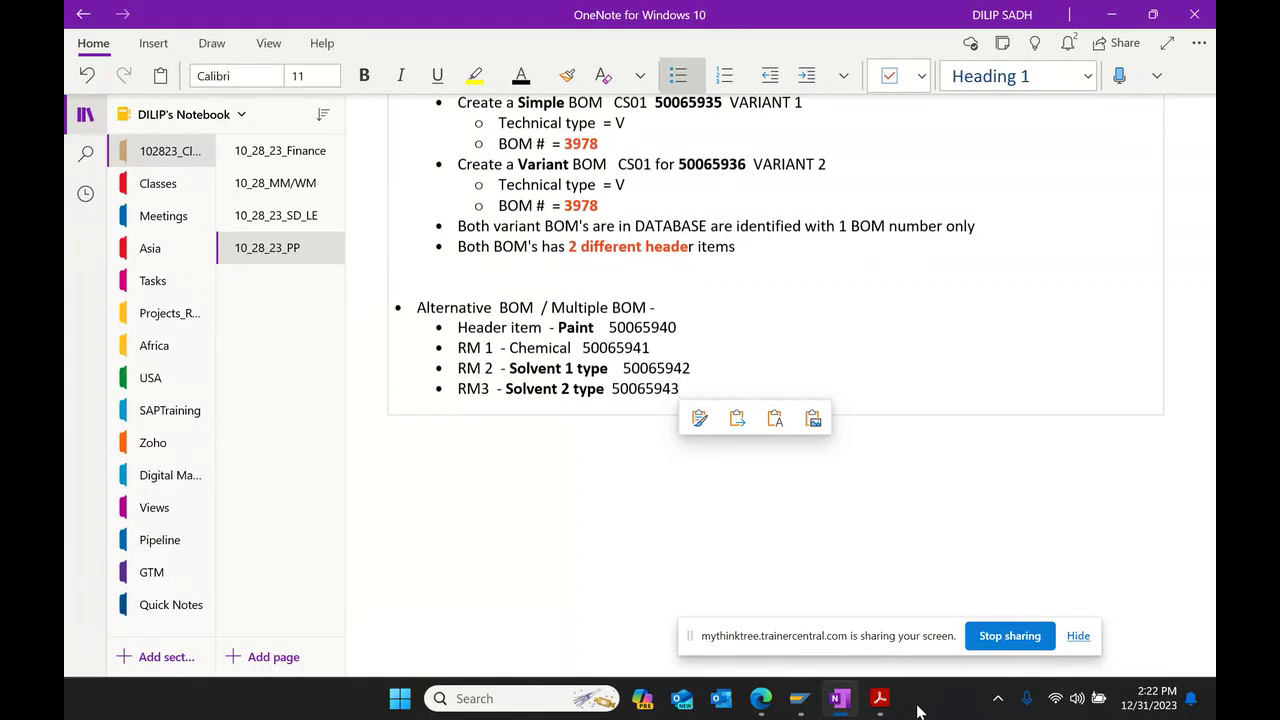
Step: Add a new bullet reading "Create Simple BOM CS01" below the RM3 line
key(Return)
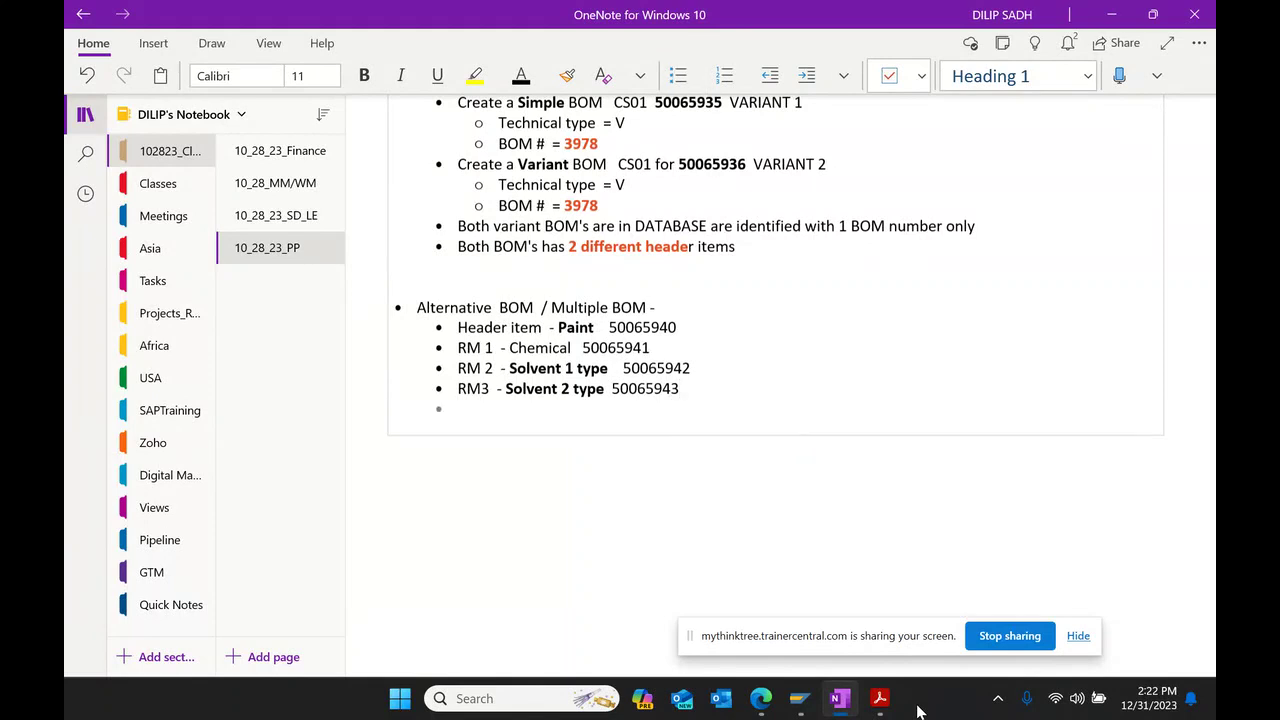
text(cREAT)
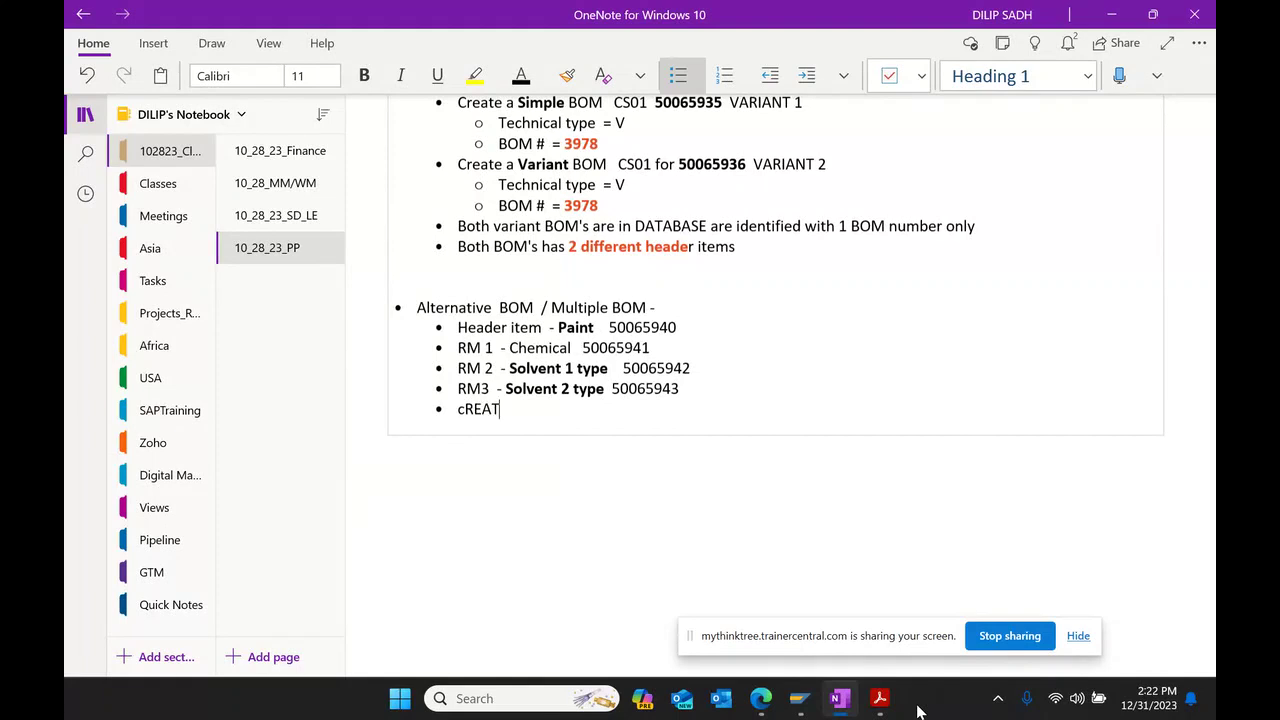
key(BackSpace)
key(BackSpace)
key(BackSpace)
key(BackSpace)
key(BackSpace)
text(Create Simple B)
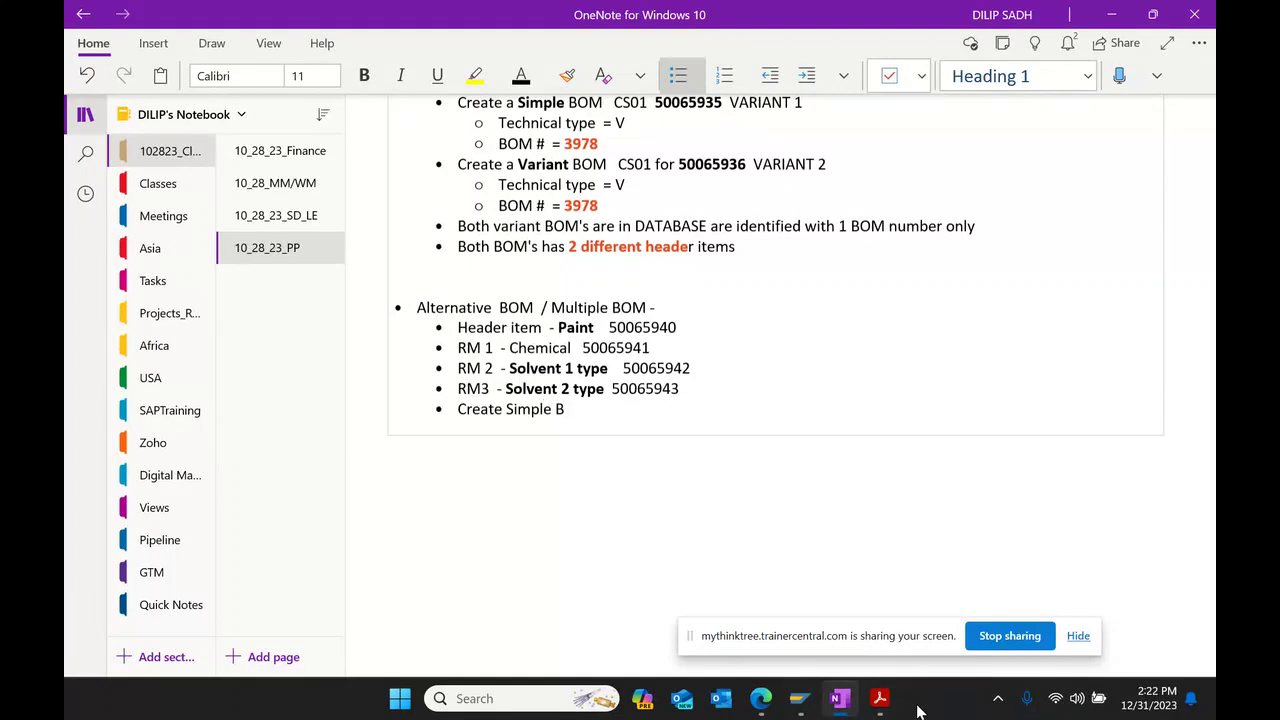
text(OM   CS01)
Step: Return to SAP, leave material creation and open the transaction for creating a material BOM
click(798, 697)
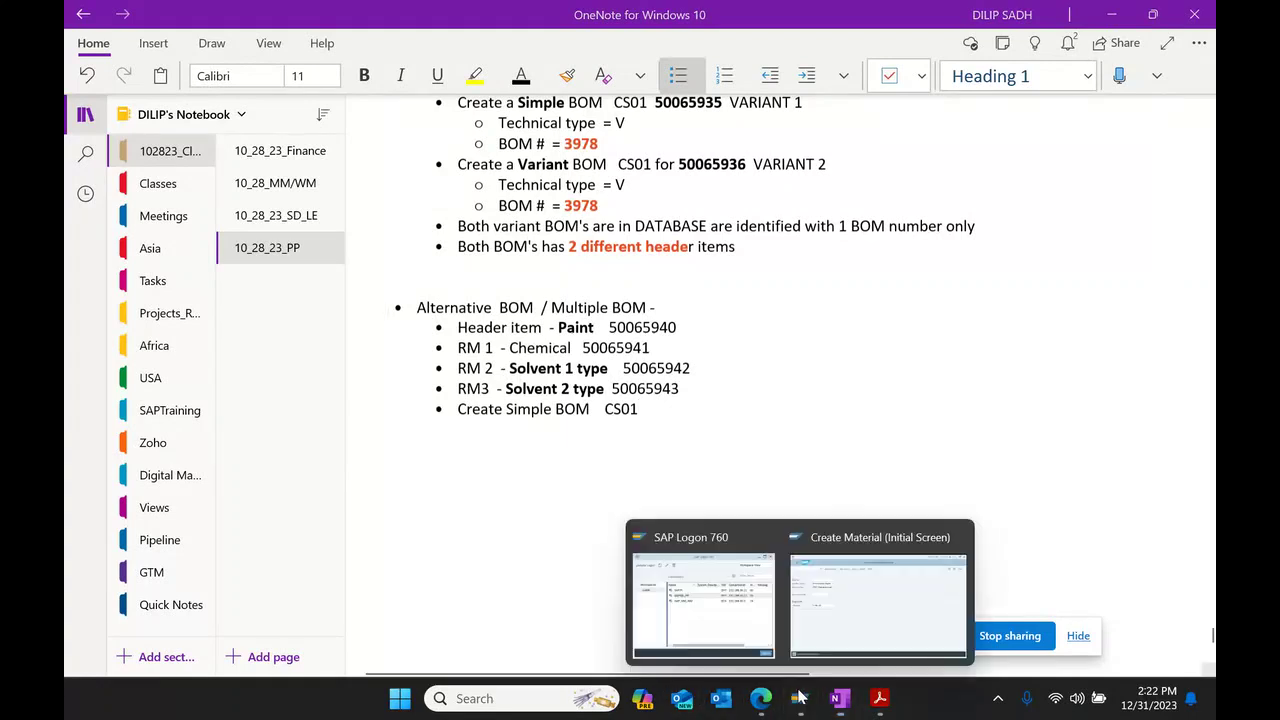
click(819, 622)
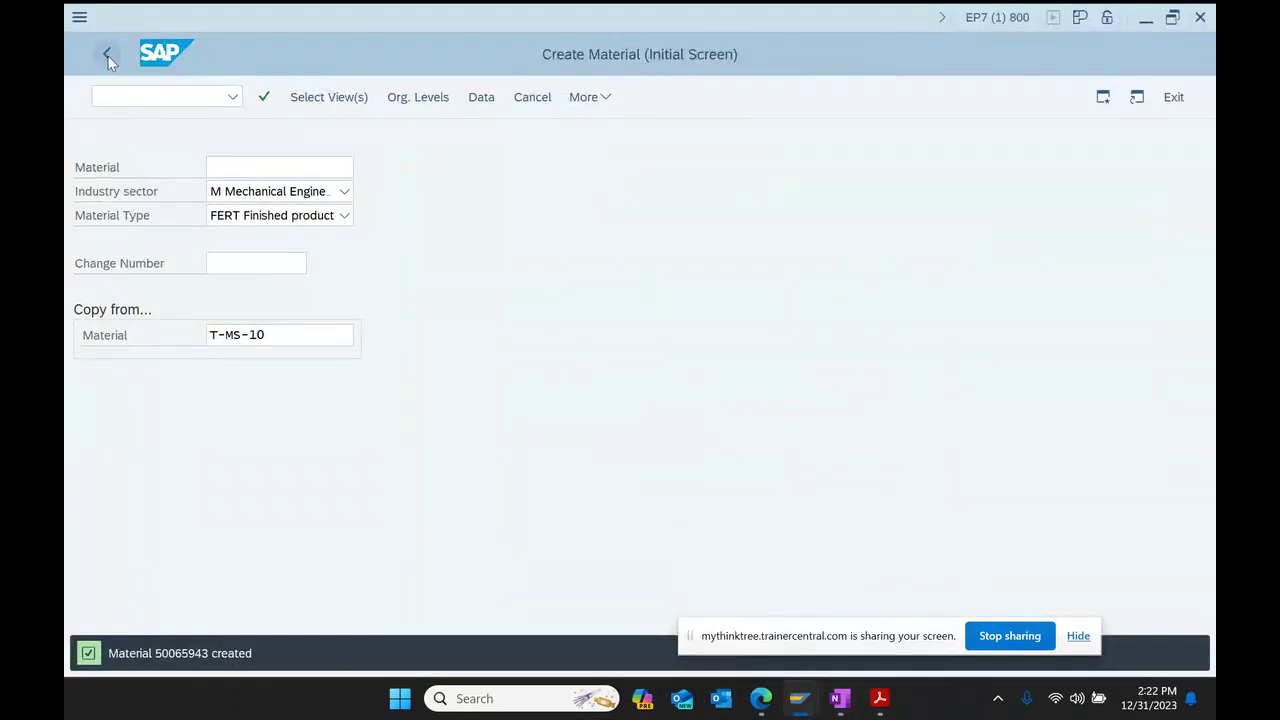
click(107, 51)
double_click(215, 412)
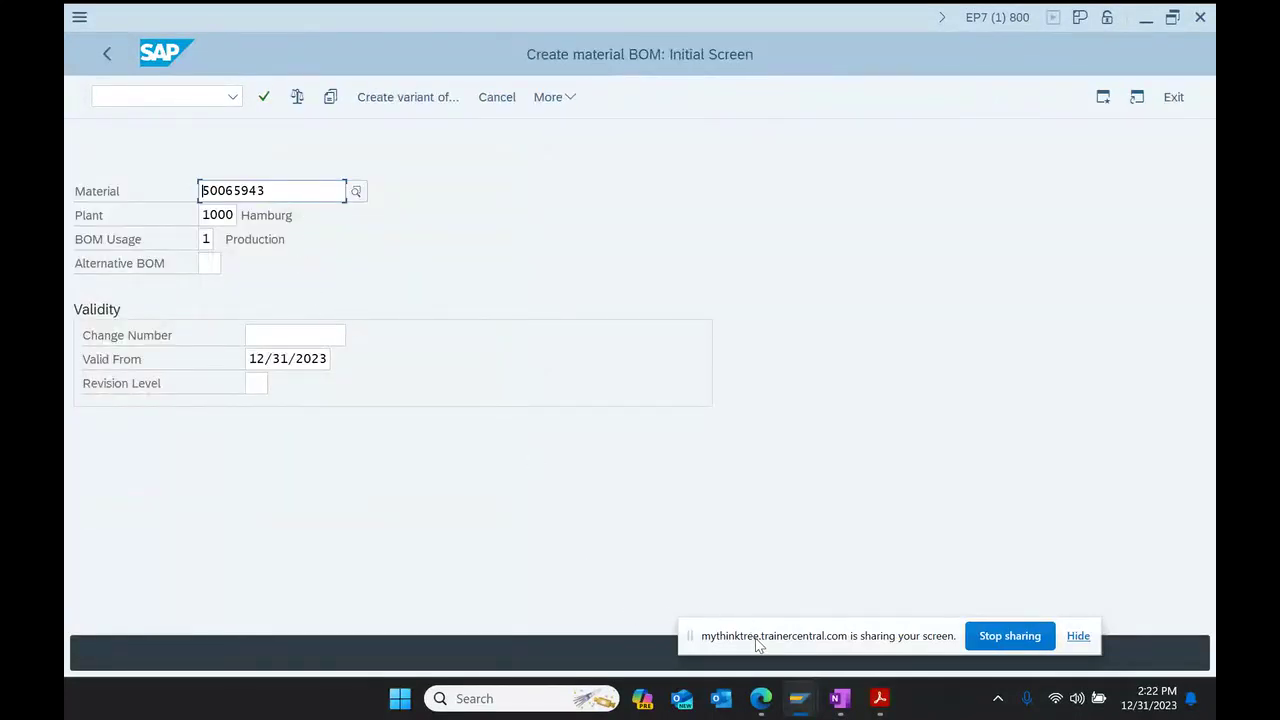
Step: Copy the Paint number 50065940 from OneNote, enter it as the BOM's material in SAP and continue to the item overview
click(840, 698)
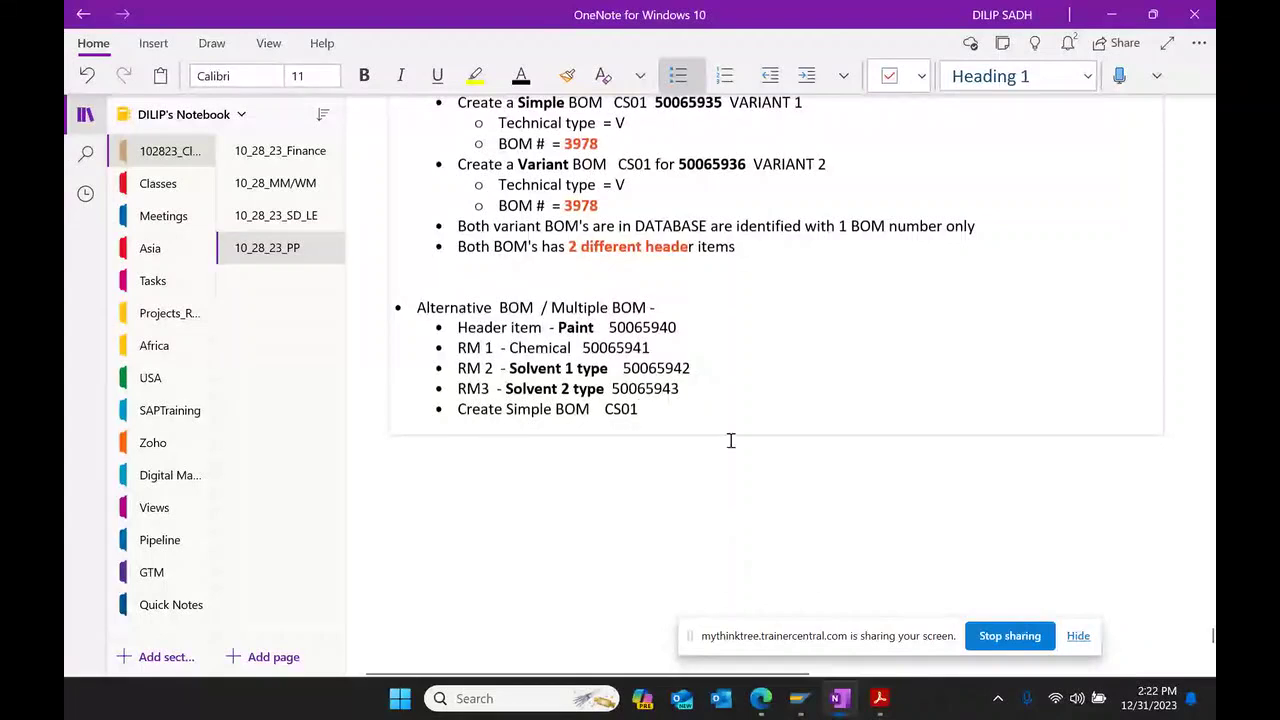
drag(610, 327, 678, 327)
key(ctrl+c)
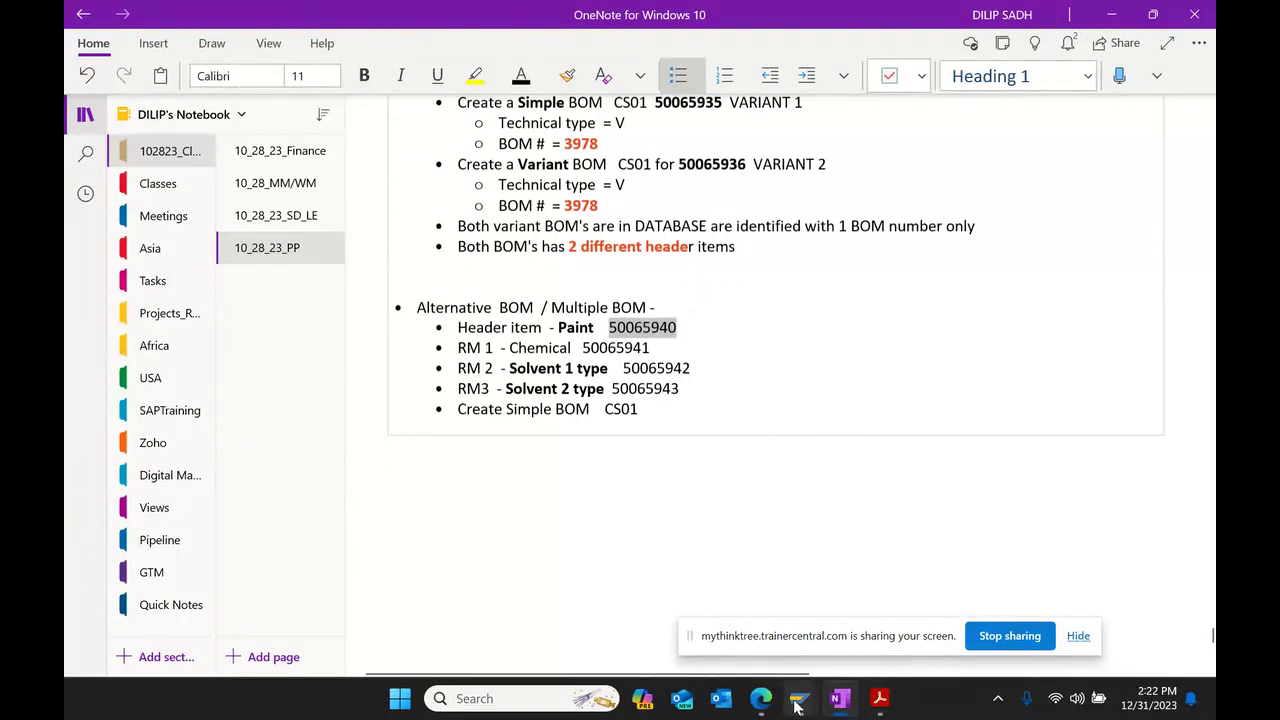
mouse_move(797, 707)
click(866, 600)
drag(277, 195, 70, 210)
key(ctrl+v)
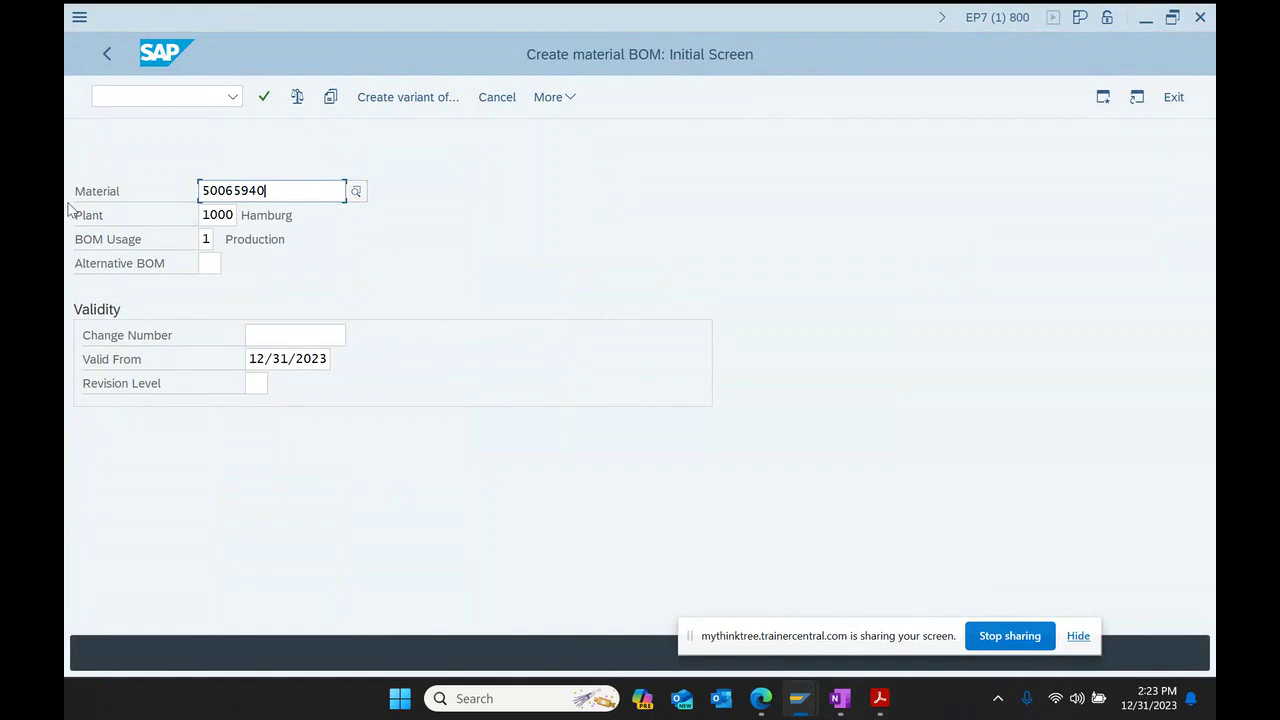
key(Return)
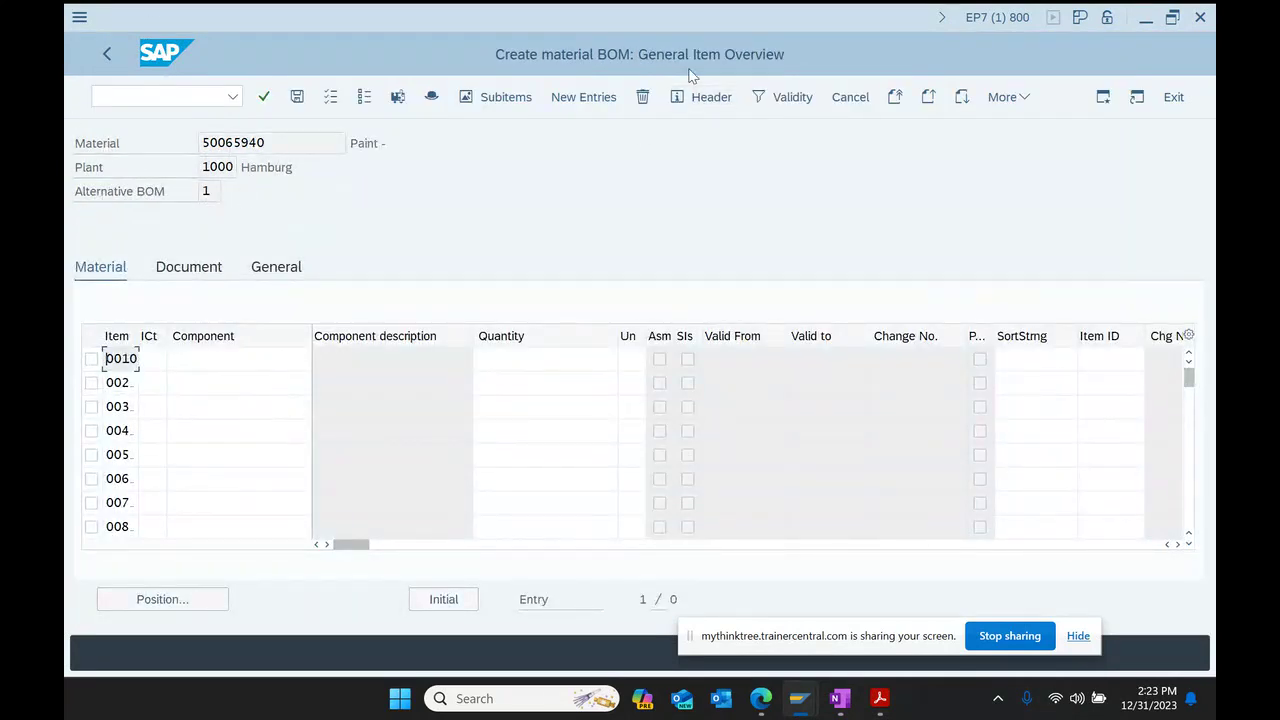
Step: Enter the first BOM item with category L, the Chemical number 50065941 copied from OneNote as component, and quantity 2
click(150, 359)
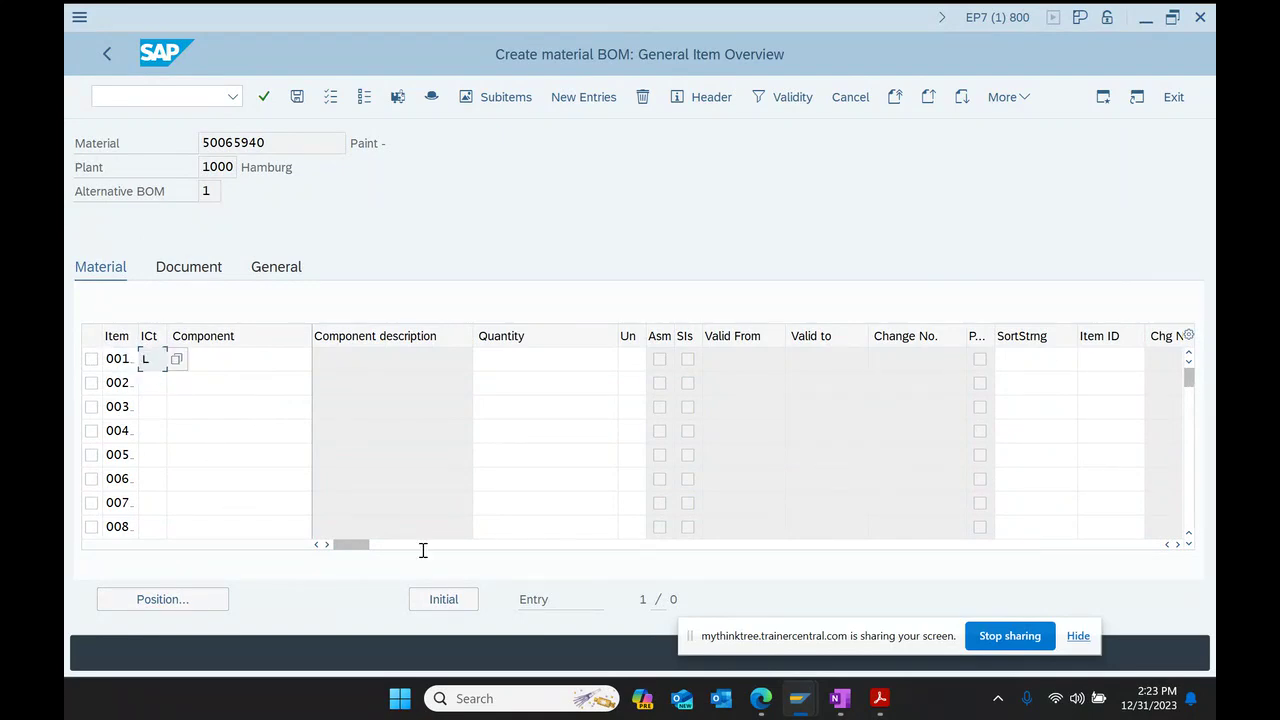
click(840, 698)
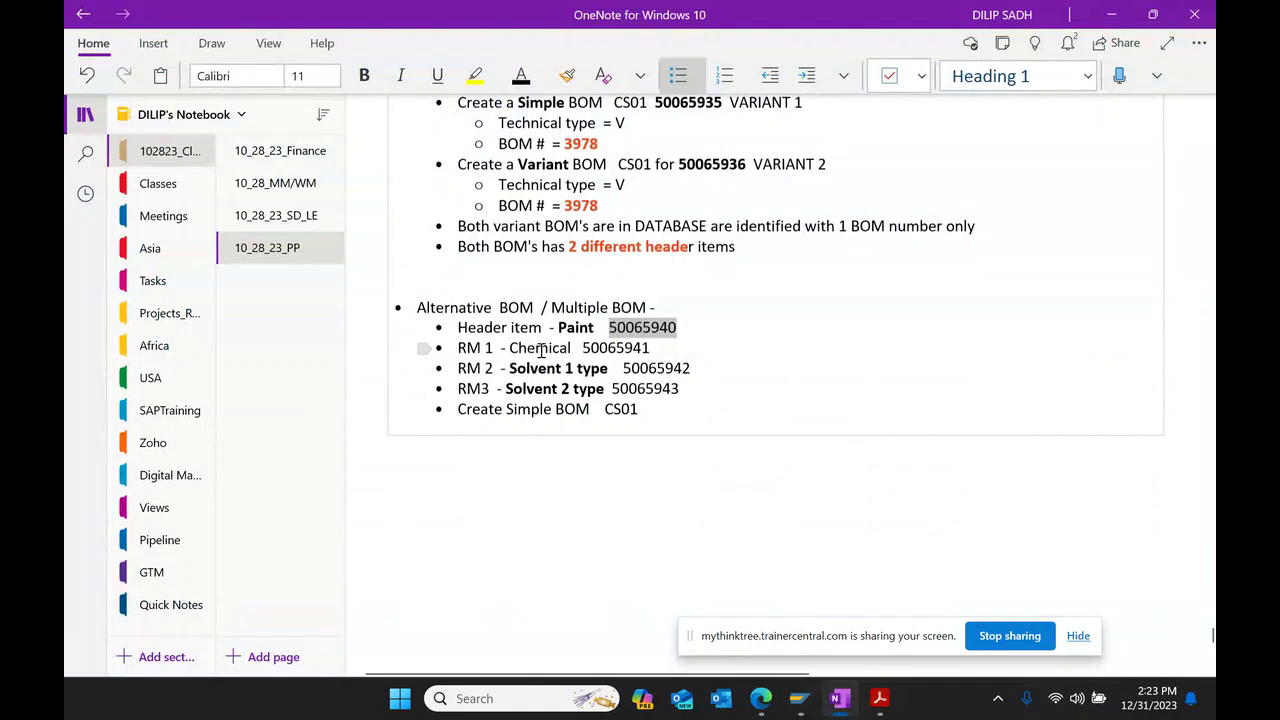
drag(578, 347, 655, 347)
key(ctrl+c)
click(800, 698)
click(826, 621)
click(254, 360)
key(ctrl+v)
click(513, 362)
text(2)
key(Return)
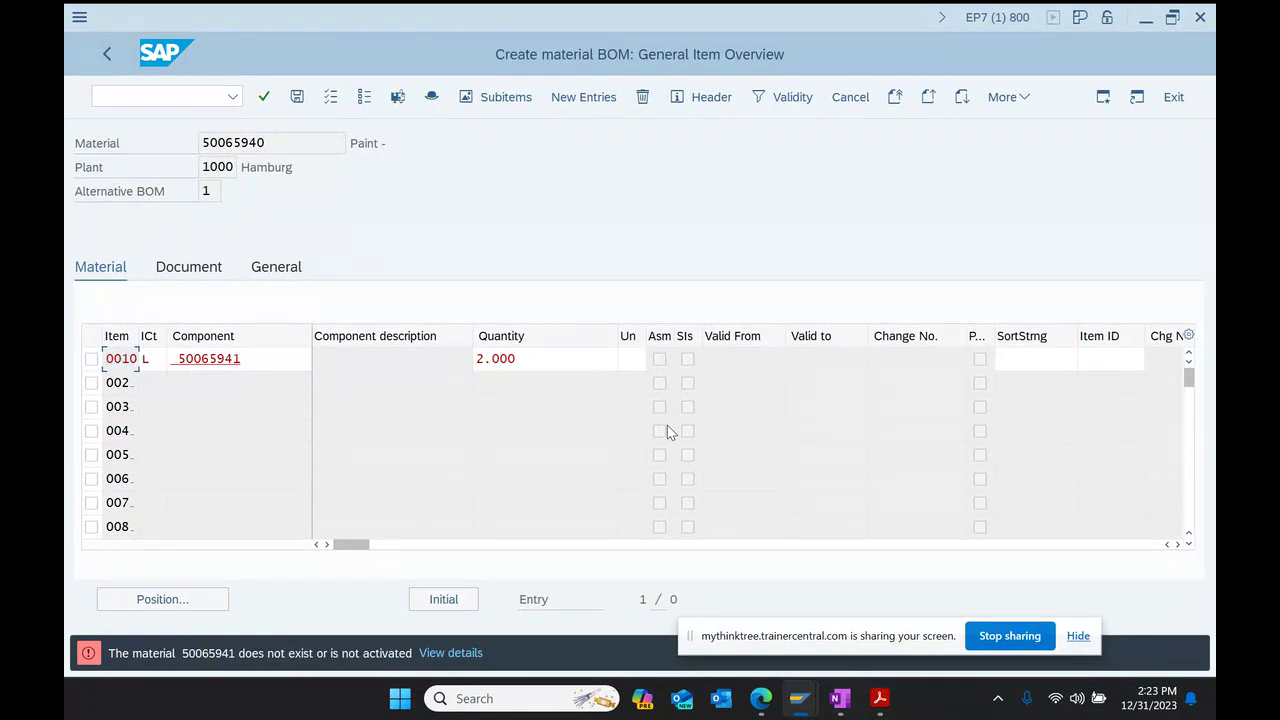
Step: Remove the leading space from component 50065941 in the first BOM item and validate the entry
click(167, 359)
key(Delete)
key(Return)
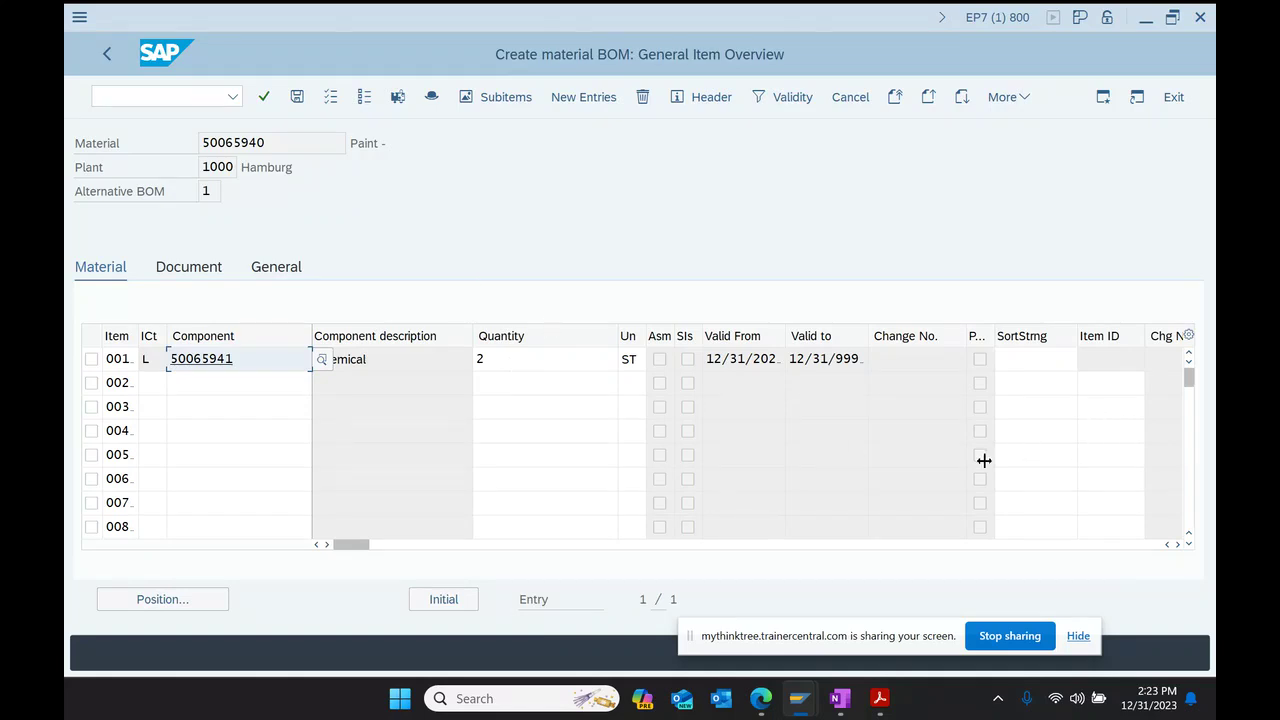
Step: Set the second BOM item's category to L and copy the Solvent 1 number 50065942 from OneNote
click(146, 384)
text(L)
key(Tab)
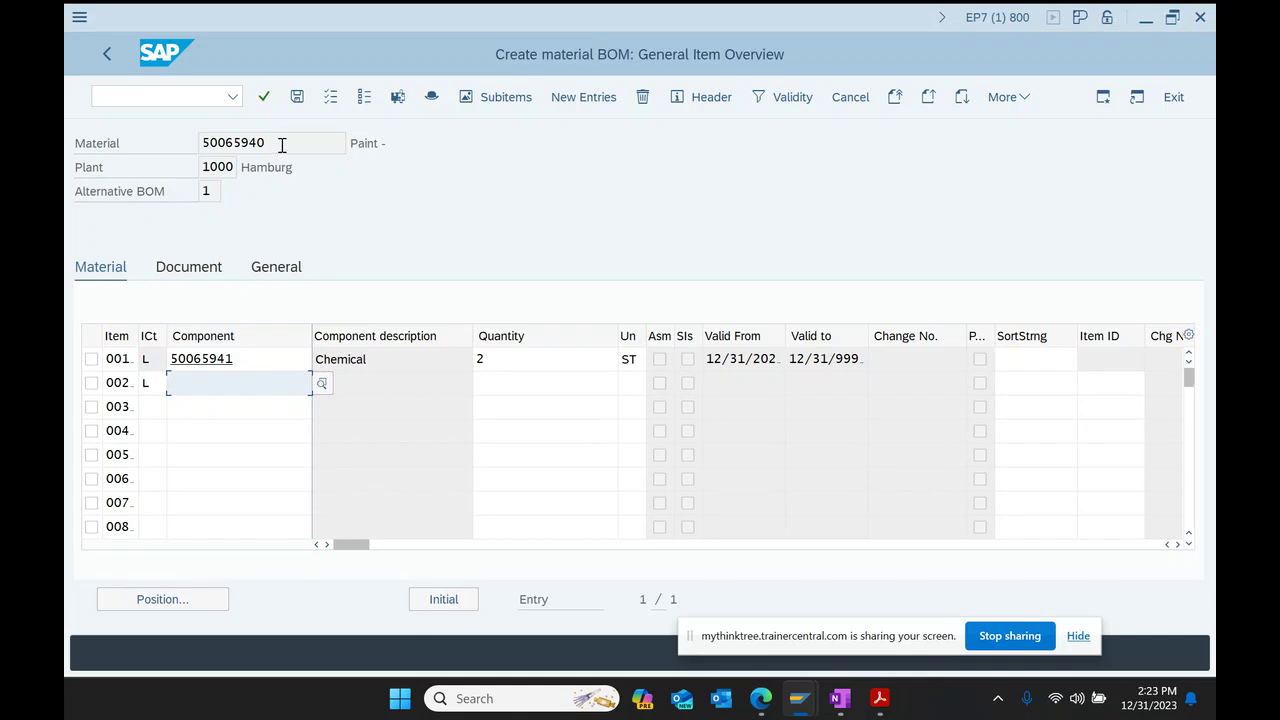
drag(280, 143, 125, 147)
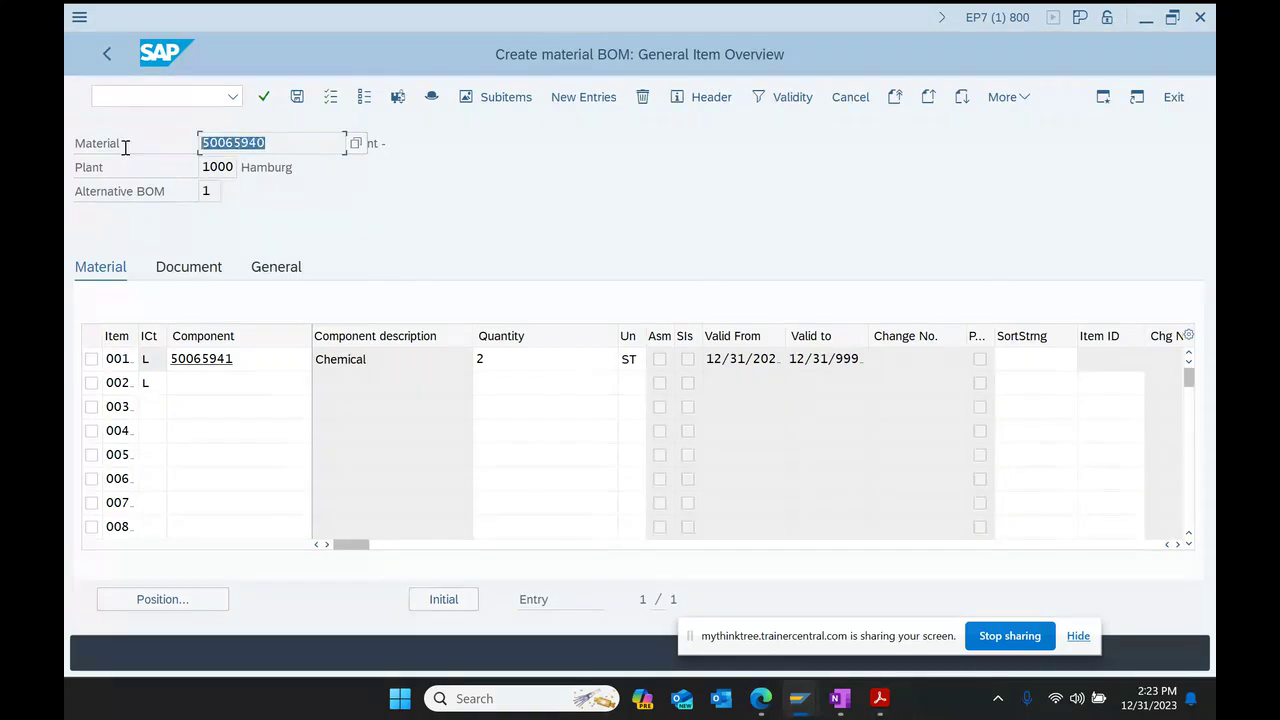
click(836, 704)
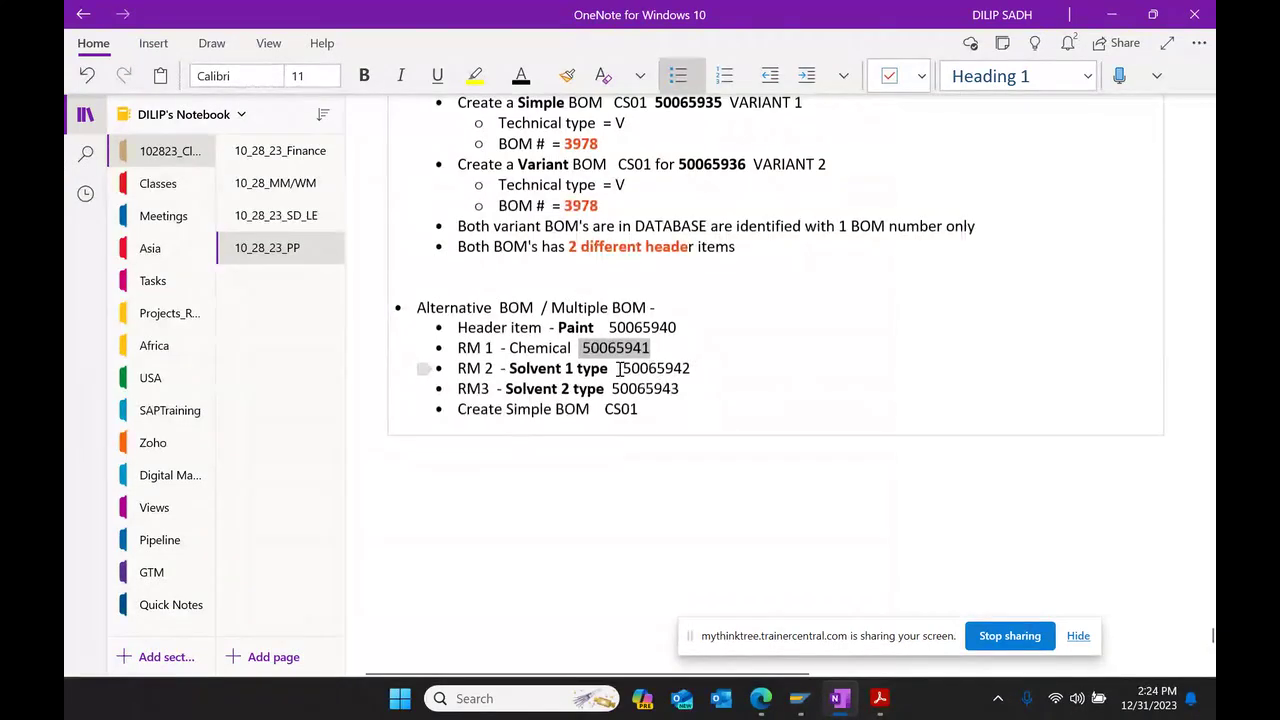
drag(622, 369, 691, 368)
key(ctrl+c)
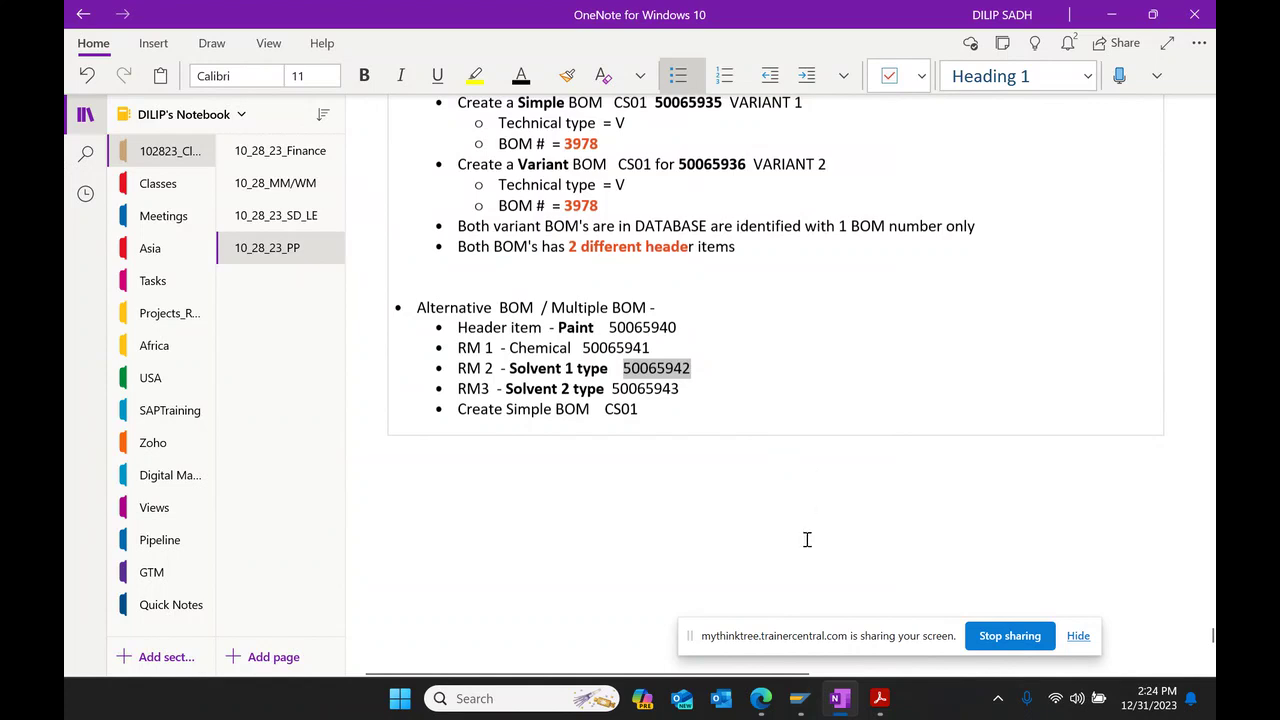
Step: In SAP, enter 50065942 as the second item's component with quantity 1 and save the Paint BOM
mouse_move(799, 698)
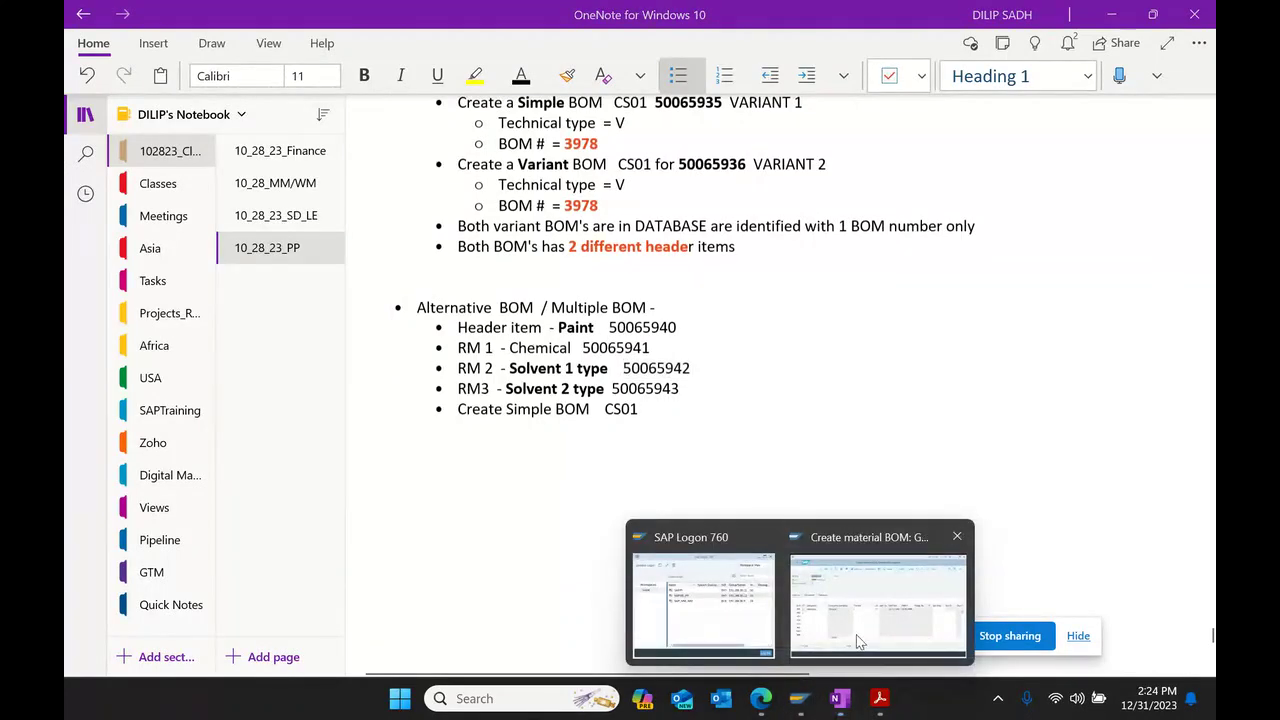
click(857, 643)
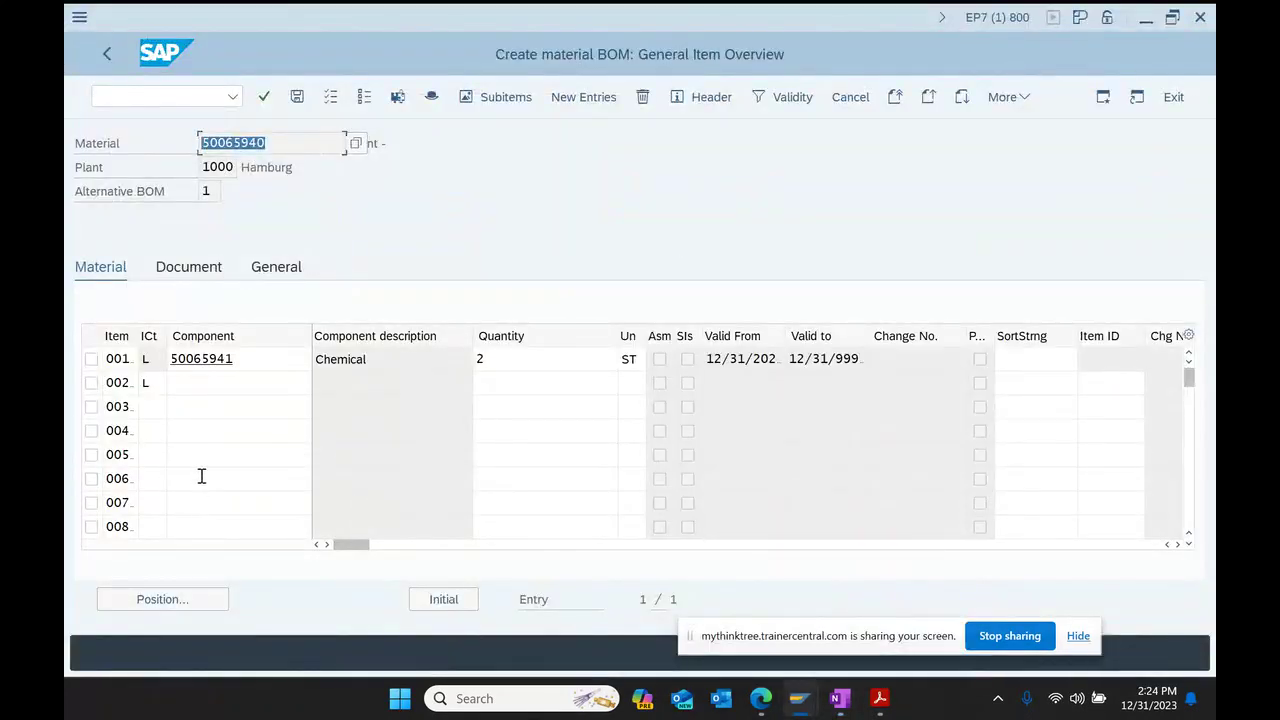
click(194, 387)
key(ctrl+v)
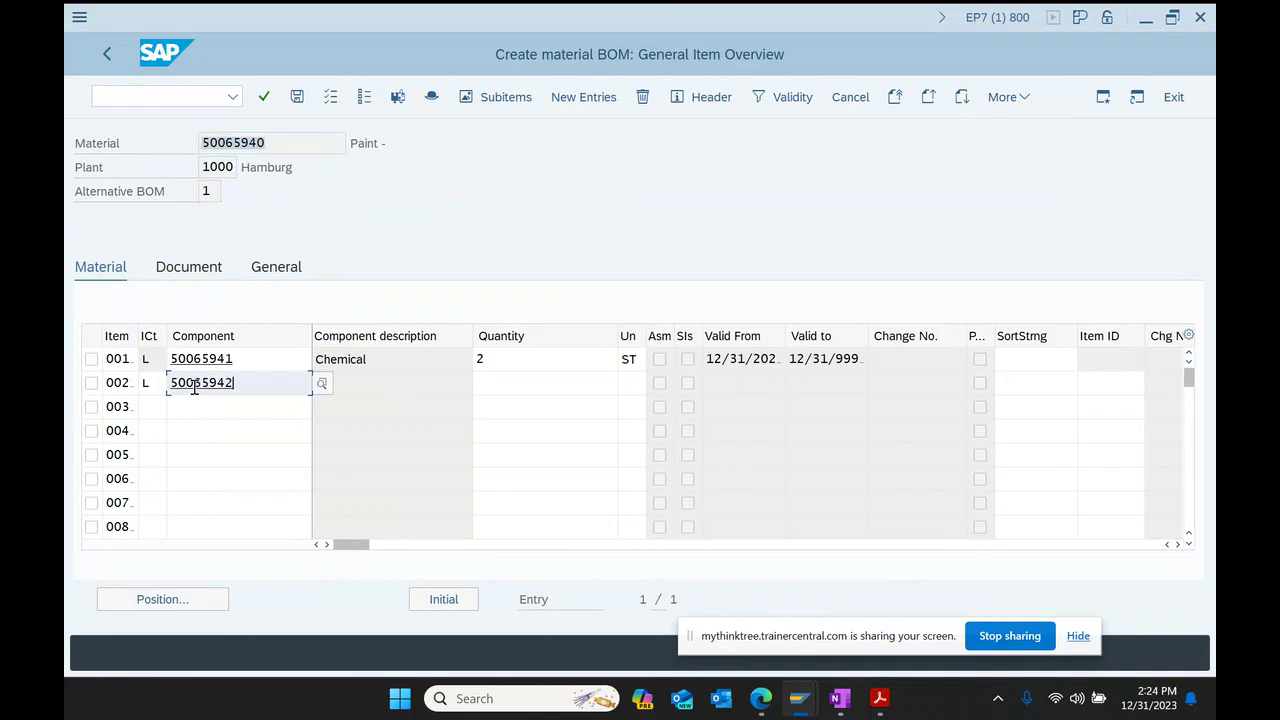
click(487, 390)
text(1)
key(Return)
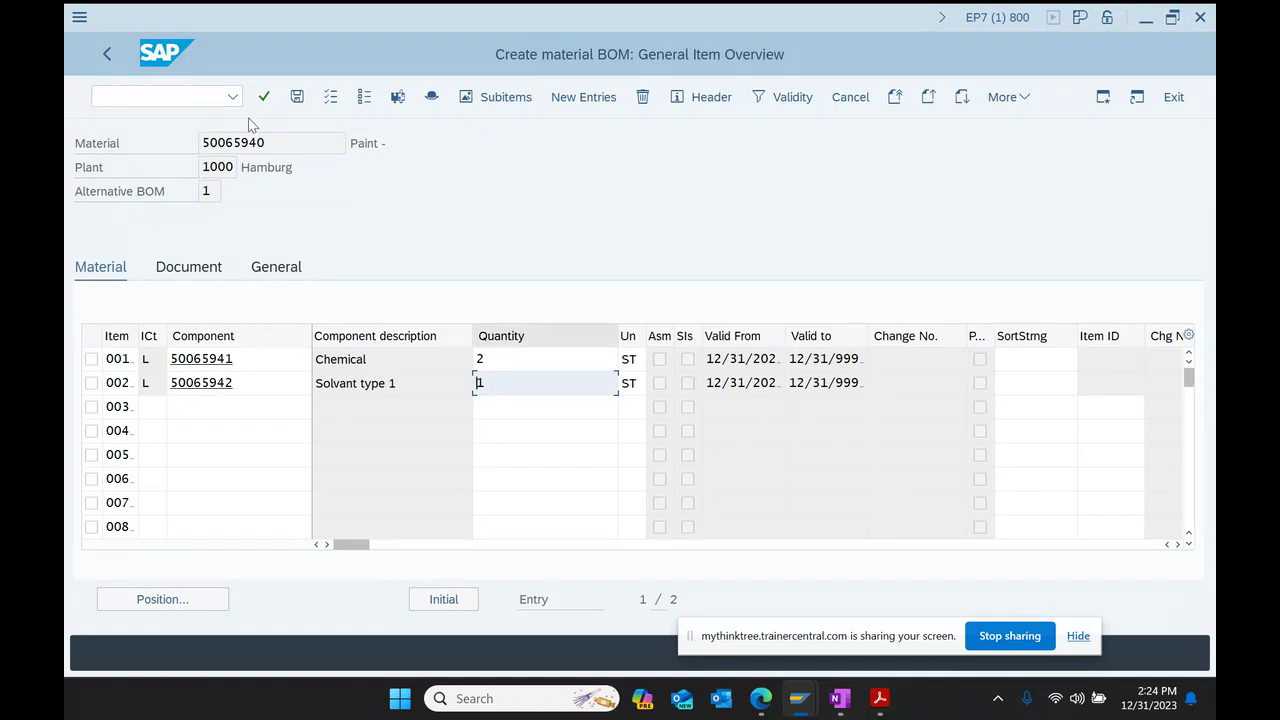
drag(282, 145, 163, 166)
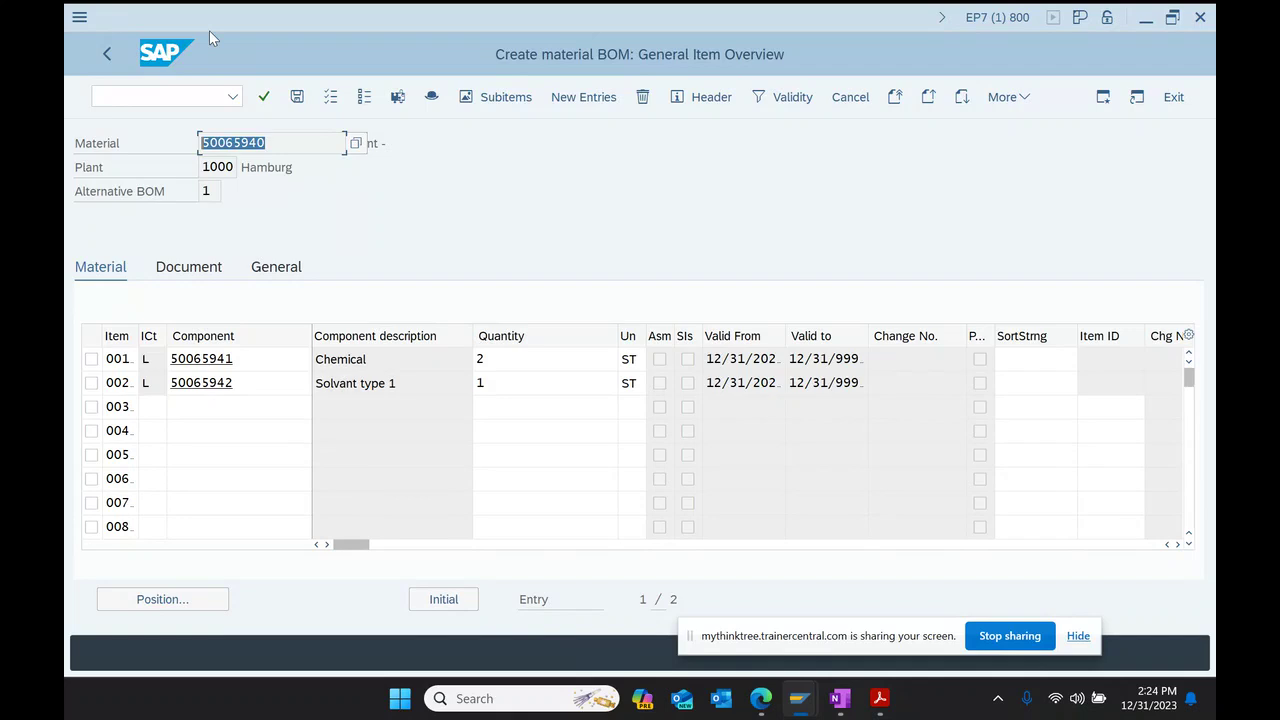
click(297, 96)
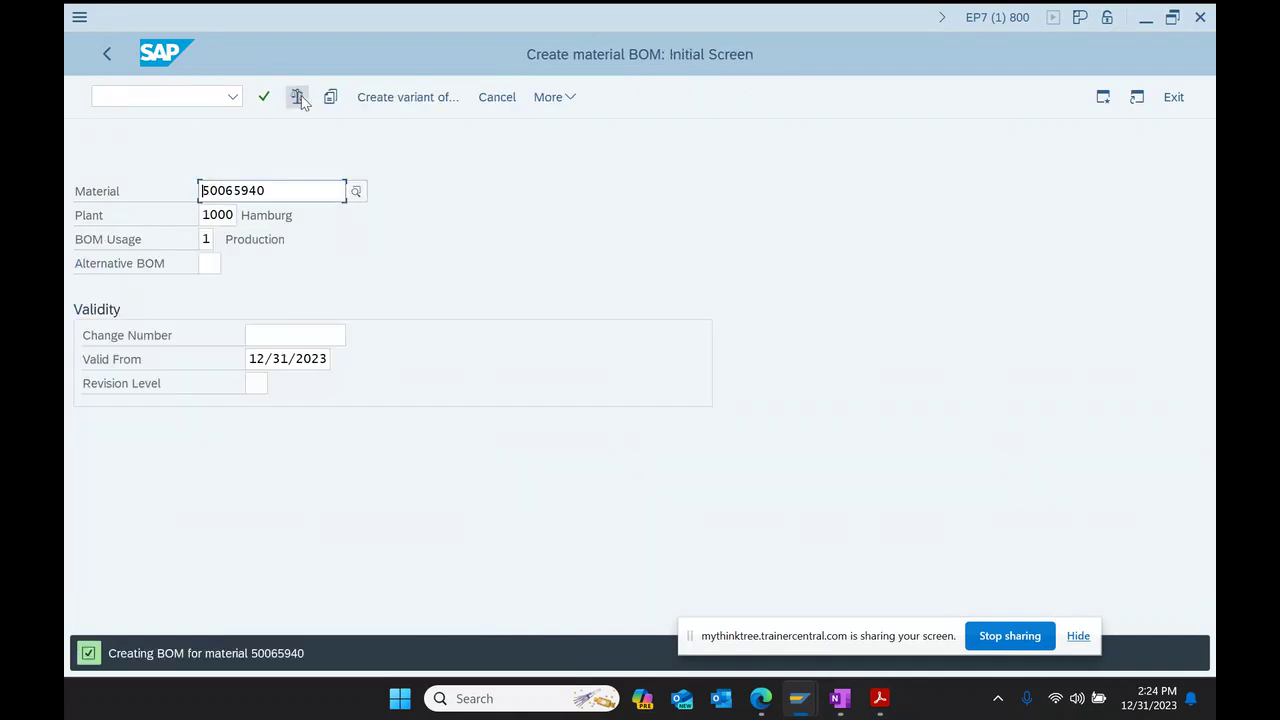
Step: Display the BOM of material 50065940 and open its header overview to check the BOM number and technical type
click(556, 97)
mouse_move(590, 127)
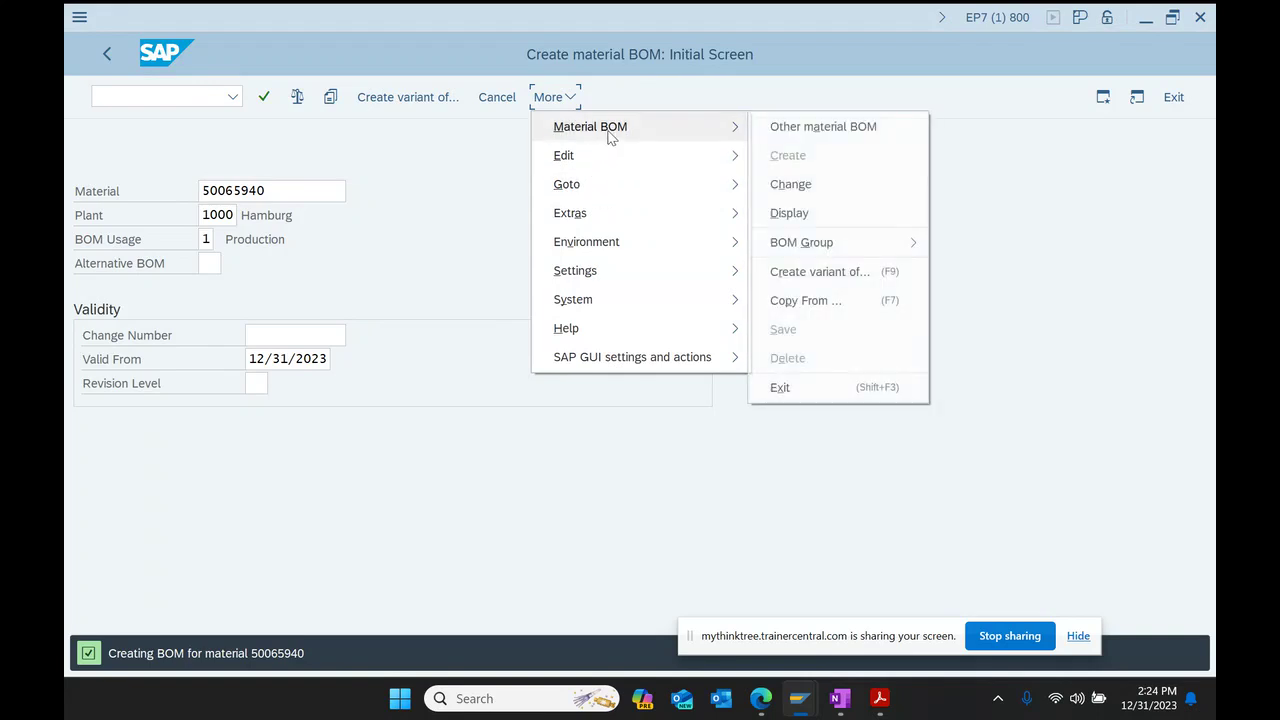
click(774, 215)
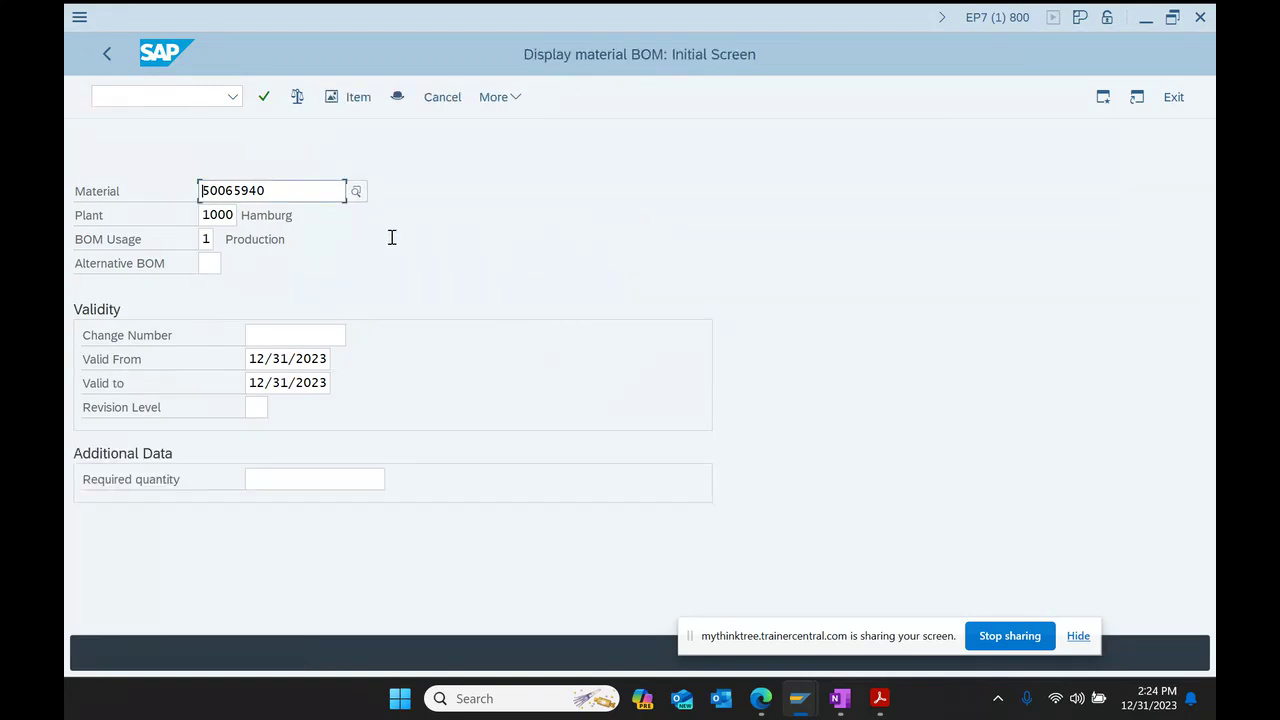
key(Return)
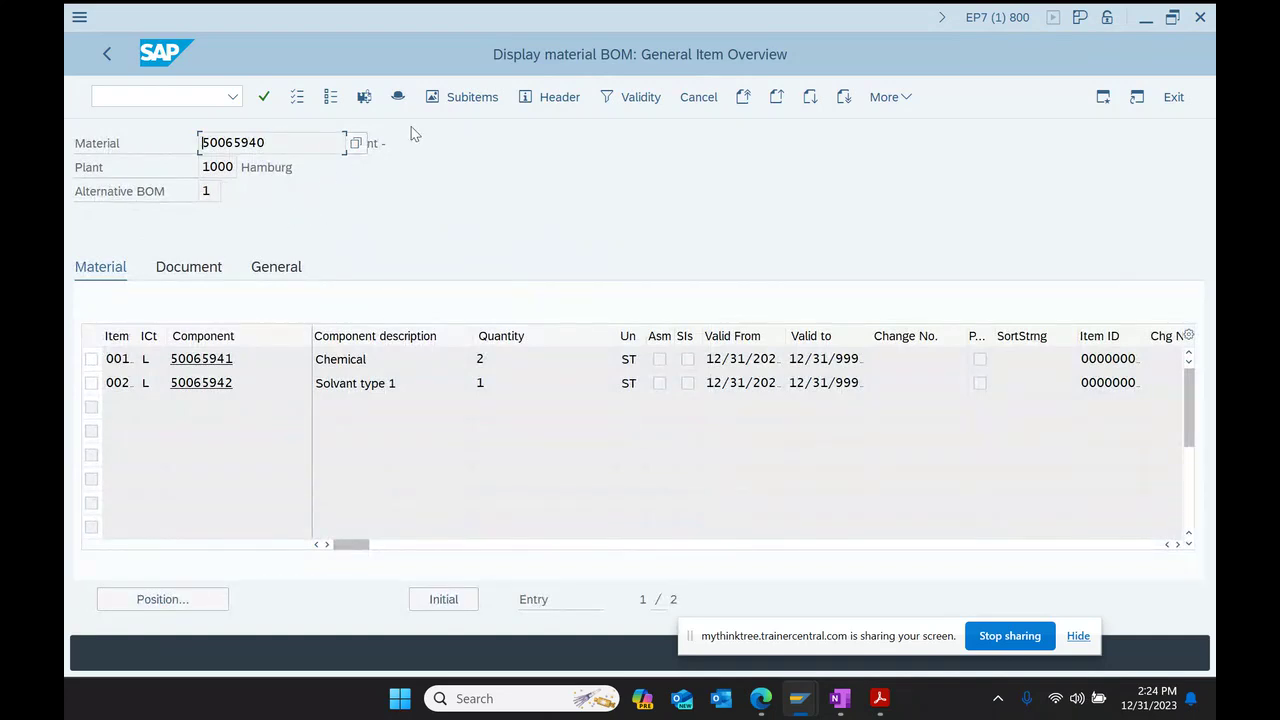
click(398, 96)
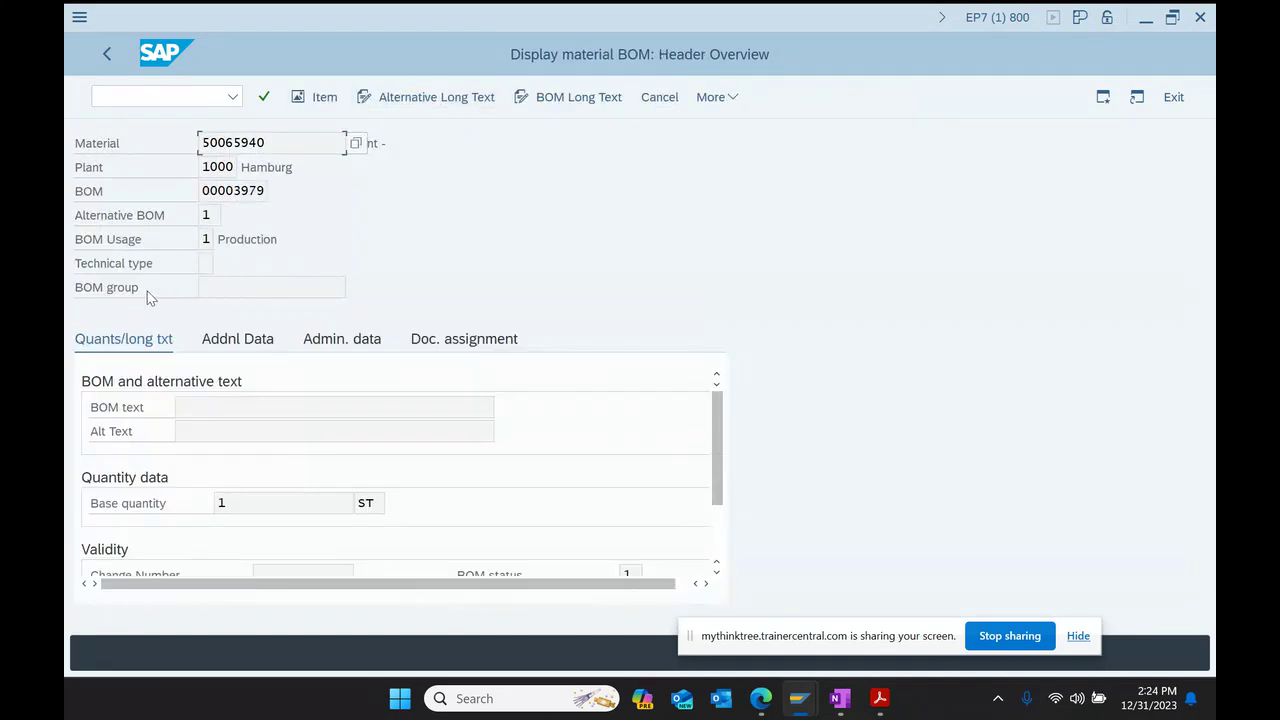
Step: List the possible technical types for the Paint BOM header, close the list and leave the header overview
click(205, 265)
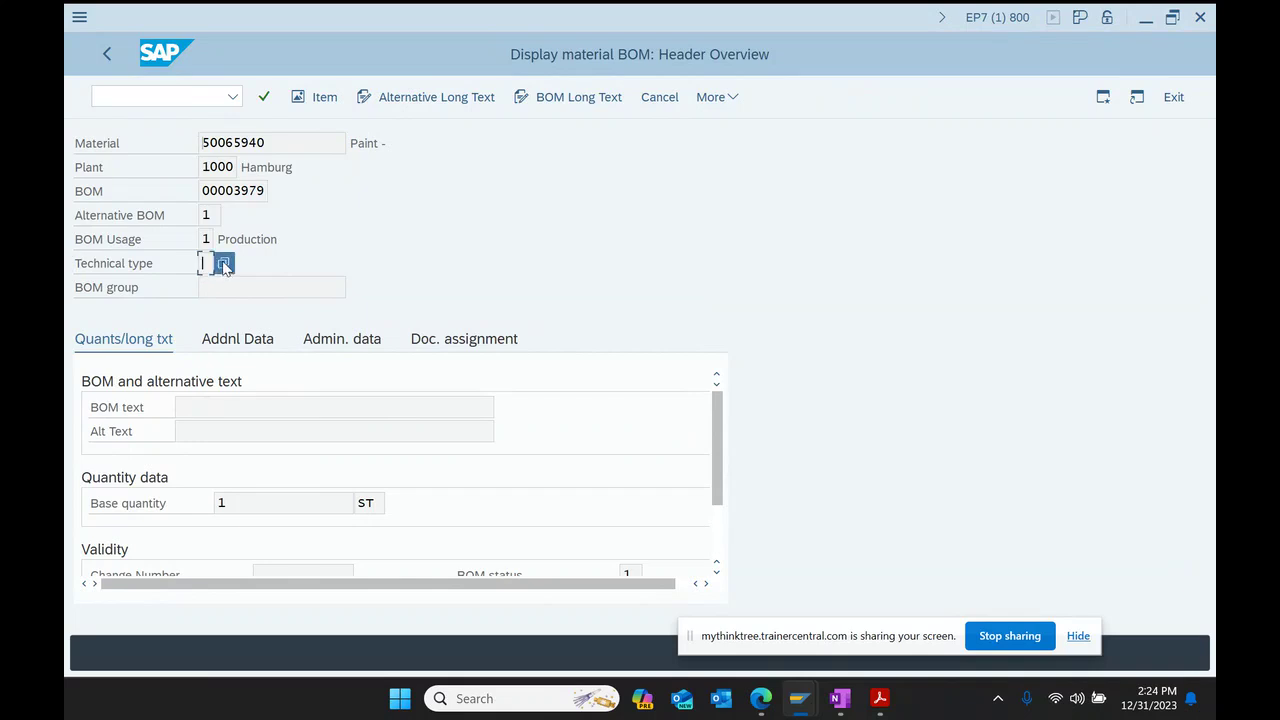
click(223, 263)
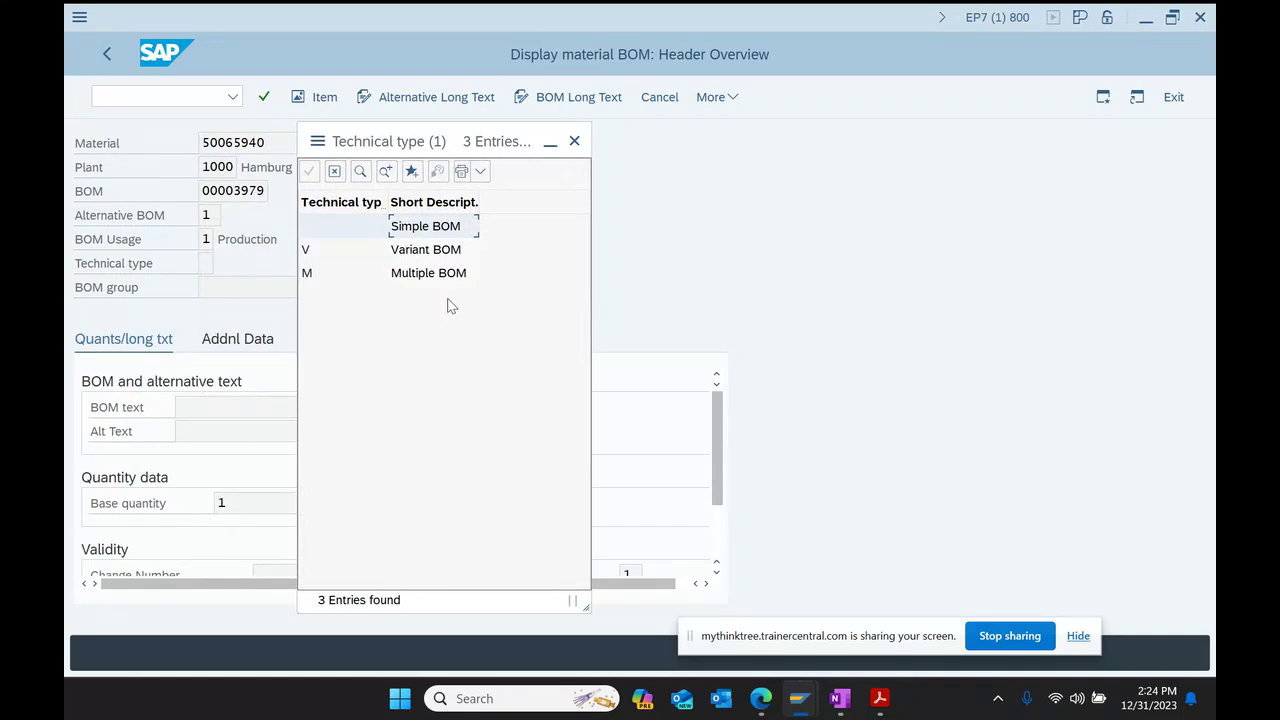
click(438, 260)
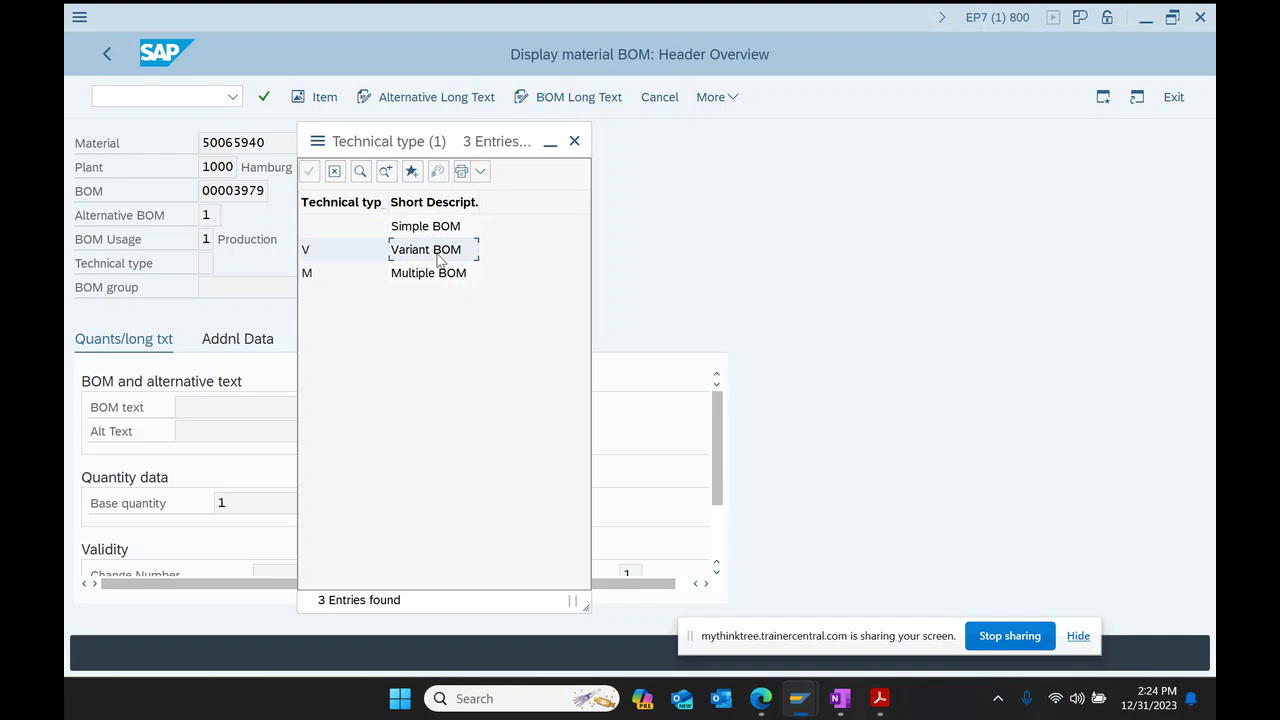
click(574, 141)
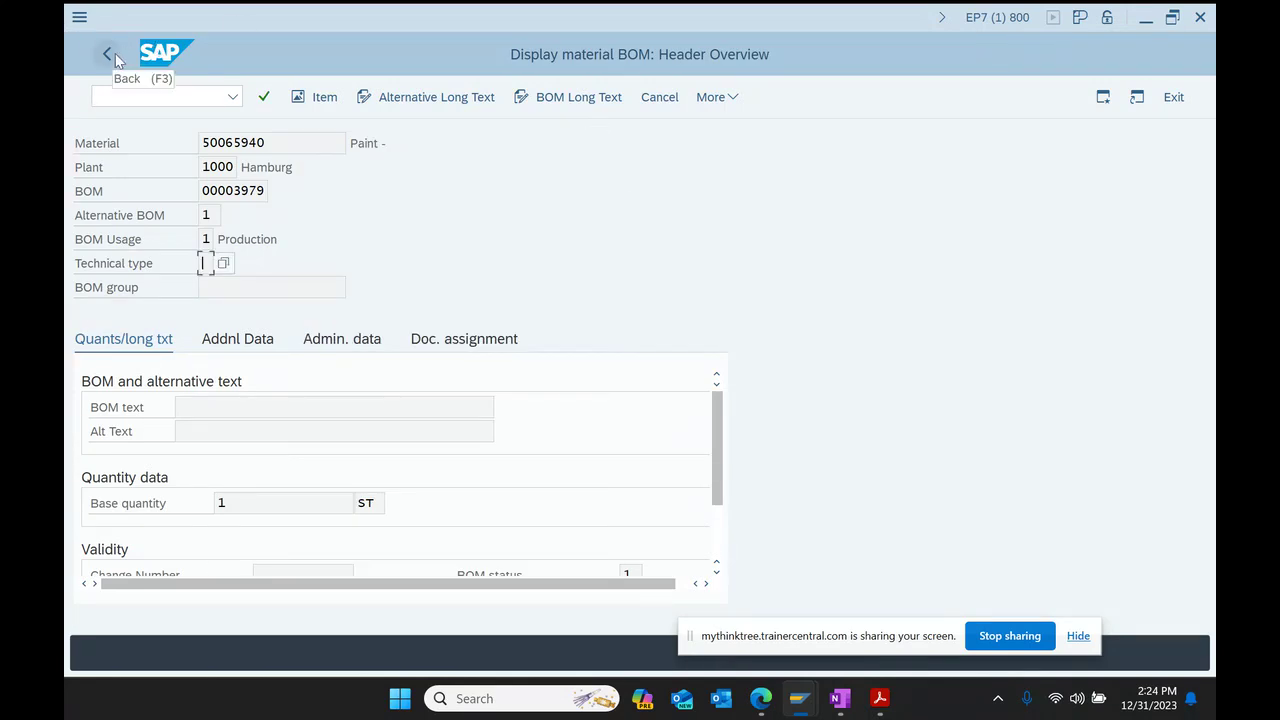
click(108, 54)
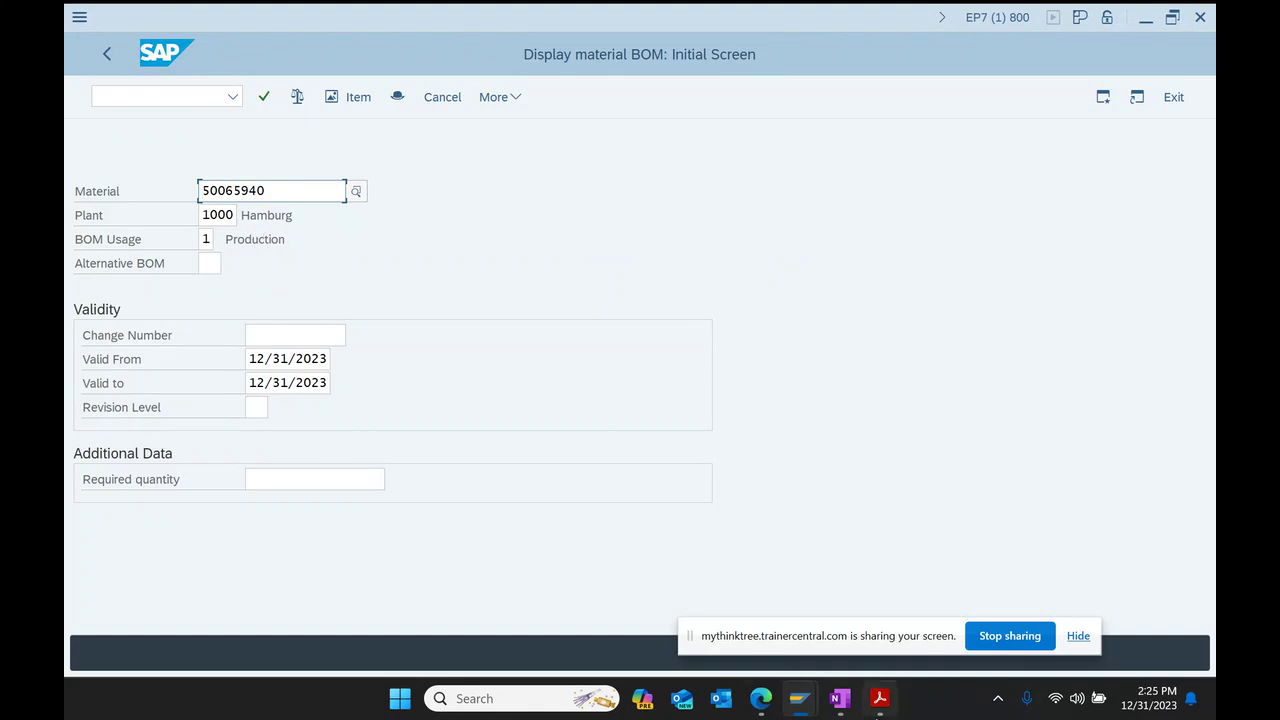
click(215, 267)
text(2)
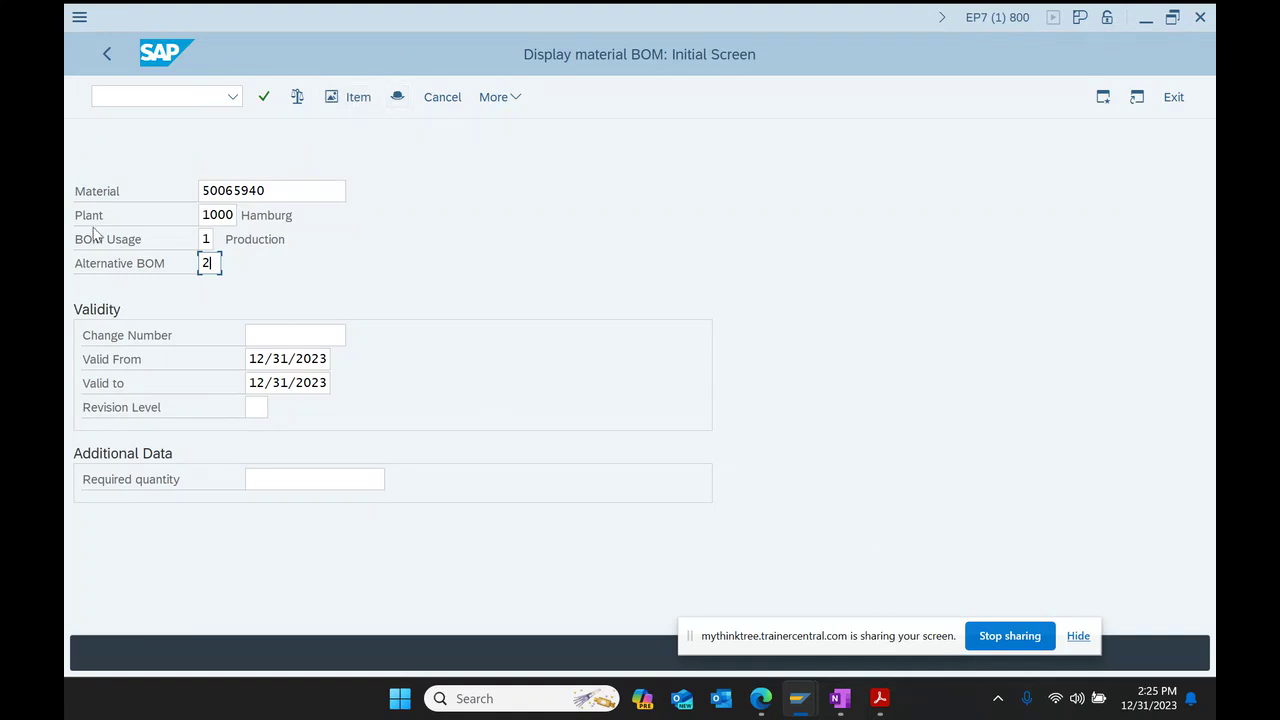
click(115, 57)
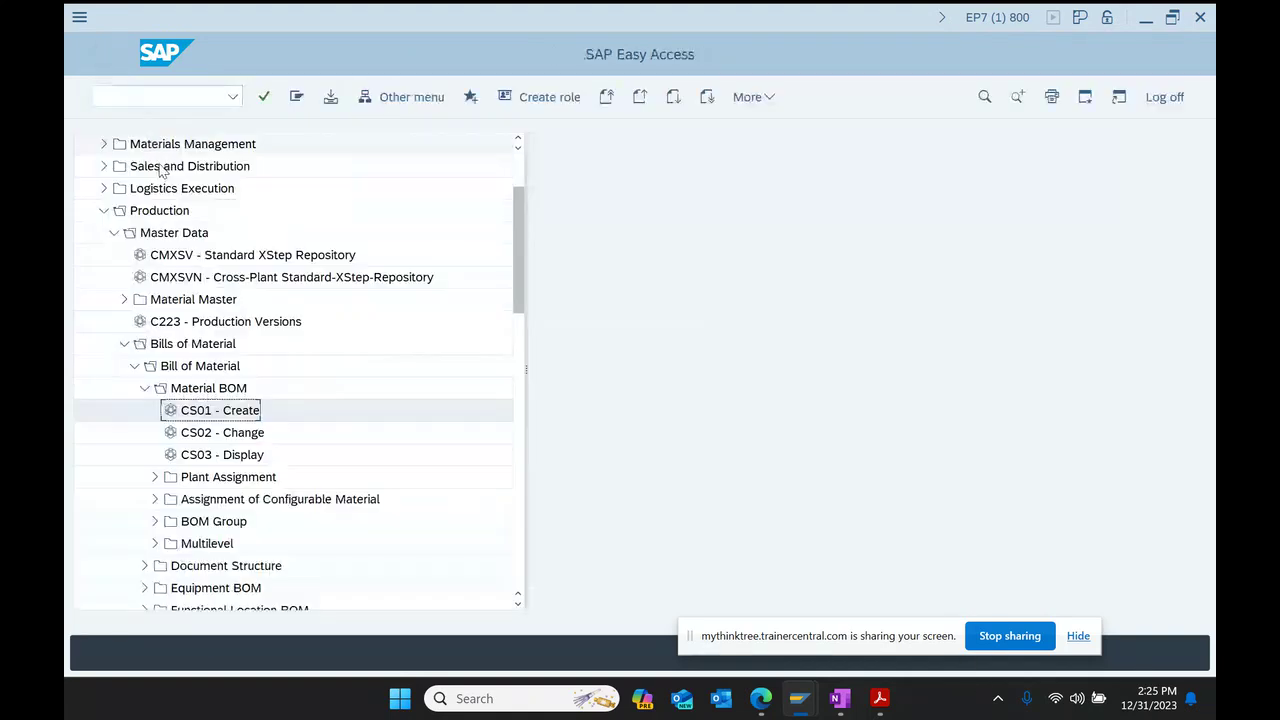
Step: Start creating a BOM for material 50065940 with CS01 as alternative BOM 2, using the copy-from function
double_click(212, 414)
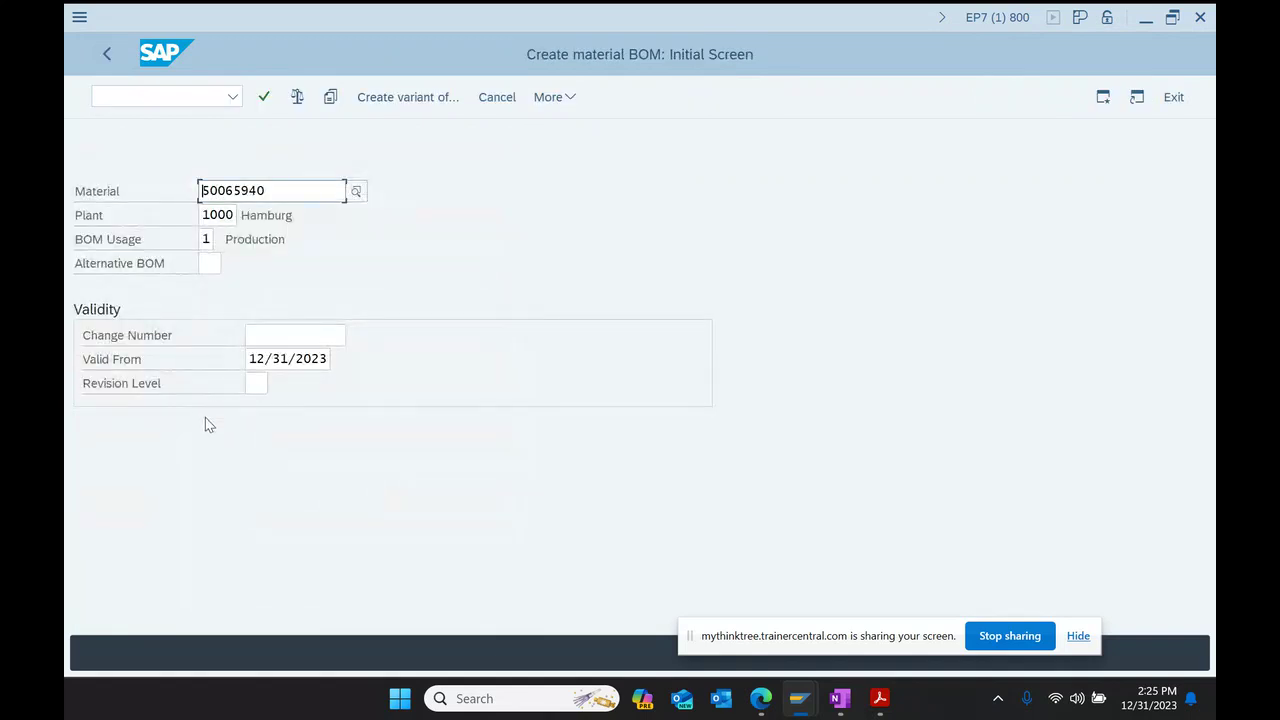
click(216, 268)
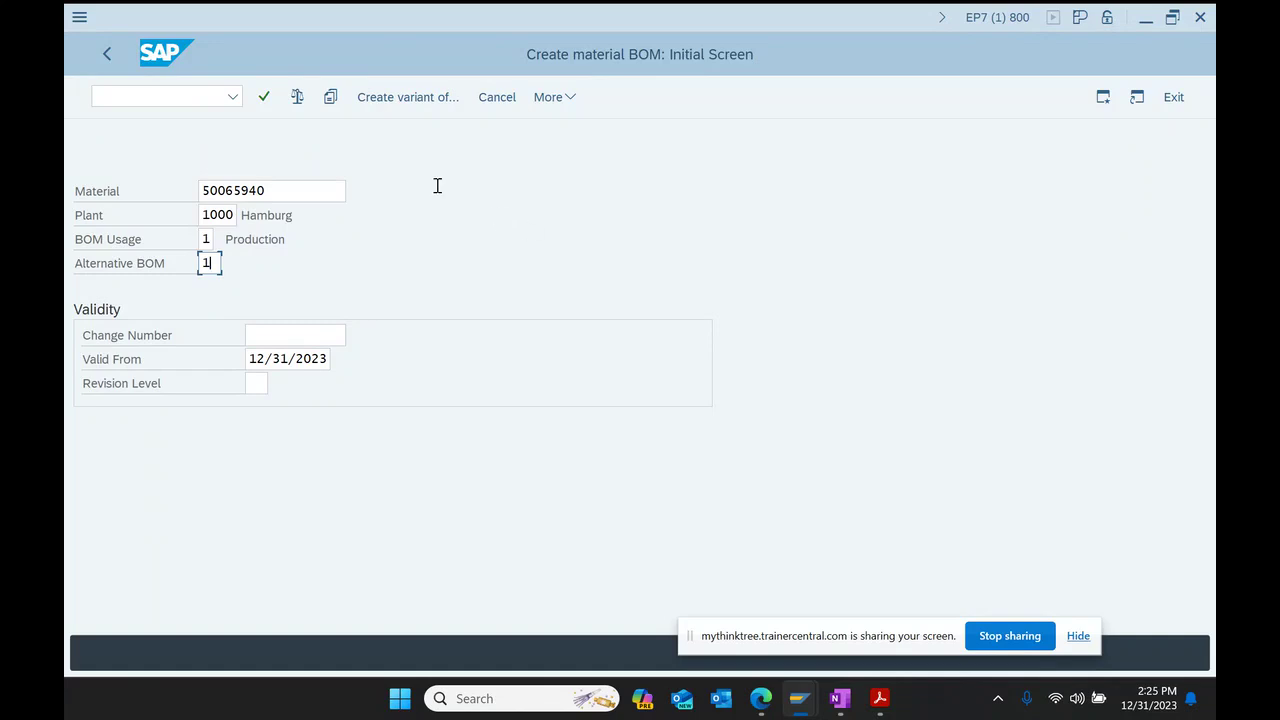
click(331, 97)
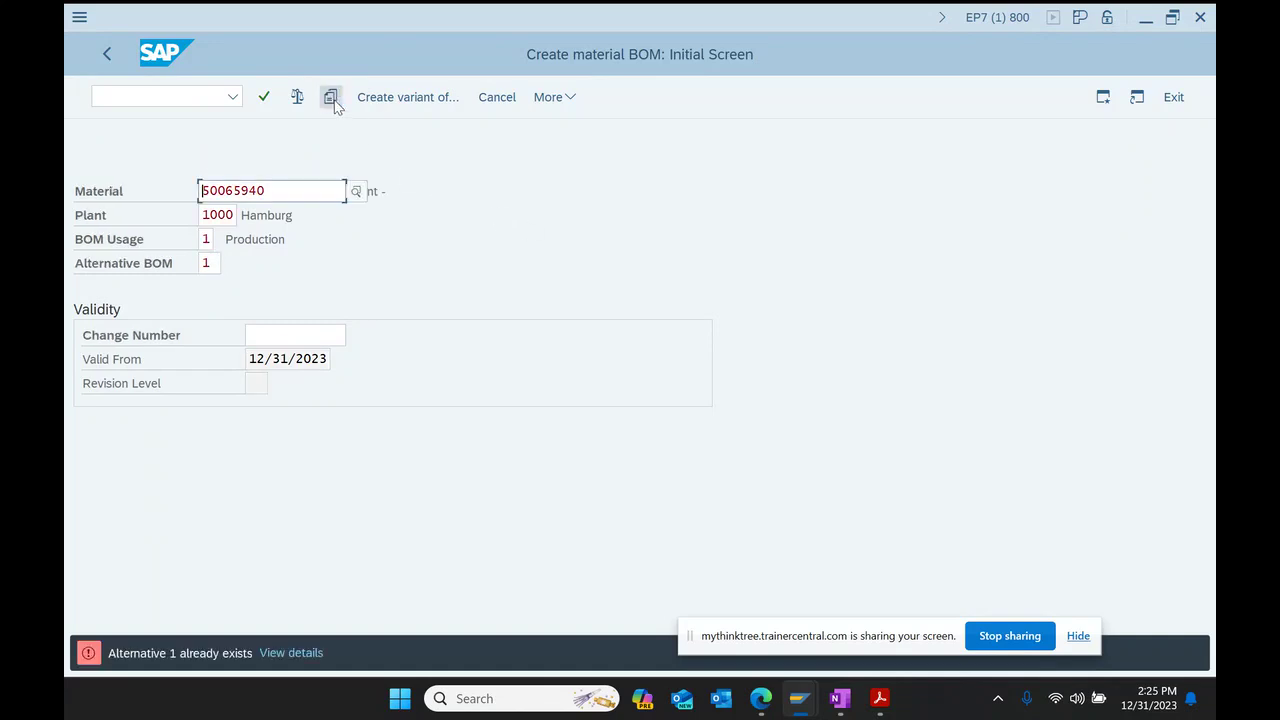
click(219, 263)
text(2)
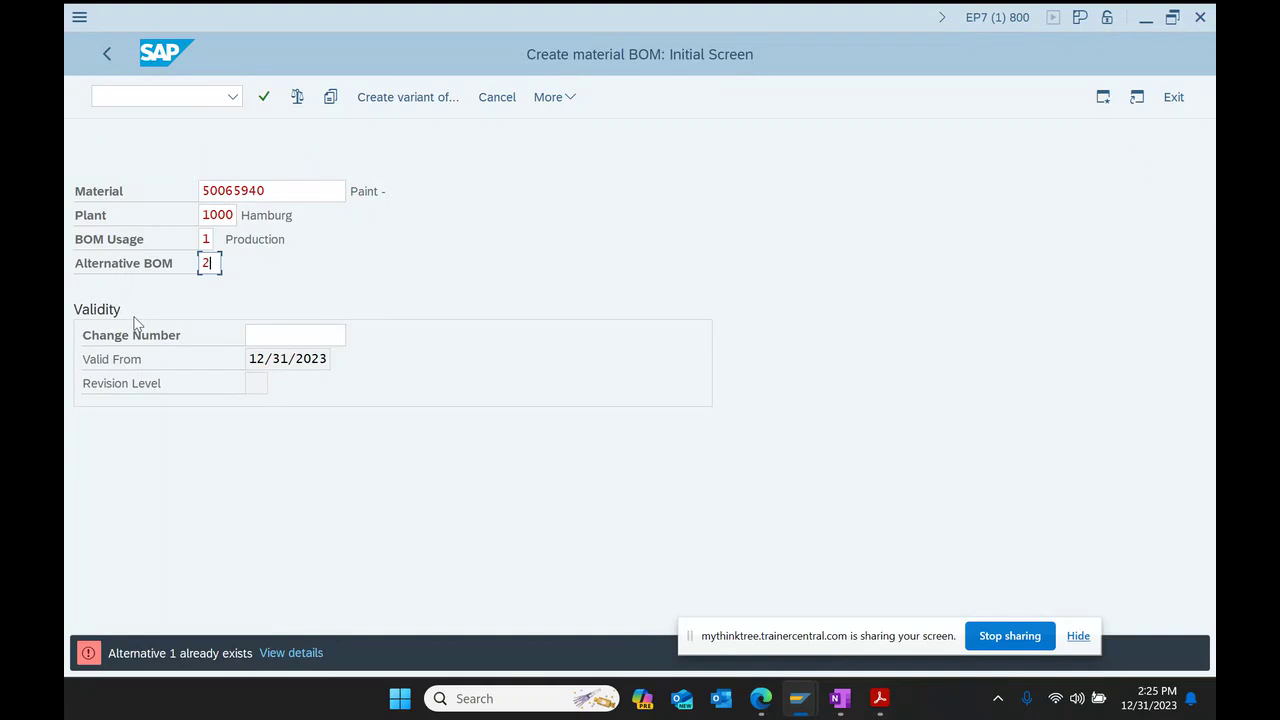
key(Return)
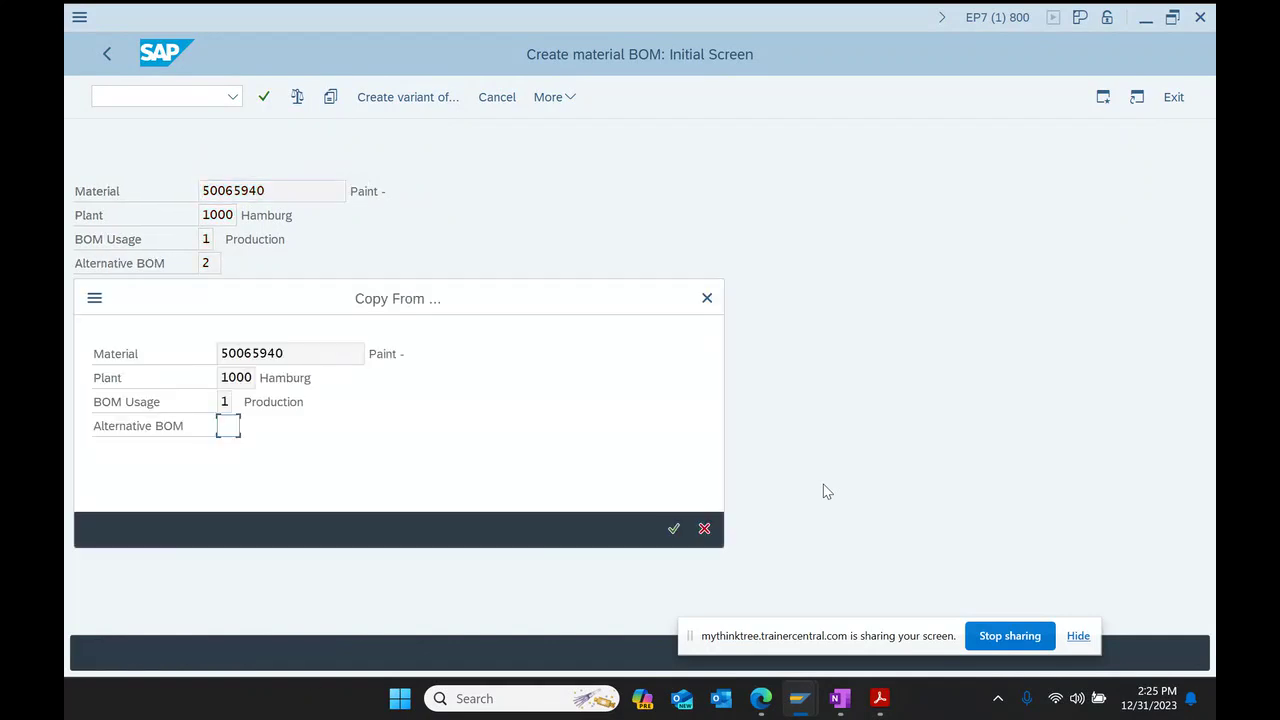
Step: Choose alternative BOM 1 of material 50065940 as the copy source and load its items
drag(257, 309, 626, 235)
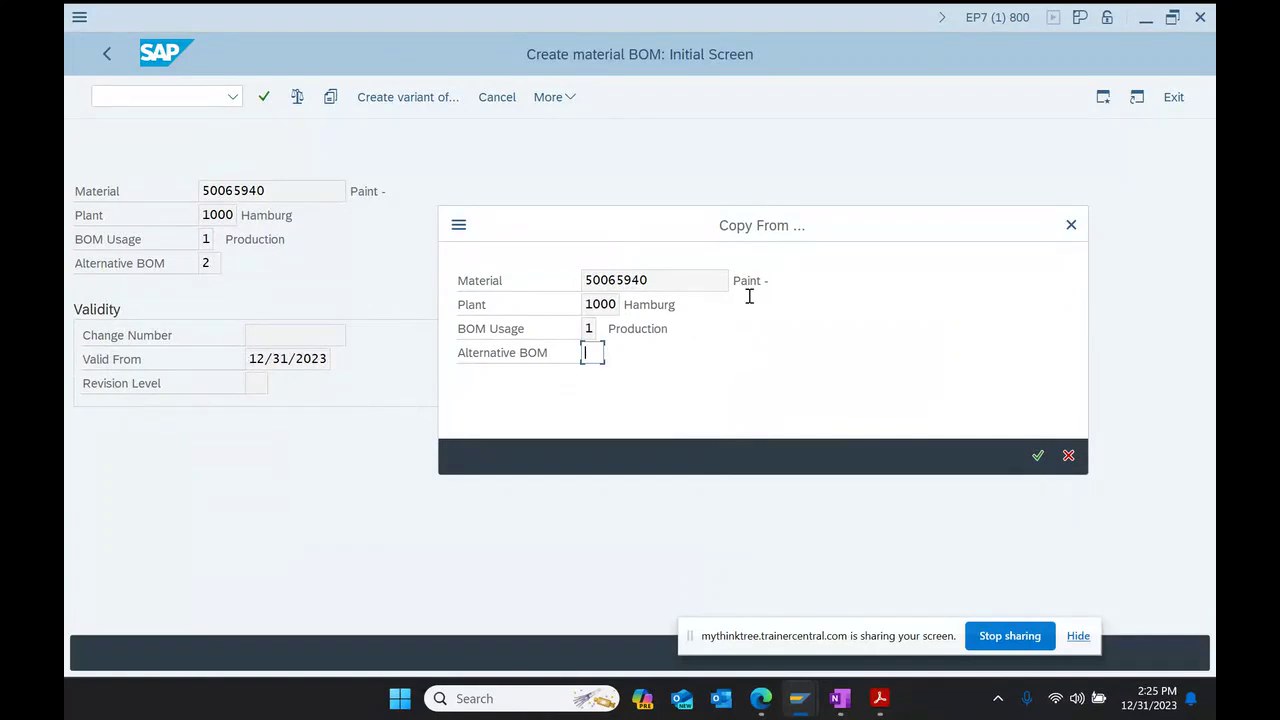
double_click(664, 283)
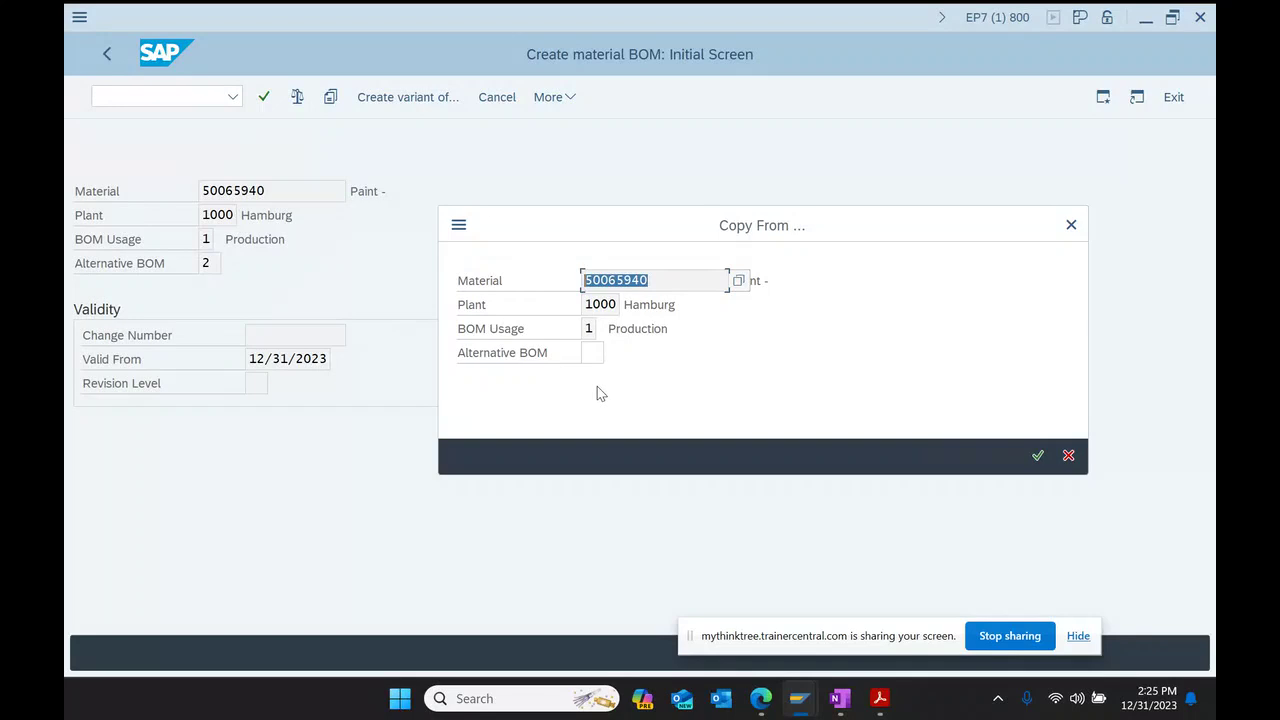
click(595, 352)
text(1)
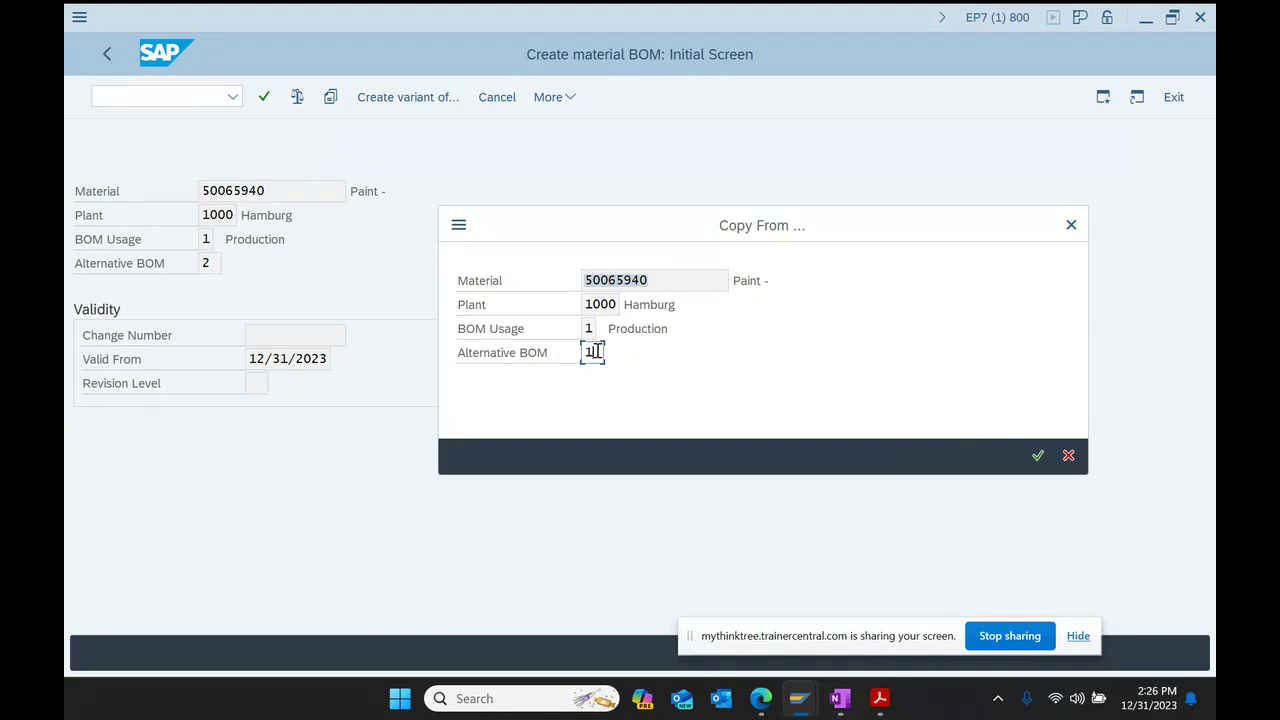
click(1039, 455)
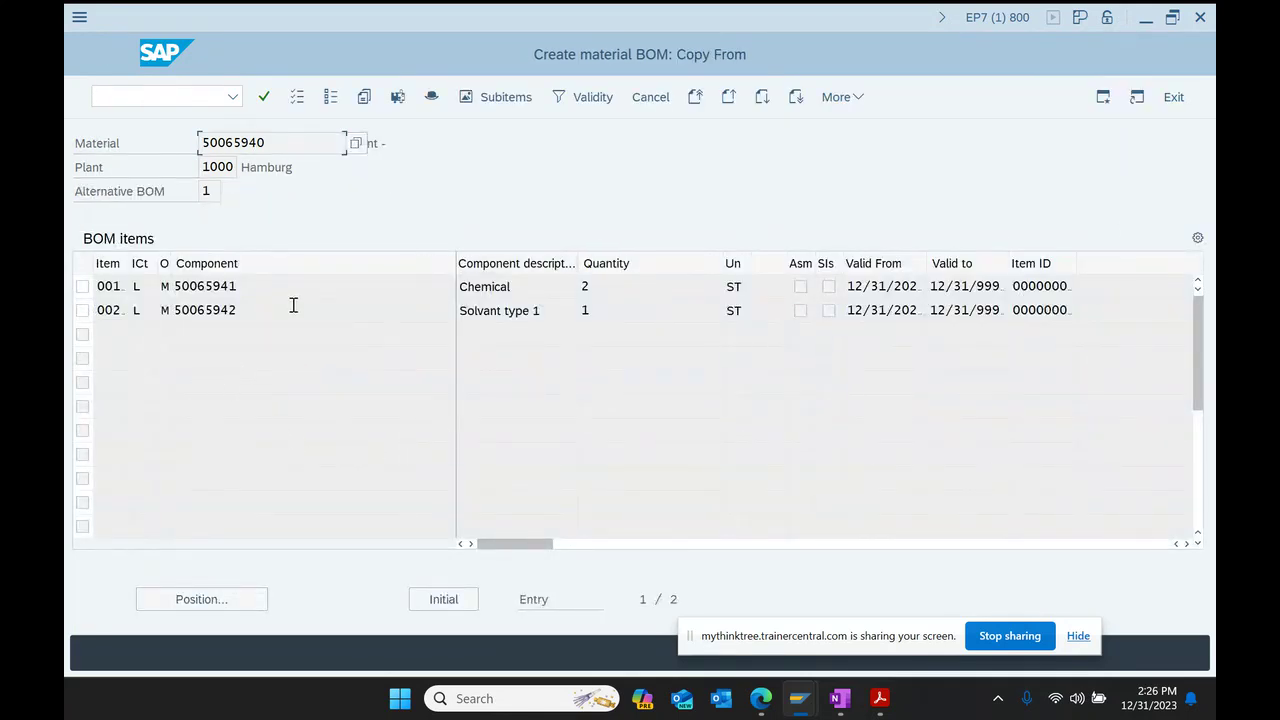
Step: Copy both the Chemical and Solvant type 1 items into the new alternative BOM
click(82, 287)
click(82, 311)
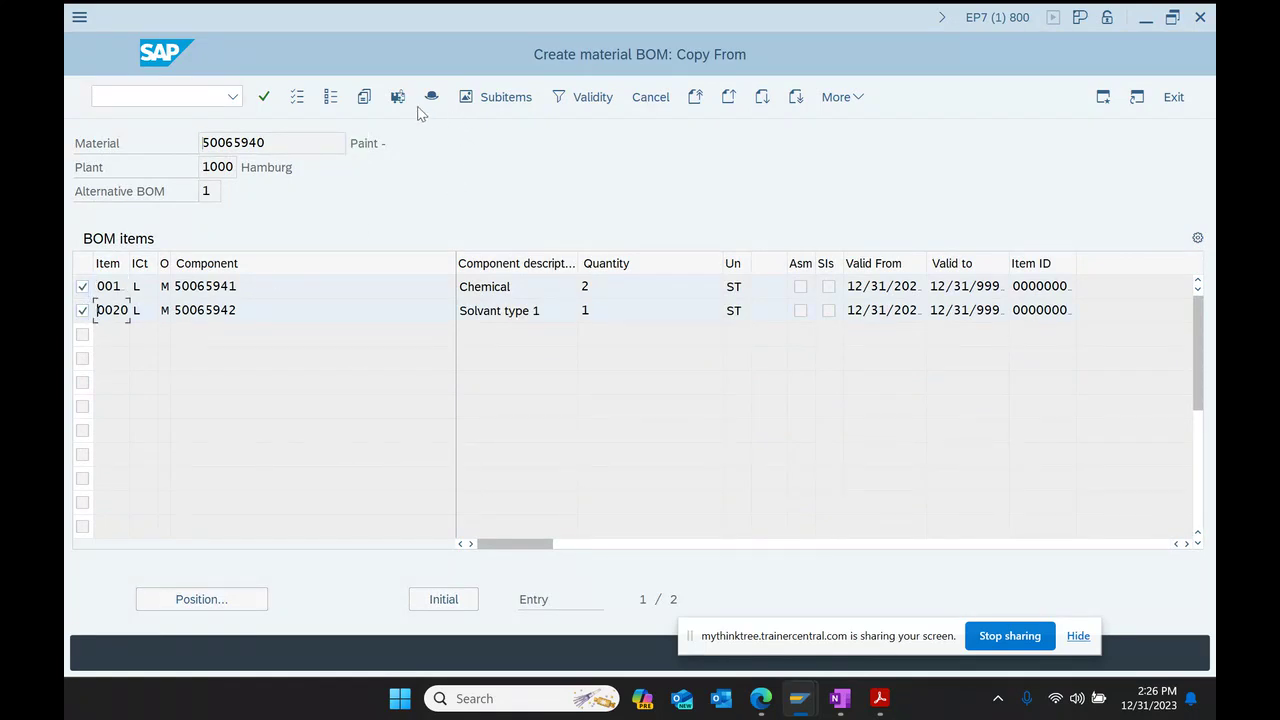
click(364, 99)
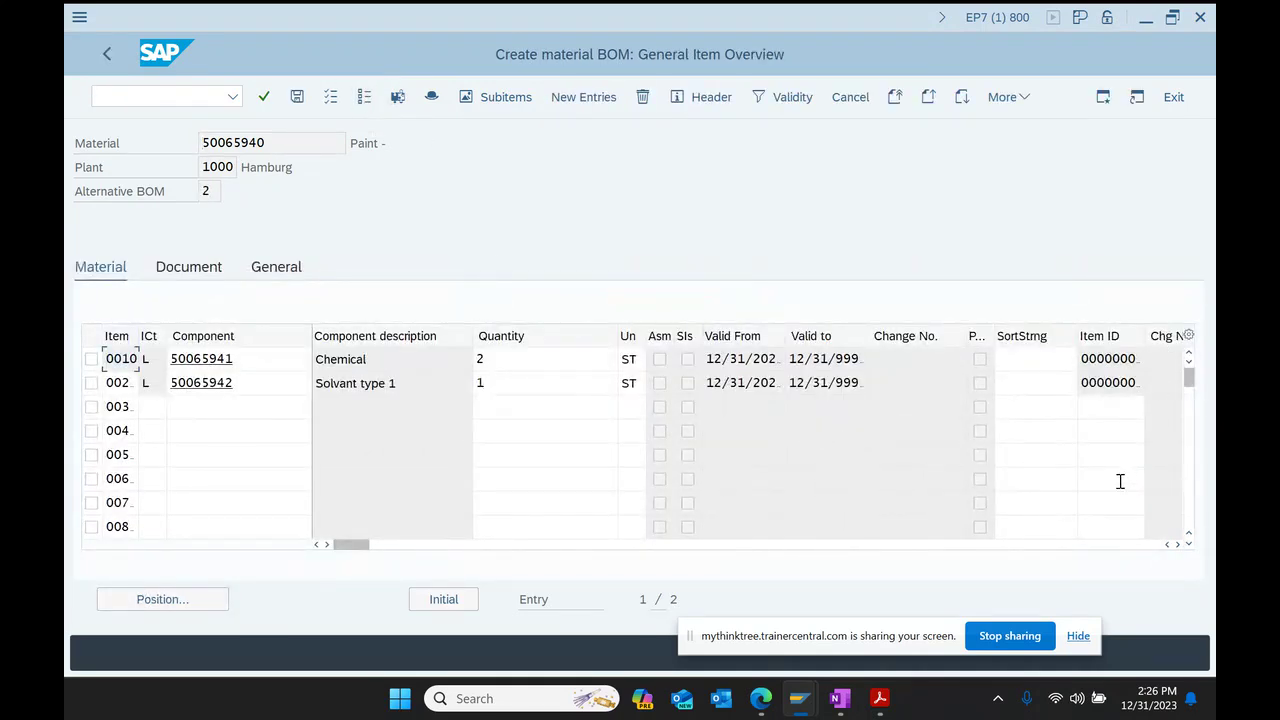
Step: Change the second BOM item's component from Solvant type 1 to material 50065943
click(276, 141)
double_click(276, 141)
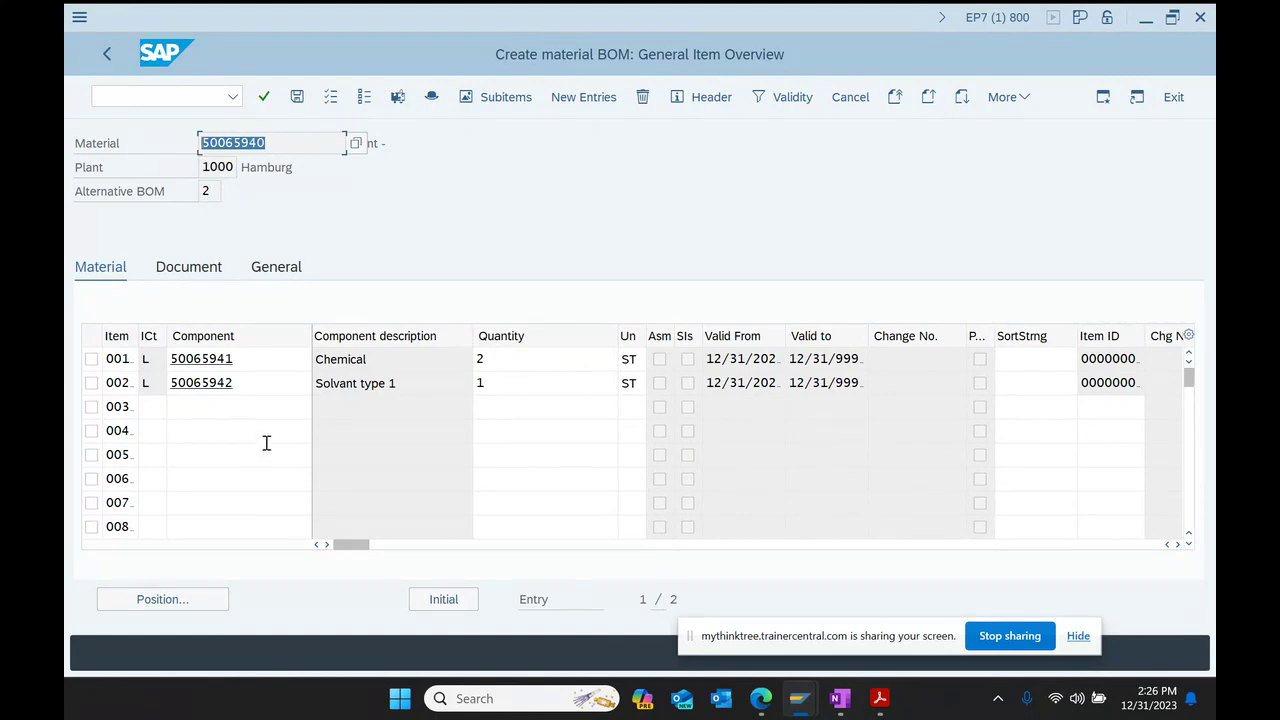
click(369, 359)
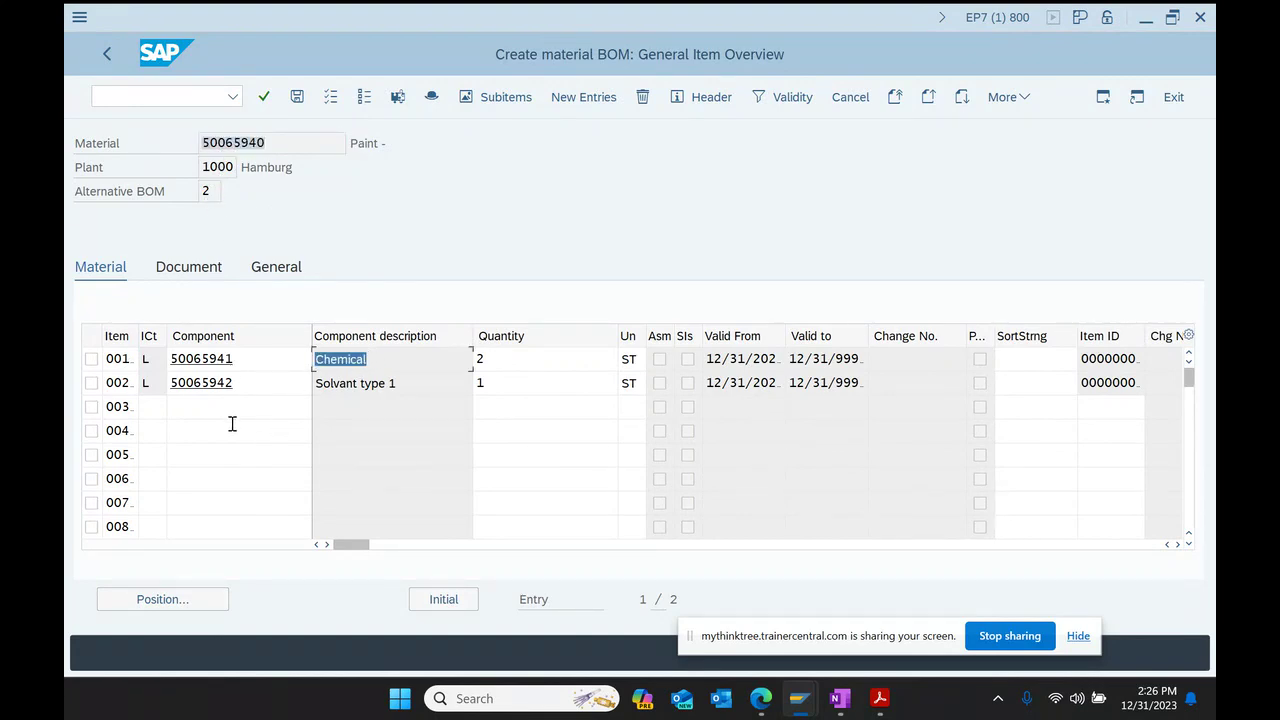
click(399, 384)
click(253, 386)
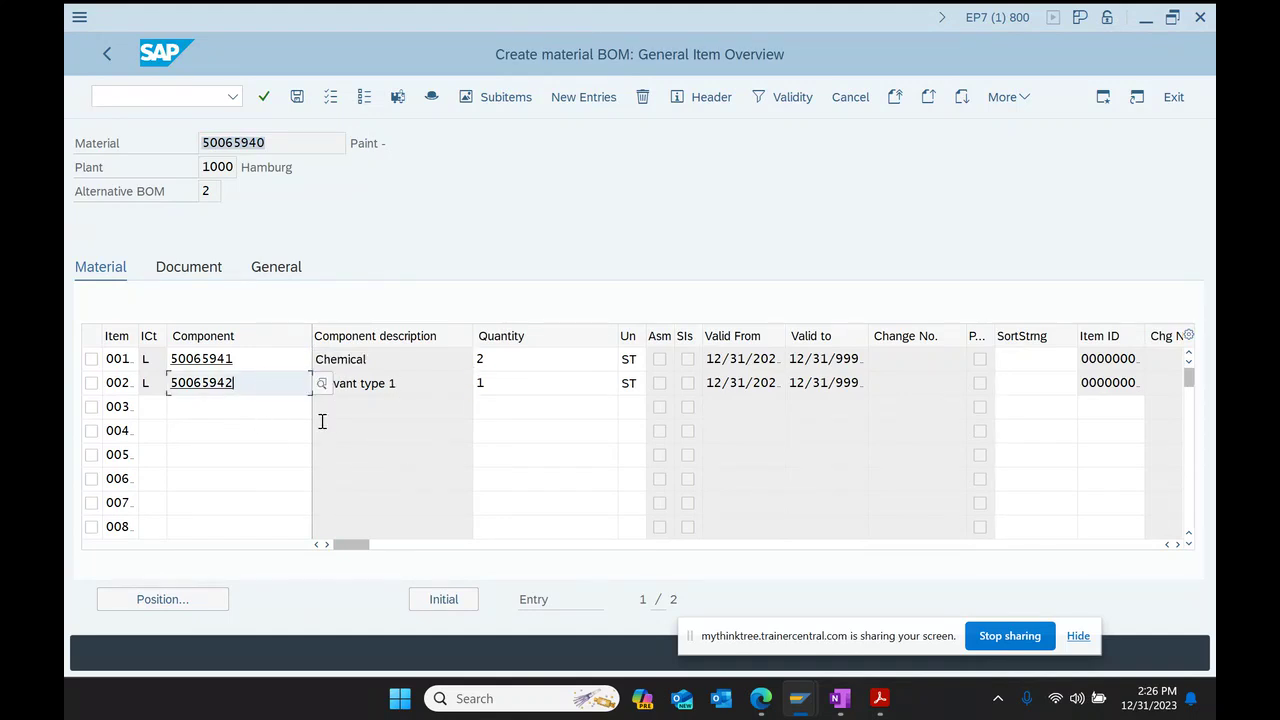
key(BackSpace)
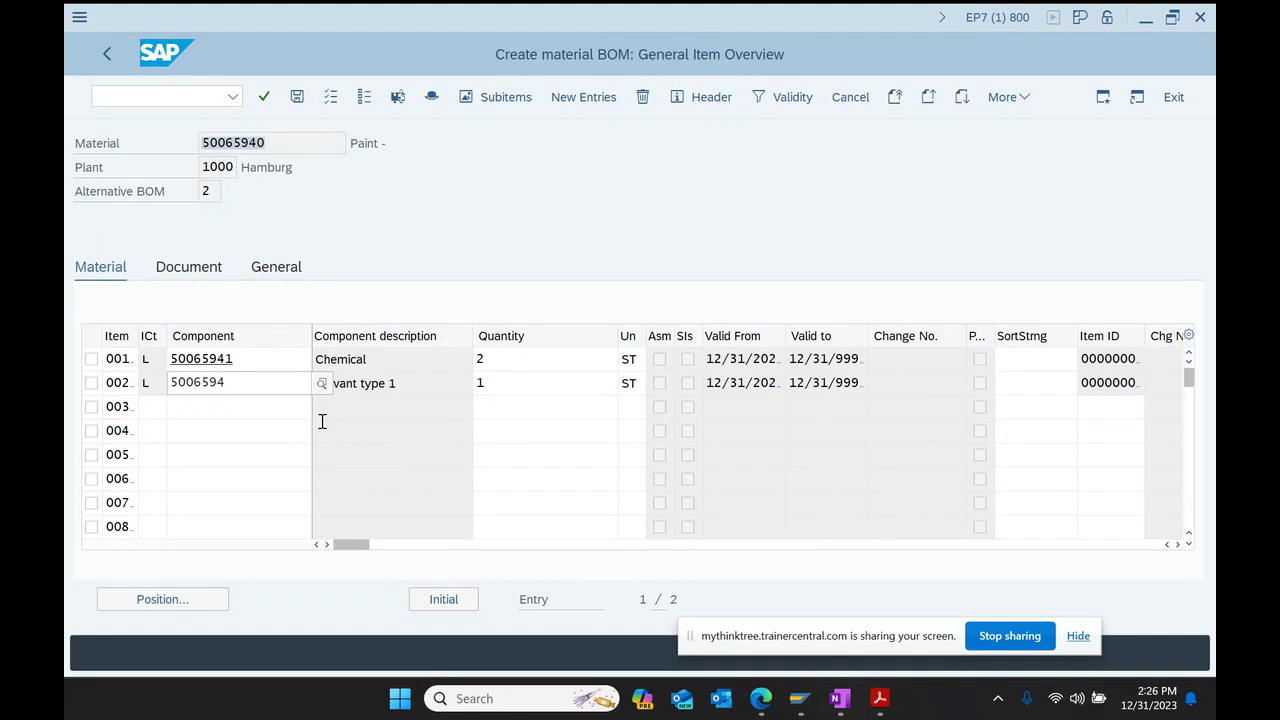
text(3)
key(Return)
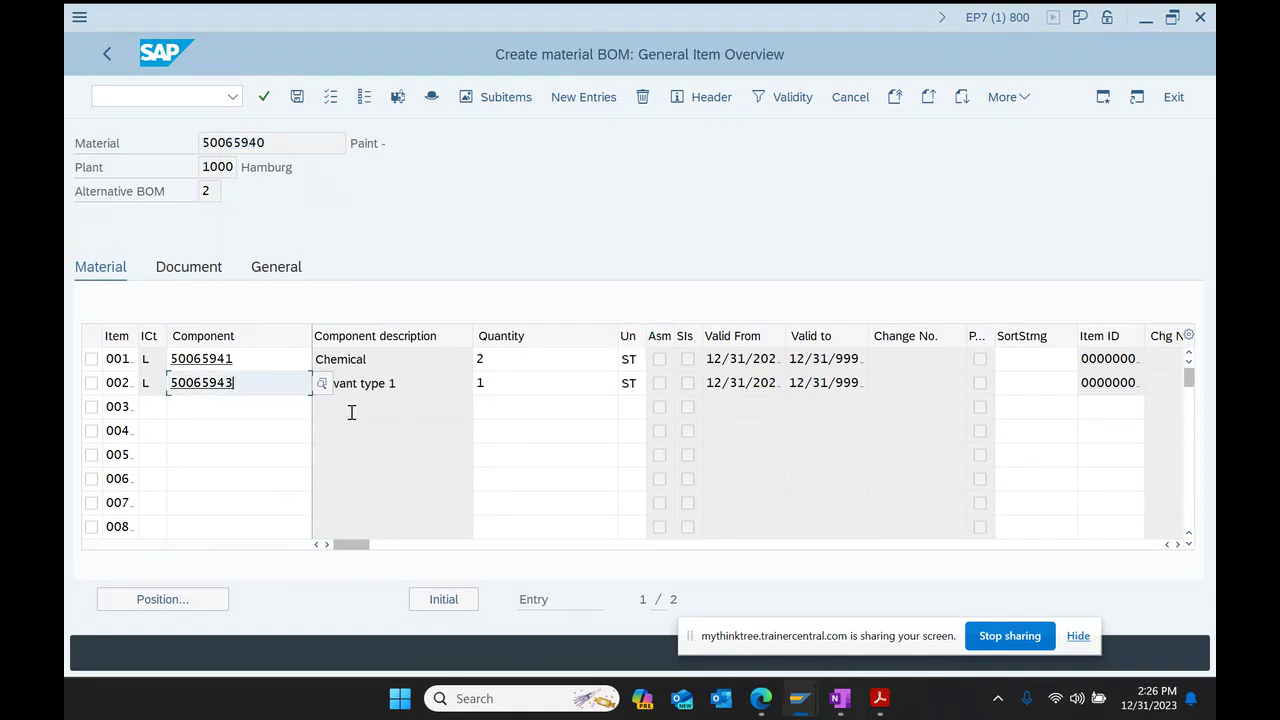
Step: Check the Solvent 2 number in OneNote, and validate and save the alternative 2 BOM in SAP
click(846, 704)
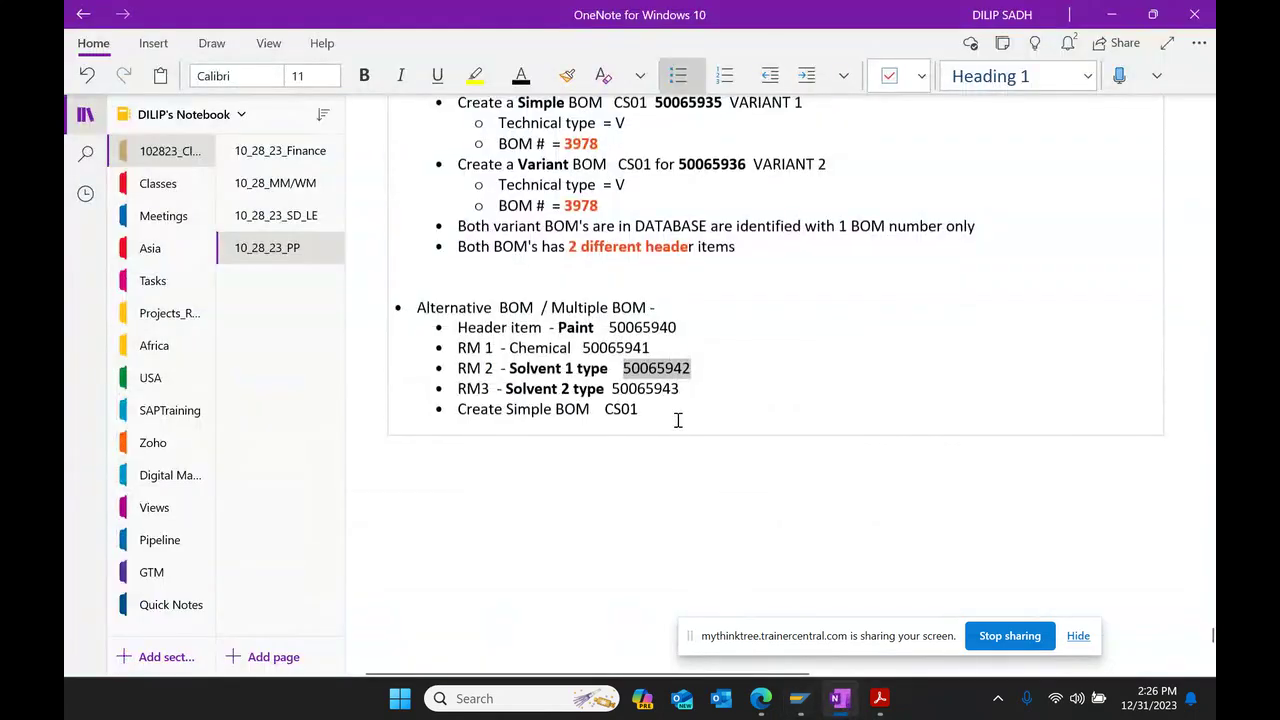
click(800, 698)
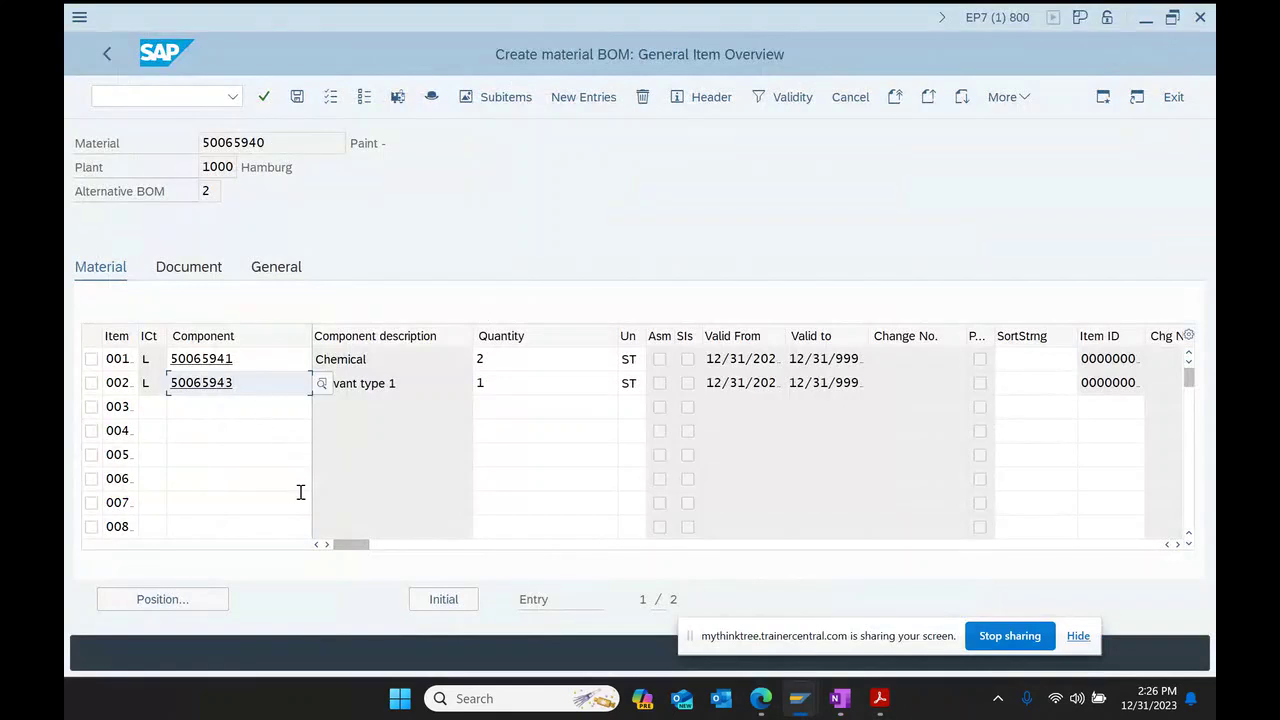
key(Return)
key(Tab)
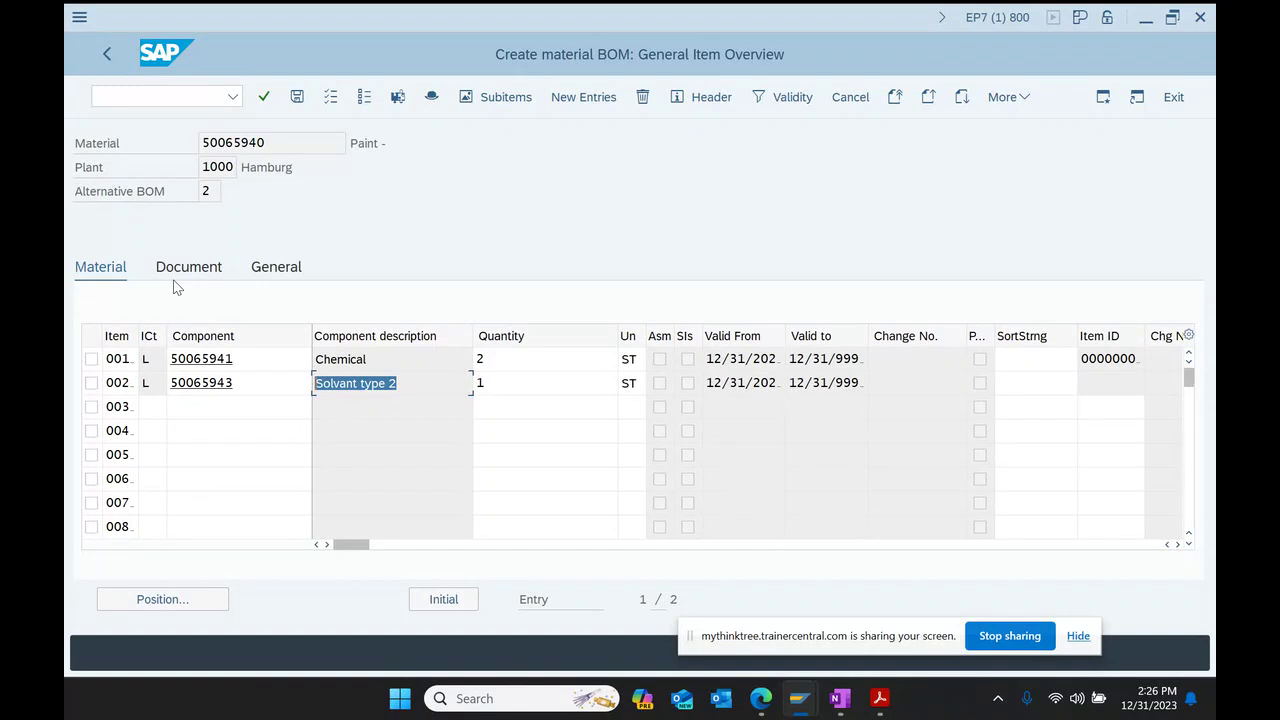
click(300, 101)
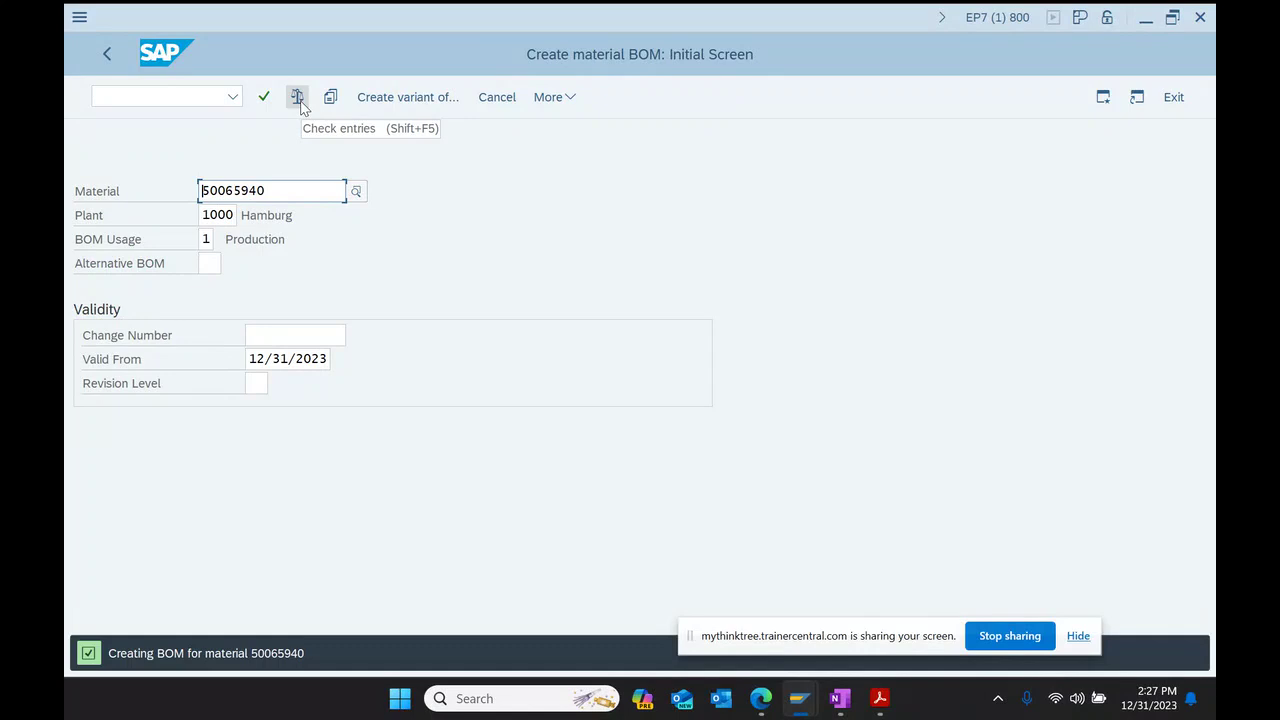
Step: Display the BOM of material 50065940 with CS03 and examine its alternatives overview
click(121, 60)
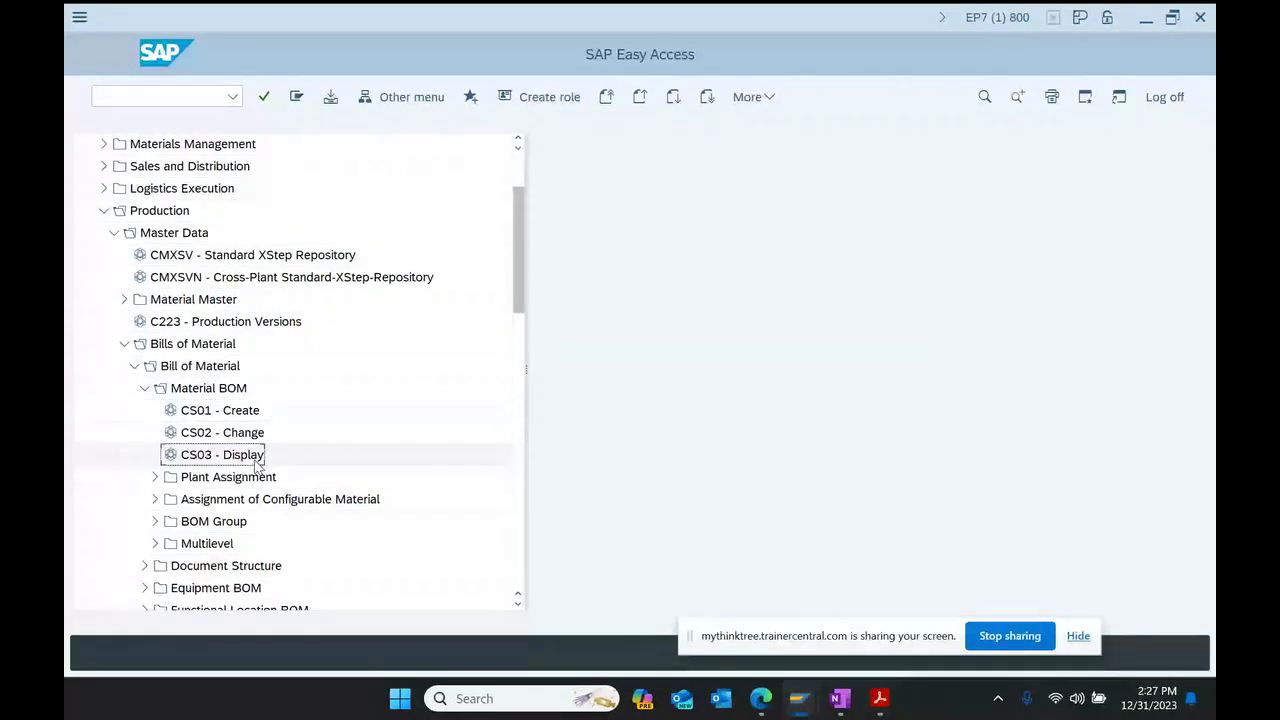
double_click(256, 462)
key(Return)
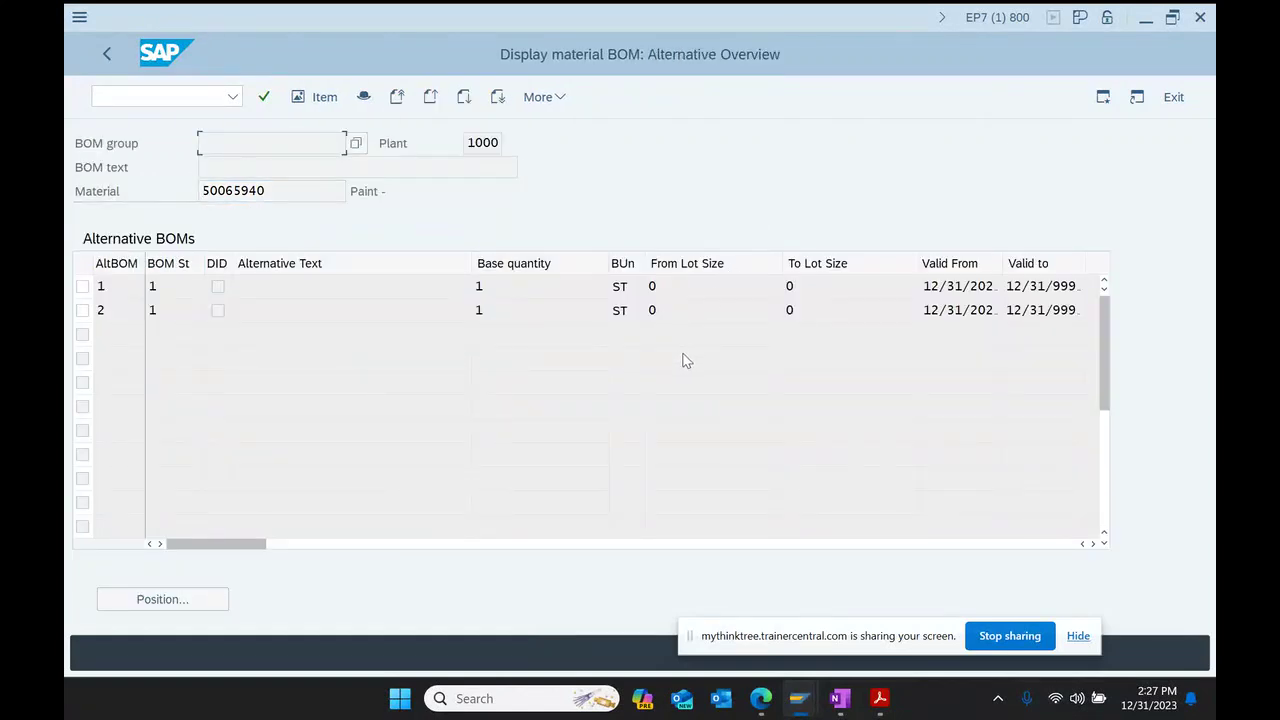
click(281, 185)
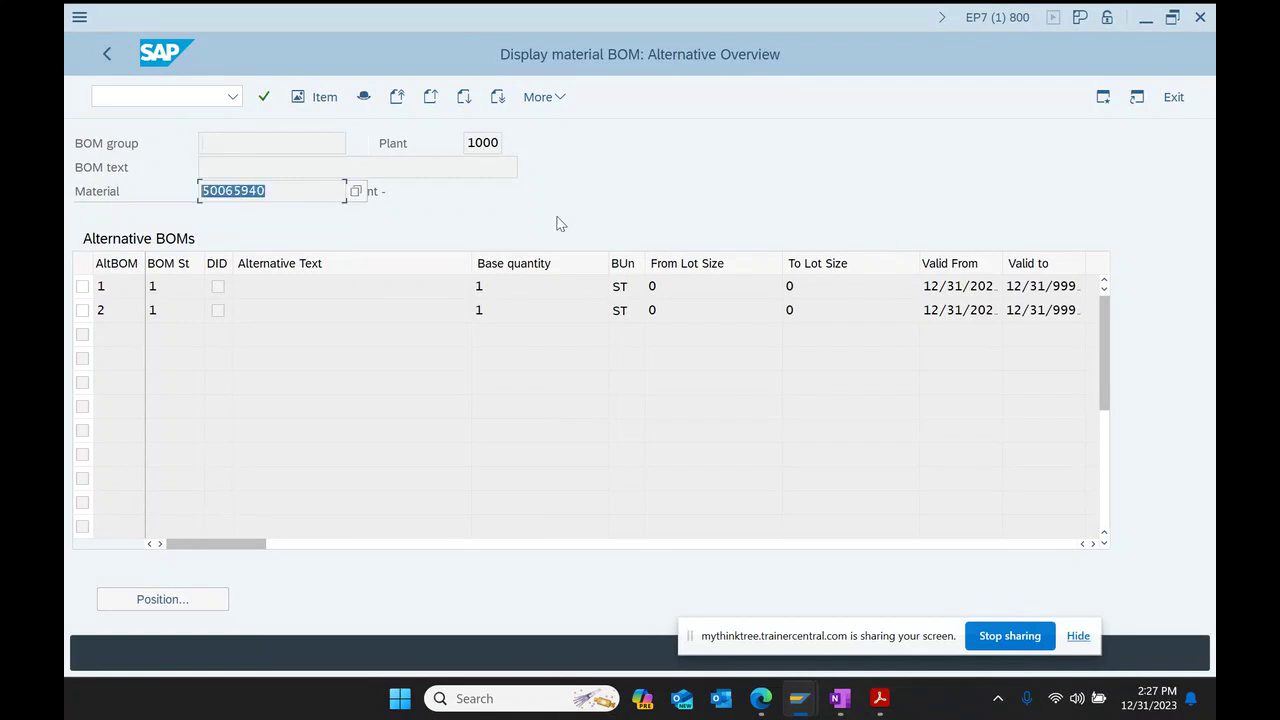
click(170, 287)
click(103, 303)
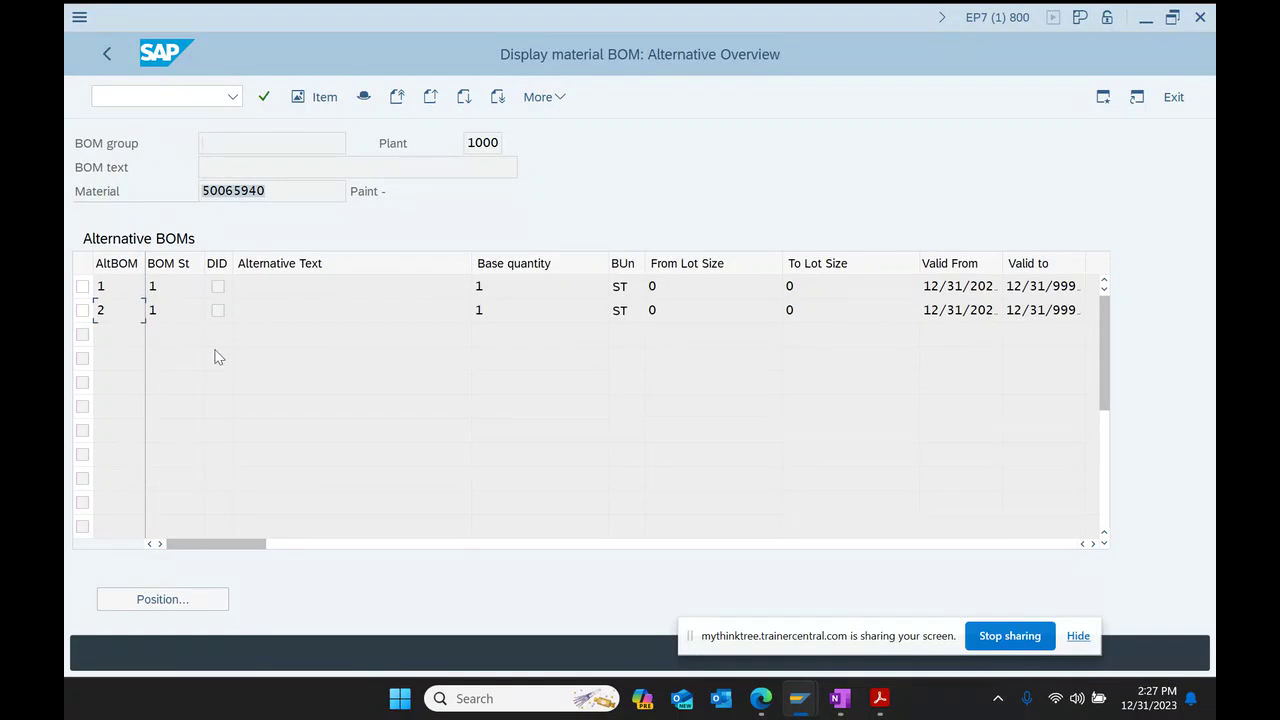
Step: Open alternative 1 of the Paint BOM and examine its header data, components and their quantities
click(82, 287)
double_click(121, 286)
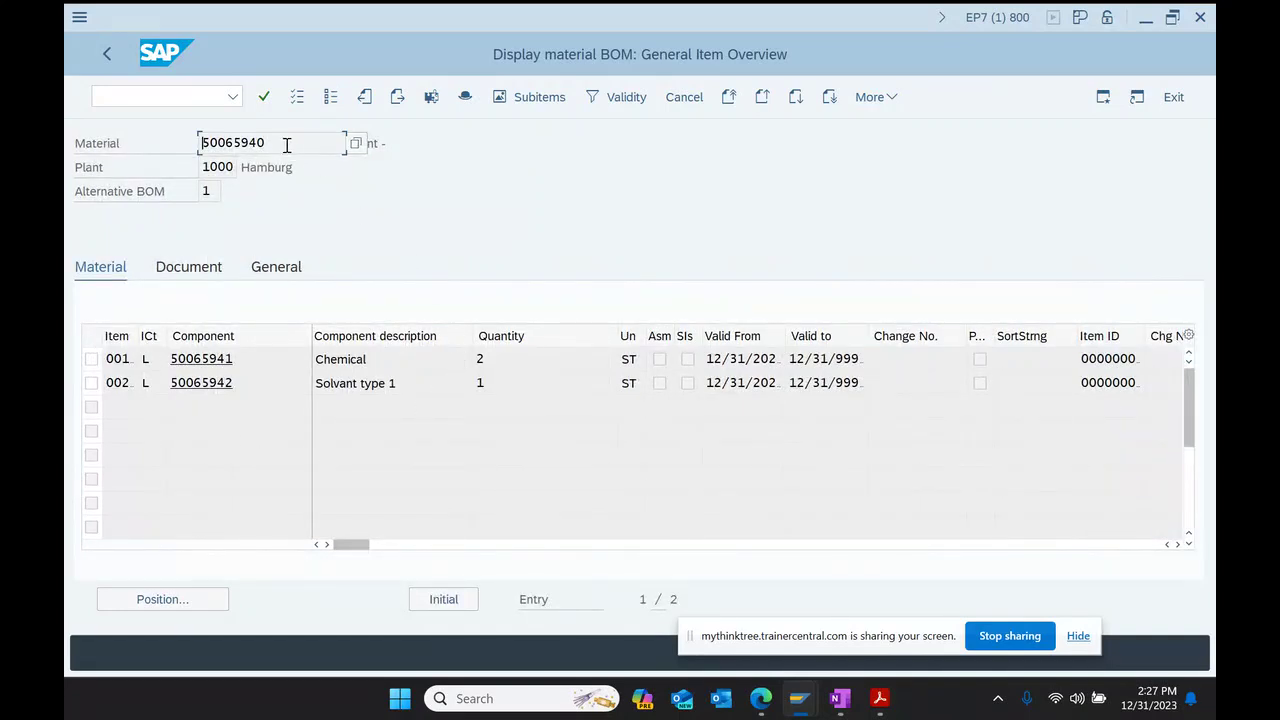
double_click(245, 143)
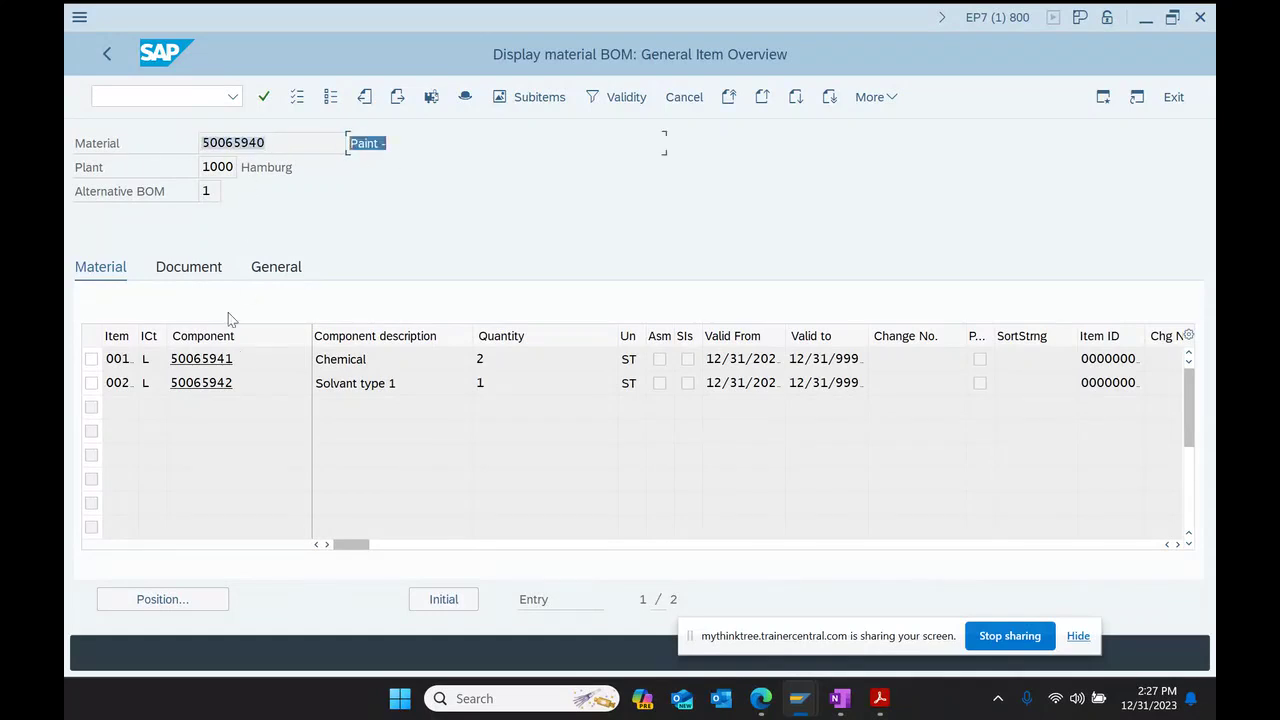
drag(209, 167, 270, 168)
double_click(211, 190)
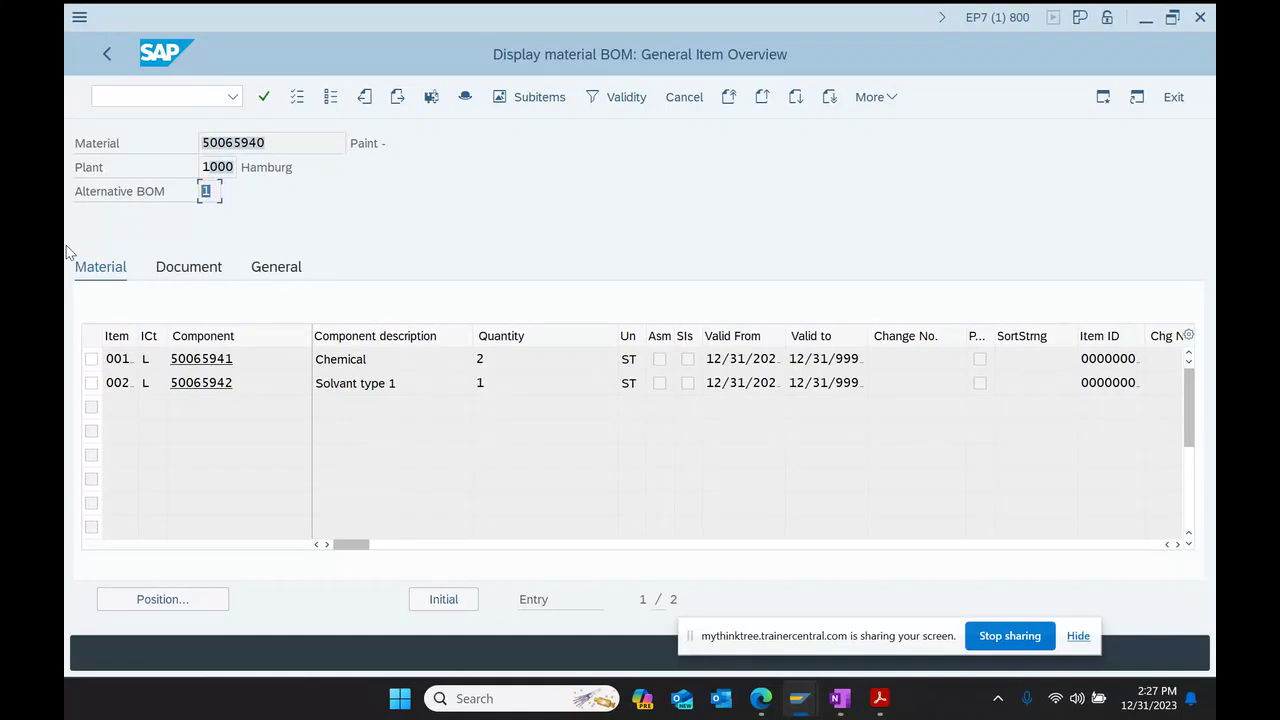
double_click(352, 362)
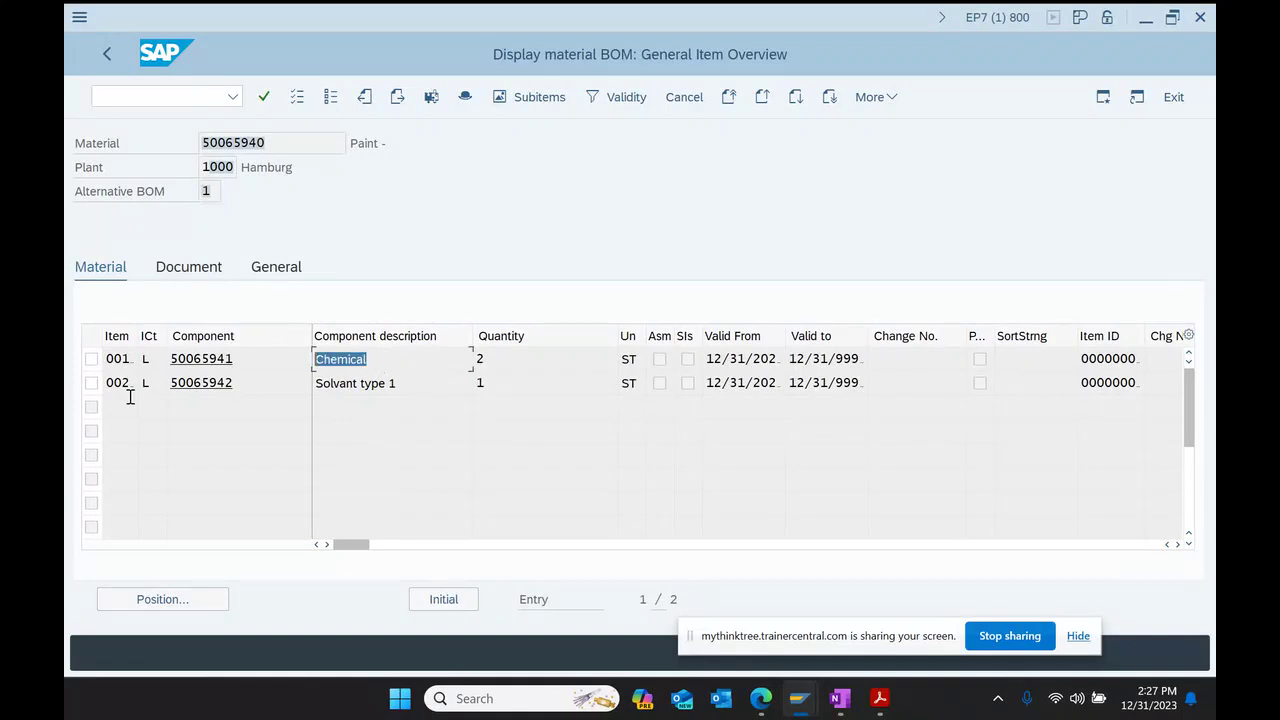
double_click(481, 359)
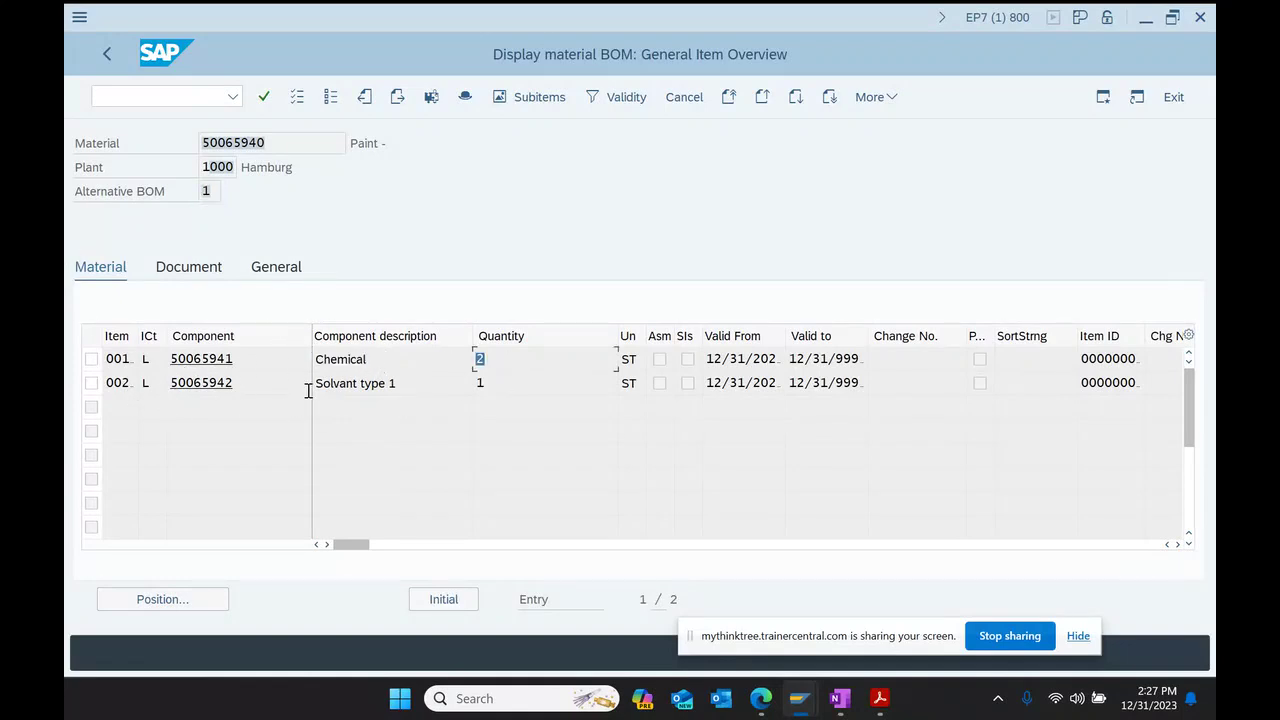
double_click(396, 387)
double_click(515, 386)
Step: Display the header of the alternative 1 BOM and check its technical type
click(465, 97)
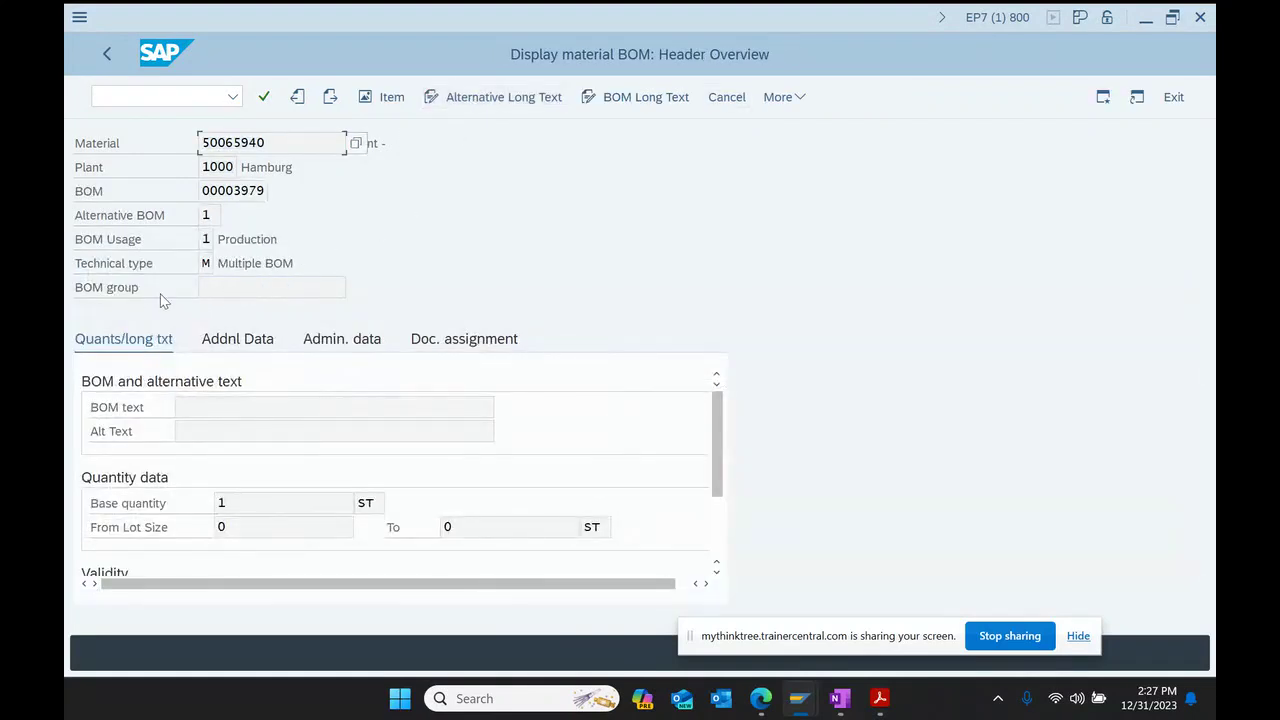
click(105, 276)
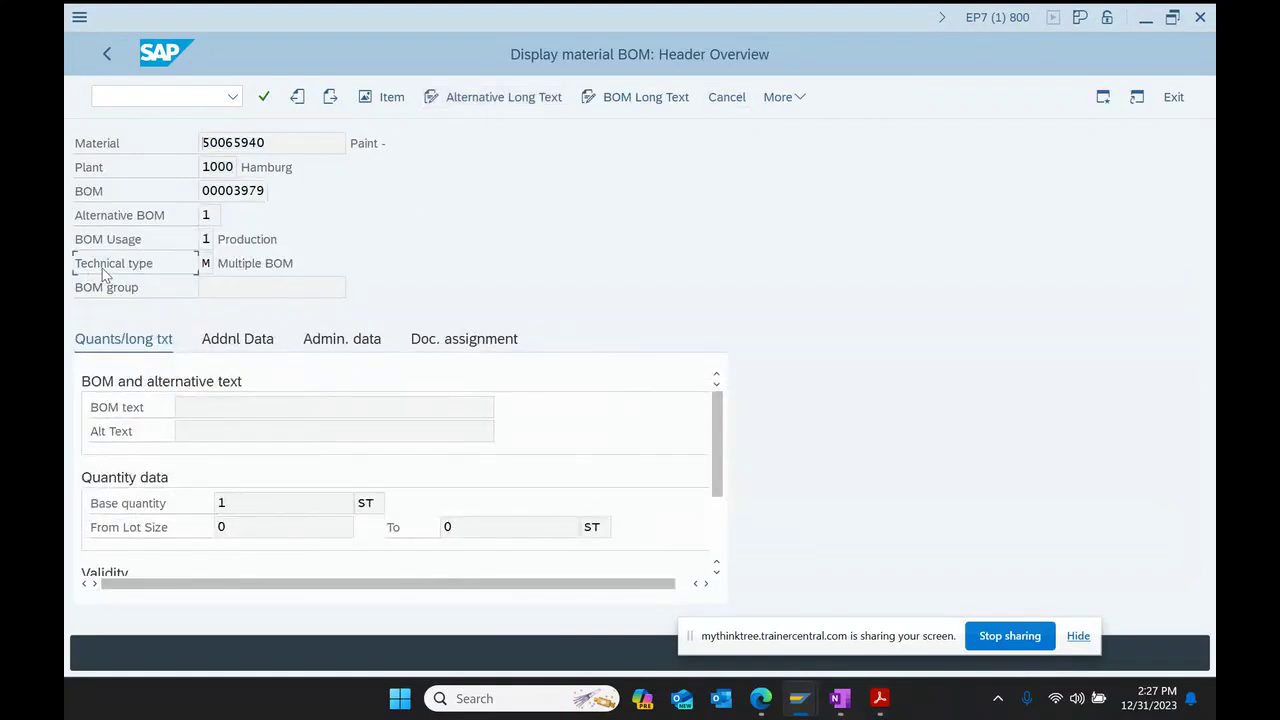
click(204, 263)
Step: Look up the Multiple BOM definition on the Technical Type page of TAPP40_2_First.pdf in Acrobat and return to SAP
click(880, 698)
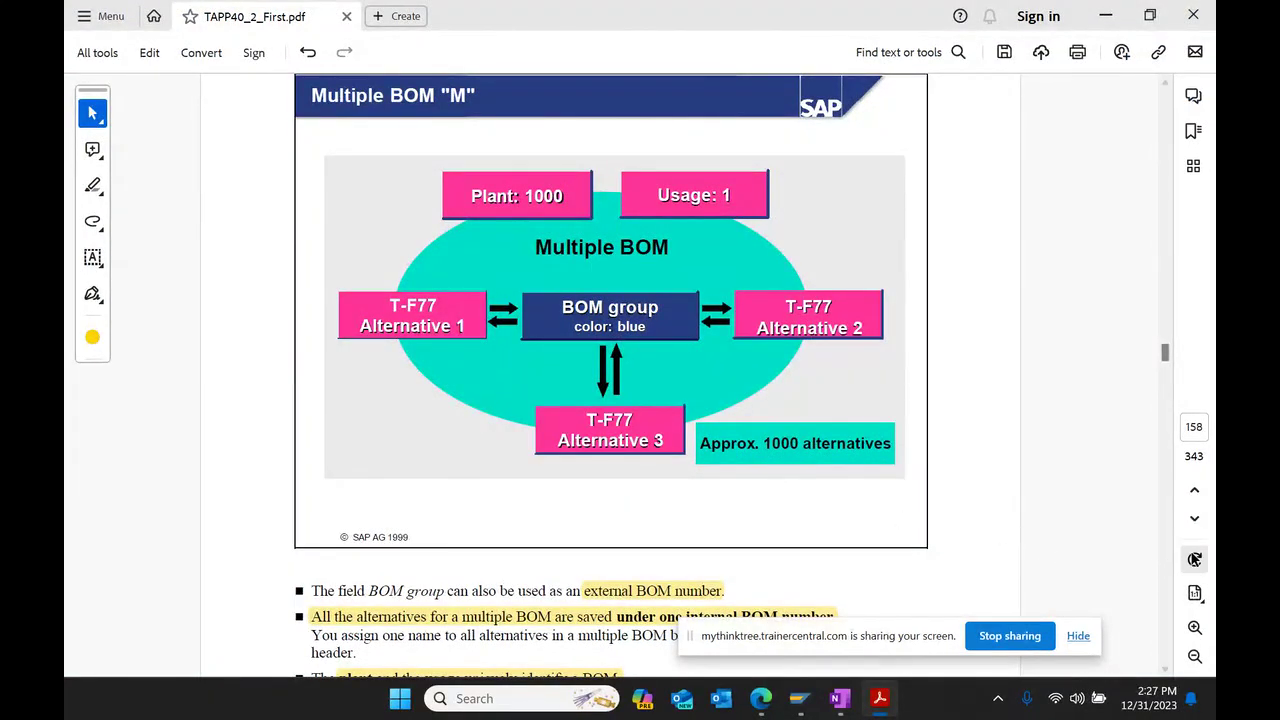
click(1194, 490)
click(1194, 490)
click(1194, 490)
click(1194, 490)
click(1194, 490)
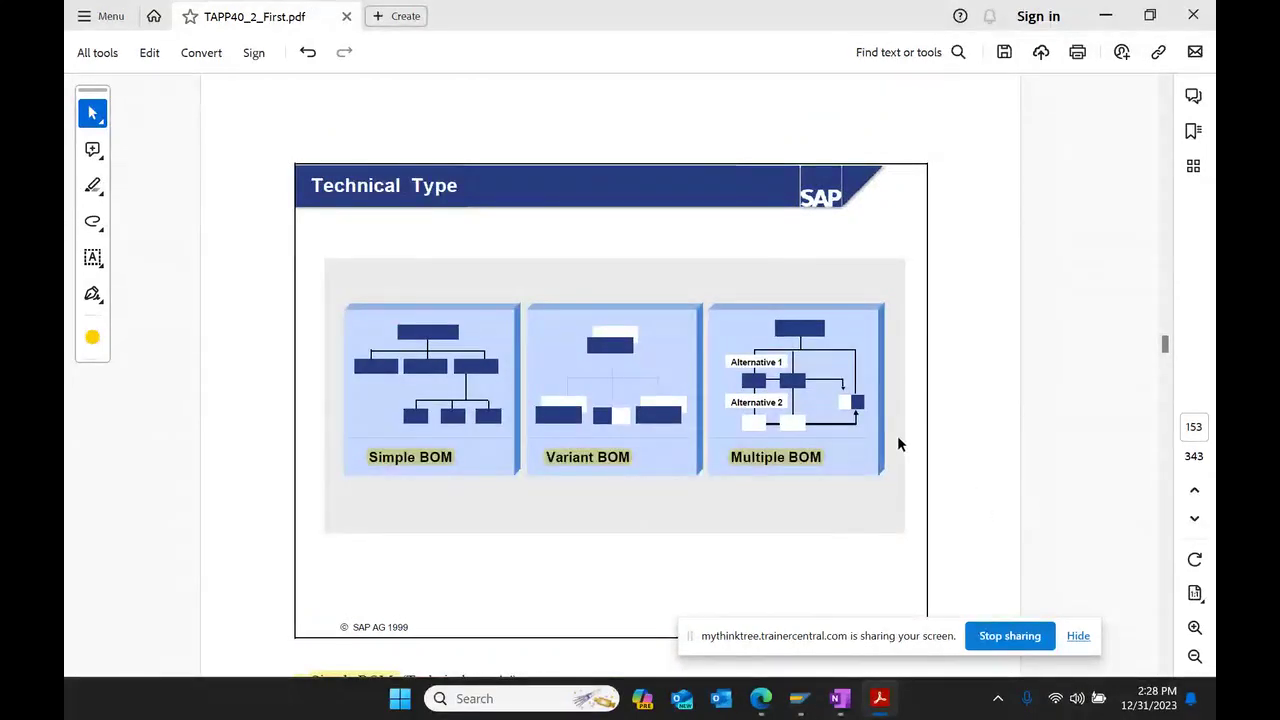
scroll(910, 451, down, 4)
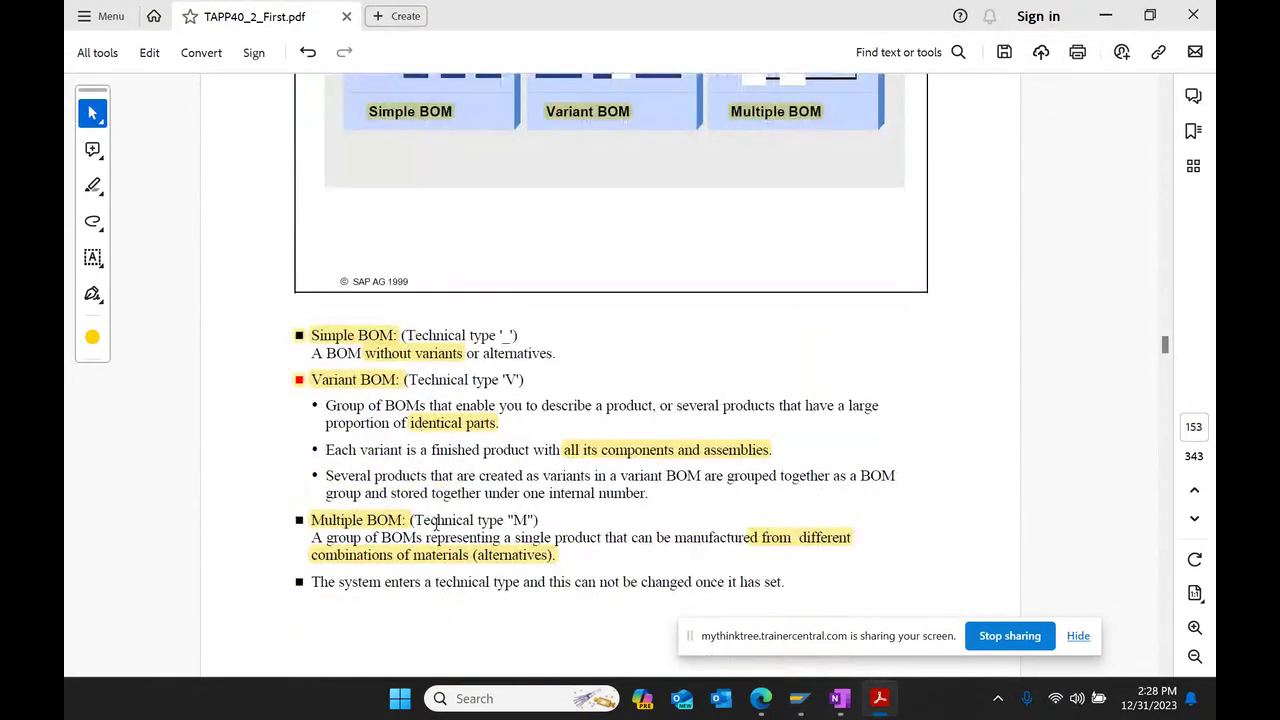
click(880, 698)
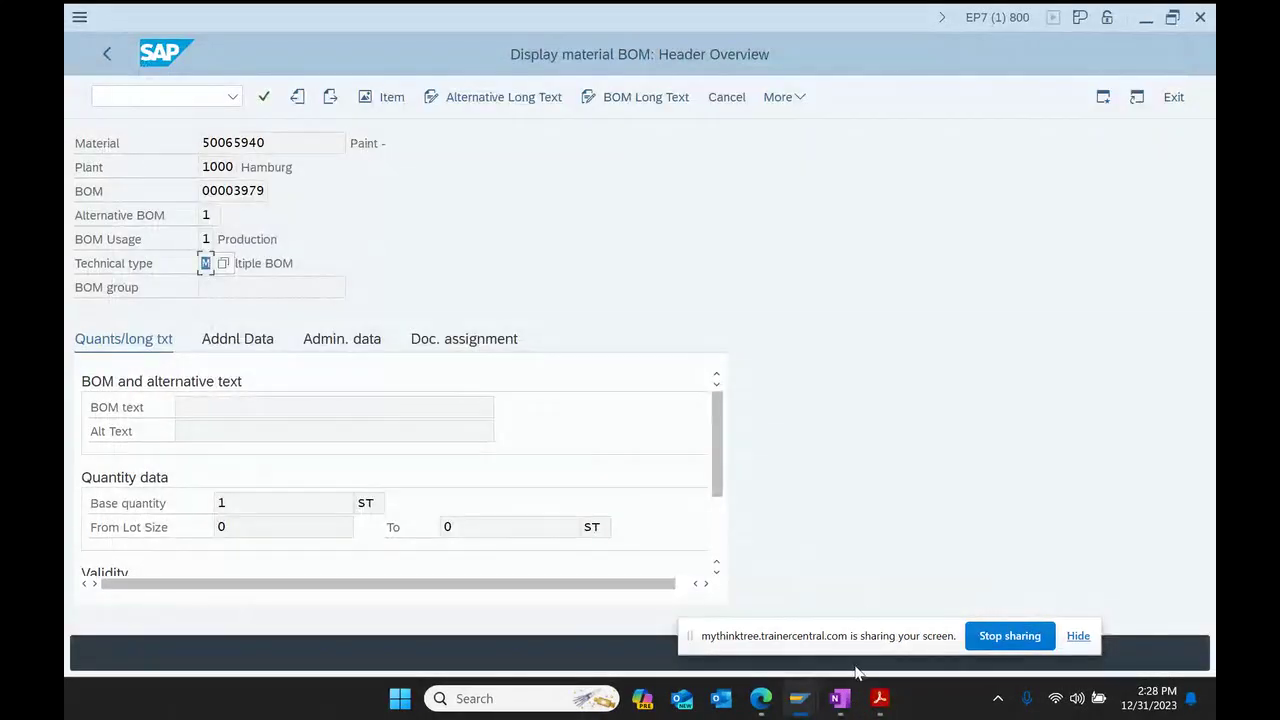
Step: In OneNote, add the bullet "Display BOM CS03" below Create Simple BOM and make the "Alternative BOM / Multiple BOM -" heading bold
click(840, 698)
click(653, 424)
key(Return)
text(Display BOM   CS03)
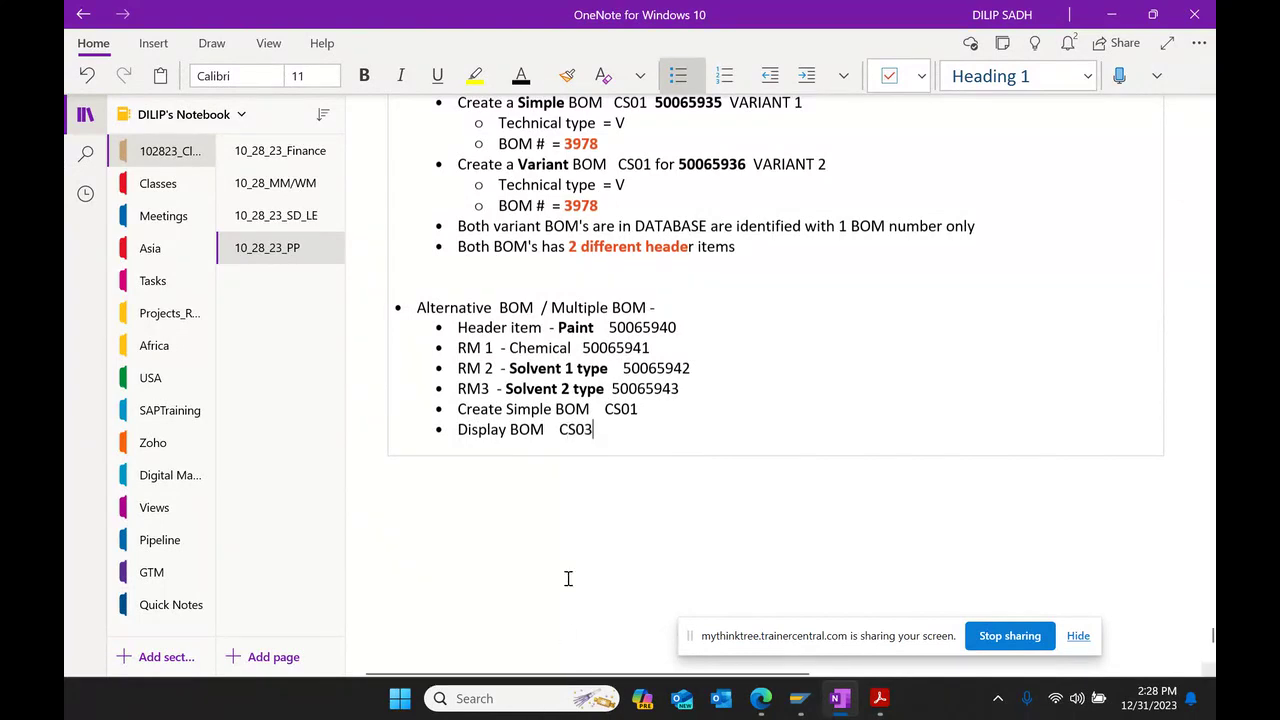
drag(658, 307, 417, 307)
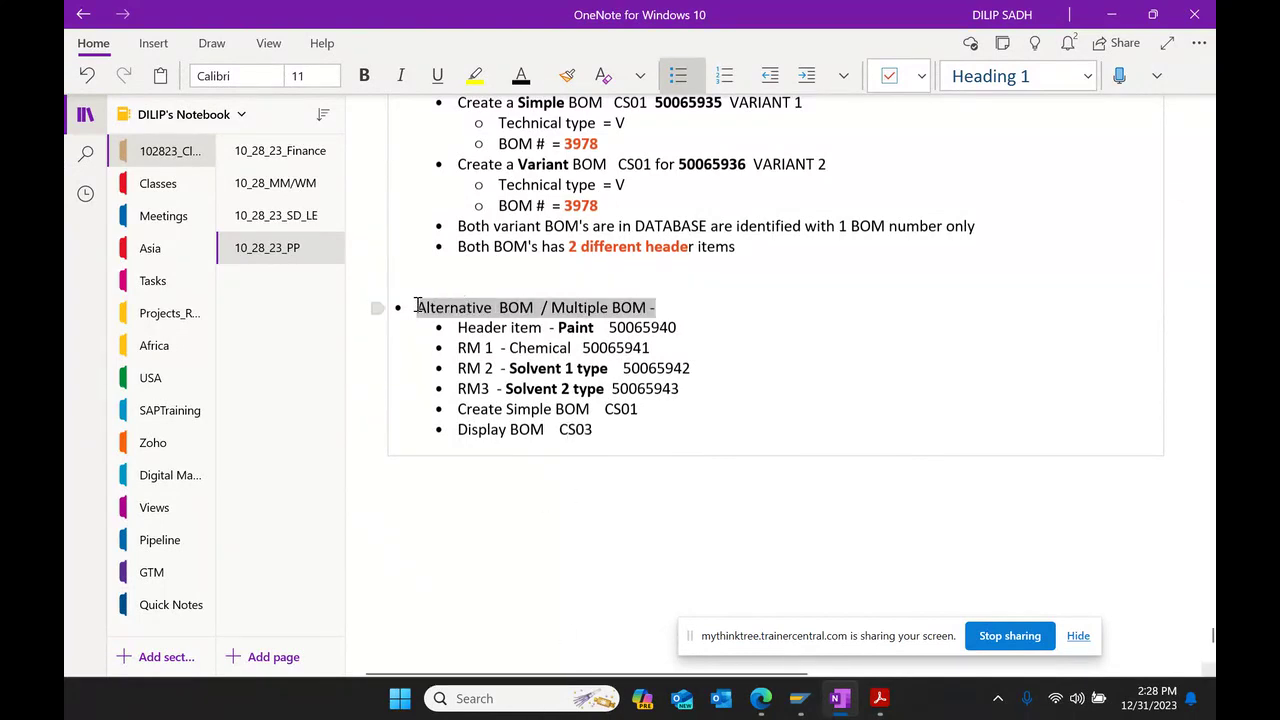
click(475, 276)
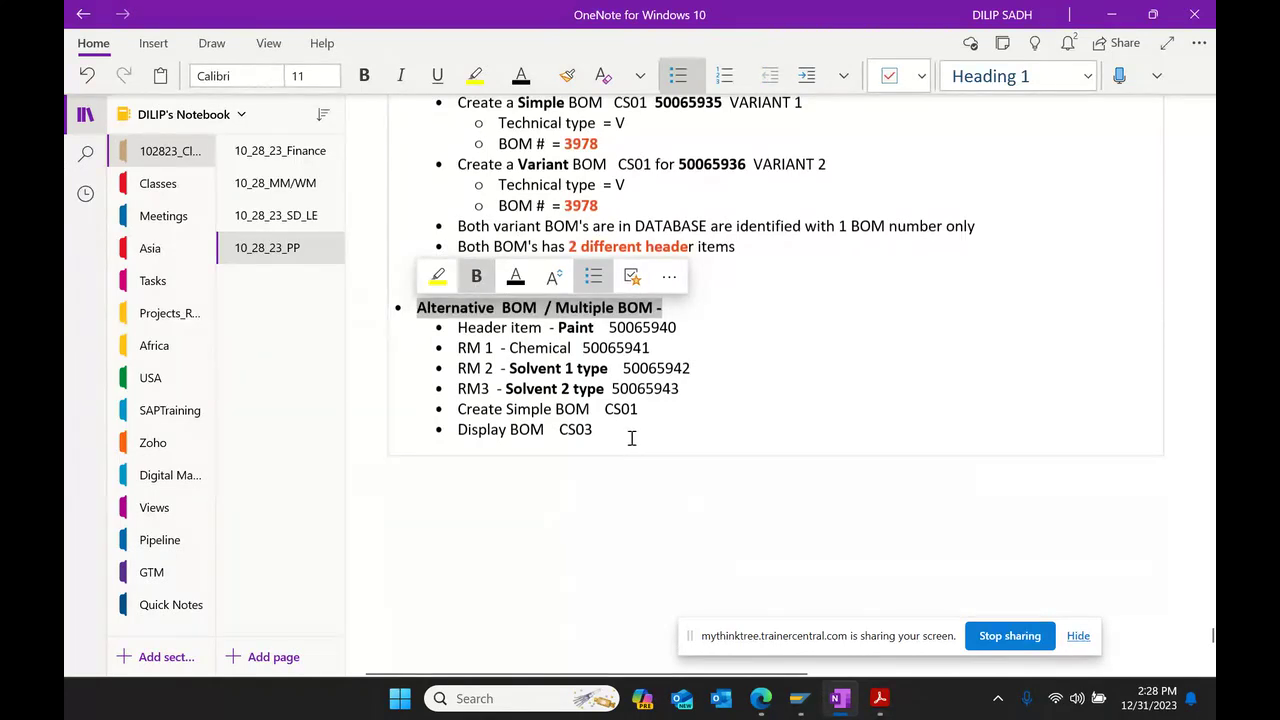
Step: Add the indented sub-bullet "Technical Type = M" under the Display BOM CS03 line
click(625, 428)
key(Return)
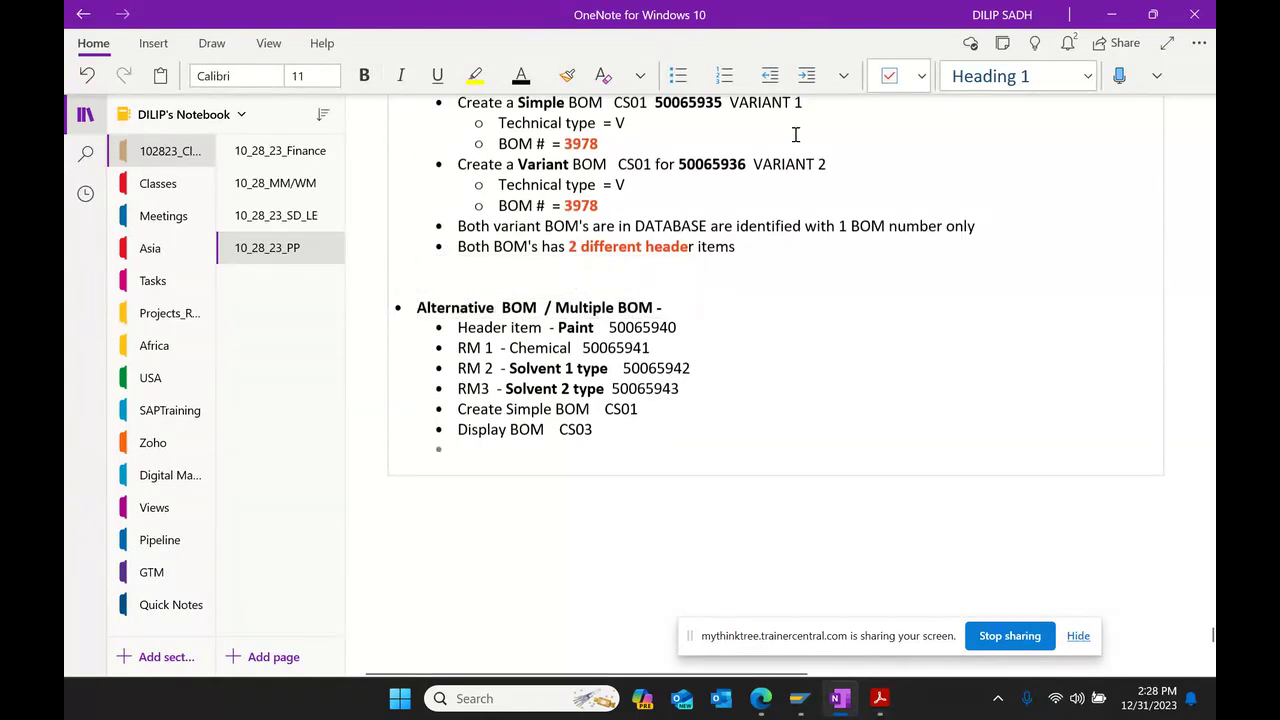
click(807, 77)
text(tECH)
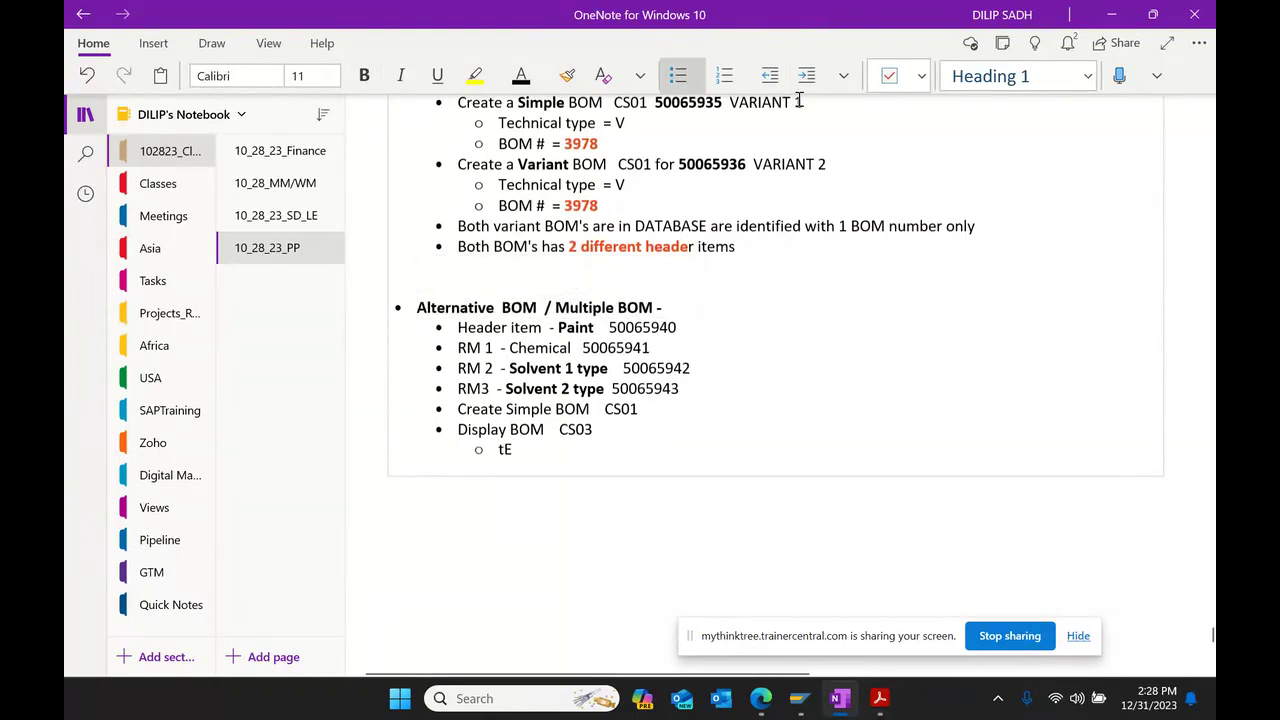
key(BackSpace)
key(BackSpace)
text(Technical)
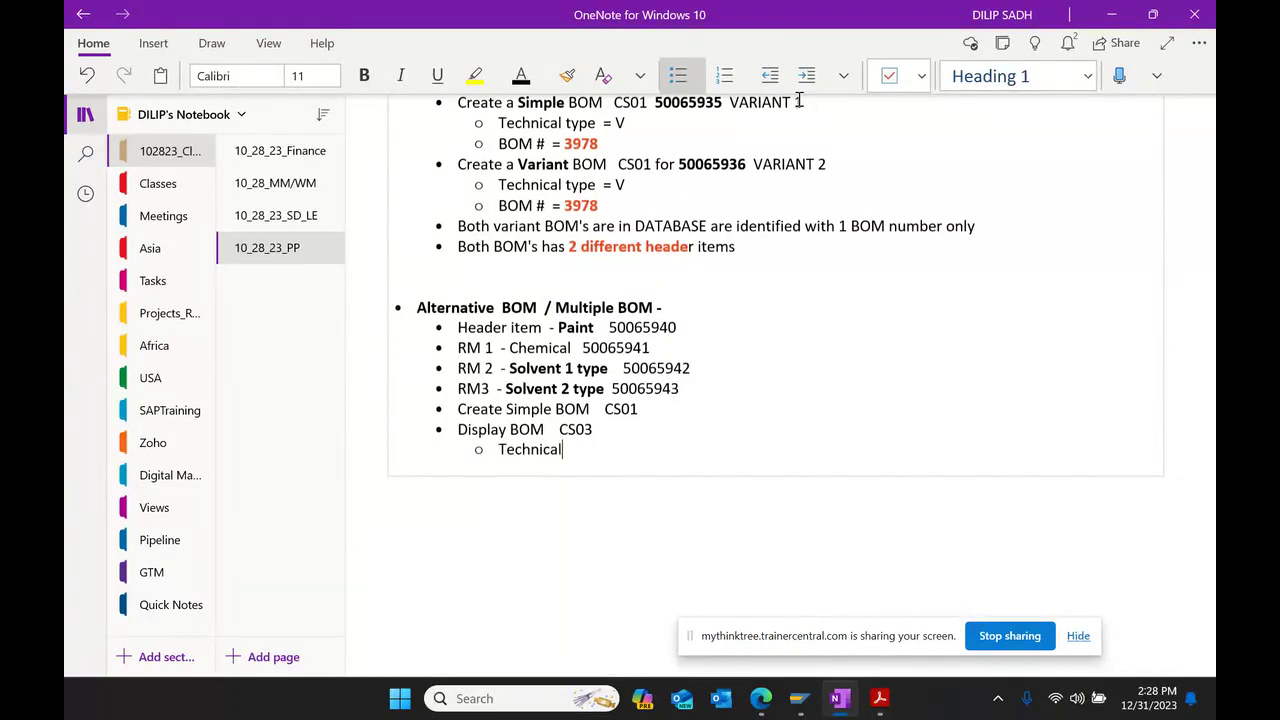
text( Type  = M)
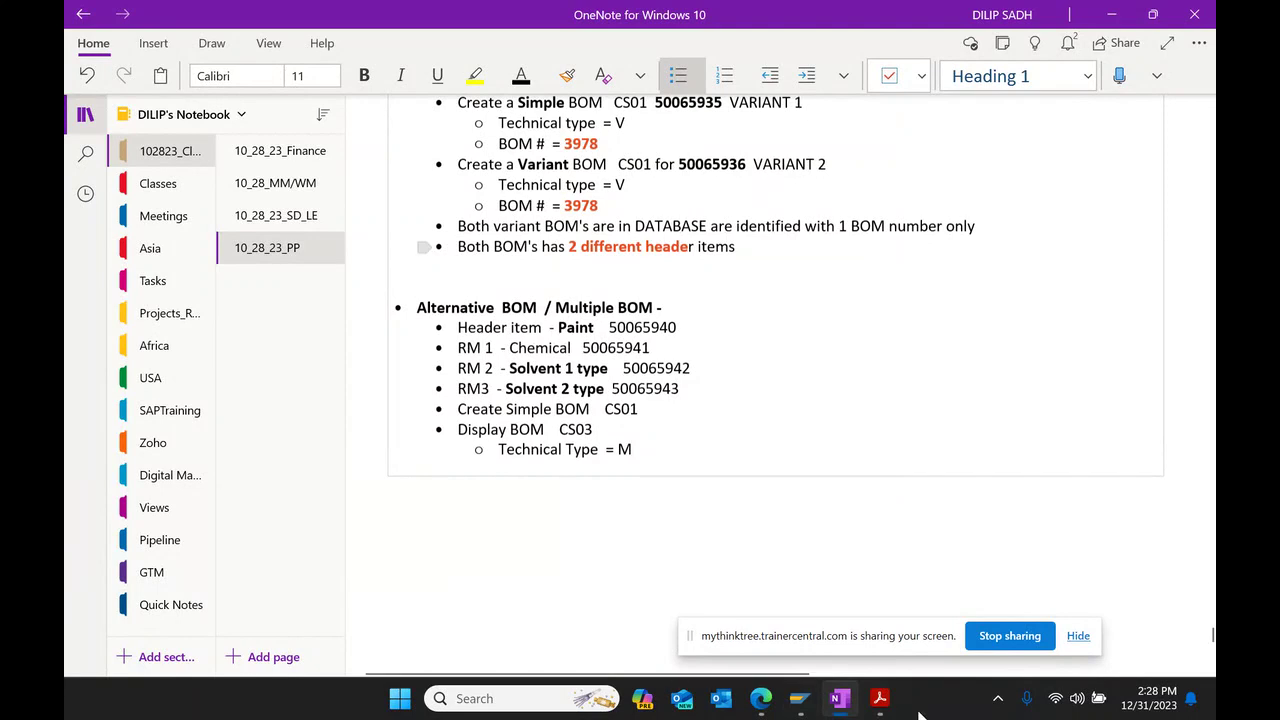
Step: Switch to SAP and copy the significant digits of the BOM number, 3979, from the alternative 1 header
mouse_move(799, 700)
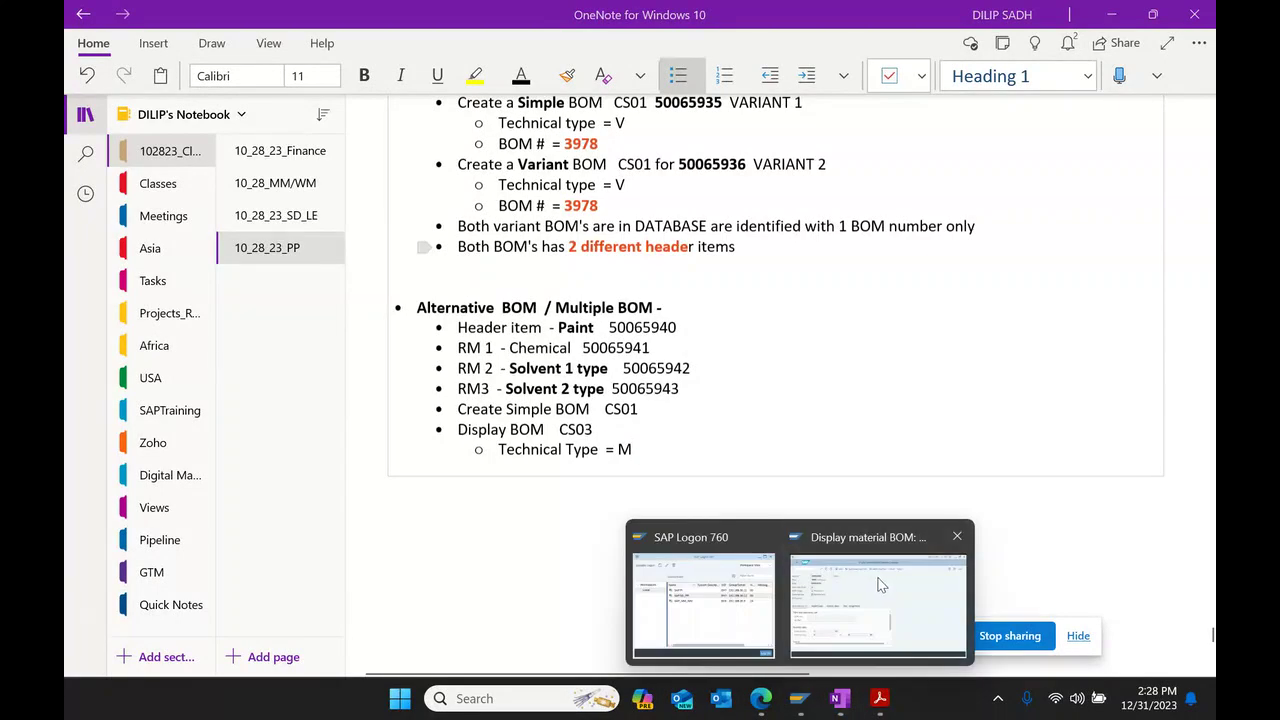
click(965, 585)
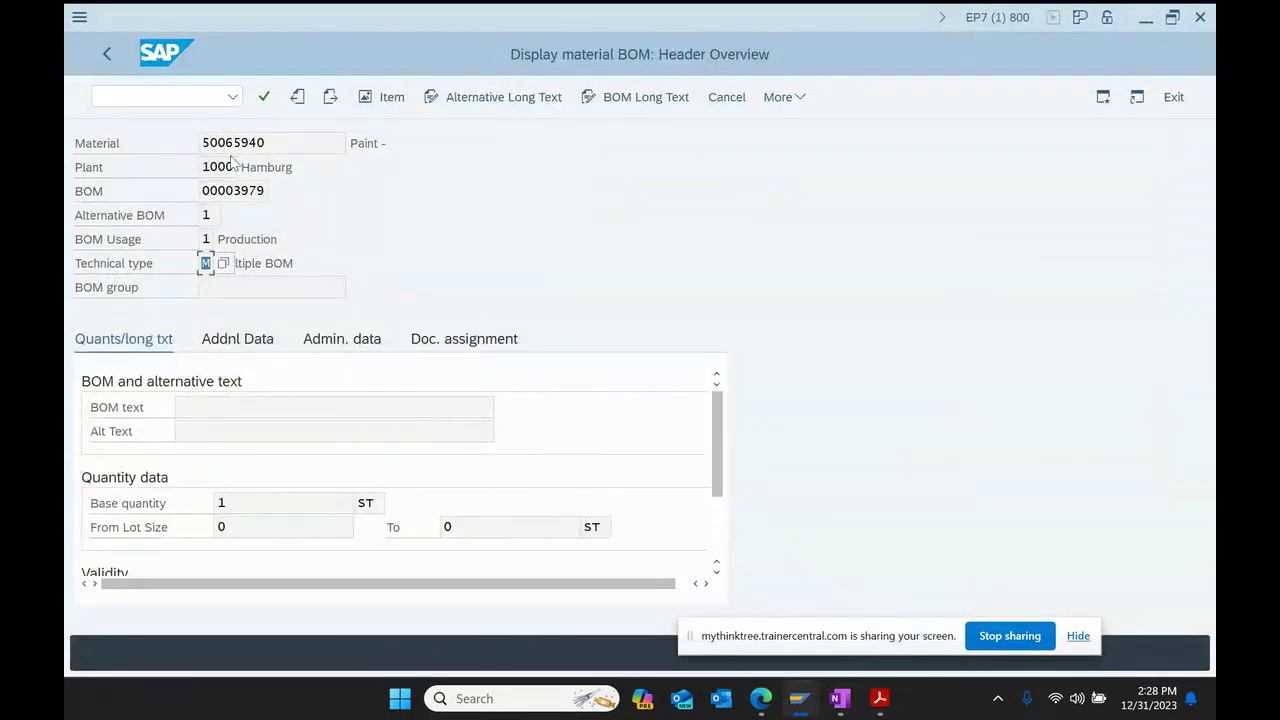
drag(325, 143, 166, 143)
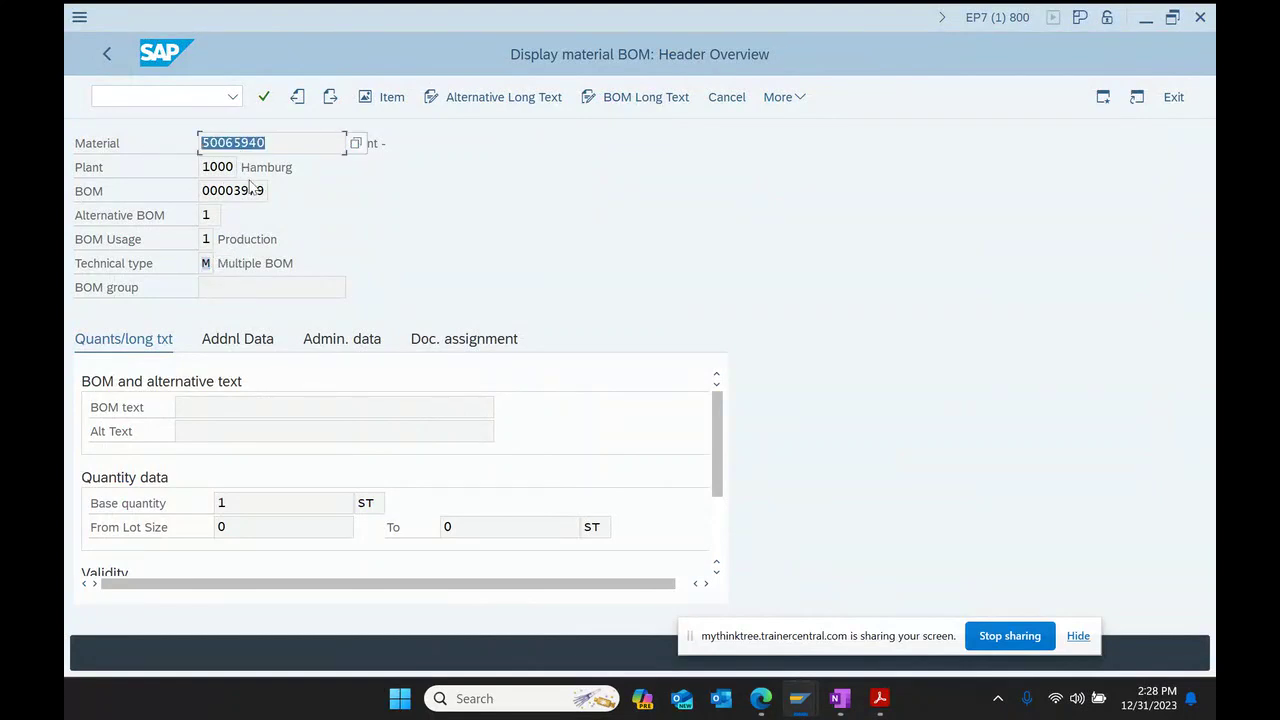
drag(236, 190, 310, 192)
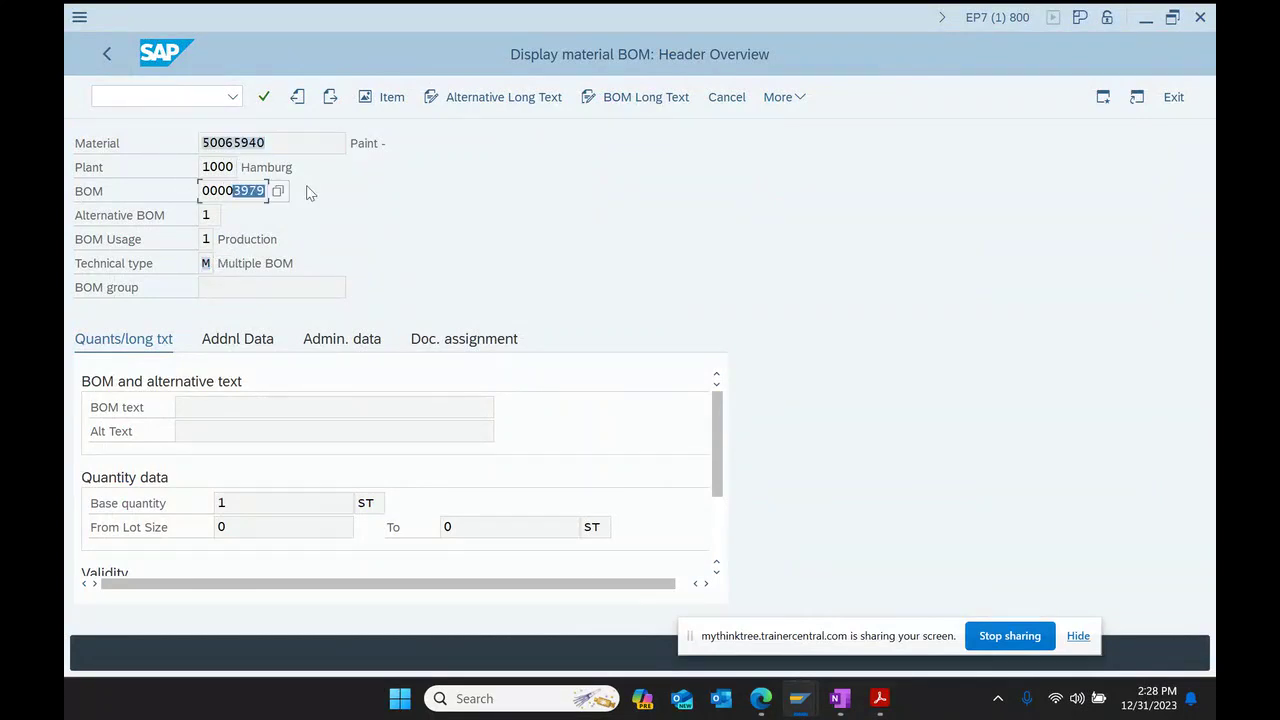
click(393, 284)
Step: In OneNote, add the sub-bullet "BOM # = 3979" below the technical type line
click(840, 698)
key(Return)
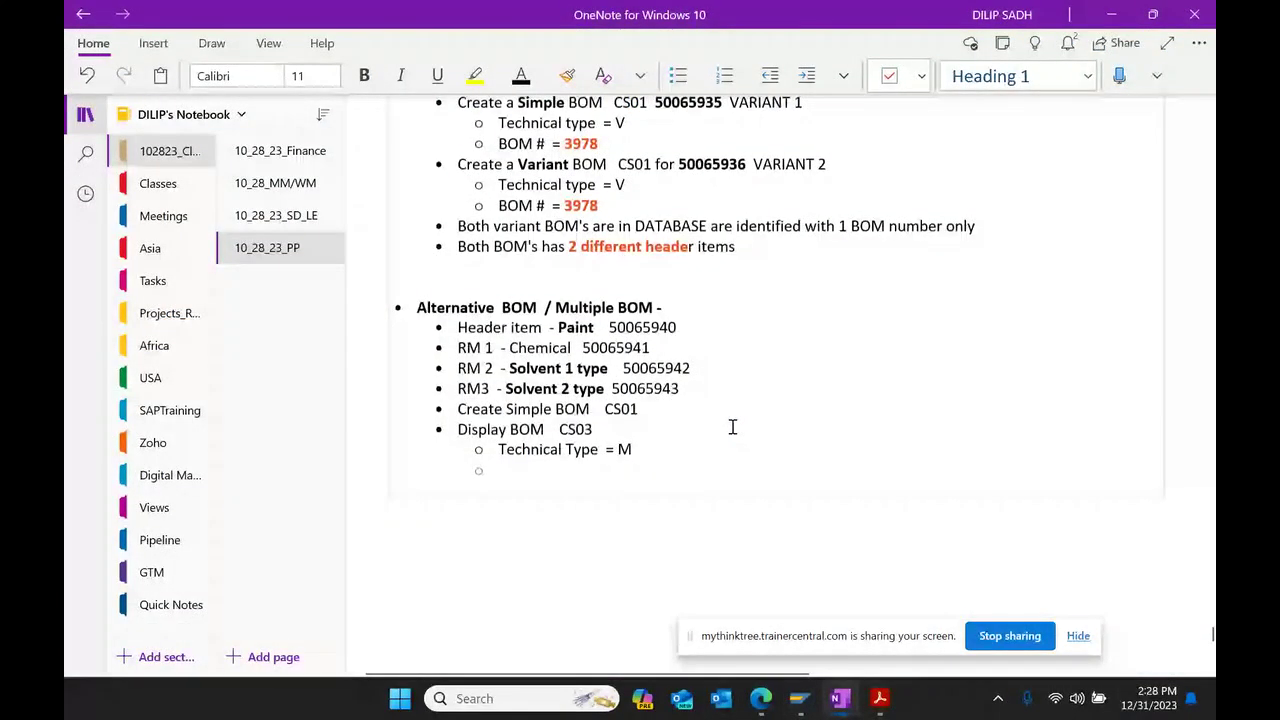
text(BOM)
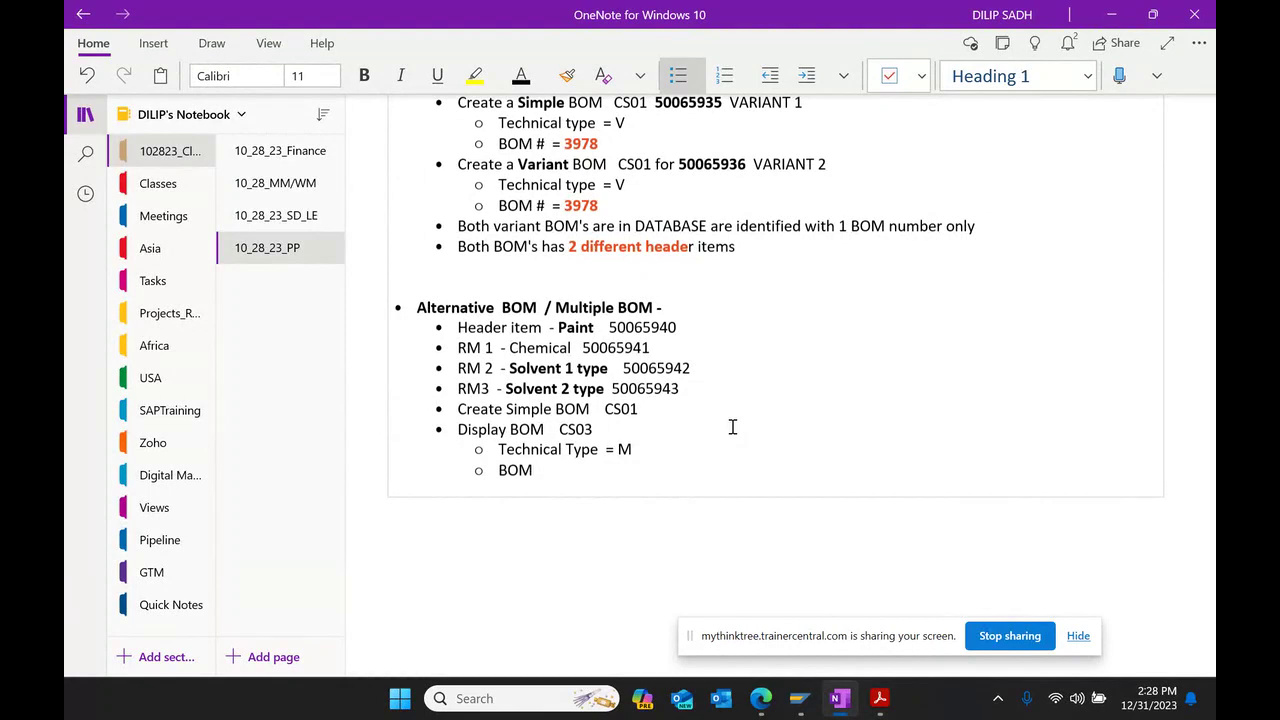
text( # =)
key(ctrl+v)
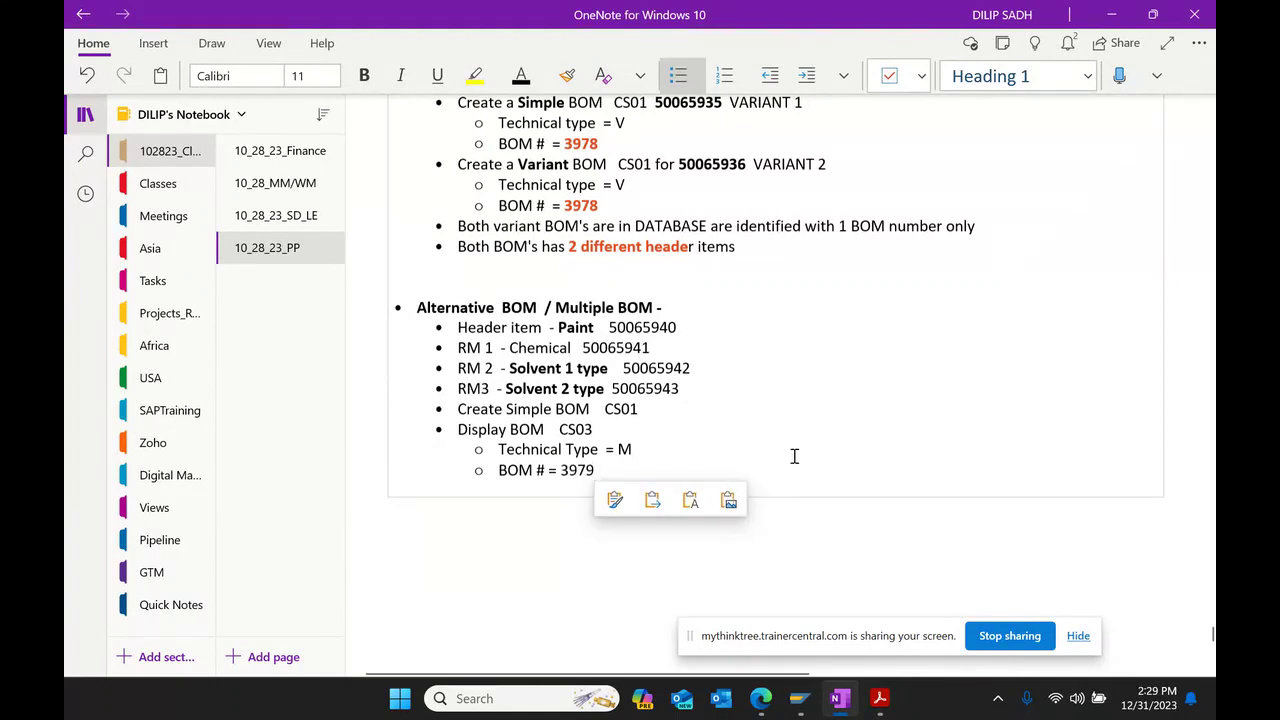
click(568, 566)
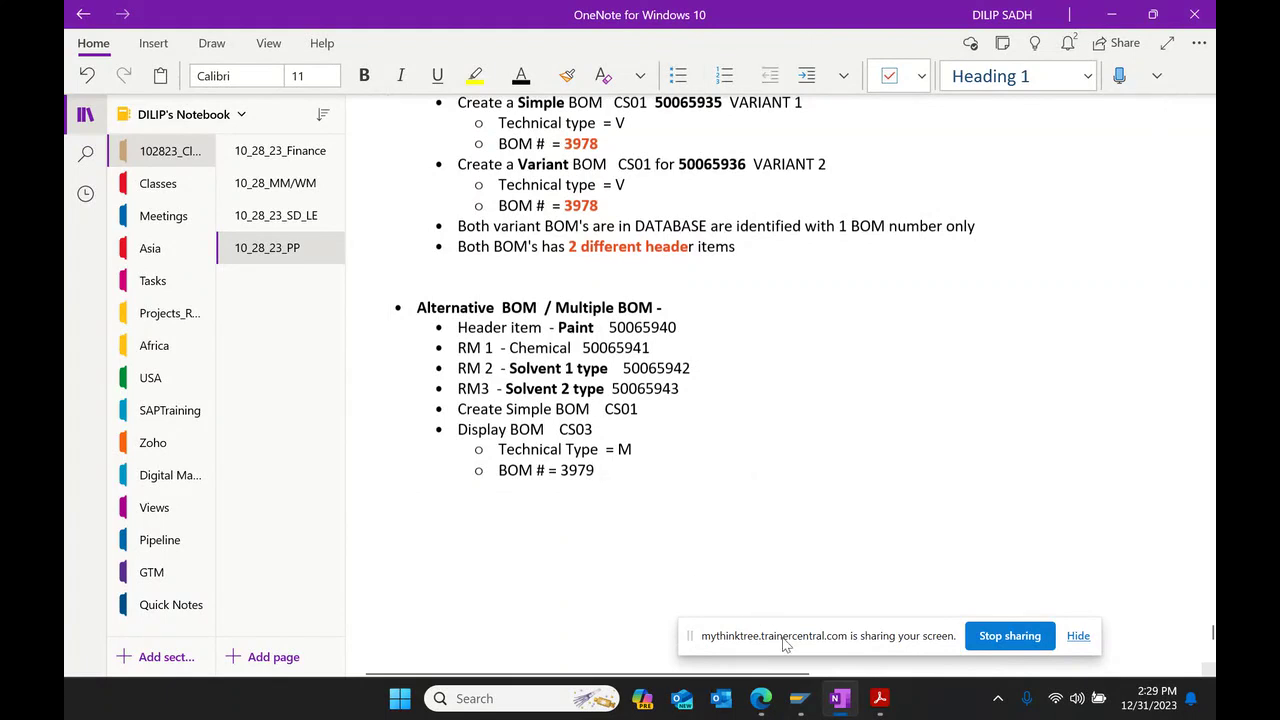
Step: Return to SAP, open alternative 2 from the Paint BOM's alternatives overview, and examine its components
mouse_move(798, 698)
click(835, 625)
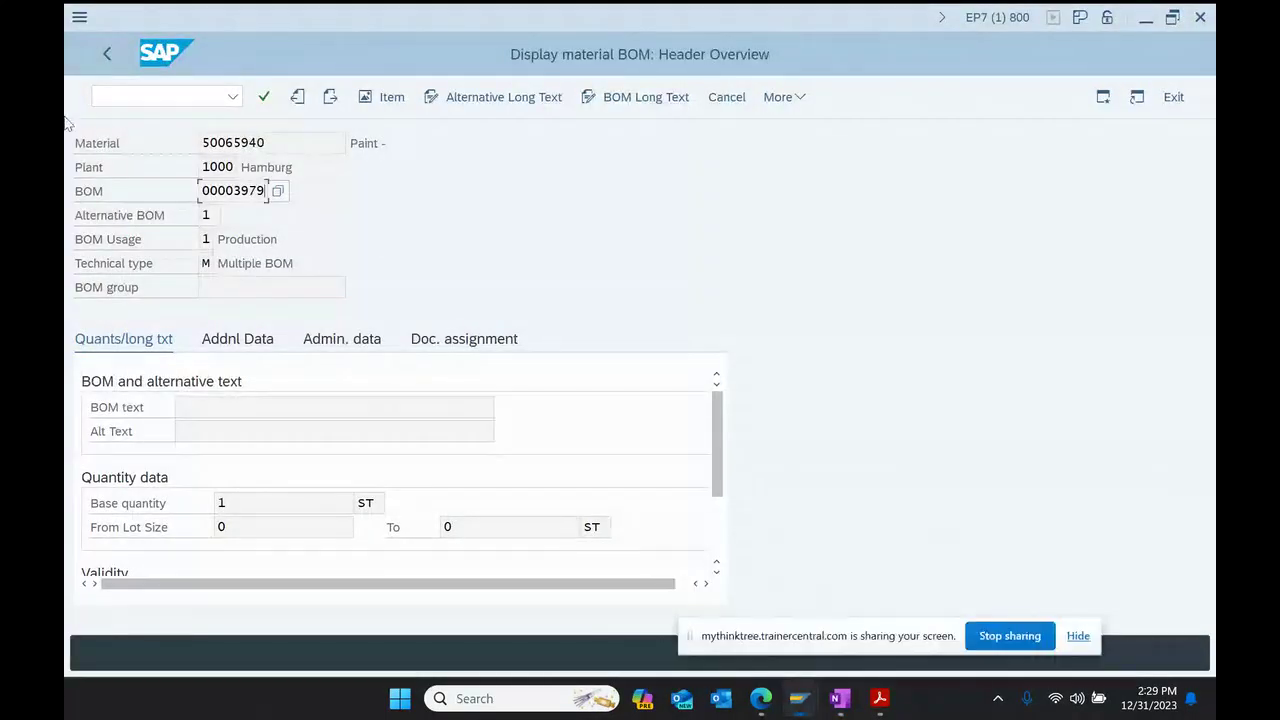
click(110, 52)
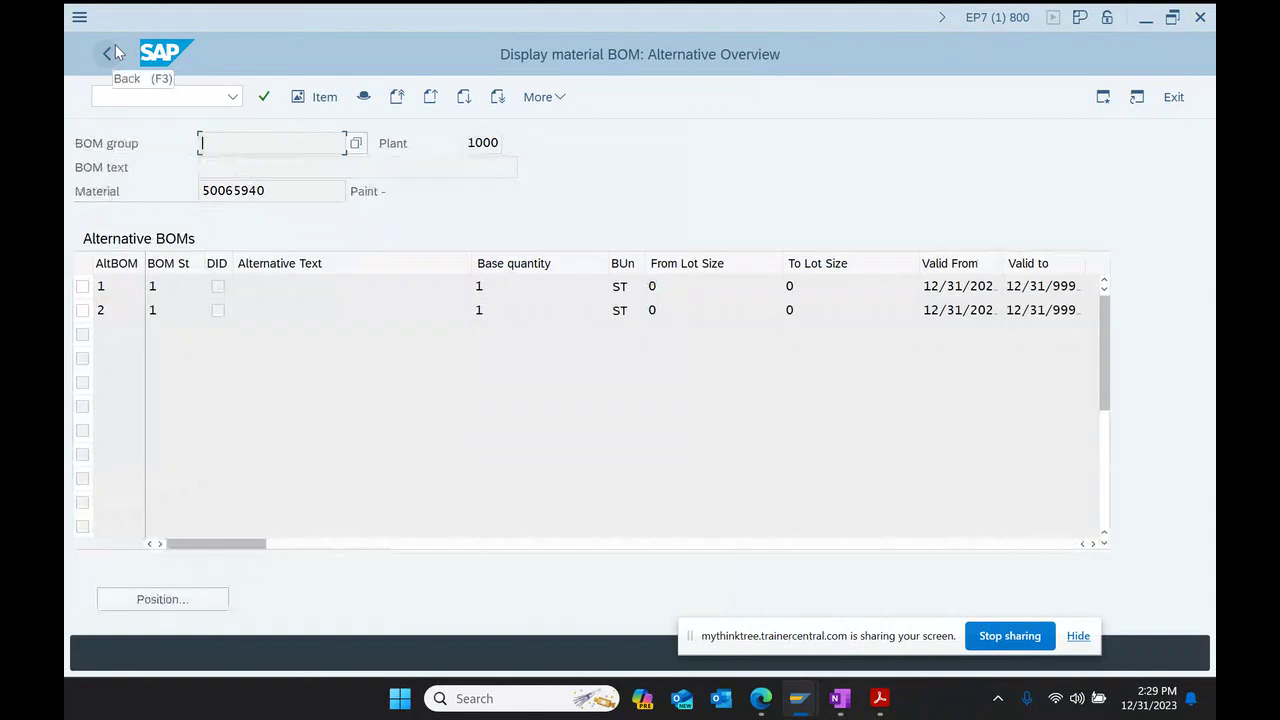
click(82, 311)
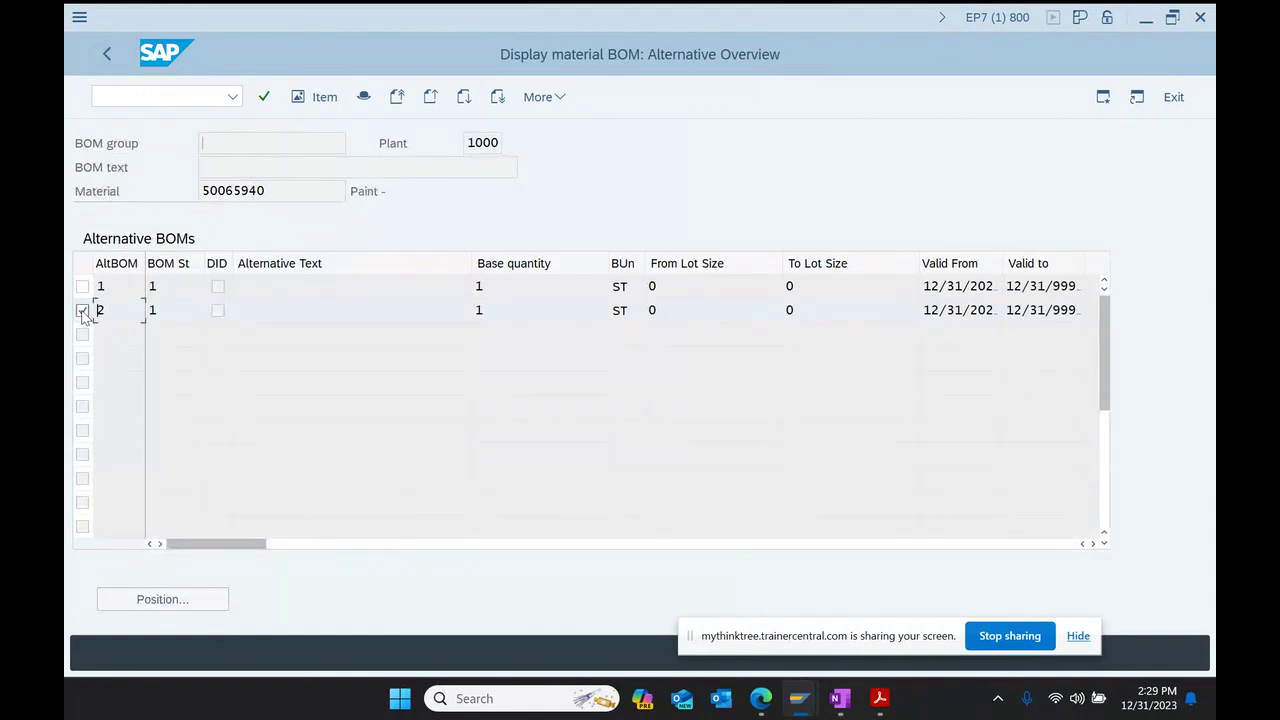
double_click(108, 311)
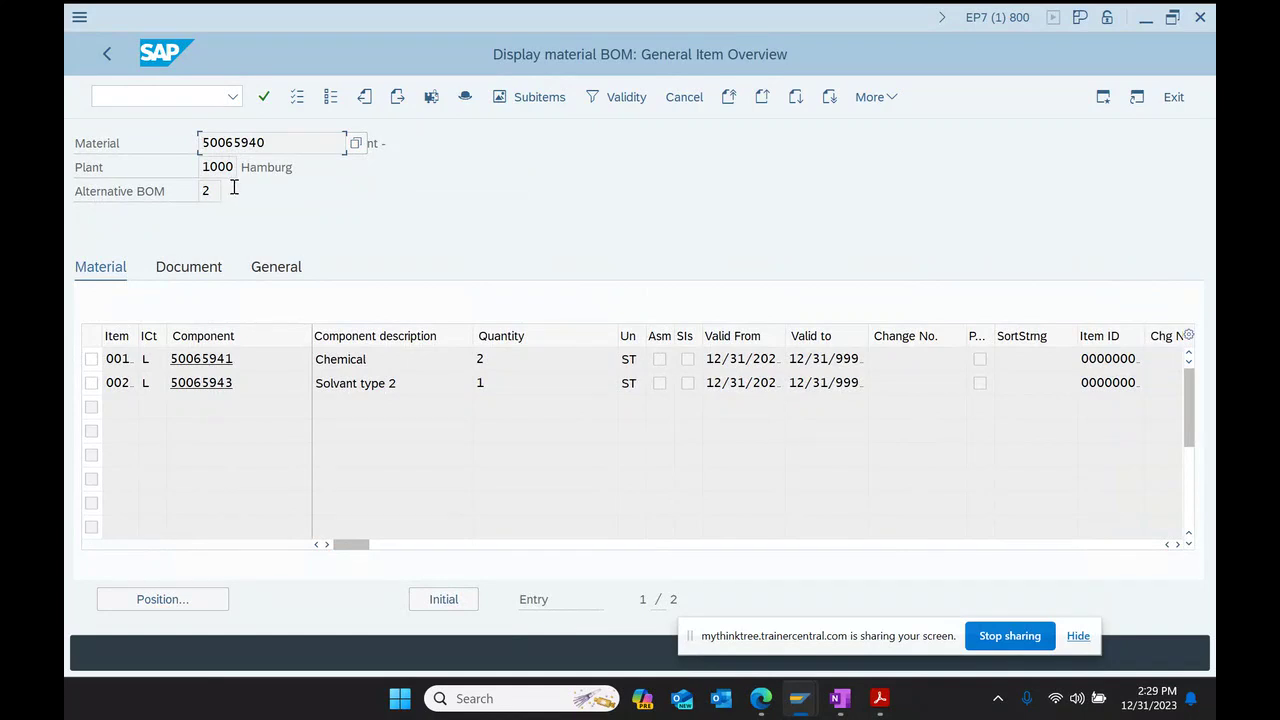
drag(278, 146, 163, 157)
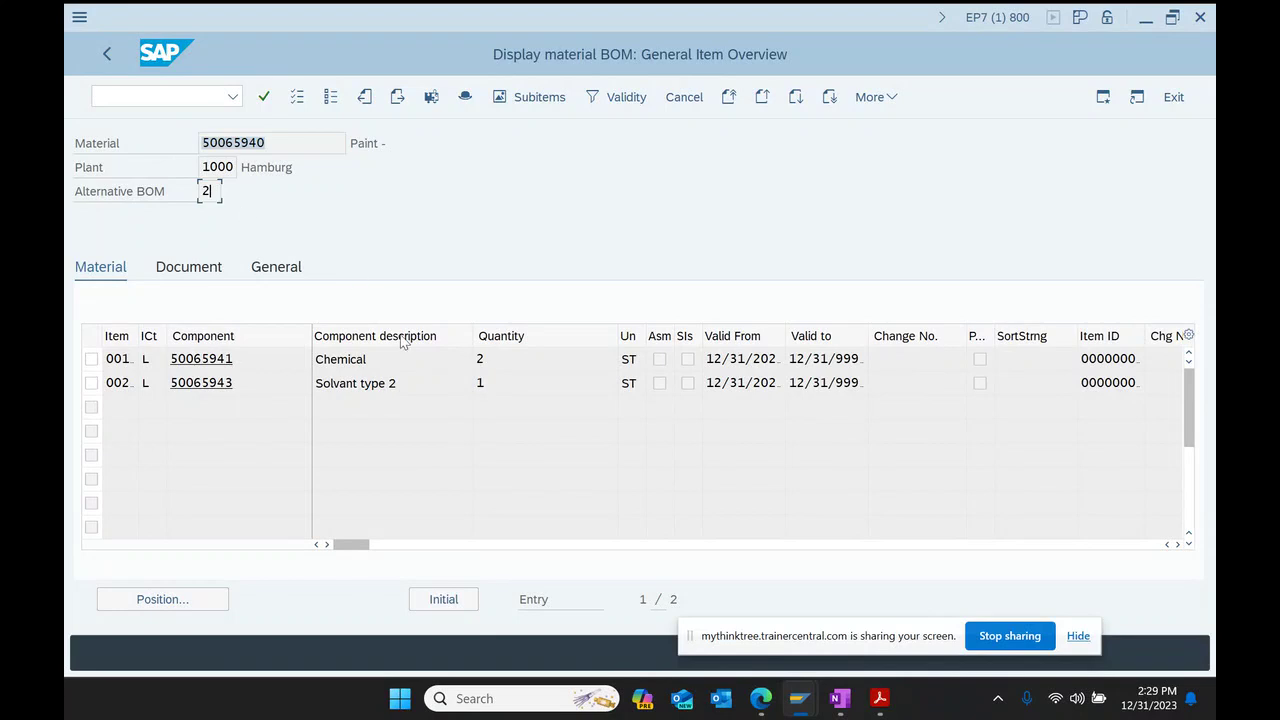
drag(394, 358, 295, 428)
drag(402, 383, 312, 385)
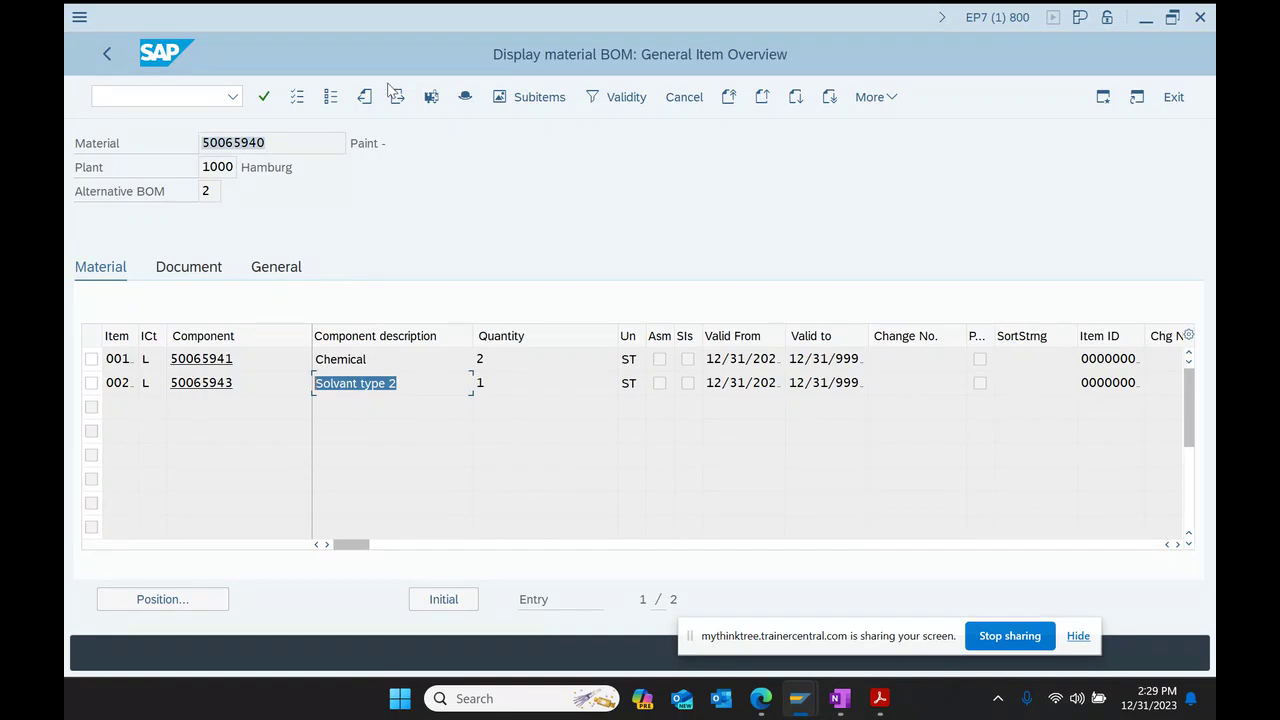
Step: Check the technical type in the alternative 2 BOM header and copy its BOM number without the leading zeros
click(466, 97)
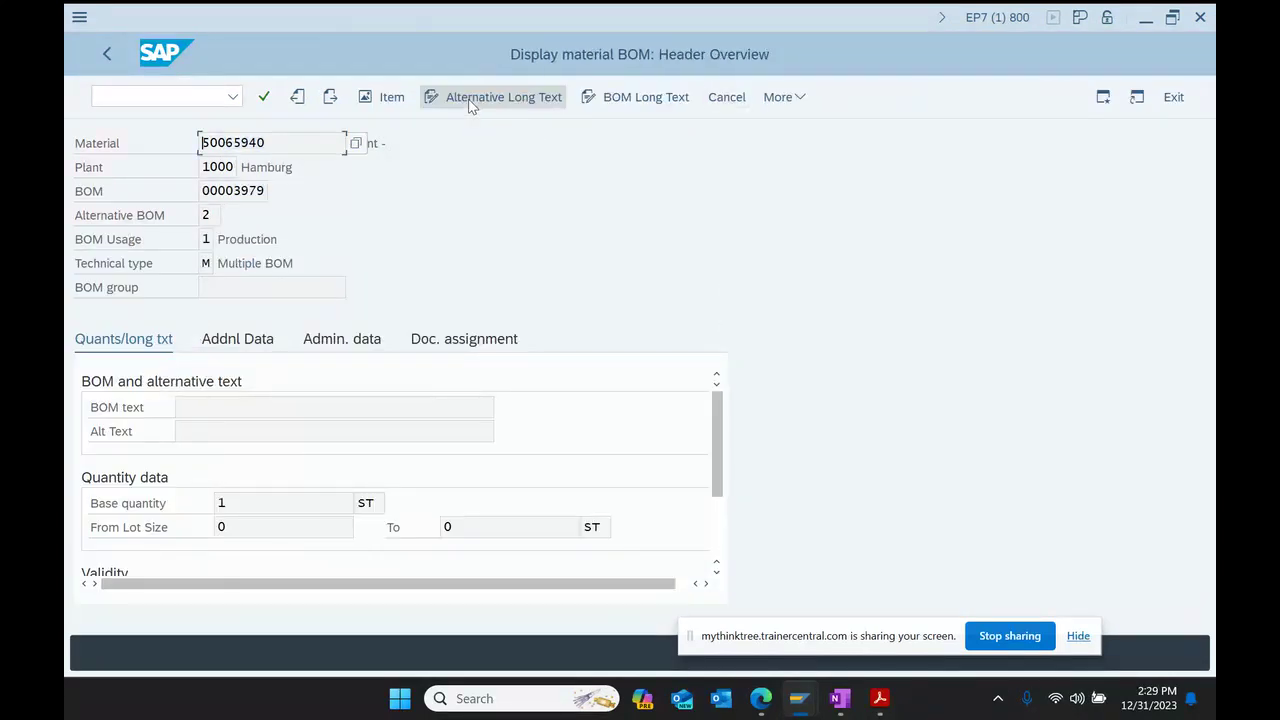
click(155, 273)
click(205, 262)
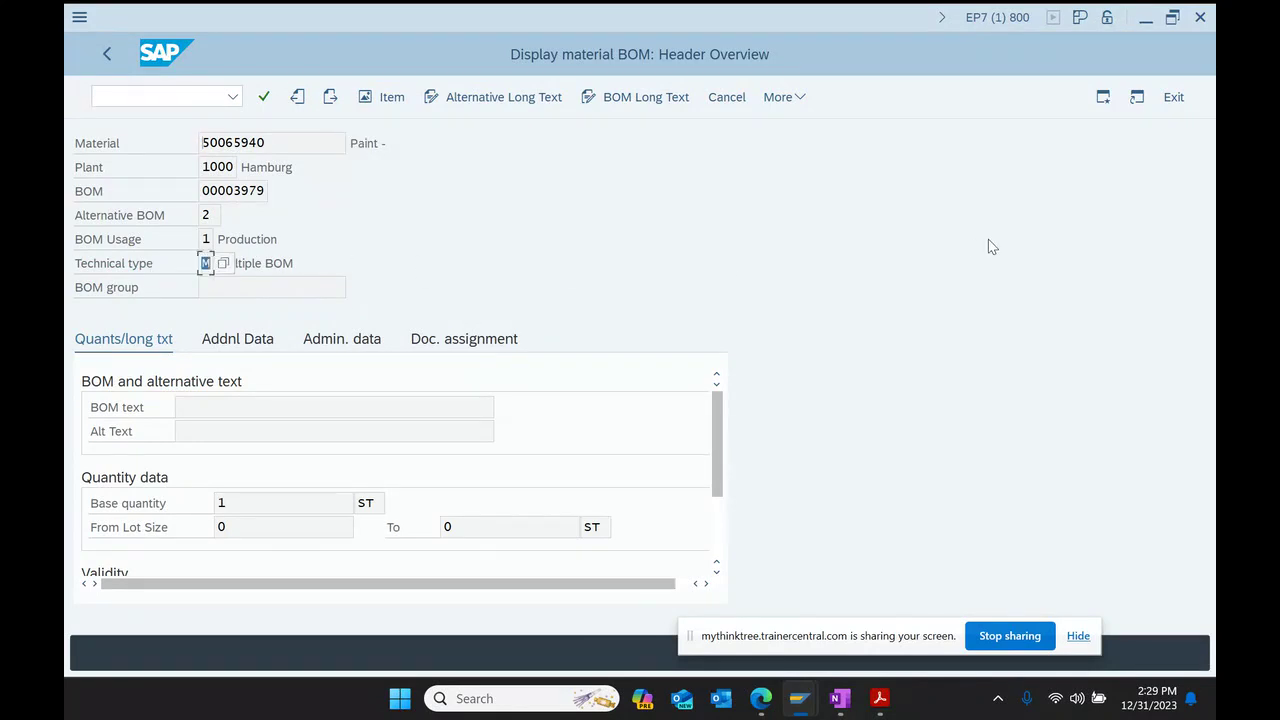
drag(226, 190, 279, 191)
key(ctrl+c)
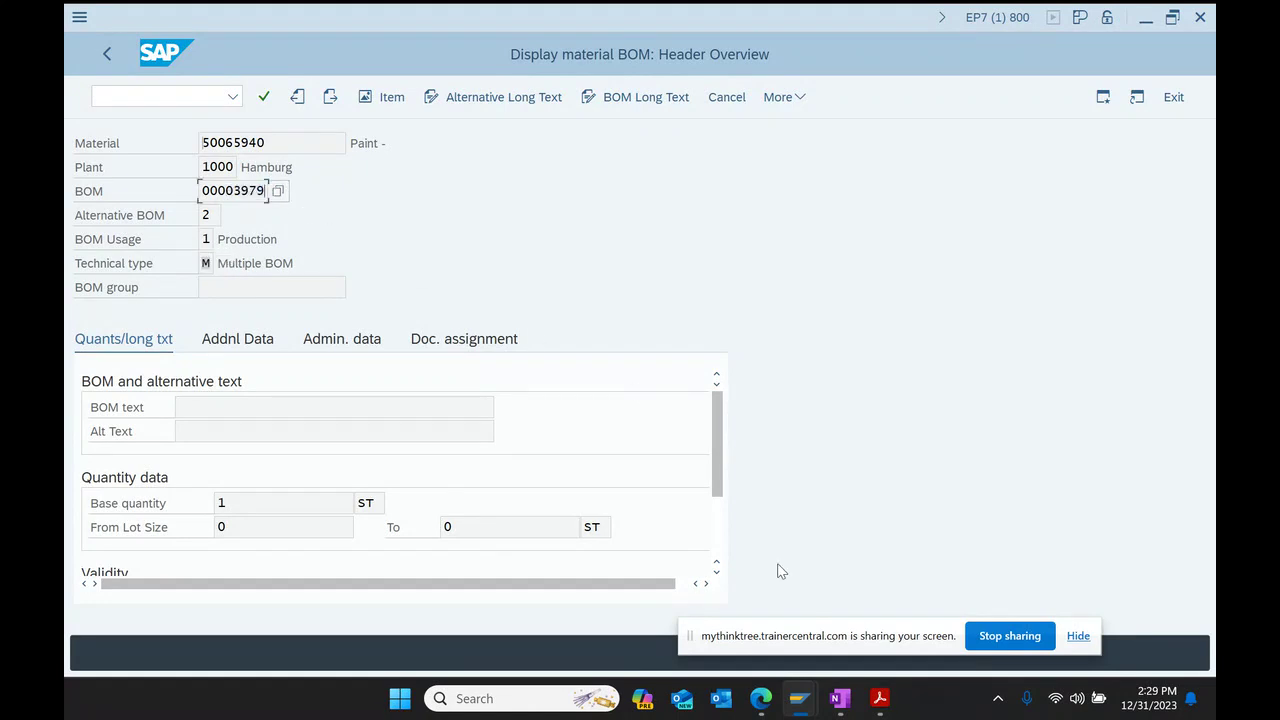
Step: Switch to OneNote and add a second sub-bullet "BOM # = 3979" under Display BOM CS03, without the pasted leading zero
click(840, 698)
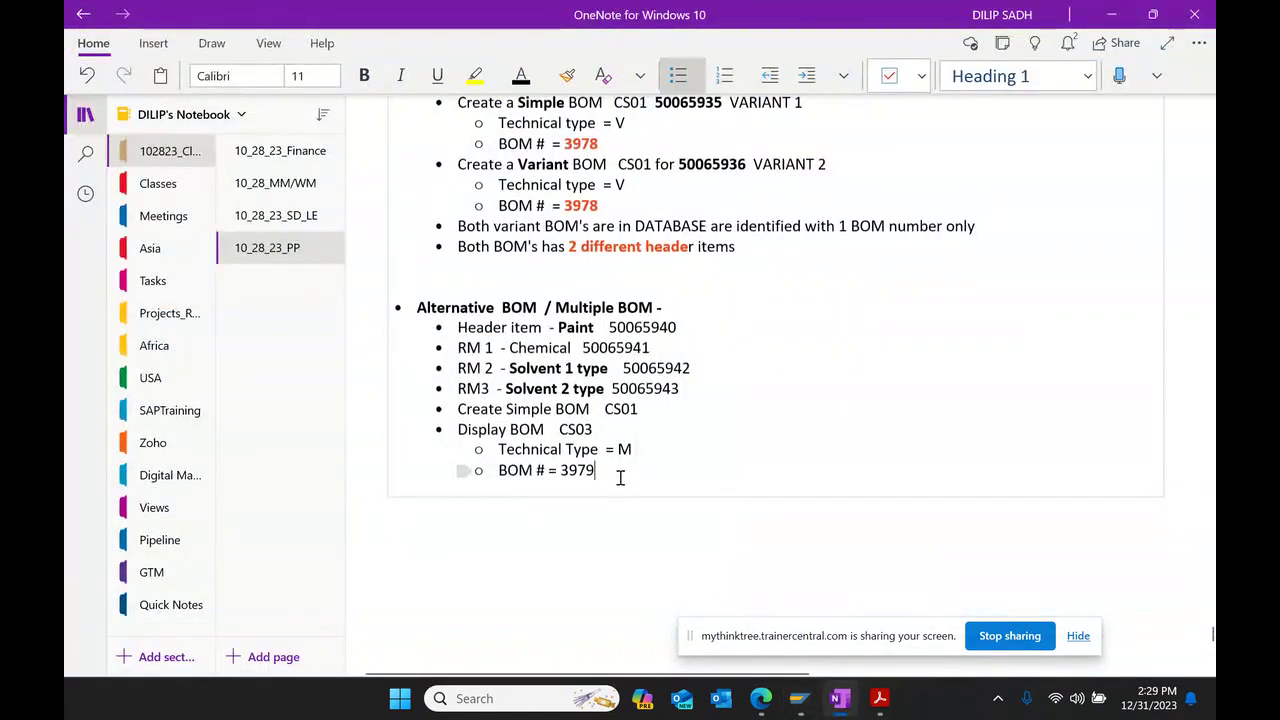
key(Return)
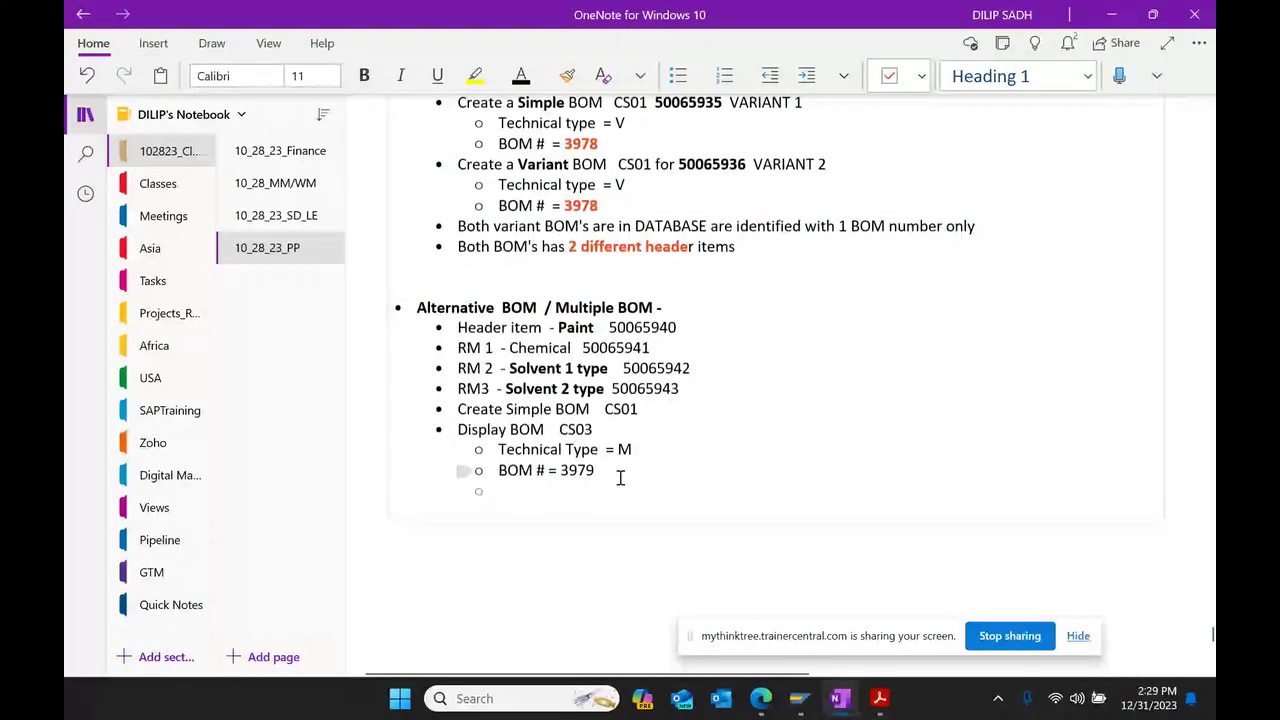
key(ctrl+v)
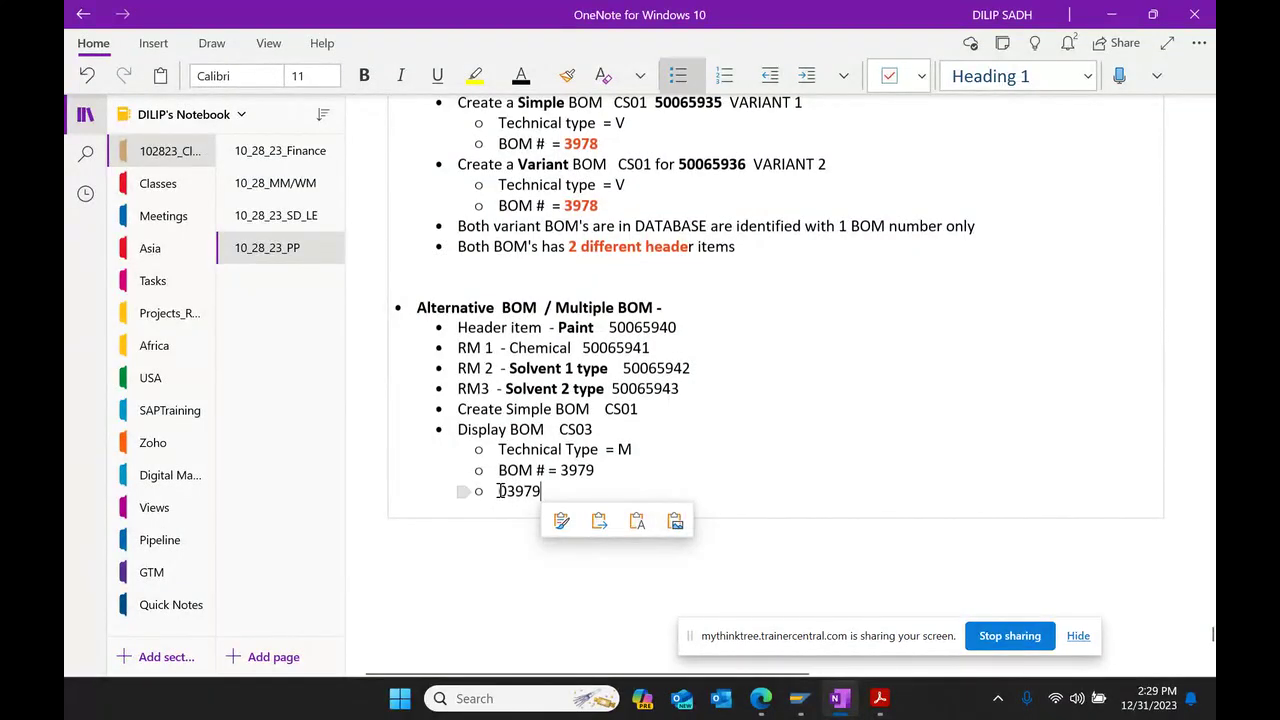
text(bom)
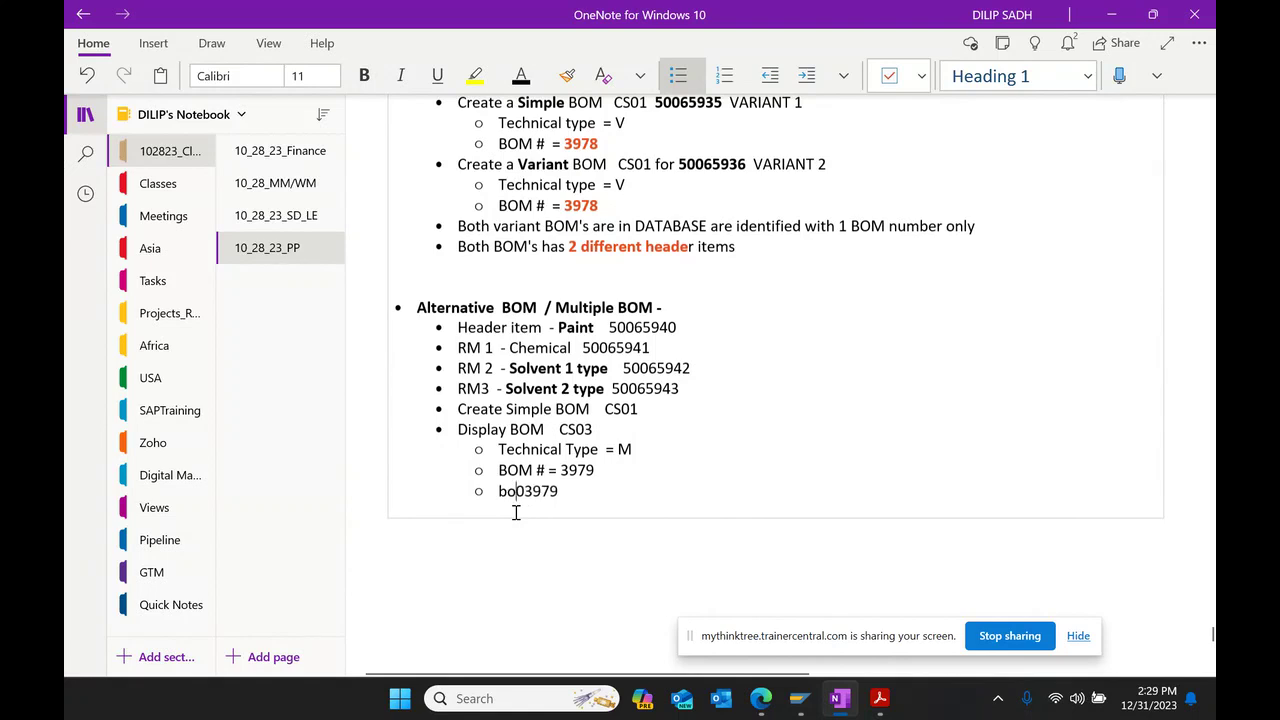
key(BackSpace)
key(BackSpace)
key(BackSpace)
text(BOM )
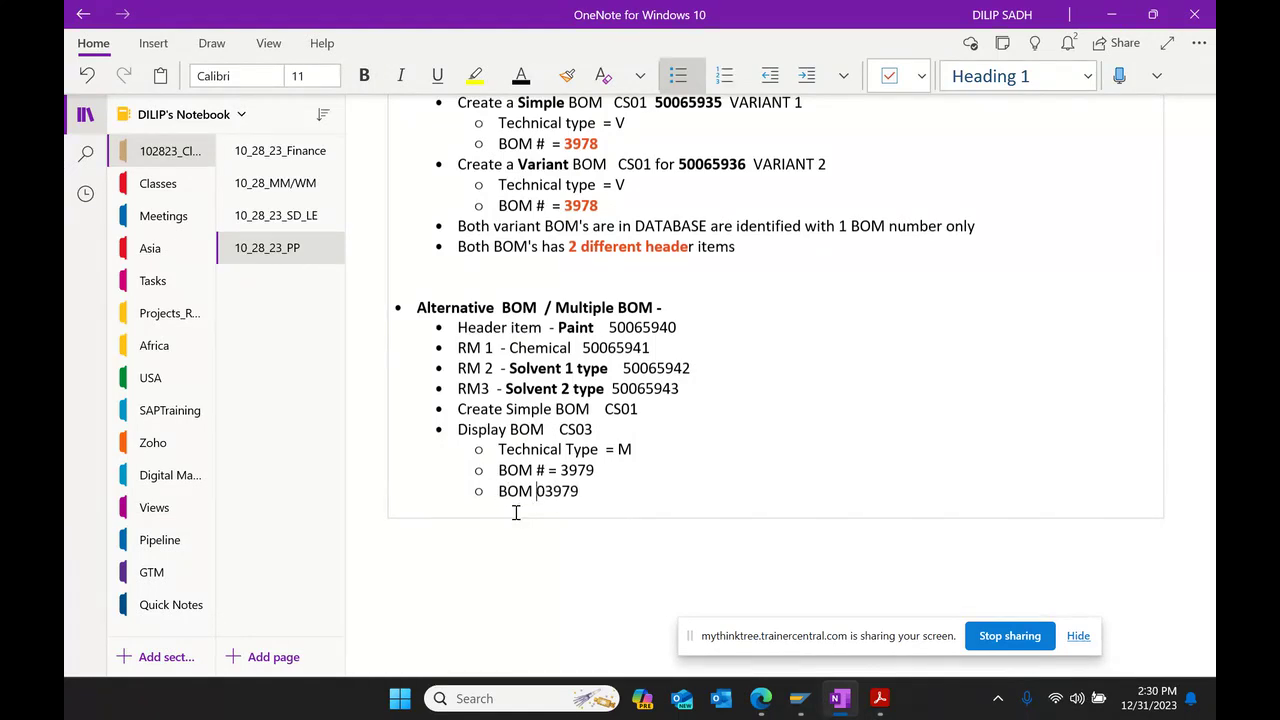
text(#  =)
key(Delete)
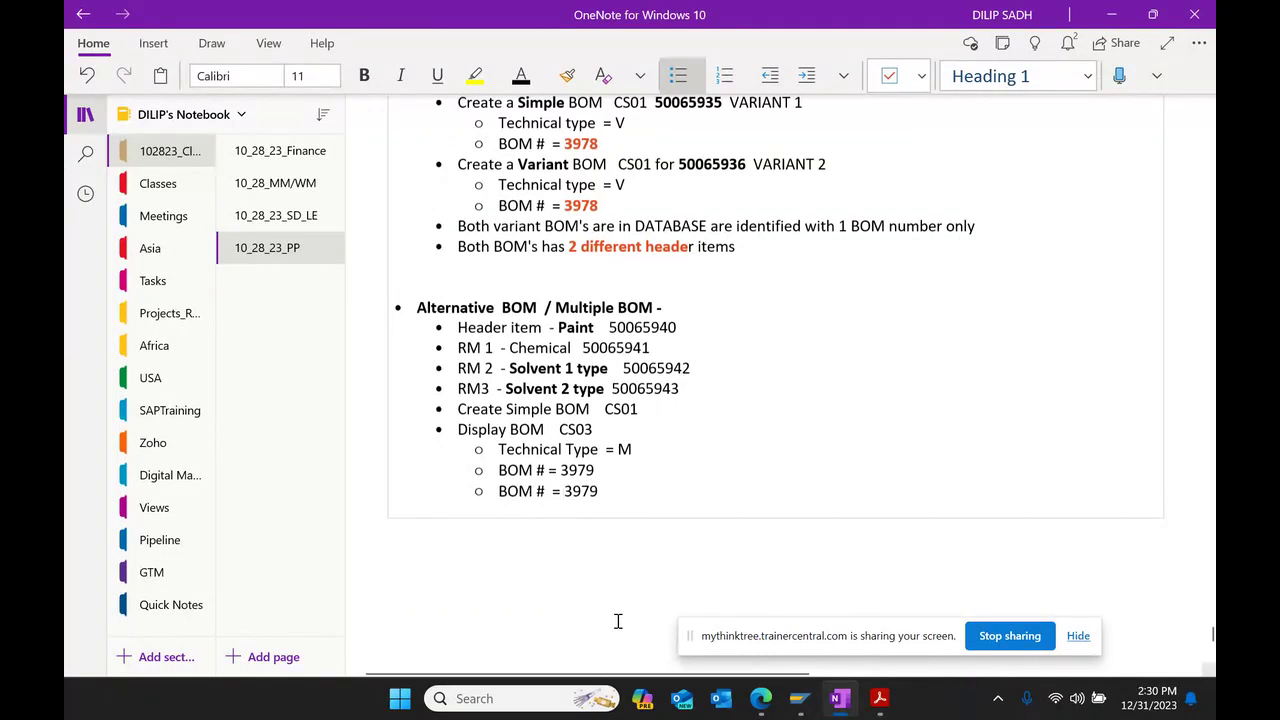
Step: Format "Type = M" and both 3979 BOM numbers under Display BOM CS03 in bold orange-red
drag(567, 449, 638, 449)
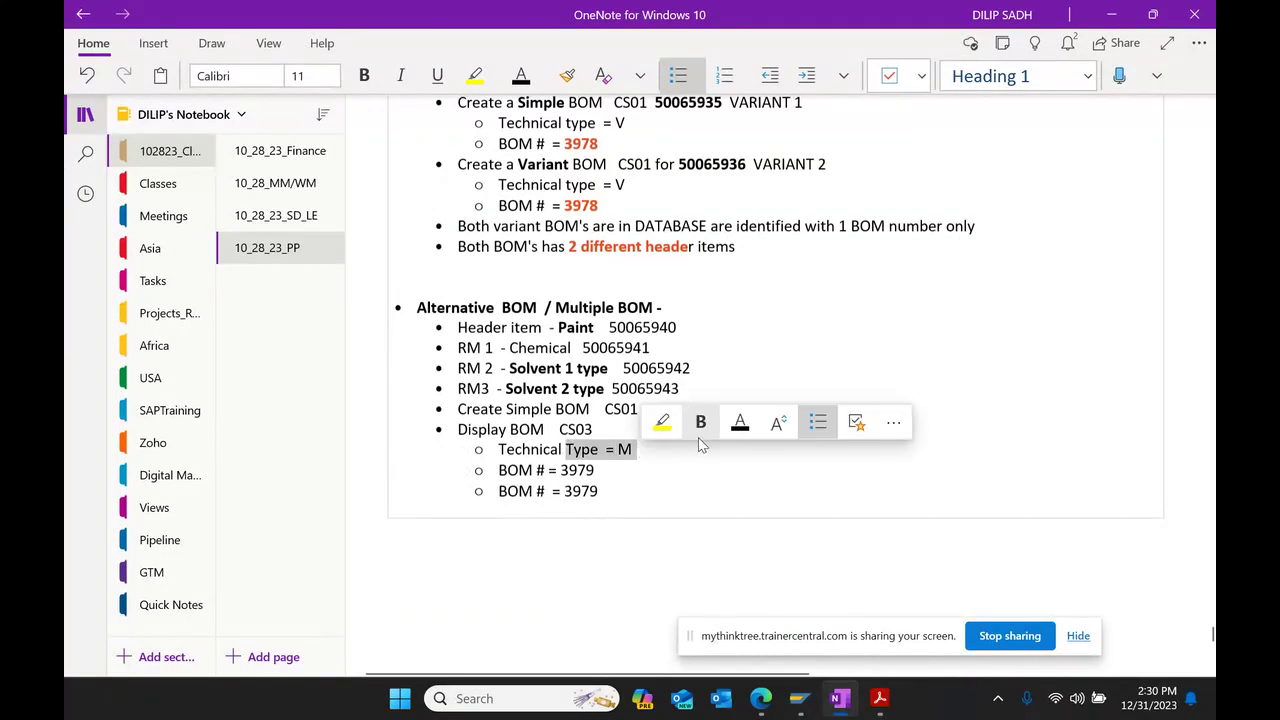
click(750, 427)
click(930, 532)
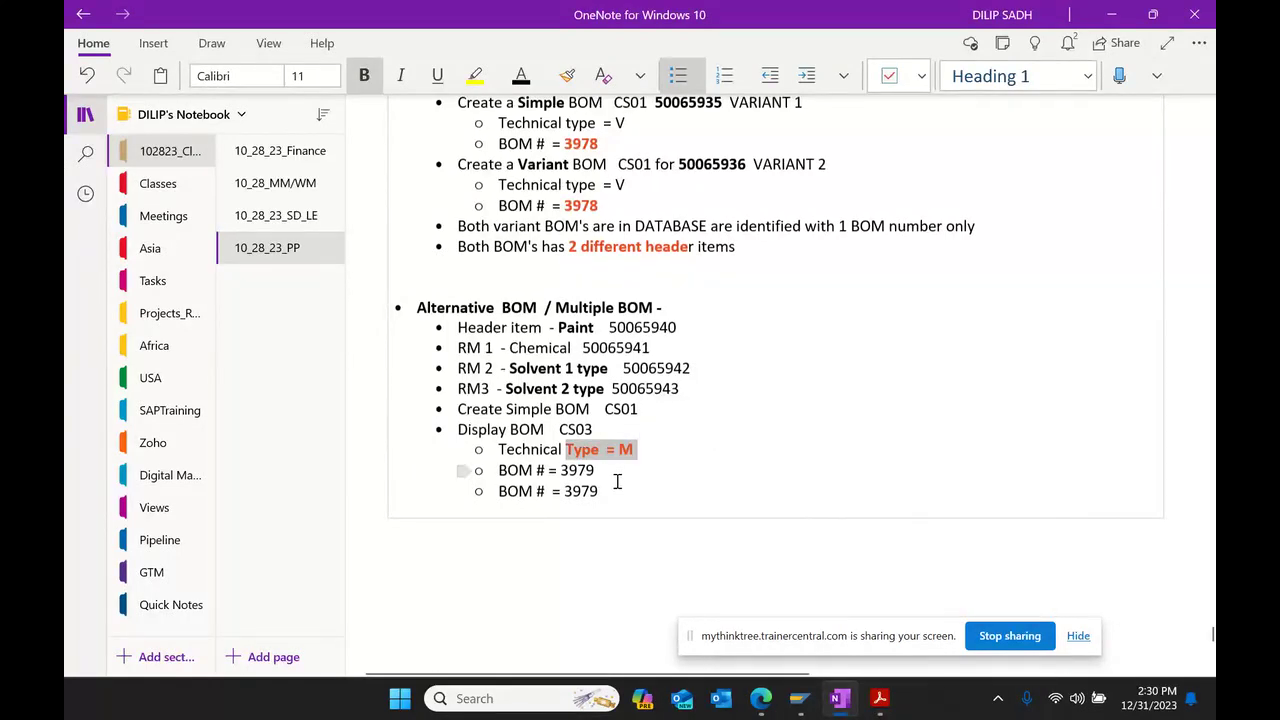
drag(561, 470, 600, 490)
click(706, 446)
click(661, 461)
click(700, 461)
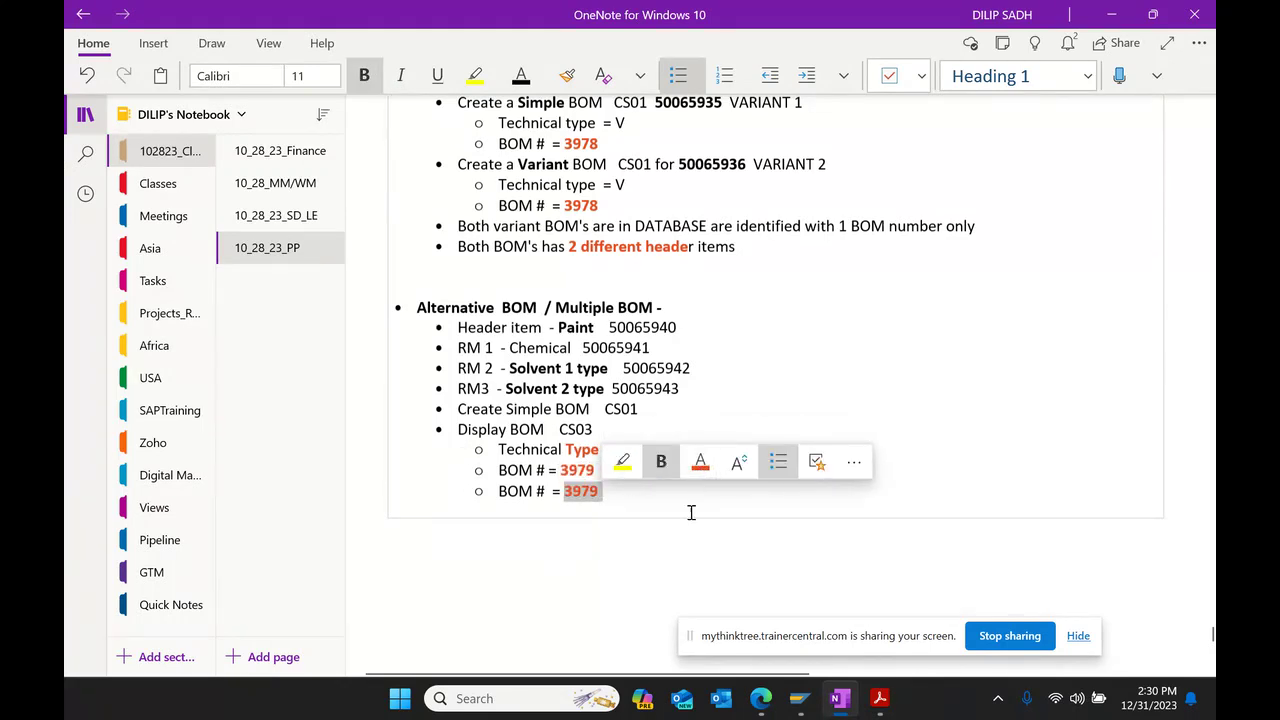
click(691, 505)
key(Return)
Step: Review the BOM types and the variant and alternative BOM exercise notes, and end the screen sharing
scroll(1036, 512, up, 3)
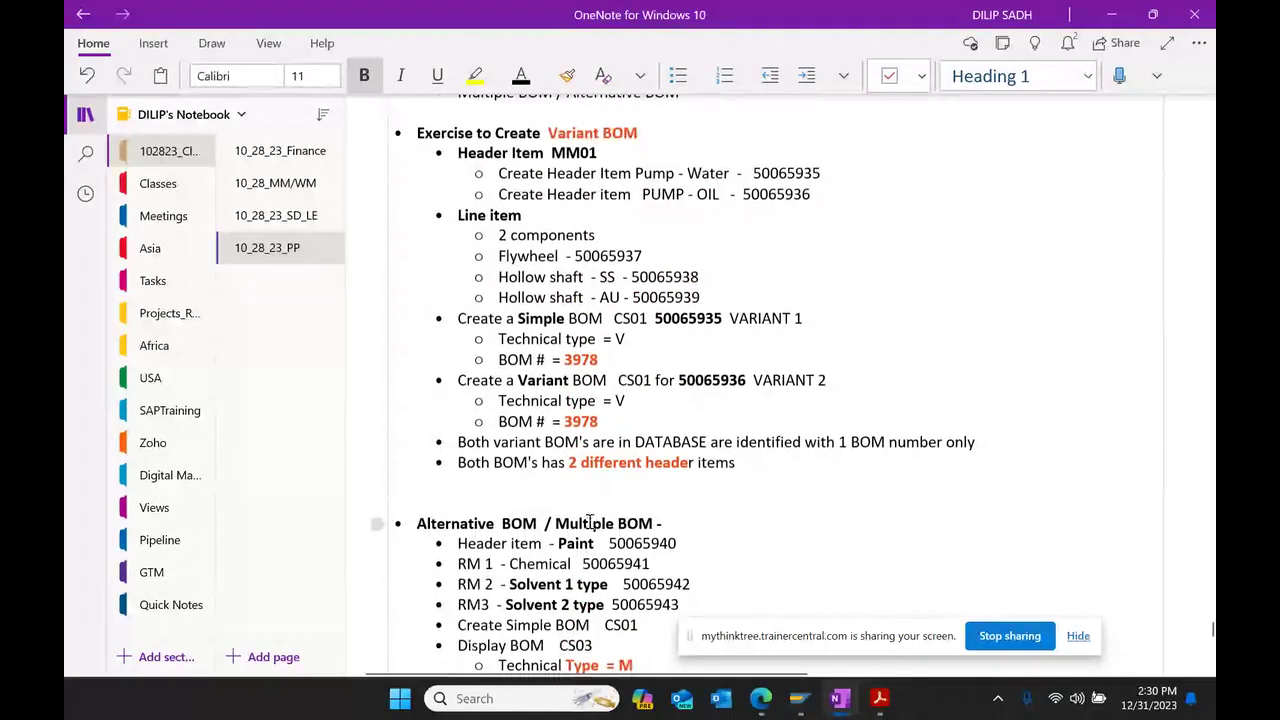
drag(416, 523, 474, 523)
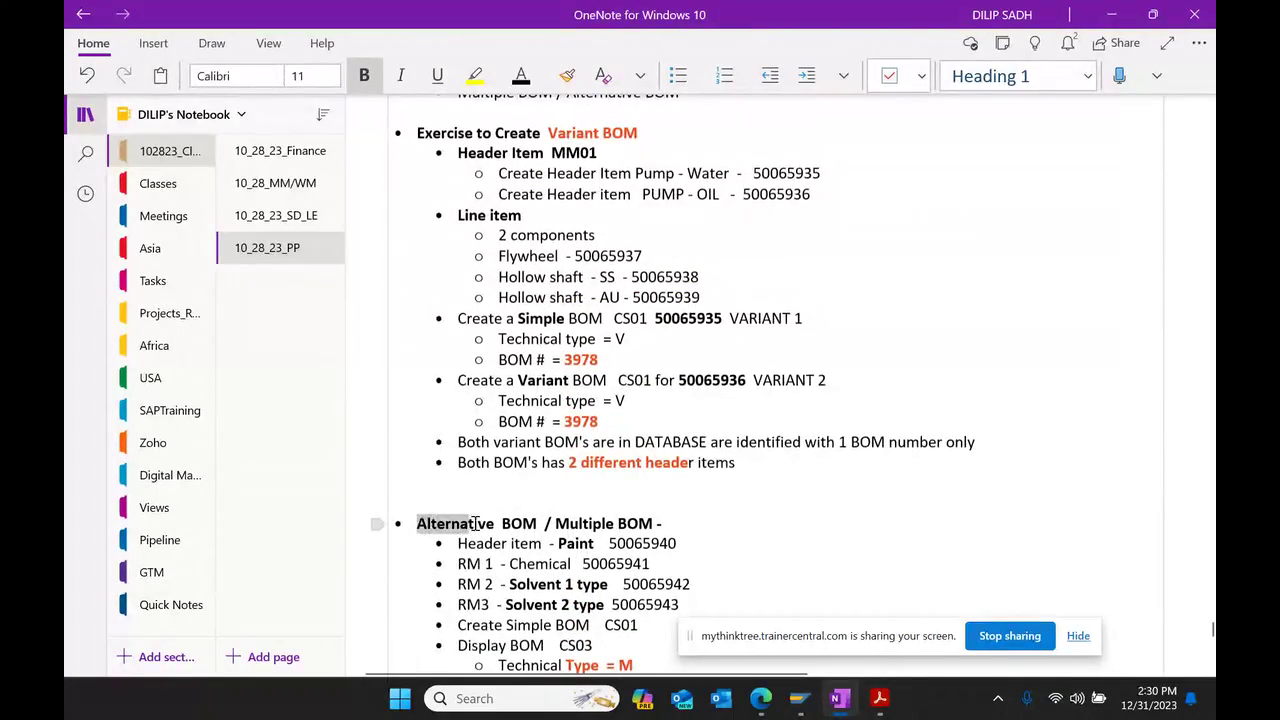
click(626, 521)
scroll(724, 504, up, 3)
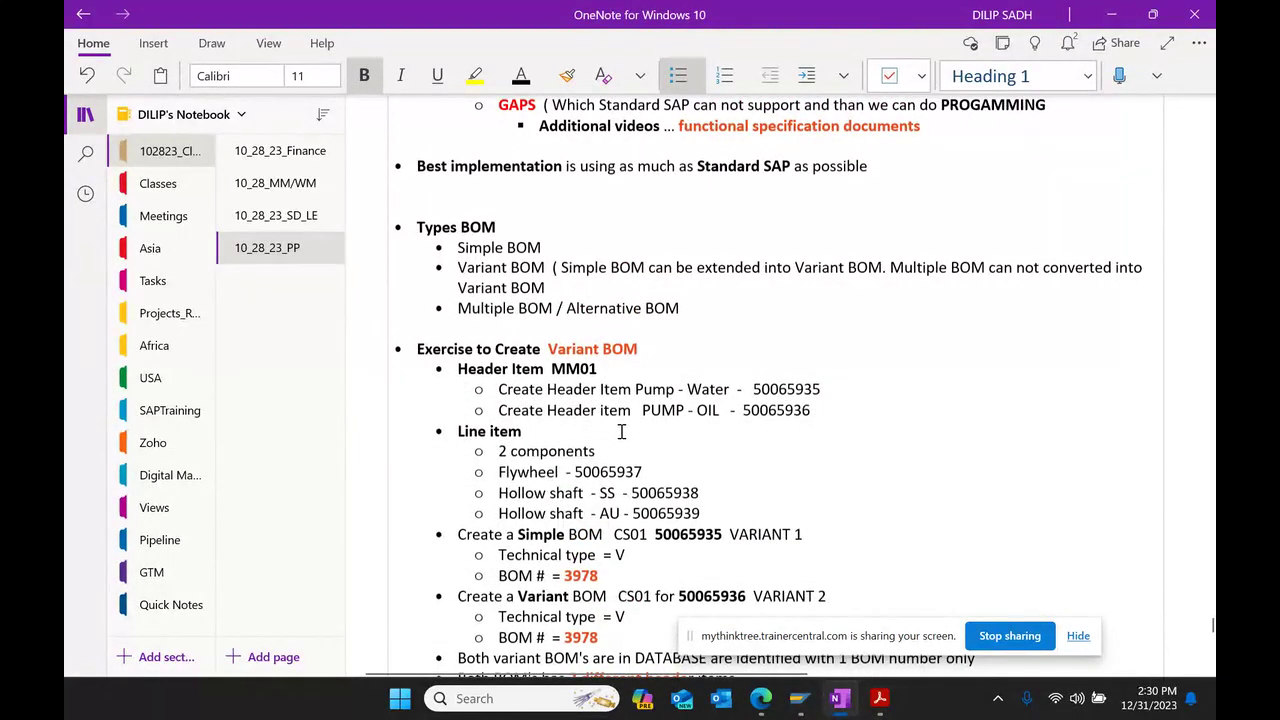
scroll(622, 437, down, 3)
scroll(622, 437, down, 3)
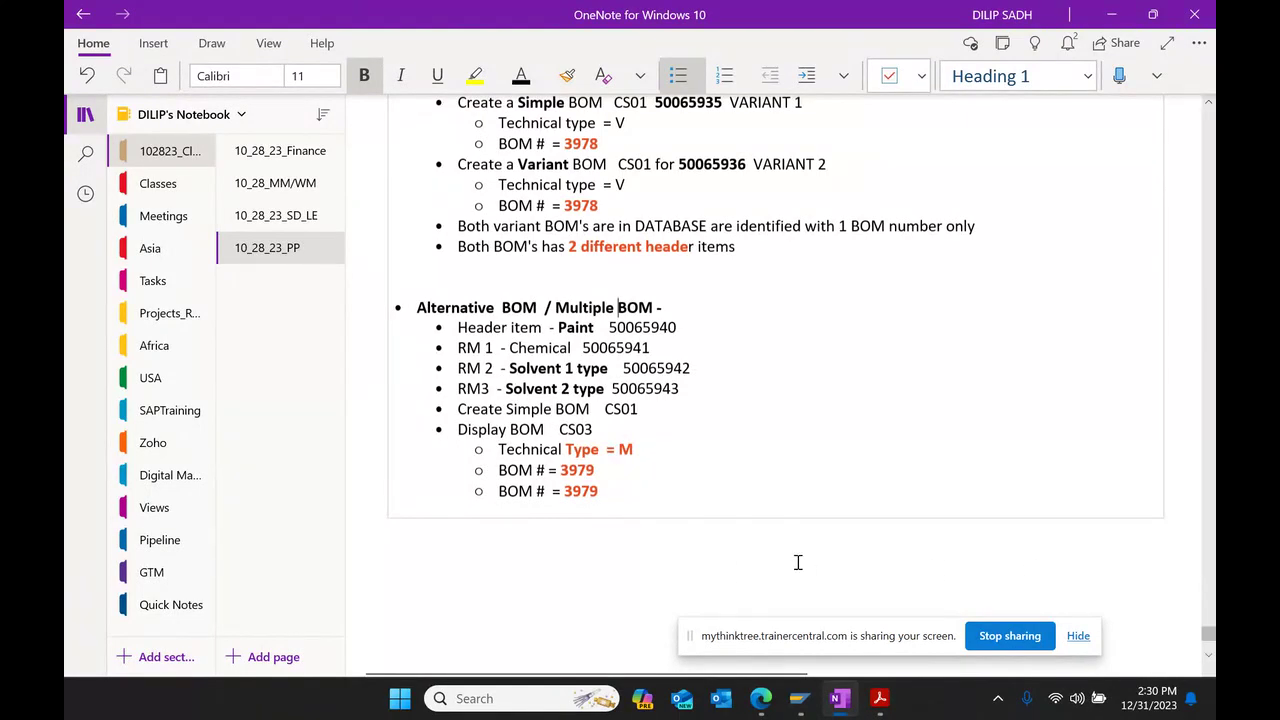
click(1008, 640)
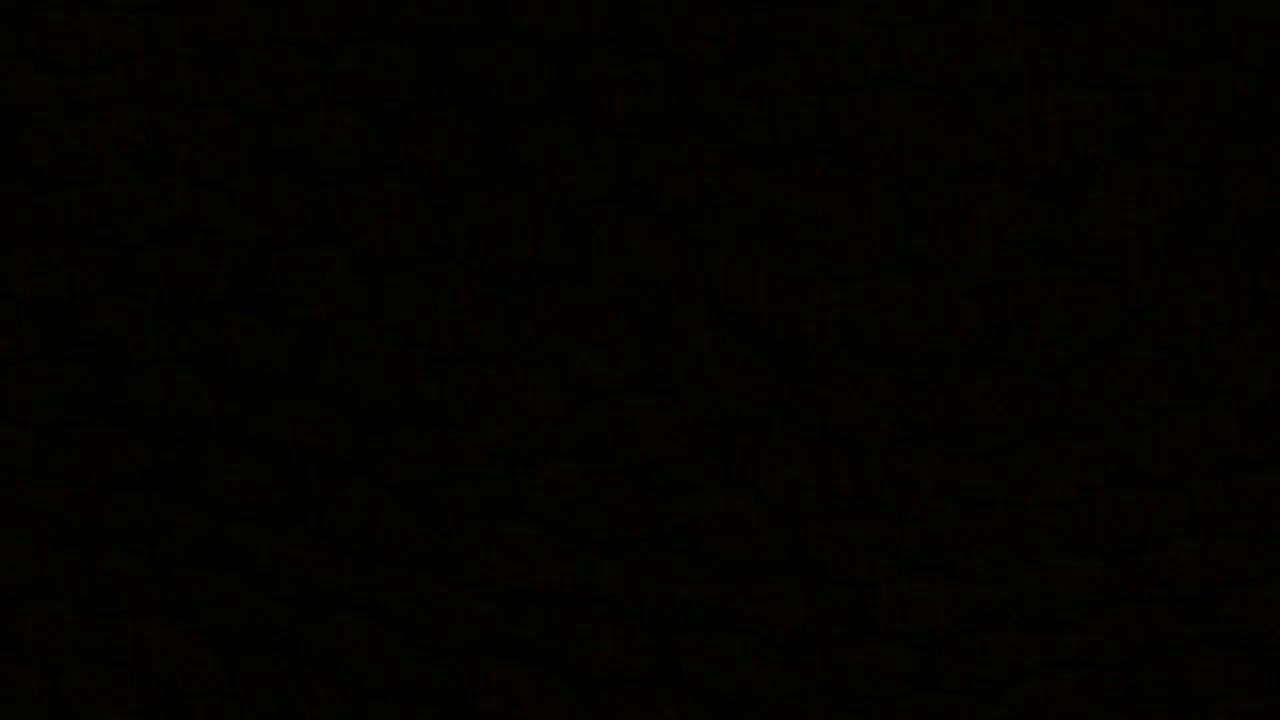